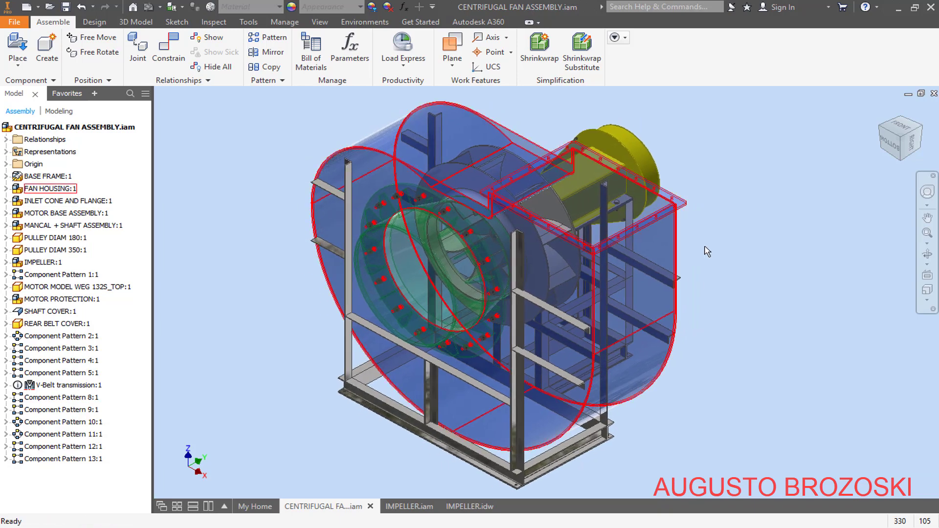
Examine the centrifugal fan assembly and the separate impeller assembly from several angles, including the blades, hub and bolts
click(926, 254)
drag(558, 257, 518, 253)
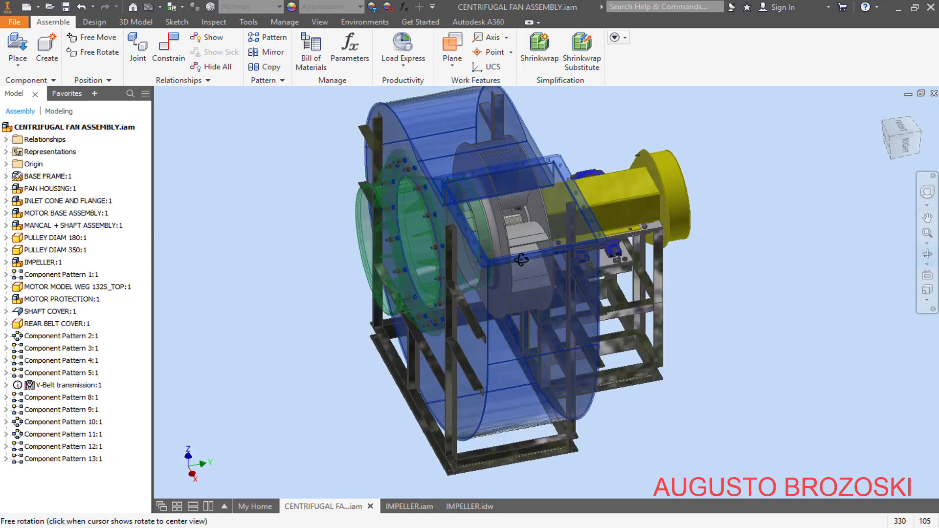
scroll(511, 237, up, 6)
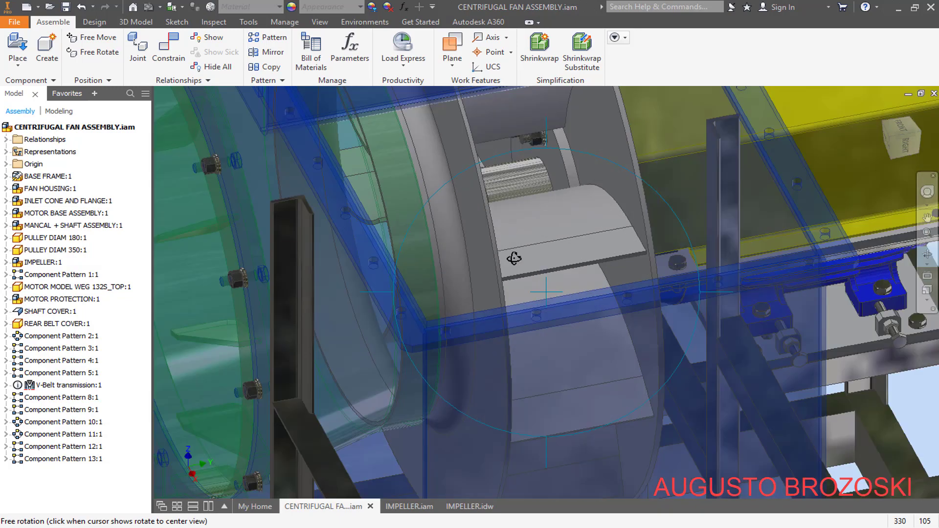
scroll(554, 253, down, 6)
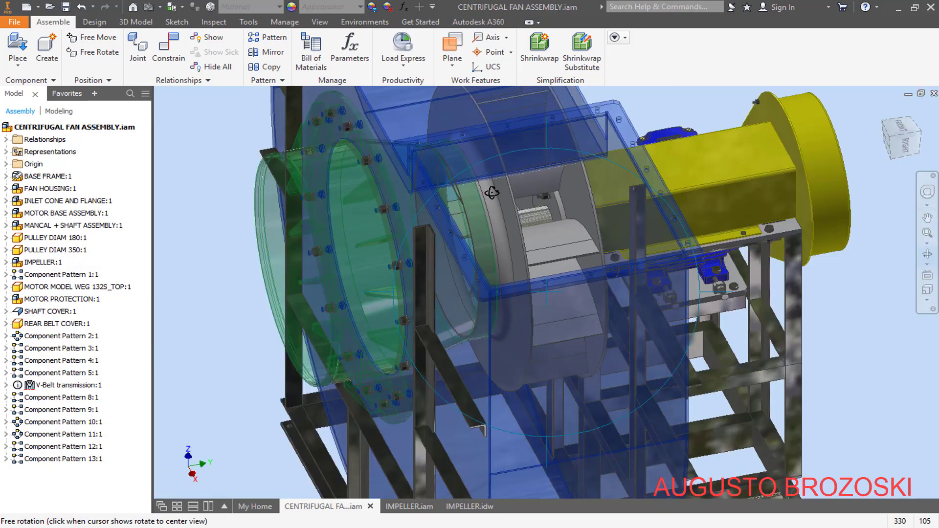
click(406, 507)
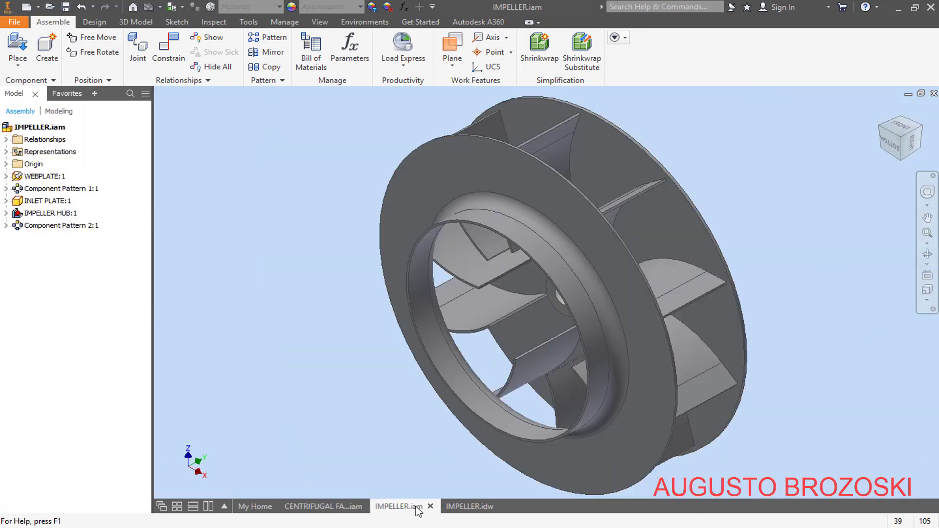
drag(498, 311, 458, 283)
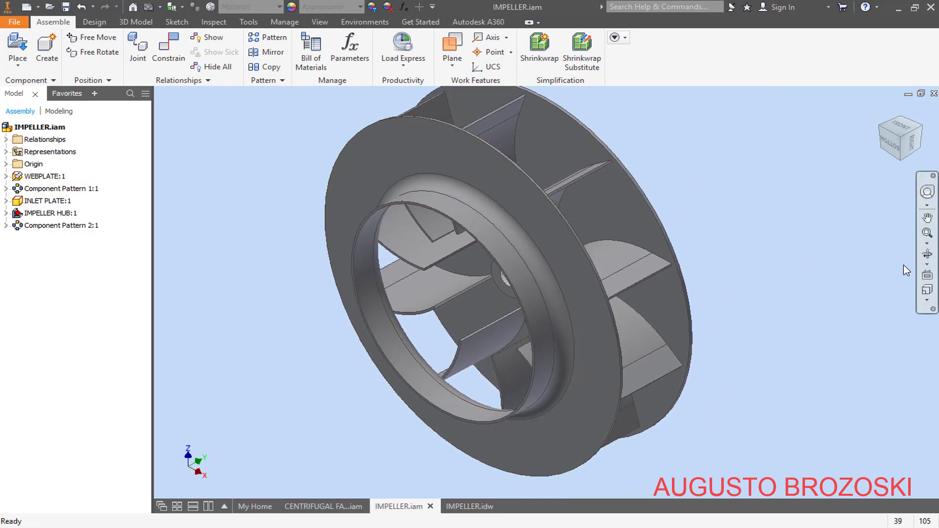
click(928, 254)
drag(571, 249, 612, 209)
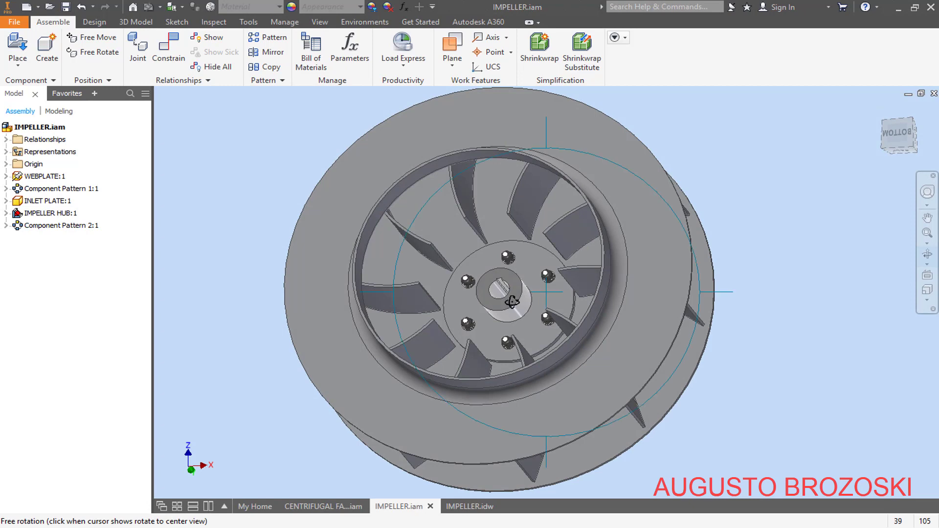
scroll(506, 298, up, 5)
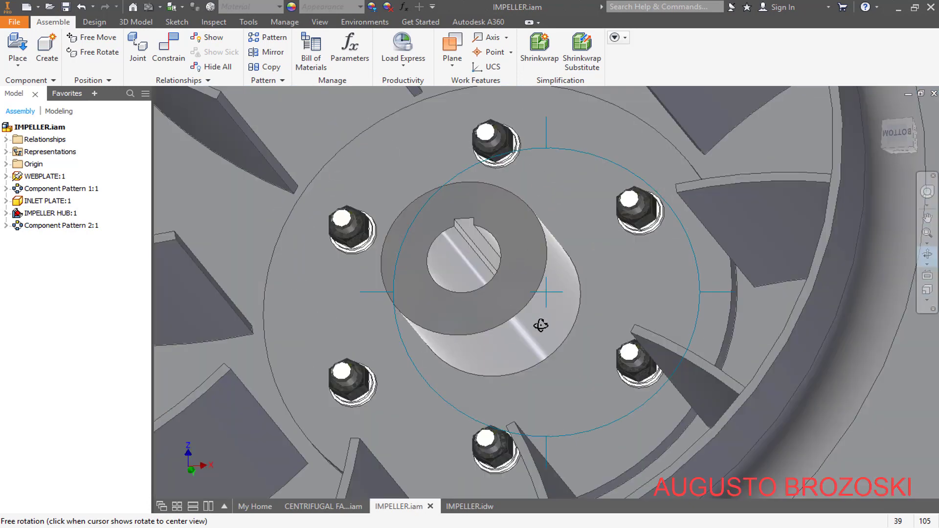
scroll(543, 323, down, 5)
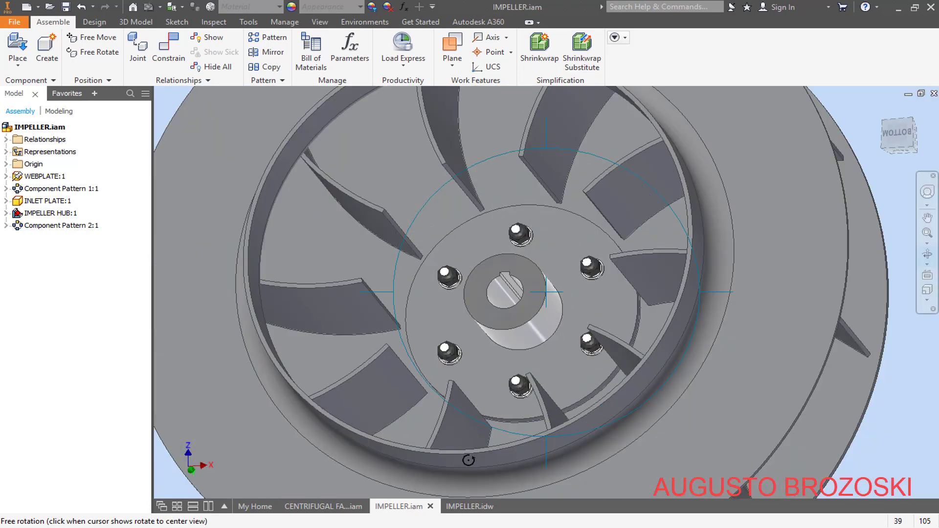
Examine the part views and dimensions in the IMPELLER.idw drawing, and page through the centrifugal fan PDF to the impeller sheet
click(481, 507)
scroll(450, 266, up, 3)
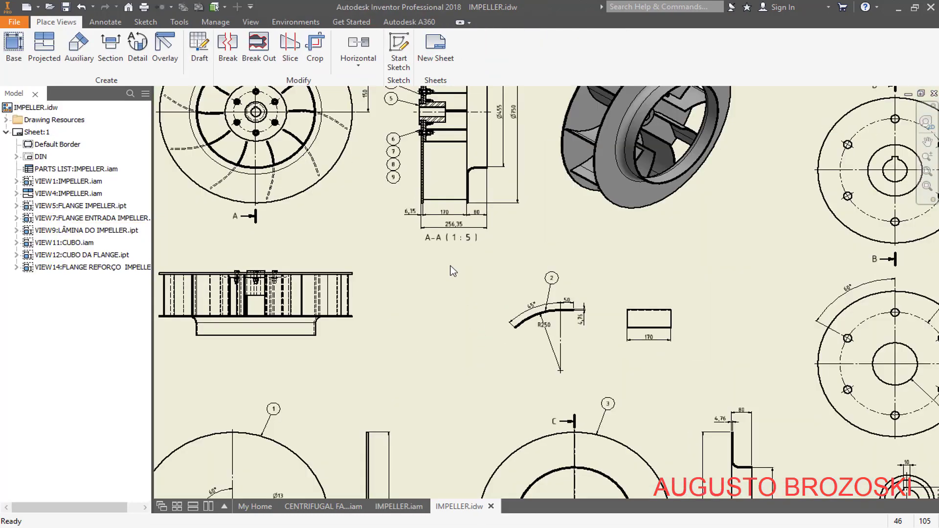
mouse_move(459, 275)
middle_down()
mouse_move(585, 377)
mouse_move(432, 362)
mouse_move(188, 277)
middle_up()
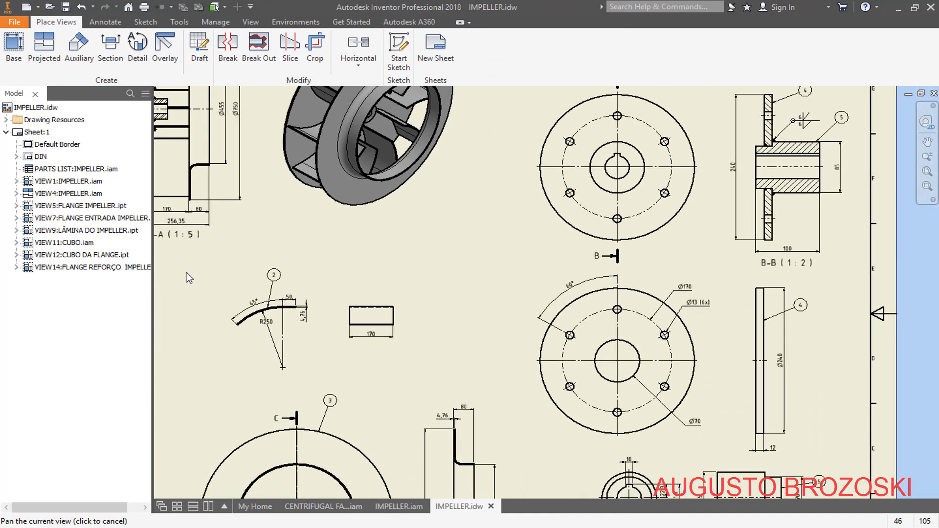
mouse_move(387, 269)
middle_down()
mouse_move(351, 265)
mouse_move(246, 180)
middle_up()
middle_drag(330, 231, 622, 167)
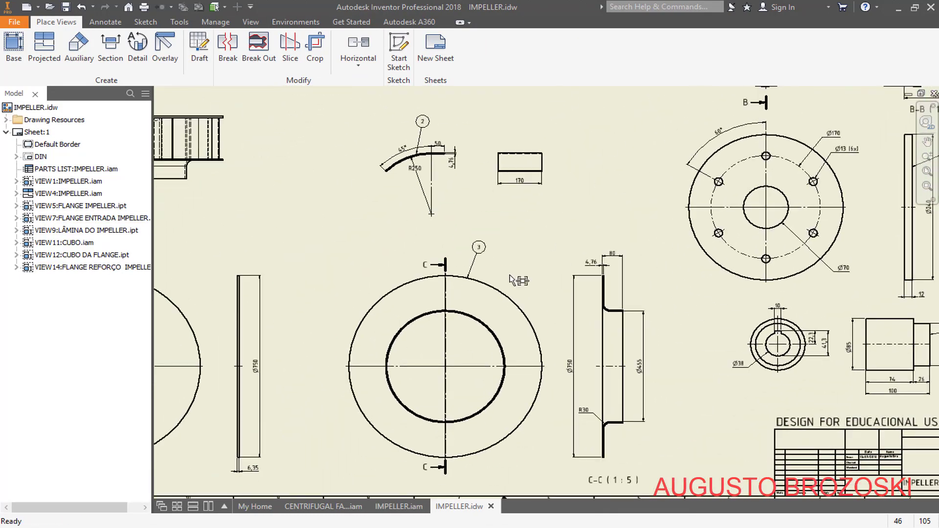
middle_drag(518, 280, 382, 183)
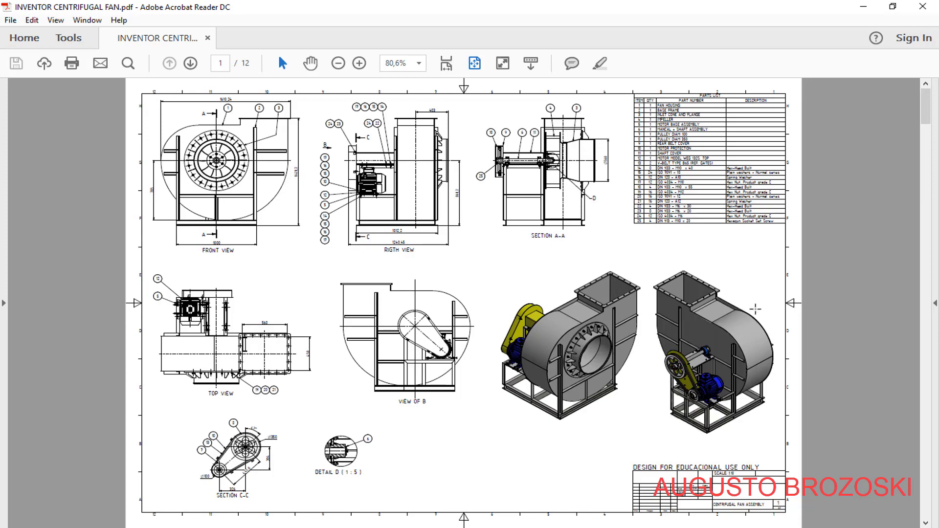
scroll(755, 309, down, 4)
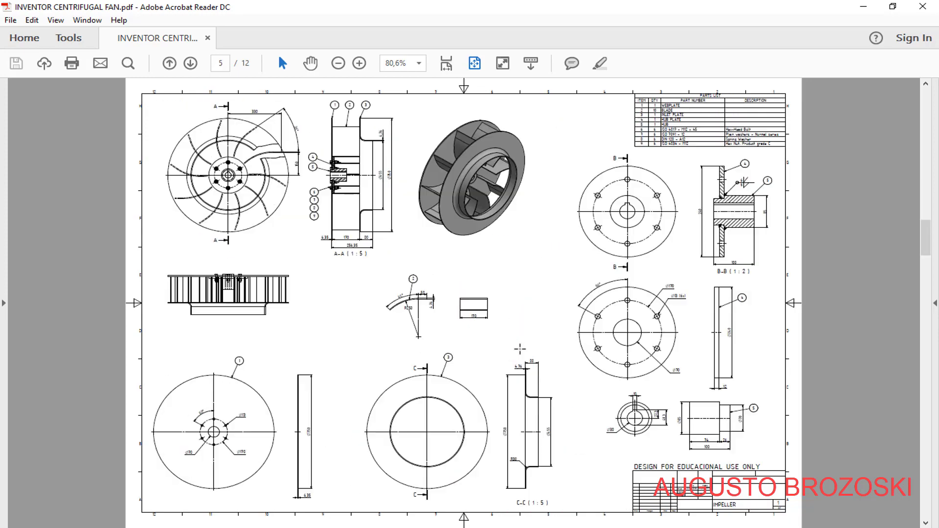
Switch to the browser, read the expanded description of the CENTRIFUGAL FAN 03 - 10 video, and return to the impeller assembly in Inventor
click(314, 527)
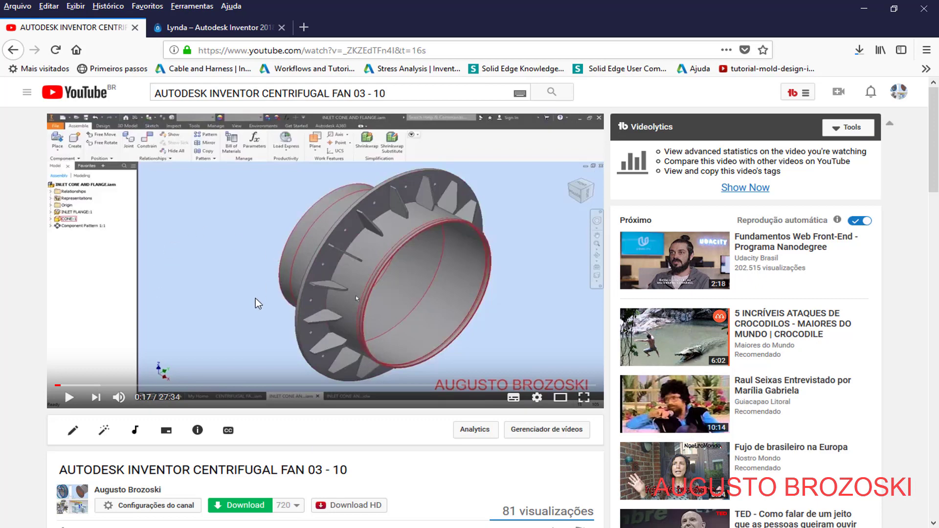
scroll(257, 303, down, 4)
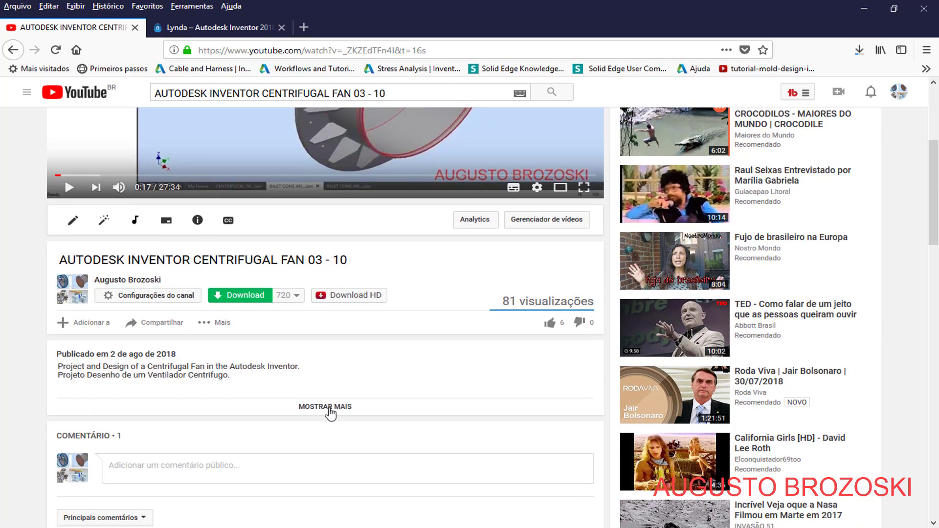
click(329, 408)
scroll(328, 374, down, 3)
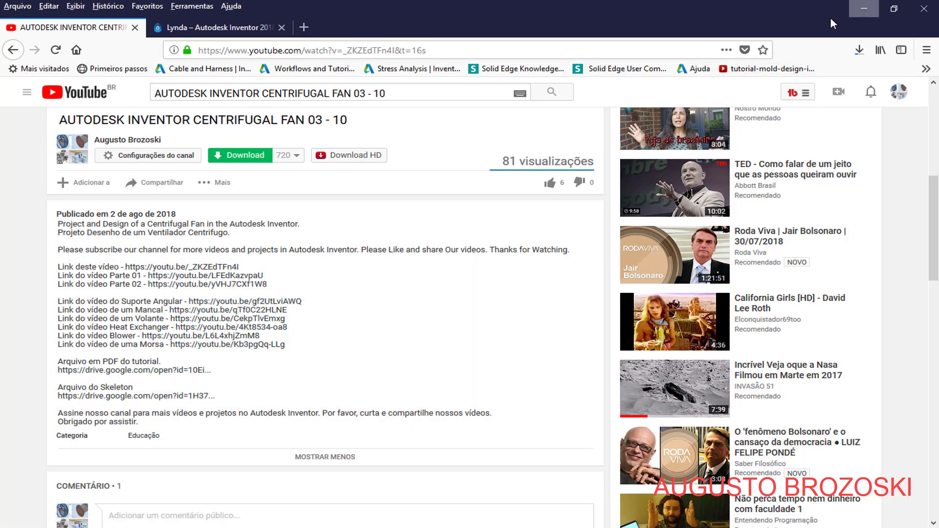
click(863, 9)
click(863, 7)
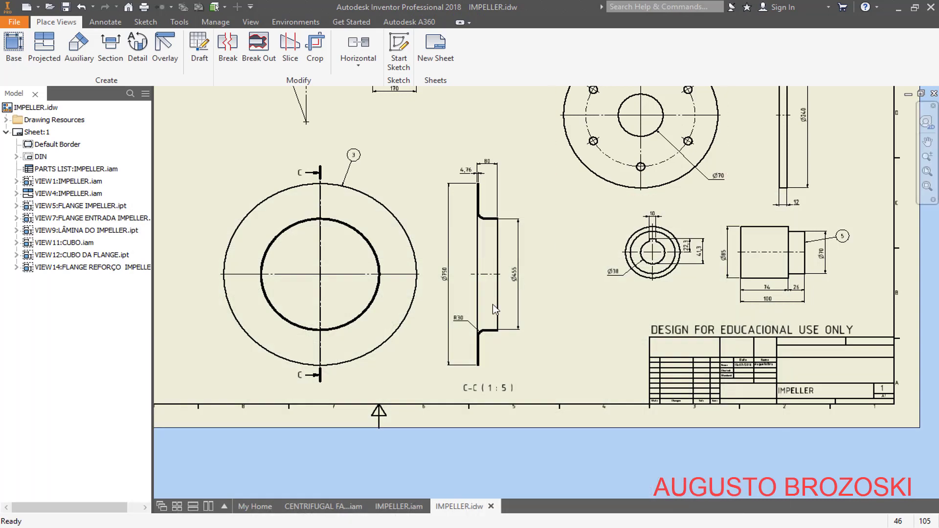
click(397, 506)
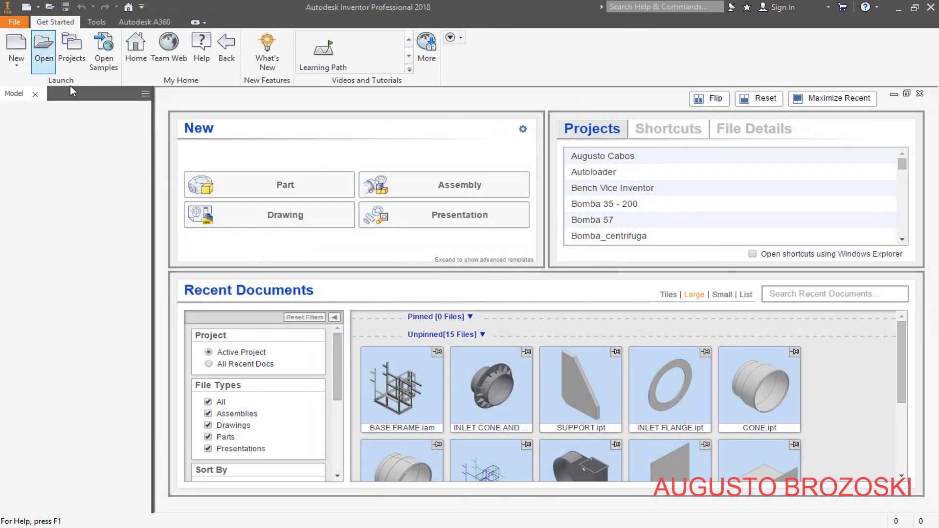
Create a new part from the metric Standard (mm).ipt template in the INVENTOR CENTRIFUGAL FAN VIDEO project
scroll(899, 227, down, 6)
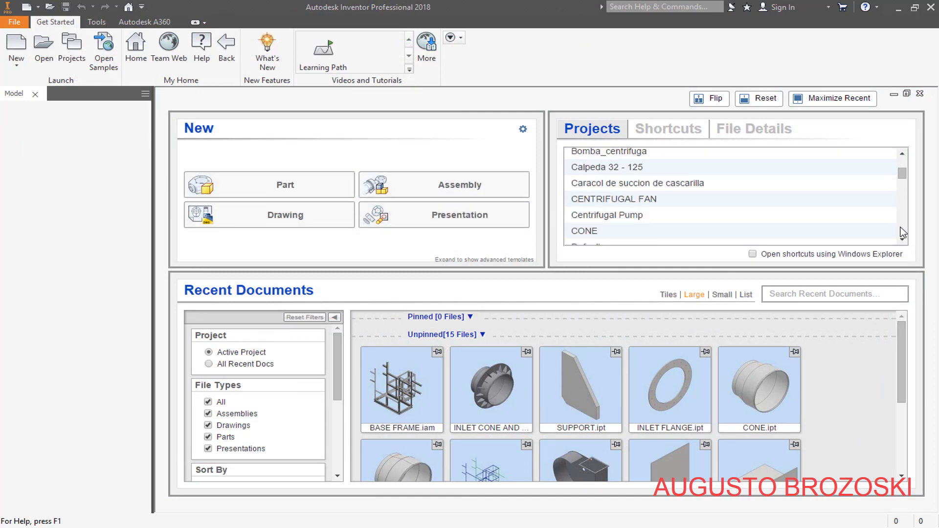
scroll(899, 240, down, 3)
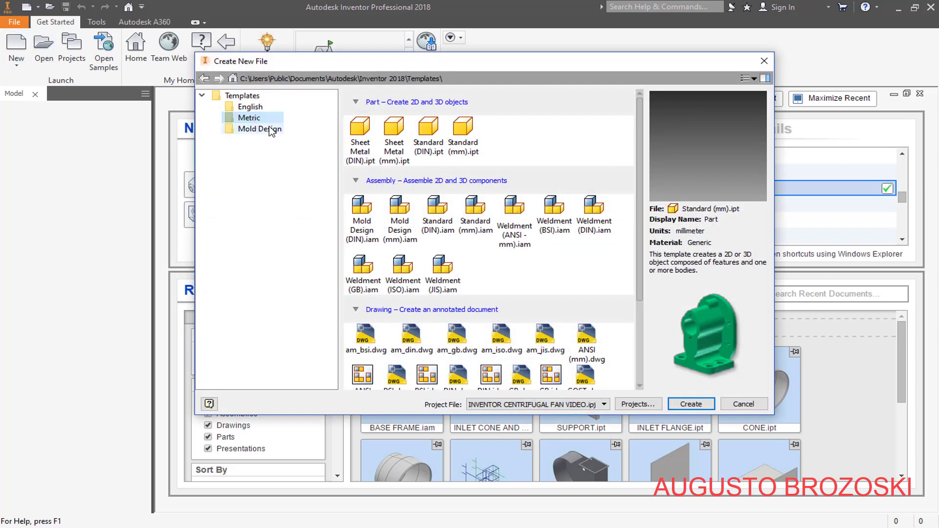
click(466, 145)
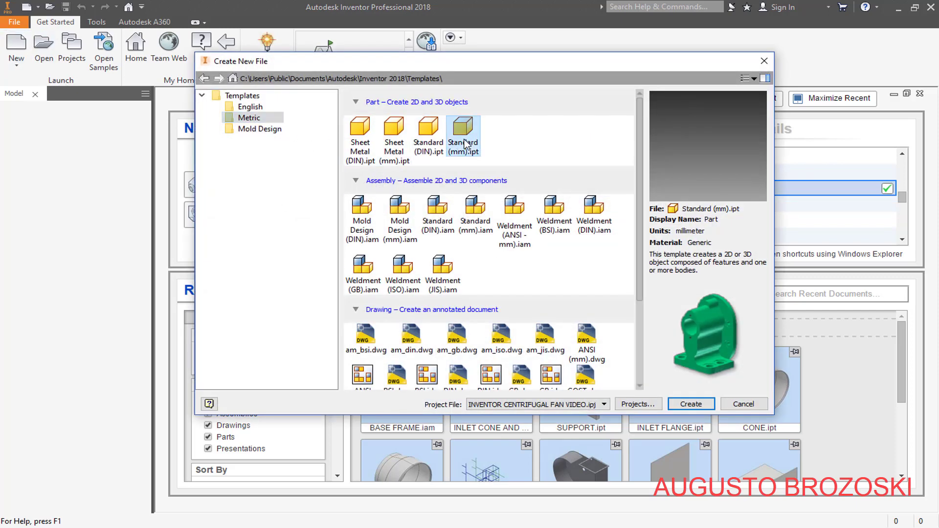
click(691, 404)
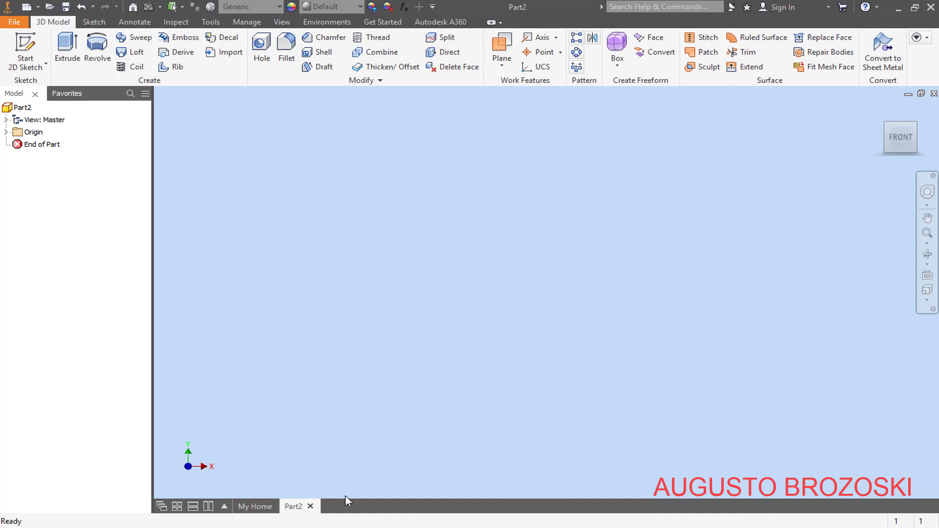
Check the webplate views in the 5 - IMPELLER.pdf drawing and save the new part as WEBPLATE in the project workspace
click(356, 527)
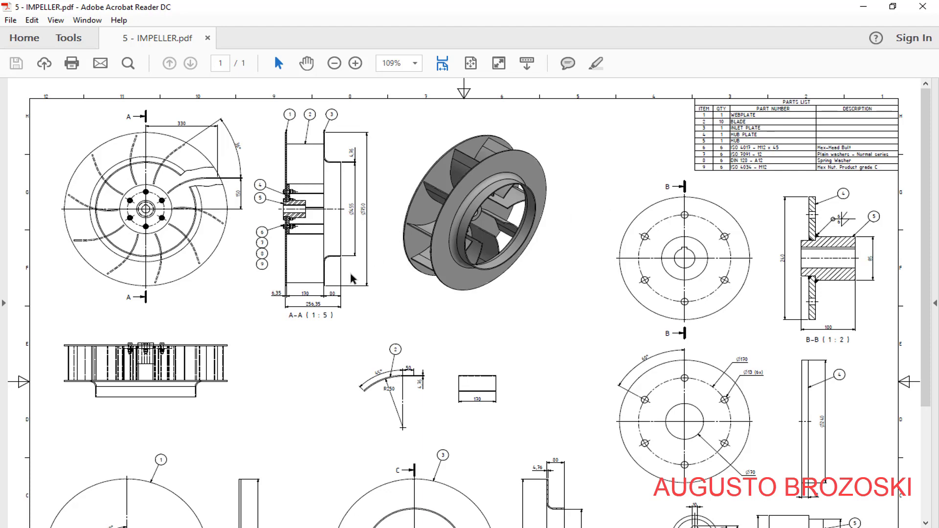
scroll(337, 279, down, 5)
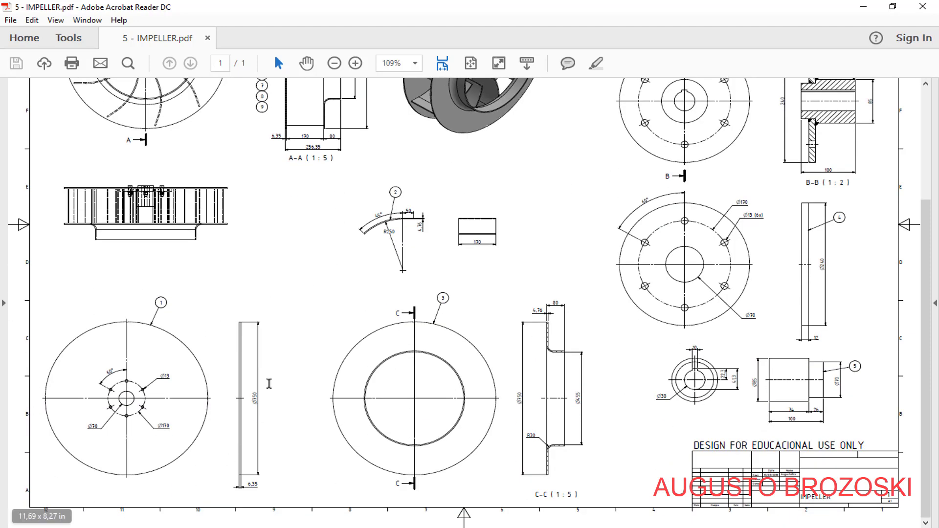
click(863, 8)
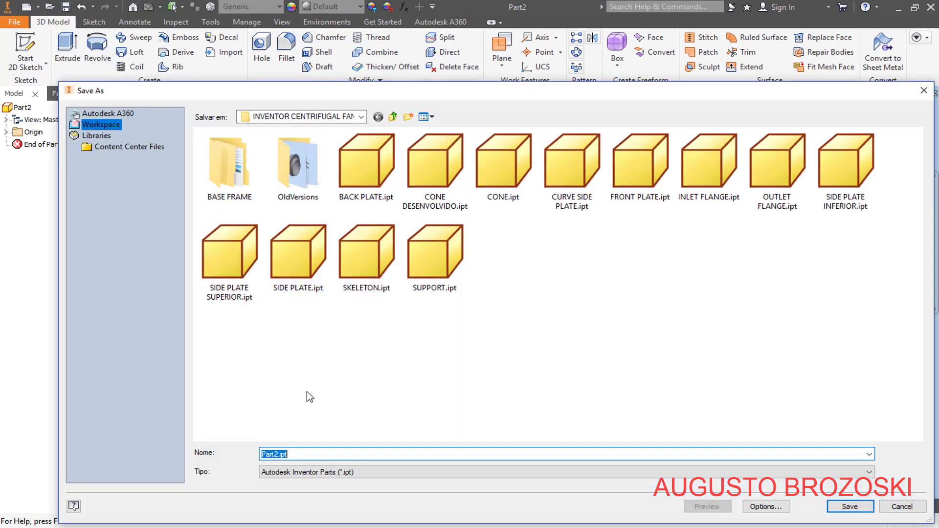
text(WEBPLATE)
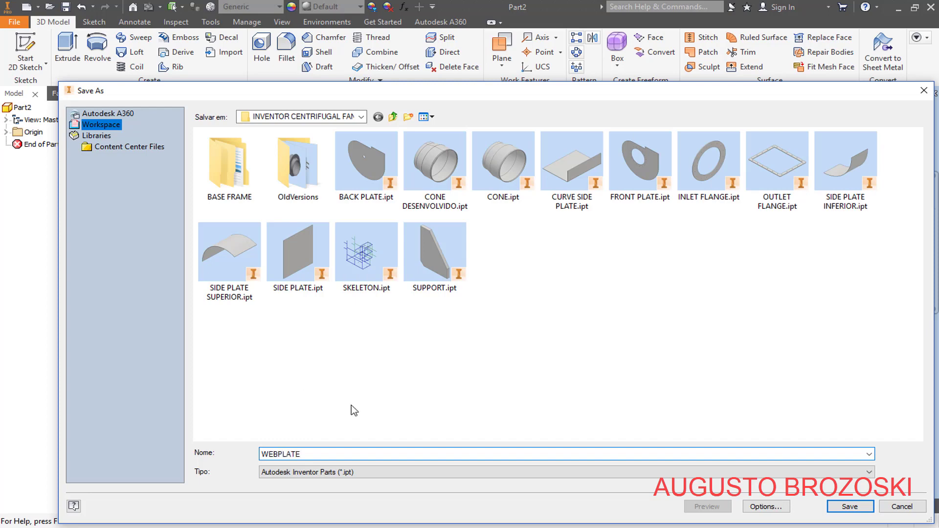
click(849, 506)
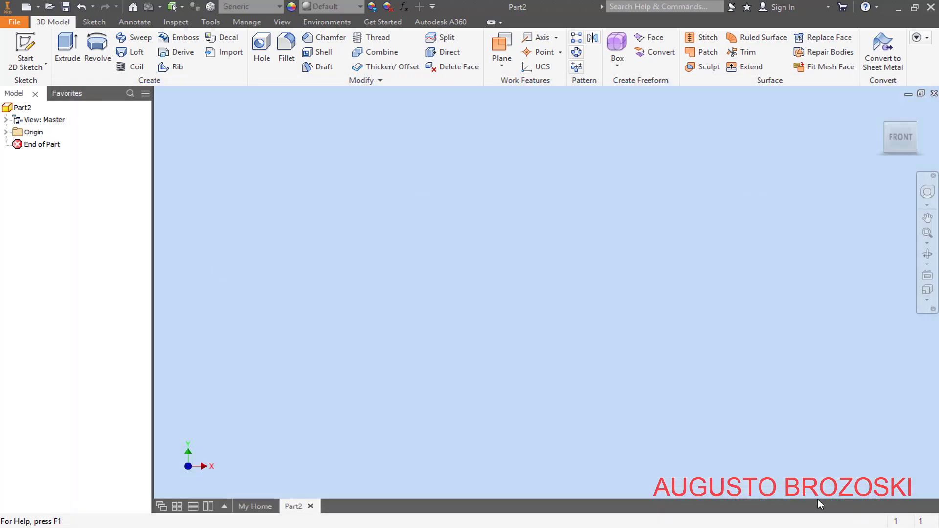
Start a 2D sketch on the XZ origin plane of the webplate part
click(34, 46)
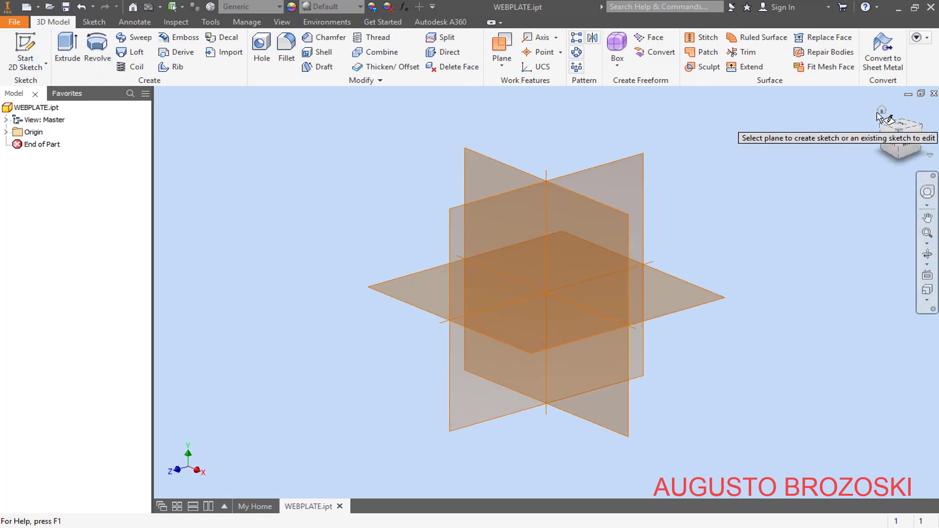
click(884, 114)
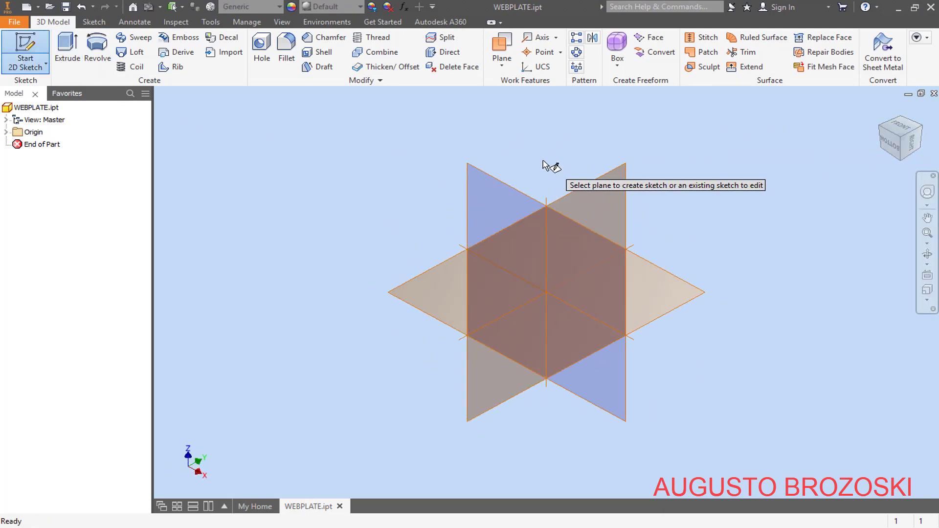
click(504, 190)
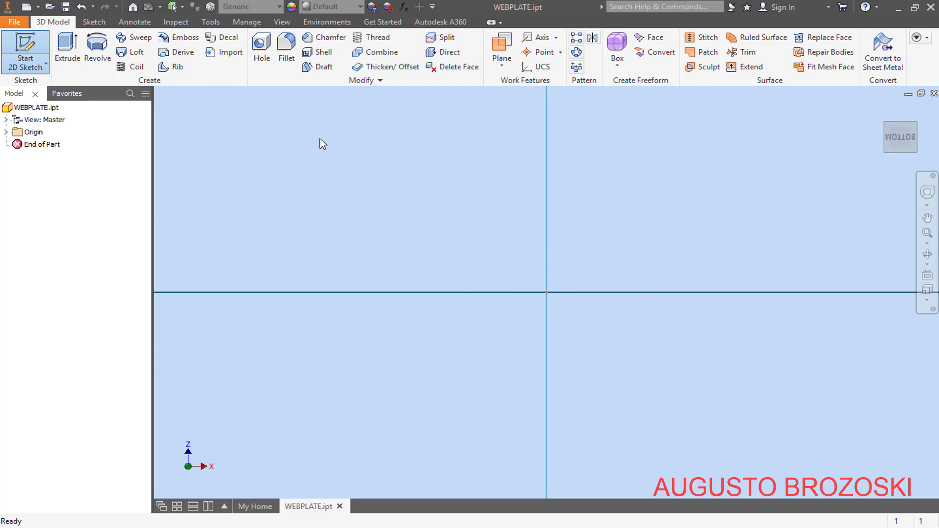
Draw two concentric circles centred on the sketch origin, the inner one about 17 mm in diameter and the outer one larger
click(99, 44)
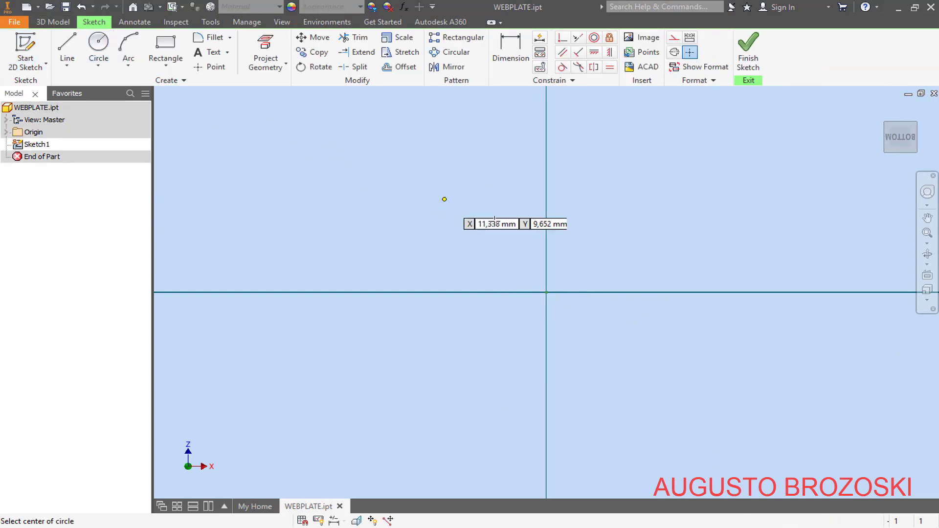
click(546, 294)
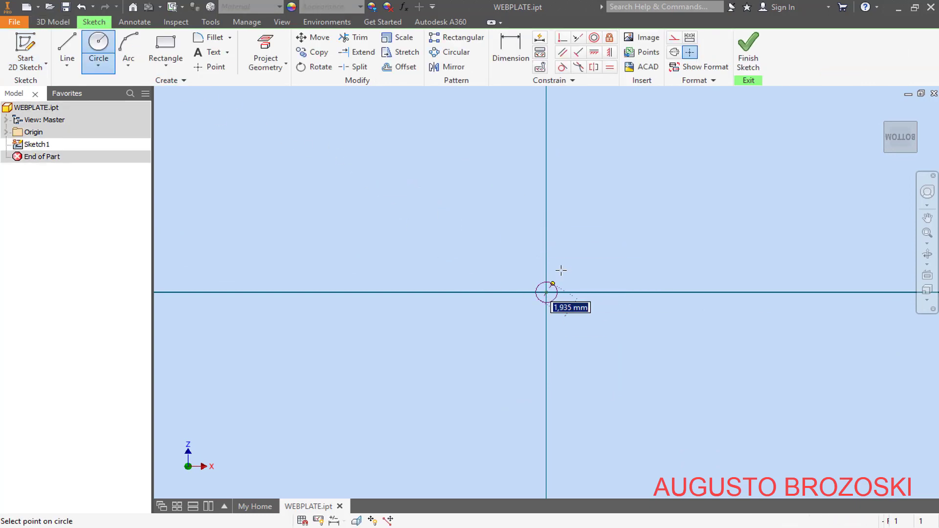
click(610, 225)
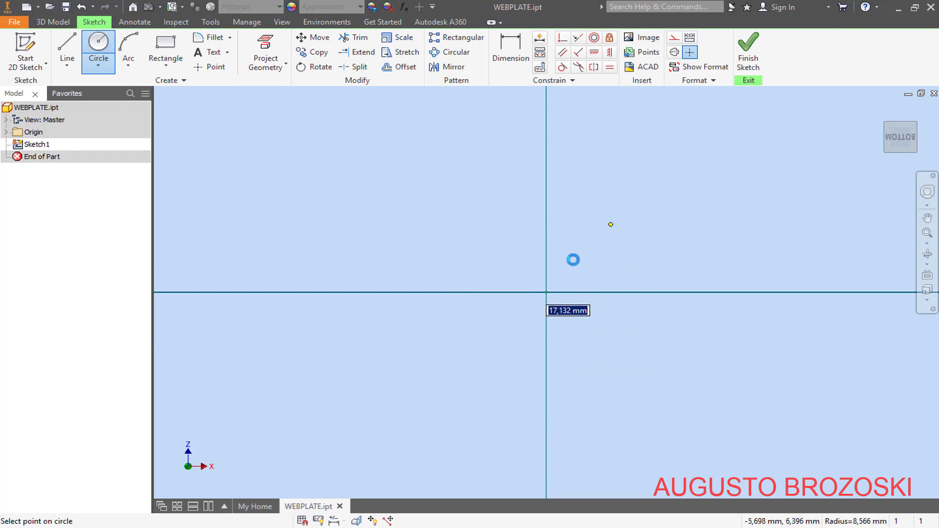
click(544, 294)
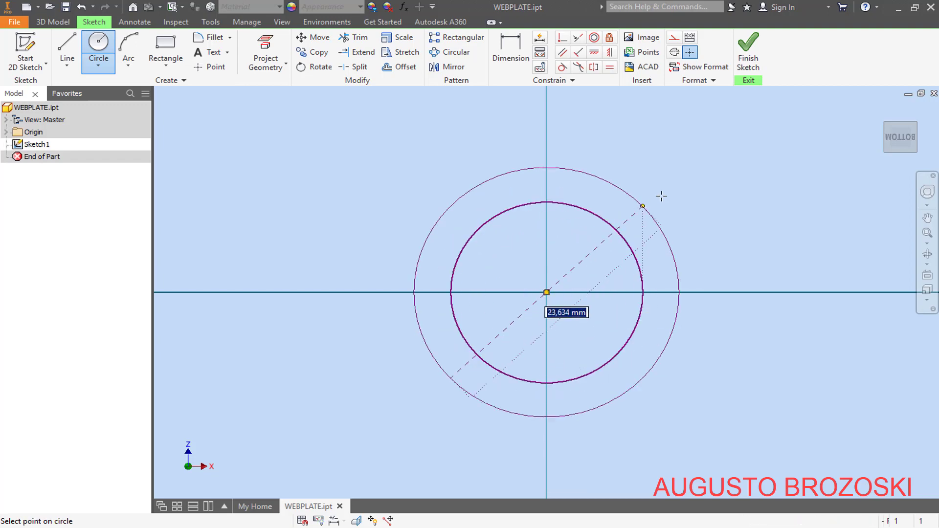
click(705, 171)
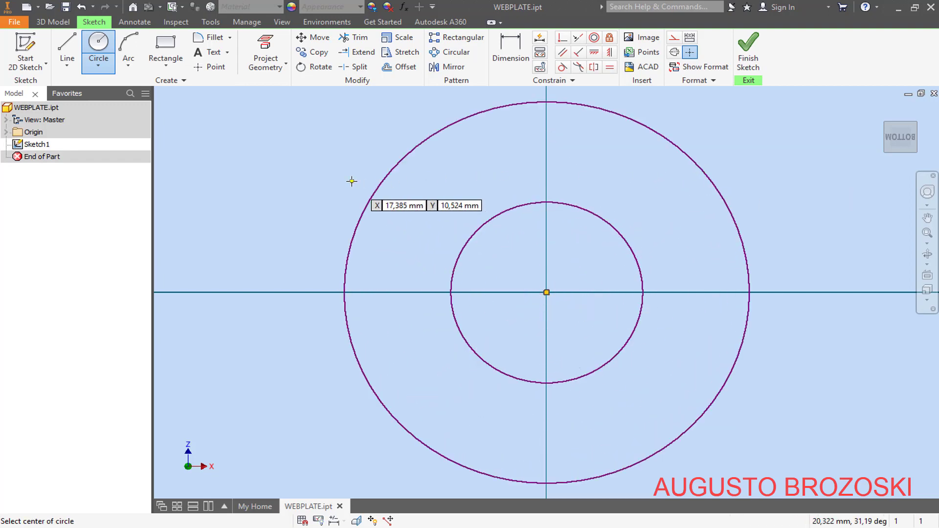
Switch to the 5 - IMPELLER.pdf drawing in Acrobat Reader and examine the webplate's diameters and thickness at closer zoom
key(Escape)
click(511, 51)
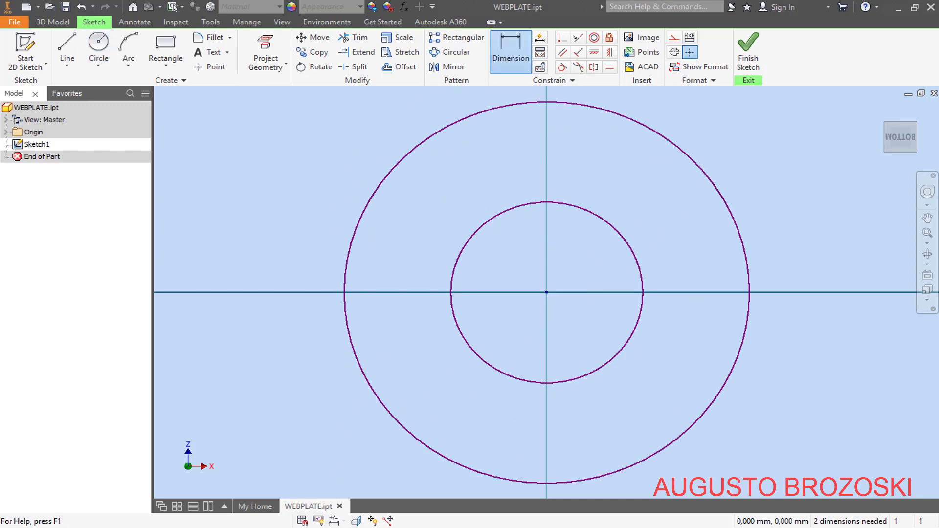
click(343, 527)
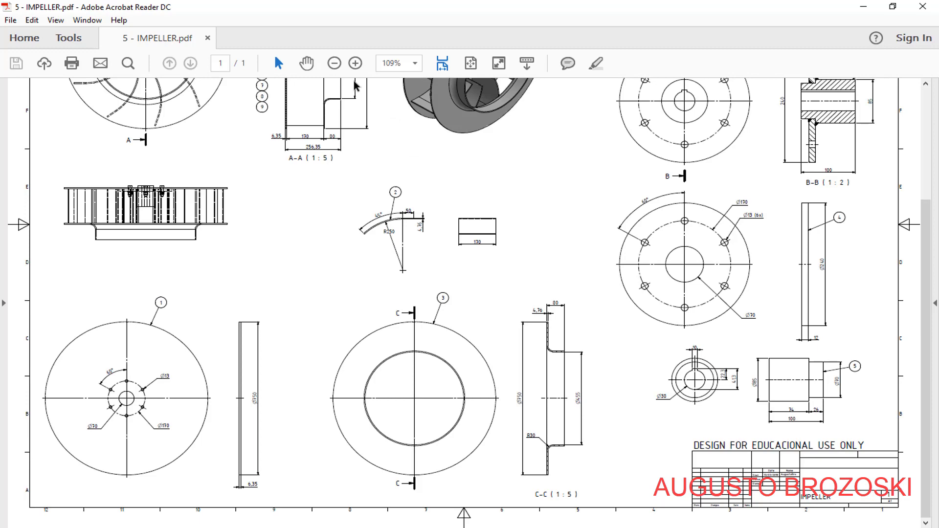
click(356, 63)
click(356, 63)
scroll(387, 257, down, 8)
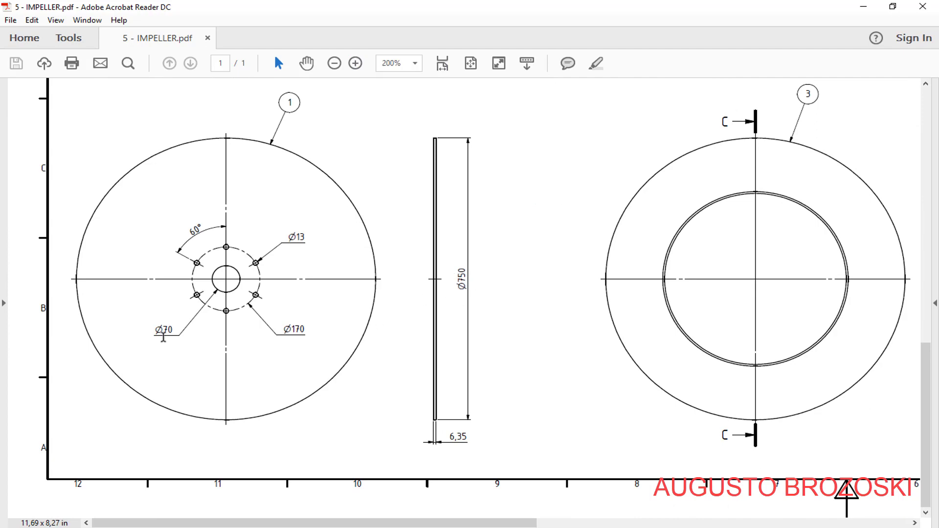
click(863, 7)
Dimension the outer circle's diameter as 750 mm and the inner circle's diameter as 70 mm
click(647, 131)
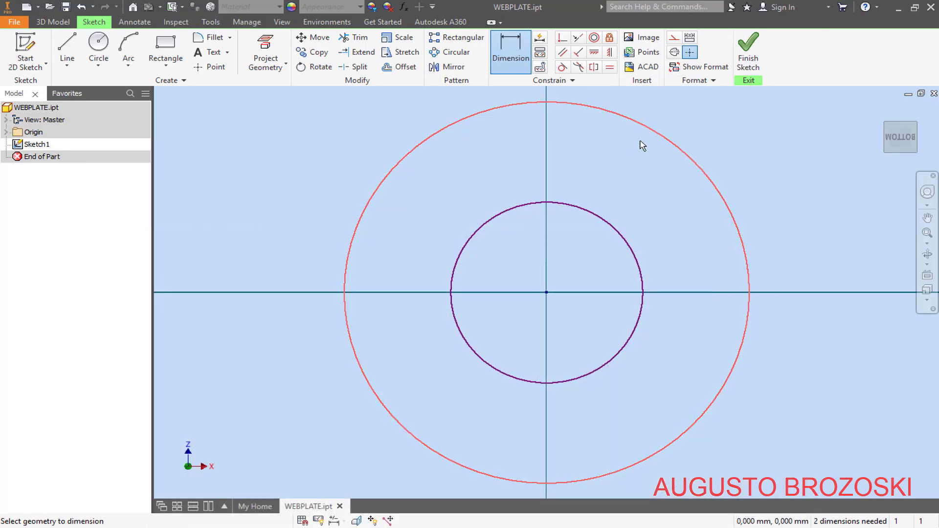
click(637, 179)
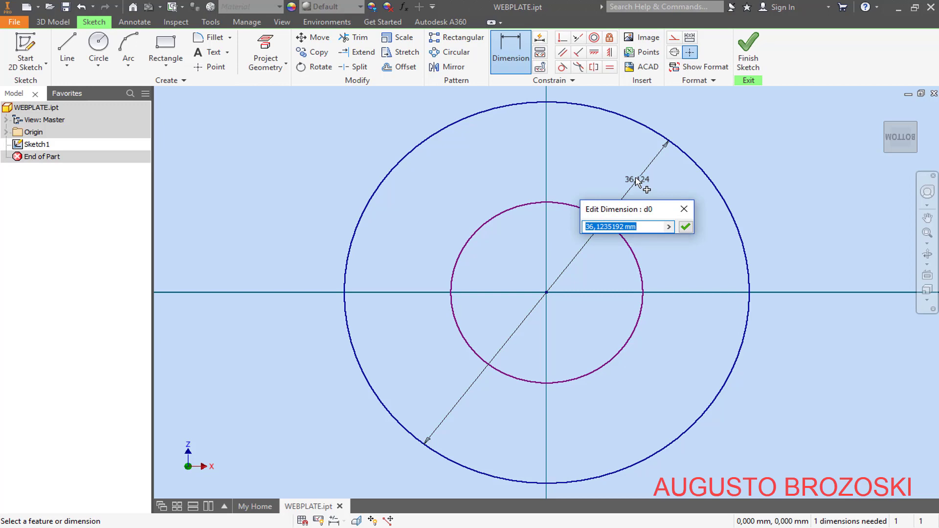
text(750)
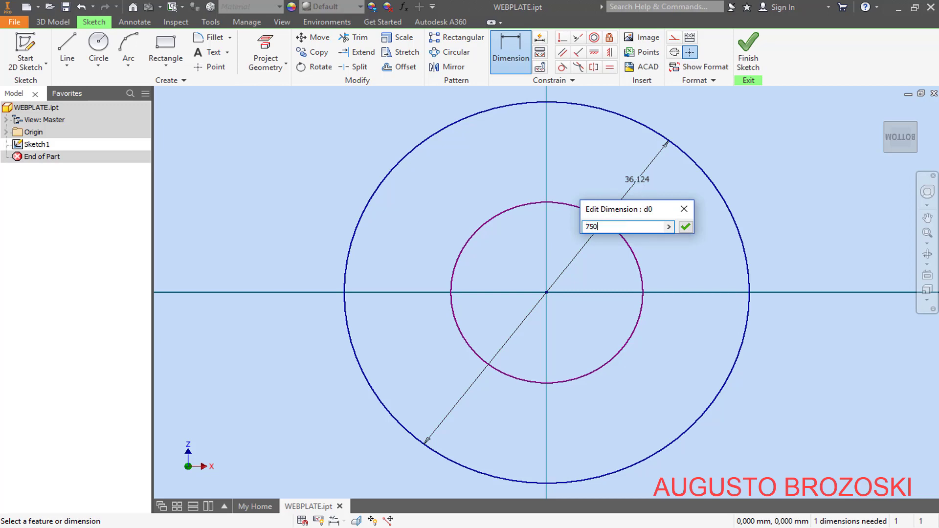
key(Return)
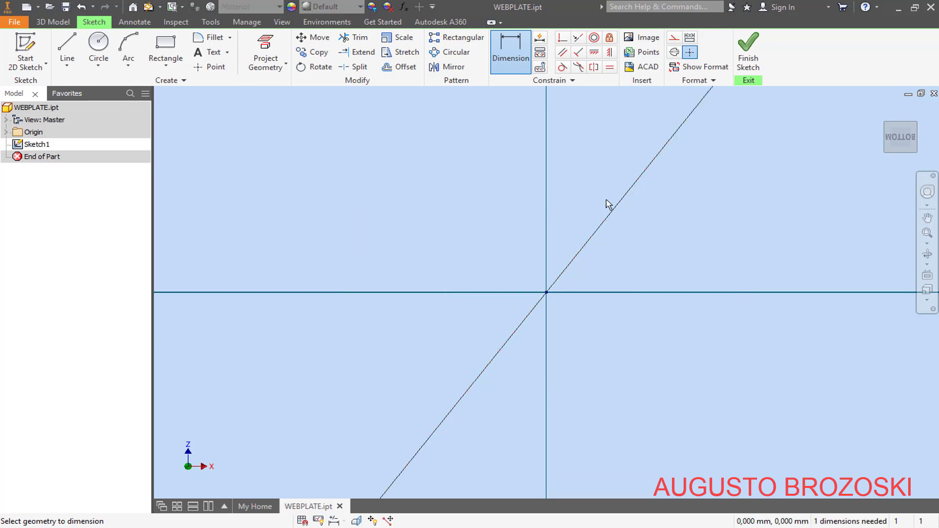
click(899, 140)
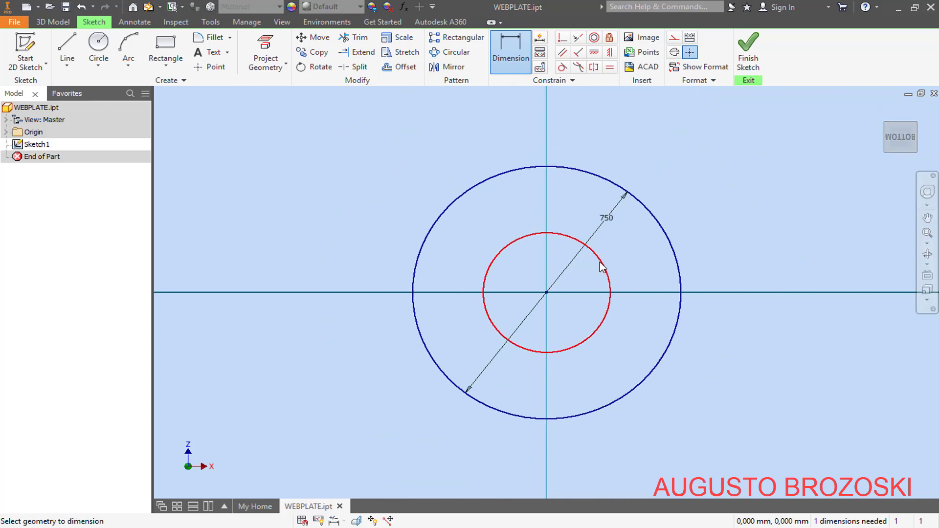
click(603, 267)
click(582, 285)
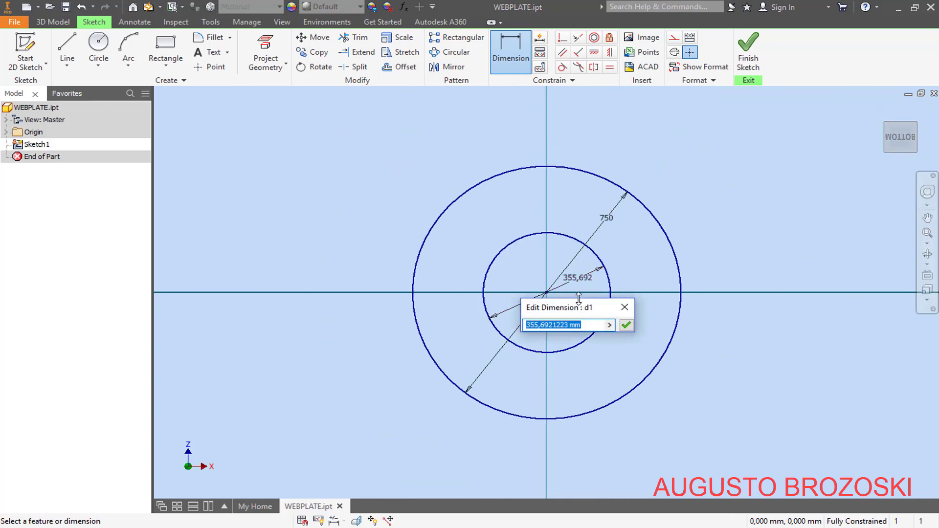
text(70)
key(Return)
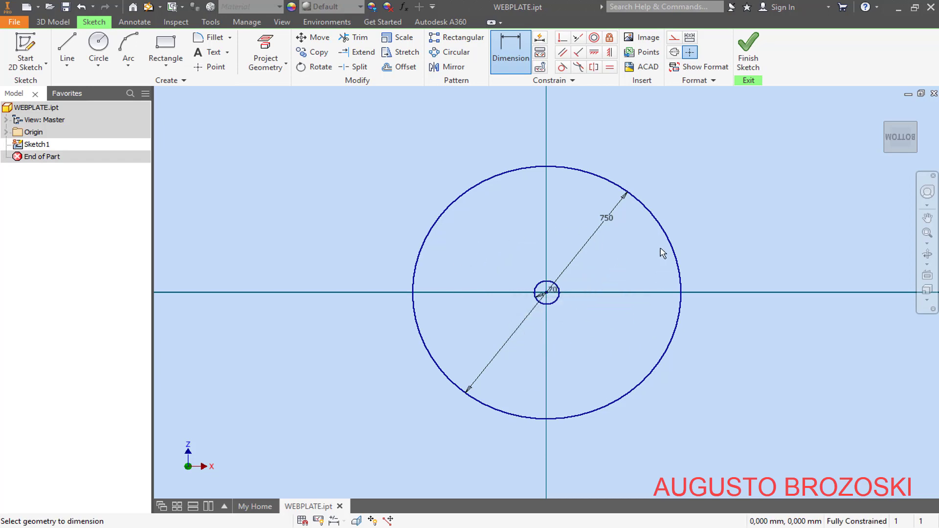
Finish the sketch, extrude the ring between the two circles 6.35 mm, and save the part
click(748, 53)
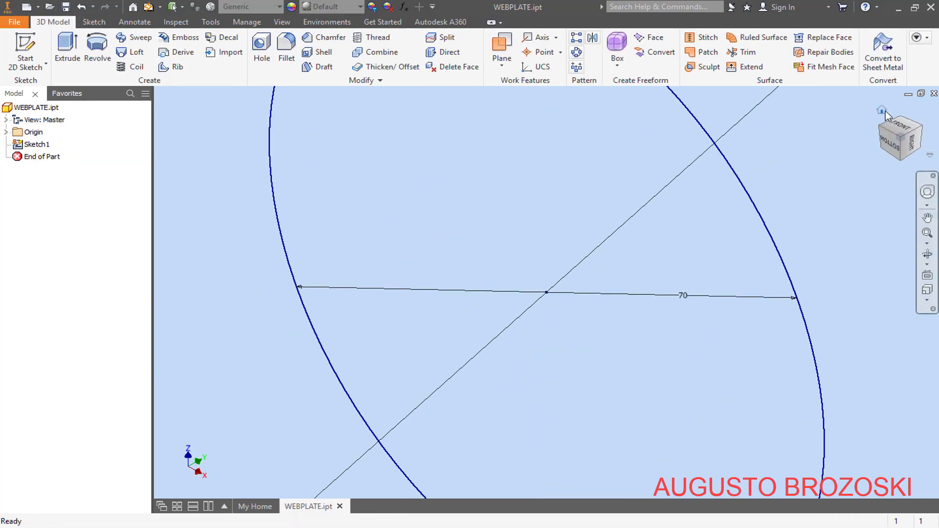
click(883, 110)
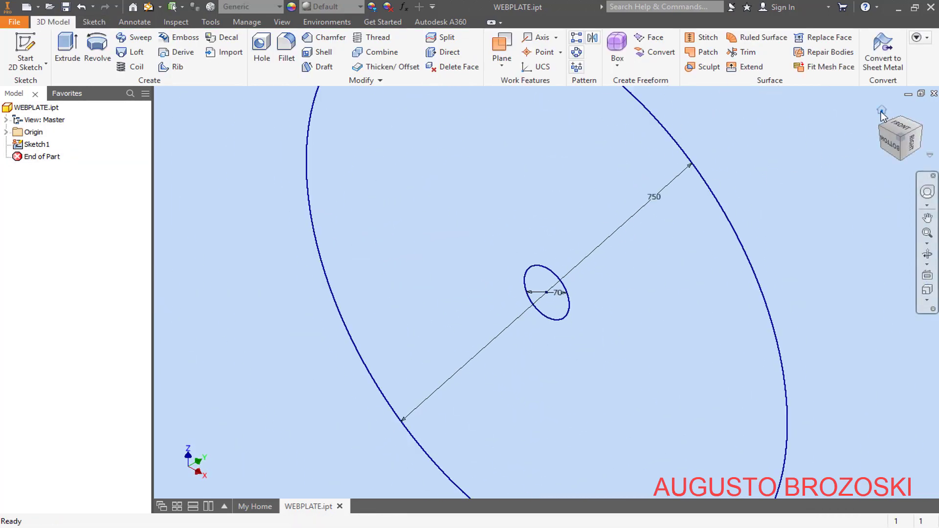
click(72, 48)
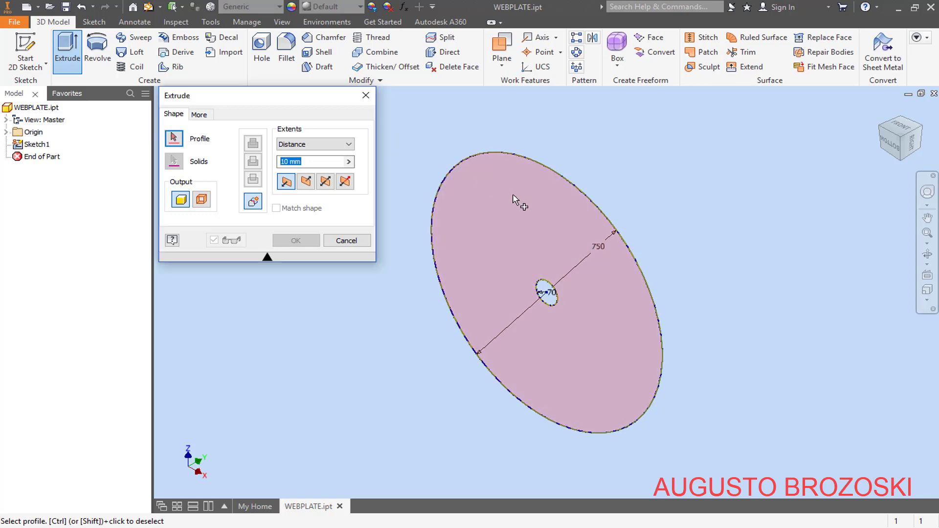
click(440, 209)
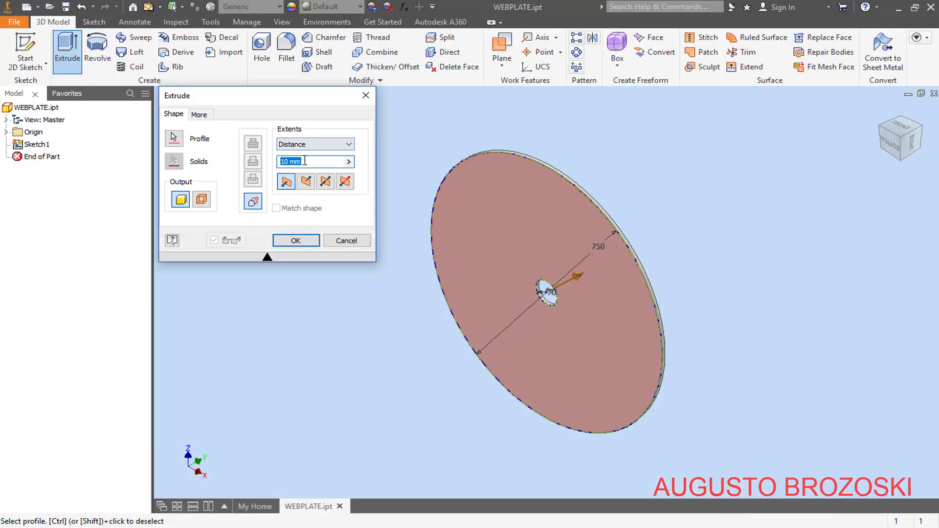
text(6,3)
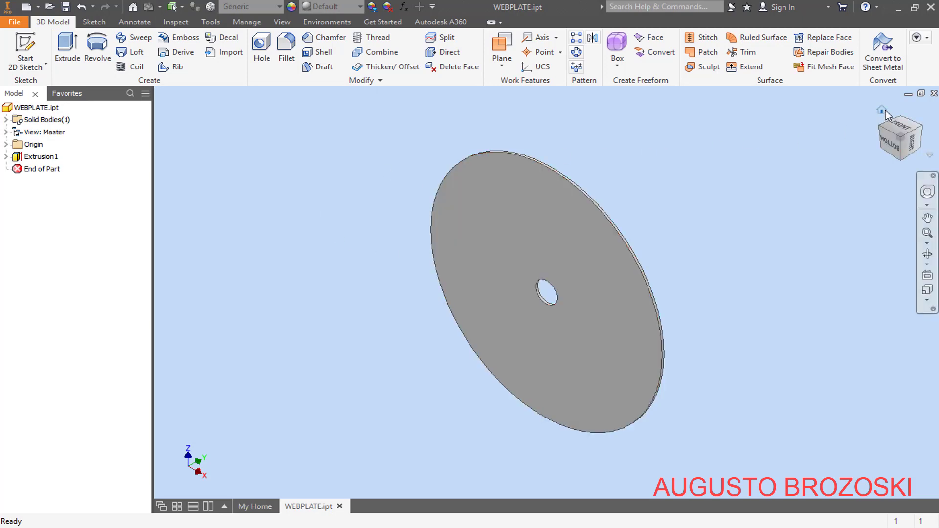
click(66, 7)
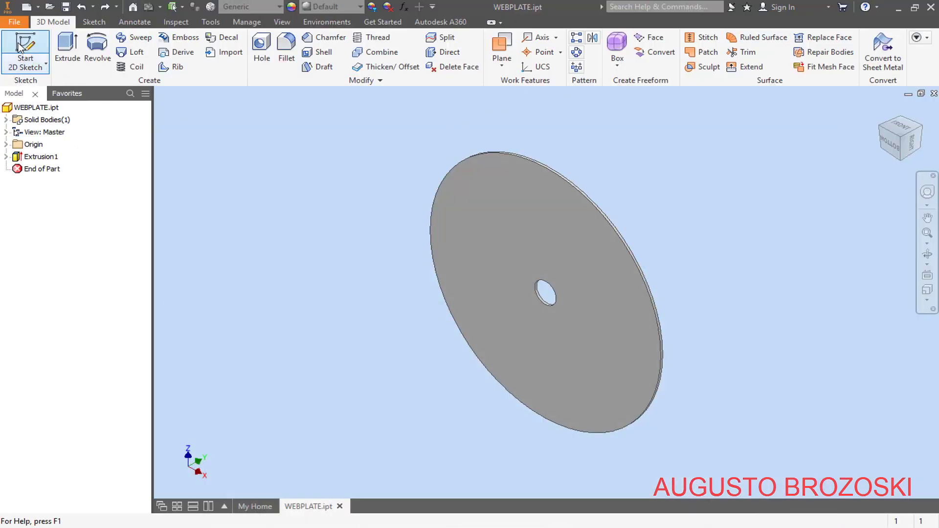
Start a 2D sketch on the disc's flat face and place a sketch point about 205 mm above the centre
click(22, 48)
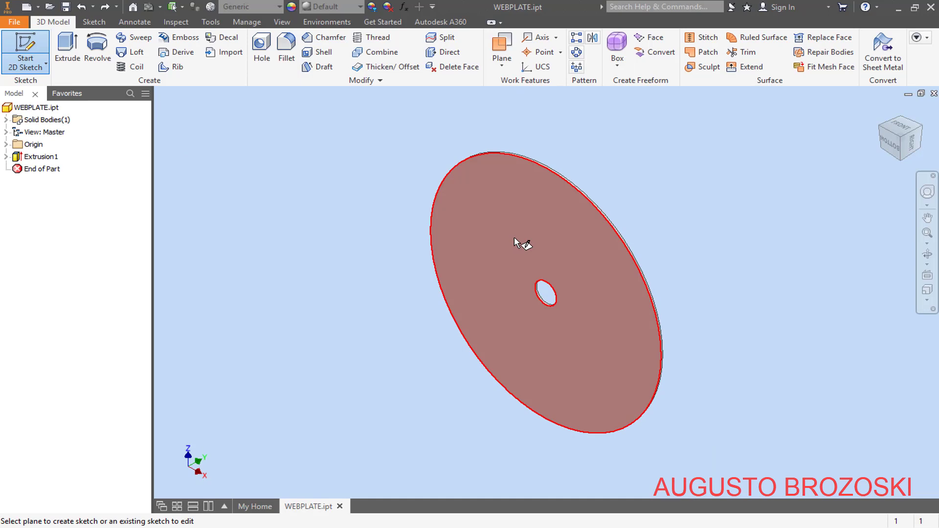
click(515, 237)
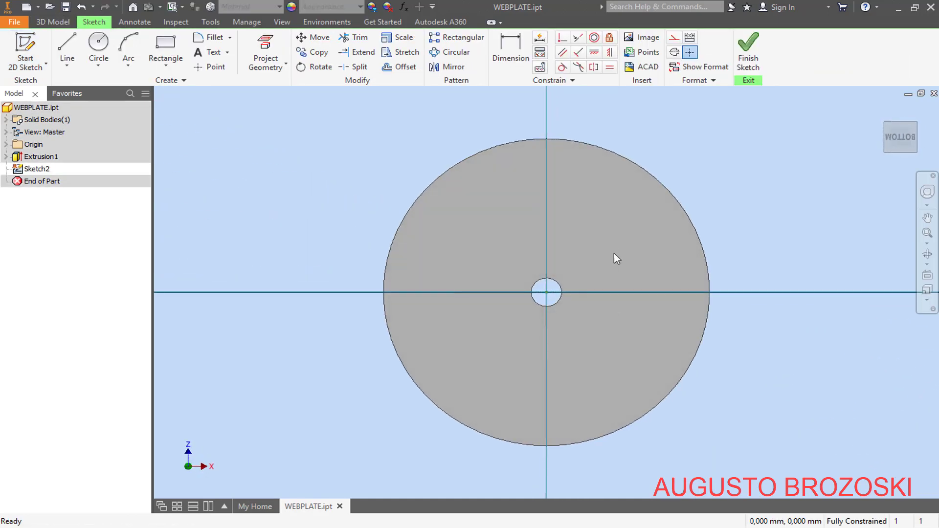
scroll(614, 253, down, 3)
scroll(631, 243, up, 6)
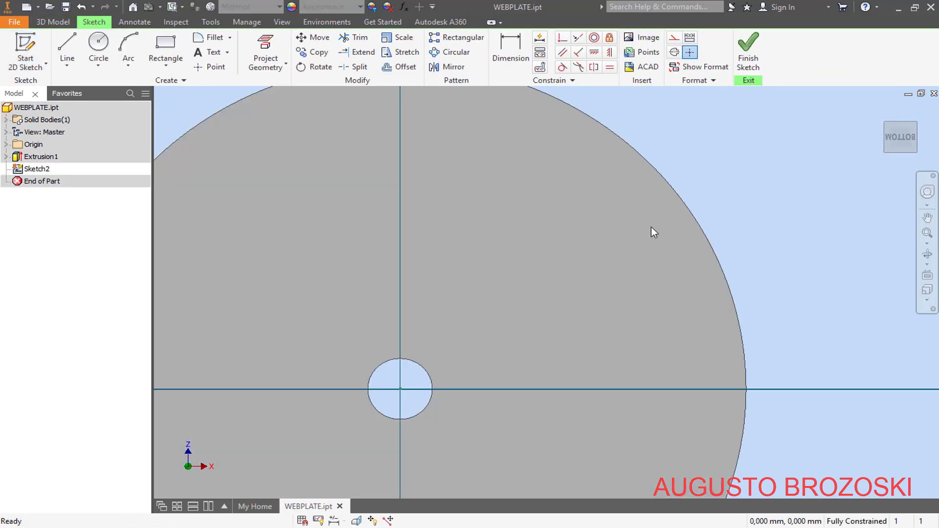
click(213, 69)
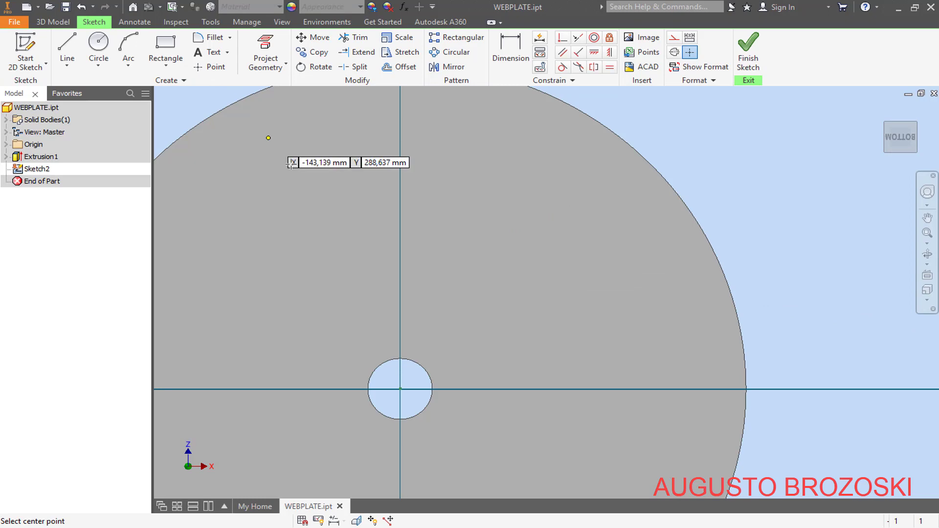
click(400, 211)
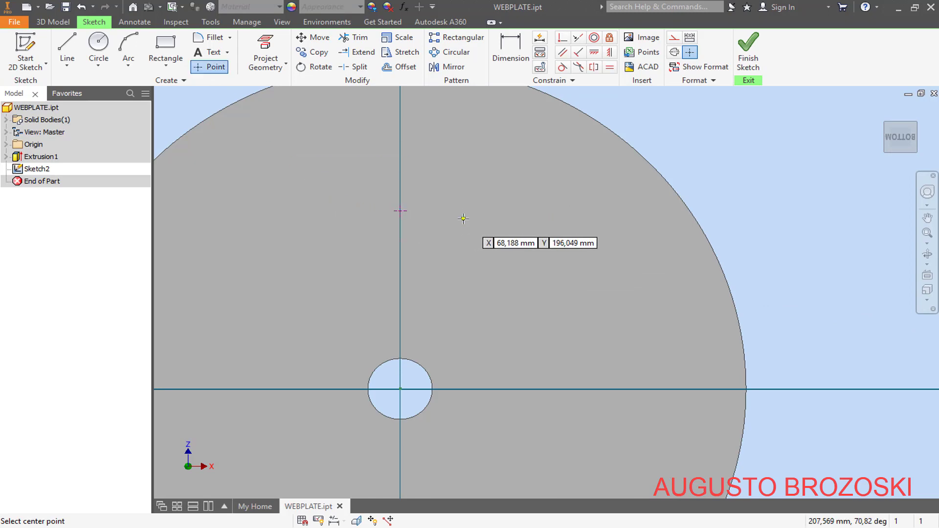
key(Escape)
Dimension the vertical distance from the disc's centre to the sketch point as 85 mm
click(515, 57)
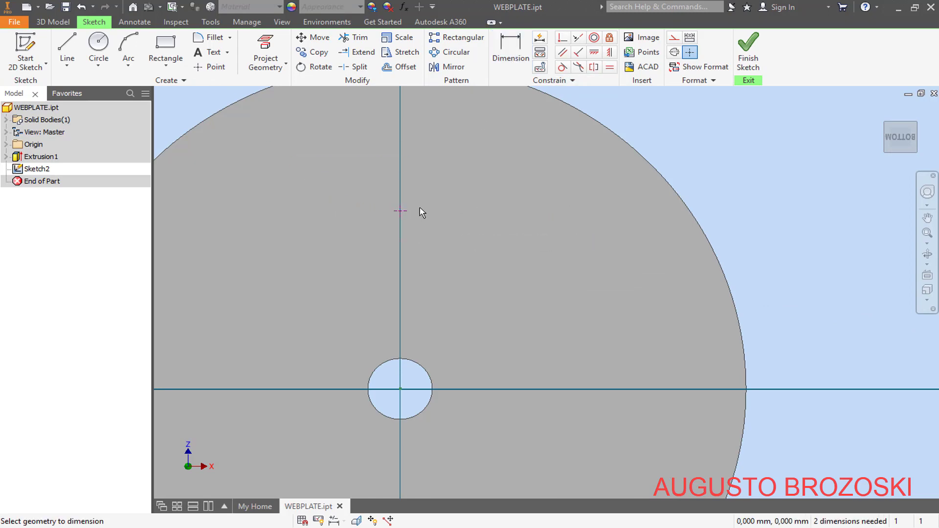
click(400, 389)
click(494, 318)
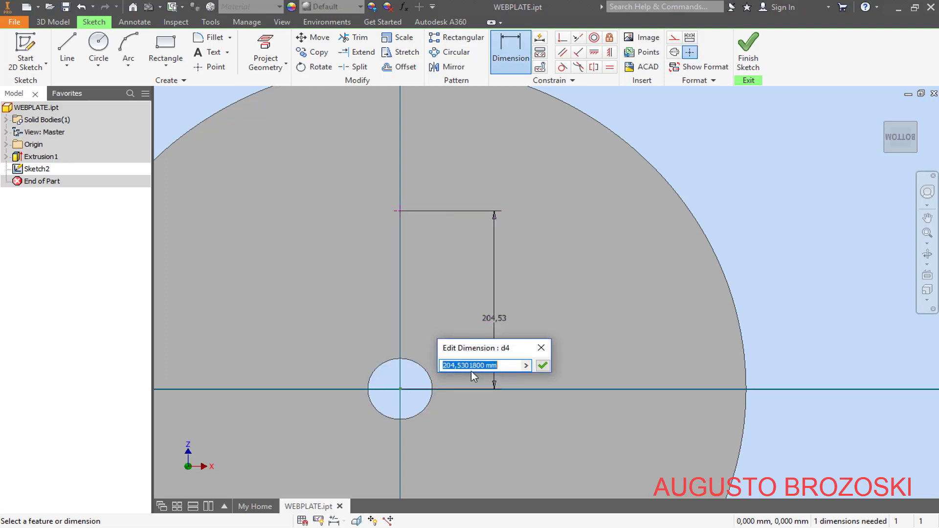
text(8)
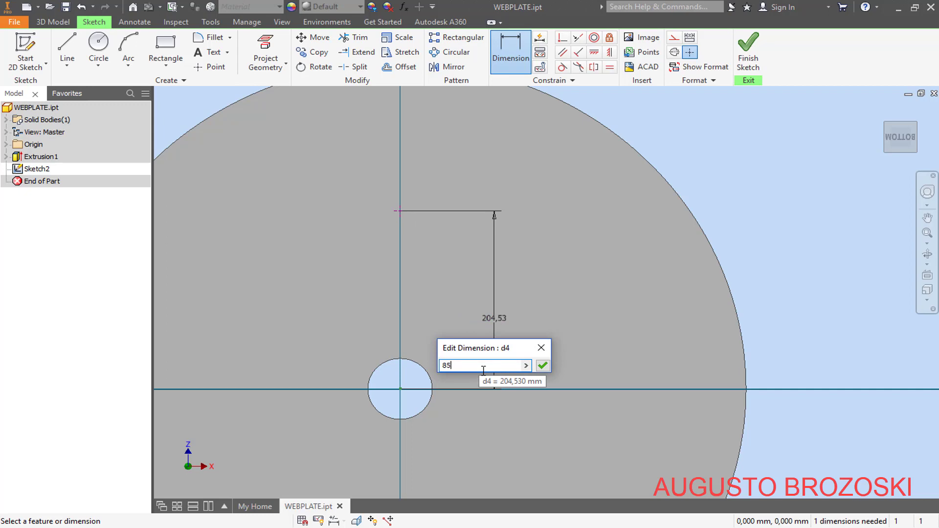
text(5)
key(Return)
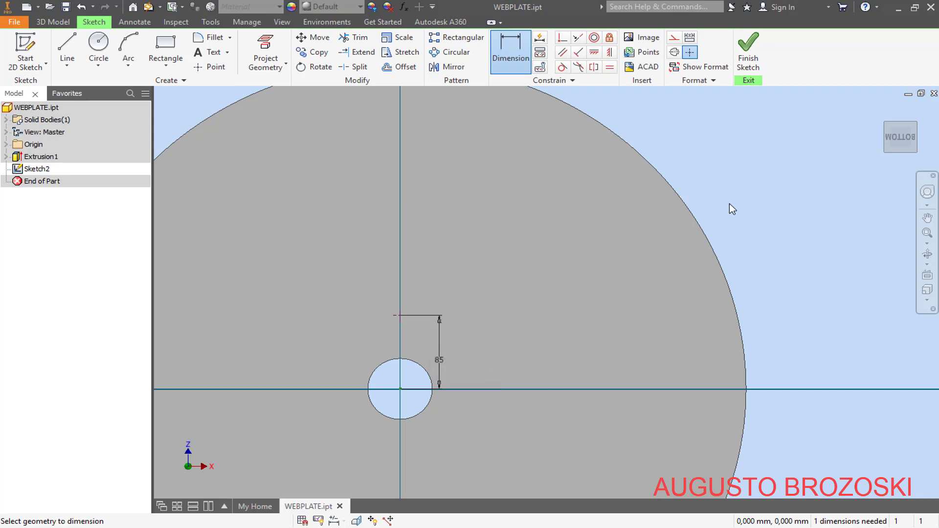
key(Escape)
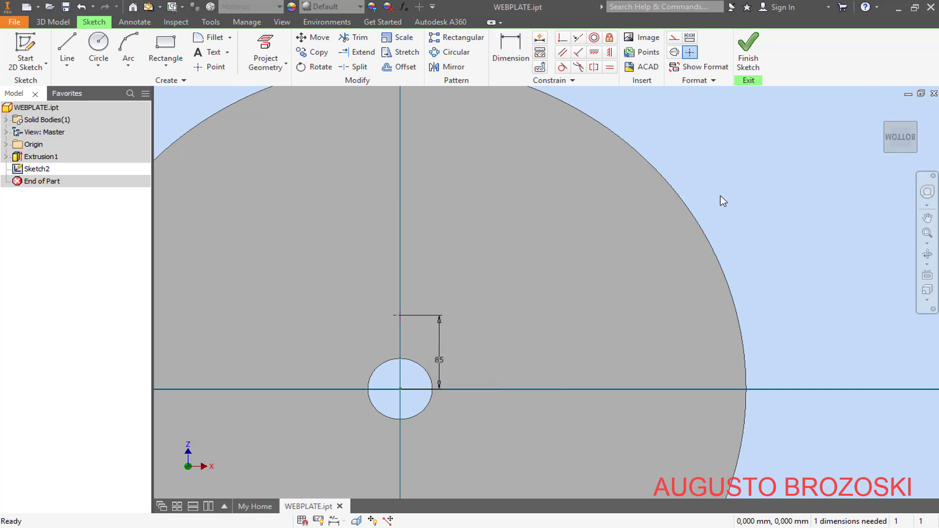
Constrain the sketch point vertically in line with the disc's centre and finish the sketch
click(609, 53)
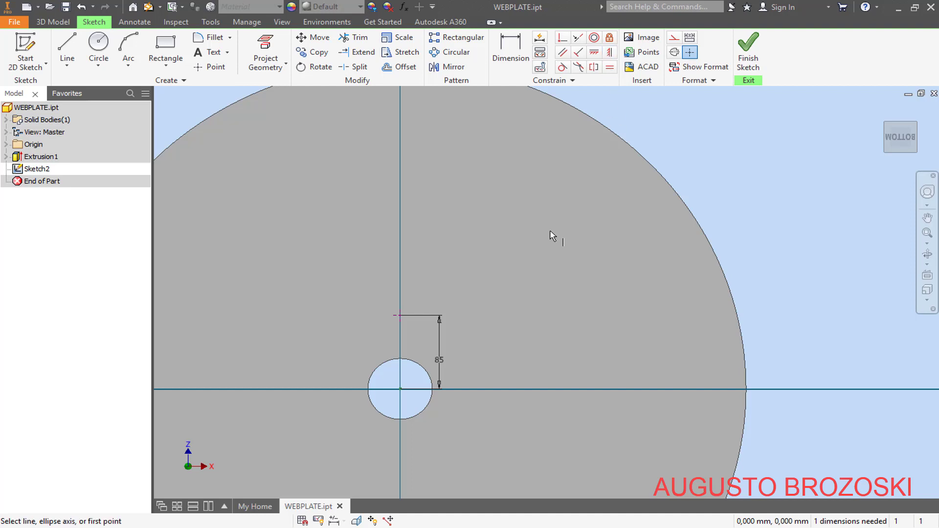
click(399, 323)
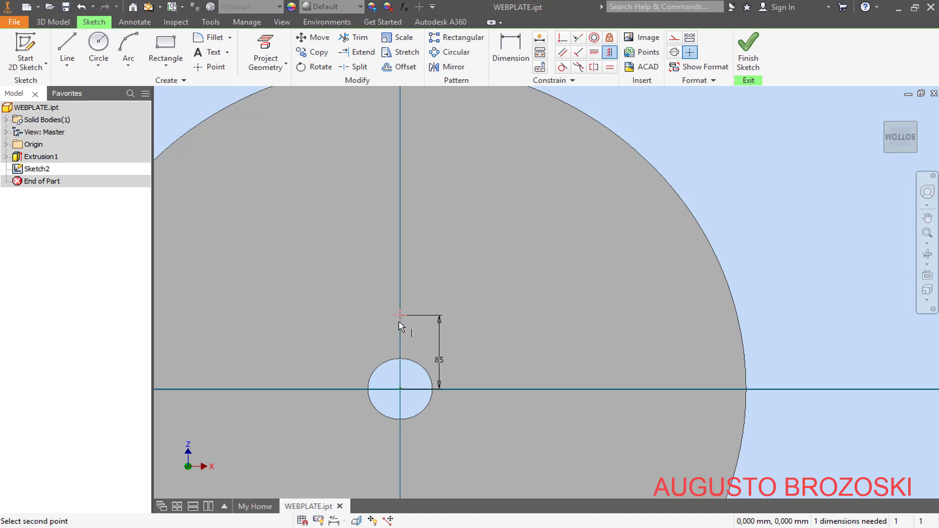
click(400, 390)
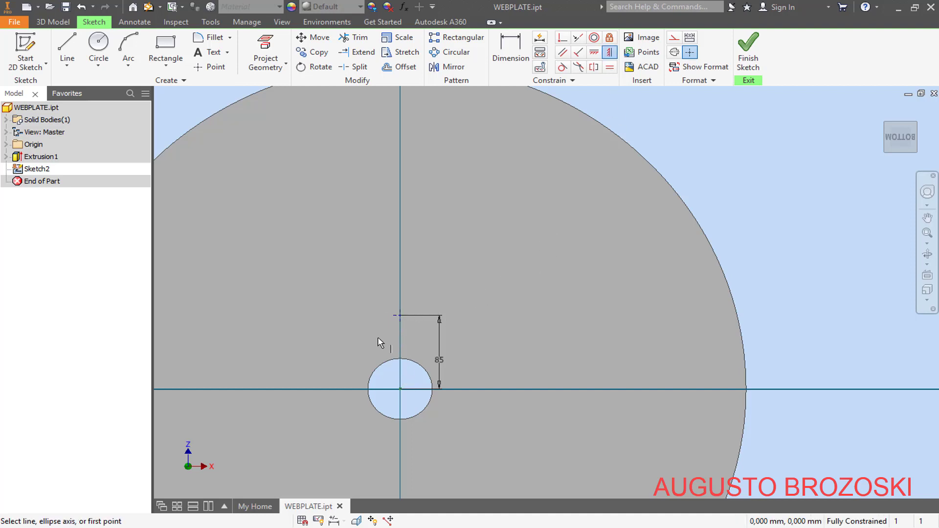
scroll(380, 342, down, 5)
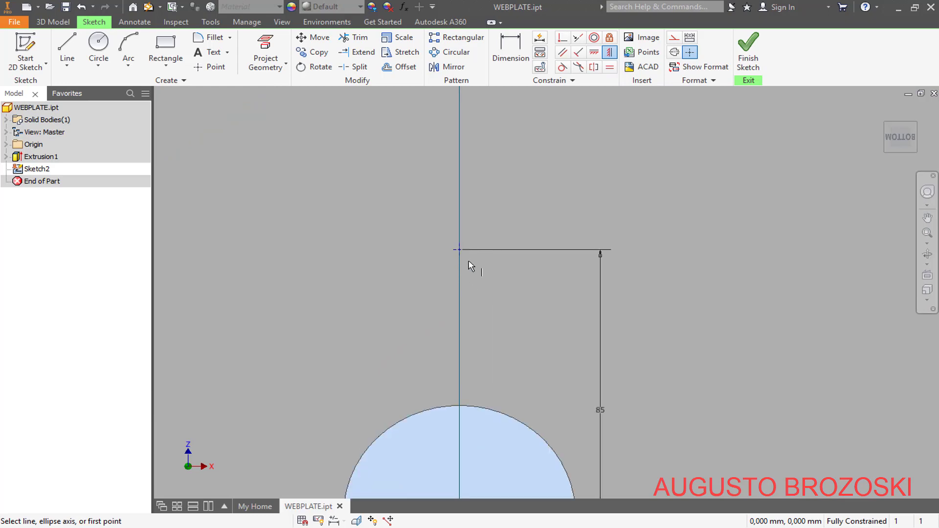
click(748, 60)
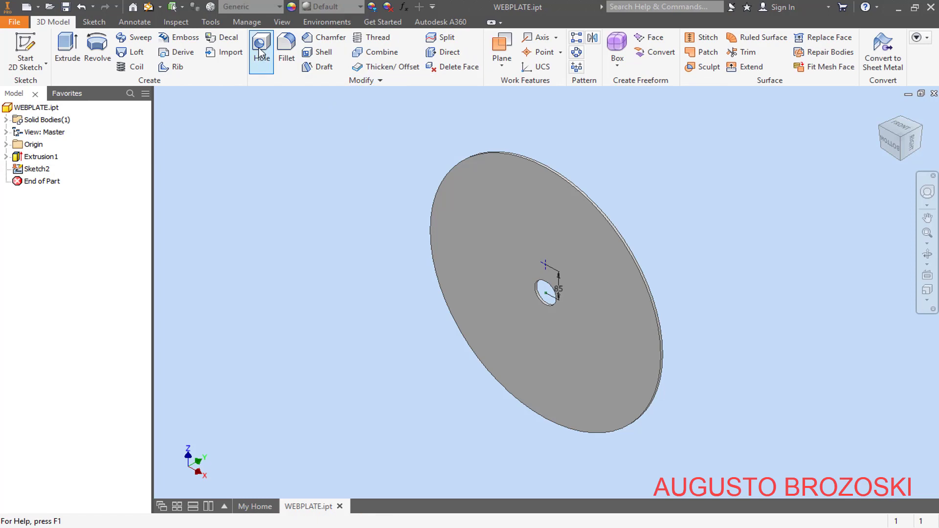
Set up a clearance hole at the sketch point for an M12 Hex Head Bolt in the Ansi Metric M Profile standard
click(262, 58)
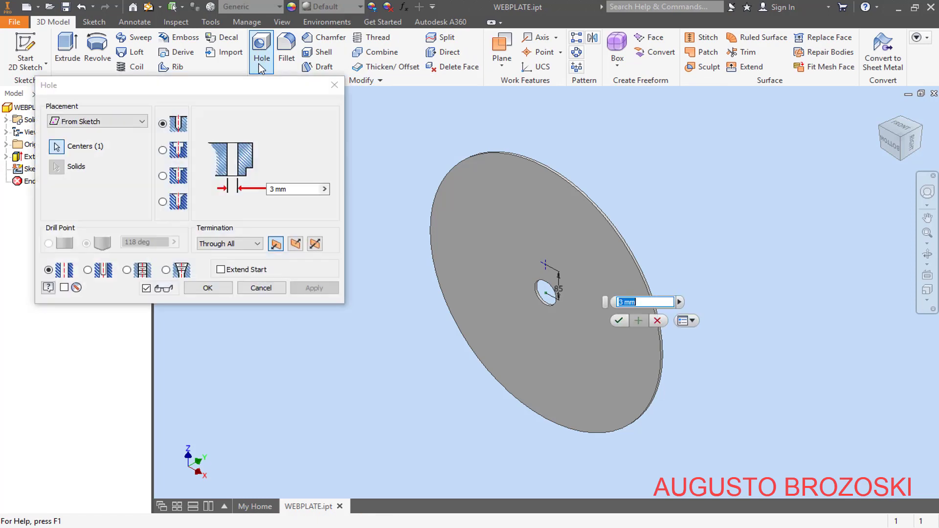
click(88, 271)
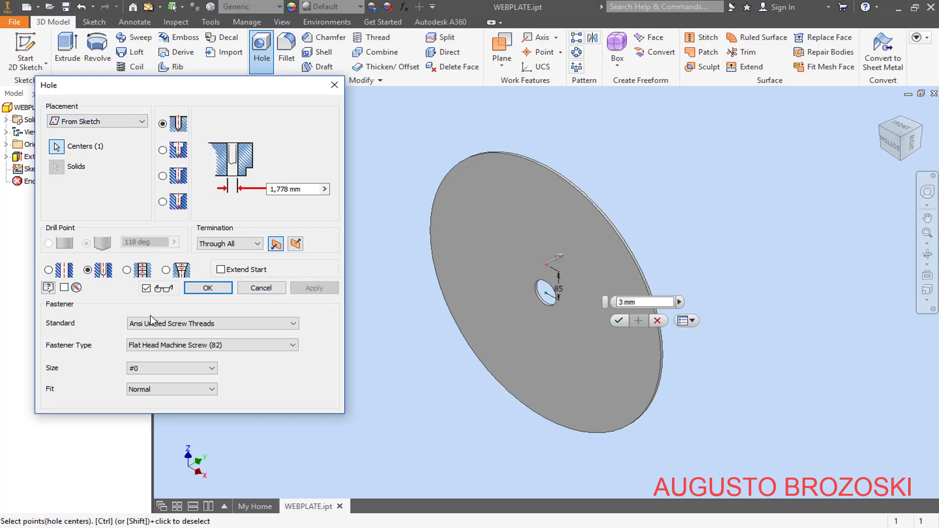
click(265, 324)
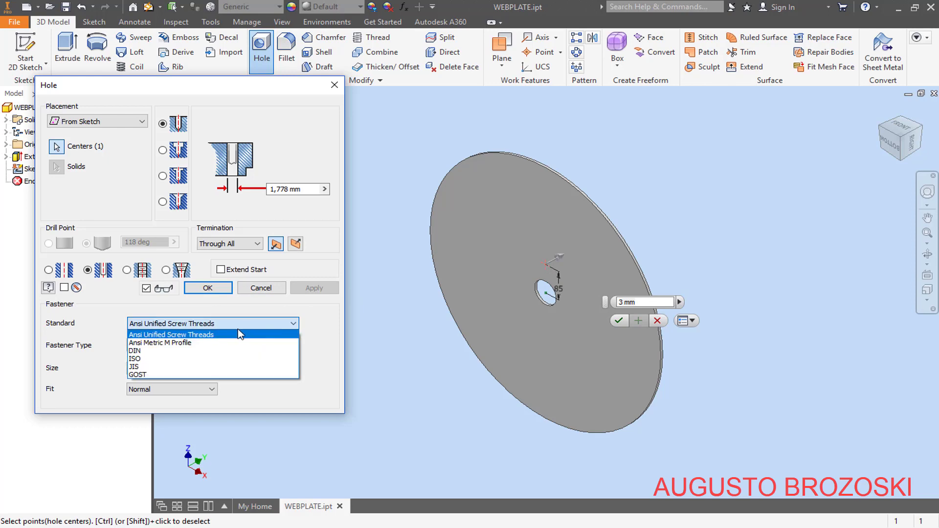
click(187, 342)
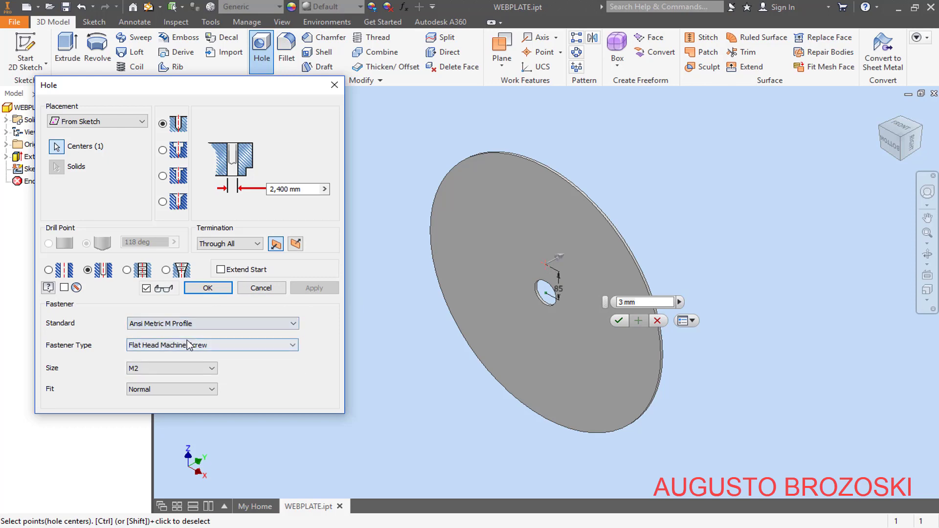
click(290, 349)
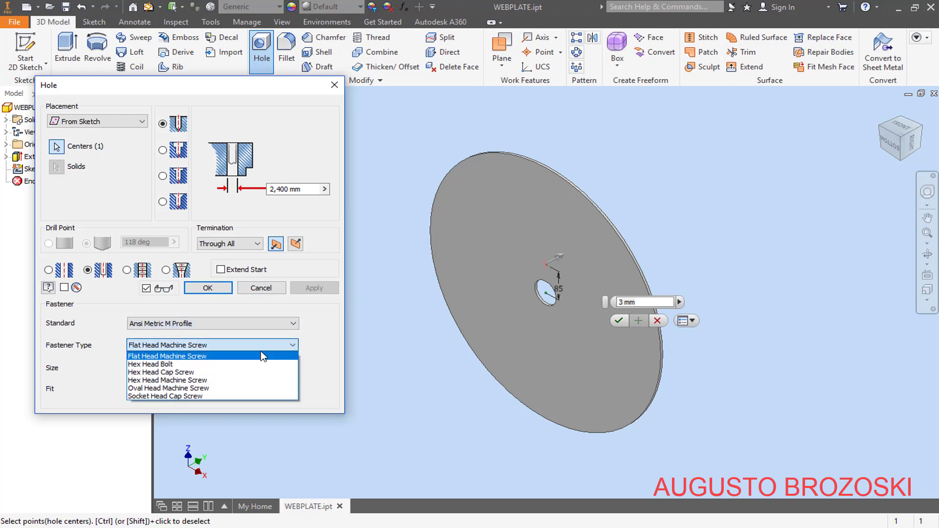
click(160, 366)
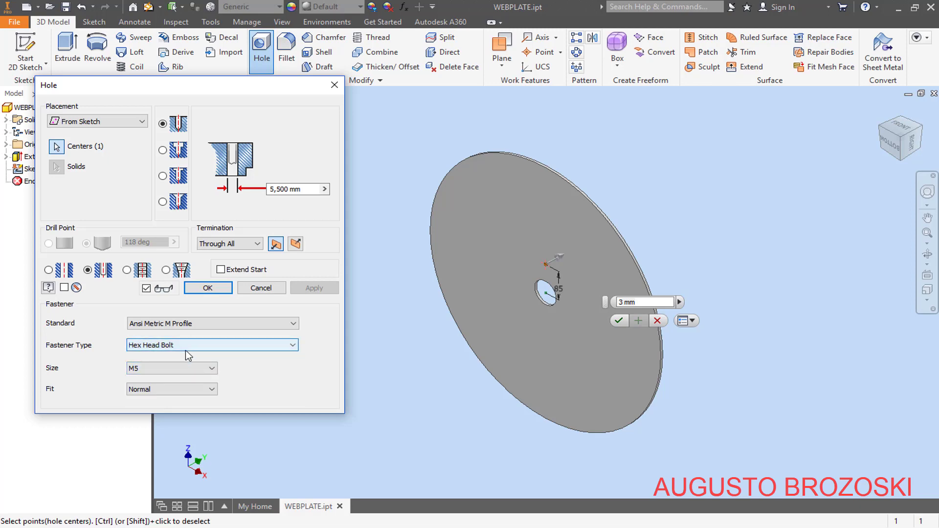
click(211, 368)
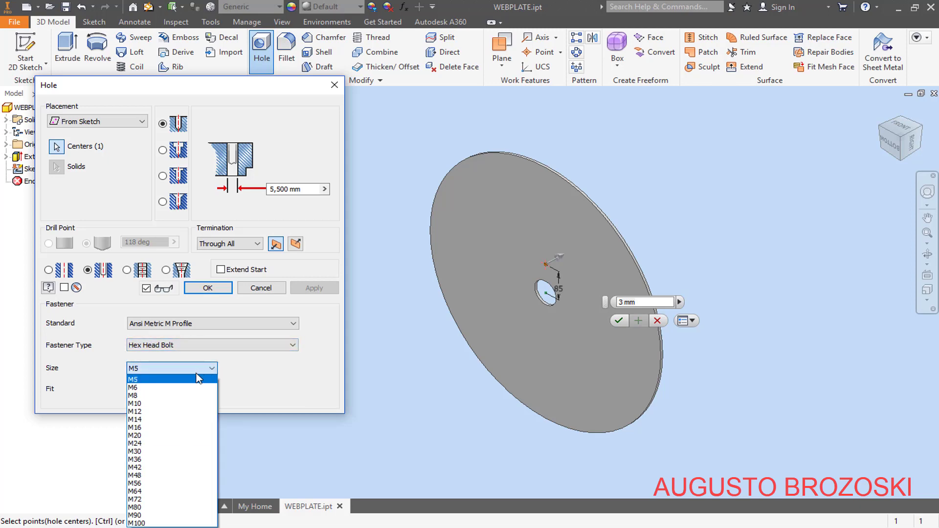
click(174, 411)
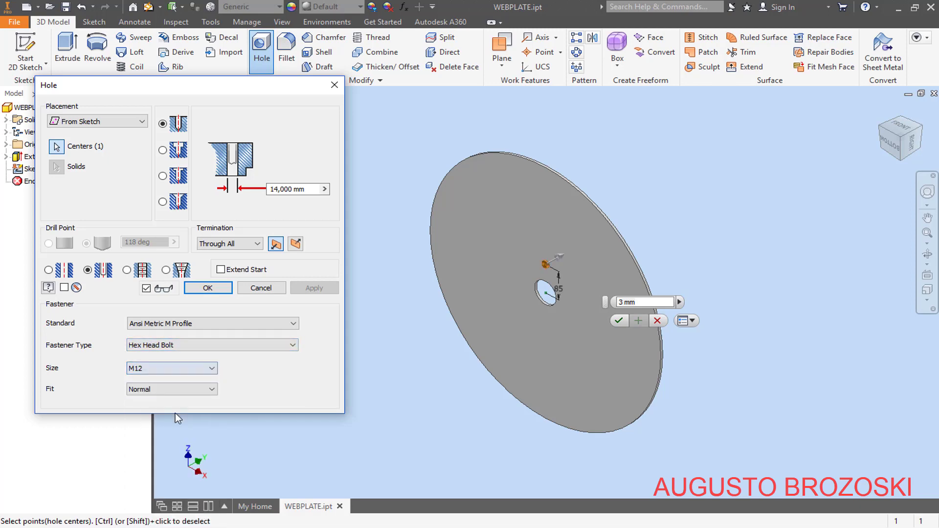
Set the fastener fit to Close and create the Through All hole in the disc
click(161, 388)
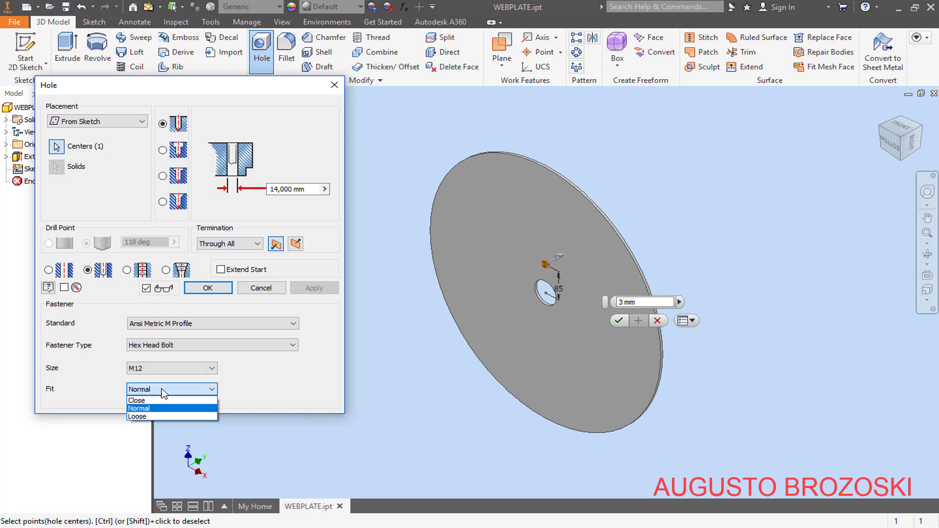
click(164, 401)
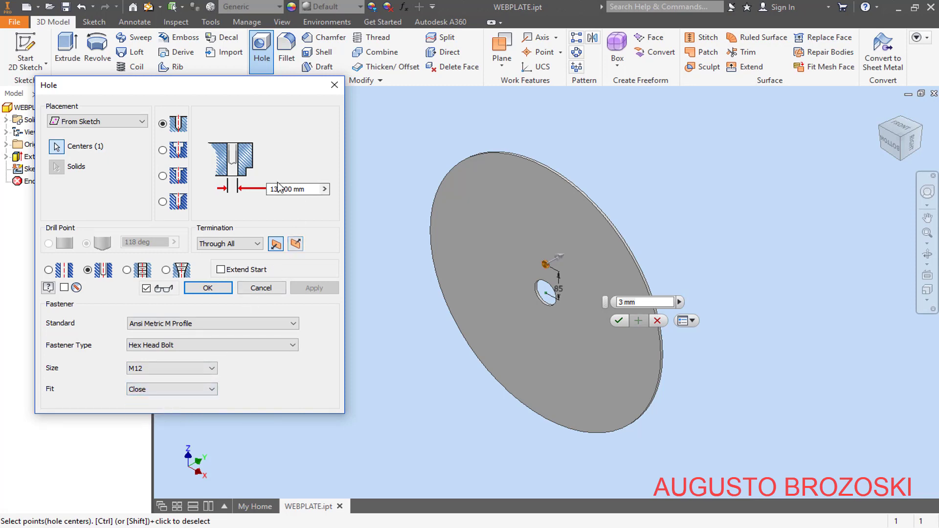
click(208, 391)
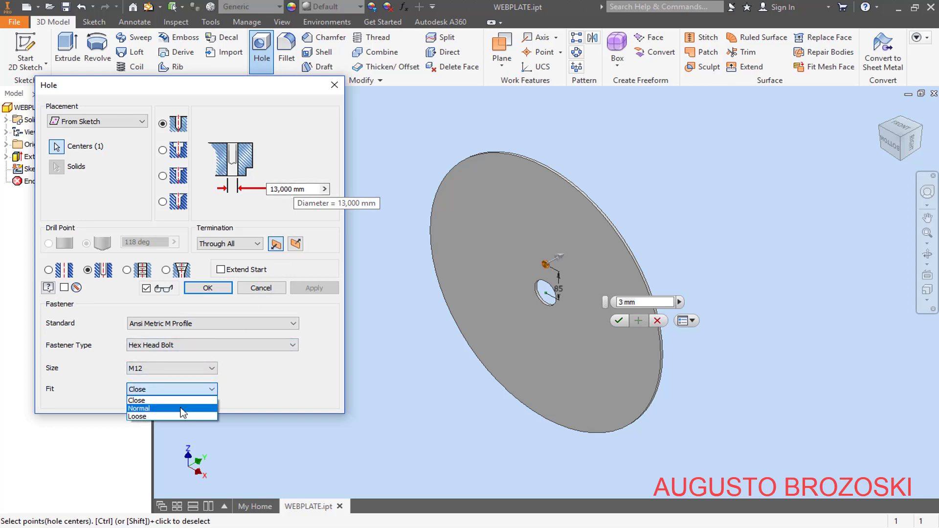
click(156, 417)
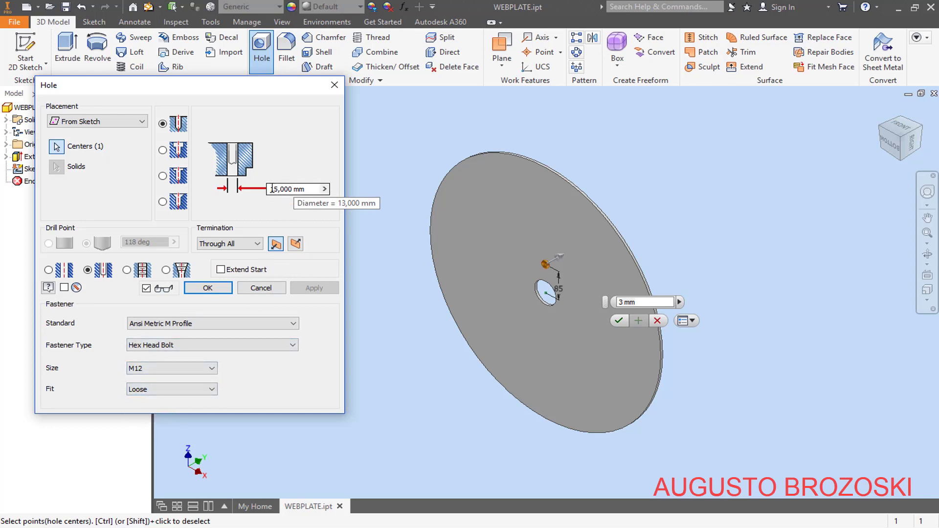
click(181, 389)
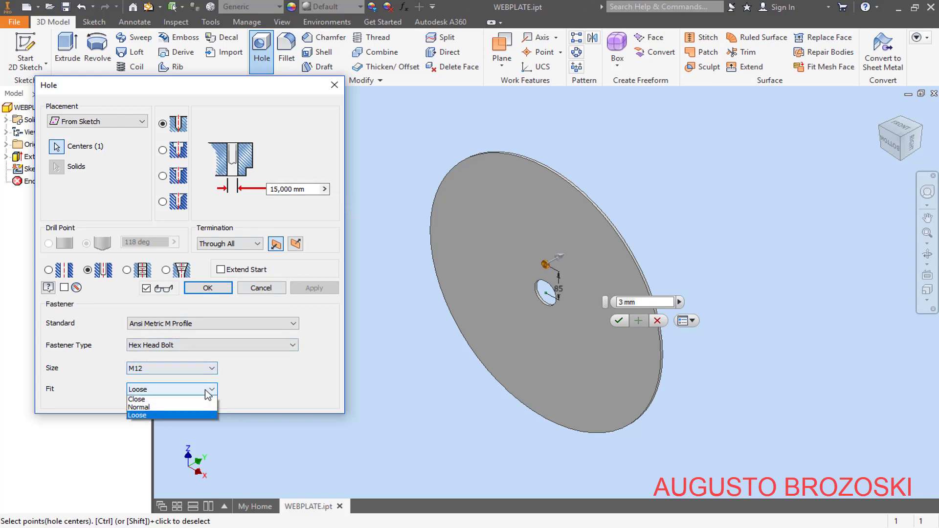
click(166, 401)
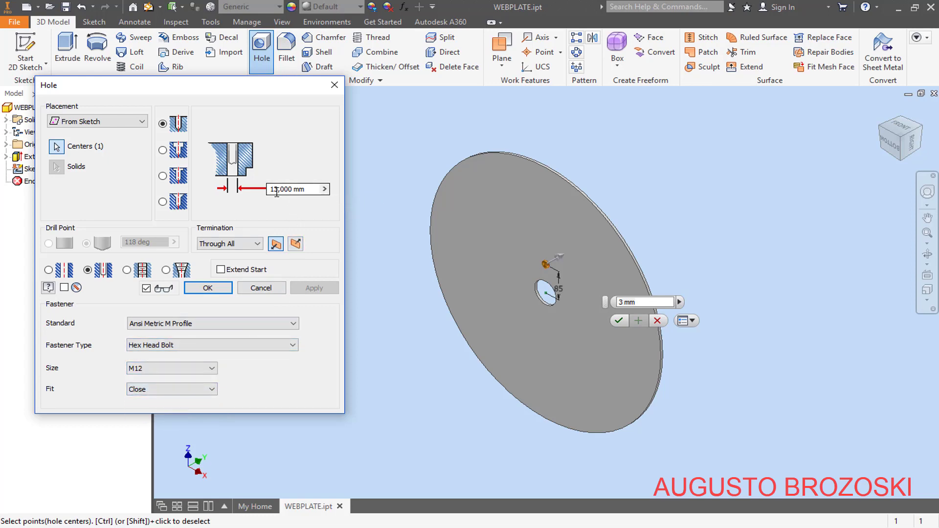
click(212, 291)
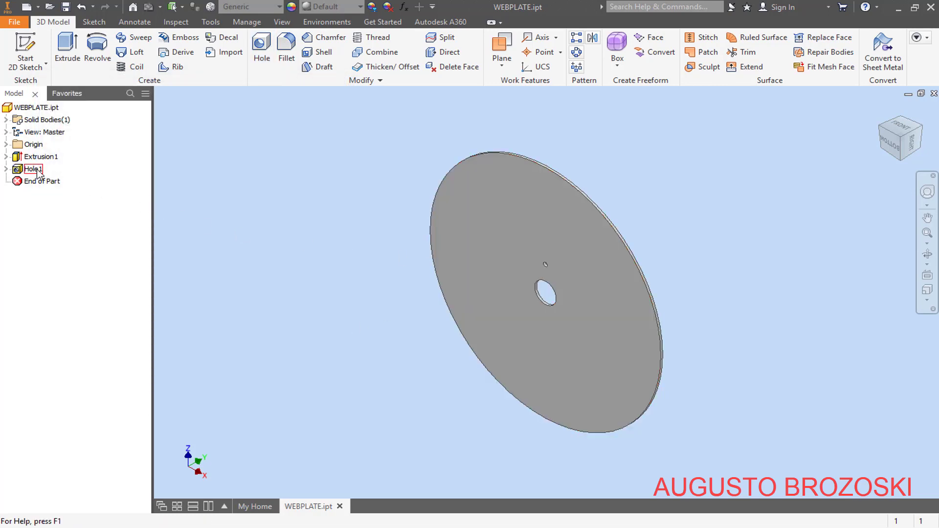
Create a circular pattern of the bolt hole around the Y axis with 6 occurrences over 360 deg
click(577, 52)
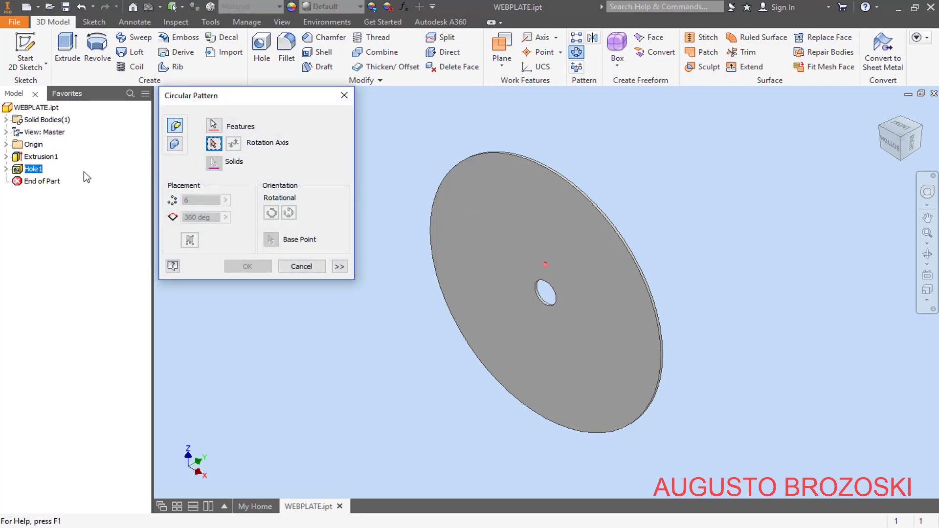
click(6, 145)
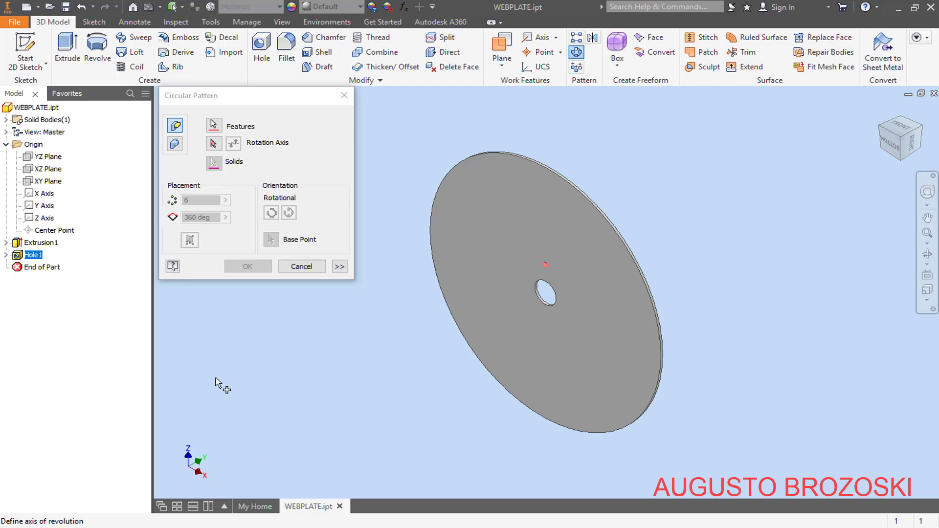
click(49, 208)
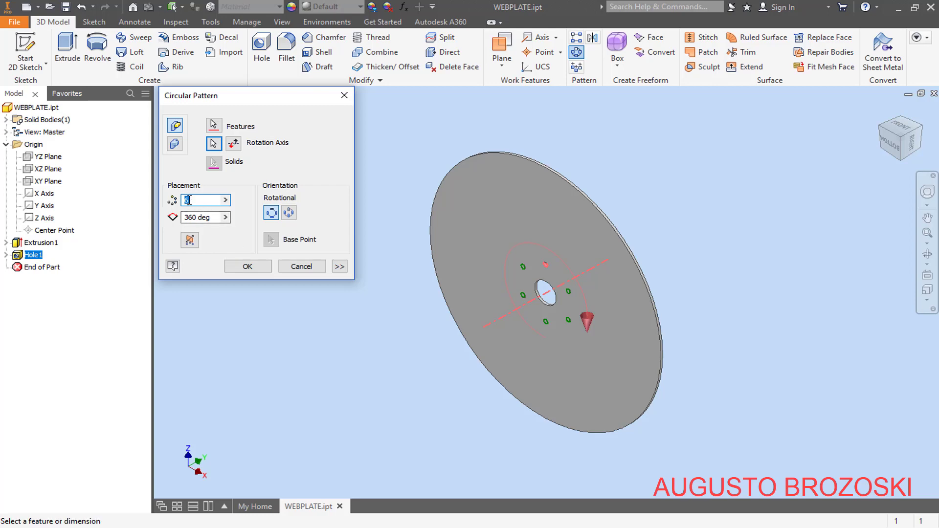
scroll(565, 308, up, 3)
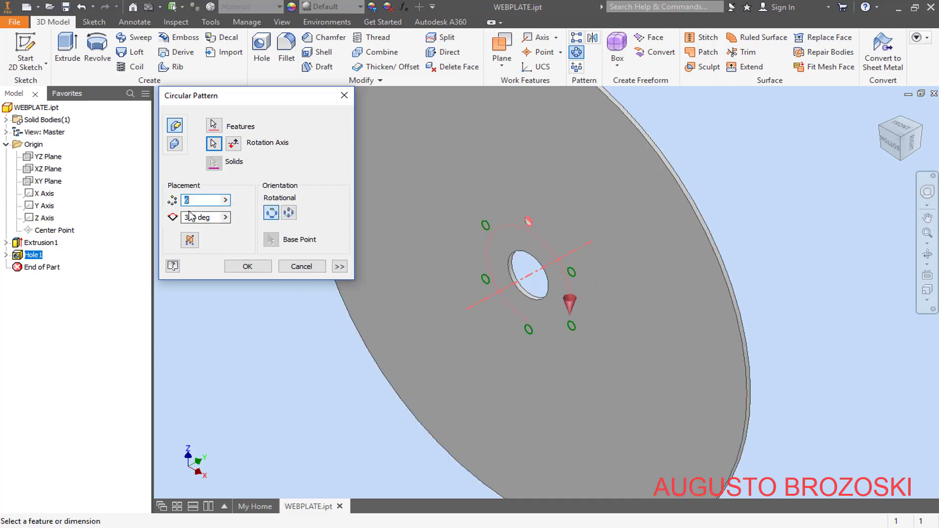
click(249, 266)
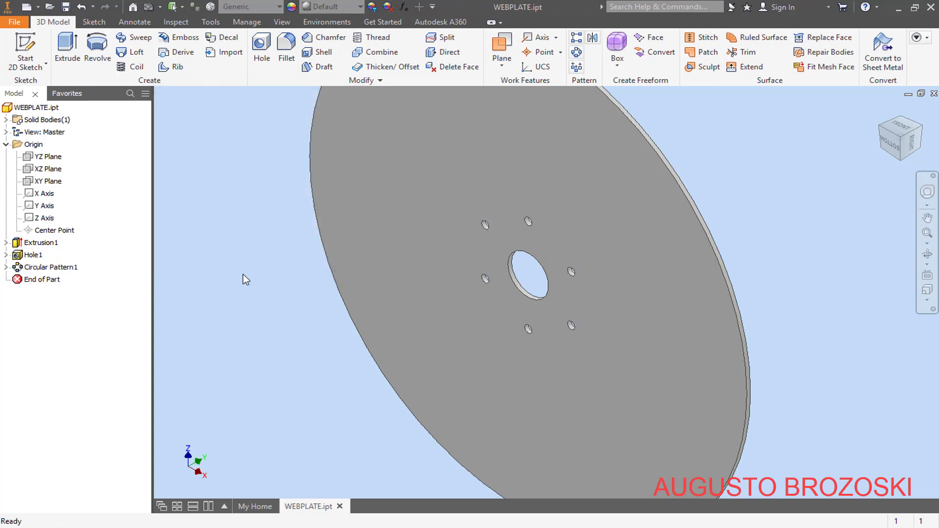
click(882, 110)
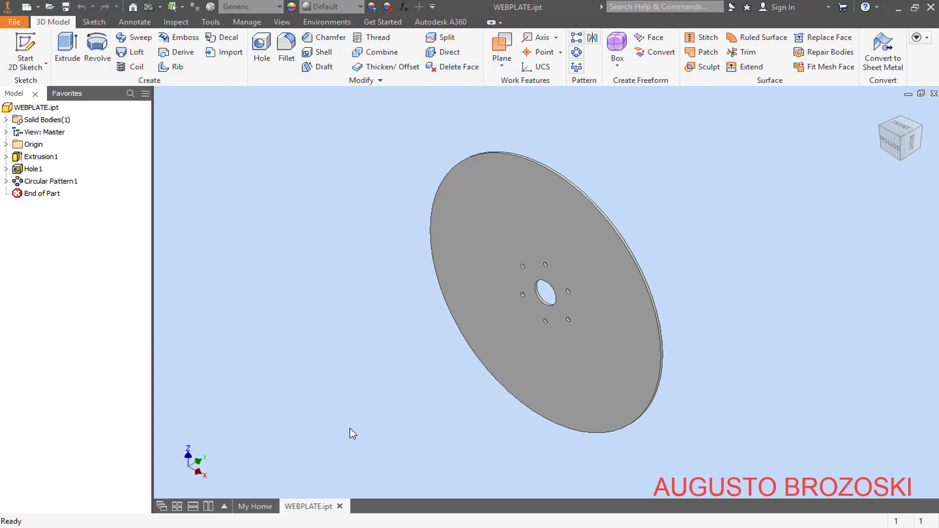
Check the parts list and blade views in the impeller PDF in Acrobat Reader, and create an Inventor part from the Sheet Metal (mm).ipt template
click(349, 527)
scroll(369, 392, up, 2)
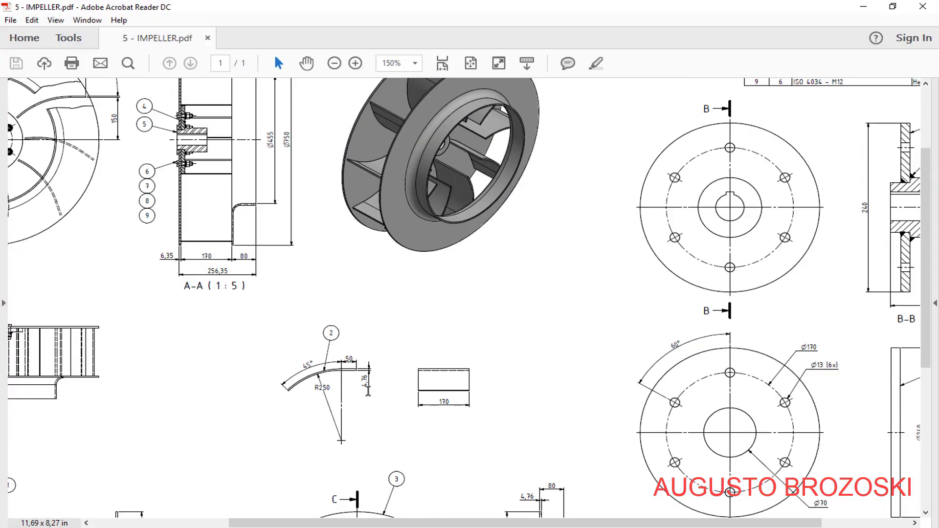
scroll(224, 216, up, 3)
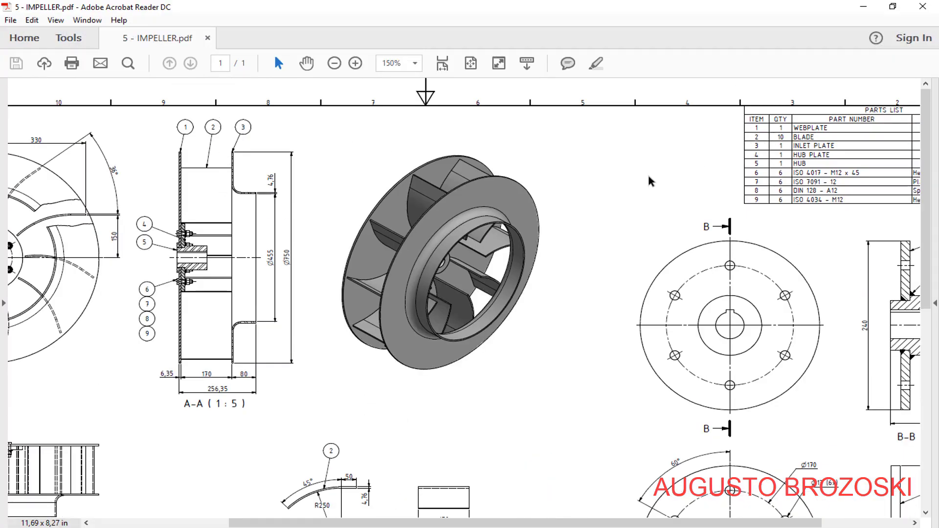
scroll(412, 300, down, 4)
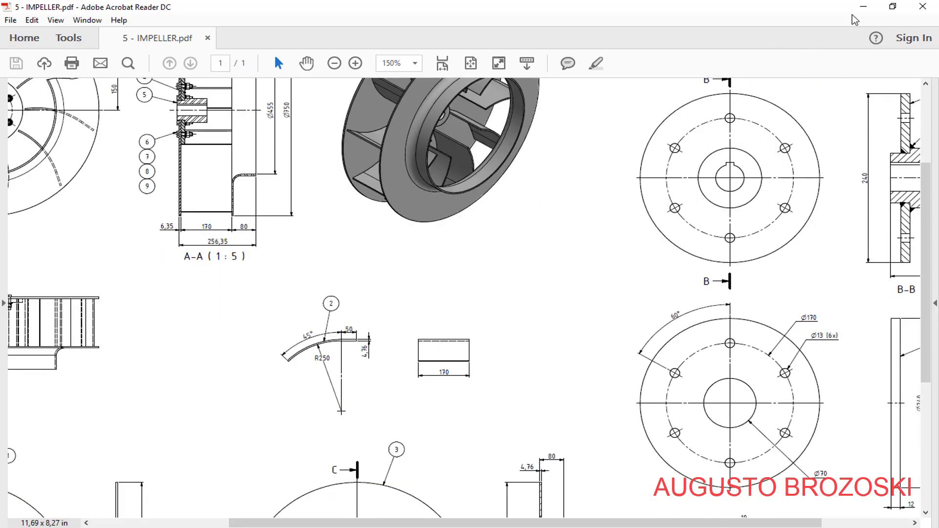
click(863, 7)
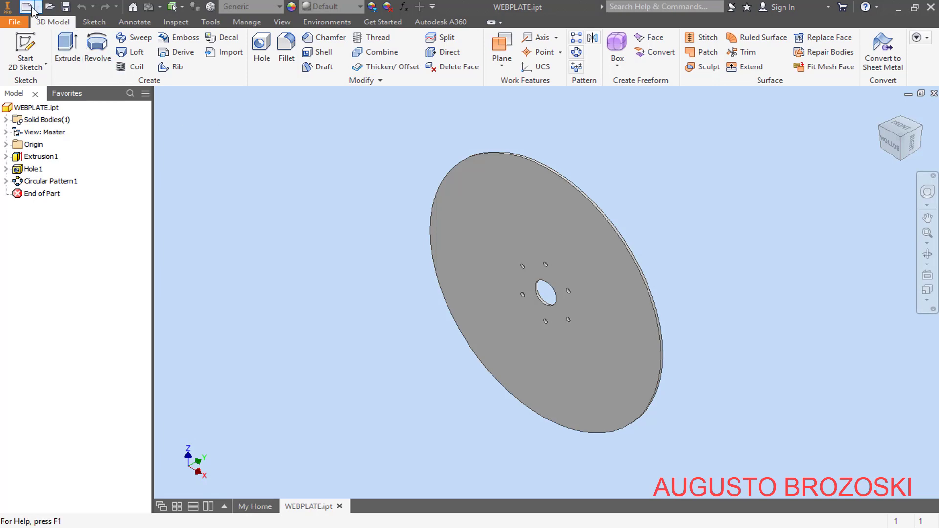
click(27, 6)
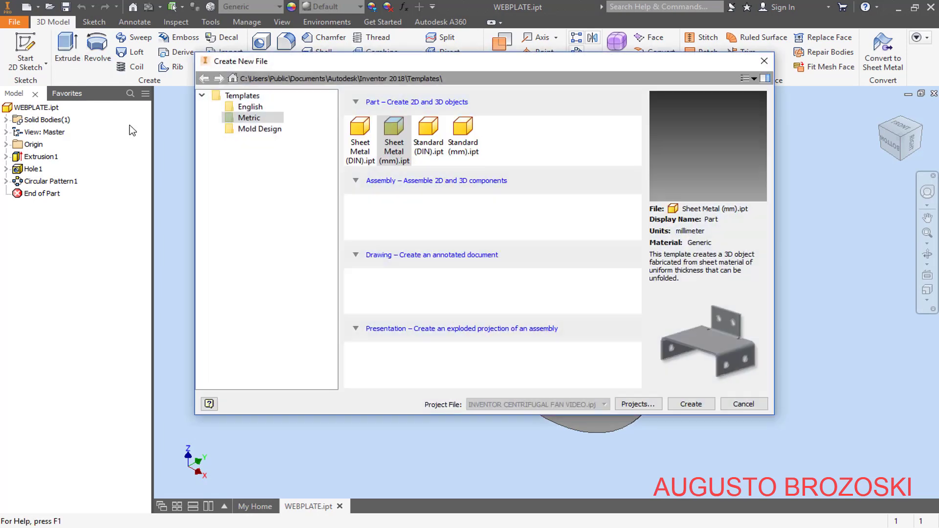
click(394, 144)
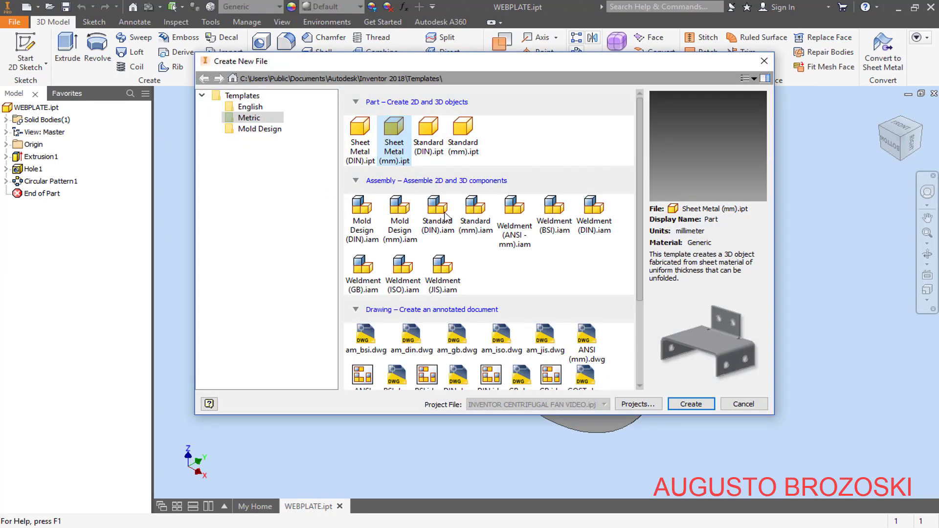
click(689, 404)
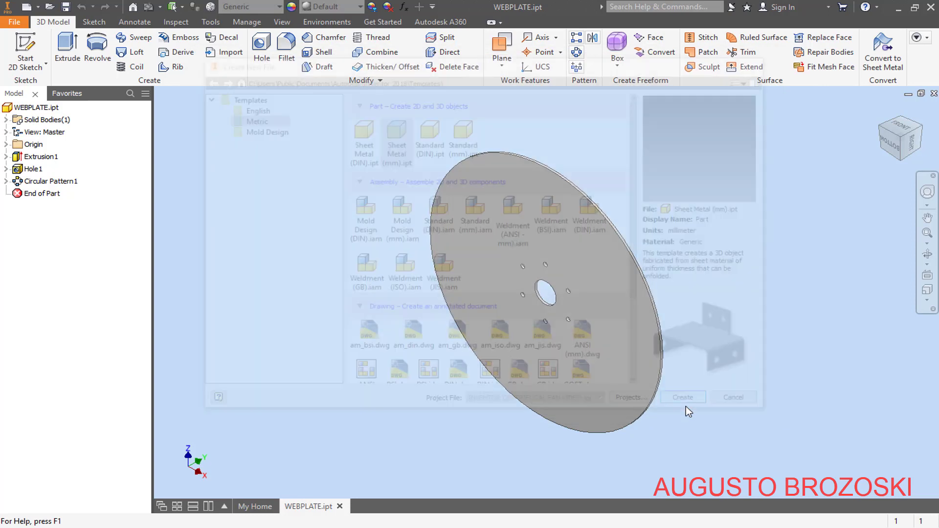
Start a 2D sketch on the XZ plane and draw a circle centred on the origin
click(26, 46)
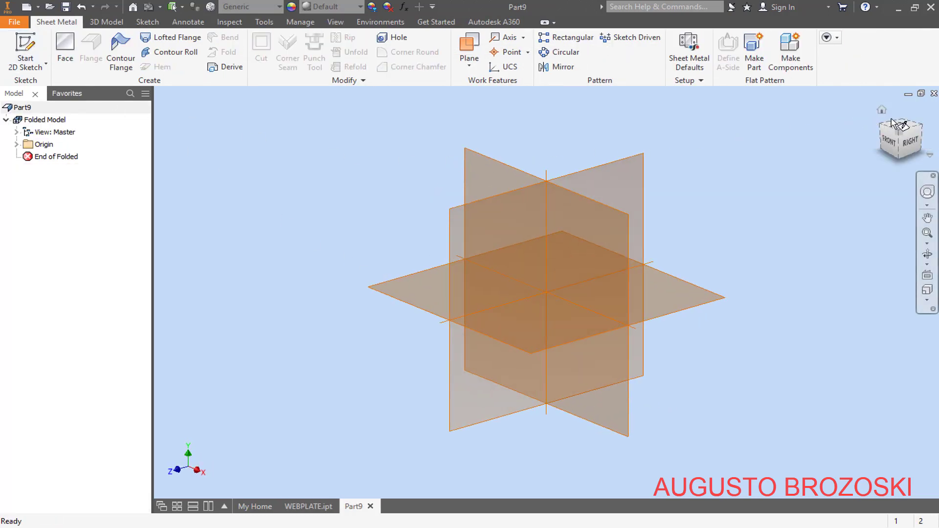
click(881, 112)
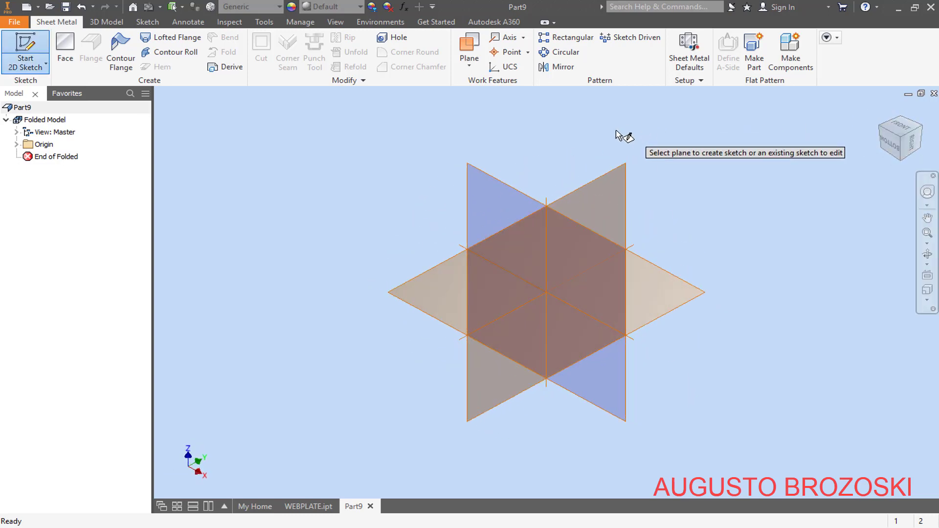
click(506, 186)
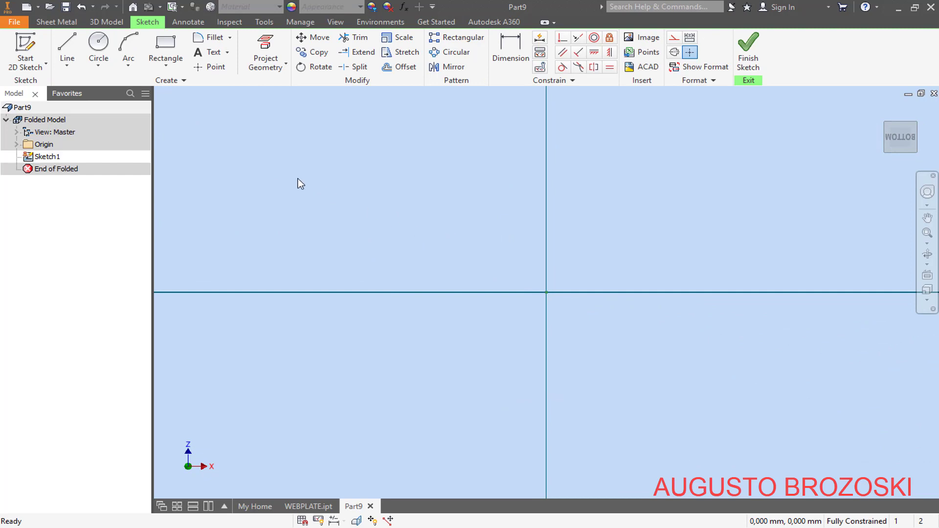
click(98, 44)
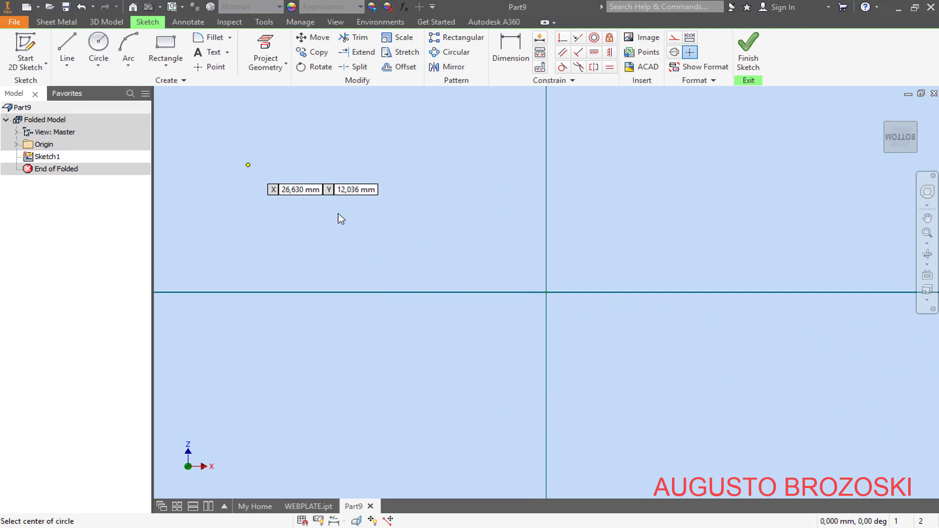
click(546, 292)
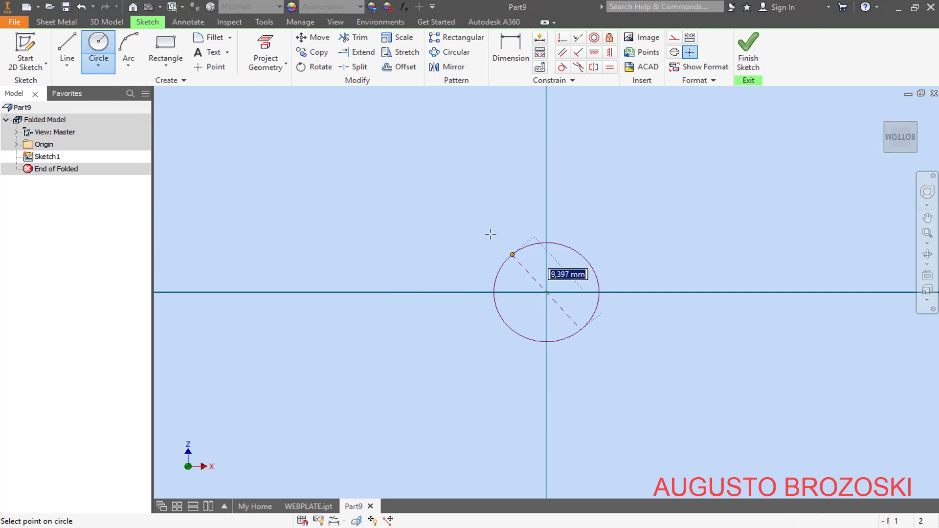
click(425, 172)
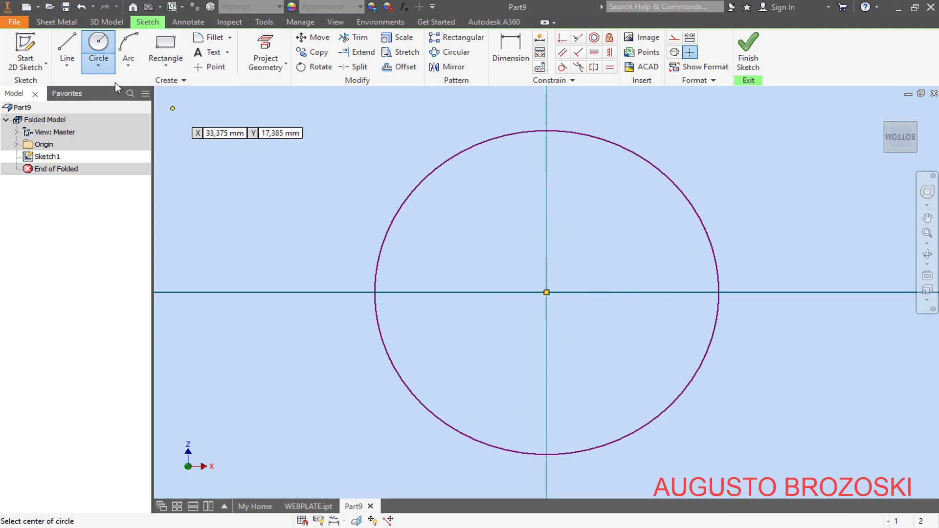
Draw two connected lines from the circle's centre, one vertical to its top point and one to its upper-left edge
click(67, 47)
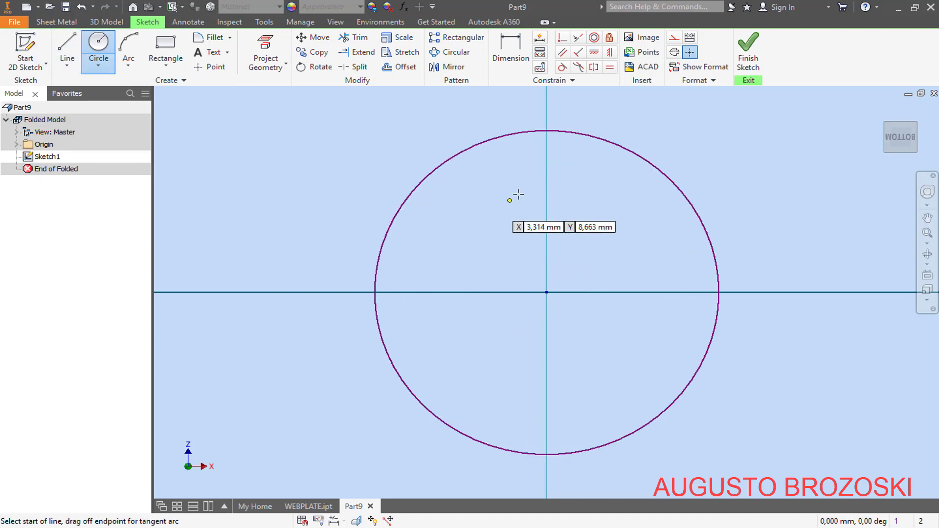
click(545, 132)
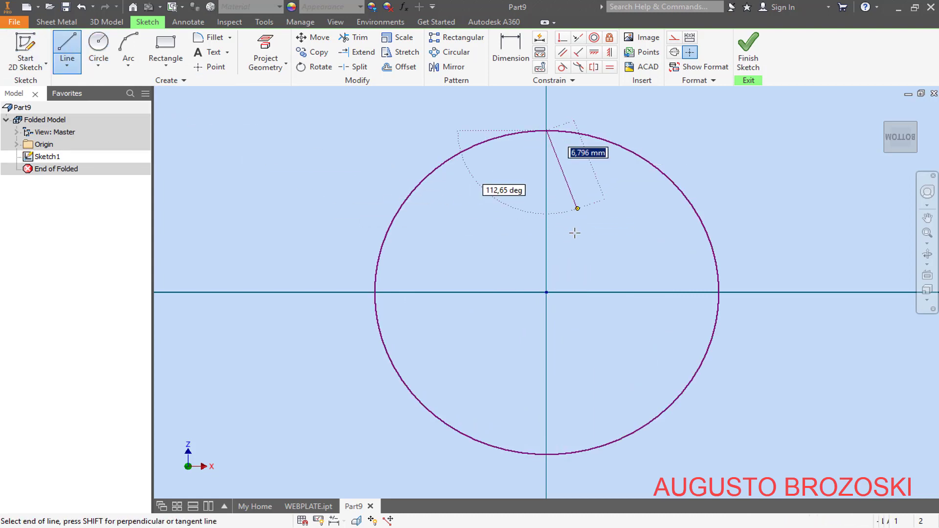
click(546, 292)
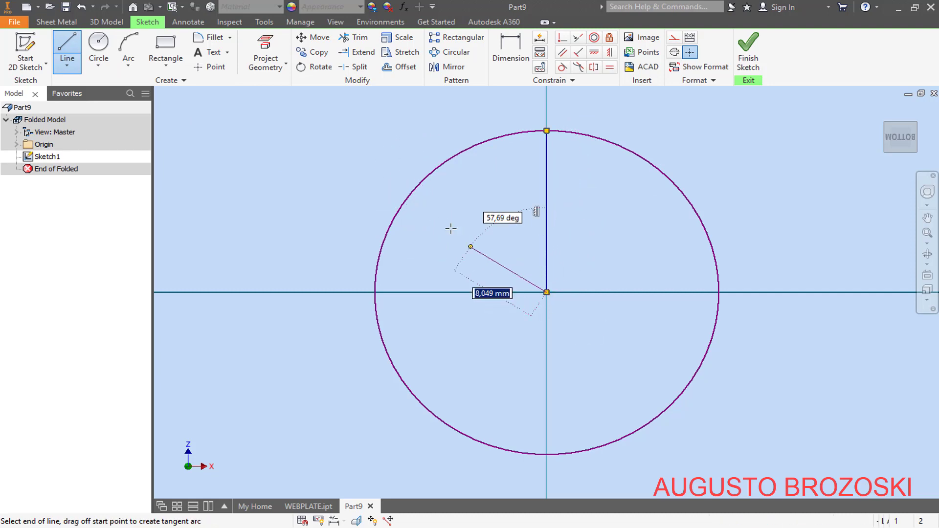
click(414, 188)
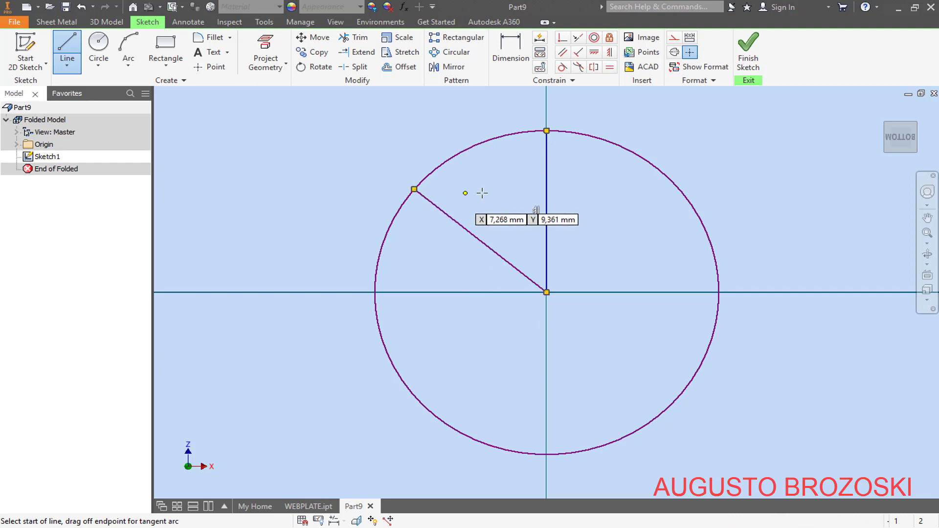
key(Escape)
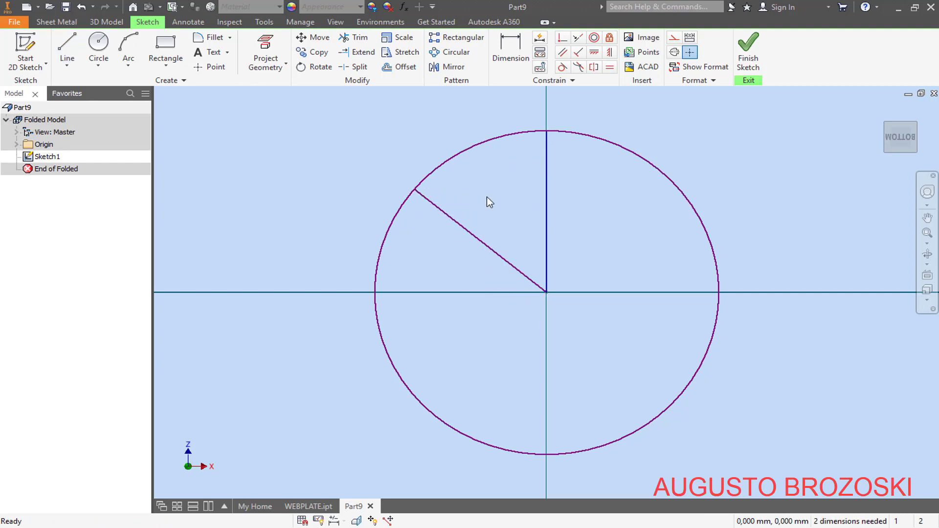
Convert both radius lines to construction geometry and trim the circle down to the arc between them
click(467, 237)
click(674, 39)
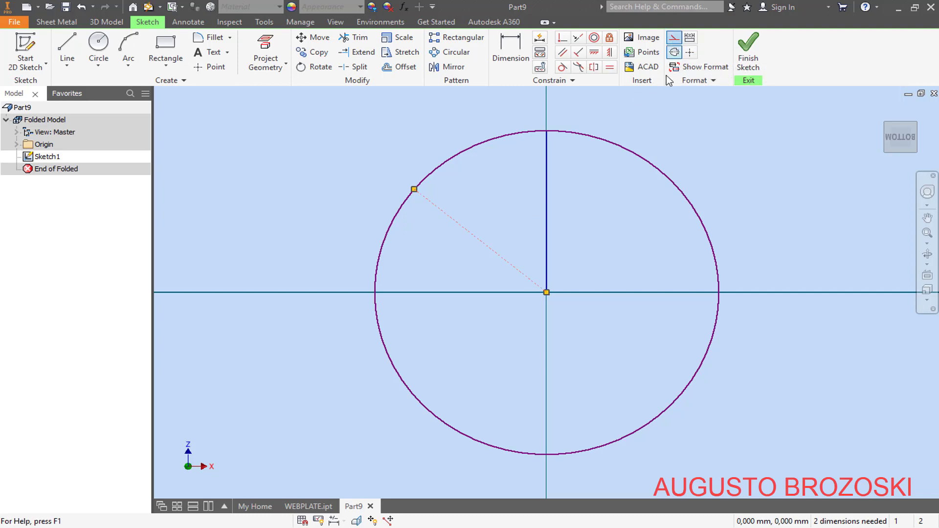
click(548, 184)
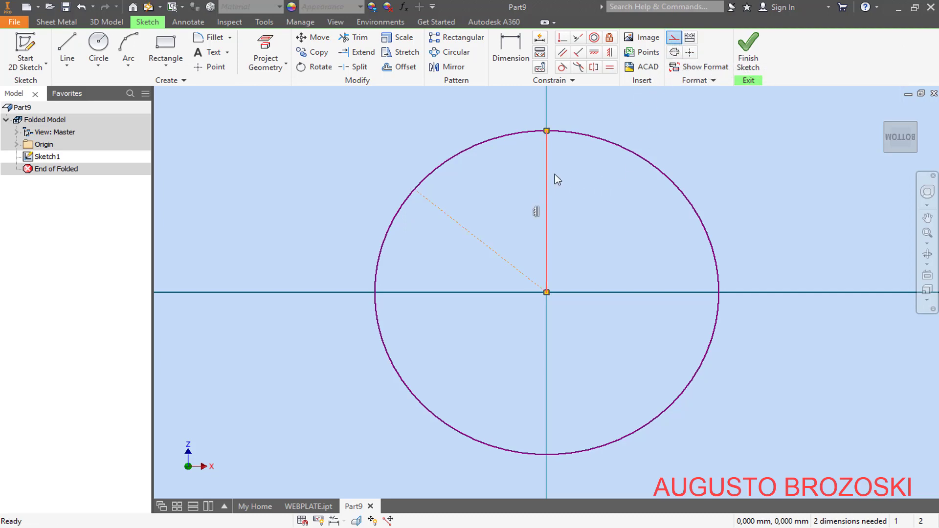
click(674, 40)
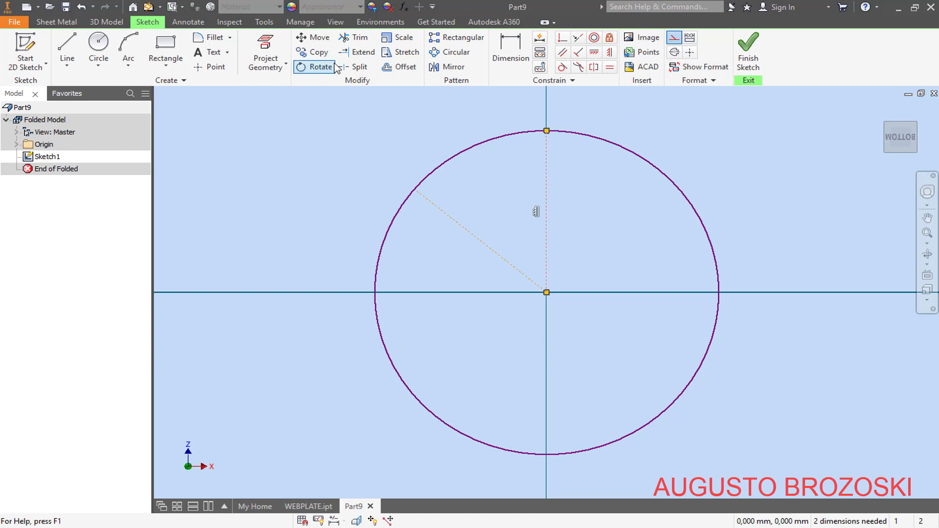
click(354, 37)
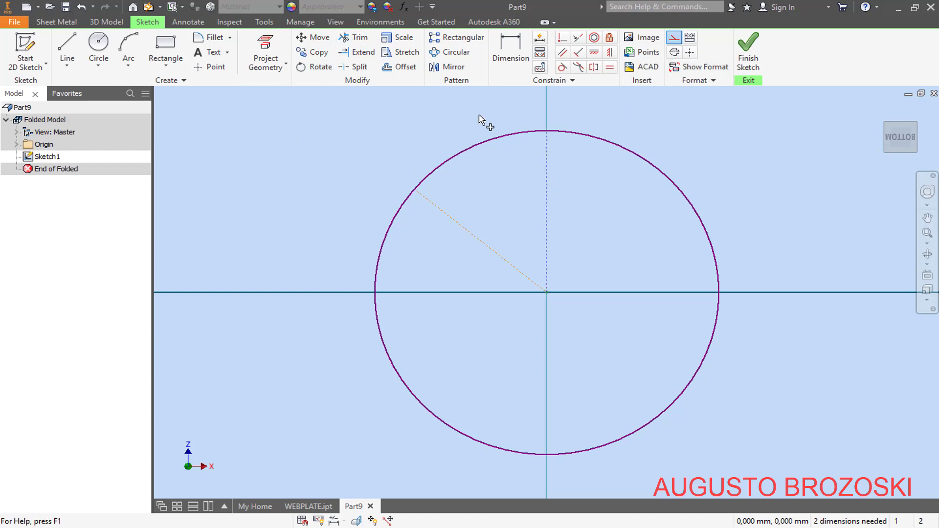
click(603, 142)
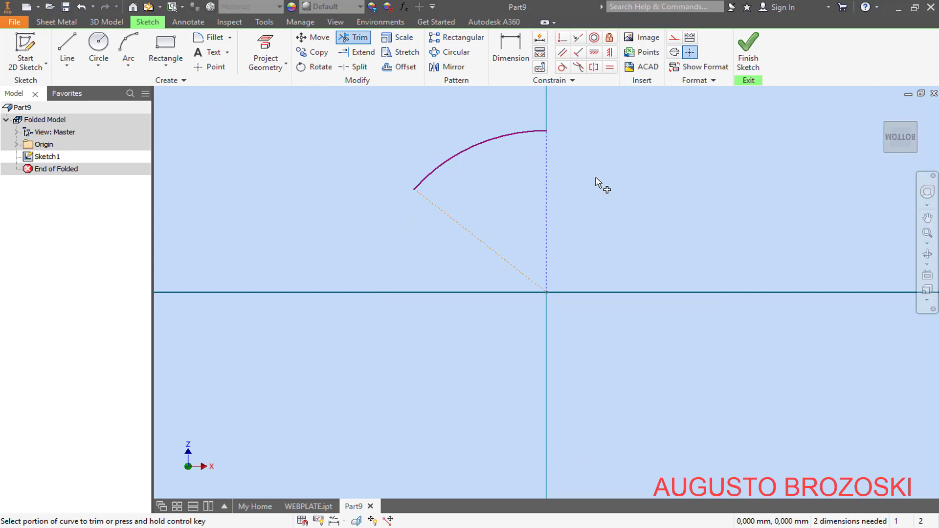
Draw a horizontal line outward from the arc's upper end, away from the arc
click(67, 46)
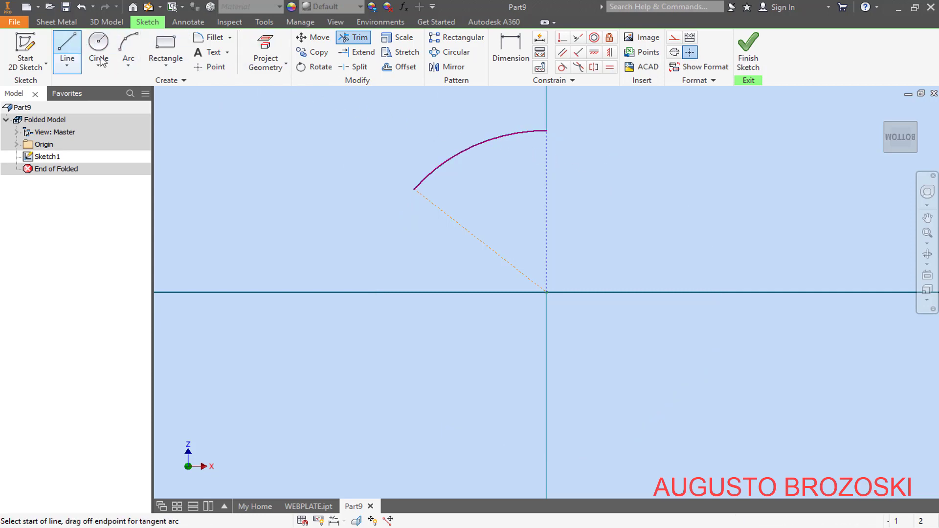
click(546, 130)
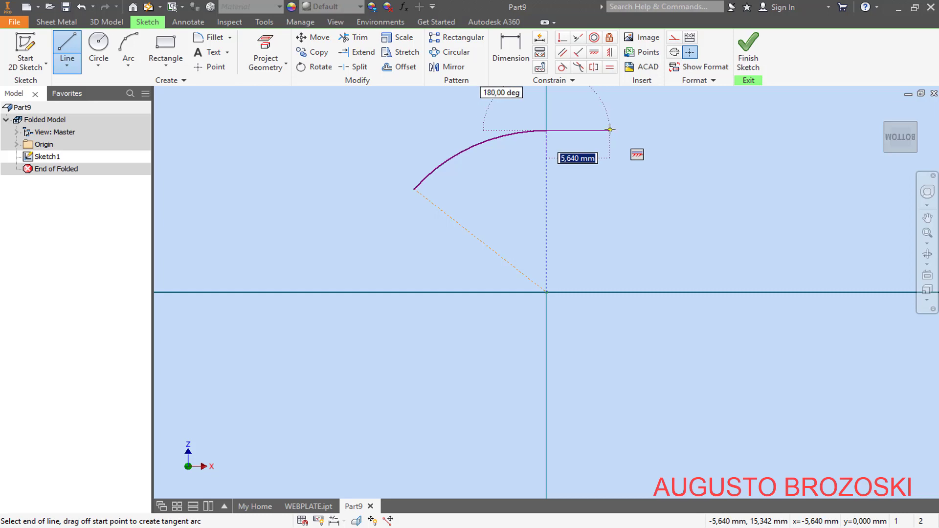
click(642, 131)
key(Escape)
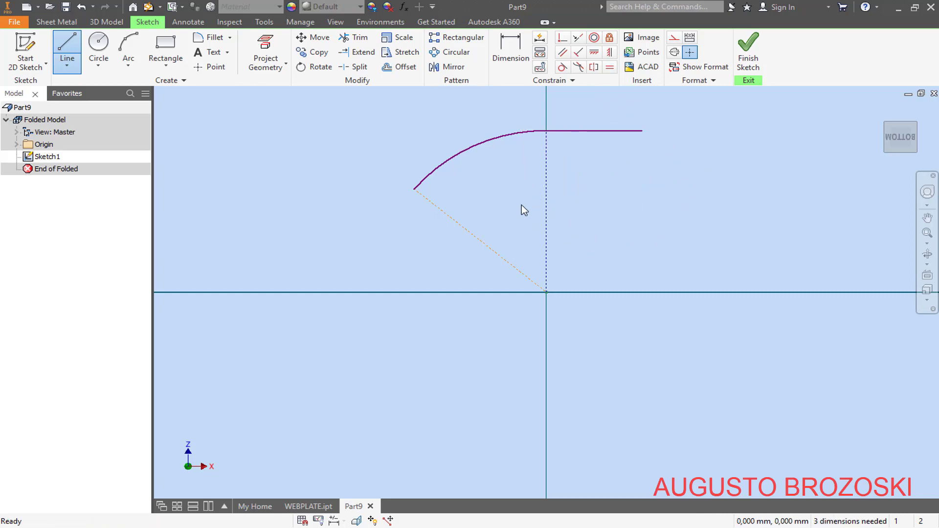
Look up the blade dimensions in the impeller PDF in Acrobat Reader and dimension the arc's radius as 250 mm in Inventor
click(510, 51)
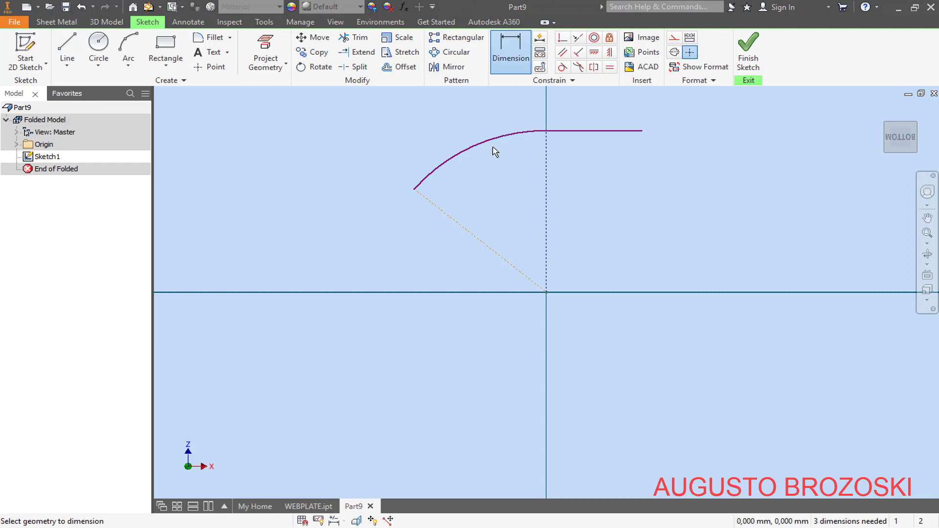
click(488, 145)
click(509, 194)
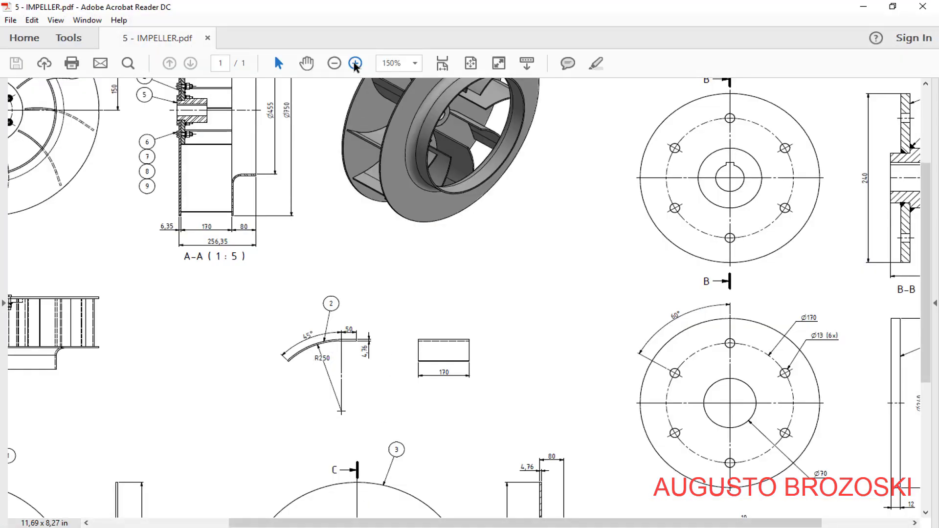
click(355, 62)
click(355, 63)
scroll(386, 299, down, 3)
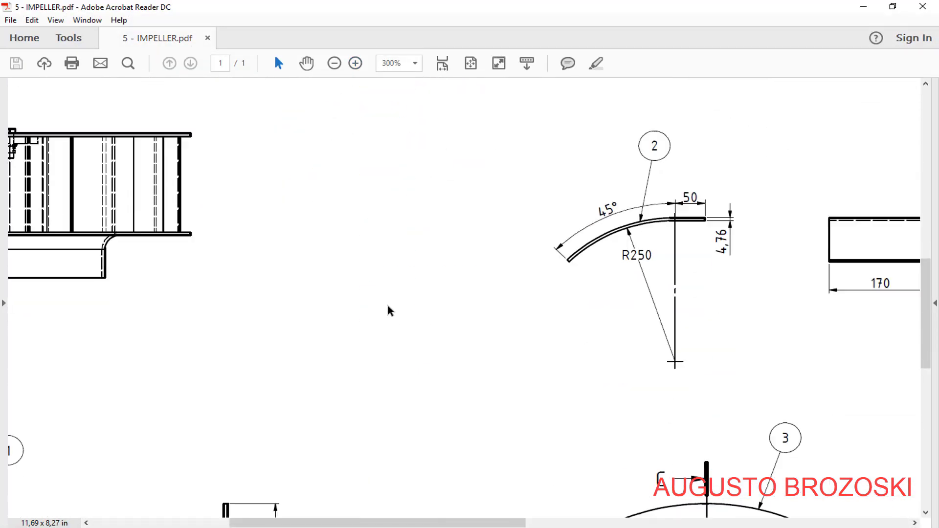
drag(386, 522, 476, 522)
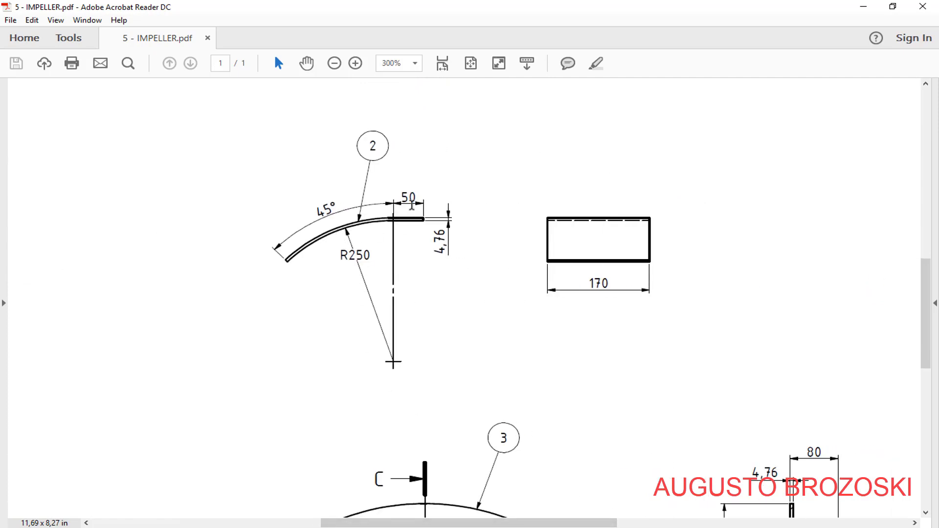
click(863, 7)
text(250)
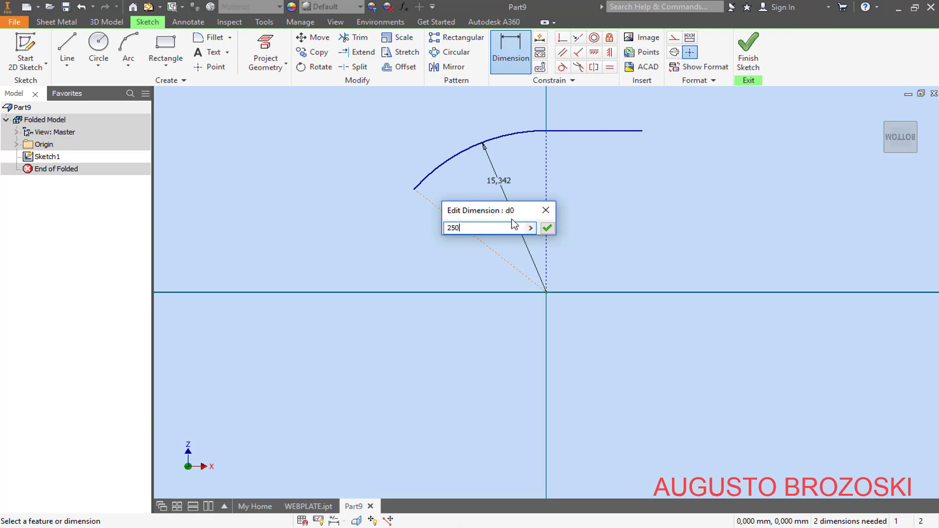
key(Return)
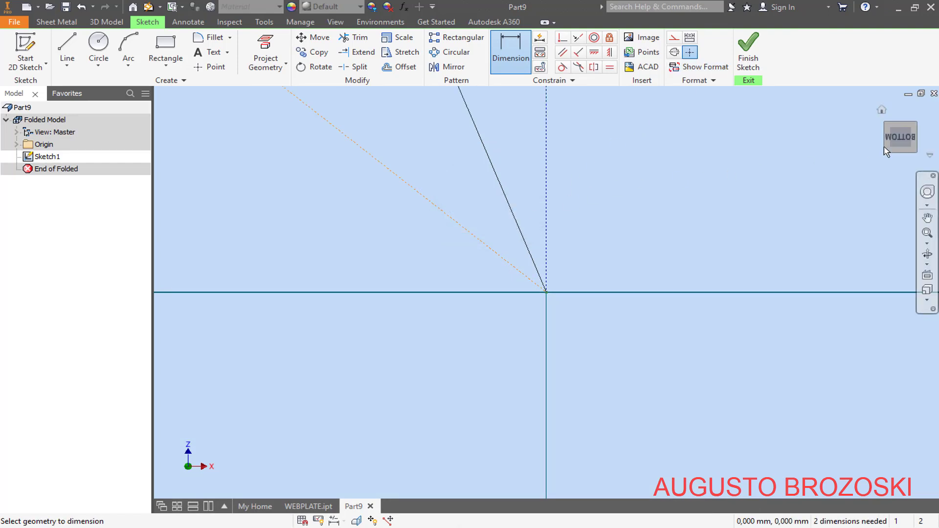
Dimension the horizontal line's length as 50 mm
click(902, 137)
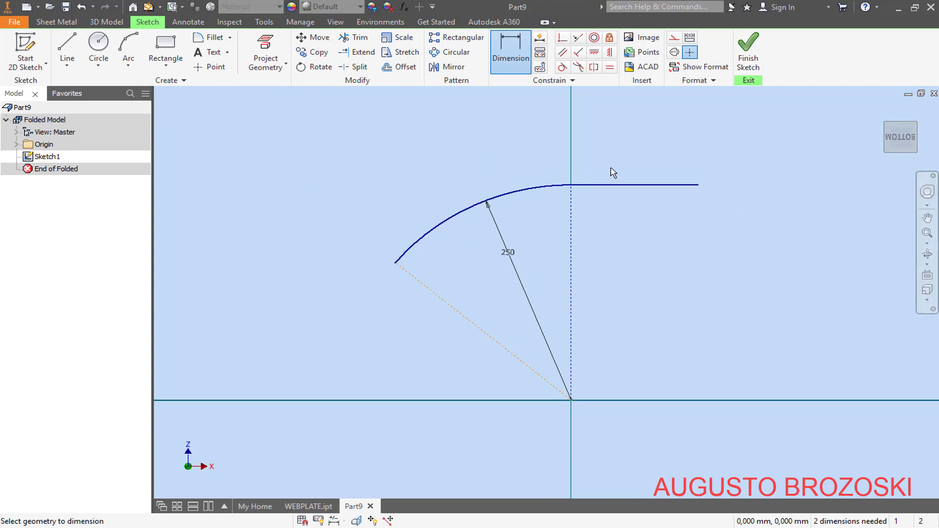
click(638, 185)
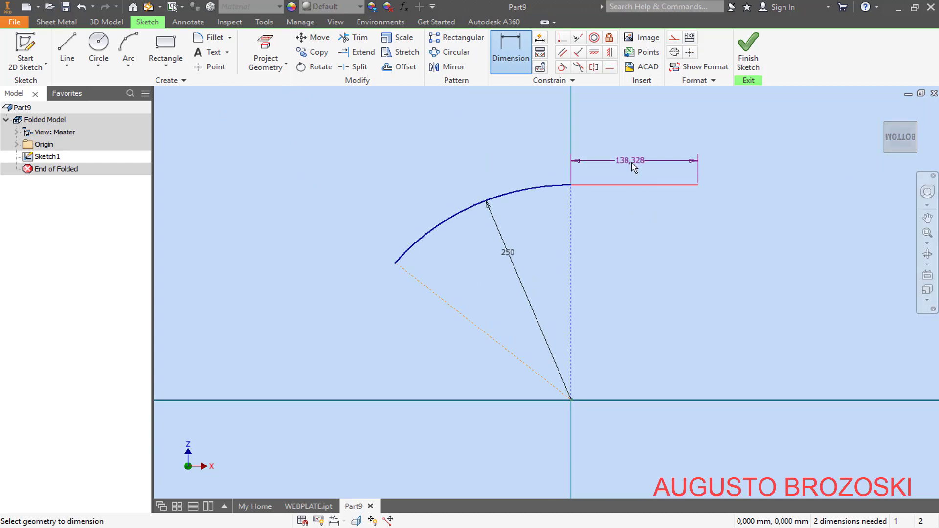
click(630, 163)
text(50)
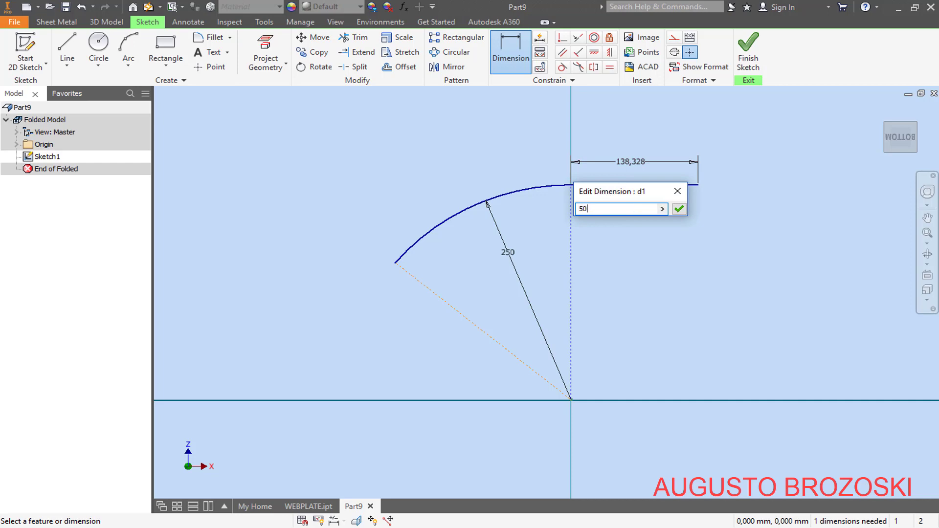
key(Return)
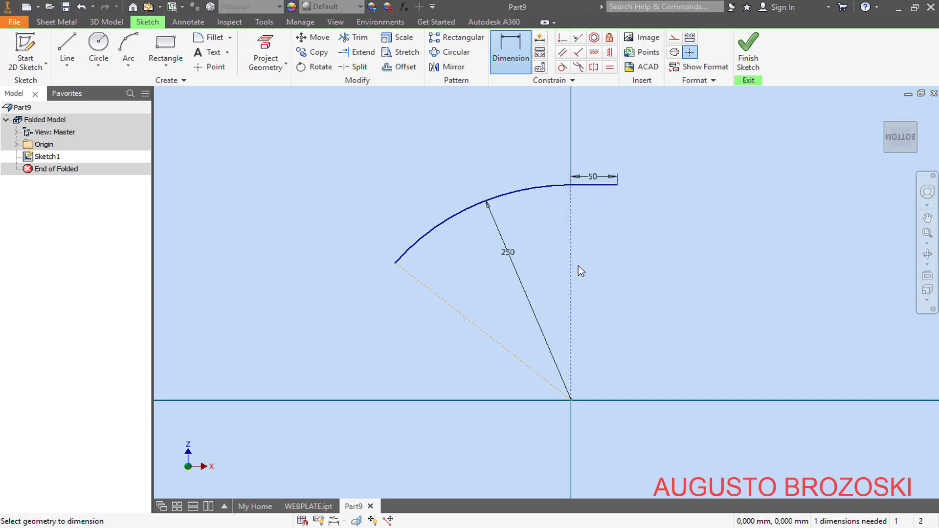
Dimension the angle between the two construction lines as 45 degrees
click(571, 230)
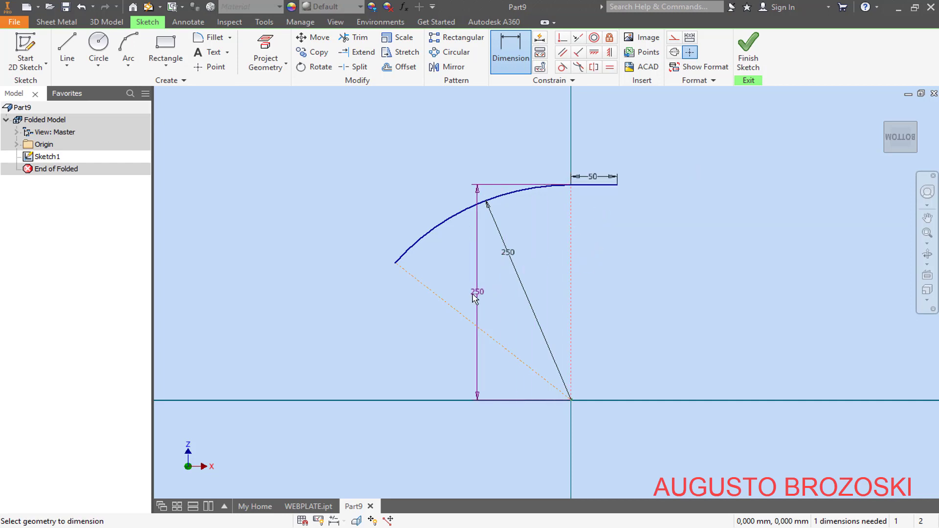
click(450, 307)
click(447, 173)
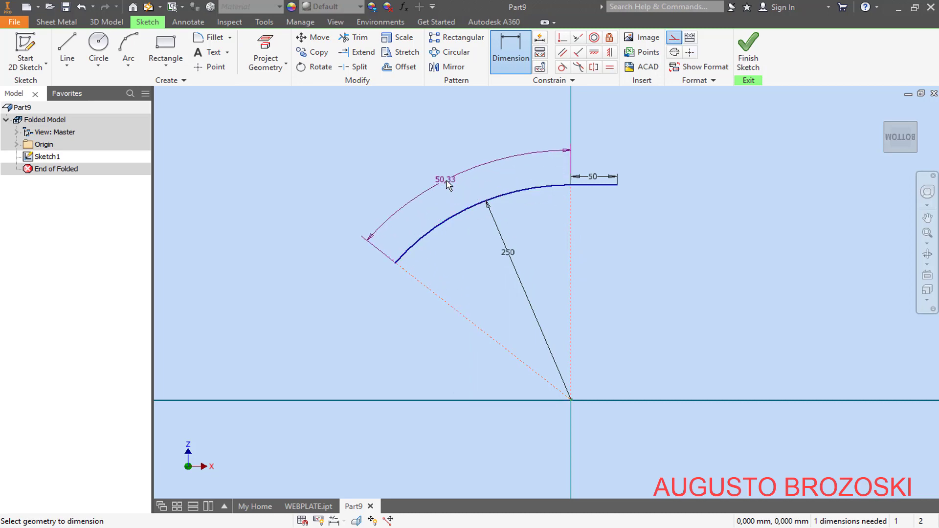
text(45)
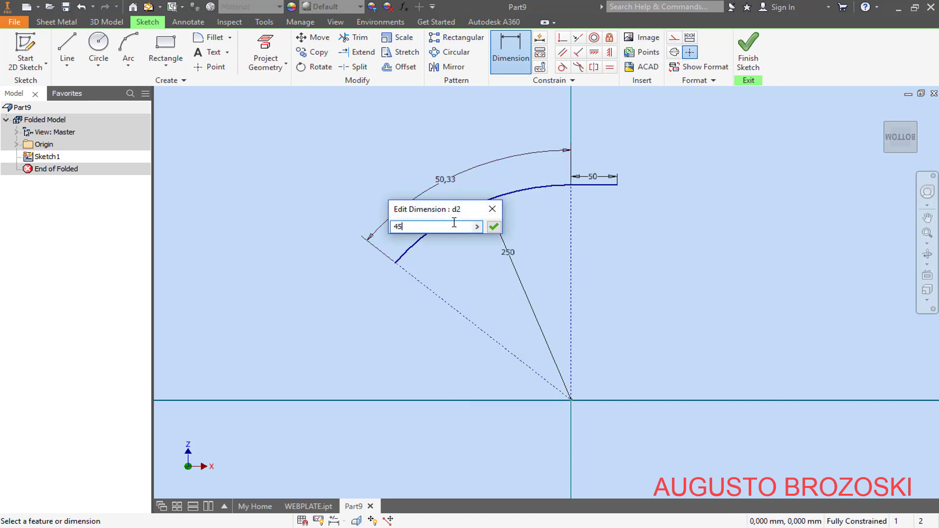
key(Return)
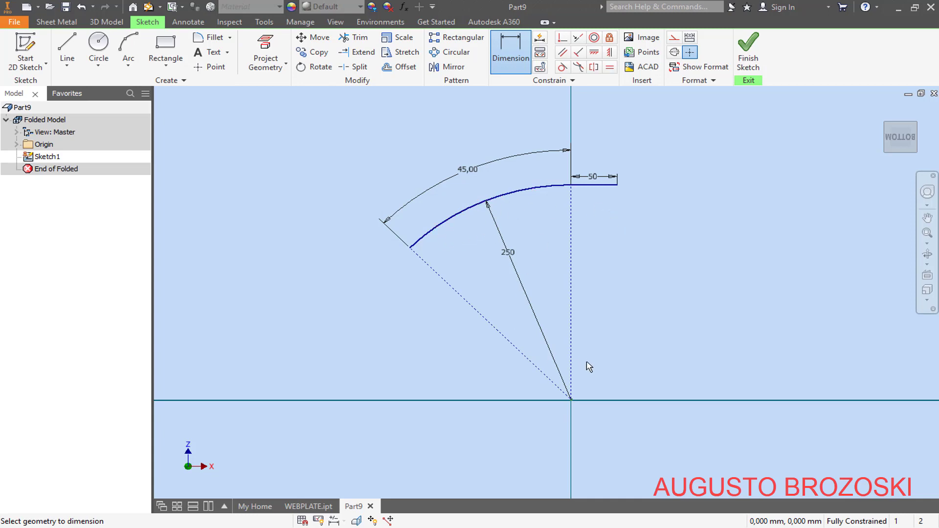
Recheck the blade view in the impeller PDF in Acrobat Reader, return to Inventor and finish the blade sketch
click(357, 527)
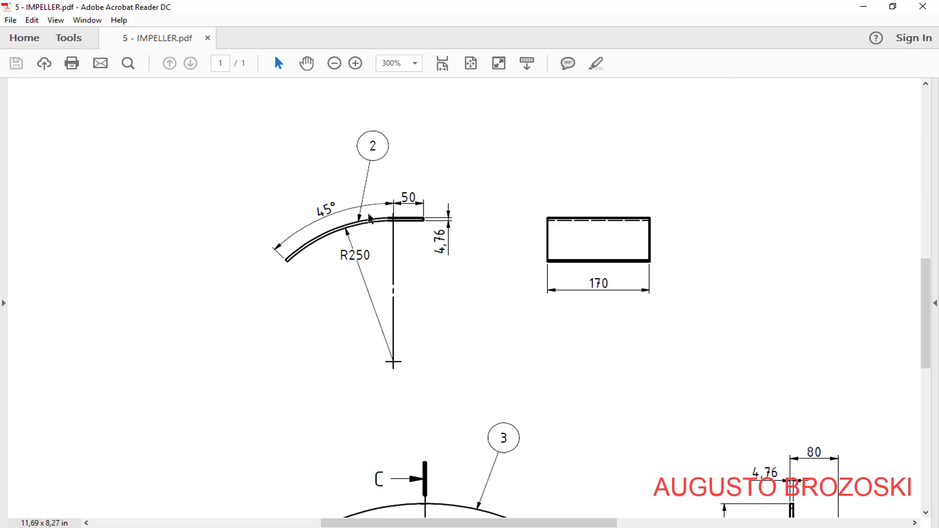
click(863, 7)
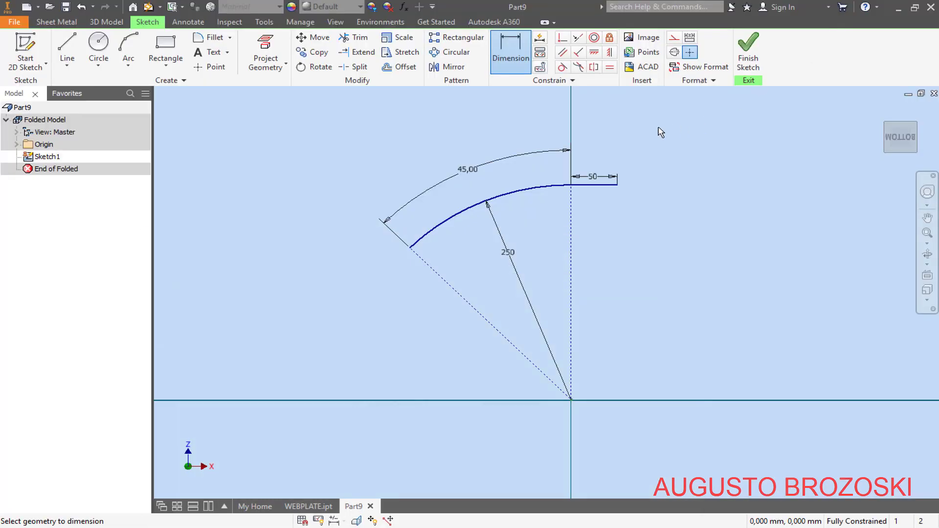
click(748, 51)
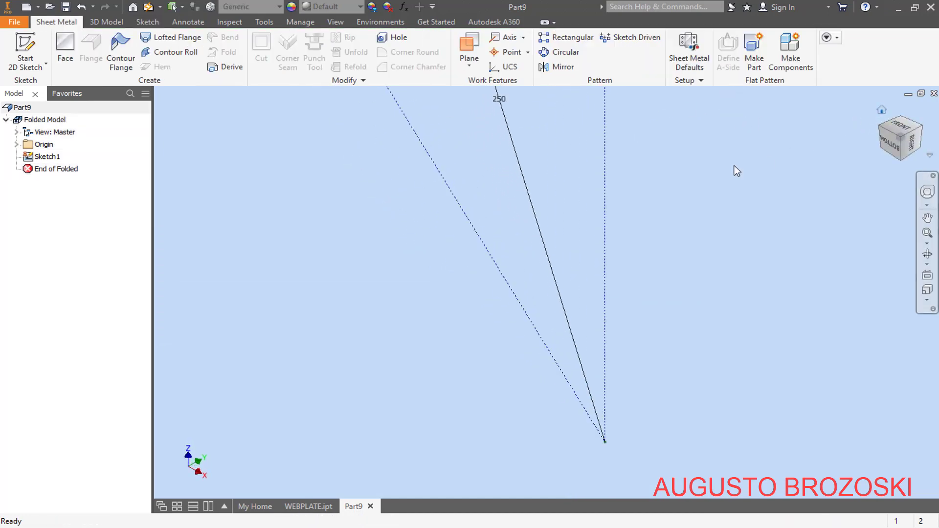
Start a contour flange from the blade sketch and examine on which side of the profile its thickness is offset
click(119, 45)
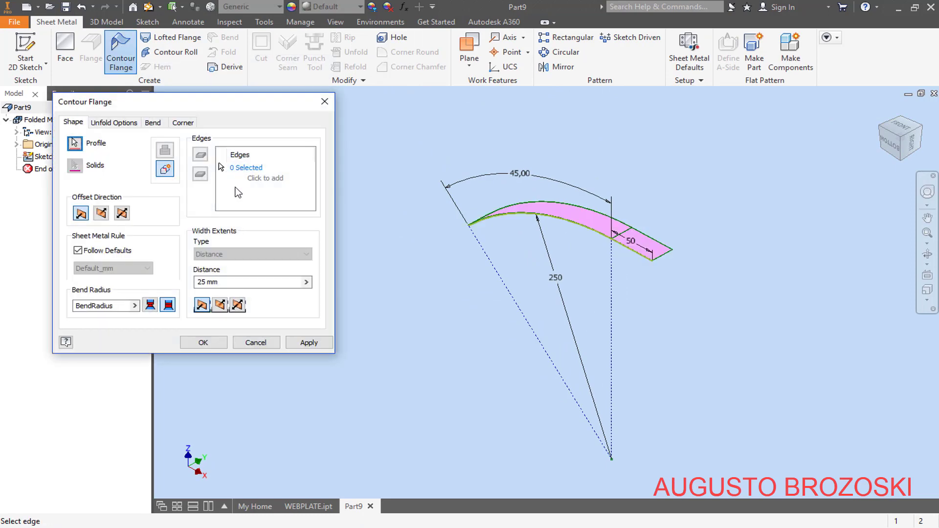
scroll(531, 258, up, 3)
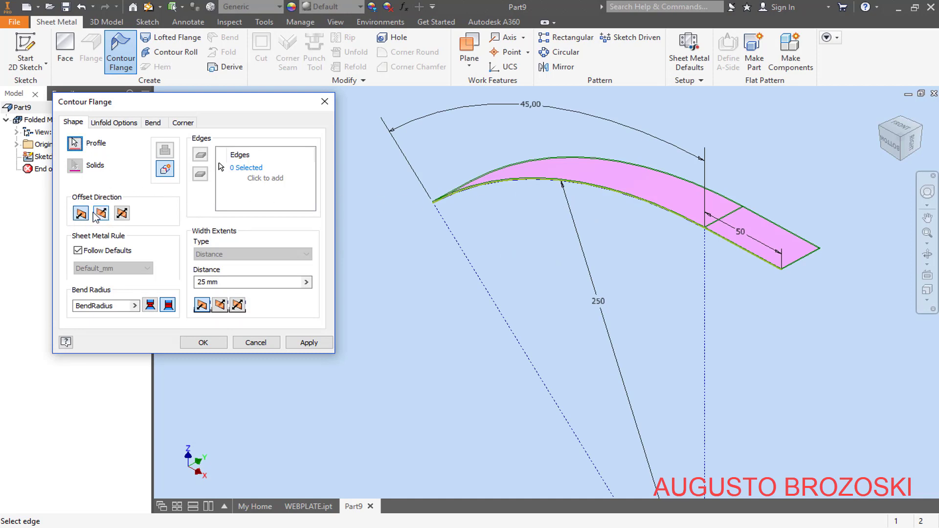
click(891, 145)
scroll(616, 244, down, 3)
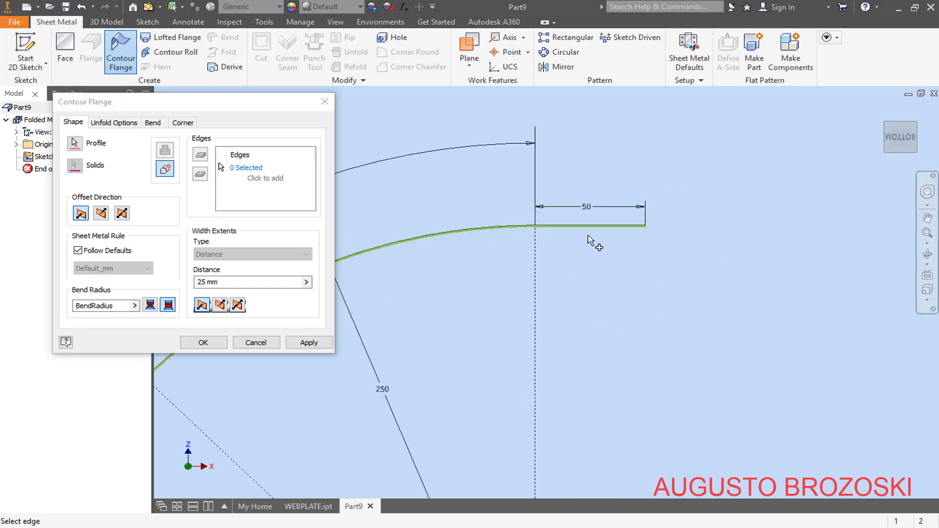
scroll(603, 256, up, 3)
scroll(616, 267, down, 3)
scroll(489, 252, down, 3)
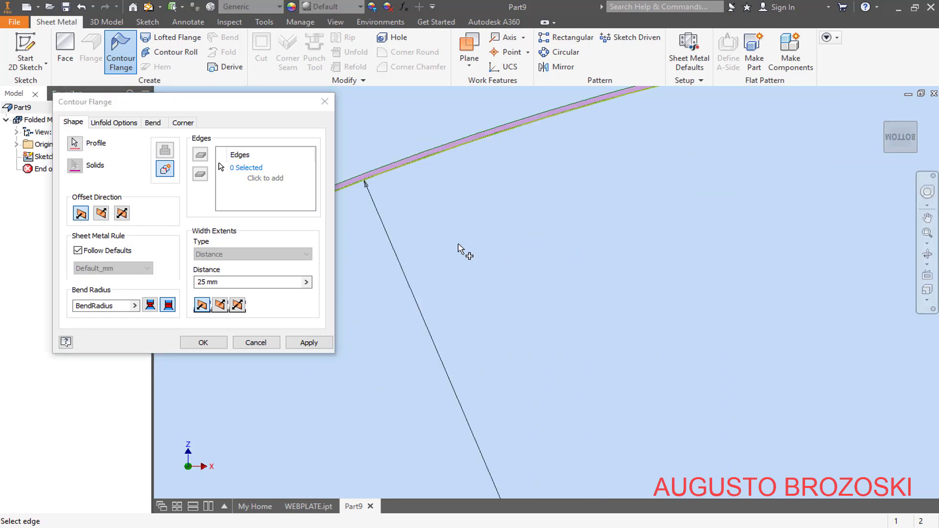
scroll(379, 210, up, 3)
scroll(371, 196, down, 3)
scroll(391, 203, down, 3)
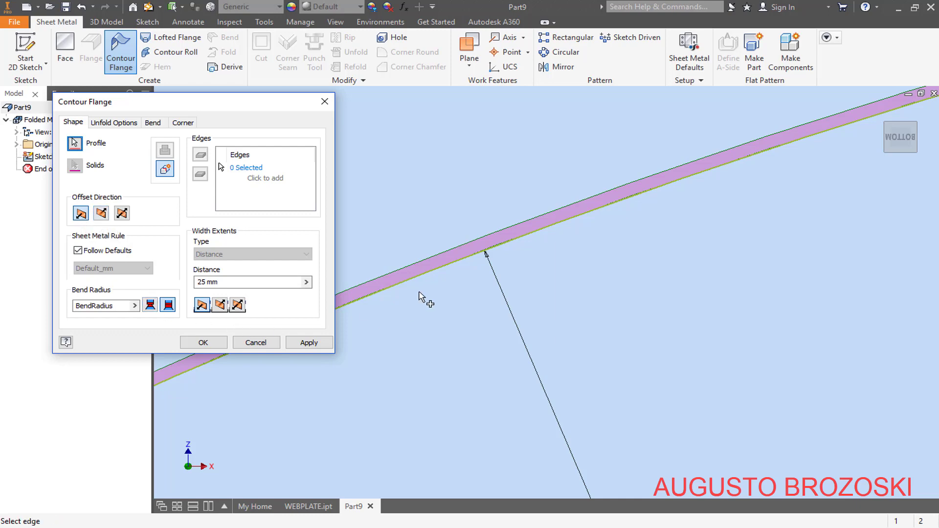
scroll(484, 271, up, 4)
scroll(482, 269, up, 4)
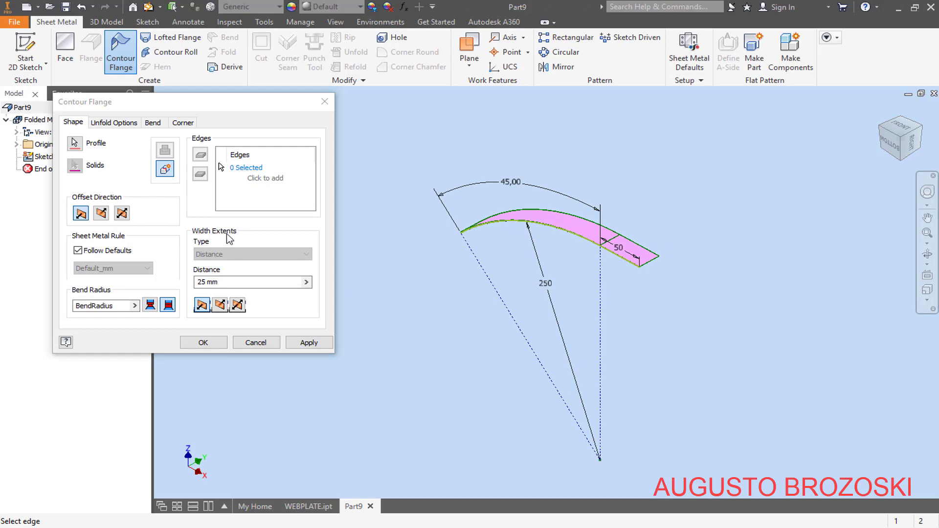
Set the contour flange's width to mid-plane, check the blade width in the impeller PDF, enter 170 mm and create the flange
click(238, 305)
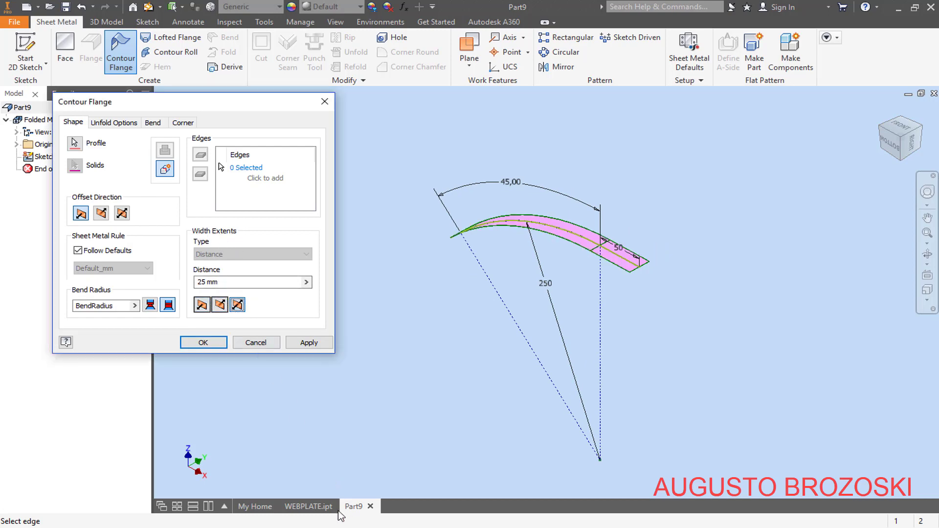
key(alt+Tab)
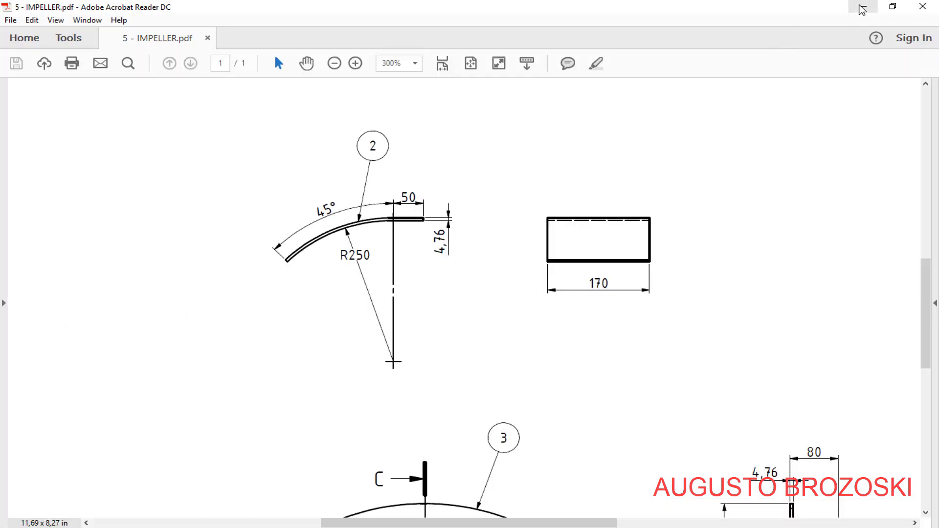
click(863, 6)
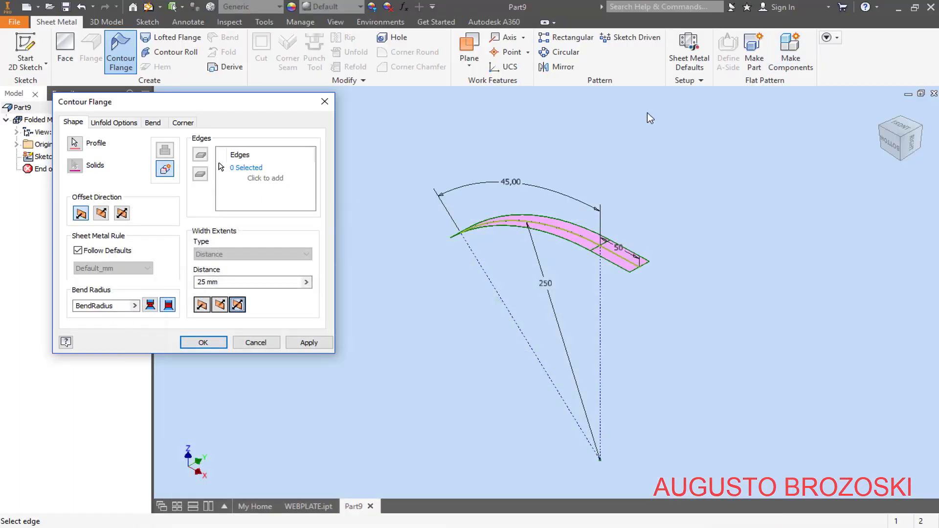
triple_click(213, 282)
text(170)
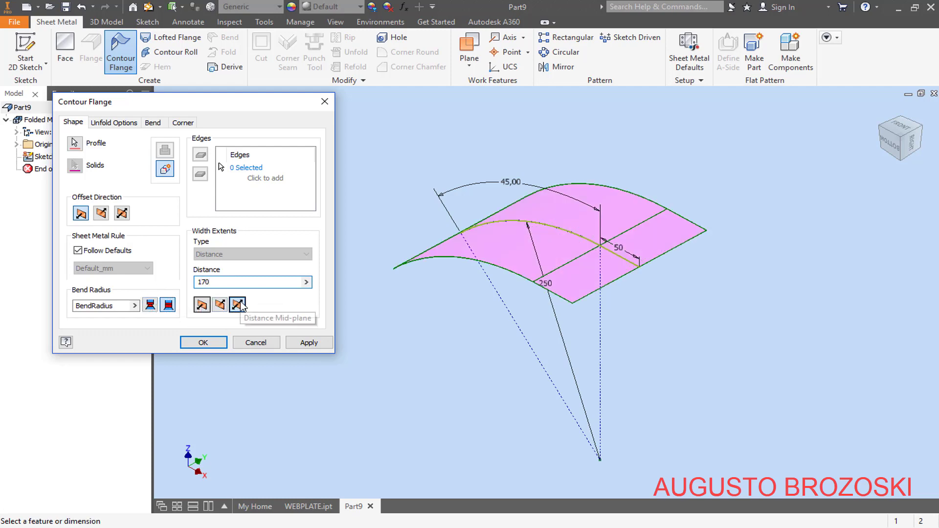
click(304, 344)
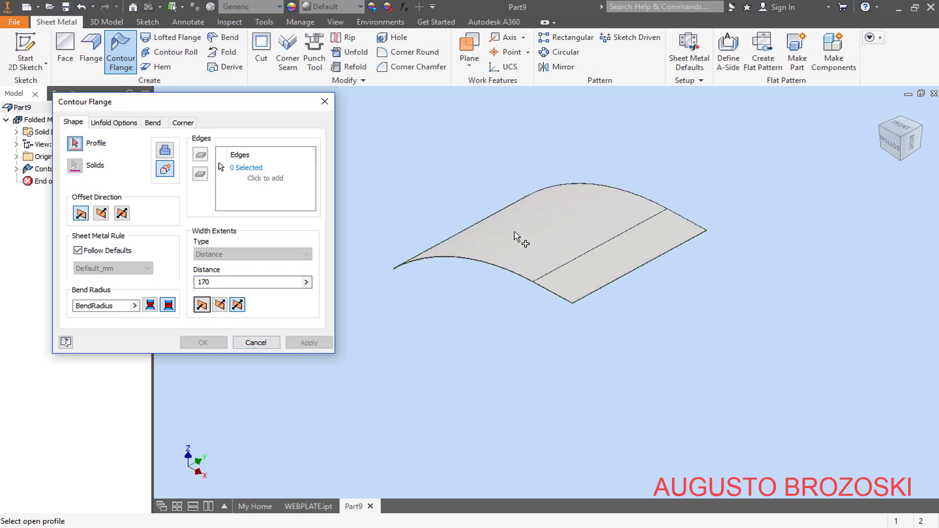
click(266, 343)
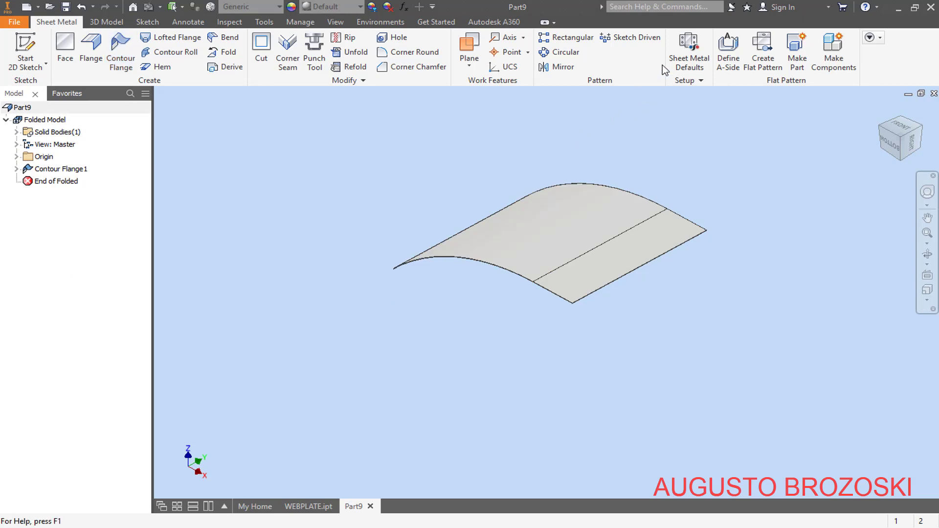
Override the sheet metal rule's thickness with 4,76 mm in the sheet metal defaults and restore the home view
click(683, 67)
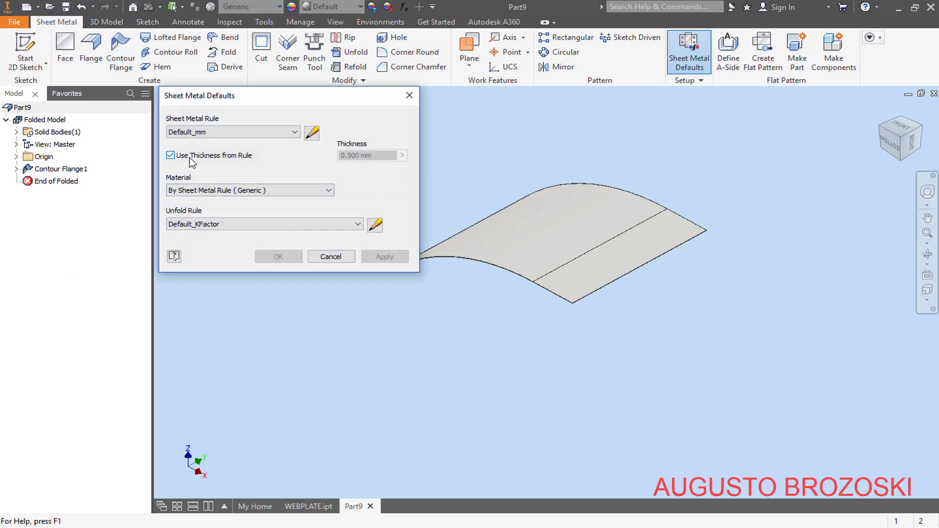
click(170, 156)
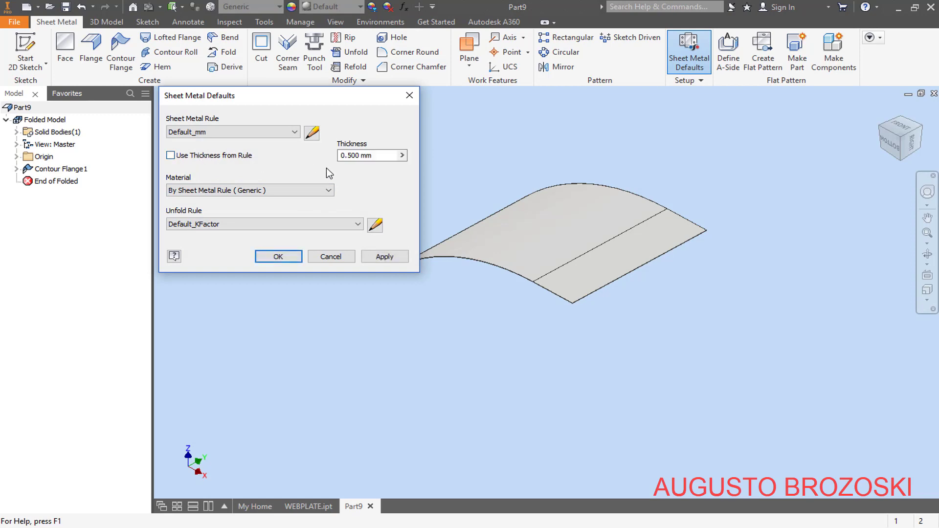
drag(376, 156, 325, 157)
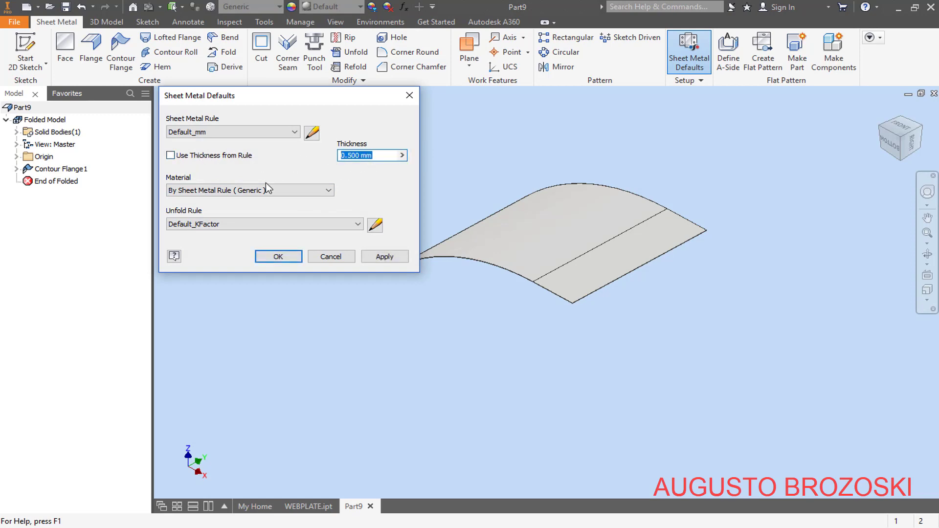
text(4,76)
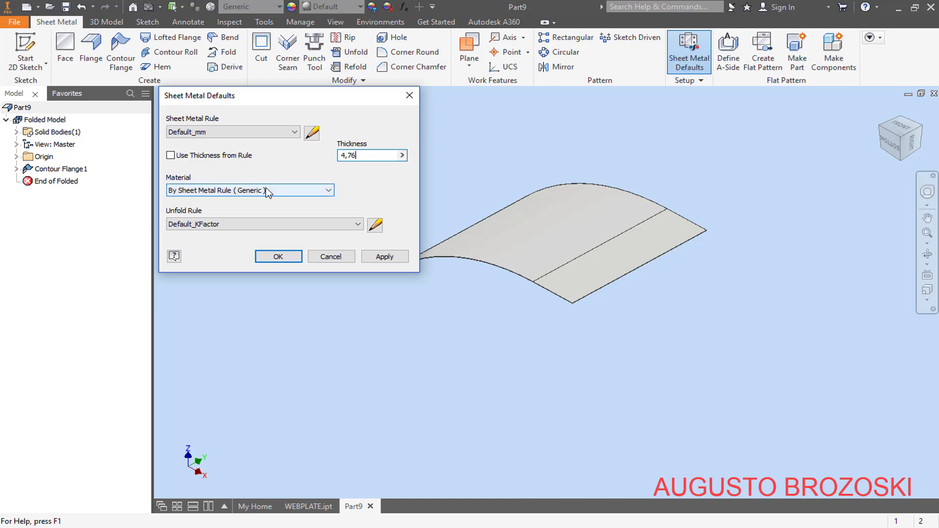
click(277, 256)
scroll(513, 313, down, 3)
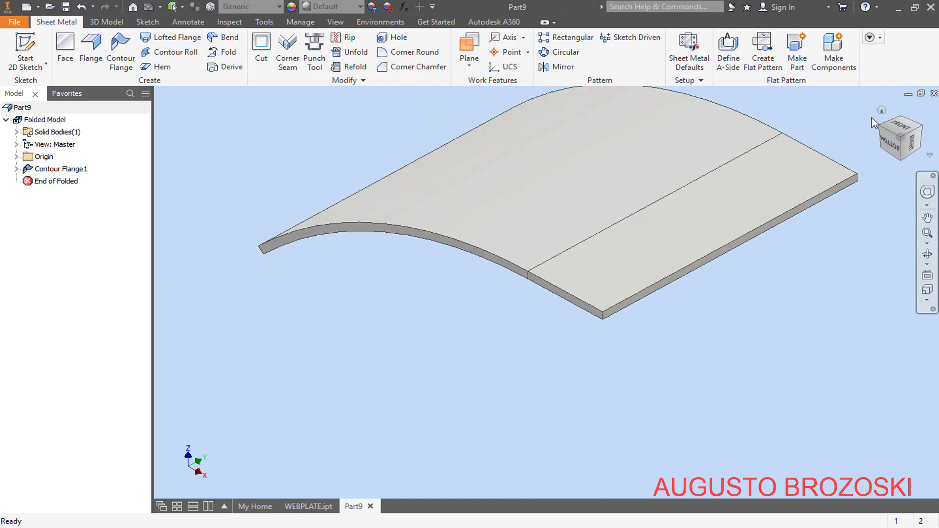
click(881, 110)
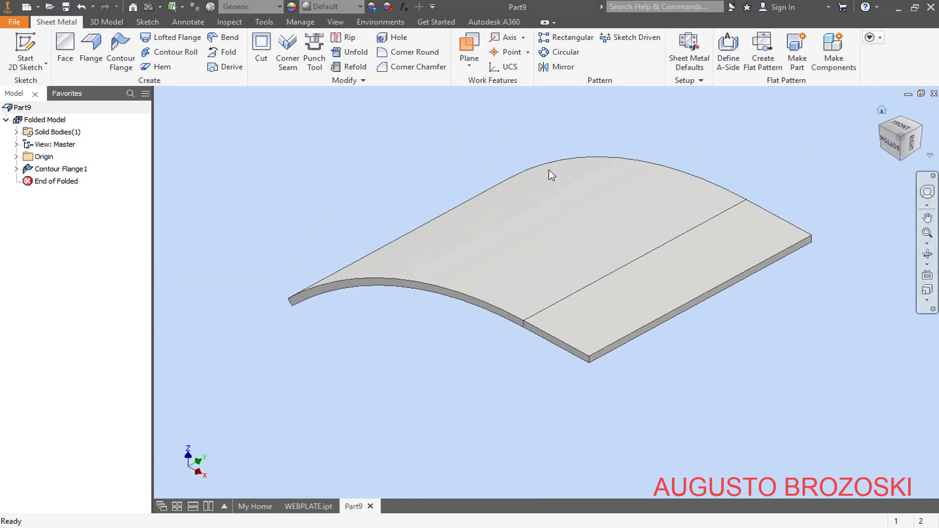
Save the part as BLADE in the centrifugal fan project folder
click(66, 7)
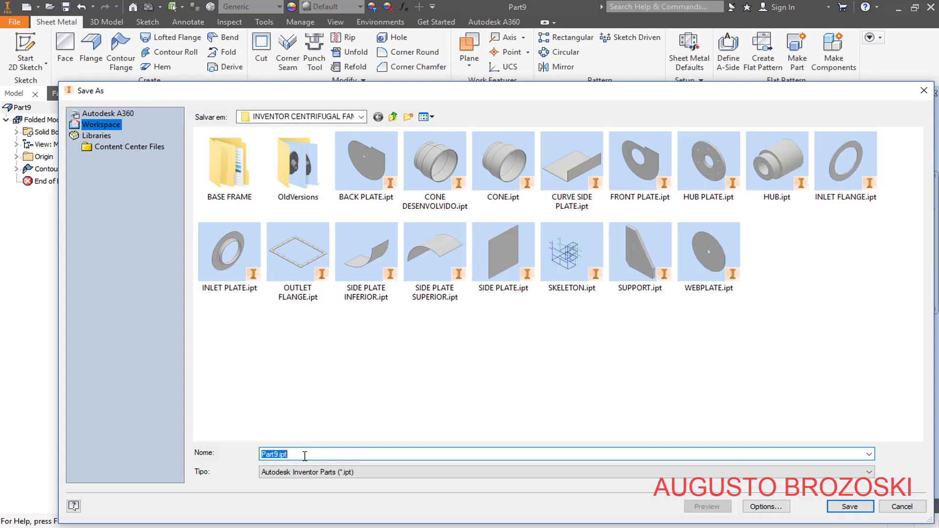
text(BLADE)
click(848, 508)
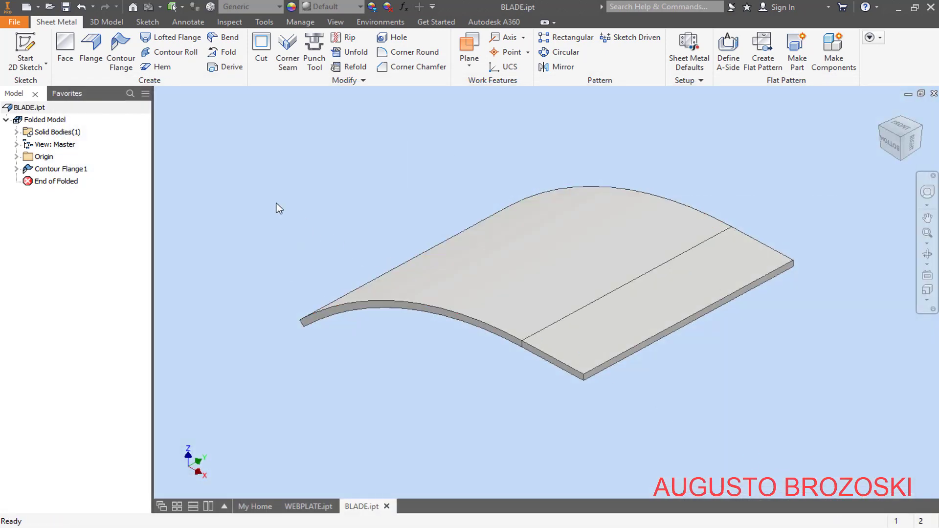
Switch to the impeller PDF in Acrobat Reader, review the full sheet and its parts list, and return to Inventor
click(382, 527)
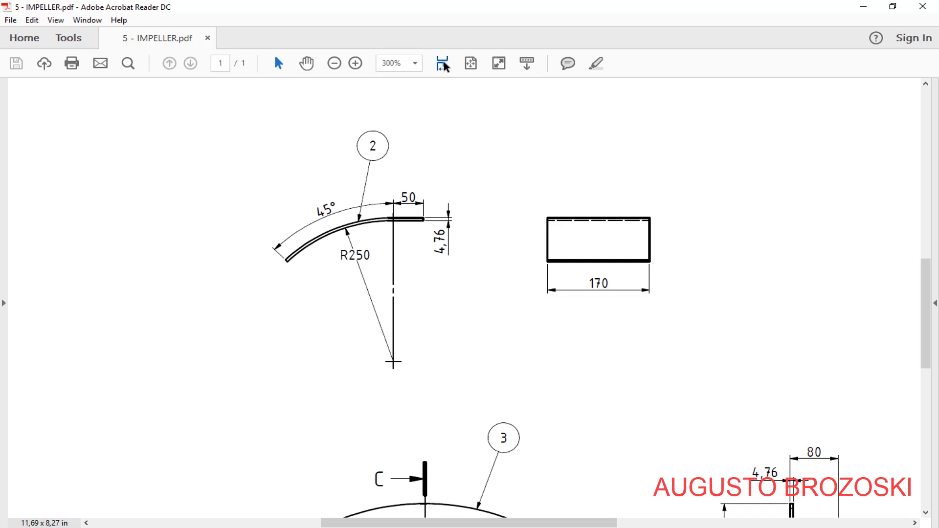
click(444, 63)
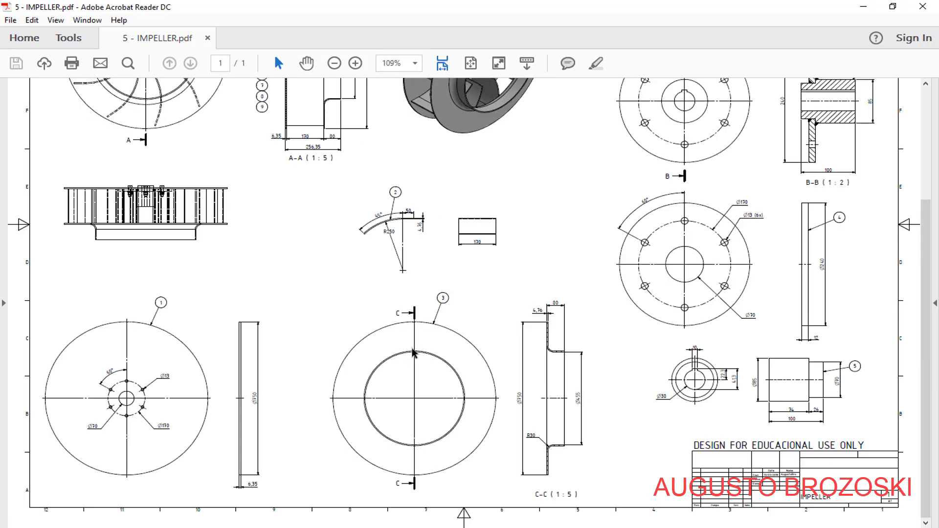
scroll(450, 496, up, 3)
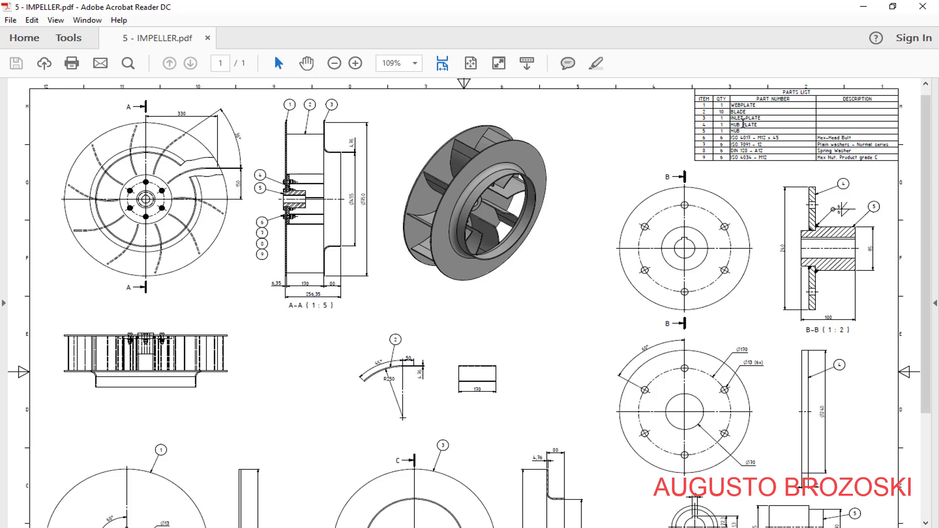
click(861, 9)
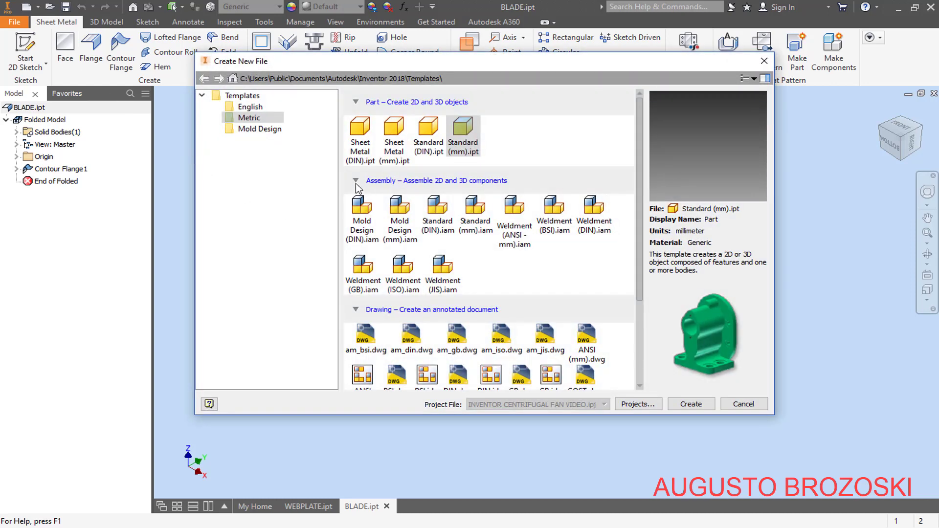
Create a new part from the metric Standard (mm).ipt template and save it as INLET PLATE
click(459, 143)
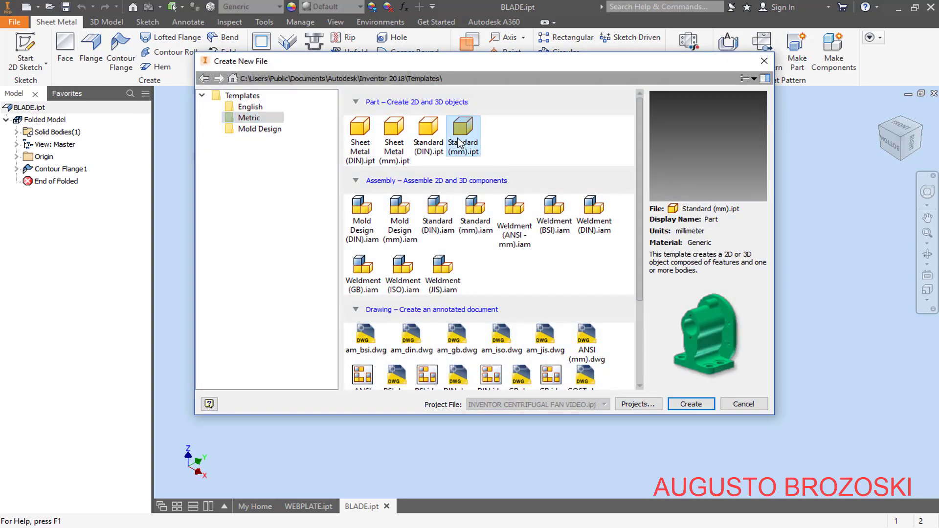
click(700, 408)
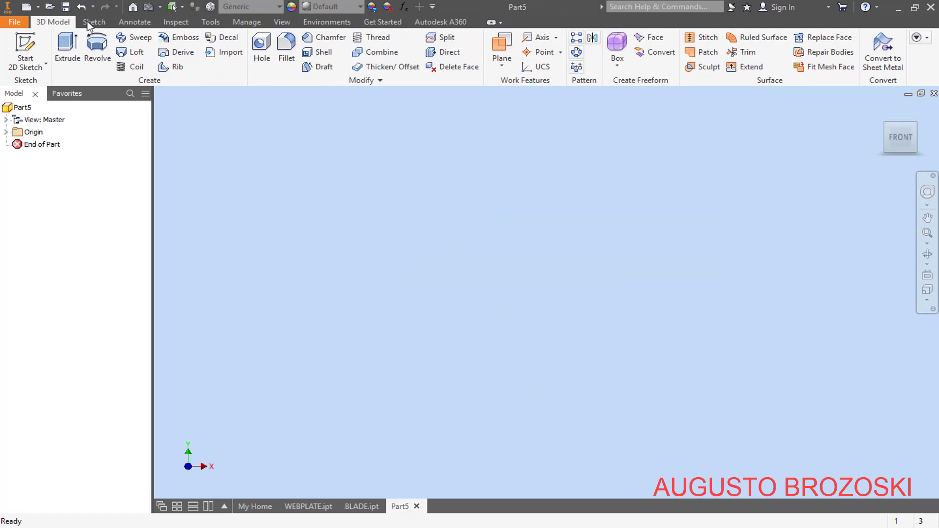
click(66, 7)
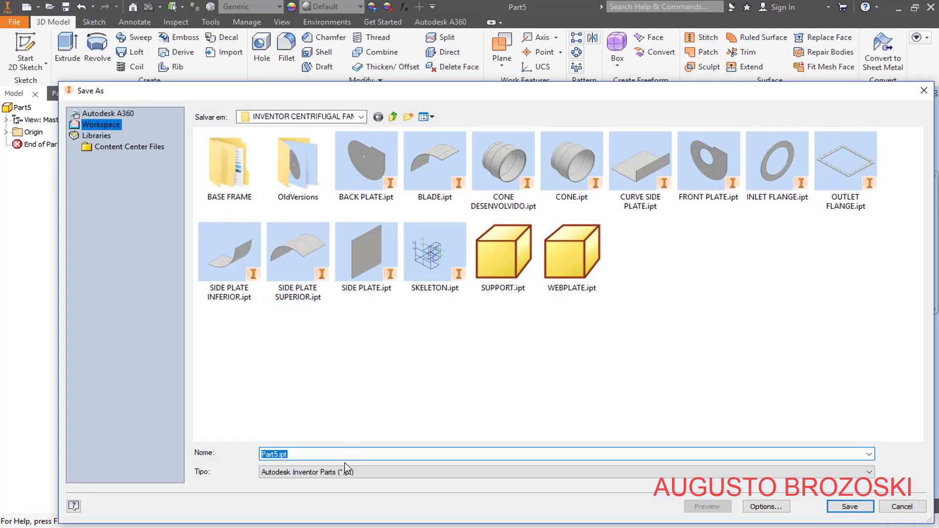
text(INL)
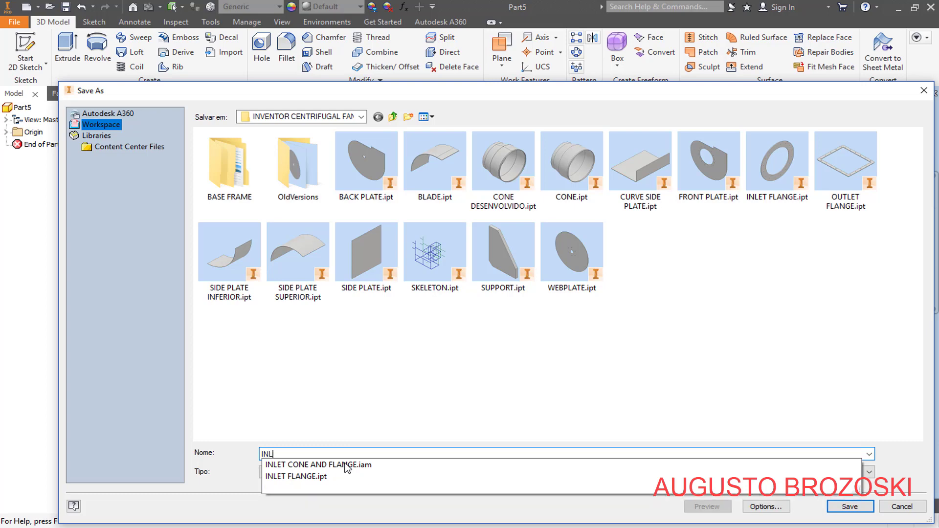
text(ET PLATE)
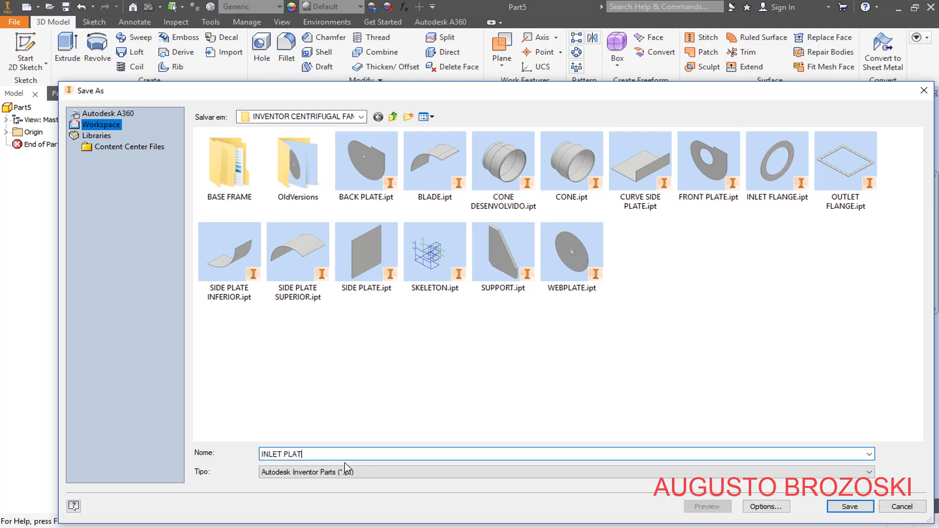
click(834, 505)
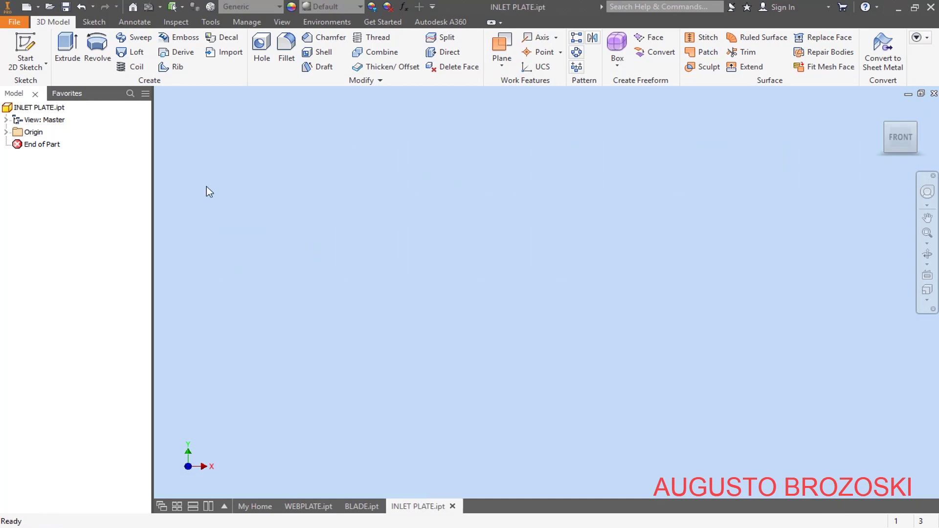
Start a 2D sketch on the XZ plane of the inlet plate part
click(27, 46)
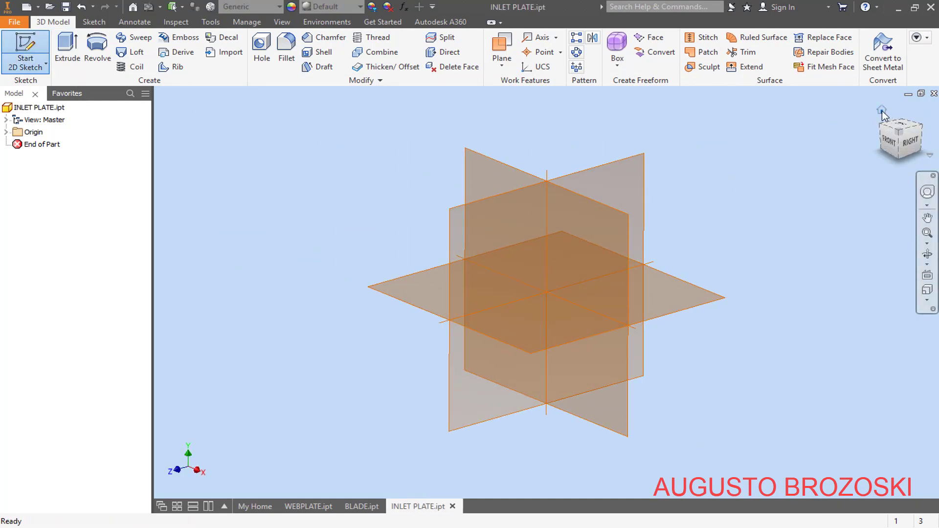
click(888, 117)
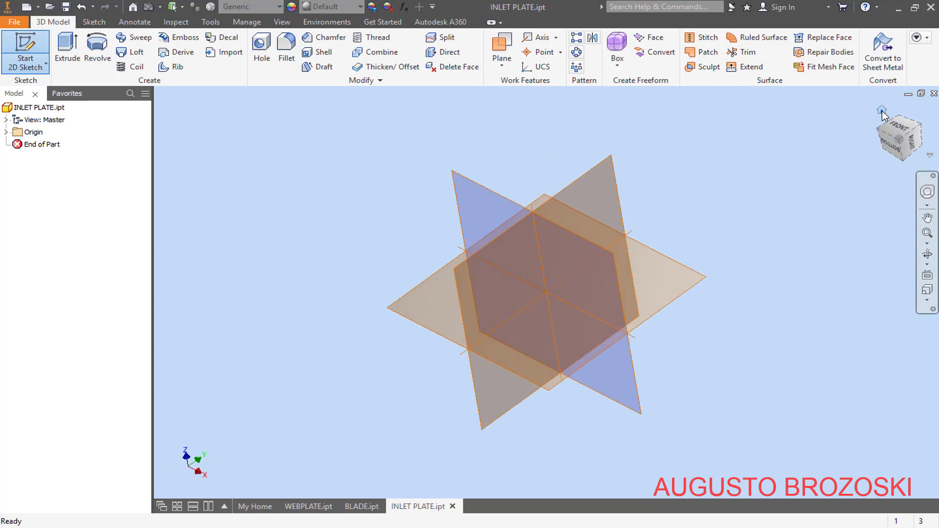
click(508, 196)
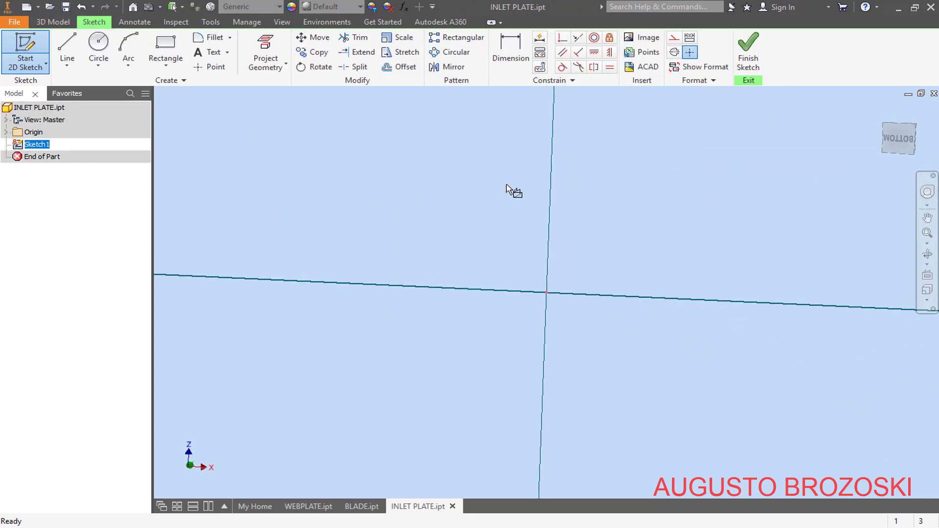
Sketch an open L-shaped profile above the origin: a vertical line down the Z axis and a horizontal line about 7.5 mm long from its lower end
click(67, 49)
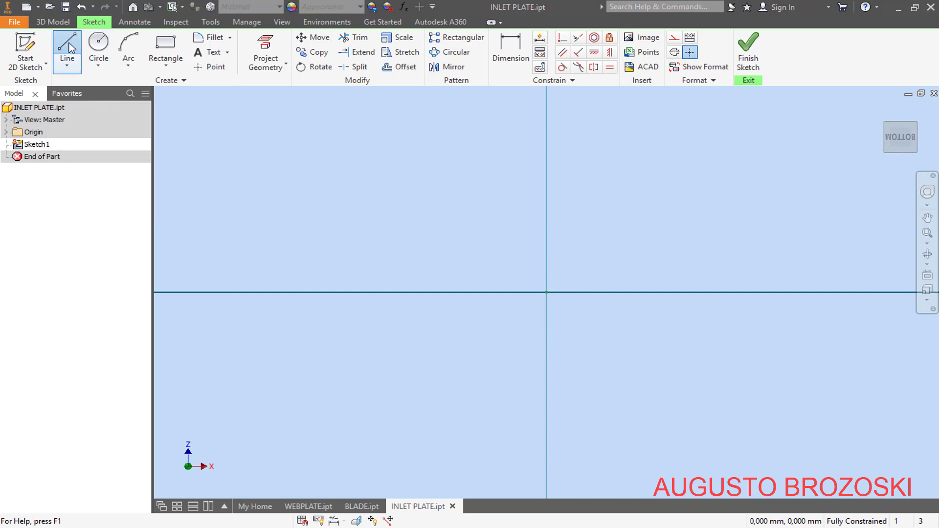
click(545, 129)
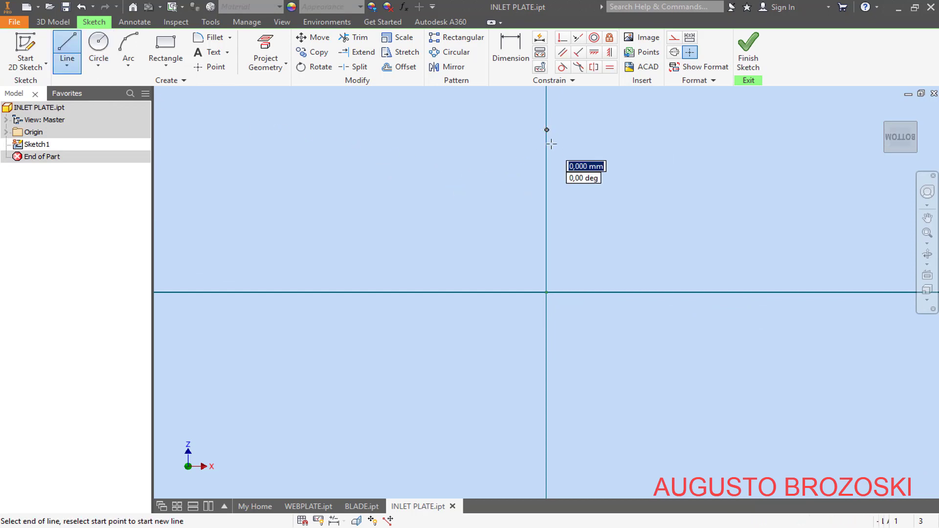
click(547, 214)
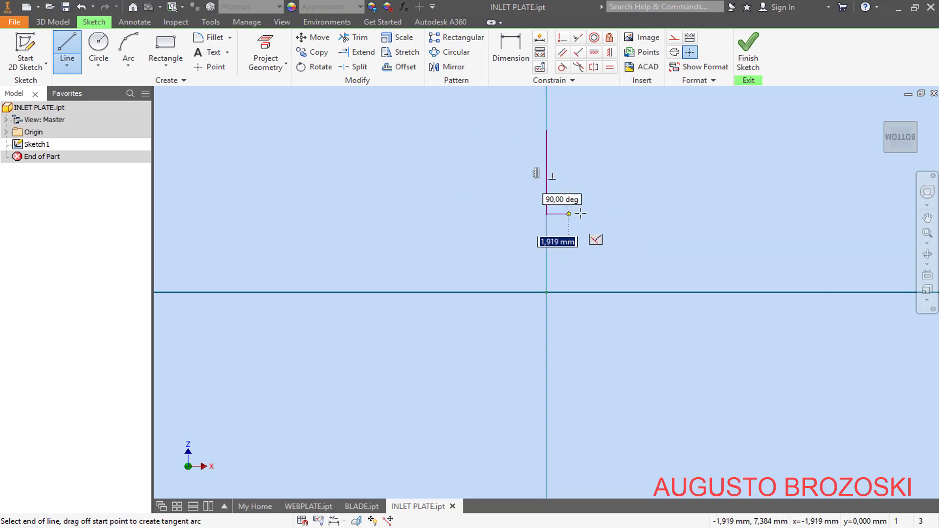
key(Escape)
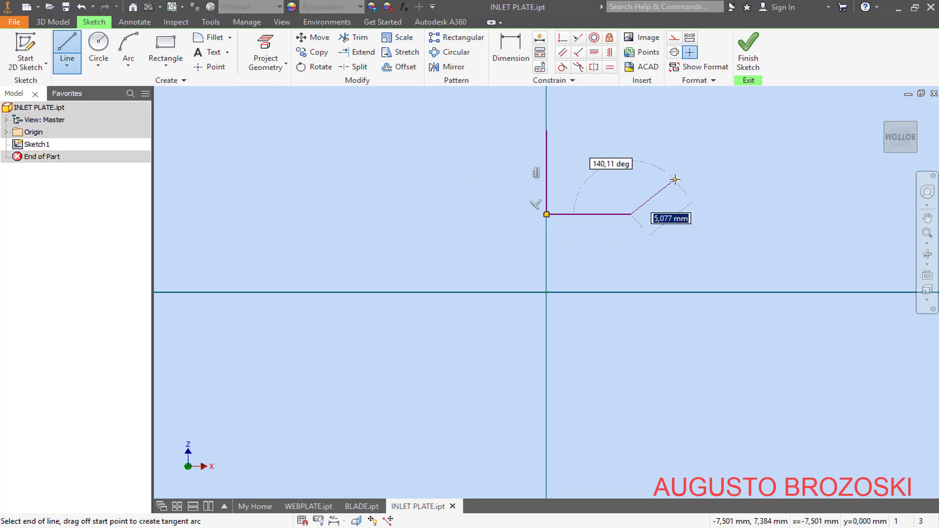
click(631, 214)
key(Escape)
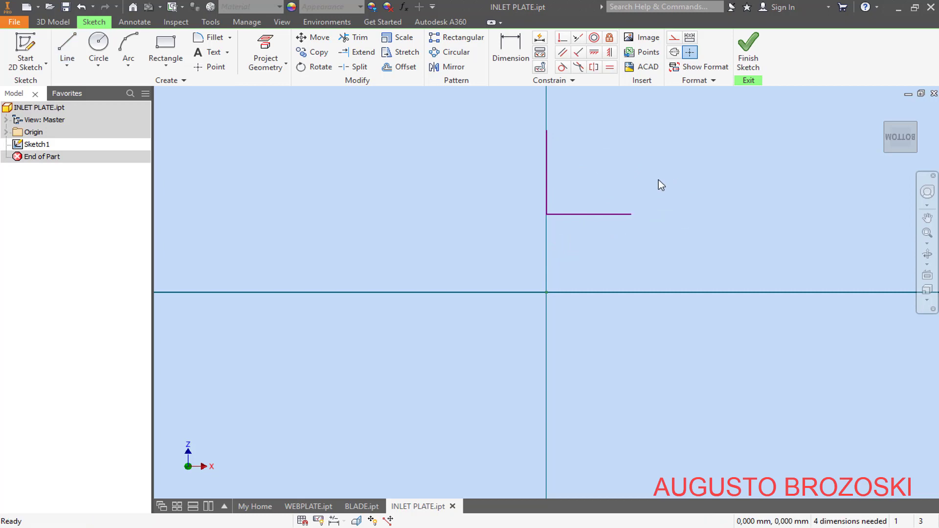
Draw a horizontal line about 8.5 mm long from the origin along the X axis and convert it to a centerline
click(76, 41)
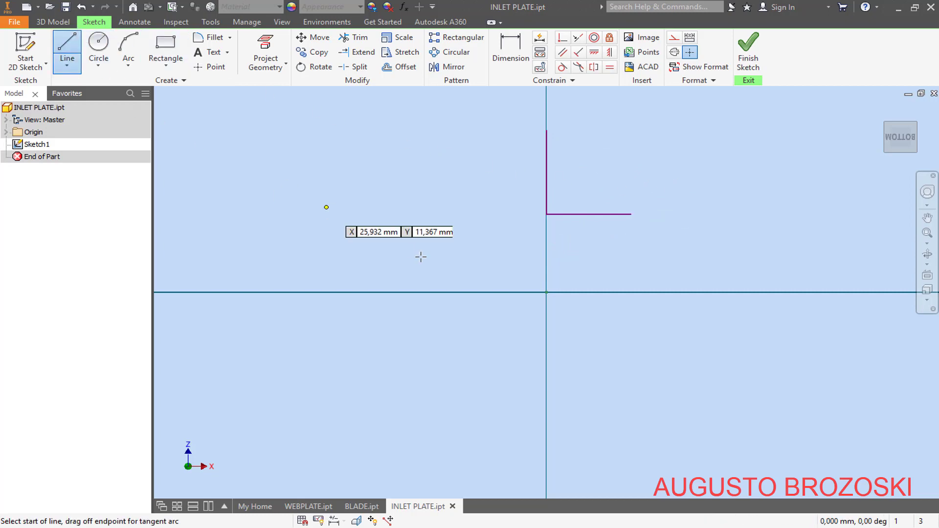
click(547, 292)
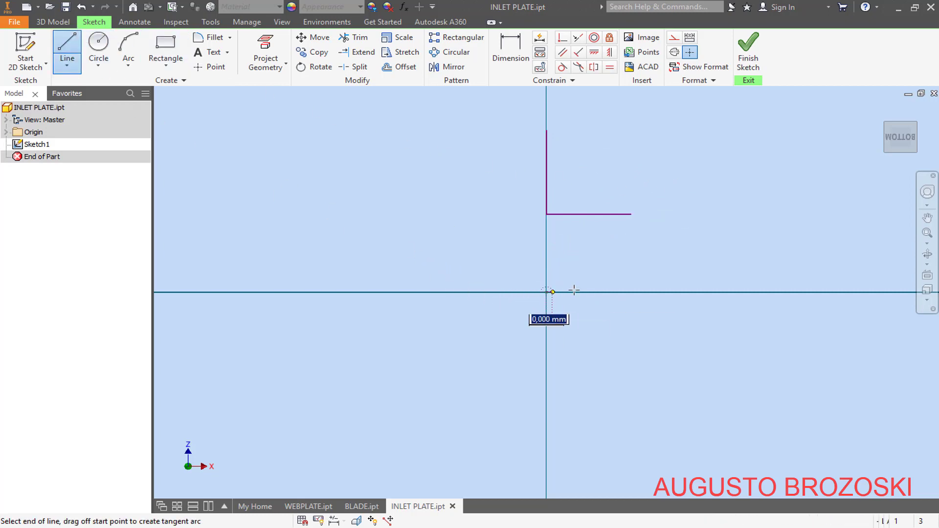
click(642, 292)
key(Escape)
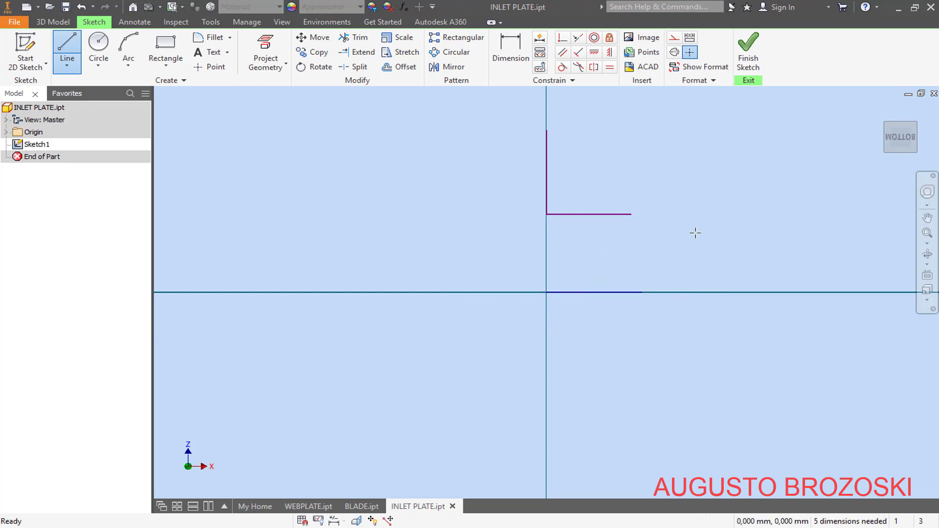
key(Escape)
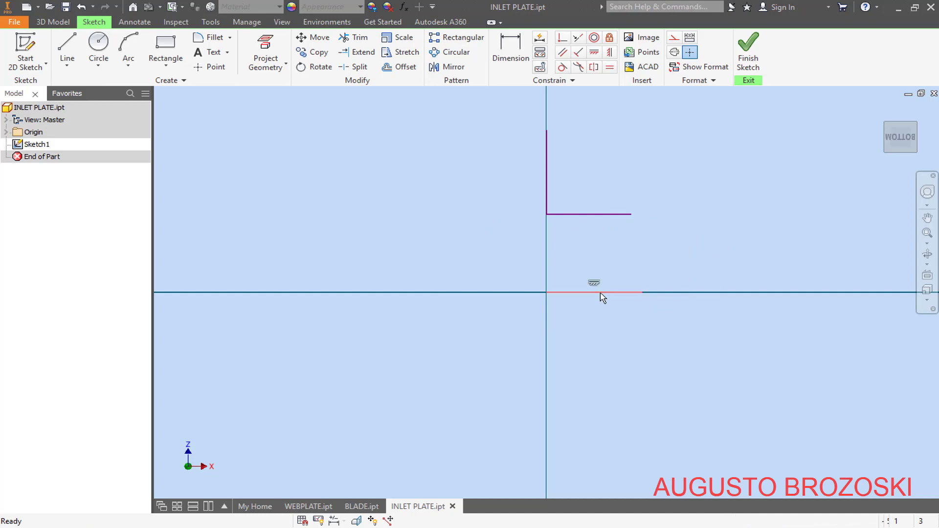
click(674, 52)
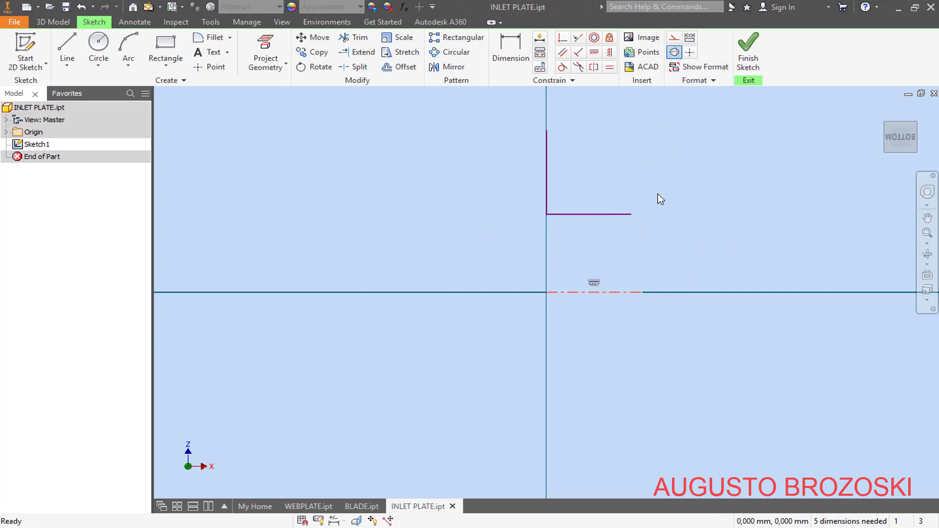
Dimension the centerline's length as 80 mm, consulting section C-C of part 3 in the impeller PDF in Acrobat Reader
click(510, 59)
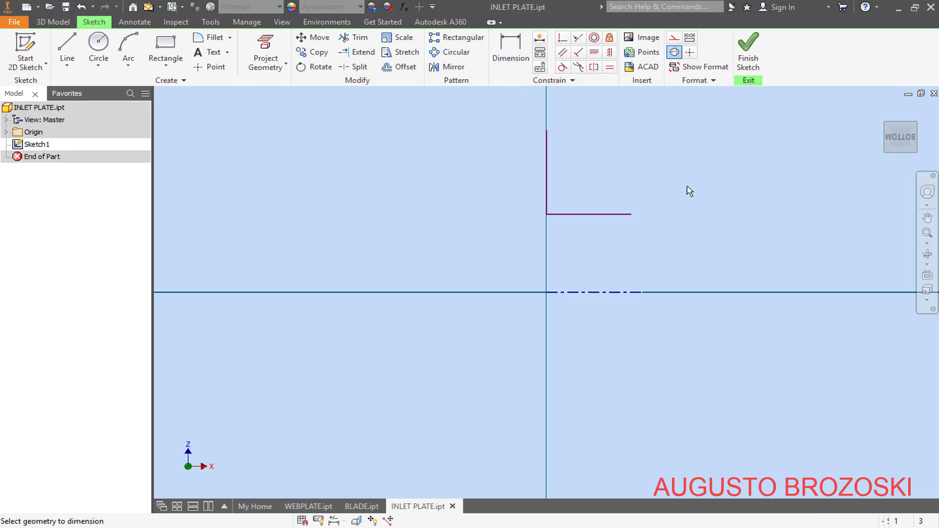
click(628, 293)
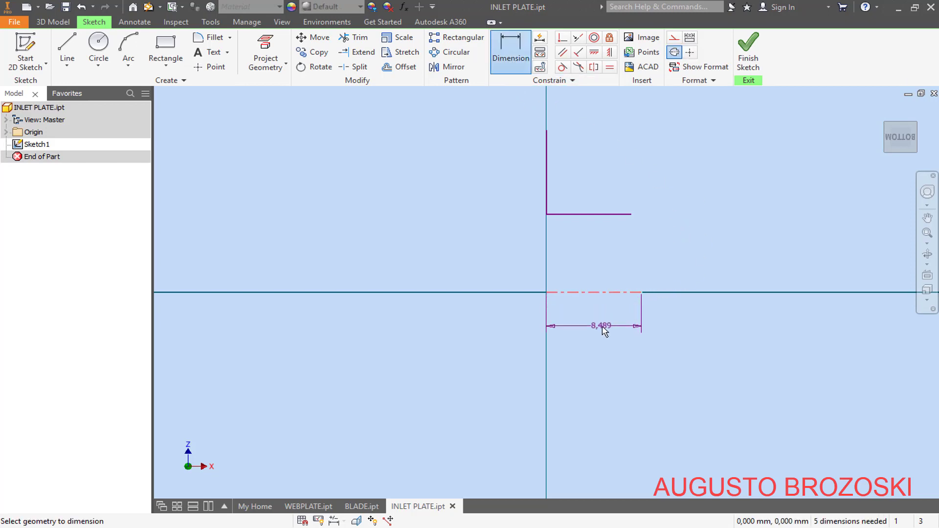
click(601, 328)
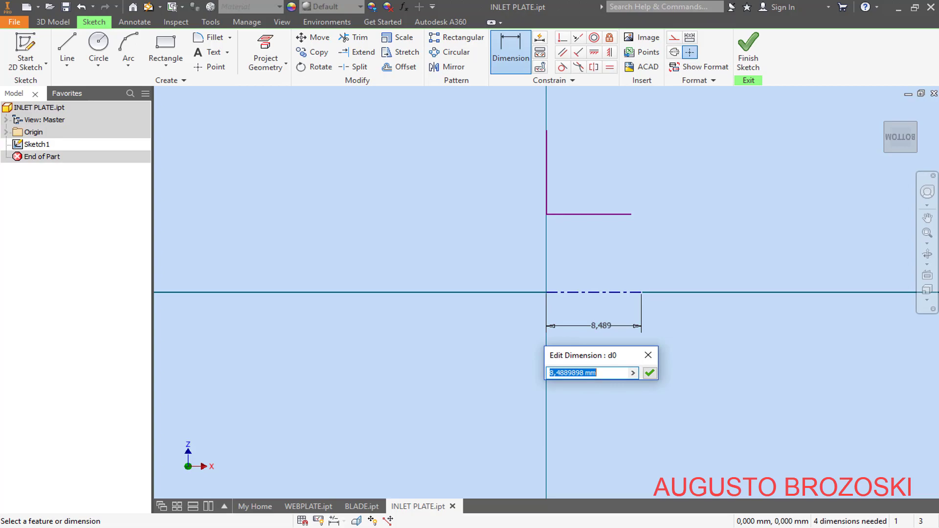
key(alt+Tab)
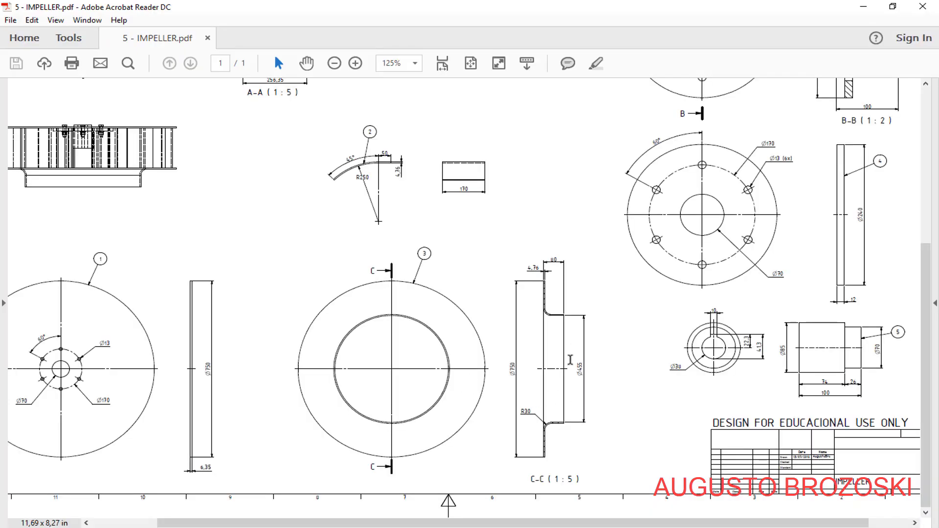
click(355, 63)
click(355, 63)
scroll(383, 256, down, 5)
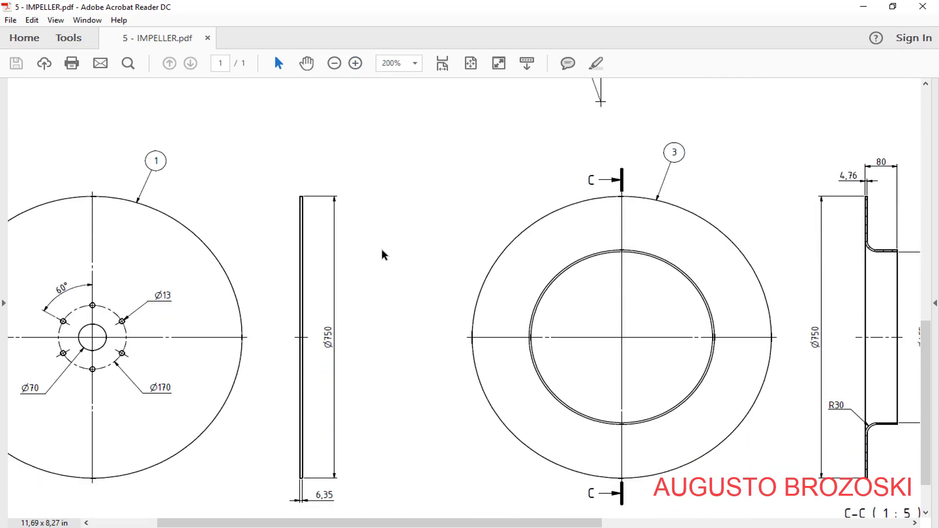
scroll(556, 98, right, 5)
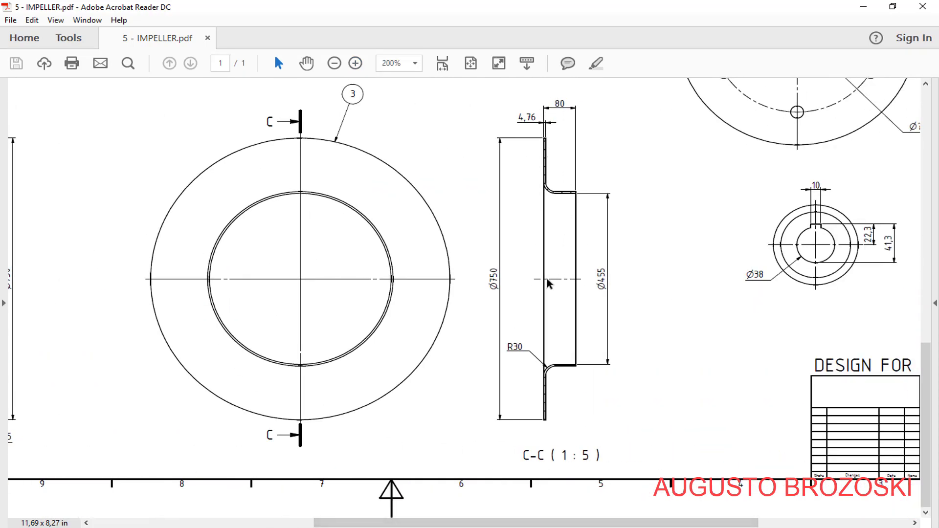
click(863, 7)
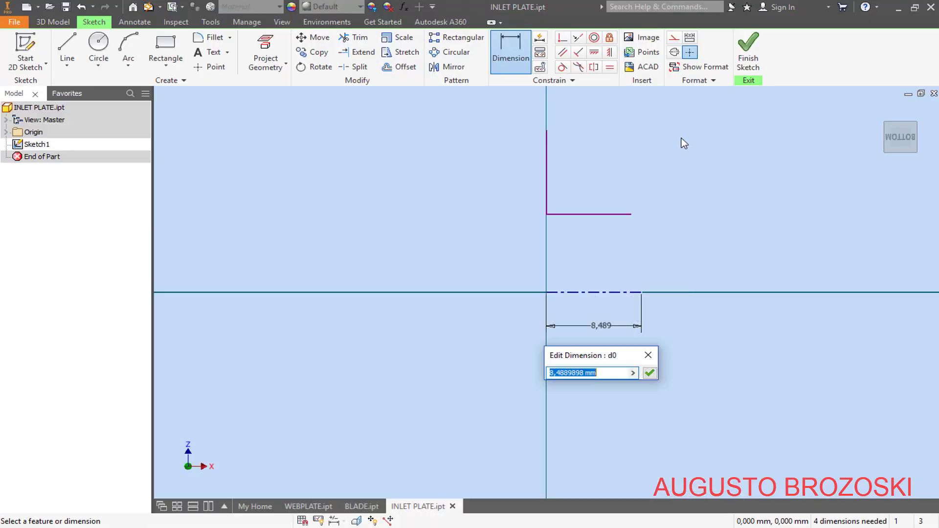
text(8)
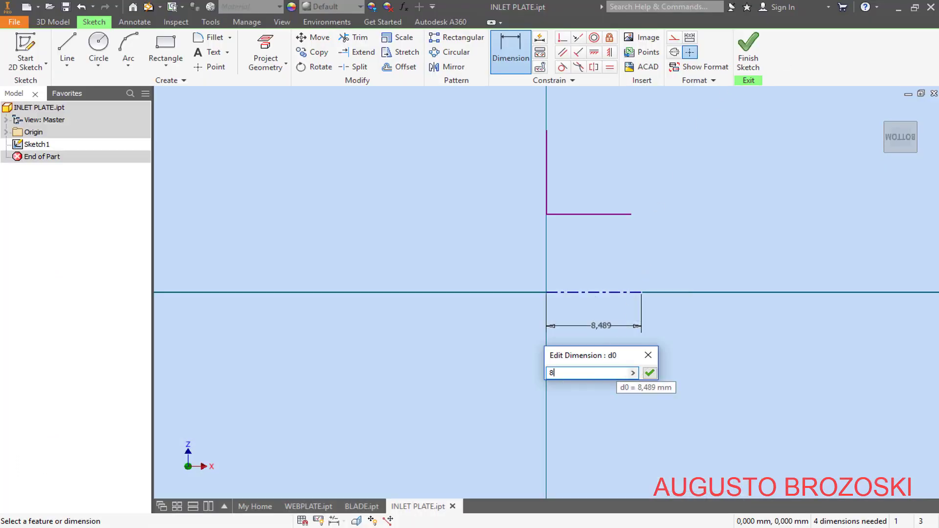
text(0)
key(Return)
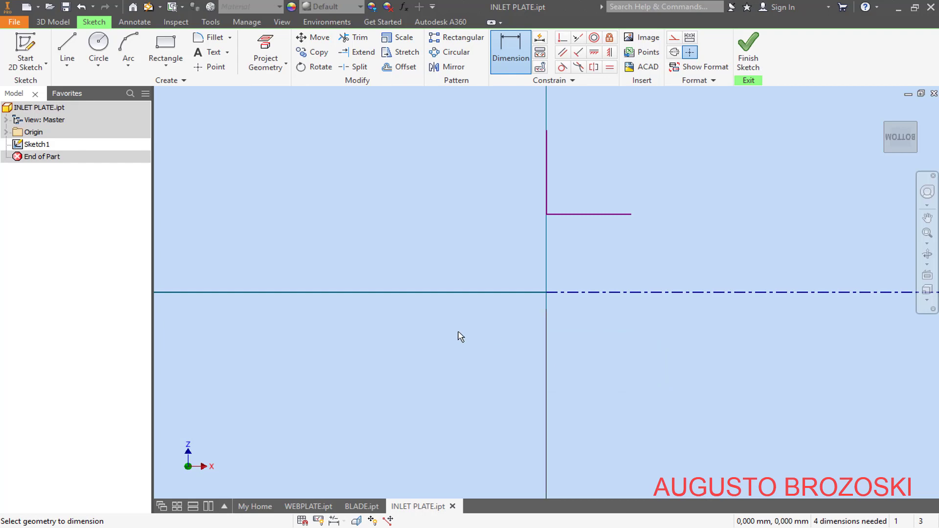
Apply vertical constraints aligning the profile's free horizontal end with the centerline's far end and its corner with the origin
click(898, 139)
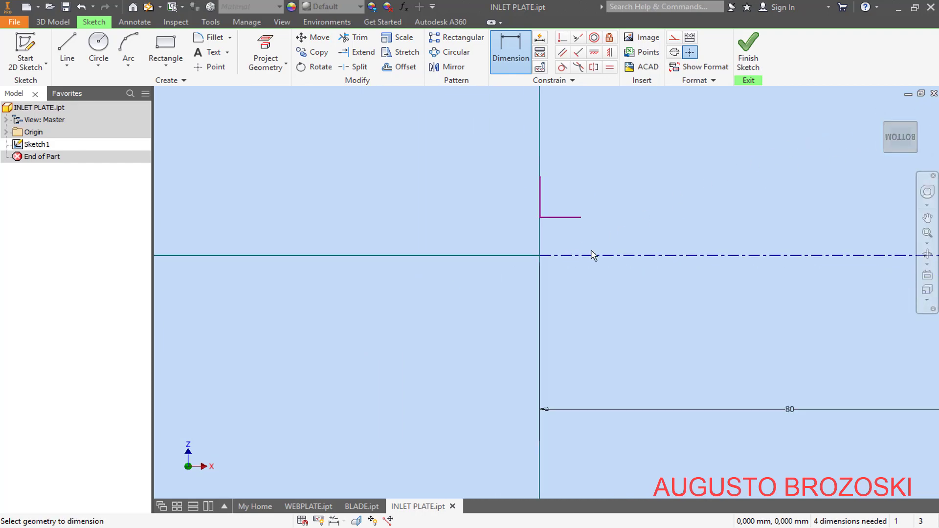
mouse_move(667, 251)
middle_down()
mouse_move(398, 252)
mouse_move(406, 259)
middle_up()
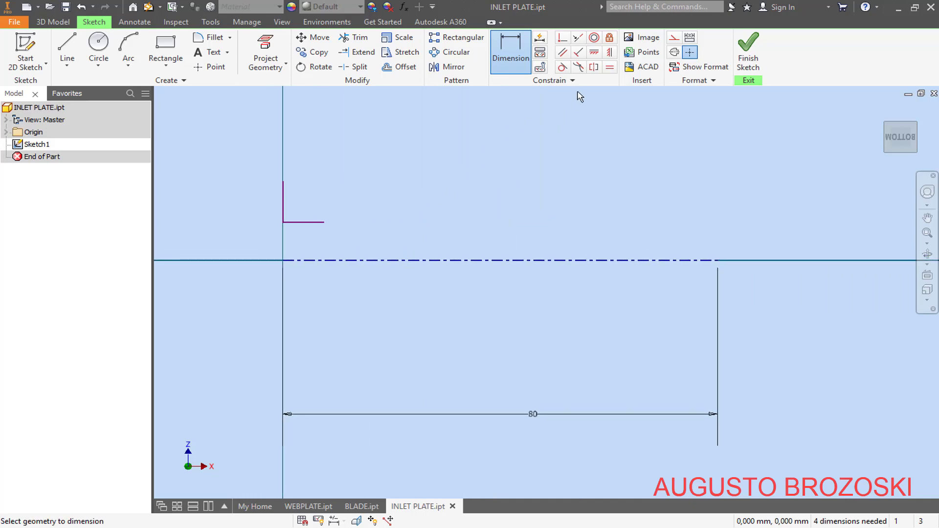
click(610, 52)
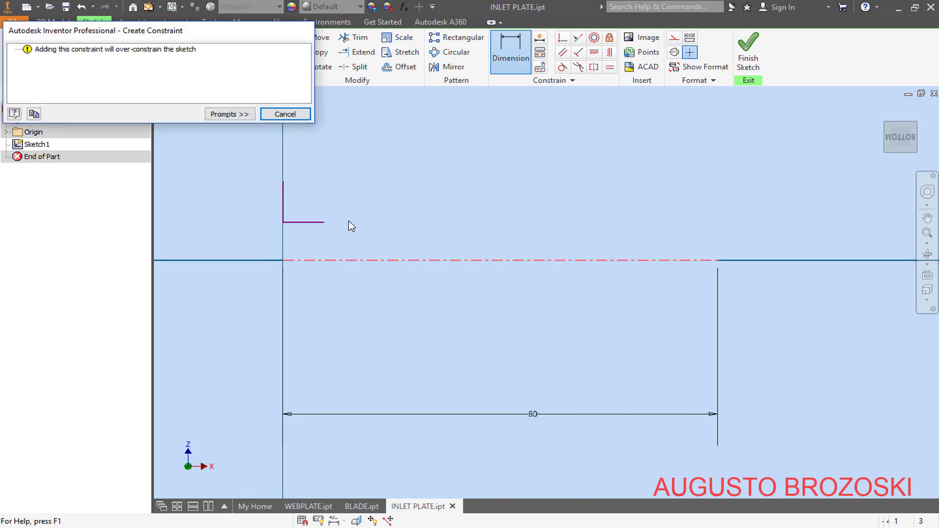
click(285, 114)
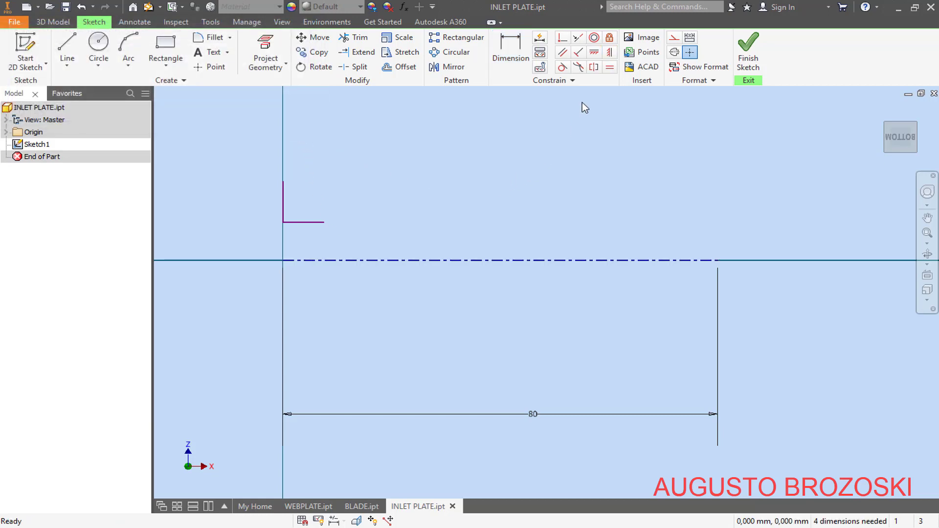
click(610, 52)
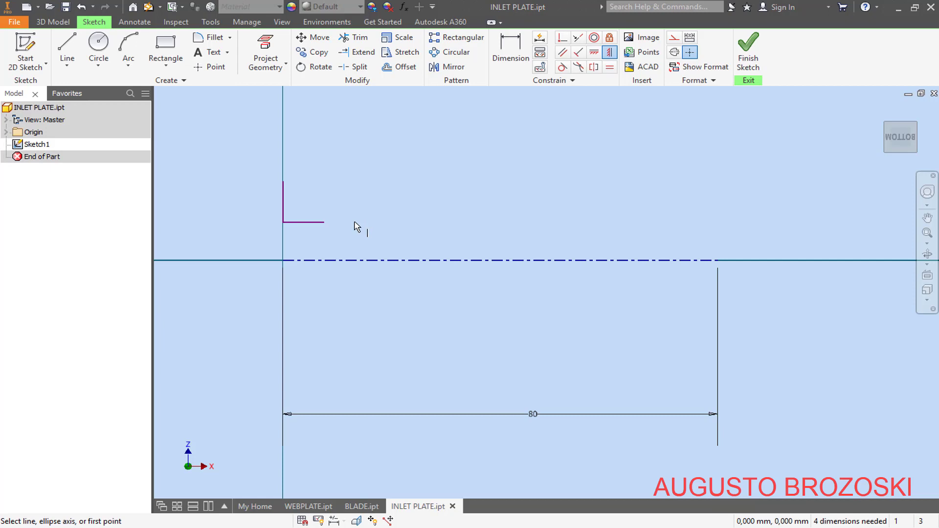
click(323, 224)
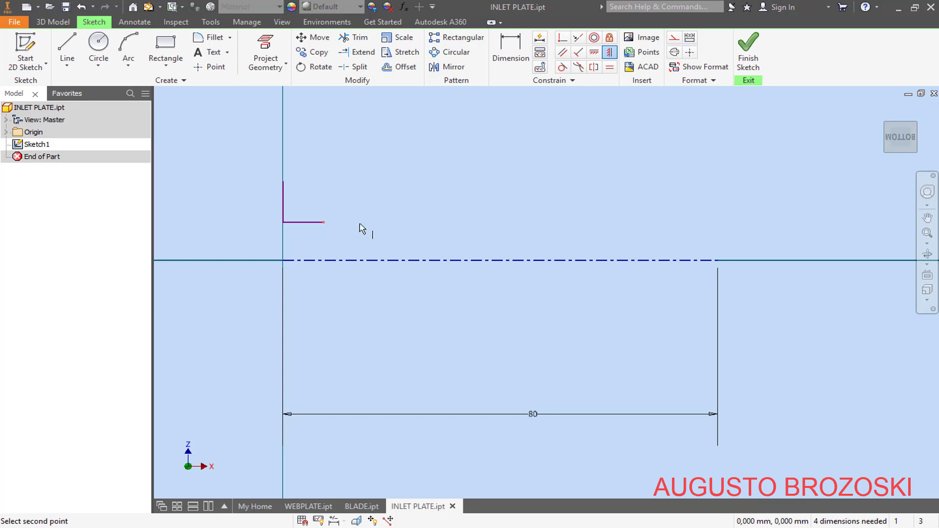
click(717, 263)
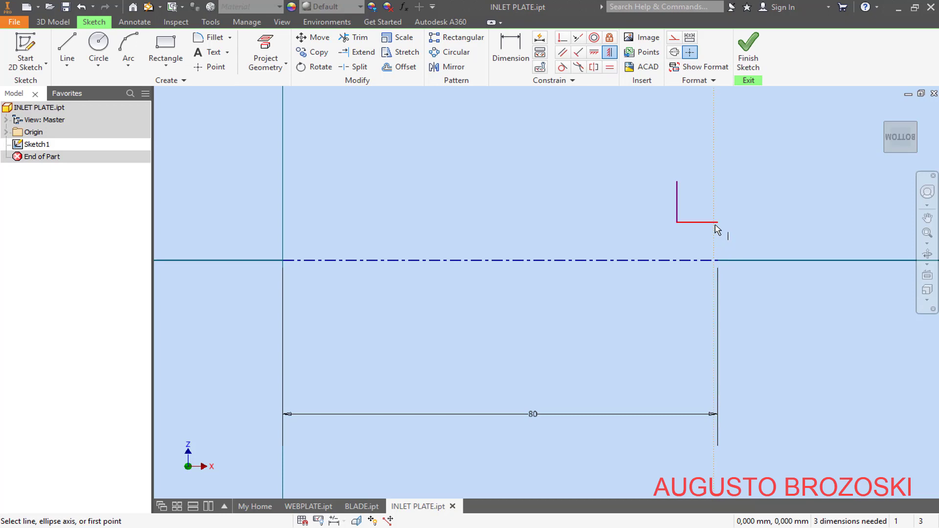
click(677, 223)
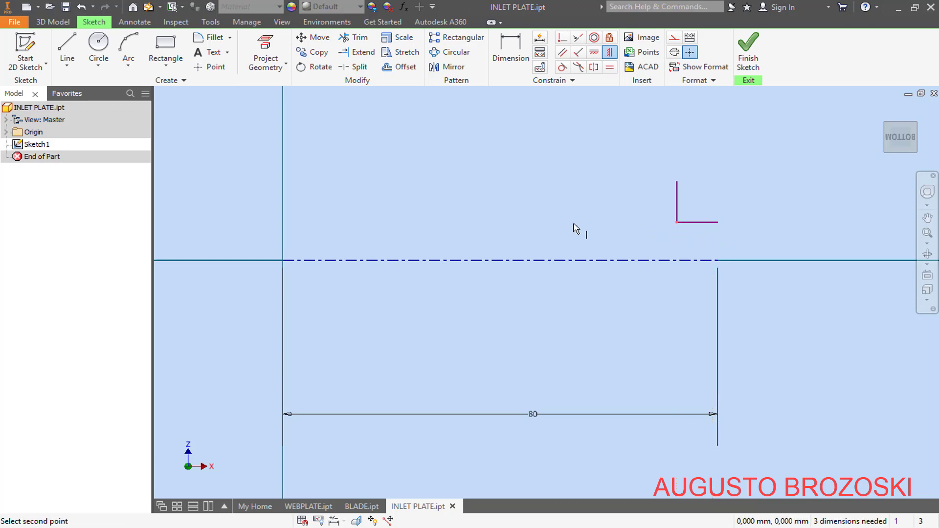
click(283, 261)
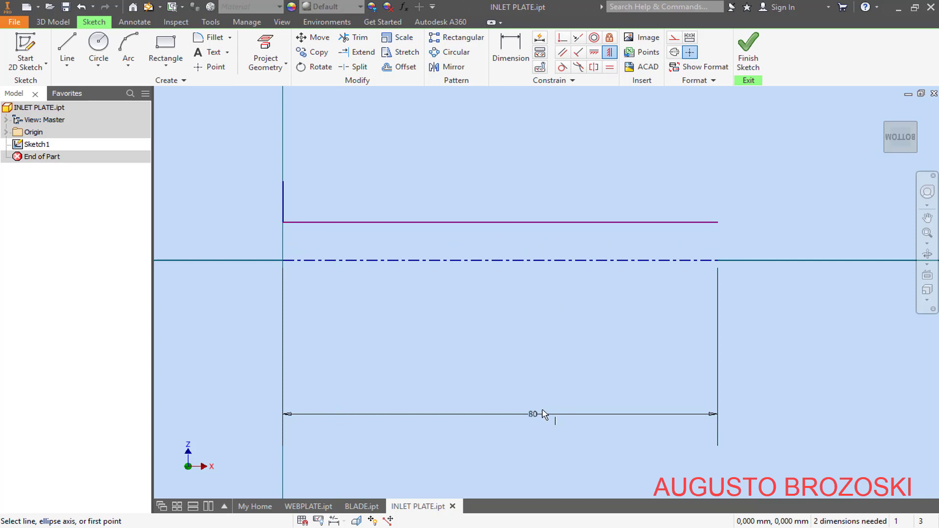
Dimension the vertical line's upper end about the centerline as a 750 mm diameter, checking section C-C in the impeller PDF
click(514, 51)
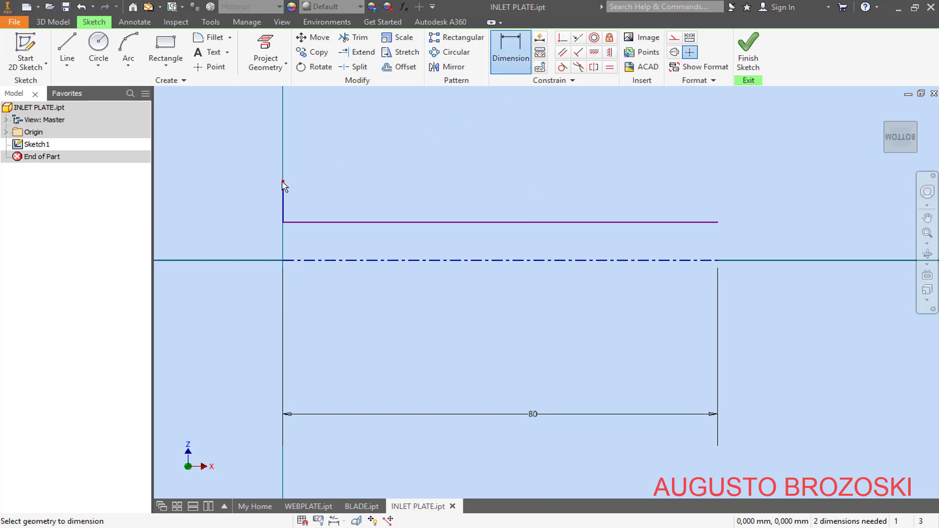
click(285, 229)
click(296, 260)
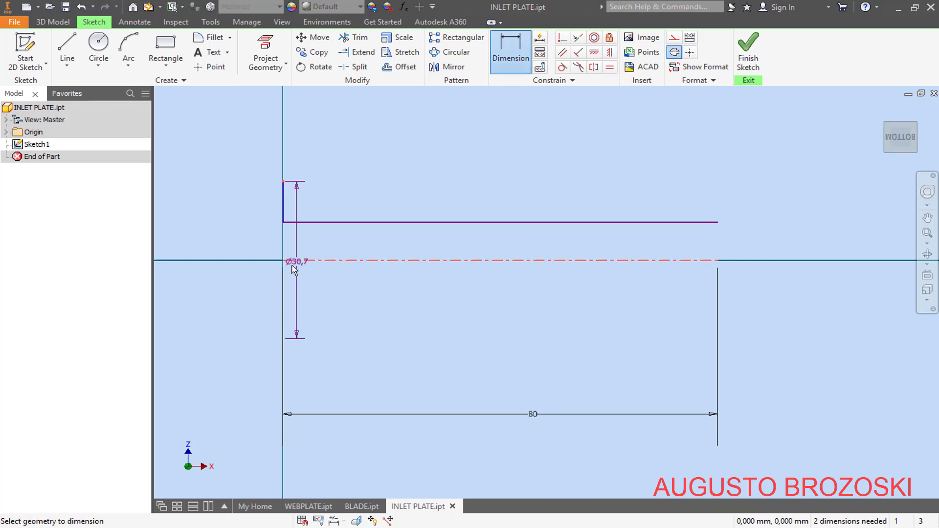
click(222, 289)
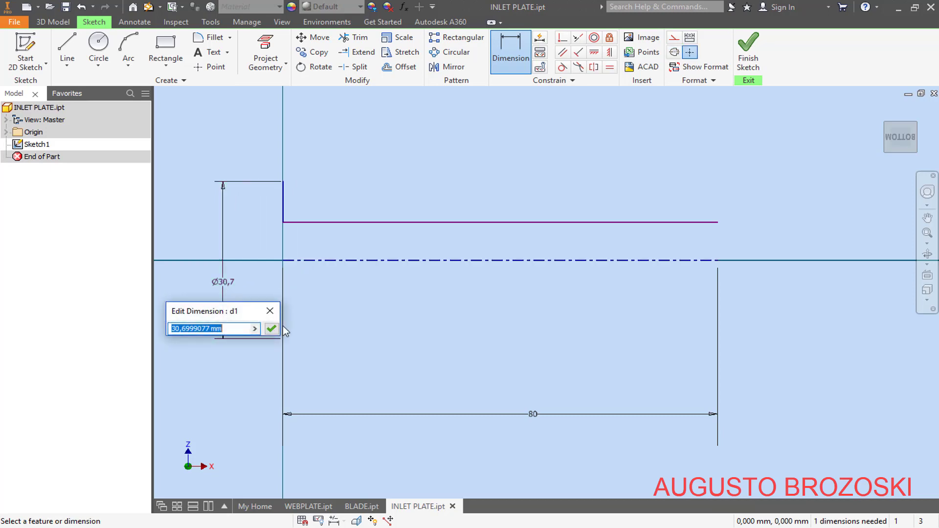
click(360, 527)
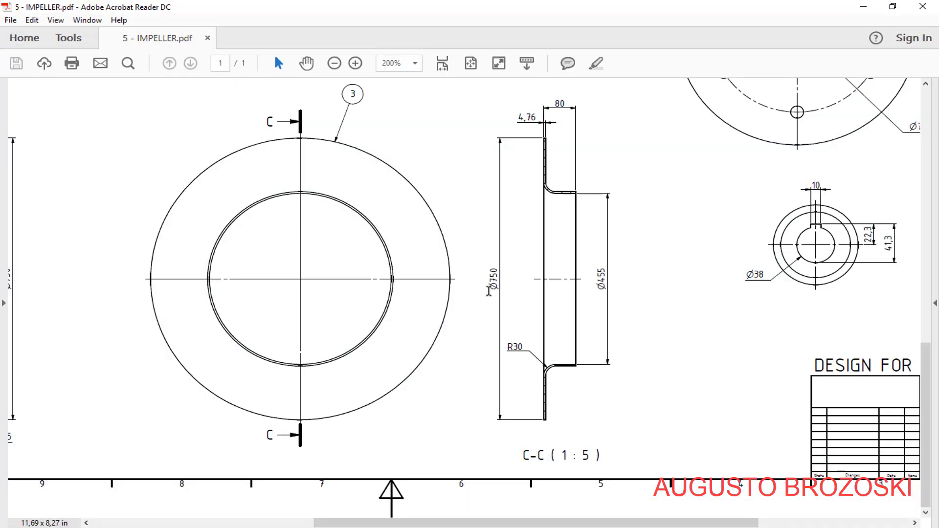
click(863, 6)
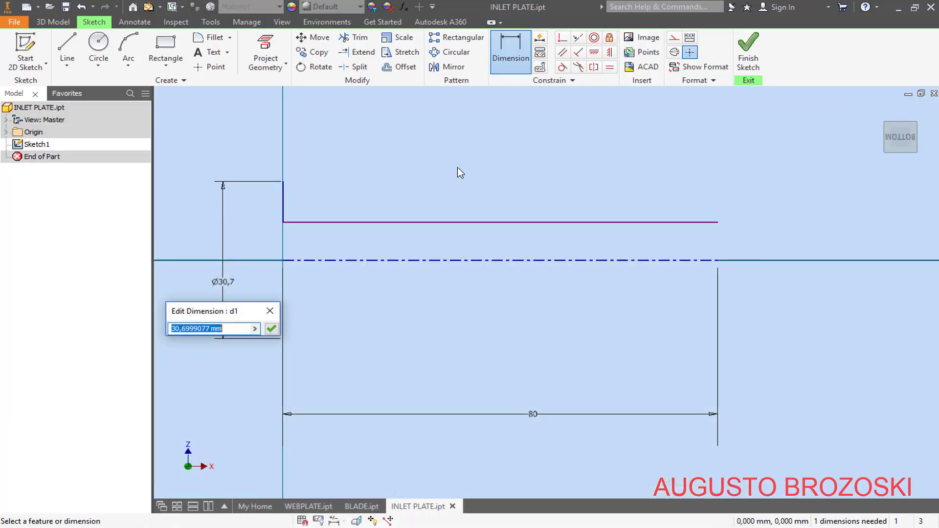
text(7)
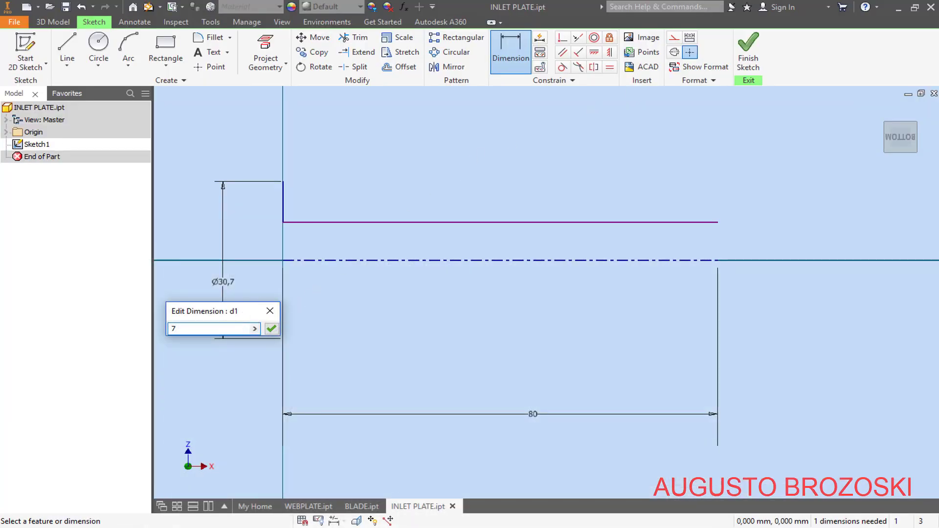
text(50)
key(Return)
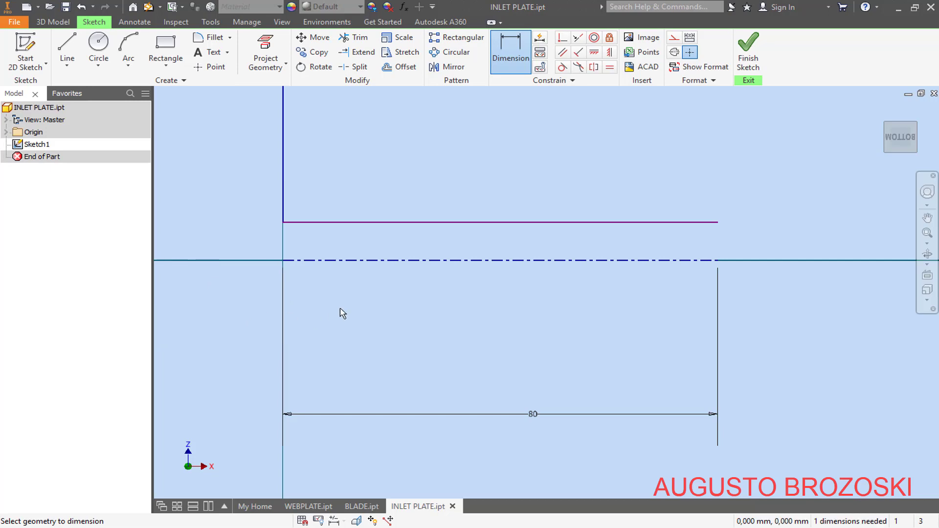
Dimension the profile's horizontal line about the centerline as a 455 mm diameter, checking section C-C in the impeller PDF
click(331, 224)
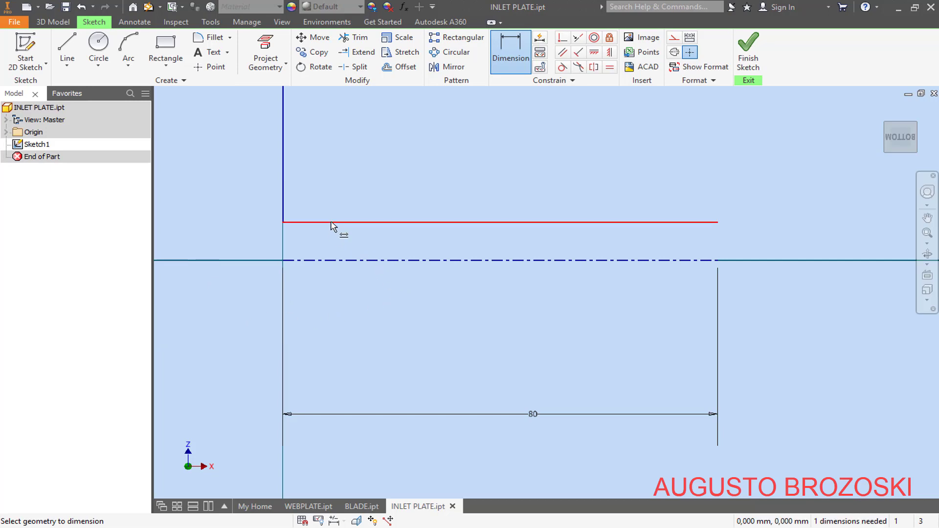
click(320, 260)
click(251, 269)
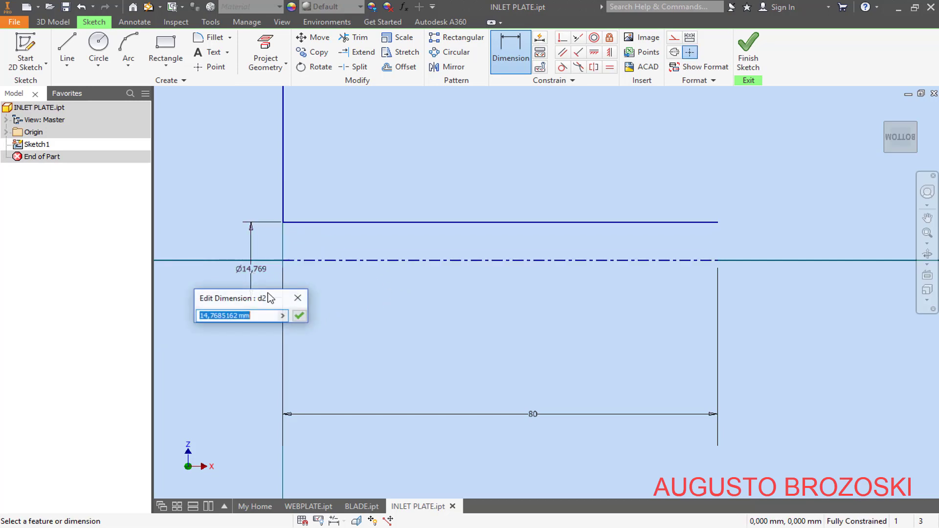
key(alt+Tab)
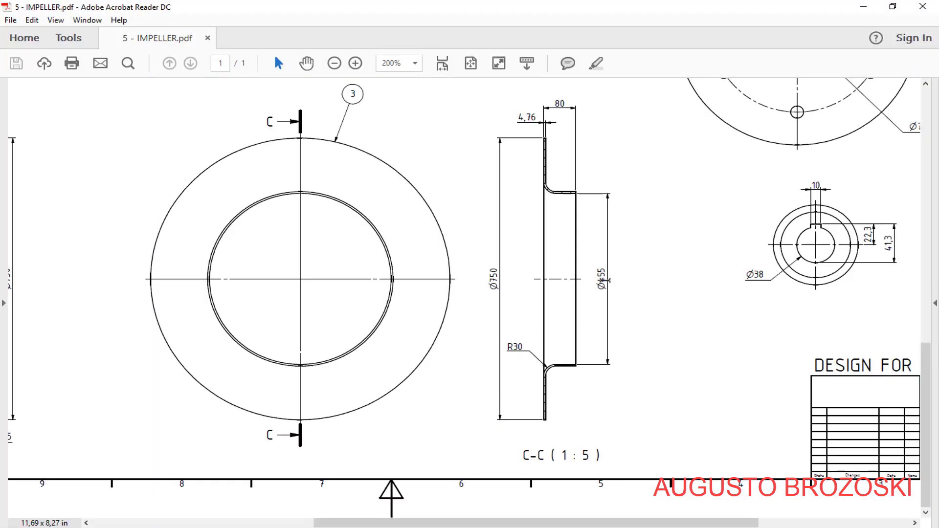
click(863, 7)
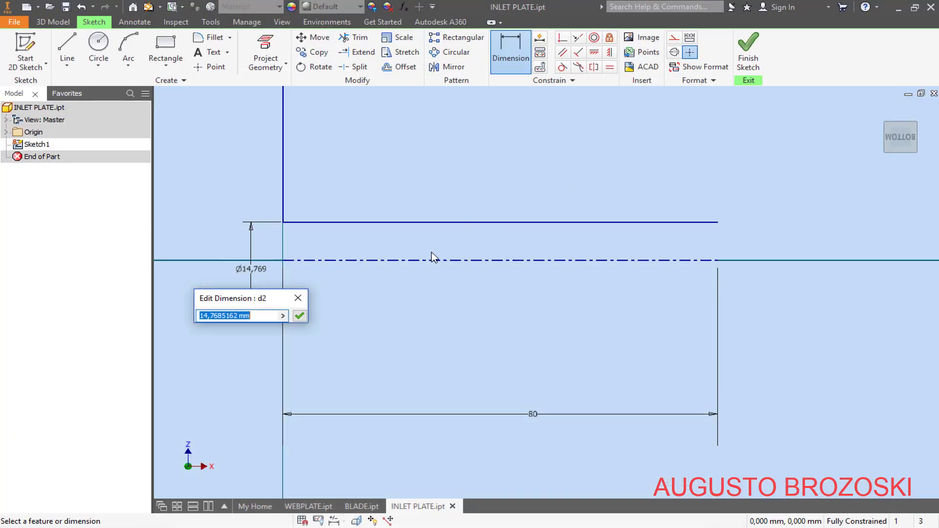
text(458)
key(Return)
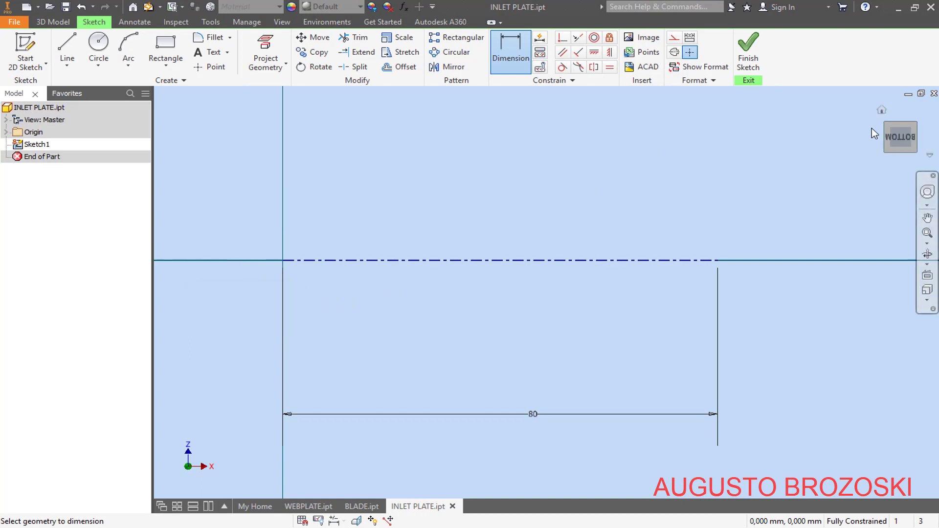
click(899, 137)
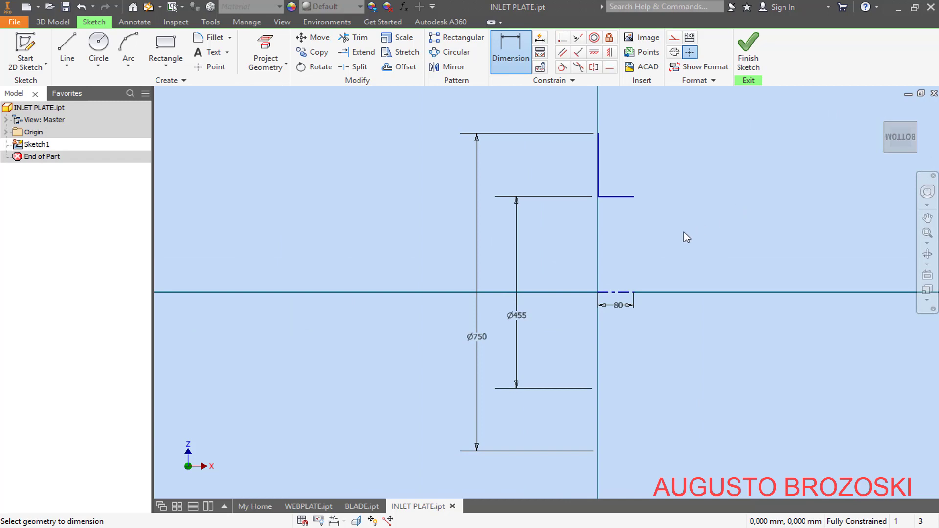
key(Escape)
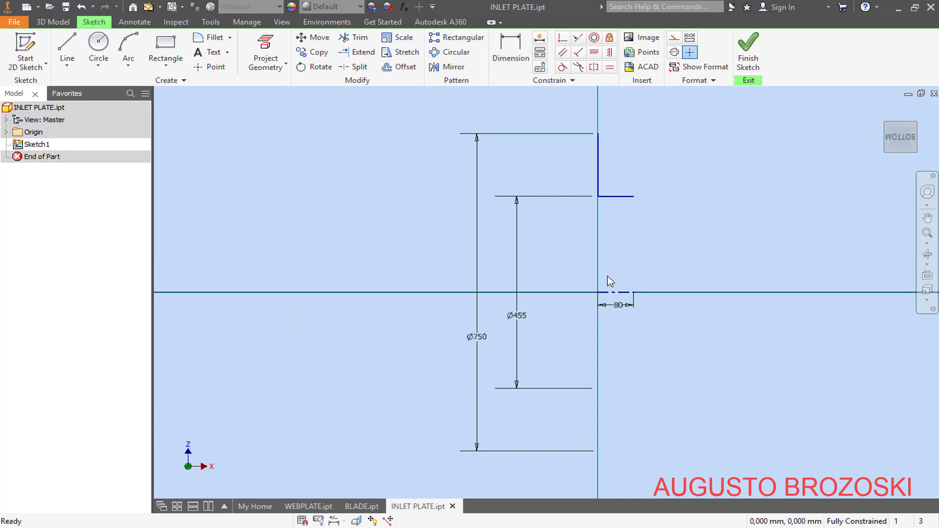
Move the 455 mm and 750 mm diameter dimensions closer to the profile
drag(519, 318, 575, 290)
drag(479, 333, 553, 279)
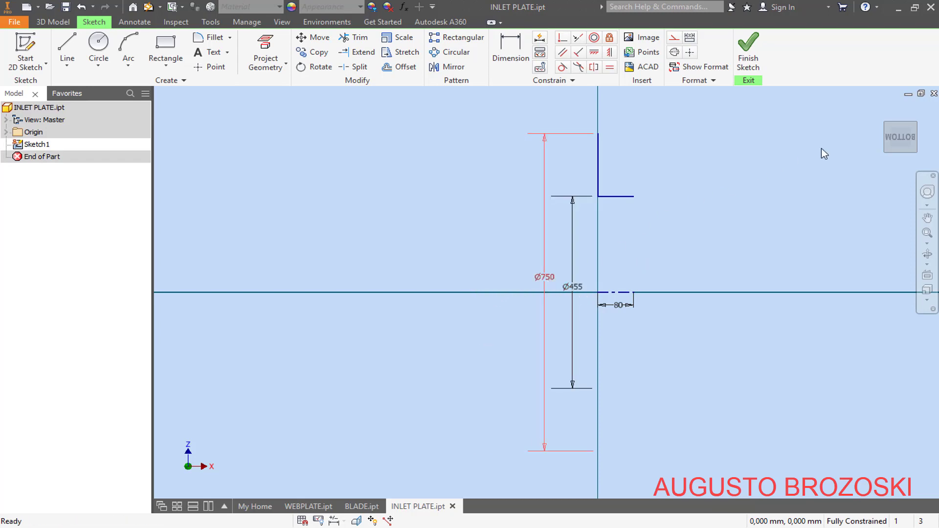
click(899, 133)
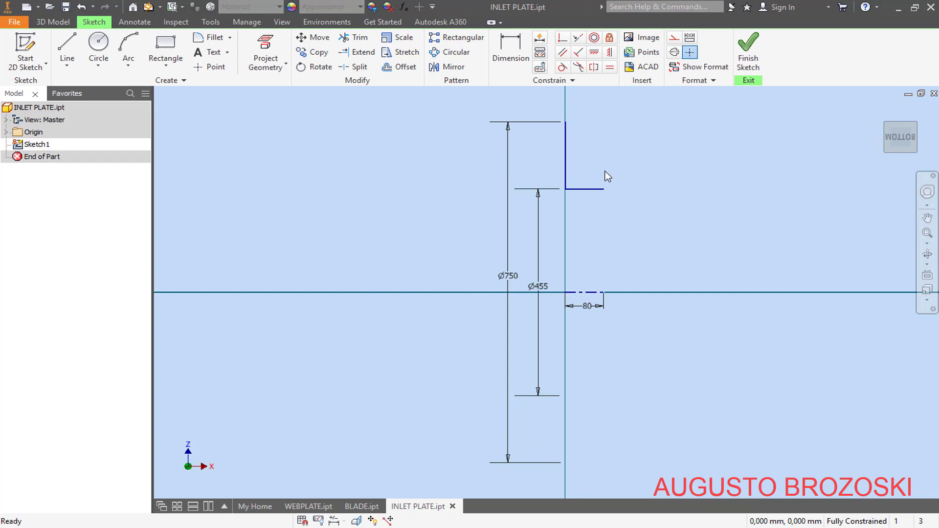
Draw a circle about 18 mm in radius inside the profile's corner, tangent to the vertical line
scroll(608, 176, up, 3)
click(98, 46)
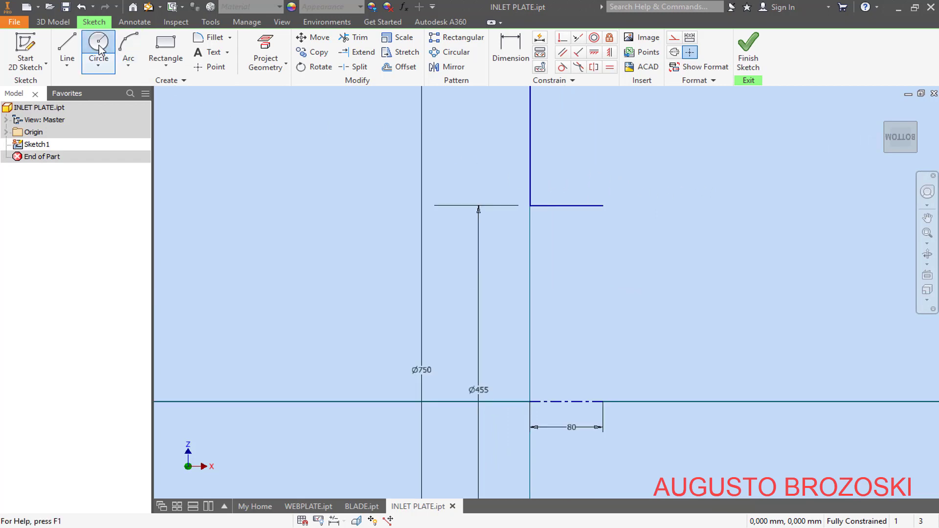
scroll(562, 187, up, 5)
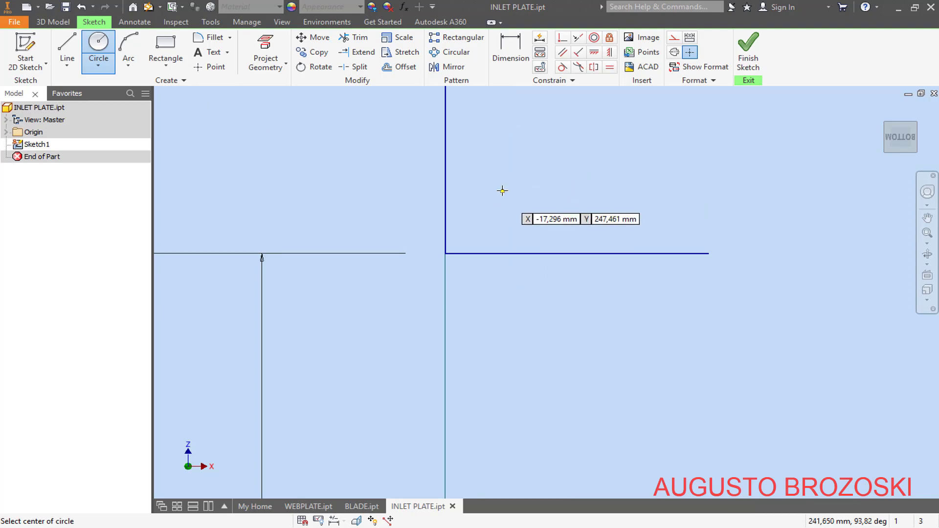
click(504, 190)
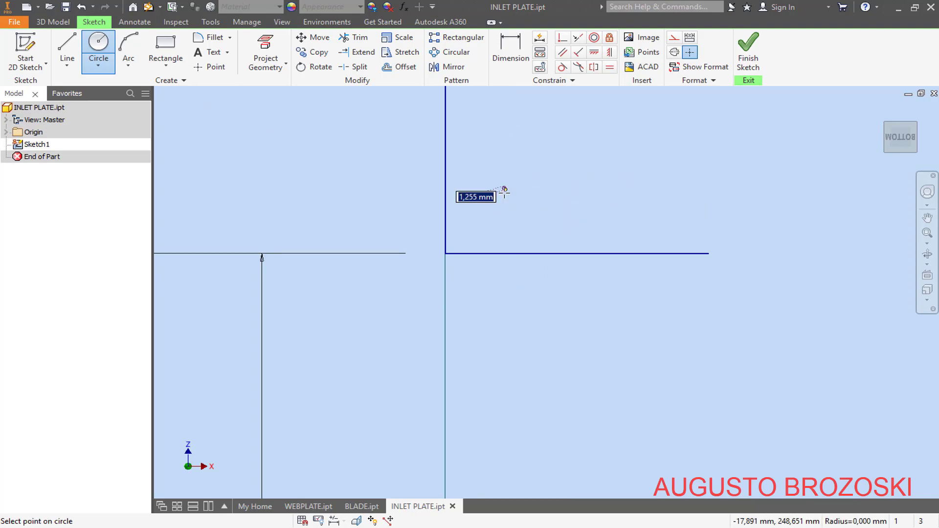
click(446, 187)
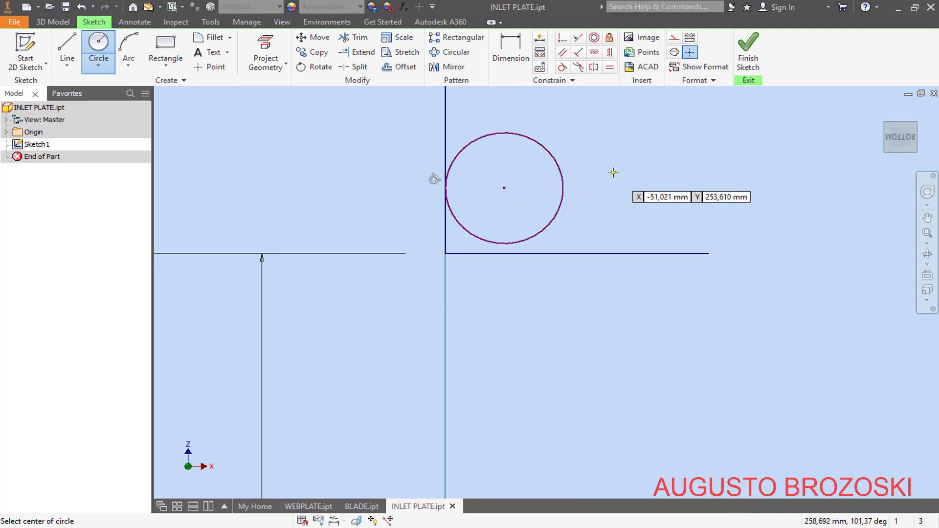
key(Escape)
key(Escape)
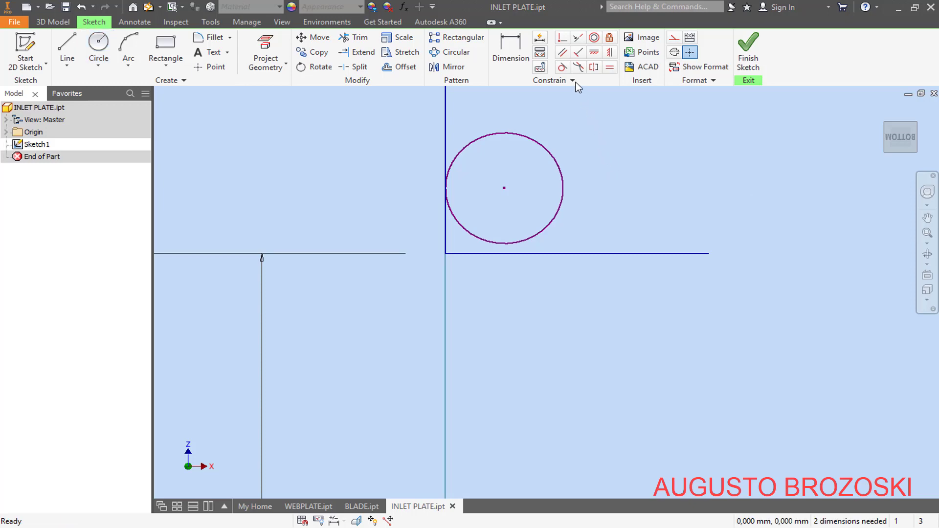
Apply a tangent constraint between the circle and the profile's horizontal line
click(563, 67)
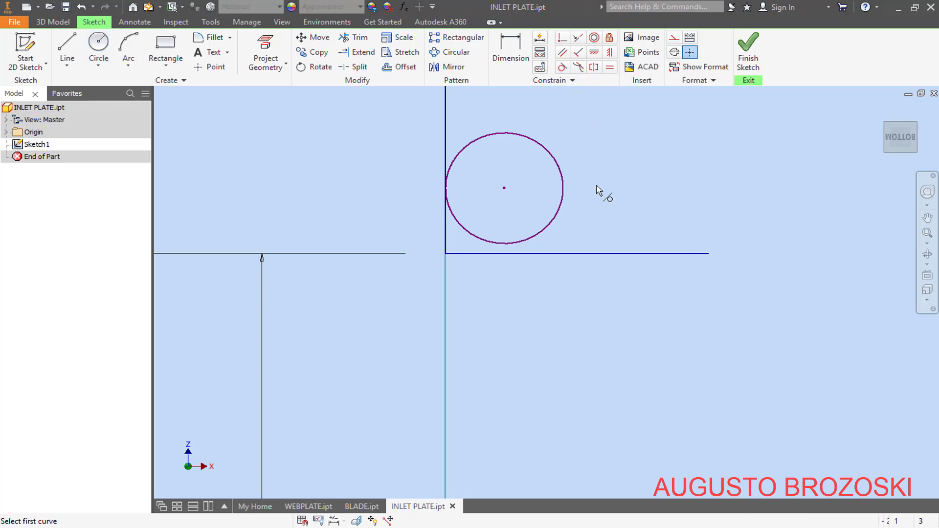
click(503, 250)
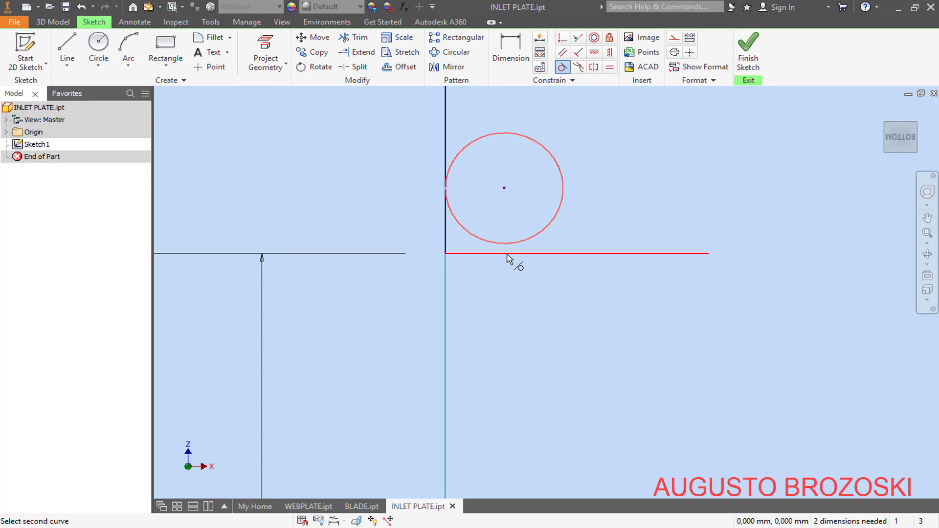
click(507, 254)
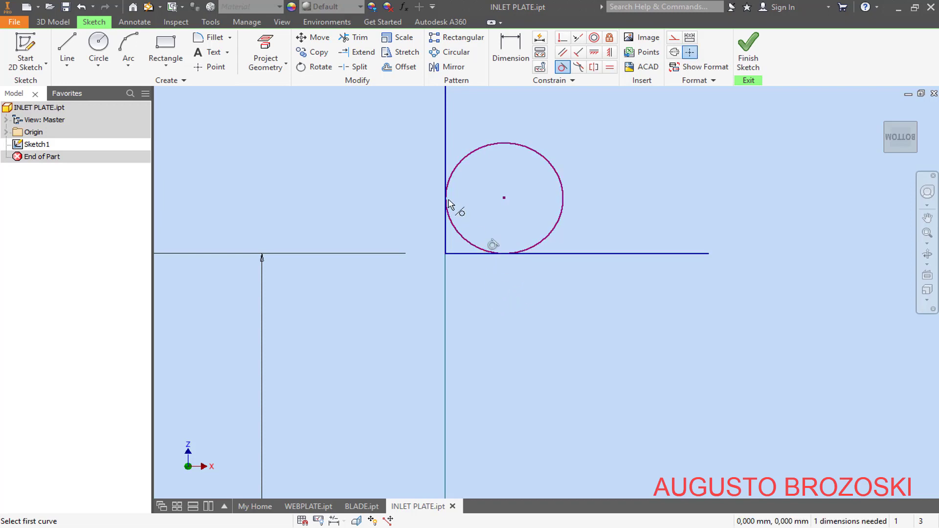
key(Escape)
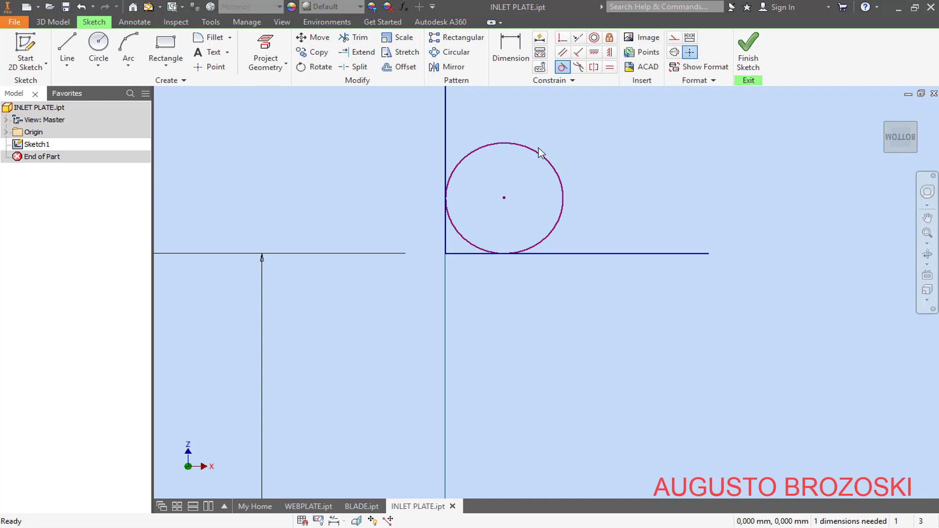
Trim the circle's outer portion and both line ends at the corner, leaving a rounded arc joining the two lines
click(353, 37)
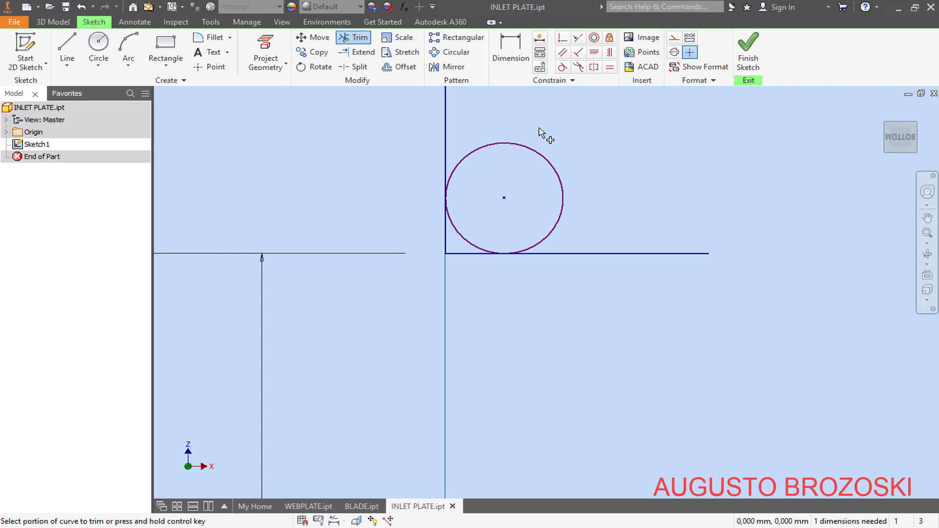
click(537, 156)
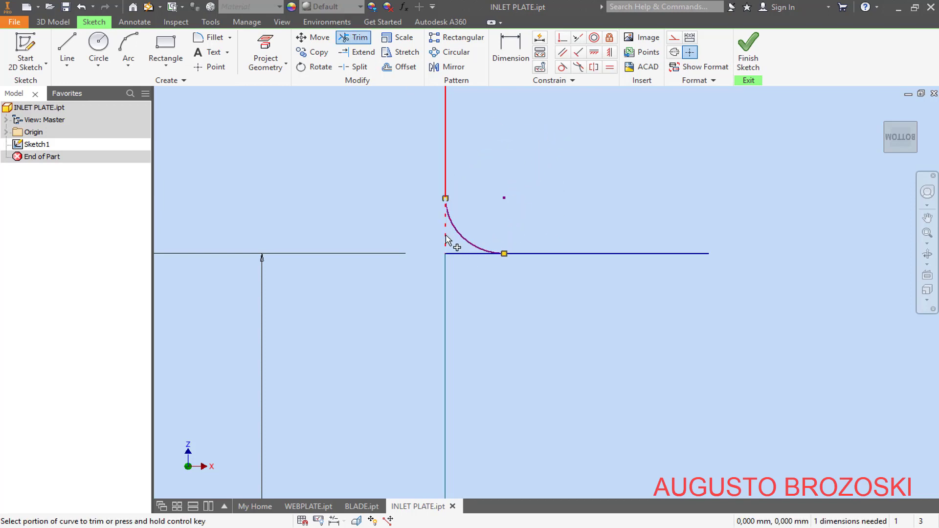
click(445, 239)
click(470, 255)
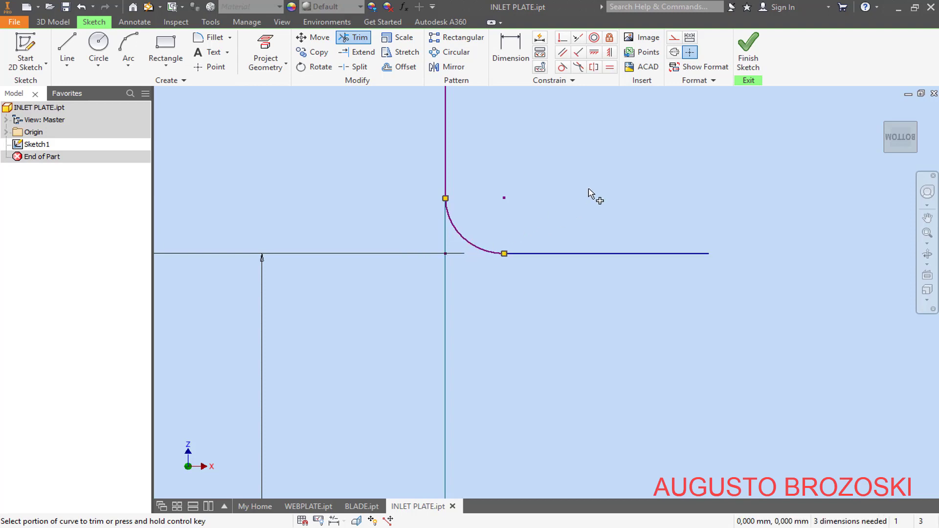
key(Escape)
Dimension the corner arc's radius as 30 mm, checking section C-C in the impeller PDF
key(d)
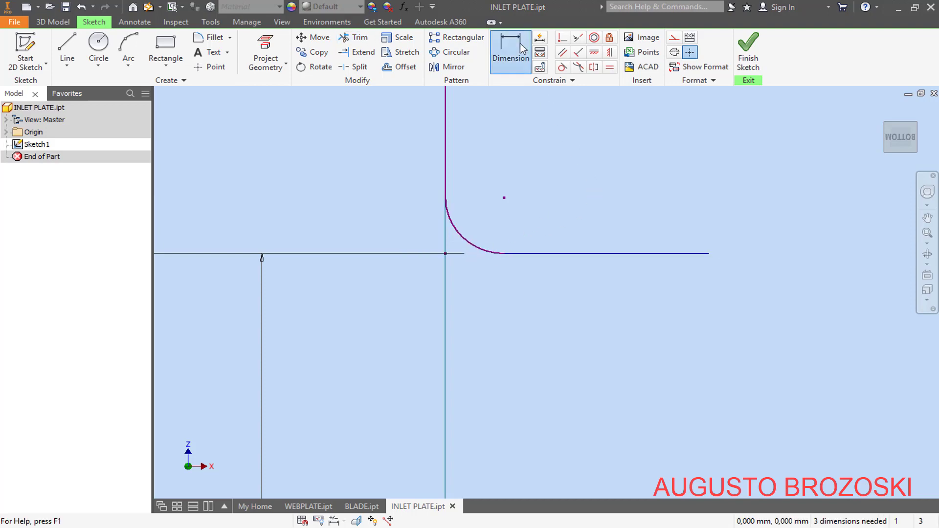
click(473, 245)
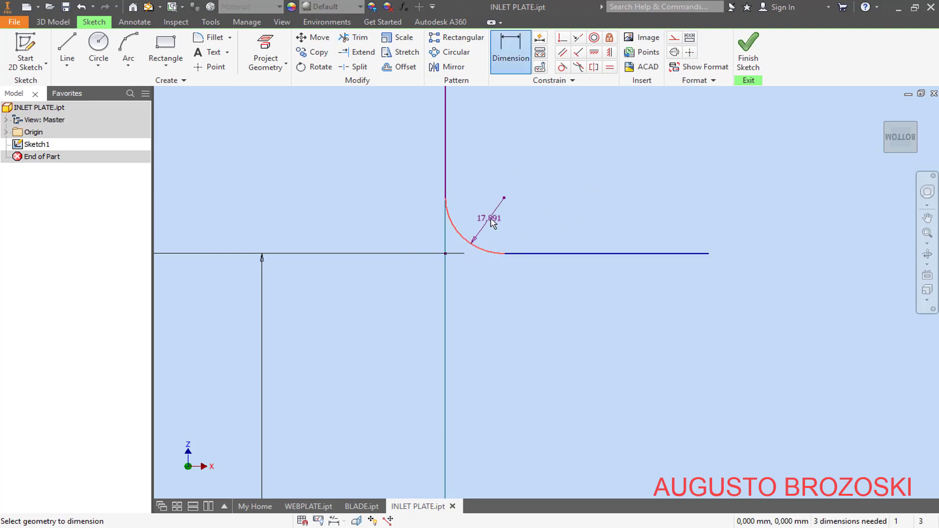
click(490, 219)
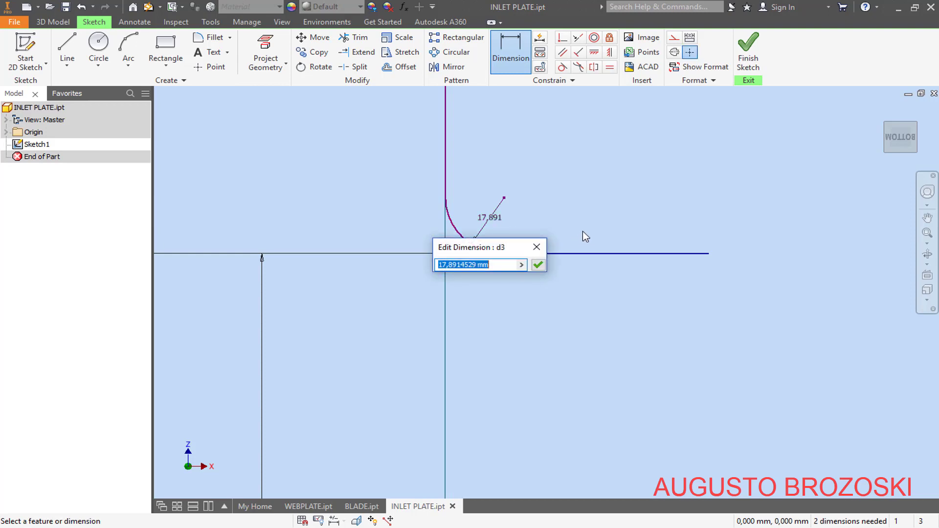
key(alt+Tab)
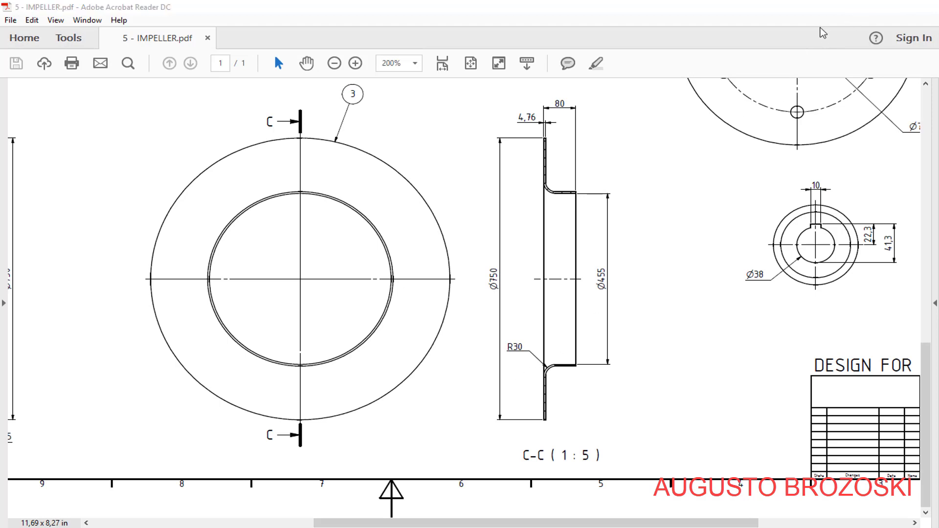
key(alt+Tab)
text(30)
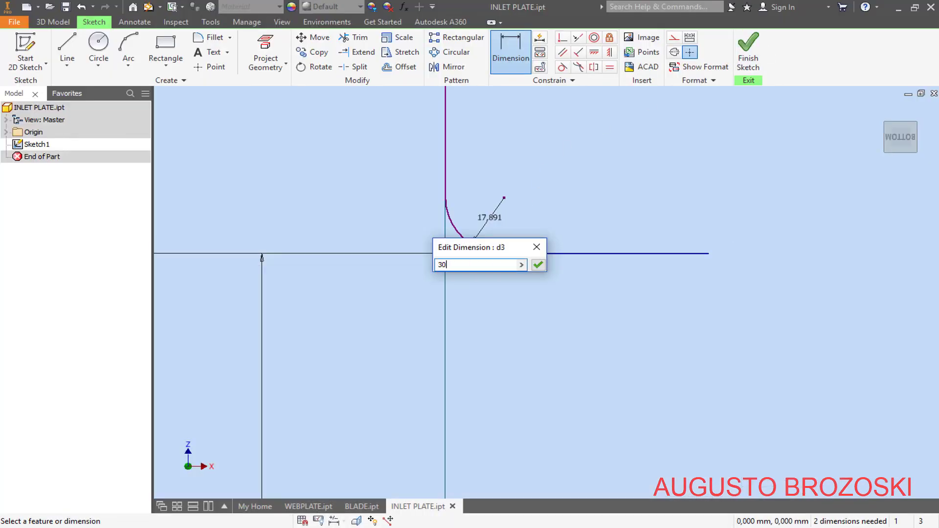
key(Return)
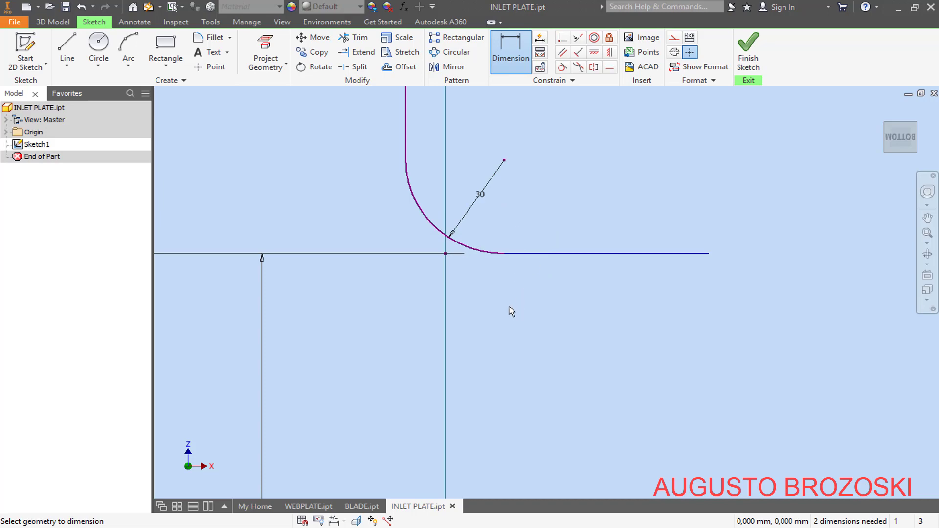
Apply a vertical constraint aligning the vertical line's lower end, where it meets the arc, with the origin
scroll(508, 307, down, 4)
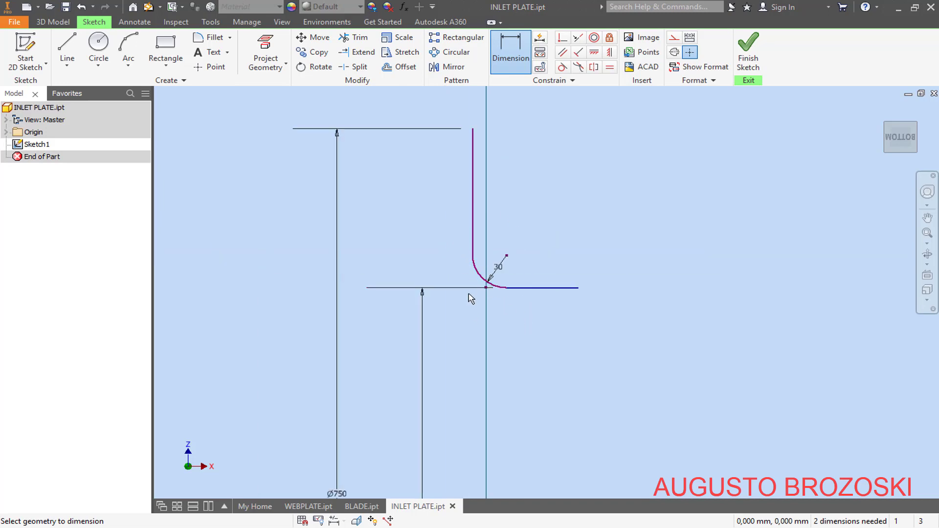
click(903, 140)
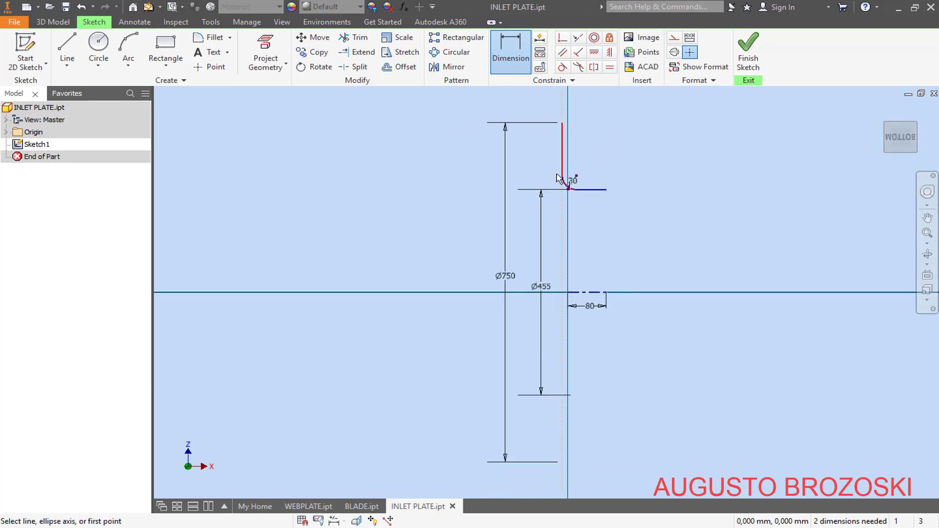
click(563, 180)
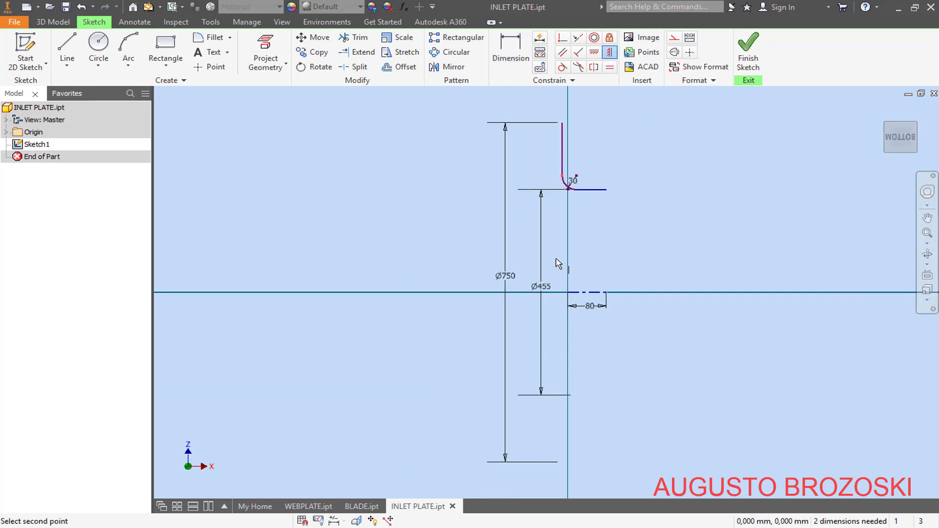
click(566, 293)
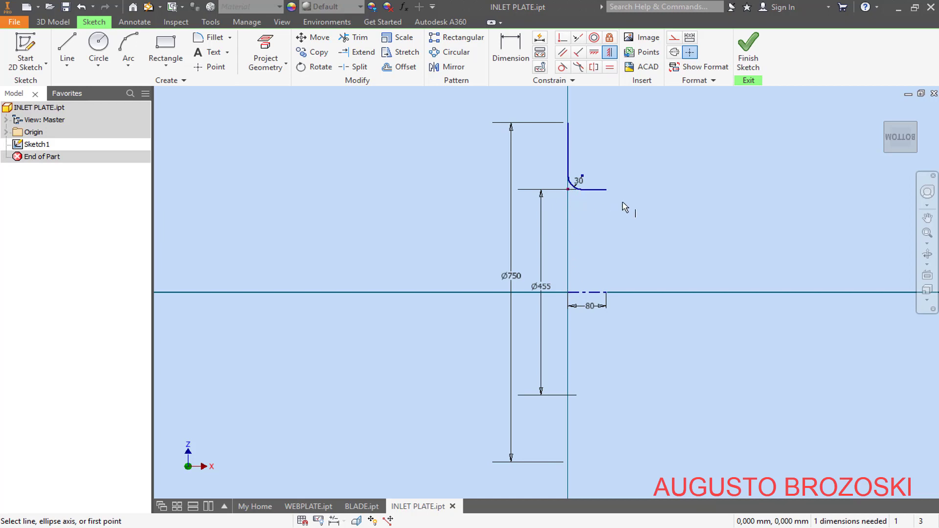
key(Escape)
mouse_move(608, 191)
mouse_down()
mouse_move(640, 191)
mouse_move(612, 190)
mouse_up()
click(607, 190)
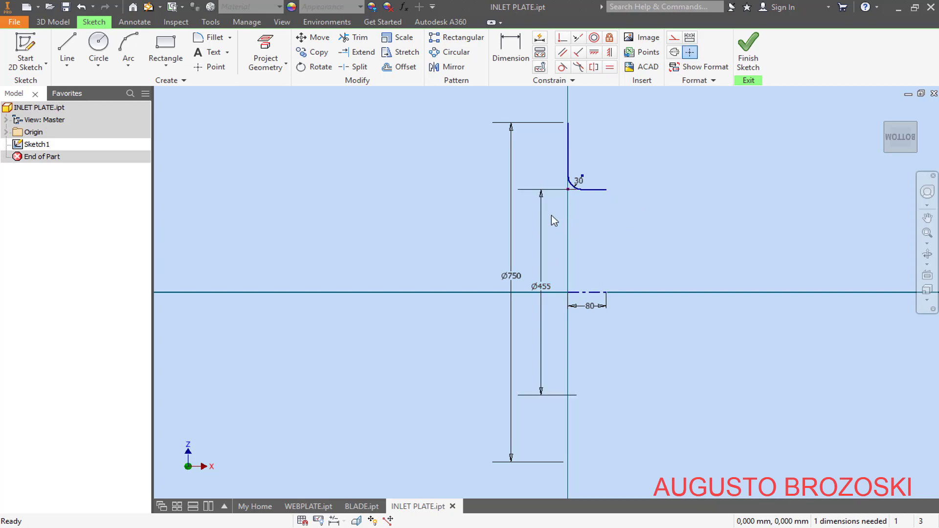
Offset the rounded inlet plate profile 4,76 mm toward the arc's centre, checking the plate thickness in section C-C of the impeller PDF
click(405, 71)
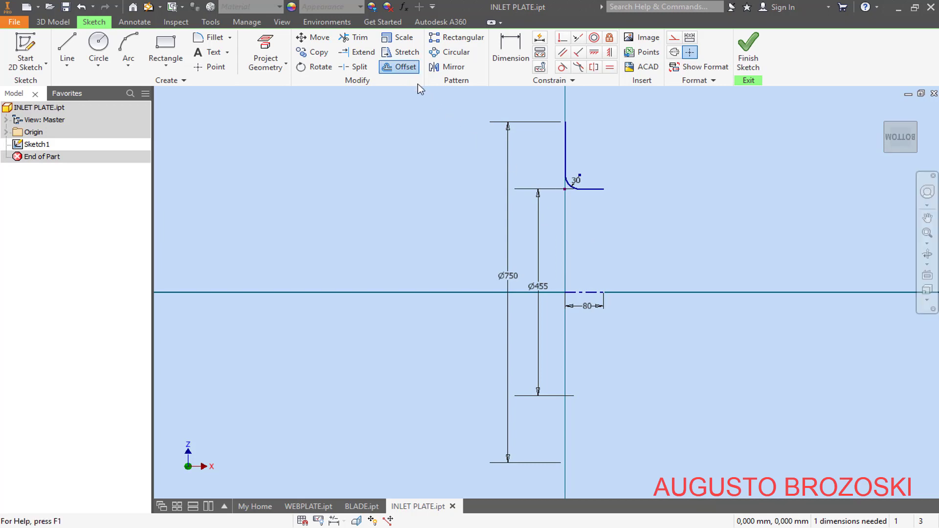
scroll(605, 127, up, 5)
scroll(556, 126, down, 3)
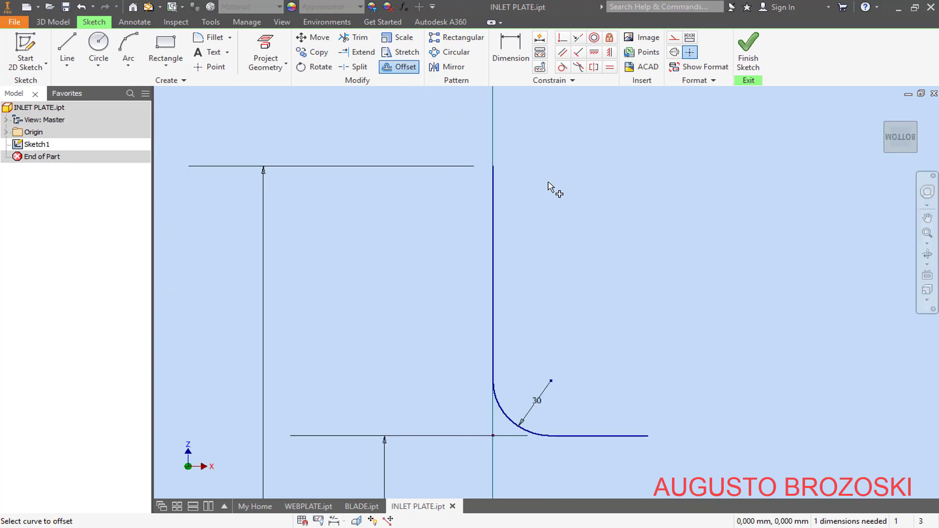
click(495, 317)
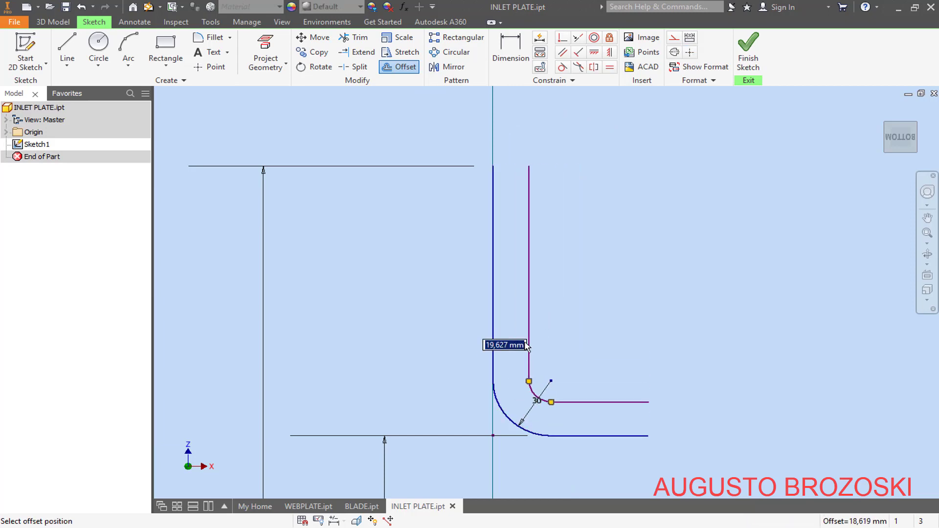
key(alt+Tab)
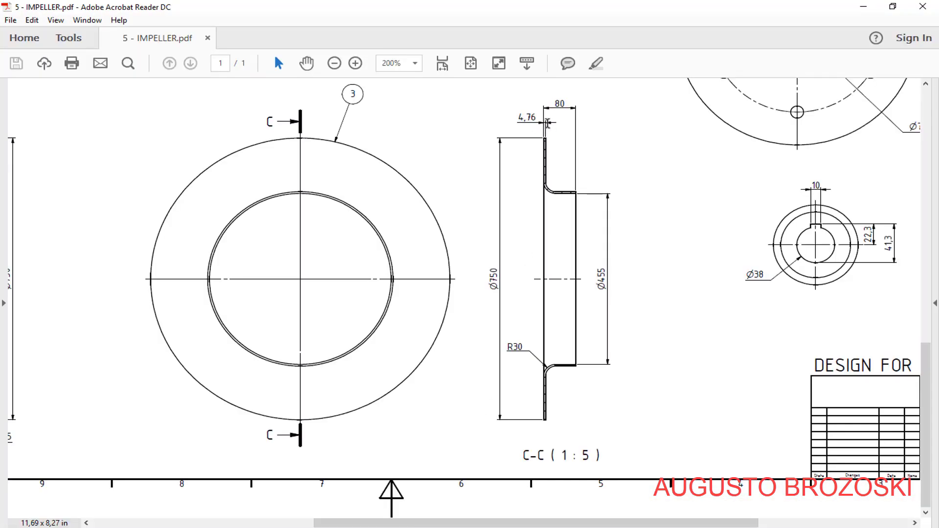
click(863, 6)
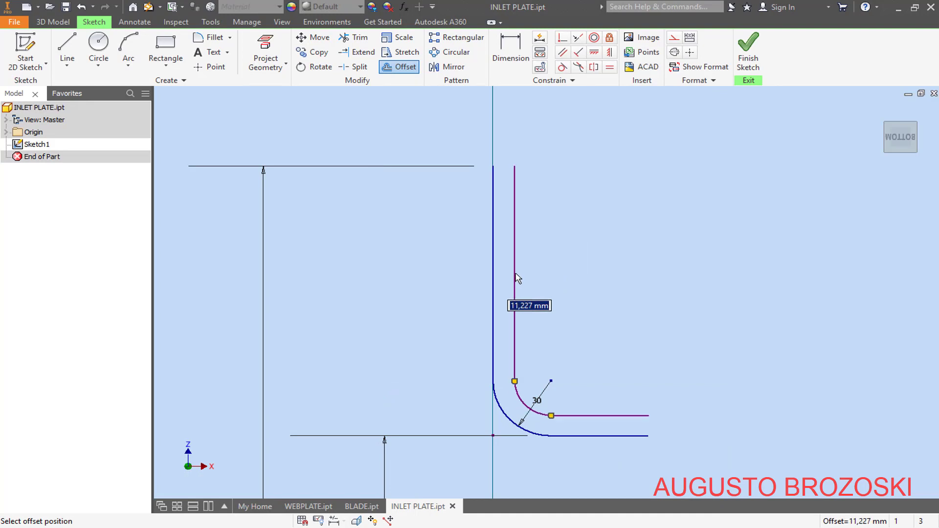
text(4)
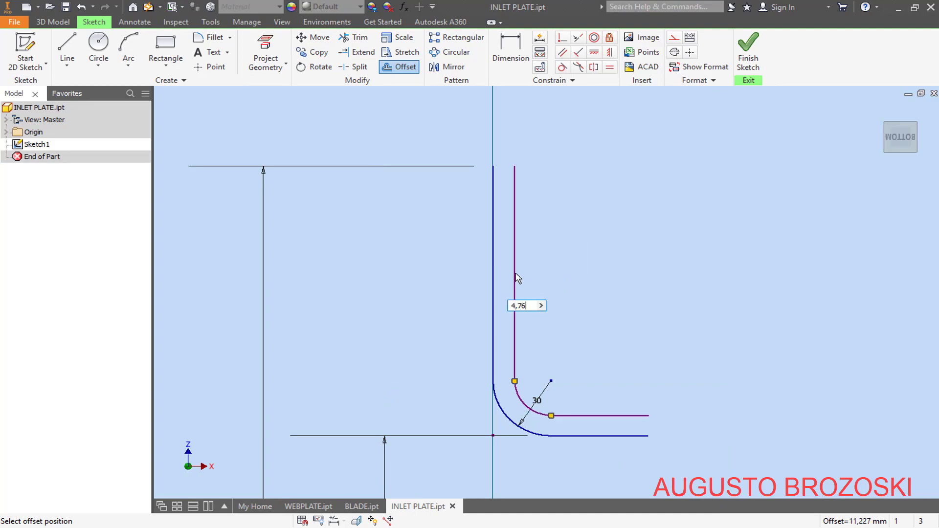
text(,76)
key(Return)
click(516, 276)
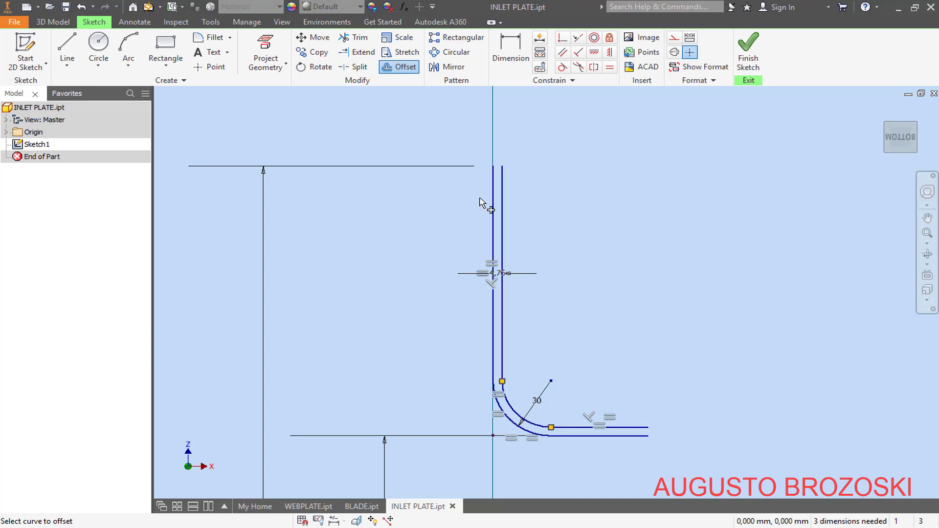
Close the offset profile by drawing short lines joining the two open ends of its vertical and horizontal legs
scroll(511, 155, up, 5)
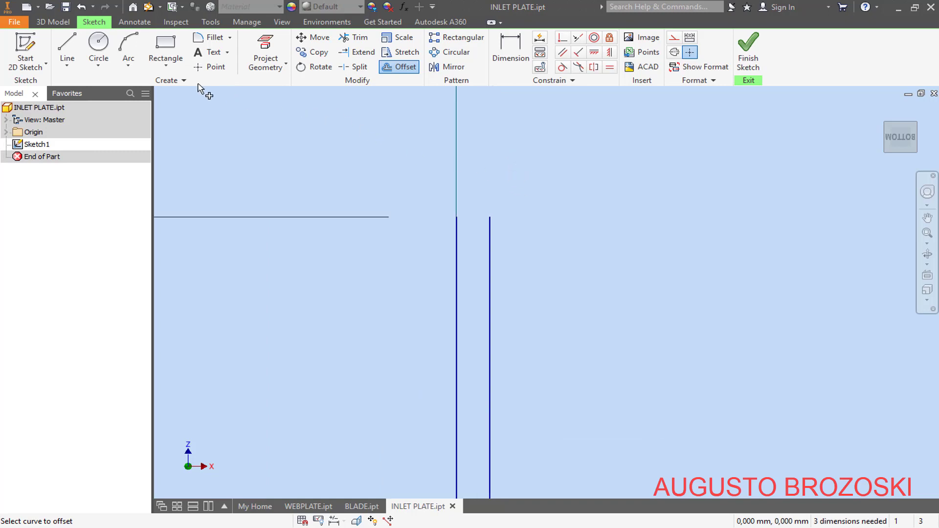
click(67, 51)
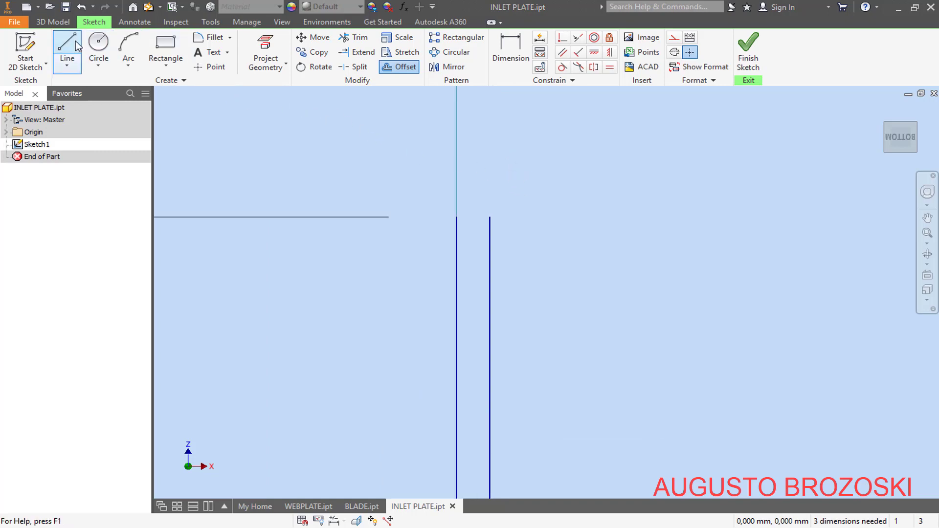
click(456, 212)
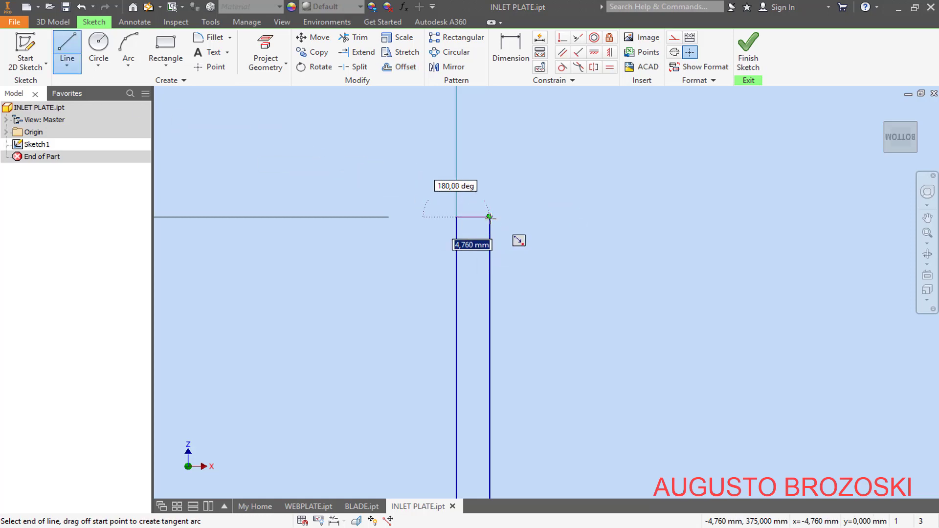
click(490, 217)
scroll(515, 204, down, 8)
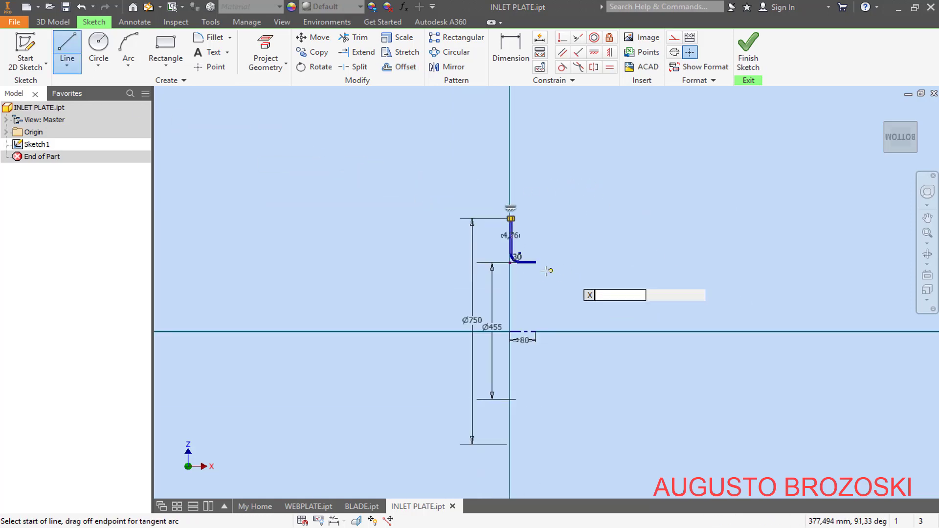
scroll(547, 270, up, 10)
click(464, 241)
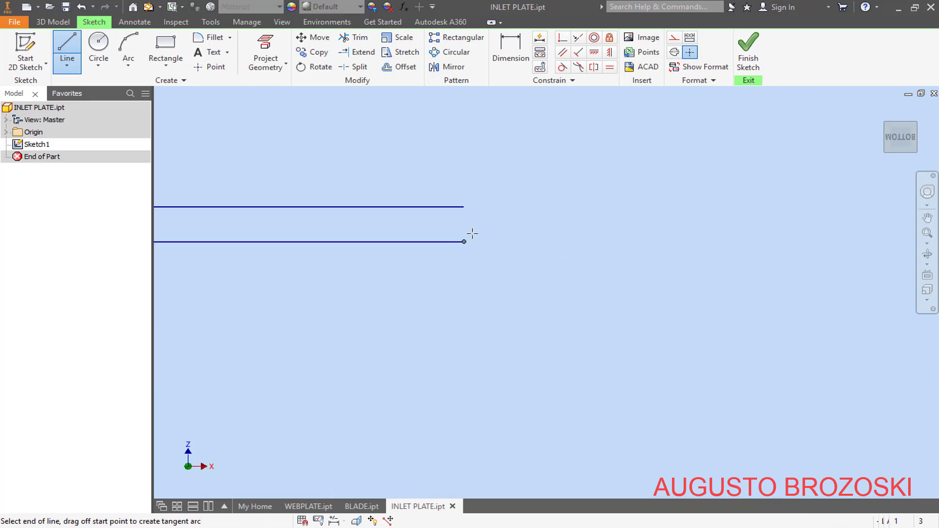
click(464, 207)
scroll(586, 235, down, 5)
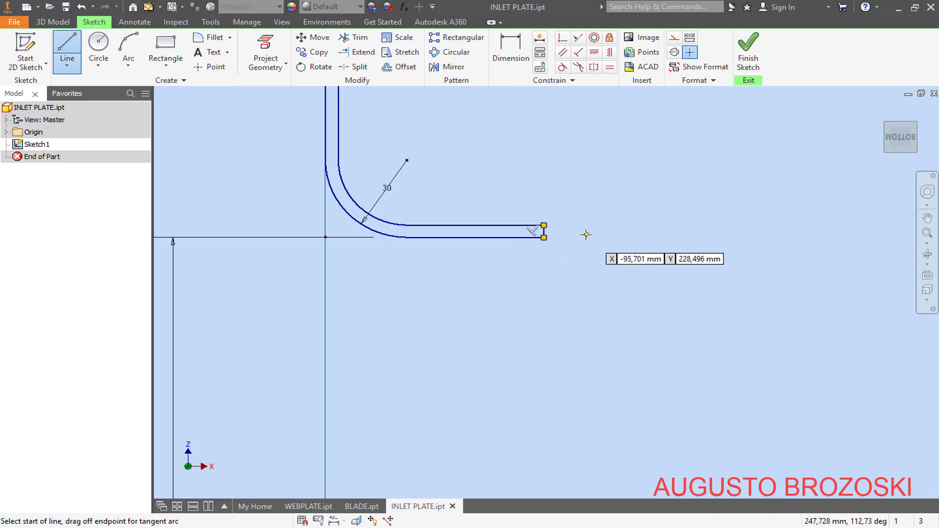
scroll(586, 235, down, 3)
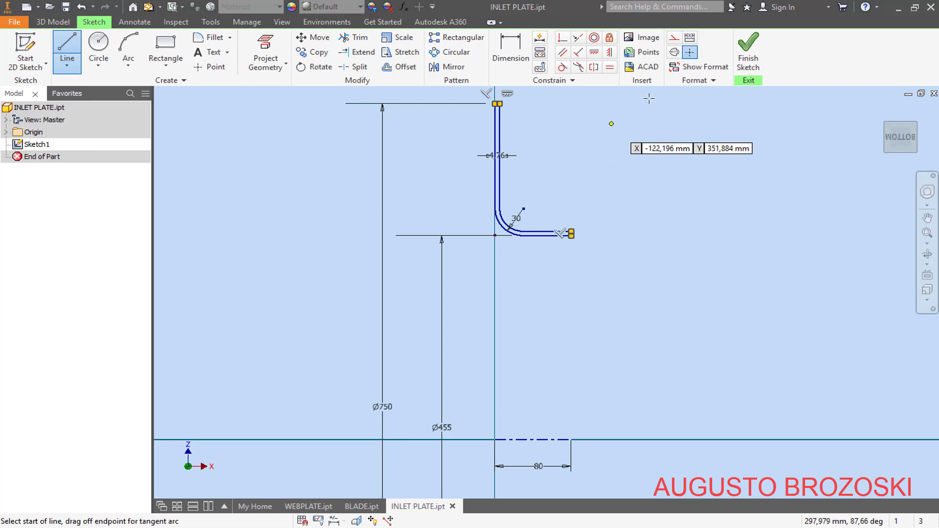
Finish the sketch and revolve the closed profile with full extents around the centerline, producing the solid inlet plate
click(748, 53)
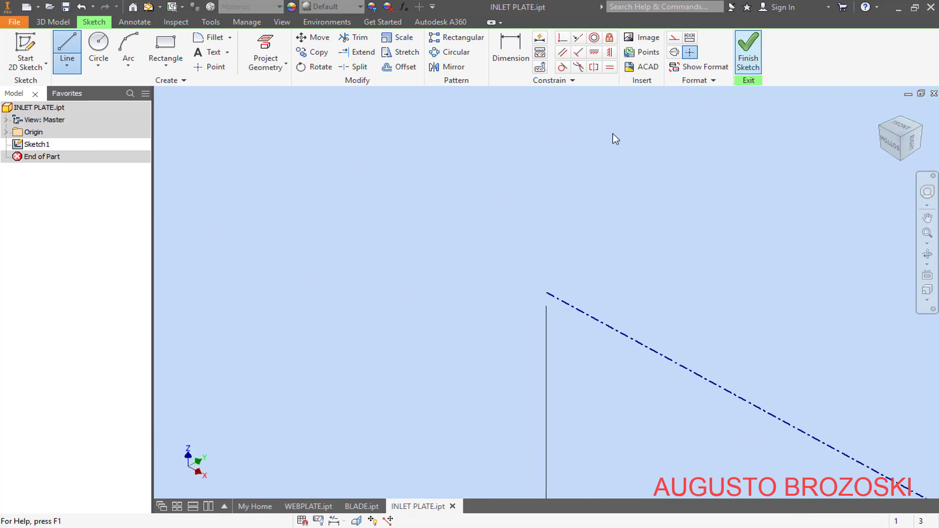
click(882, 109)
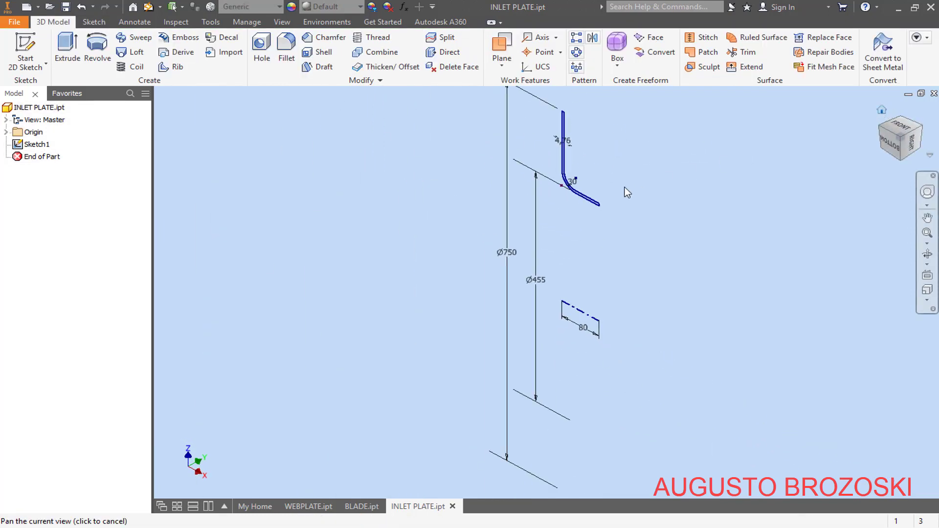
click(97, 55)
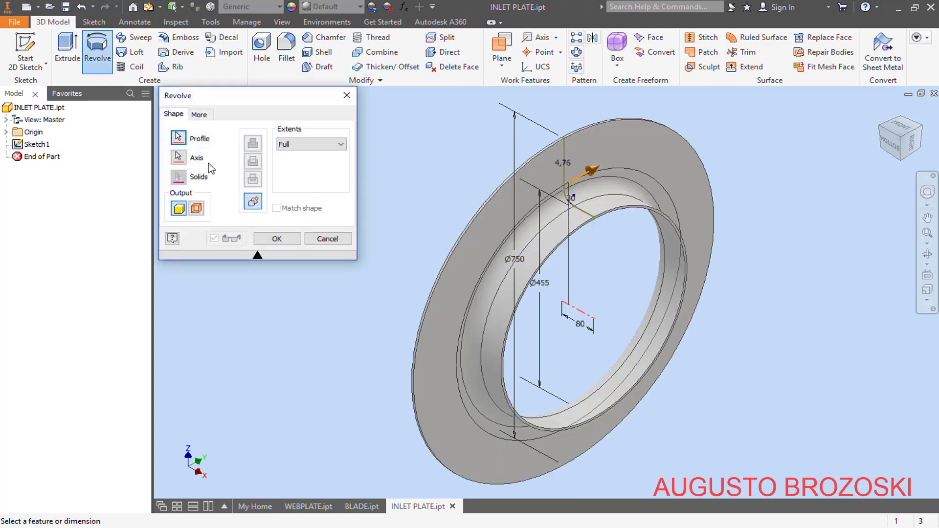
click(277, 239)
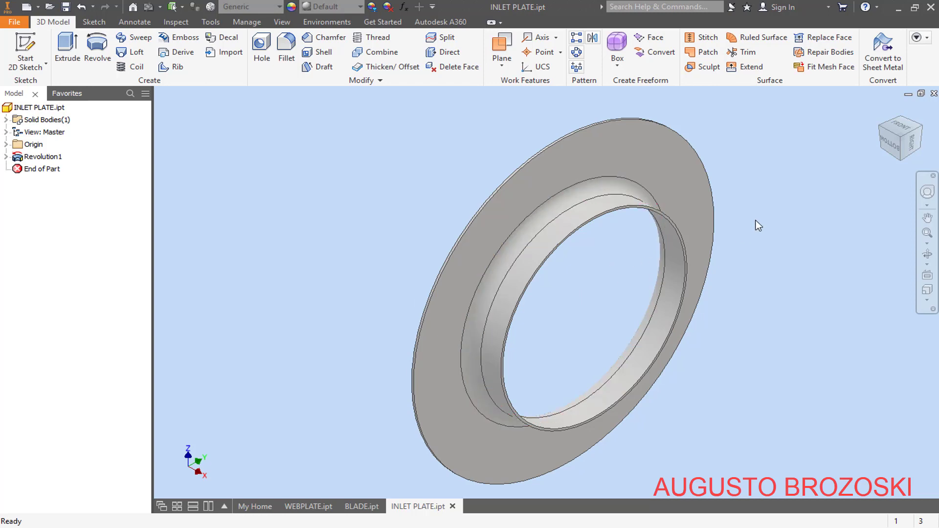
click(882, 116)
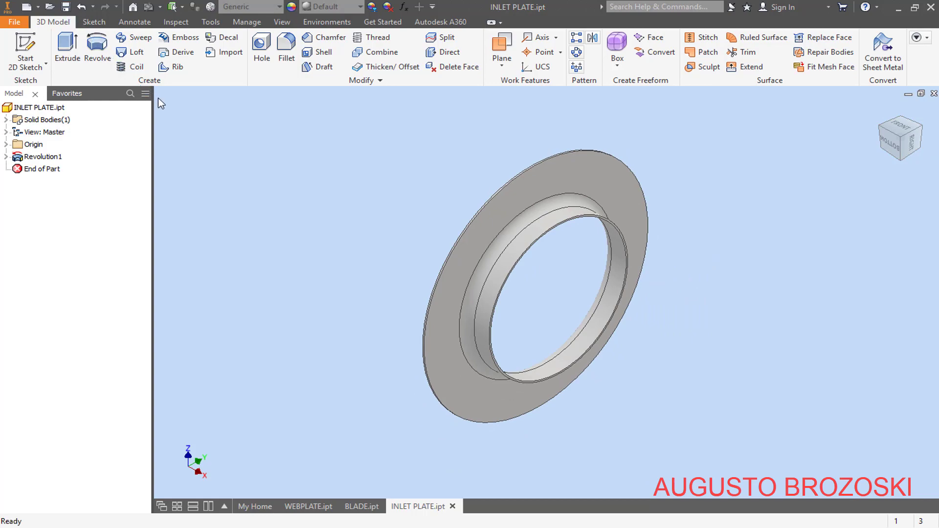
Check the parts list in the impeller PDF, create a new Standard (mm).ipt part and save it as HUB PLATE
click(403, 520)
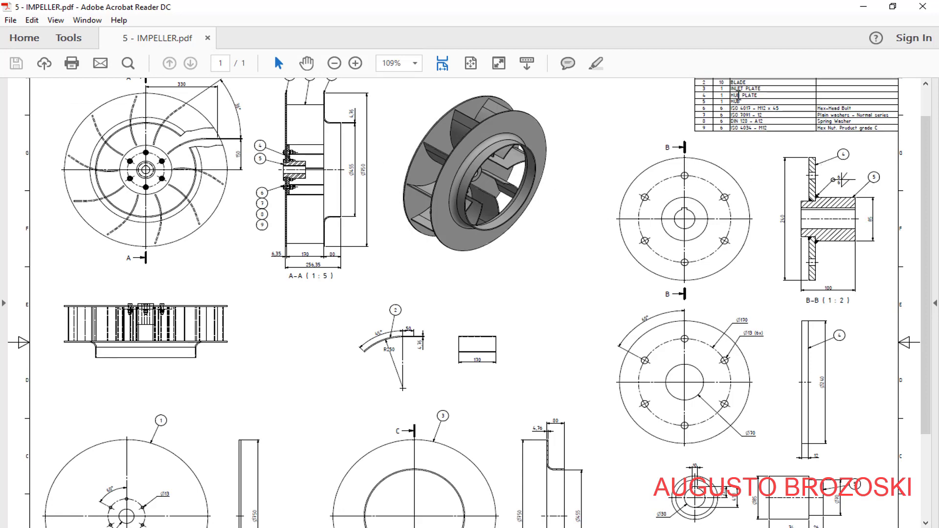
scroll(714, 320, down, 3)
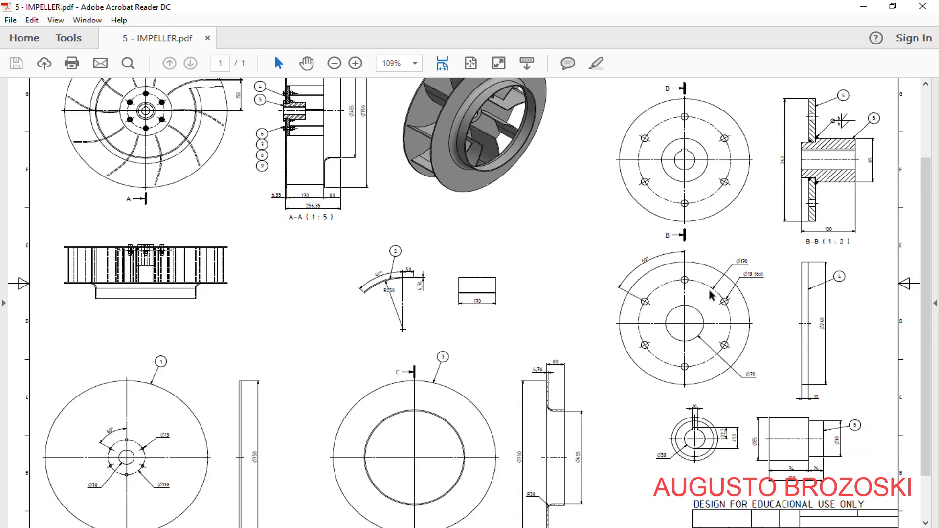
click(860, 9)
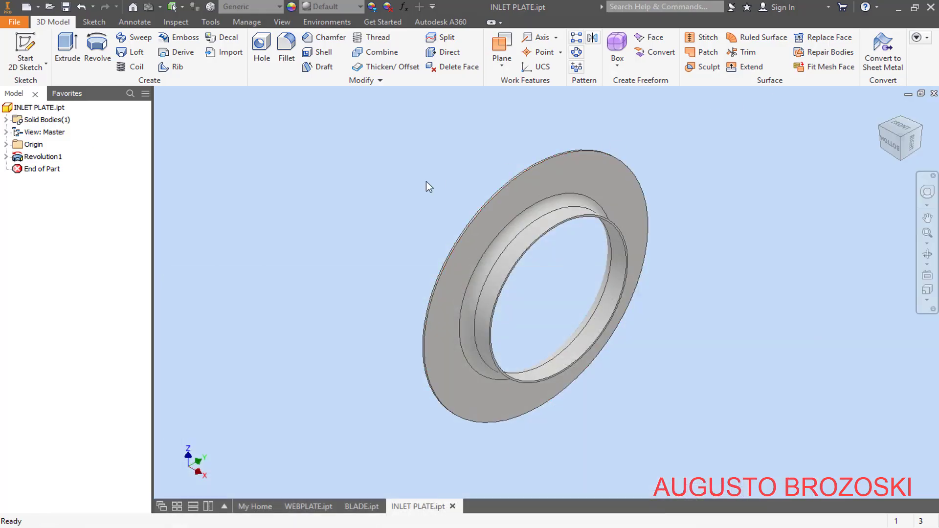
click(26, 6)
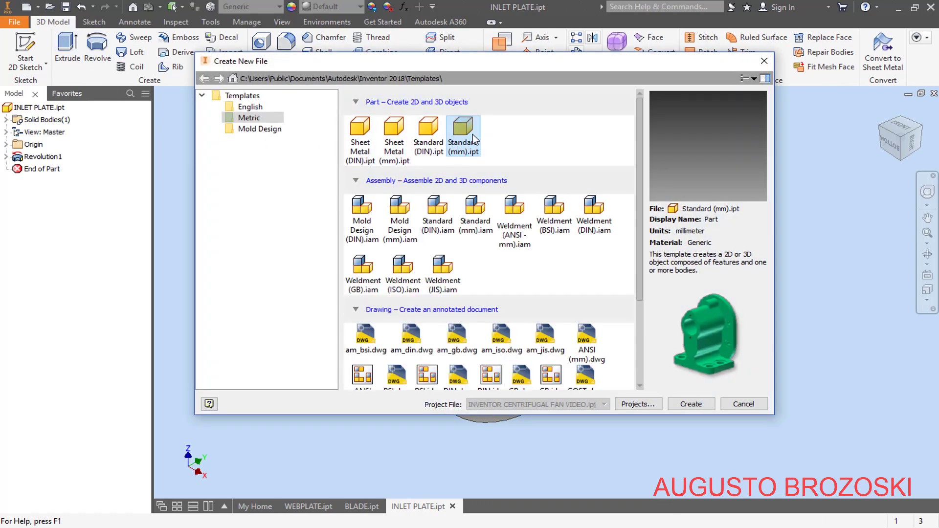
click(688, 404)
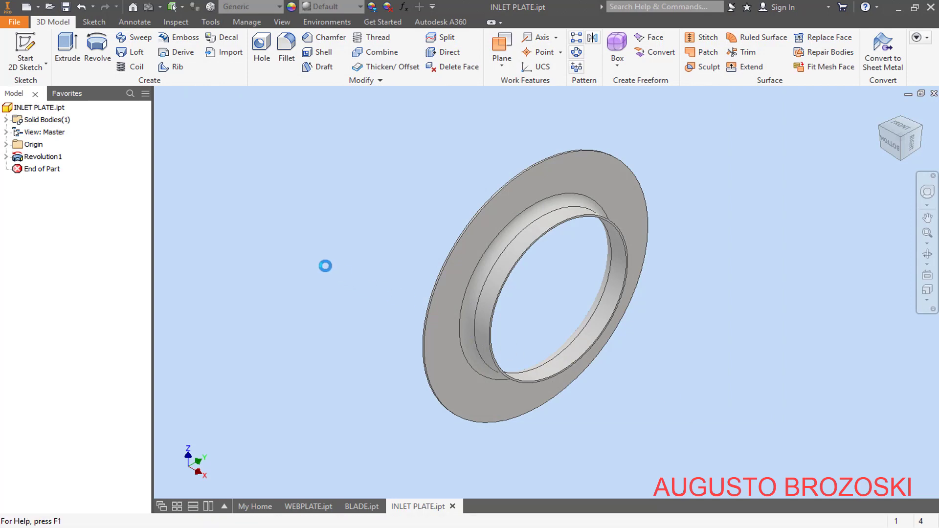
click(66, 7)
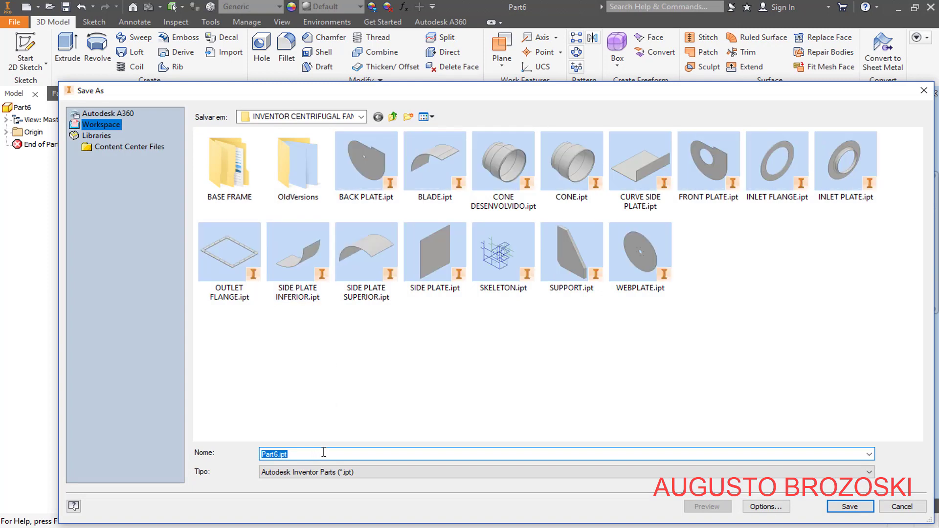
text(HUB PLATE)
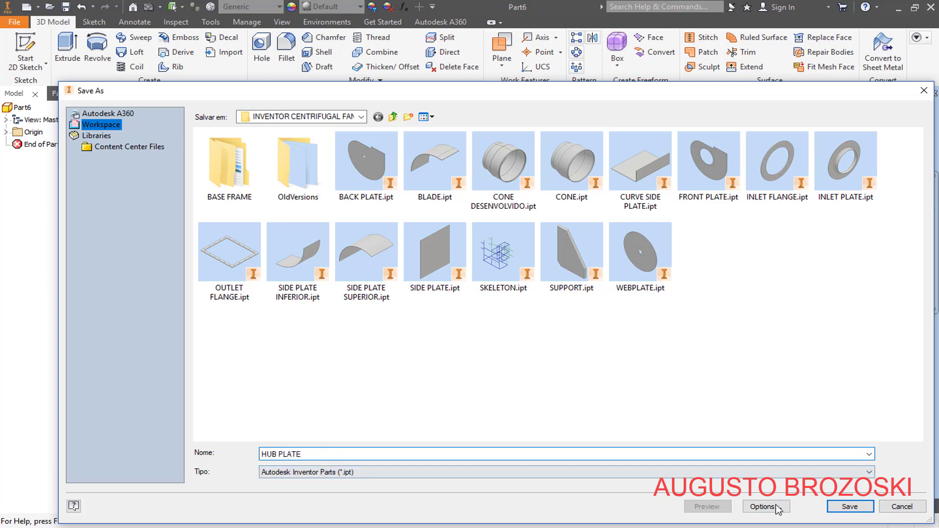
click(850, 507)
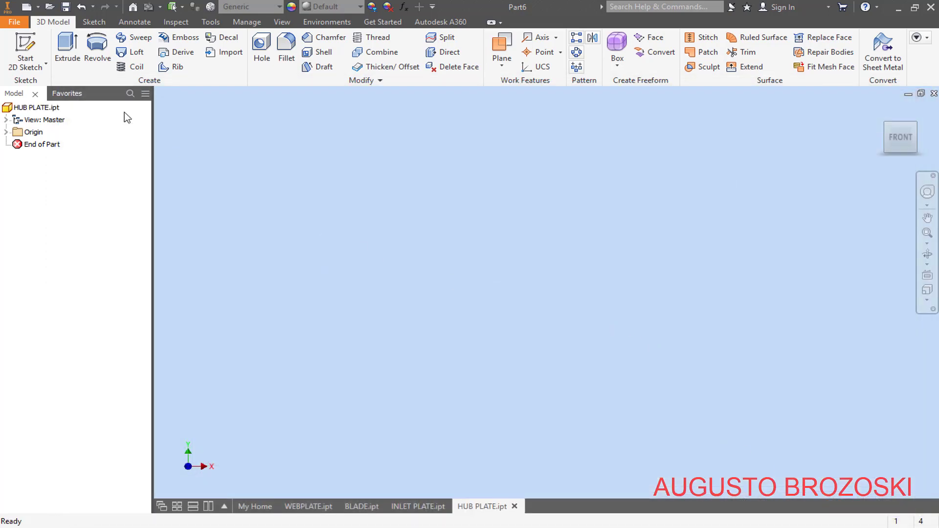
Start a 2D sketch on the XZ origin plane of the new part
click(41, 47)
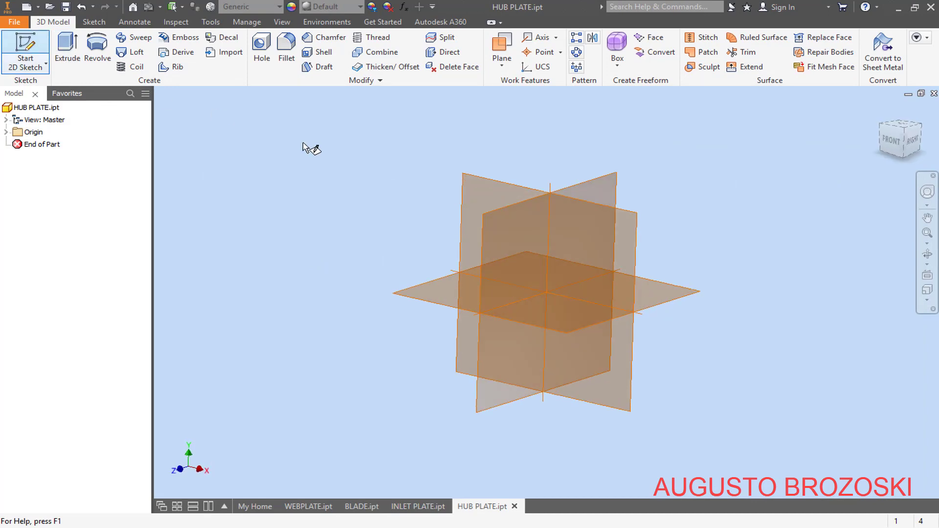
click(883, 112)
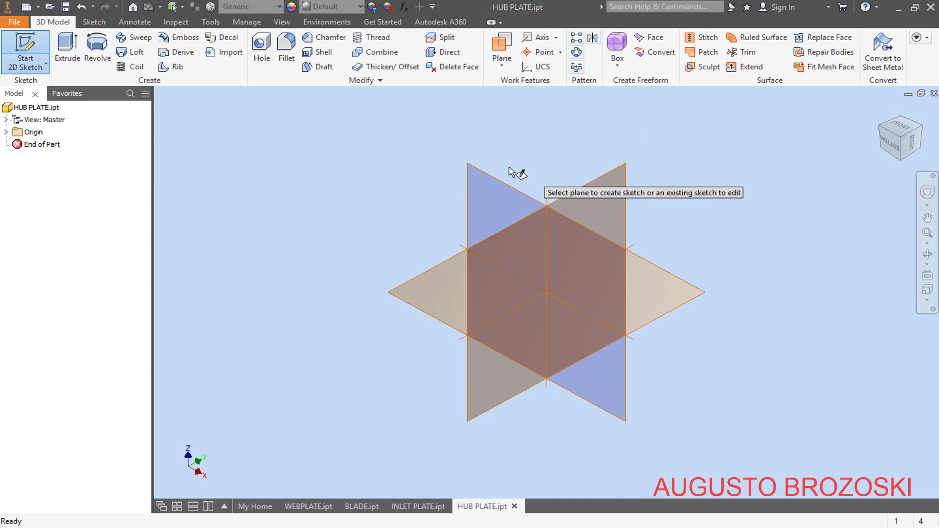
click(499, 182)
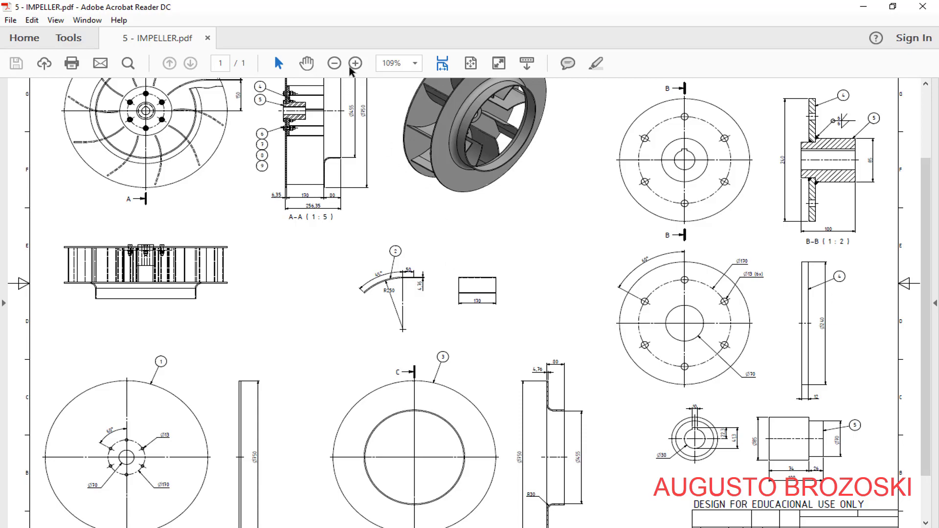
Check the hub plate views in the impeller PDF and sketch two concentric circles at the origin, about 14 mm and 29 mm in diameter
click(355, 64)
click(356, 63)
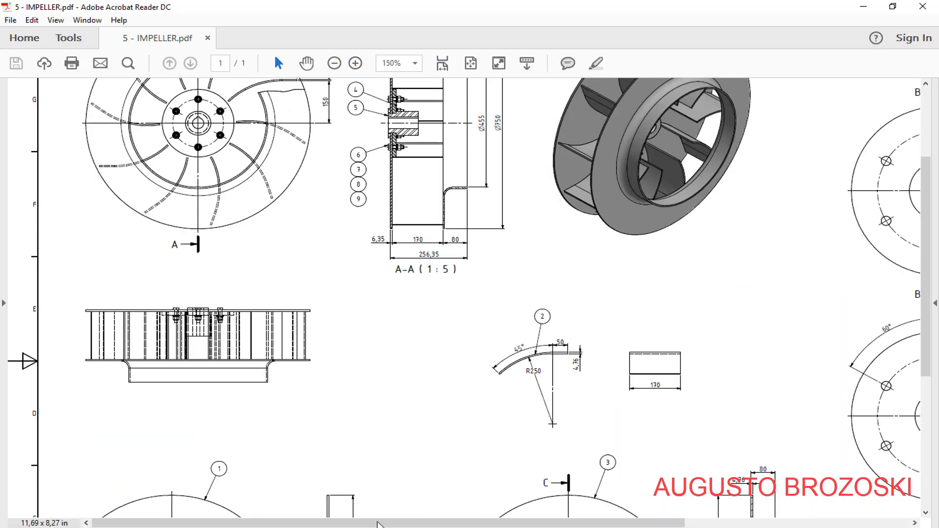
drag(377, 524, 601, 524)
scroll(663, 413, down, 5)
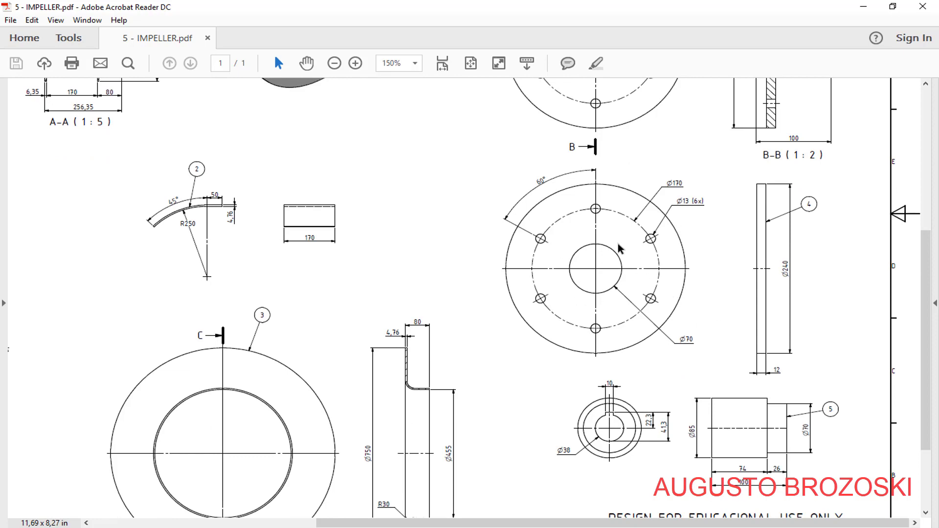
click(863, 7)
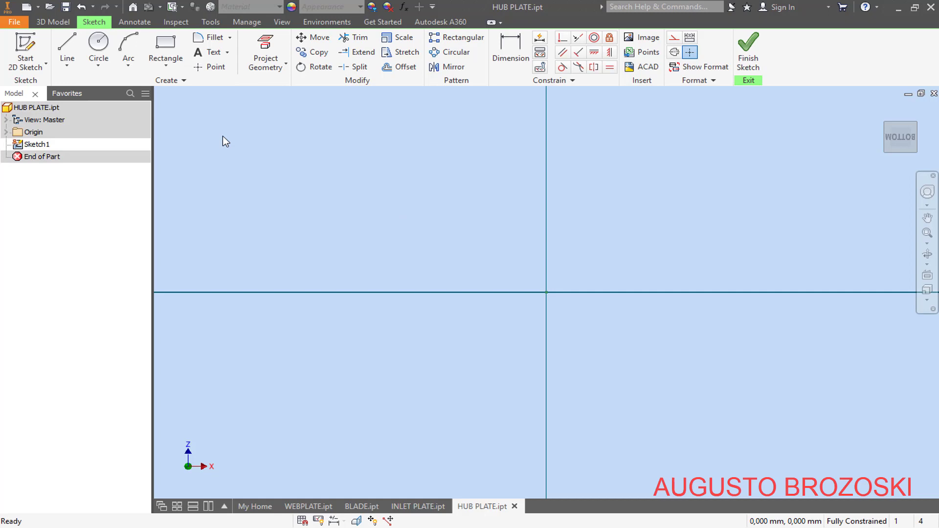
click(99, 46)
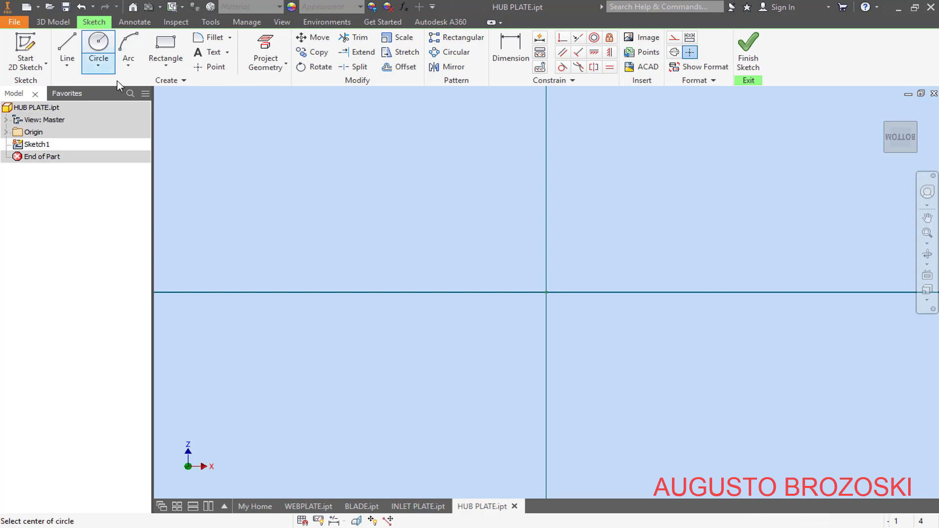
click(546, 292)
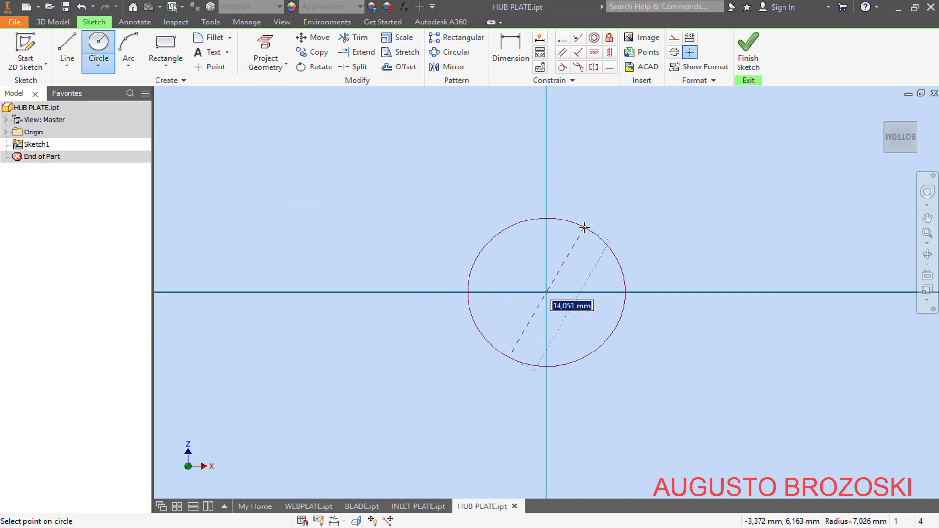
click(583, 227)
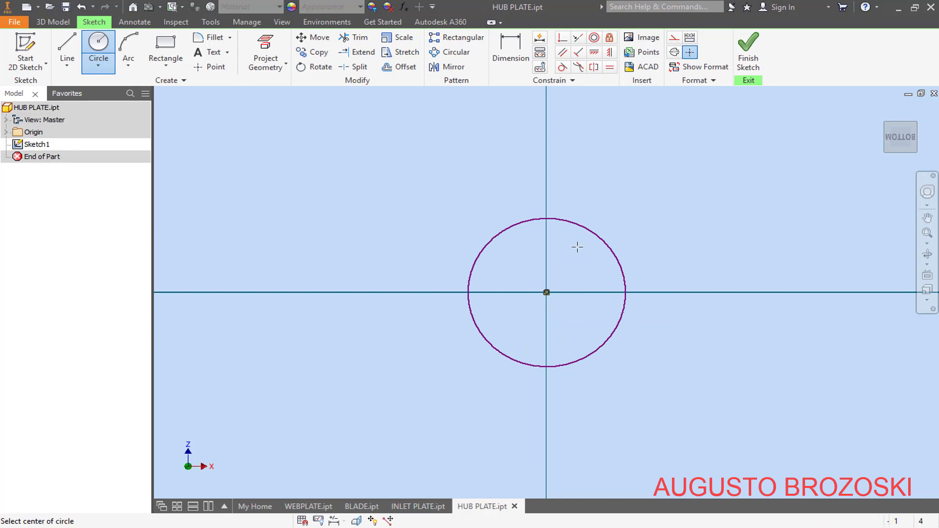
click(546, 292)
click(641, 169)
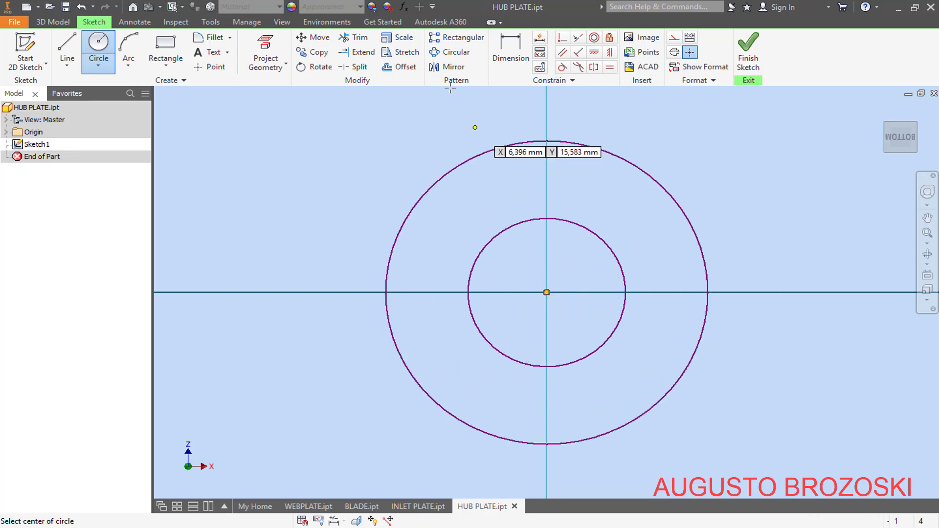
Dimension the outer circle's diameter as 240 mm and the inner circle's diameter as 70 mm
click(506, 52)
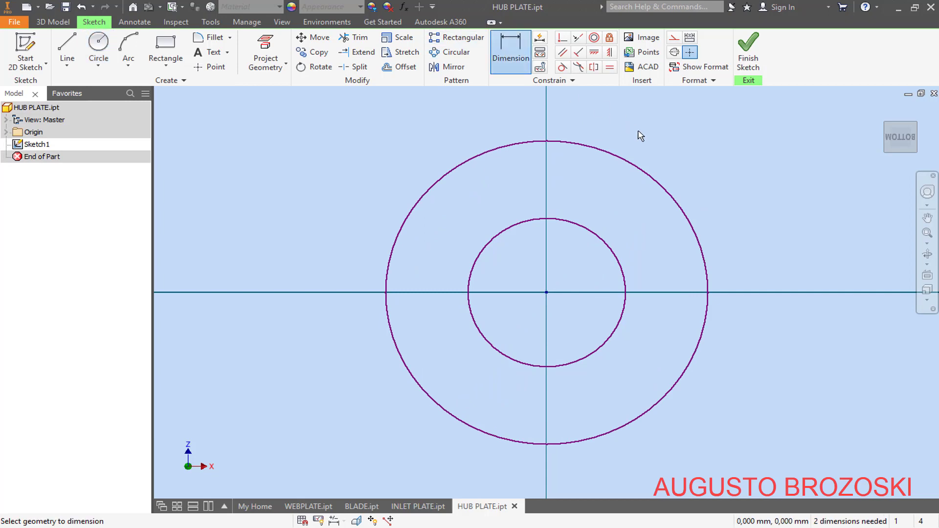
click(654, 184)
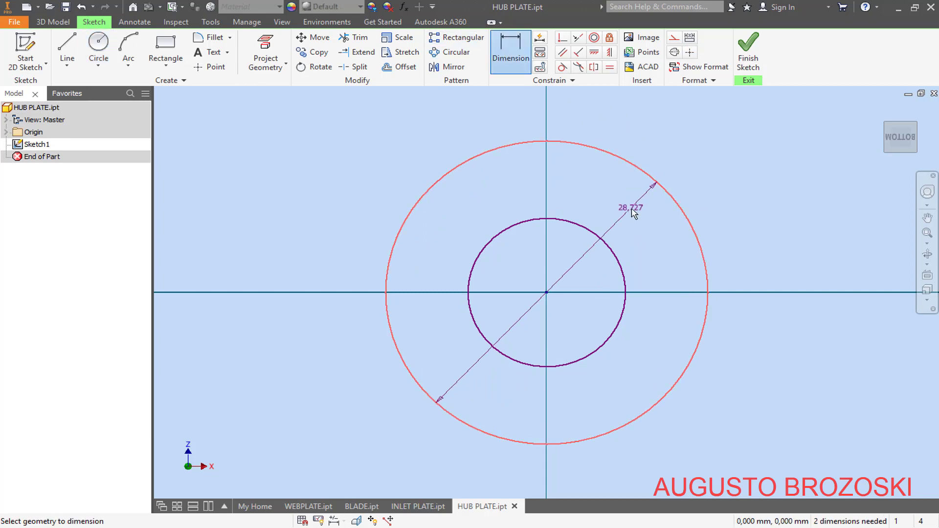
click(632, 209)
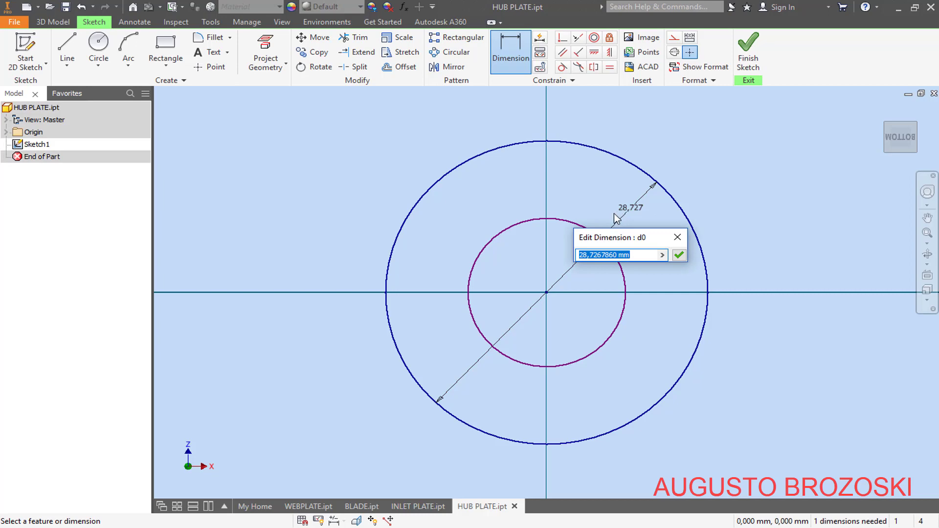
text(240)
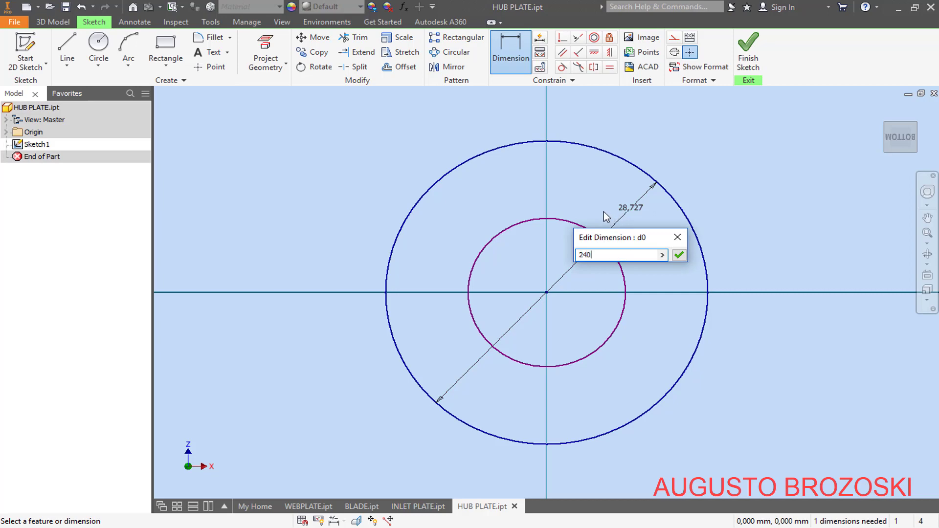
key(Return)
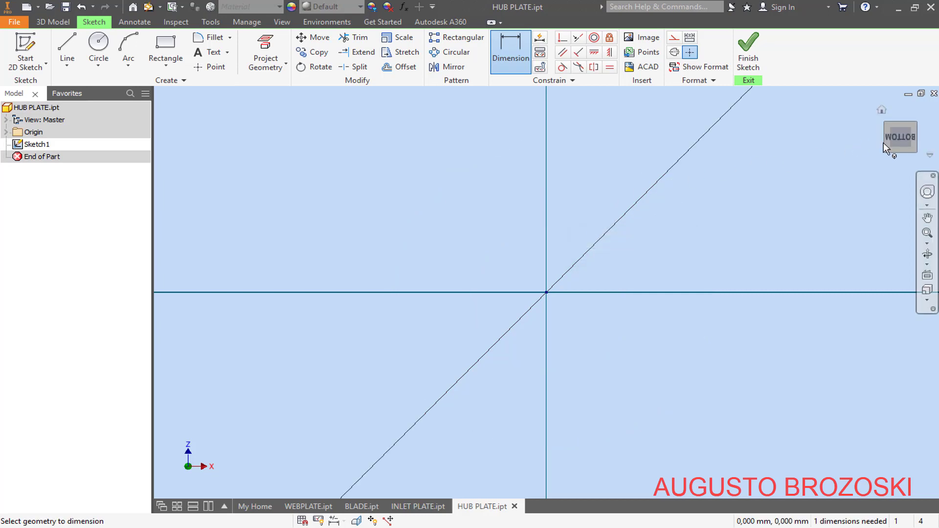
click(895, 137)
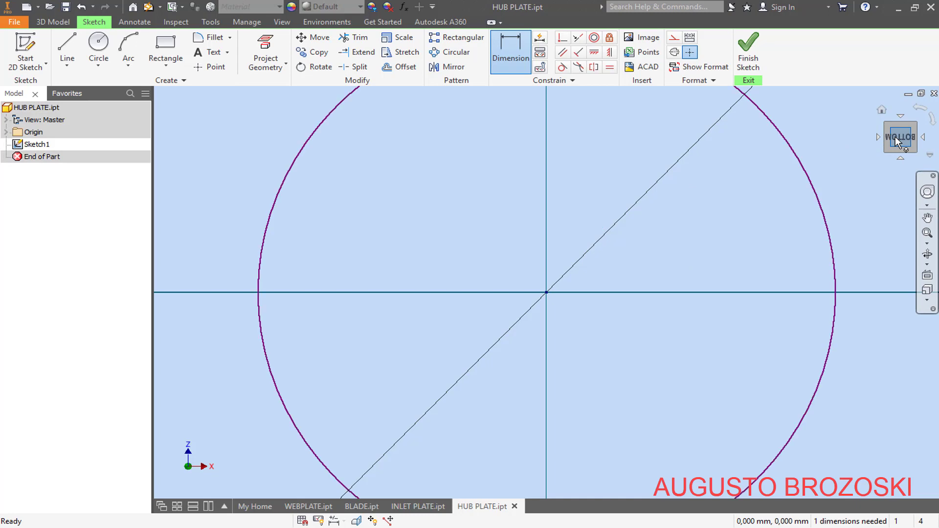
click(590, 244)
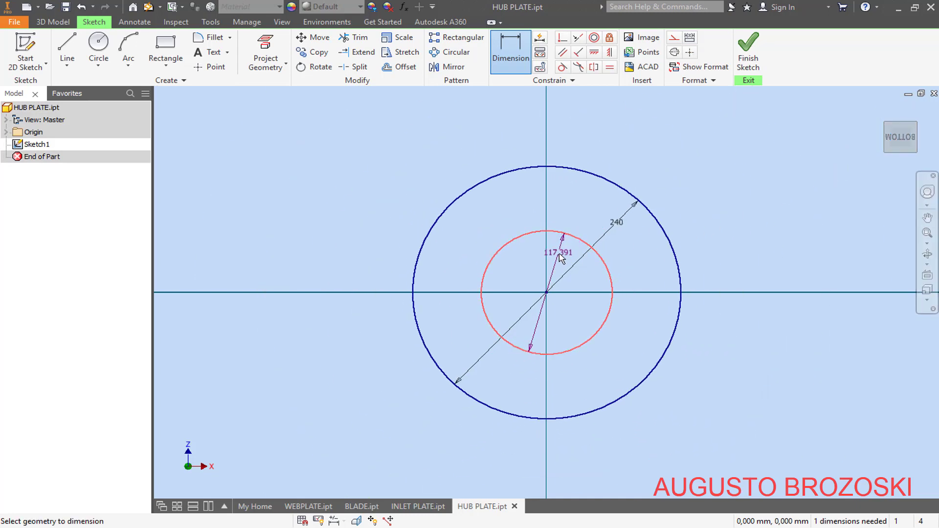
click(560, 255)
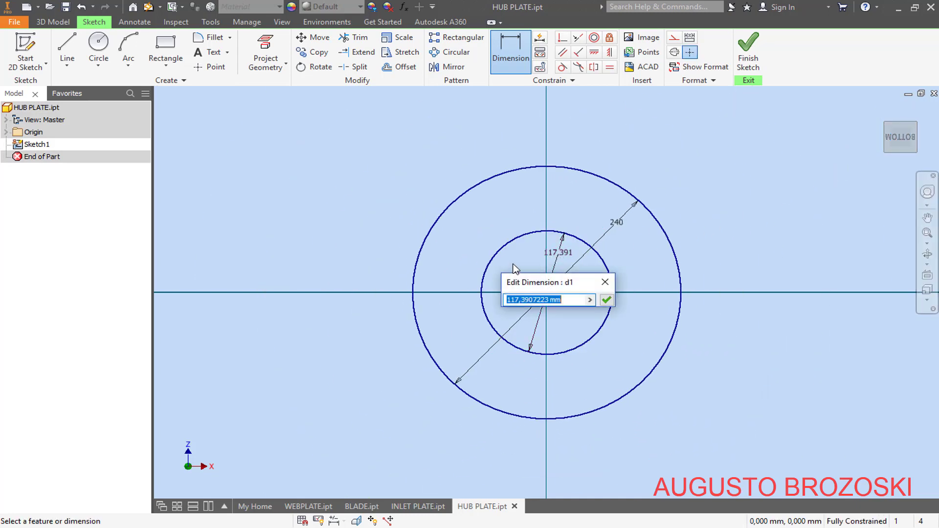
text(70)
key(Return)
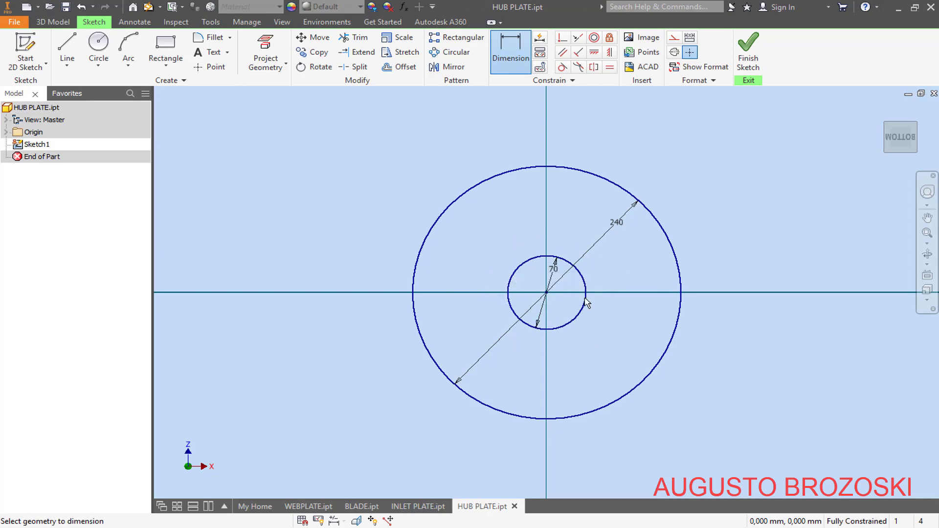
Finish the sketch, extrude the ring profile by the 12 mm thickness given in the impeller PDF, and save the part
click(748, 55)
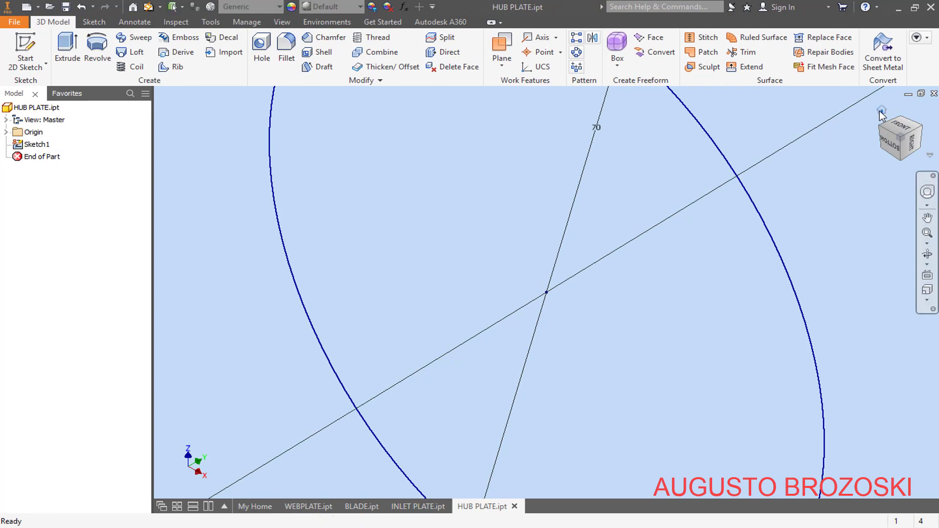
click(67, 51)
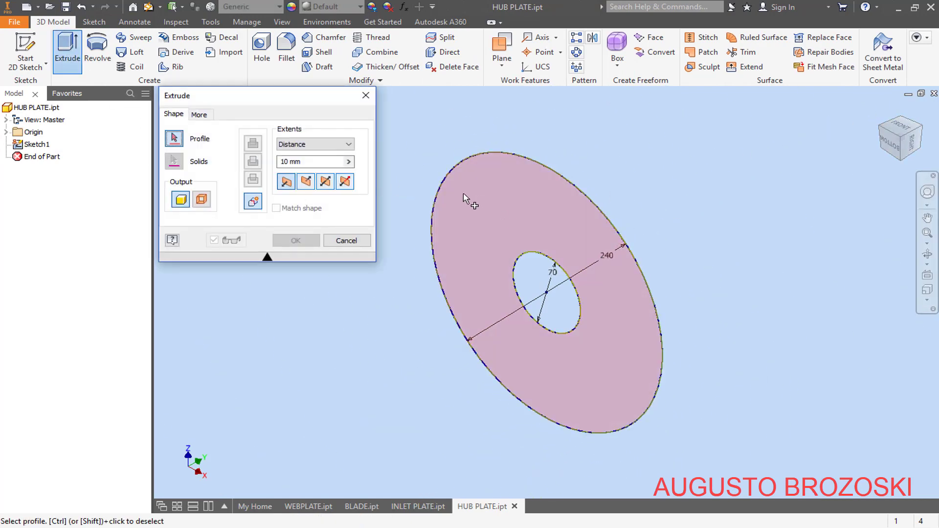
click(492, 201)
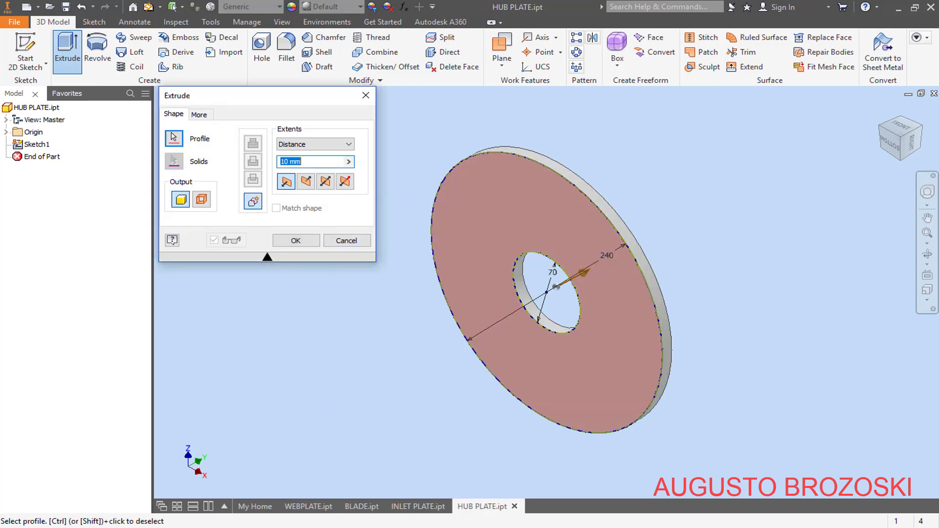
key(alt+Tab)
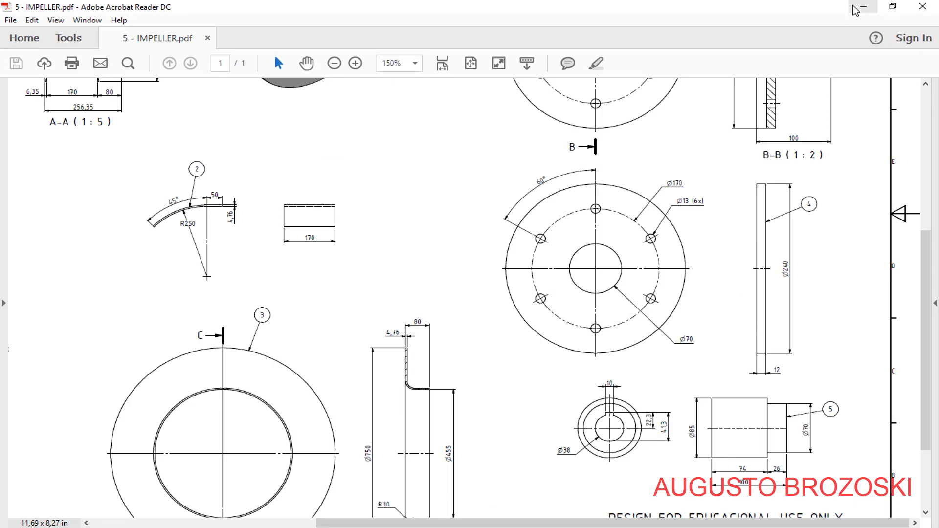
key(alt+Tab)
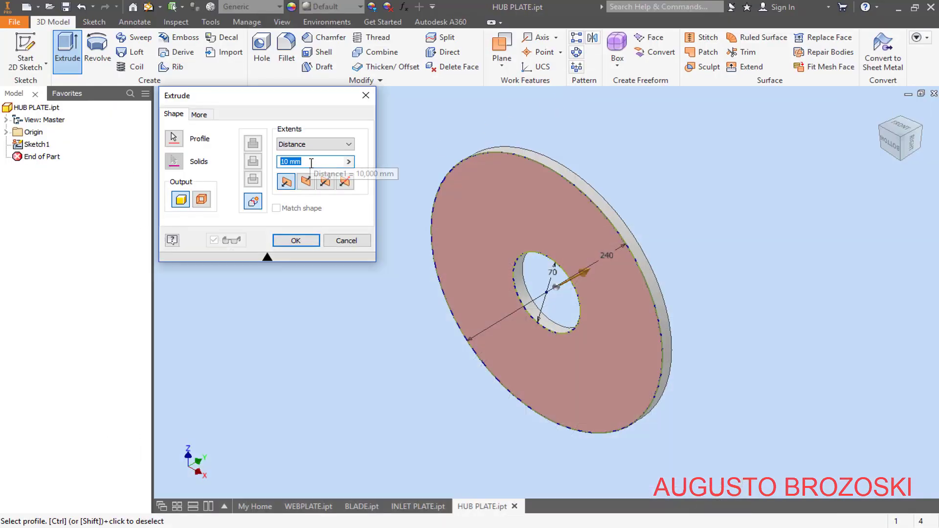
text(12)
click(296, 241)
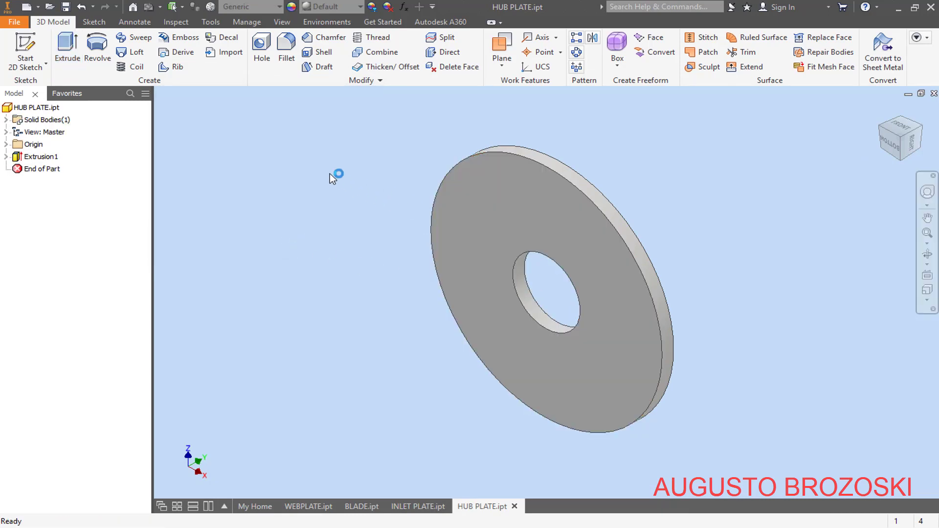
click(66, 8)
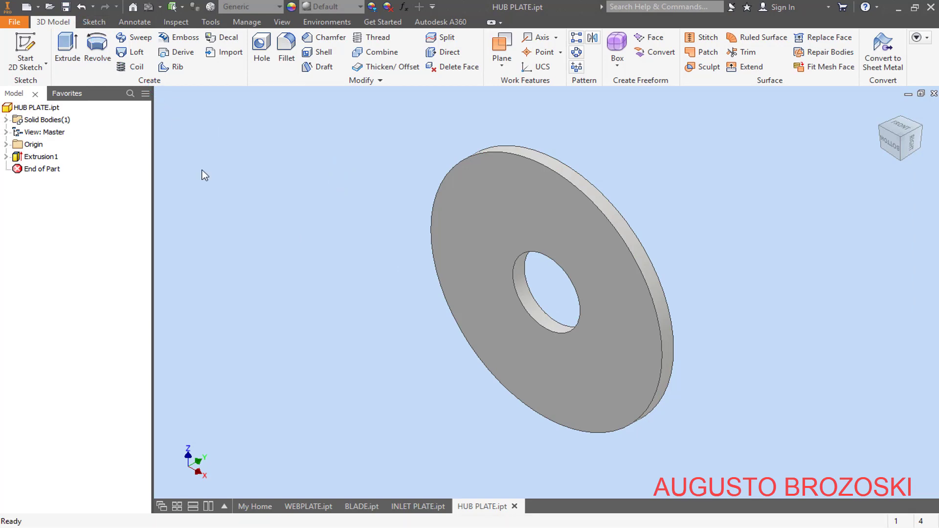
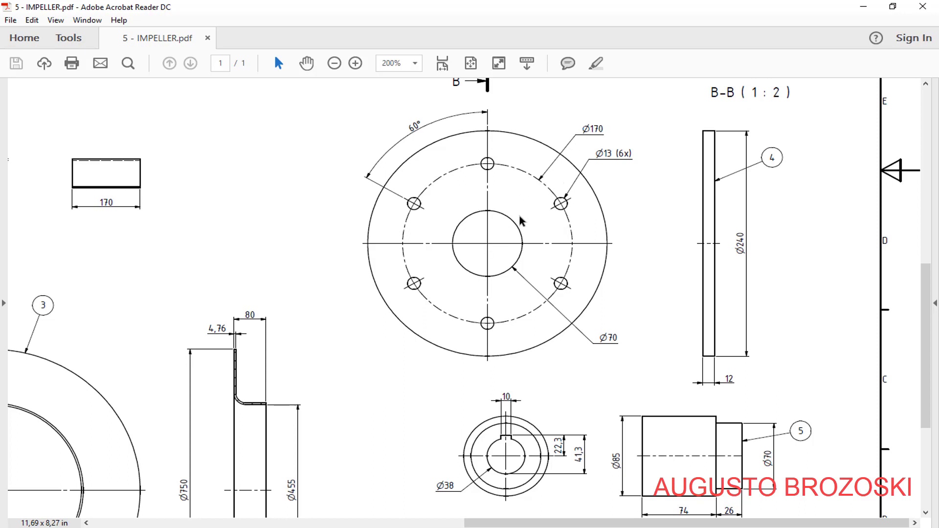
Start a sketch on the plate's flat front face and place a point about 84 mm straight above the centre
click(863, 9)
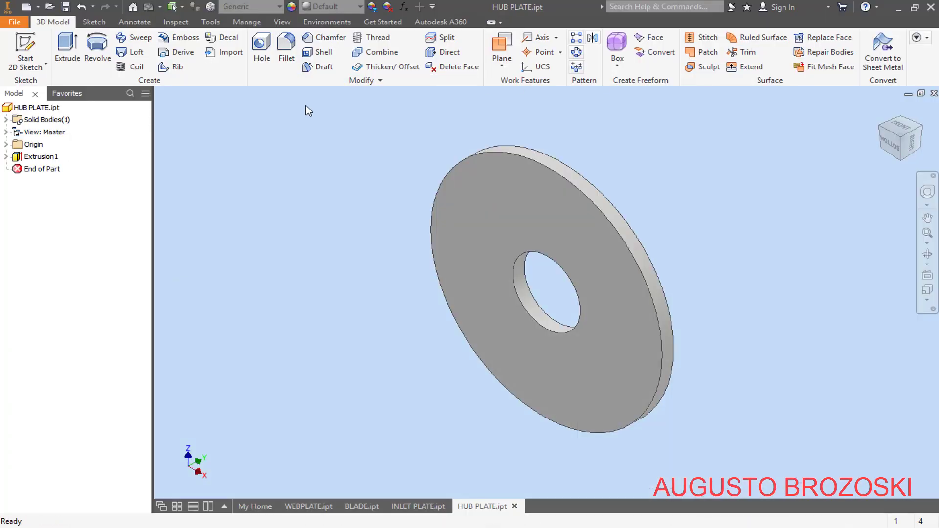
click(26, 49)
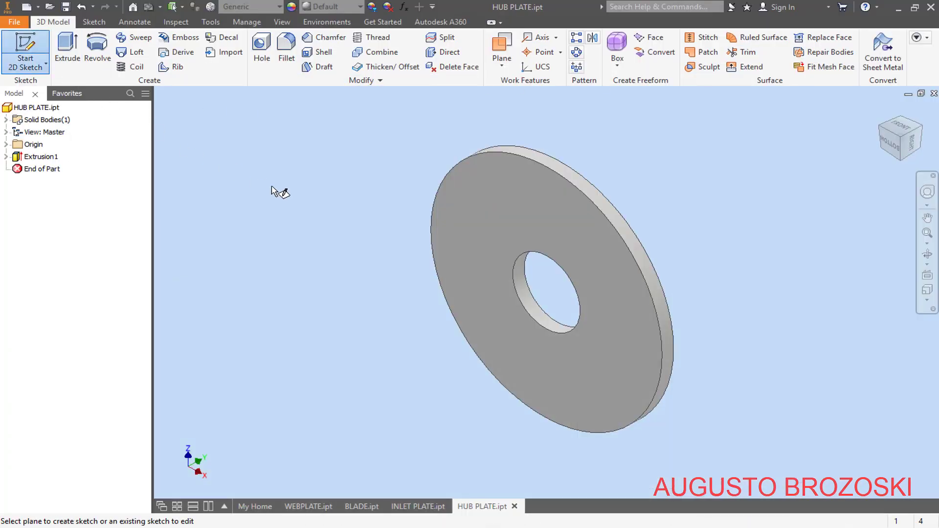
click(493, 210)
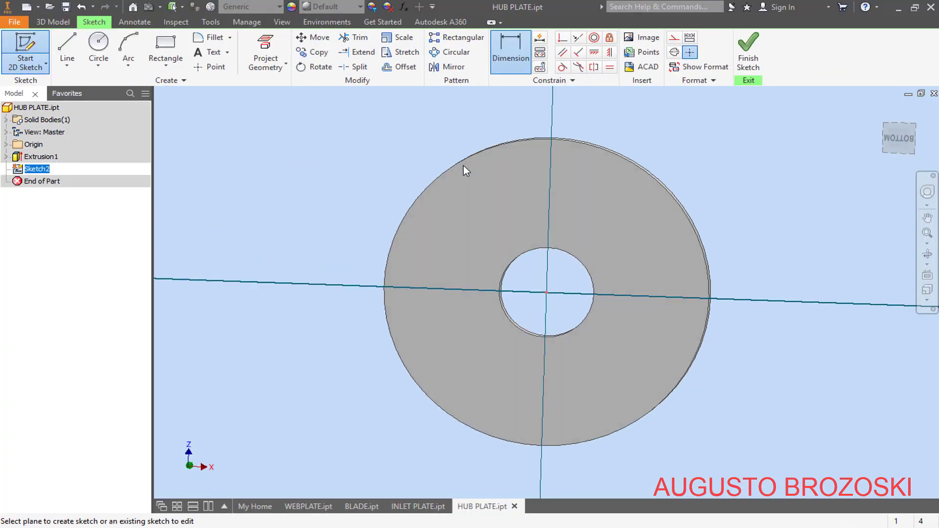
click(210, 66)
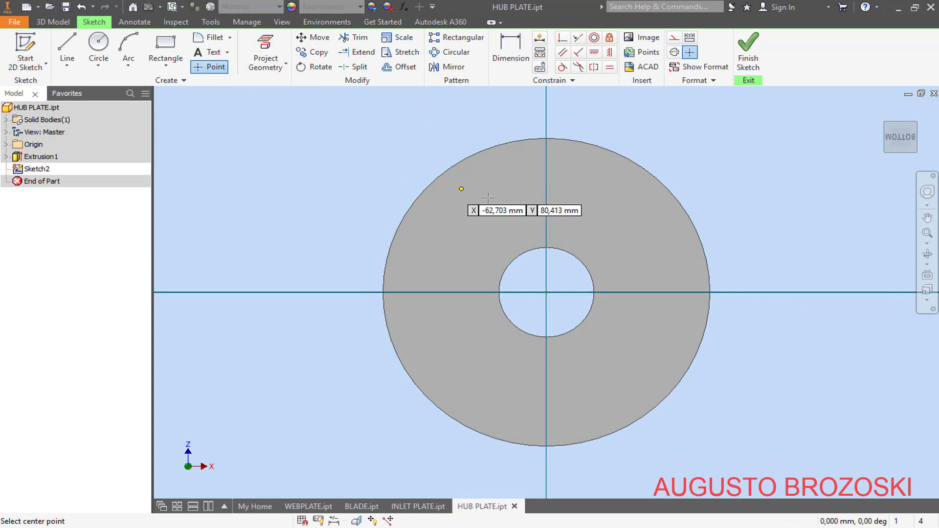
click(546, 184)
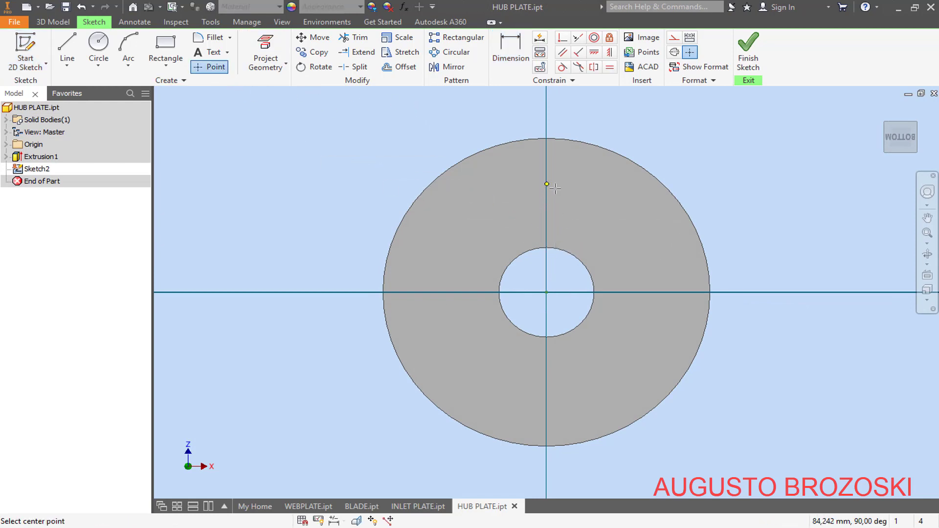
key(Escape)
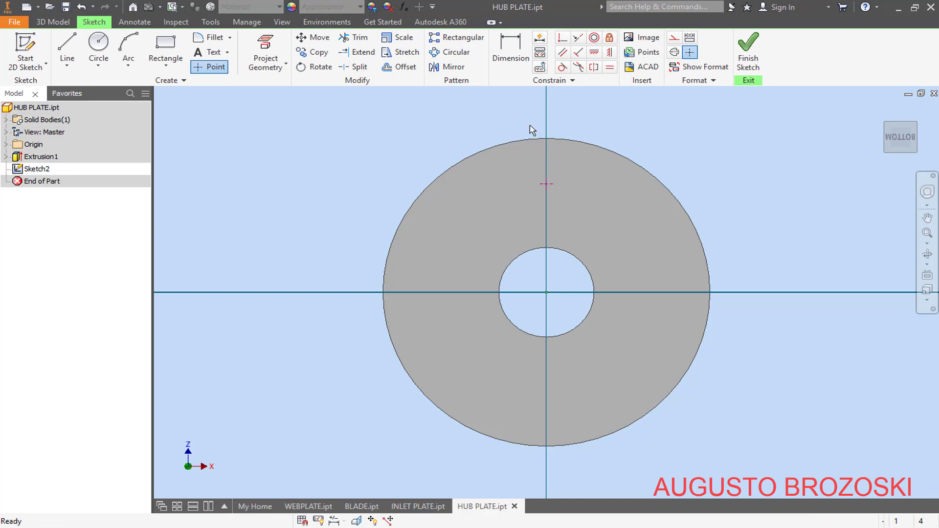
Dimension the vertical distance from the plate's centre to the sketch point as 85 mm
click(515, 42)
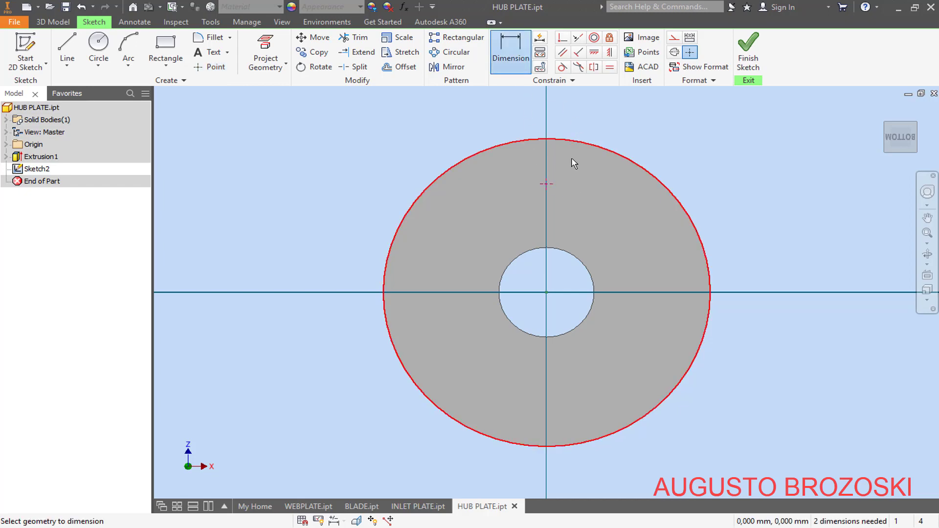
click(547, 185)
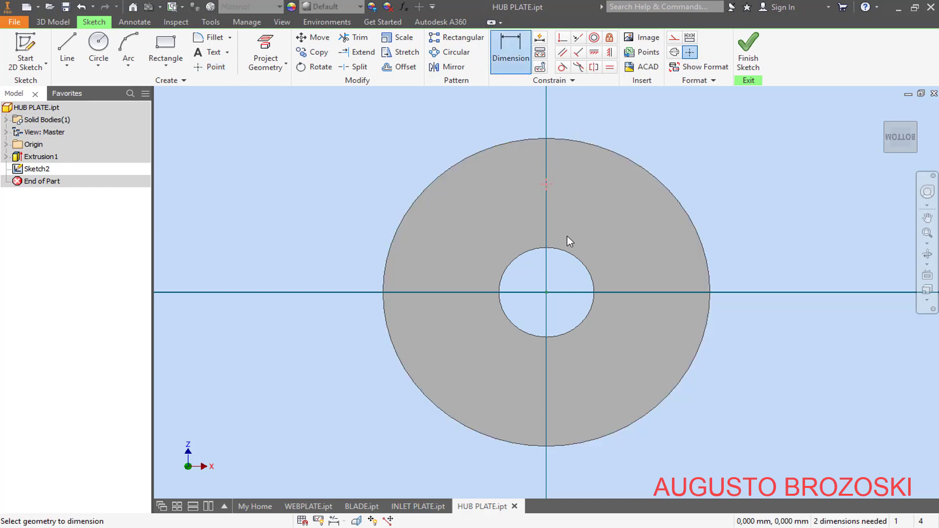
click(547, 293)
click(614, 241)
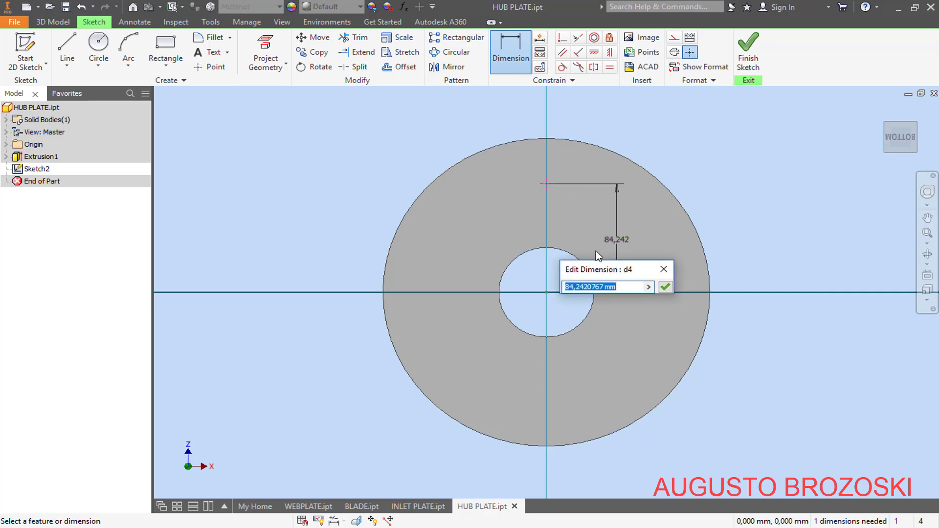
text(85)
key(Return)
key(Escape)
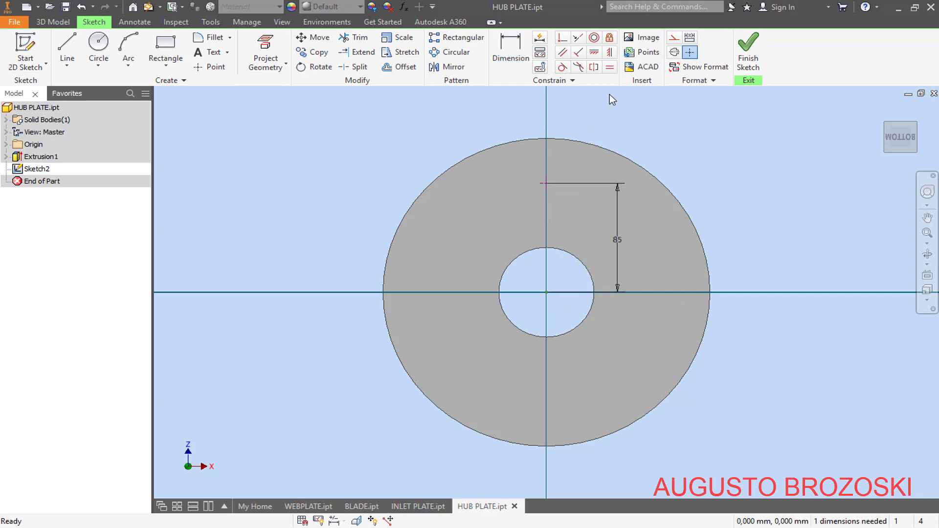
Constrain the sketch point vertically in line with the plate's centre and finish the sketch
click(609, 52)
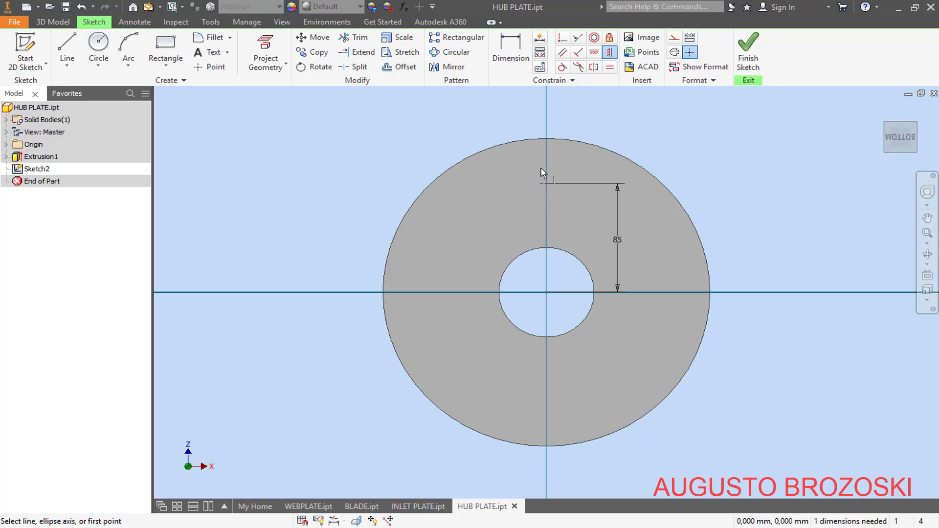
click(545, 183)
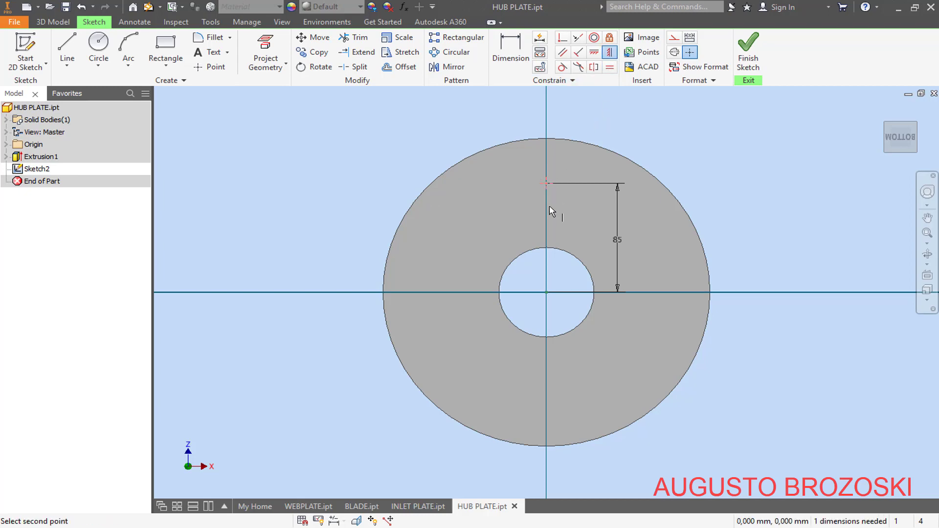
click(546, 293)
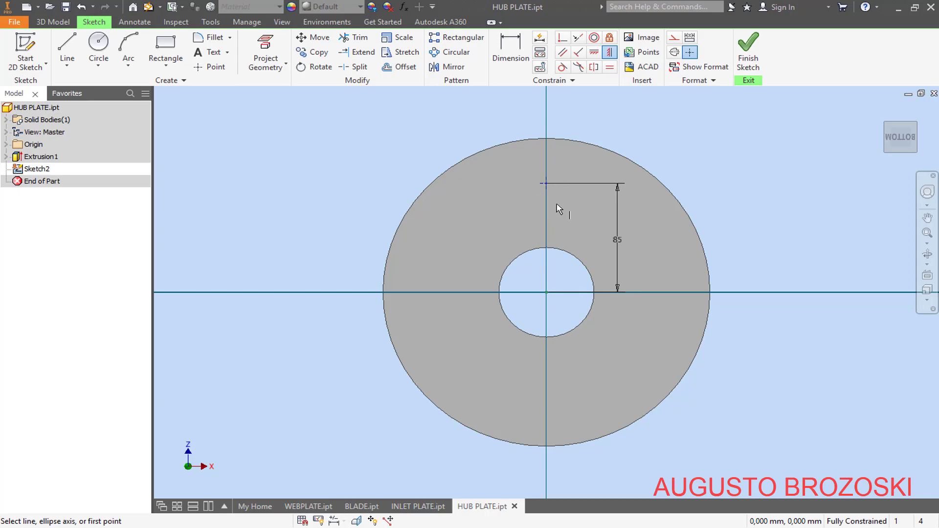
click(747, 62)
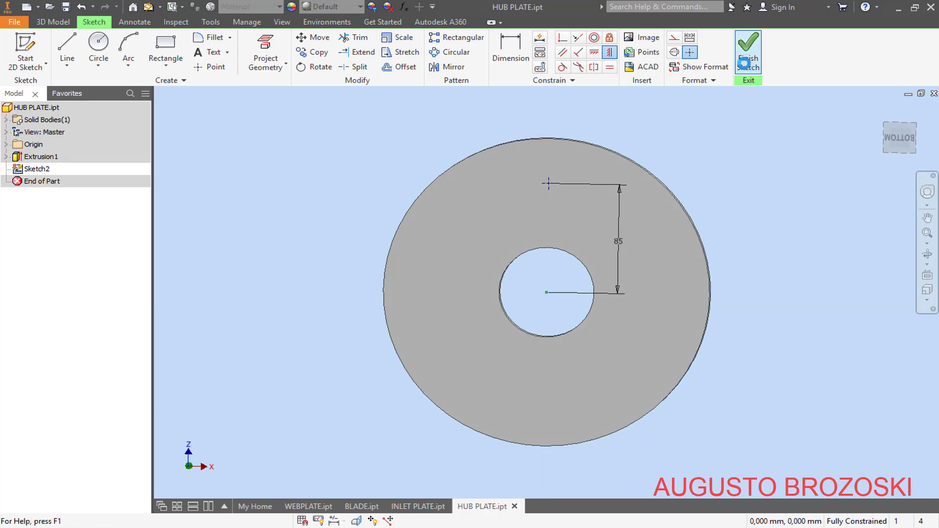
Create a through-all clearance hole at the sketch point for an Ansi Metric M Profile Hex Head Bolt, size M12, with Close fit
click(265, 46)
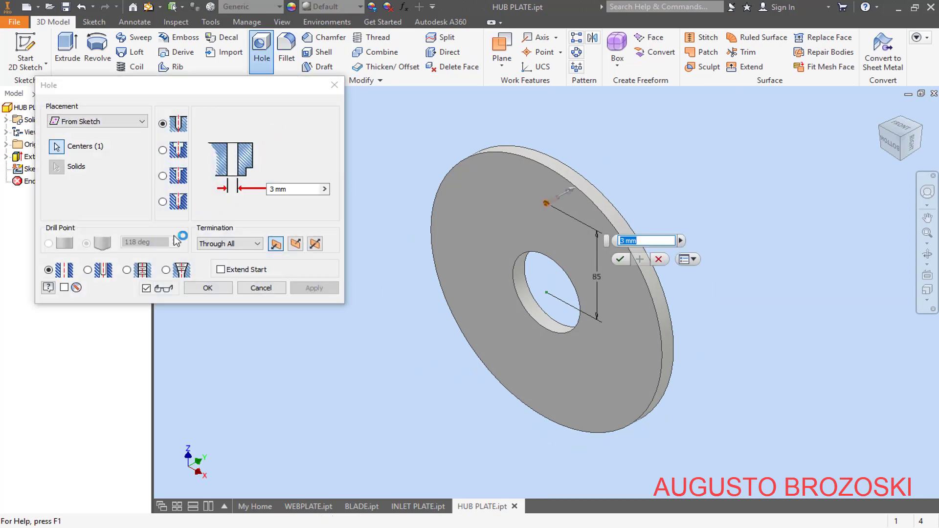
click(88, 270)
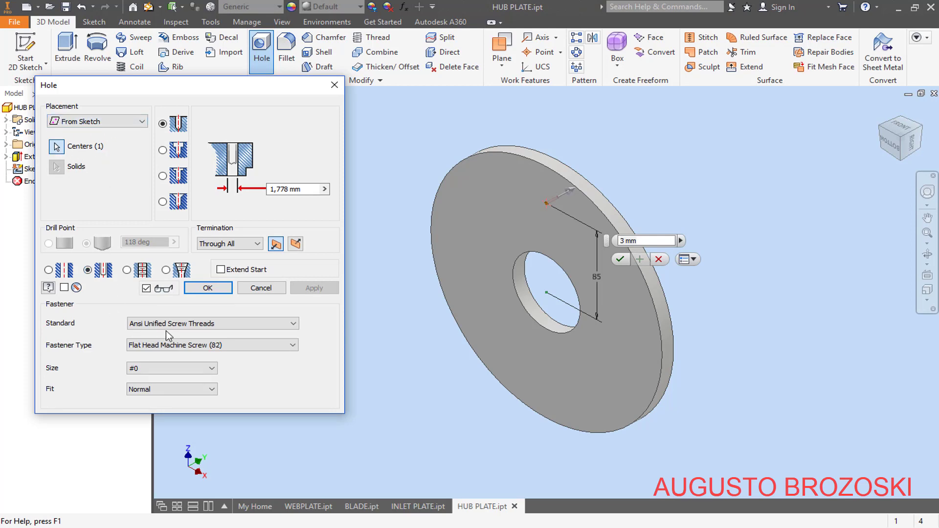
click(282, 325)
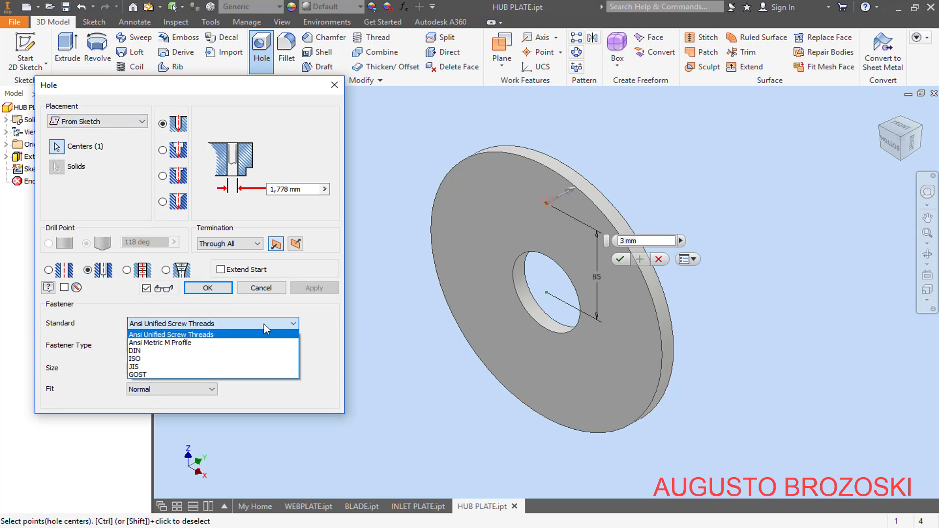
click(208, 344)
click(277, 347)
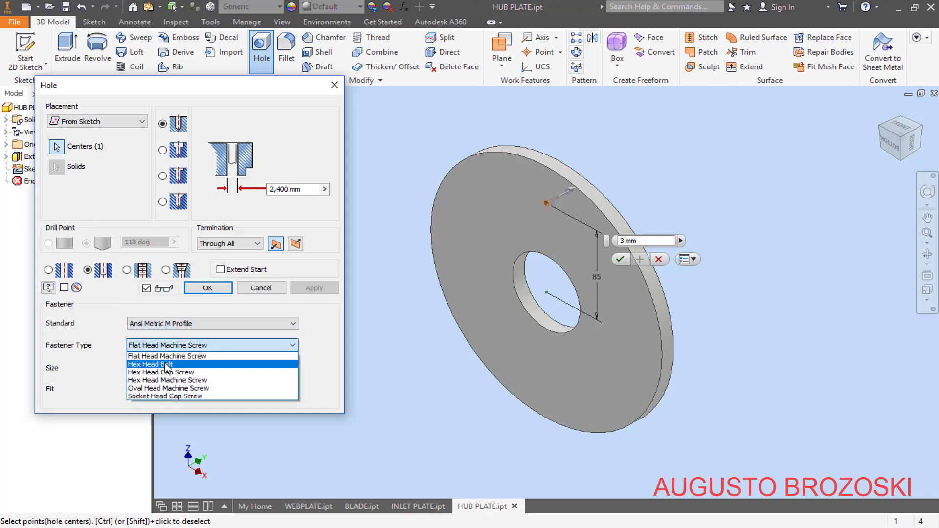
click(157, 366)
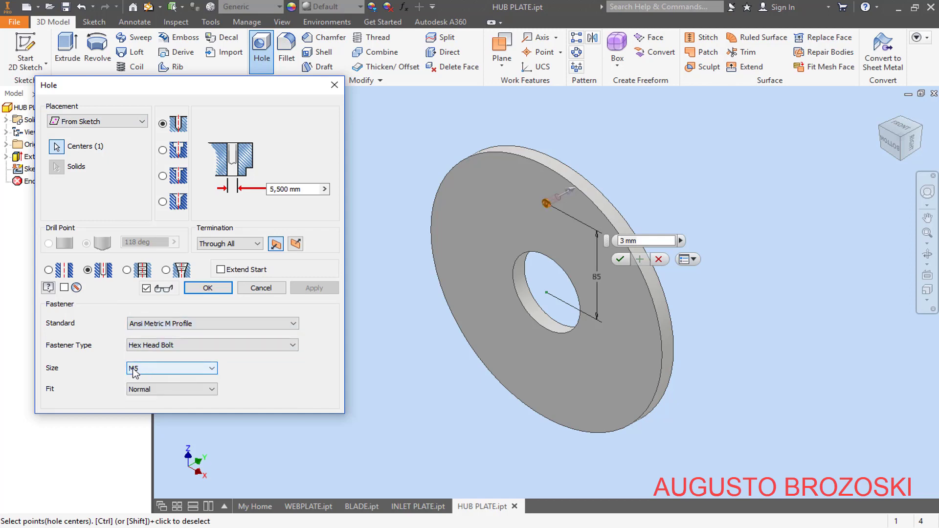
click(179, 371)
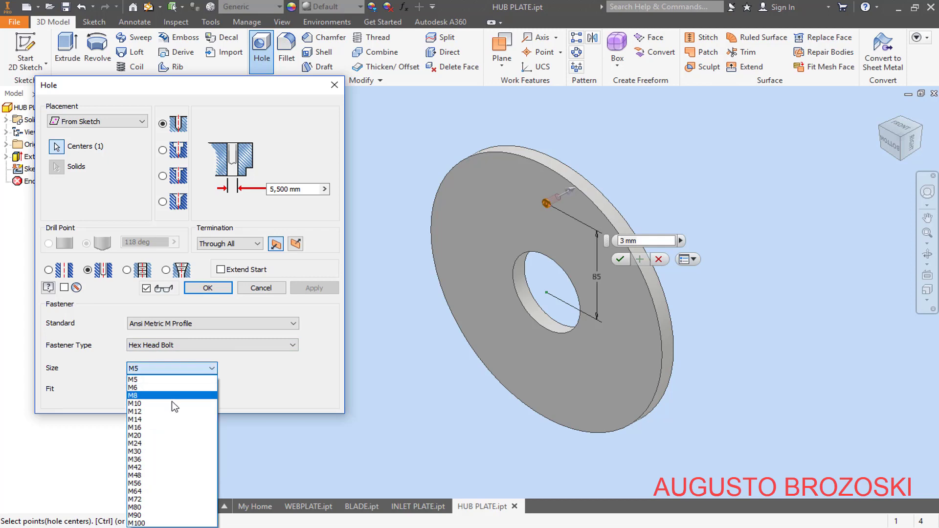
click(190, 405)
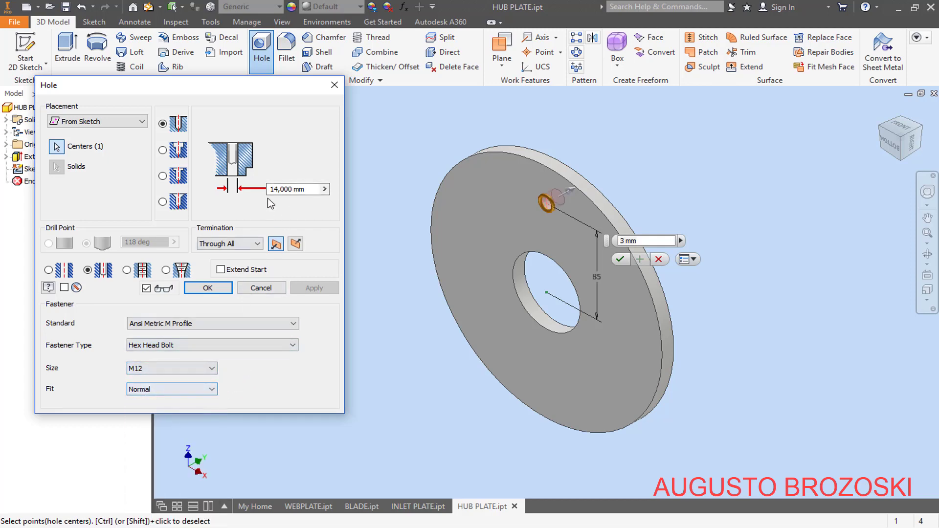
click(188, 388)
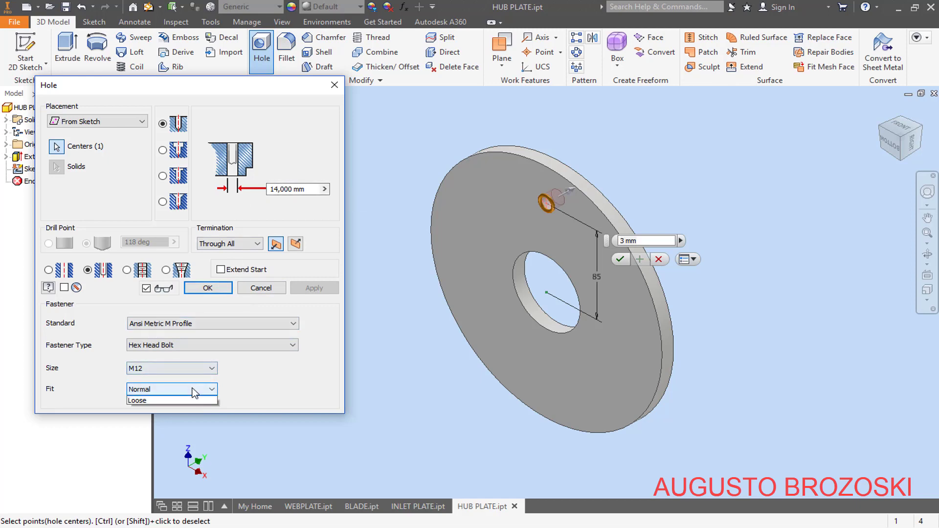
click(163, 399)
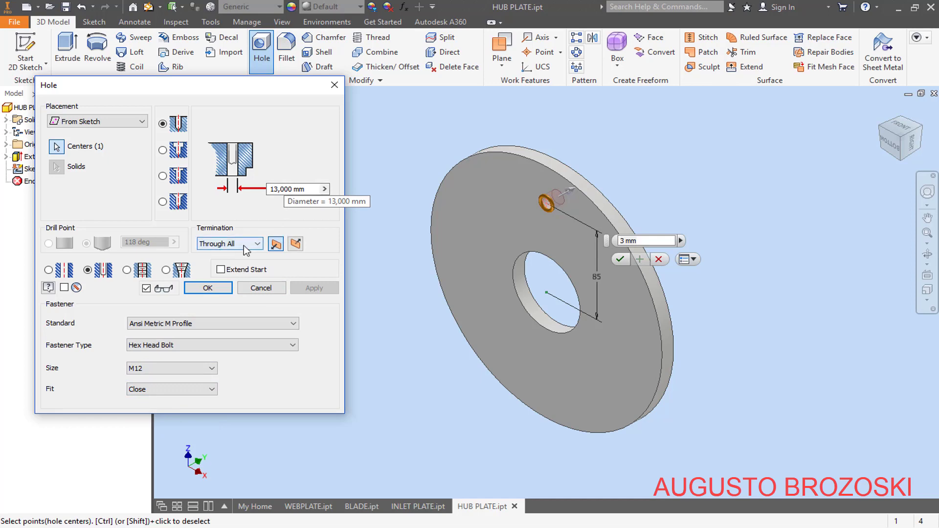
click(211, 289)
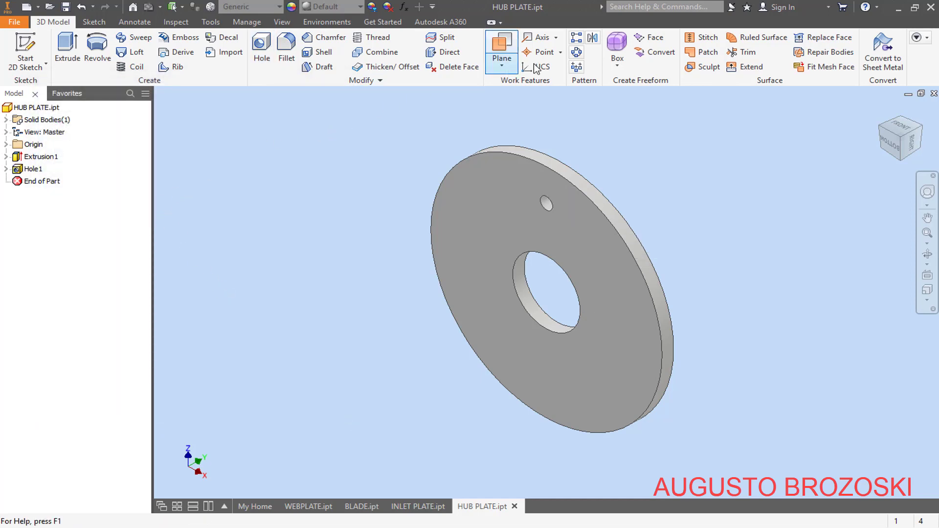
Create a circular pattern of the bolt hole around the Y axis with 6 occurrences over 360 degrees
click(576, 52)
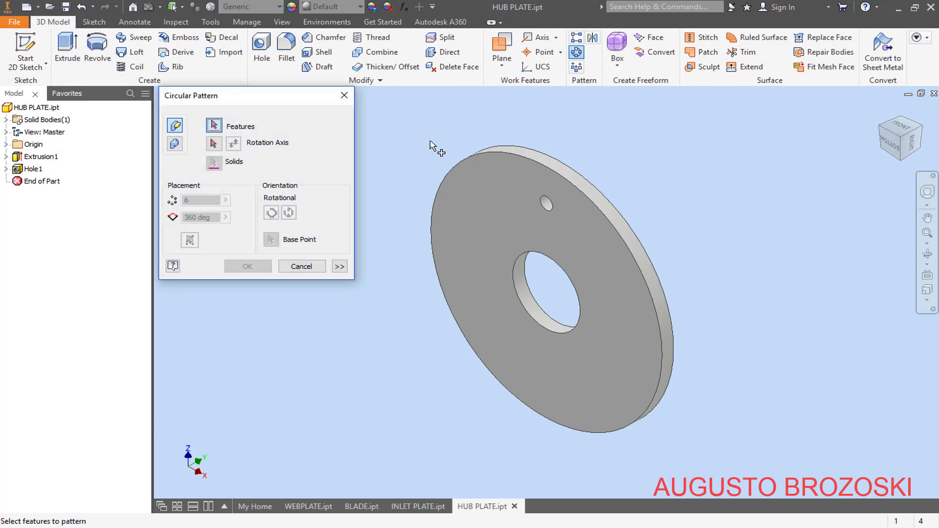
click(33, 169)
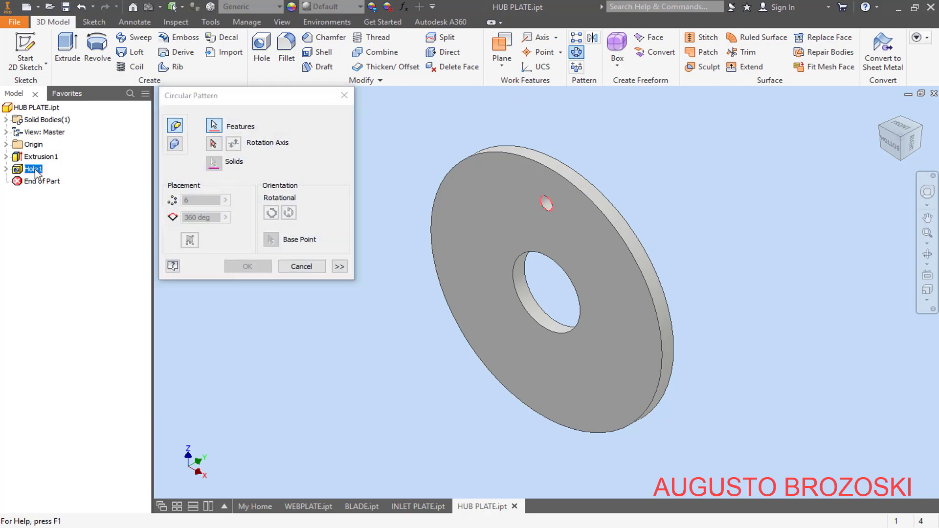
click(213, 144)
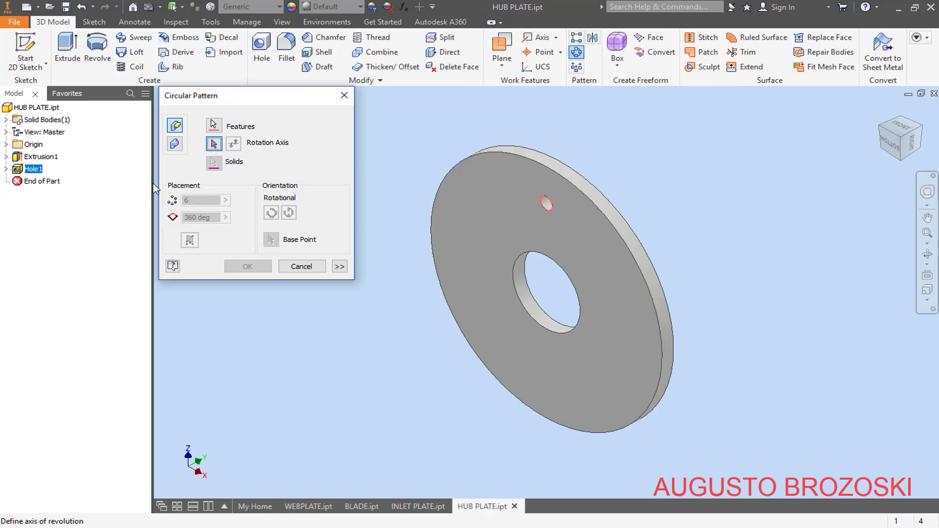
click(6, 144)
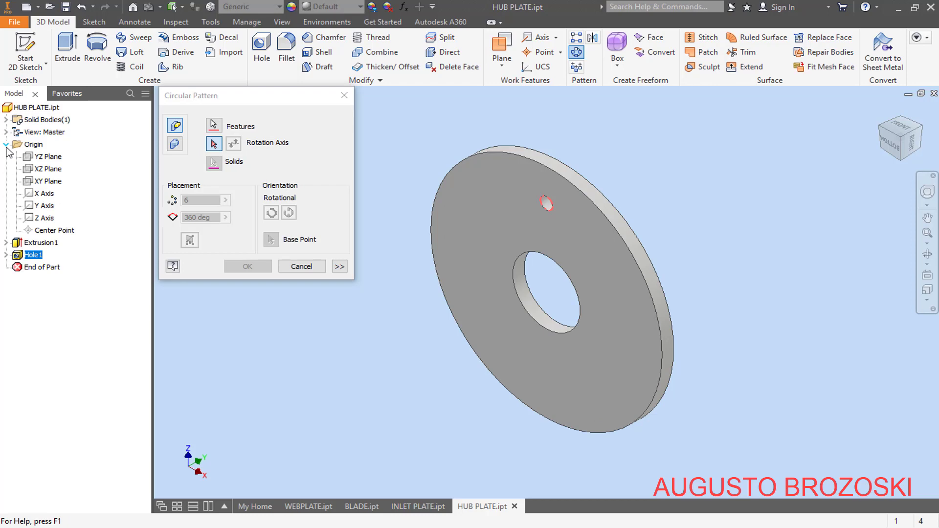
click(46, 207)
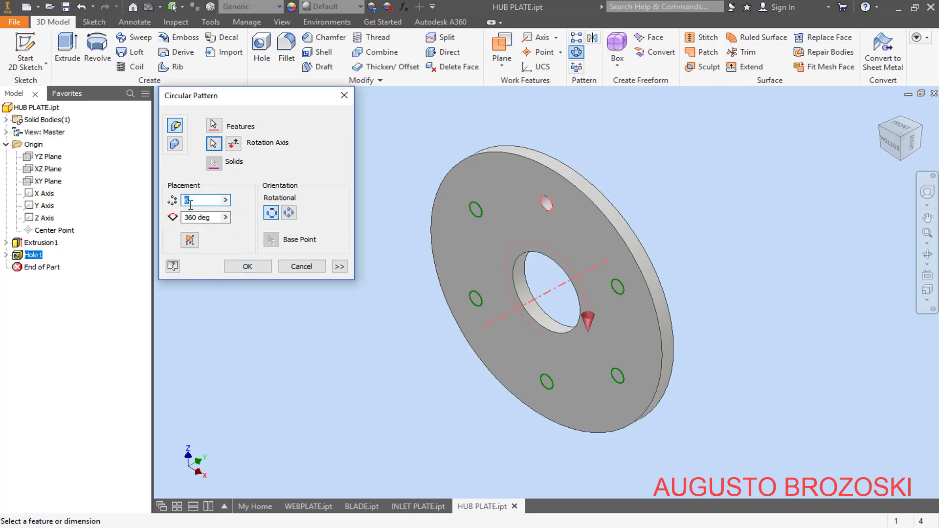
click(248, 266)
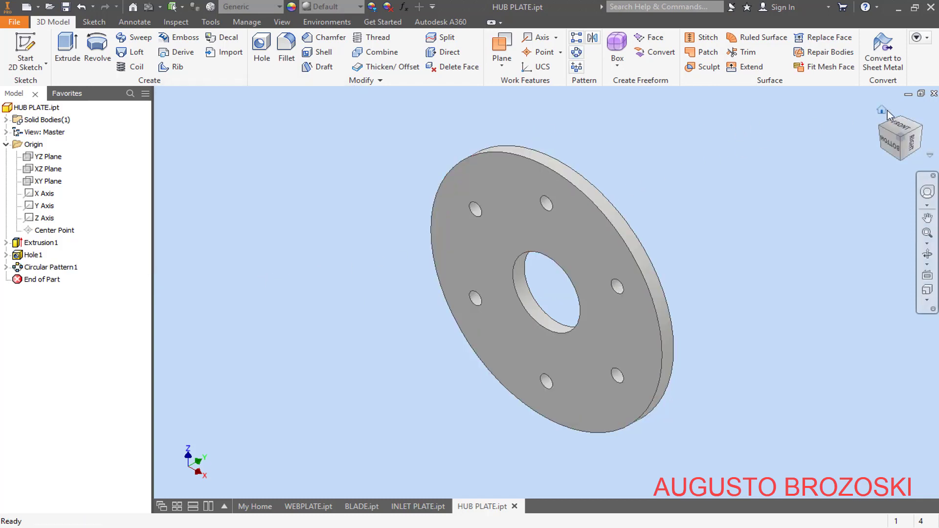
Check section B-B in the impeller PDF, then chamfer the front edge of the plate's central hole by 6 mm
click(883, 111)
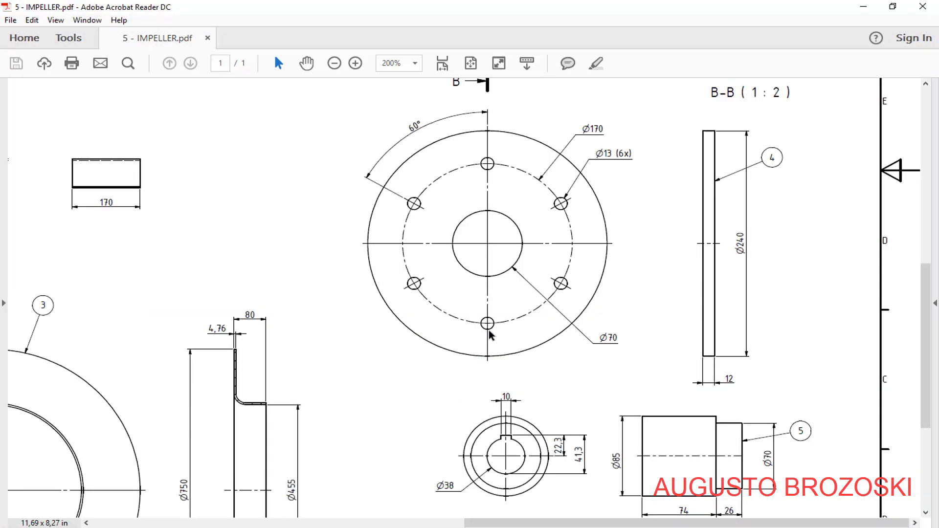
scroll(538, 320, up, 5)
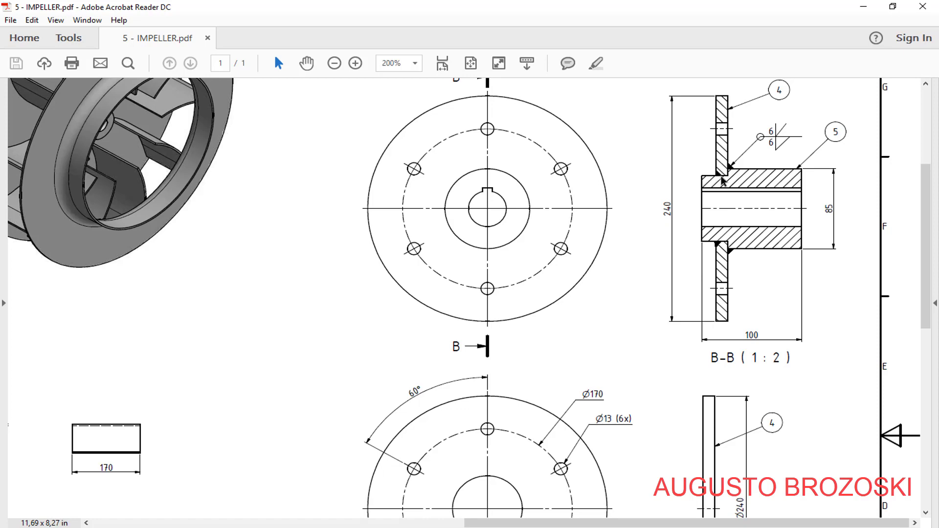
click(863, 7)
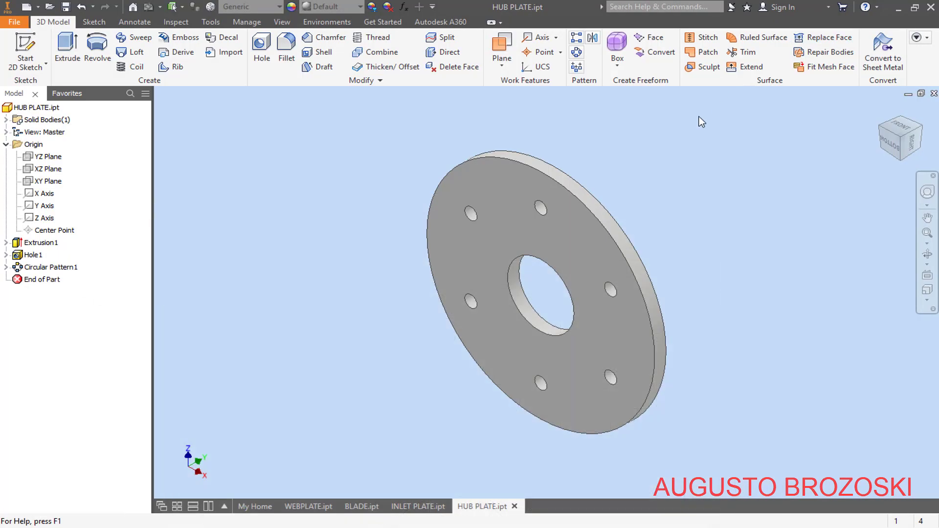
click(325, 38)
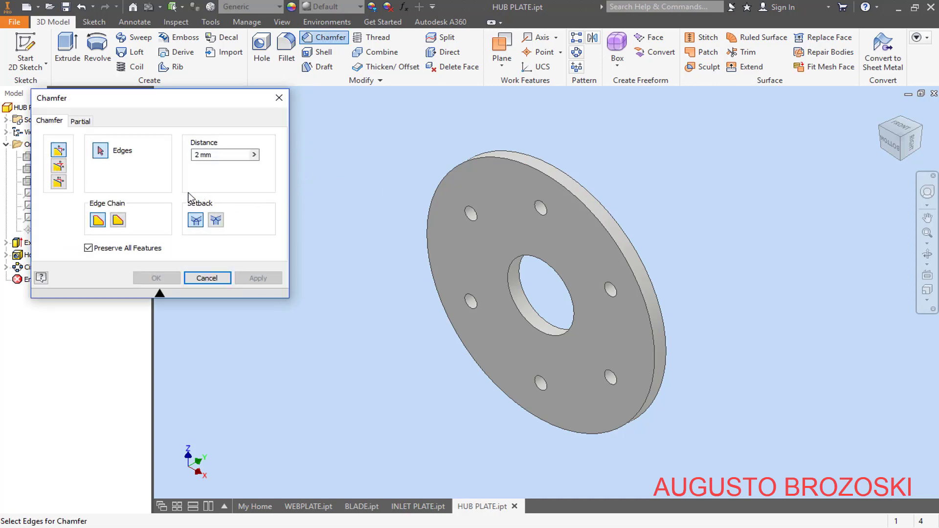
double_click(220, 154)
click(521, 318)
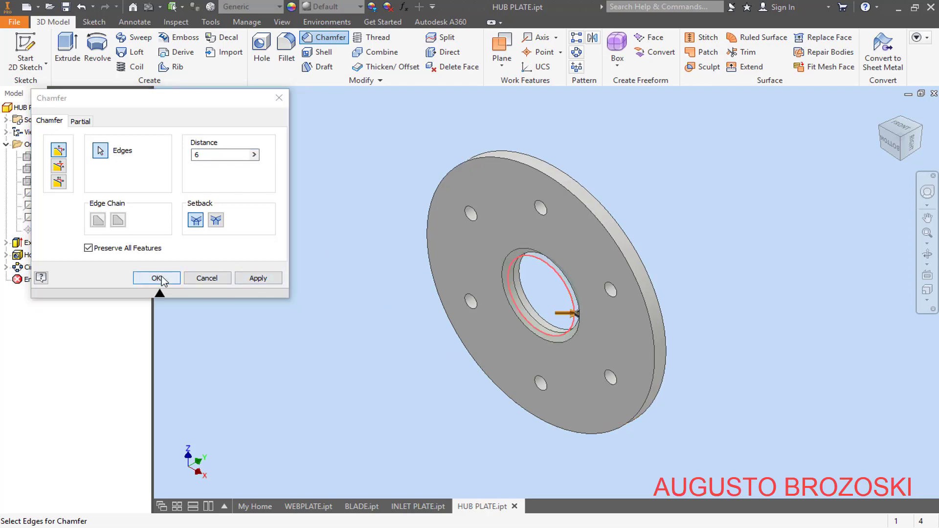
click(162, 275)
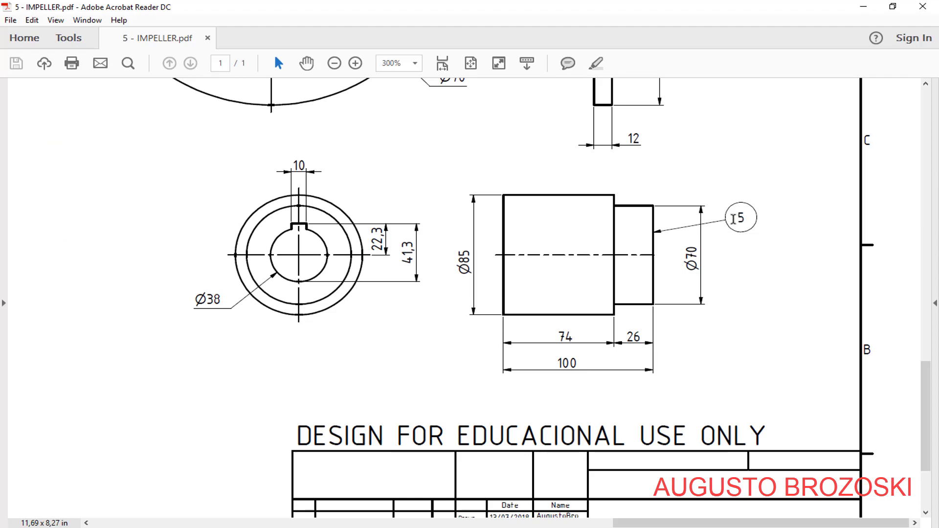
Create a new part from the metric Standard (mm).ipt template and save it in the workspace as HUB
click(852, 8)
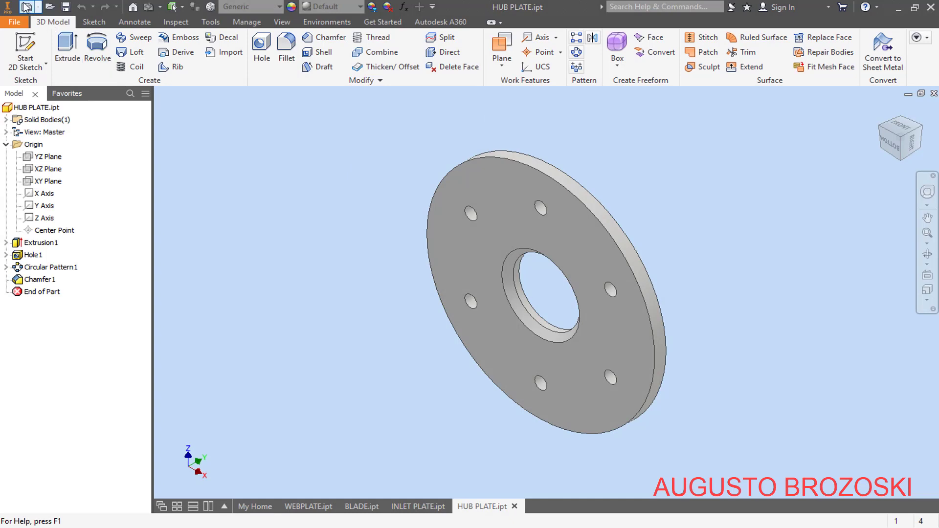
click(26, 6)
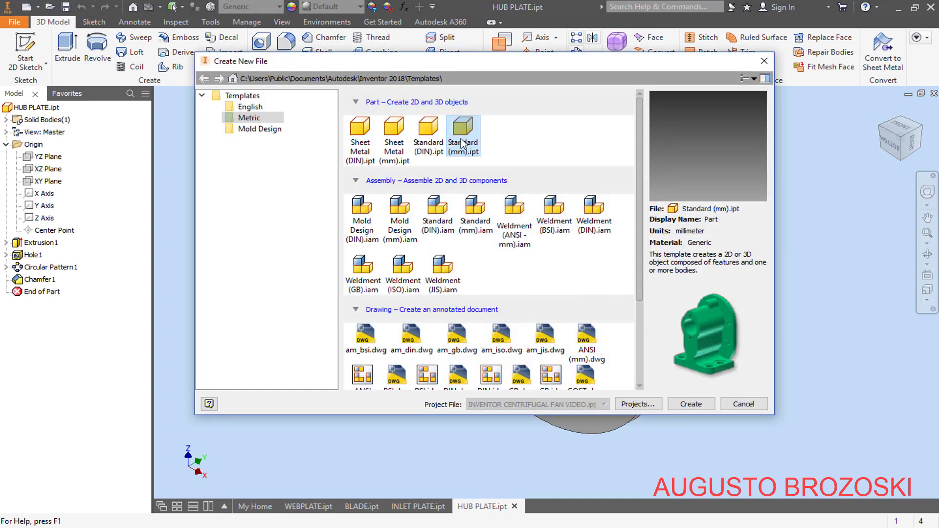
click(682, 402)
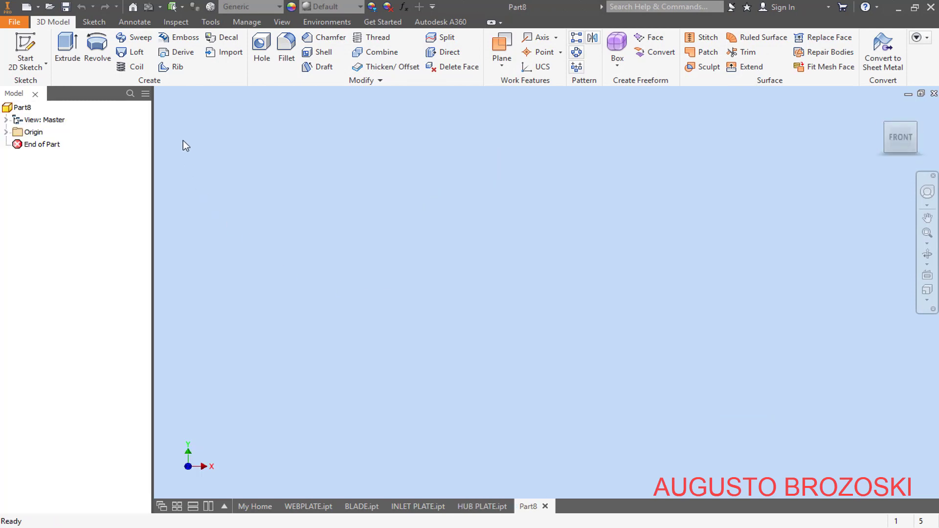
click(67, 7)
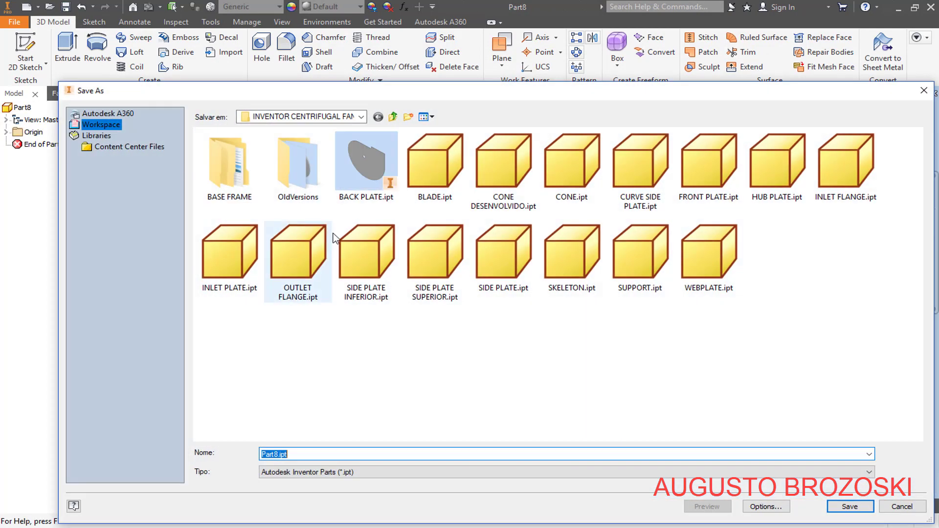
text(HUB)
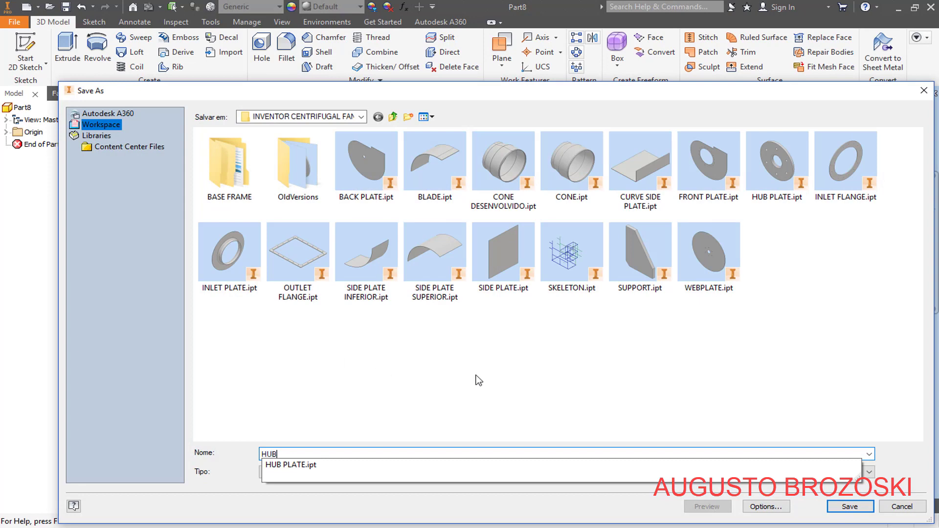
click(850, 506)
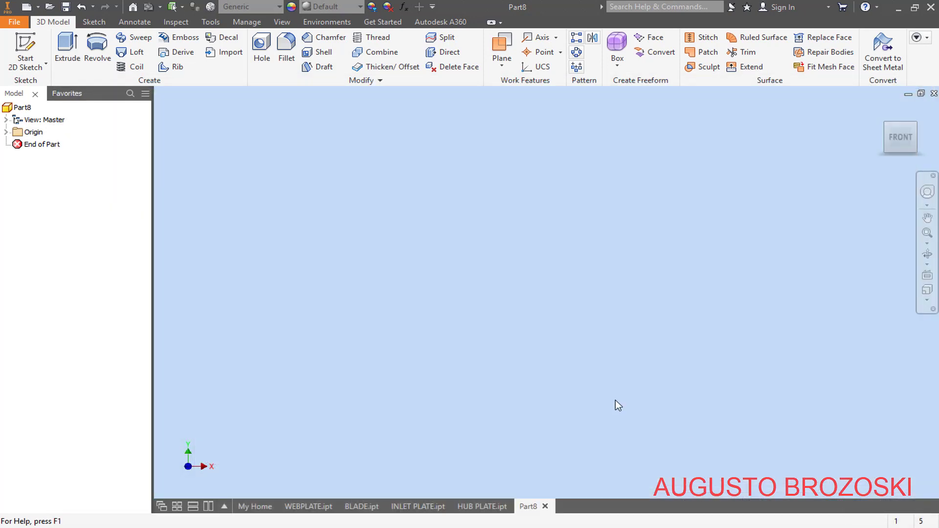
Start a 2D sketch on the XZ plane of the new hub part
click(25, 49)
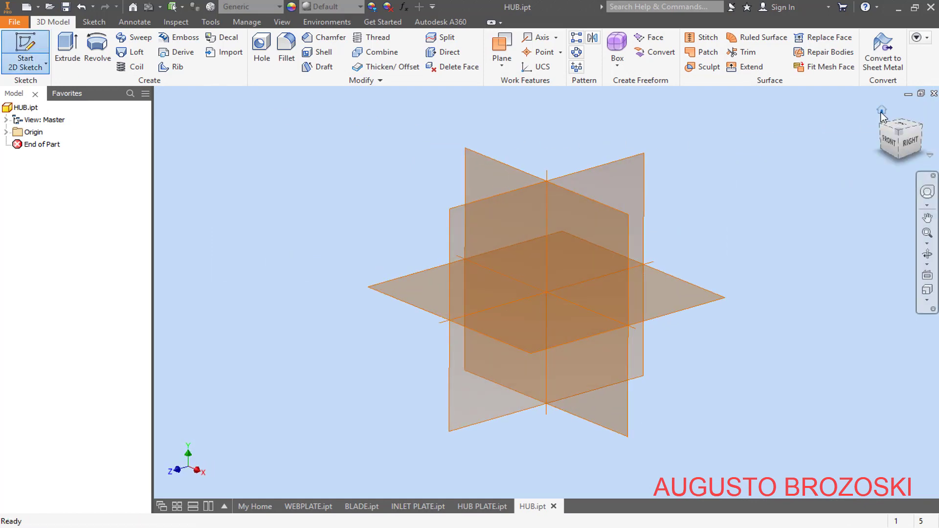
click(882, 116)
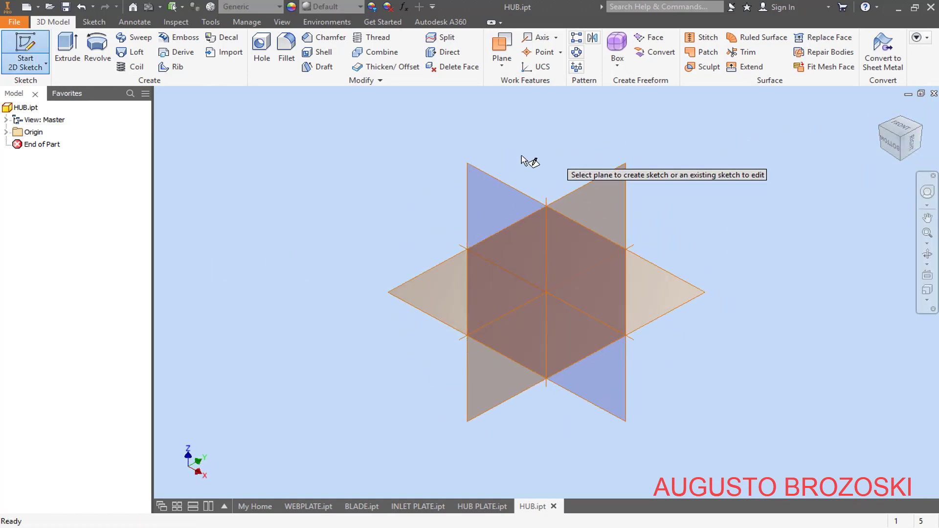
click(507, 188)
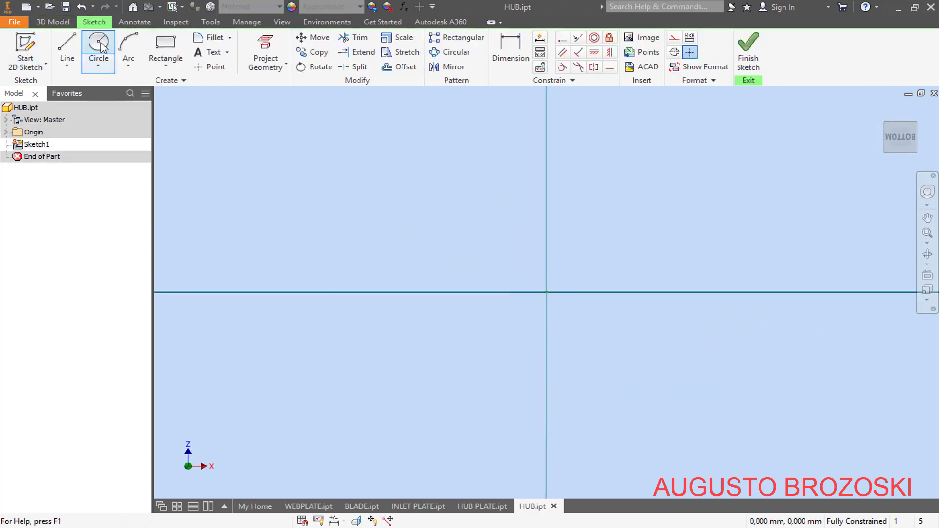
Sketch two concentric circles centred on the origin, the outer one about 27 mm in diameter and the inner one roughly half that size
click(99, 65)
click(546, 293)
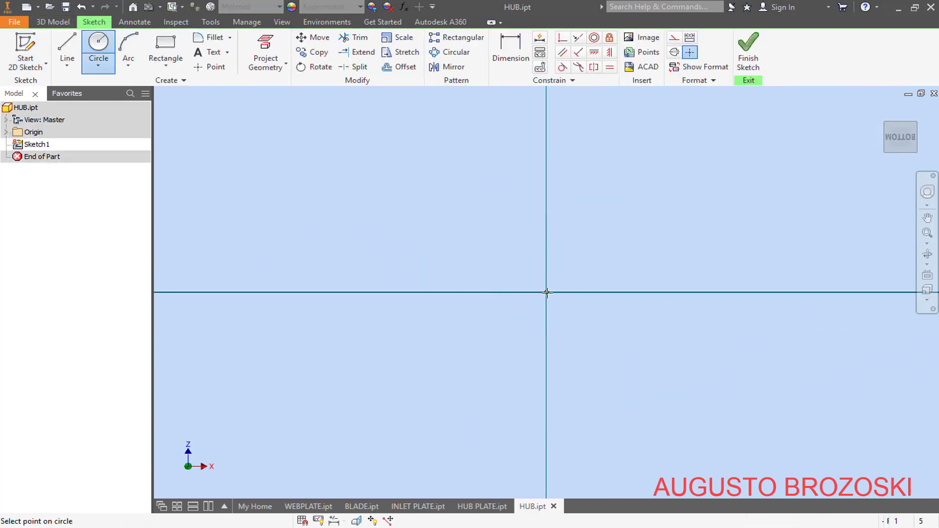
click(589, 231)
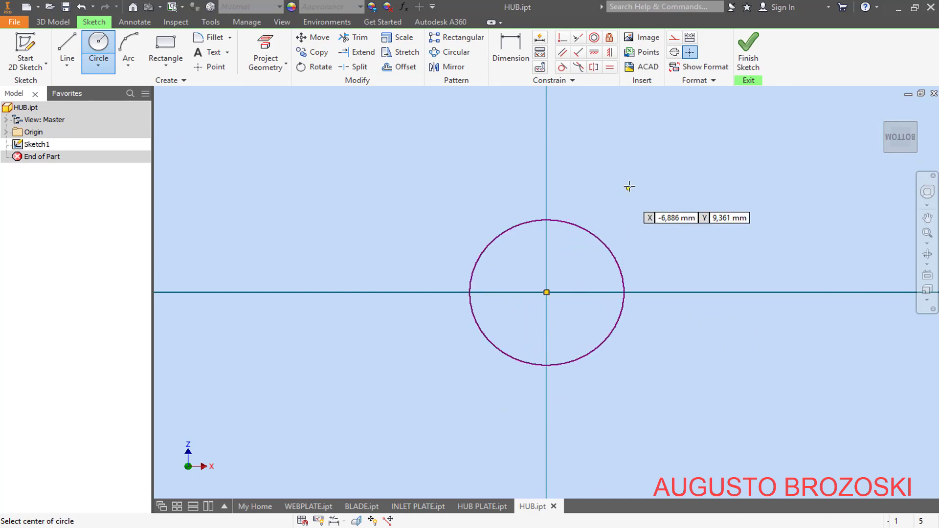
click(546, 292)
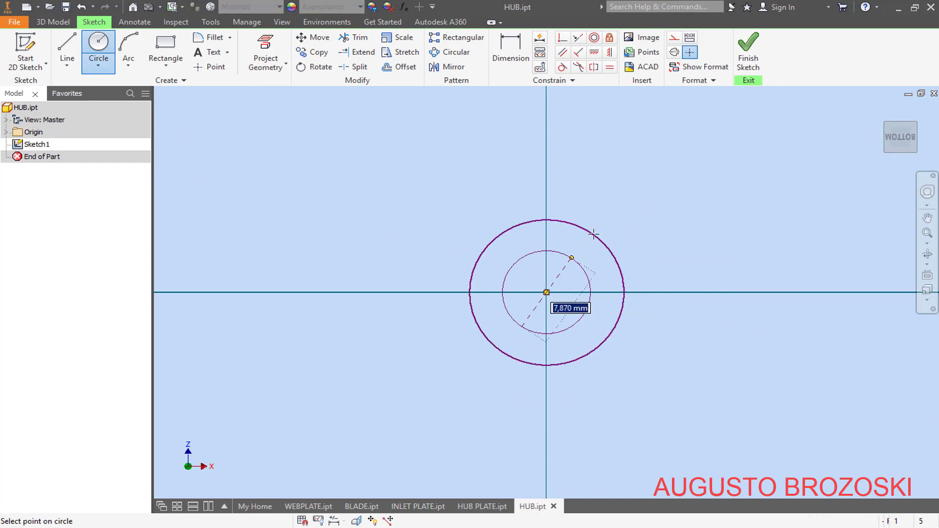
click(642, 186)
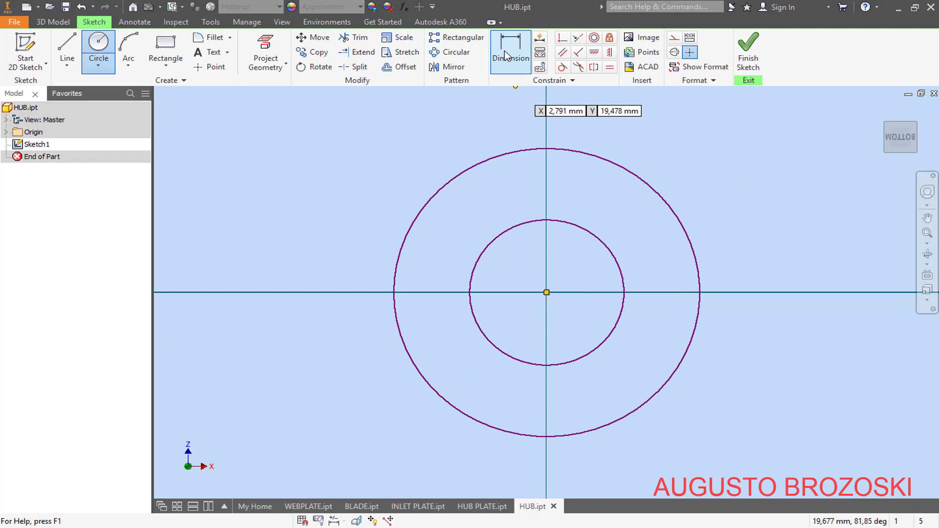
Dimension the outer circle's diameter as 85 mm, checking the hub views in the impeller PDF for the value
click(502, 57)
click(647, 188)
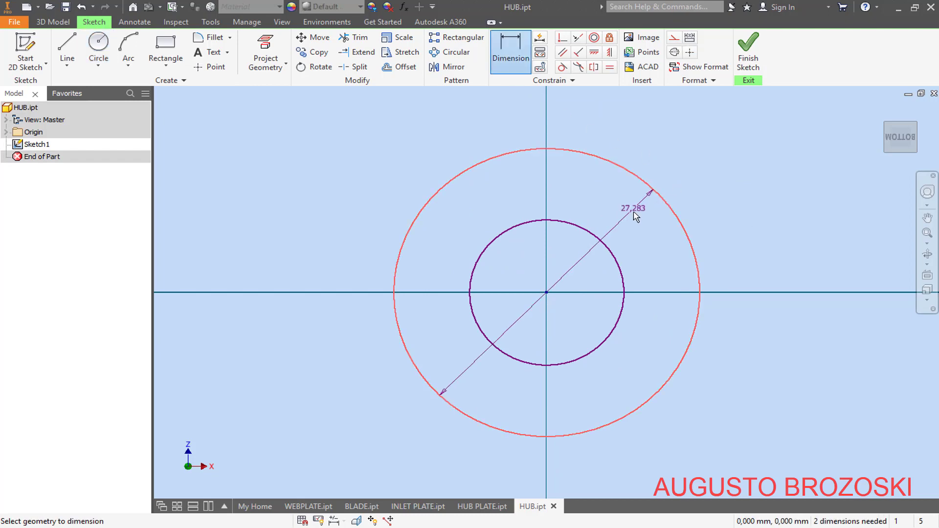
click(638, 230)
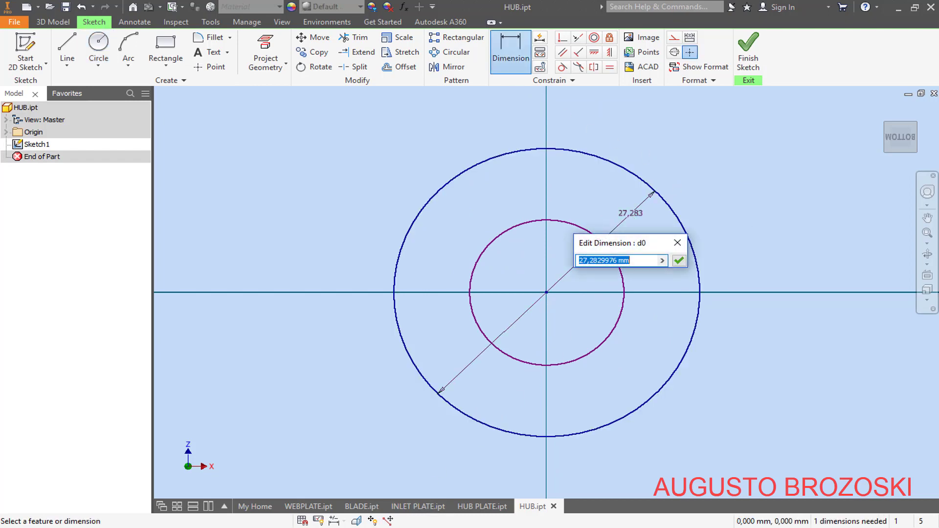
key(alt+Tab)
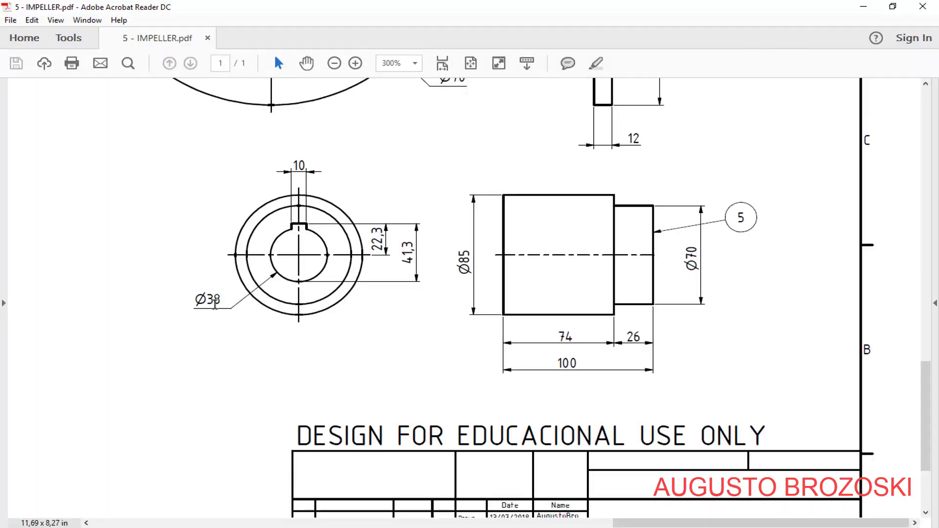
key(alt+Tab)
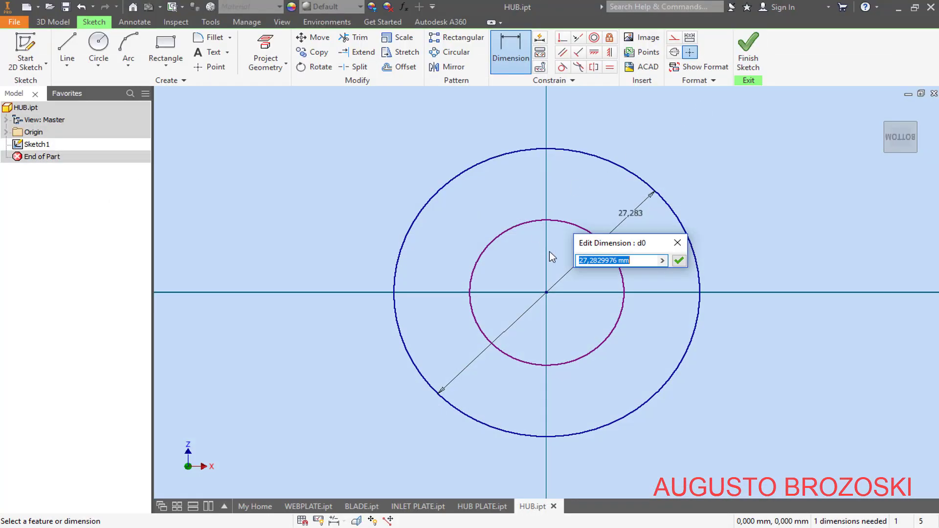
text(85)
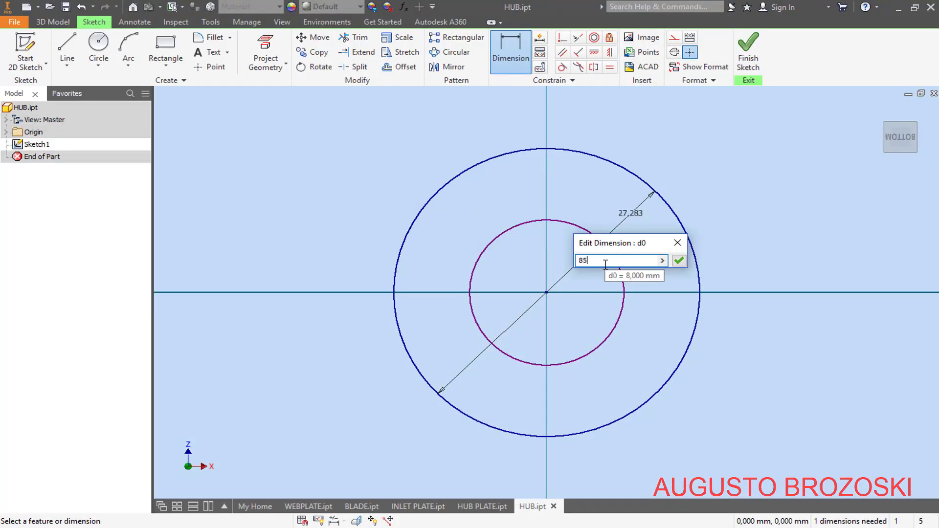
key(Return)
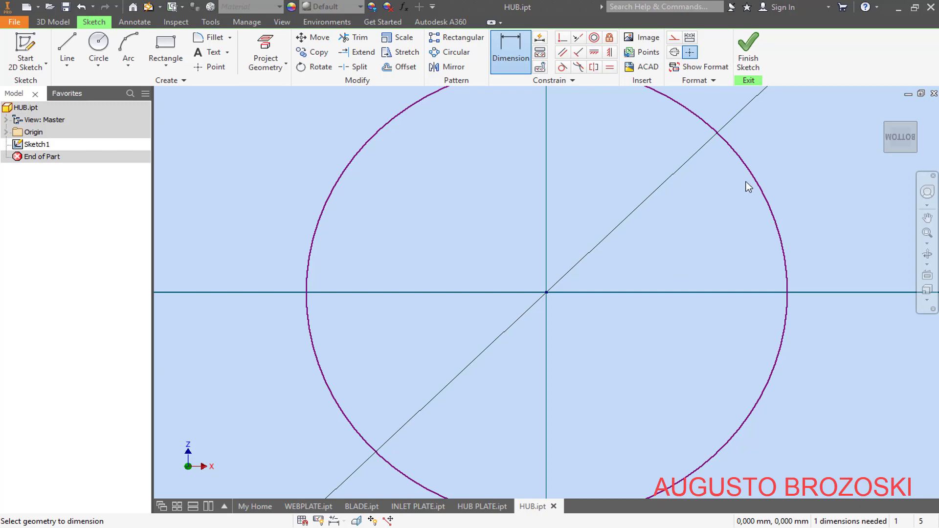
Dimension the inner circle's diameter as 38 mm and finish the sketch
click(746, 169)
click(681, 228)
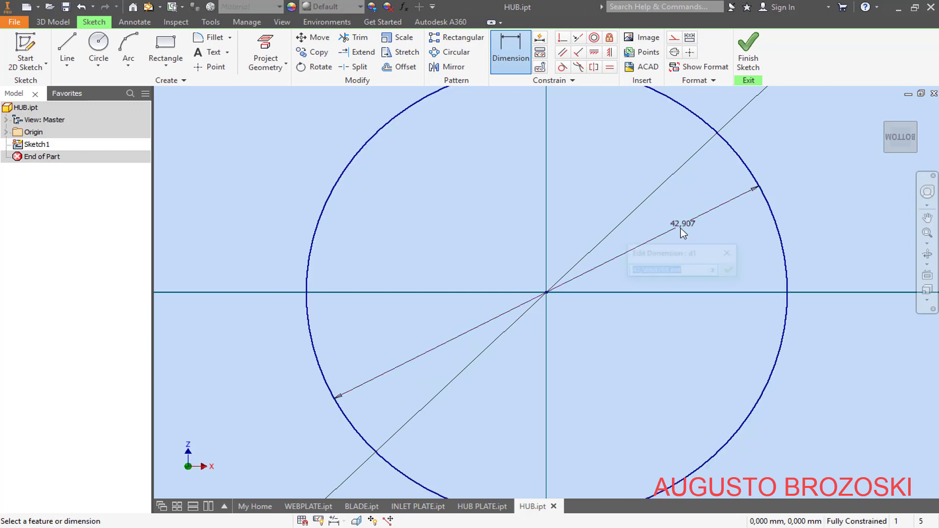
text(38)
key(Return)
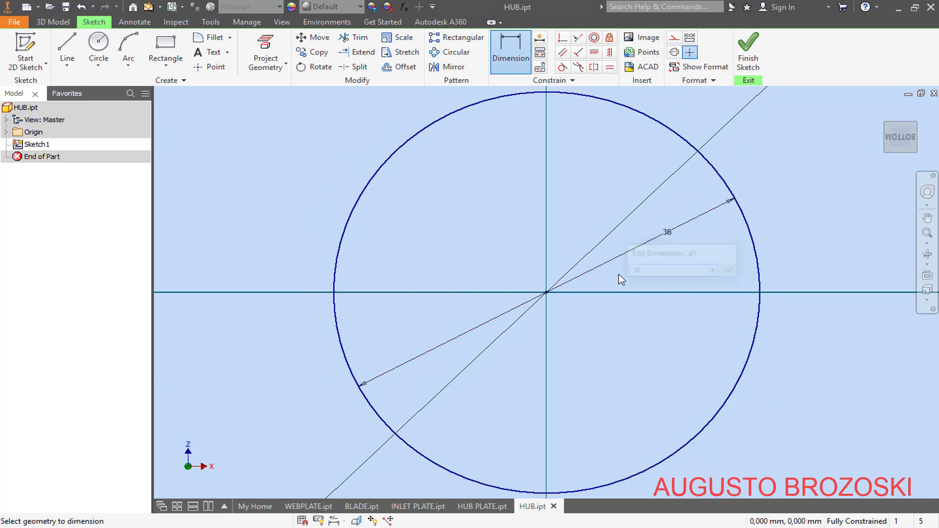
click(897, 139)
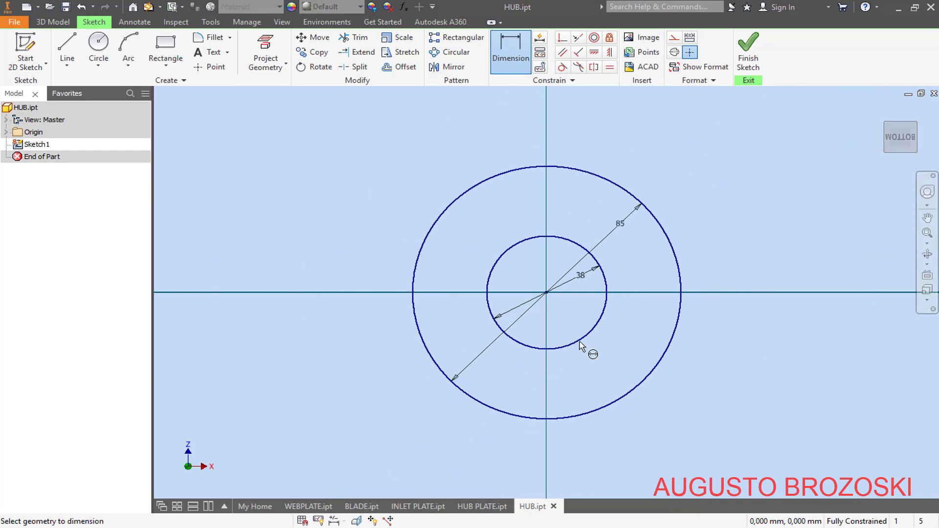
click(746, 40)
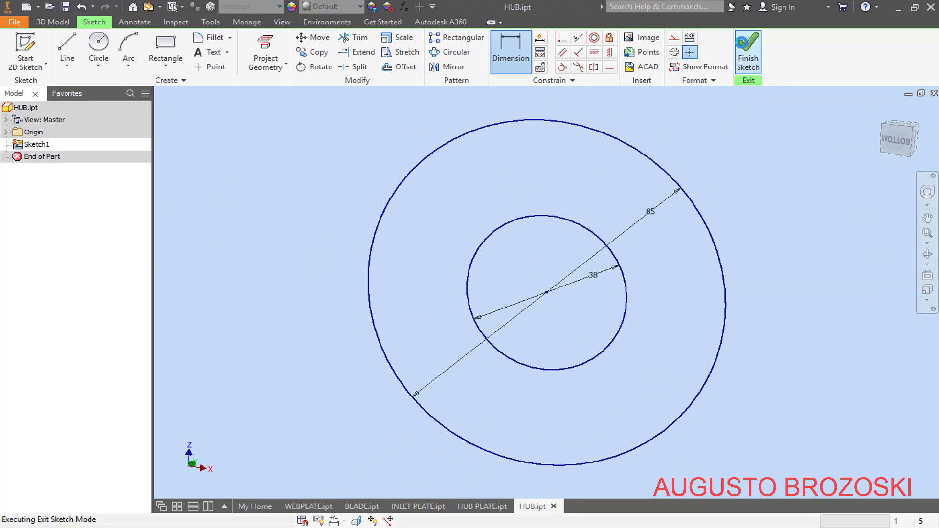
Extrude the ring between the 38 mm and 85 mm circles by a distance of 74 mm
click(881, 111)
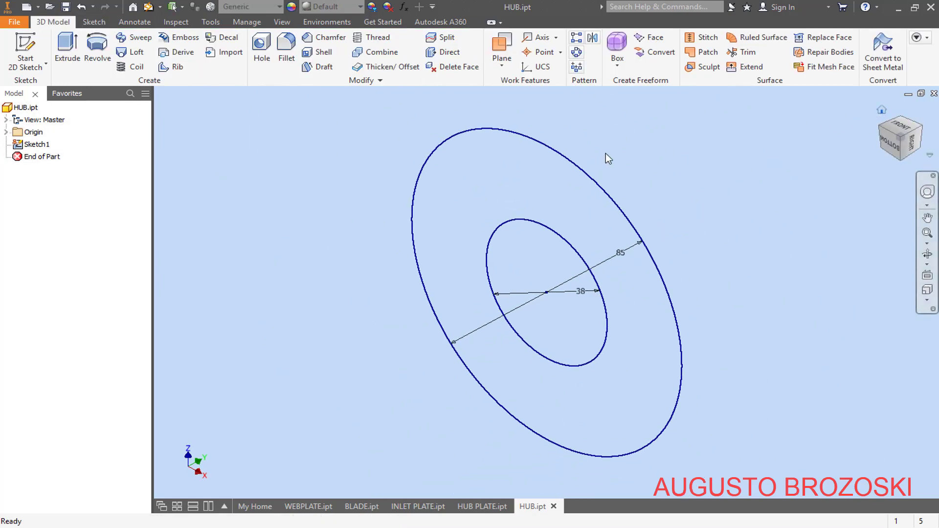
click(73, 49)
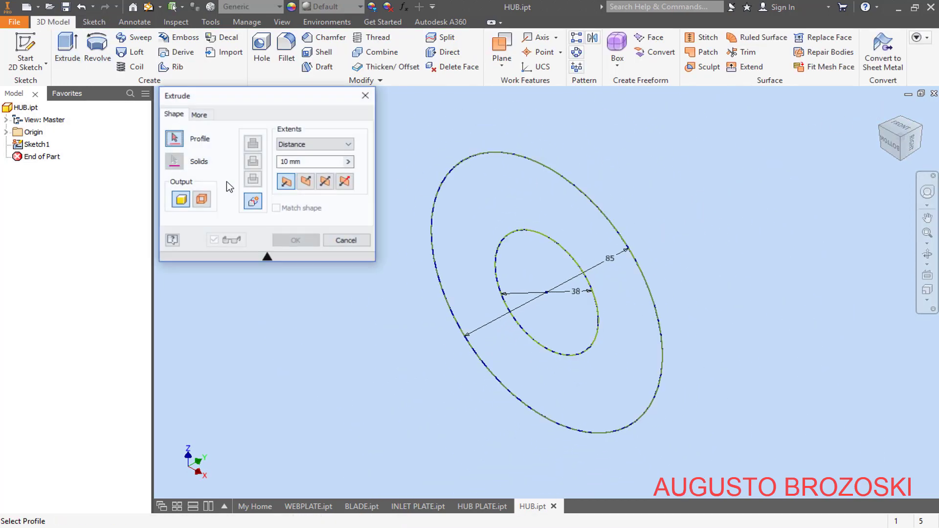
click(496, 197)
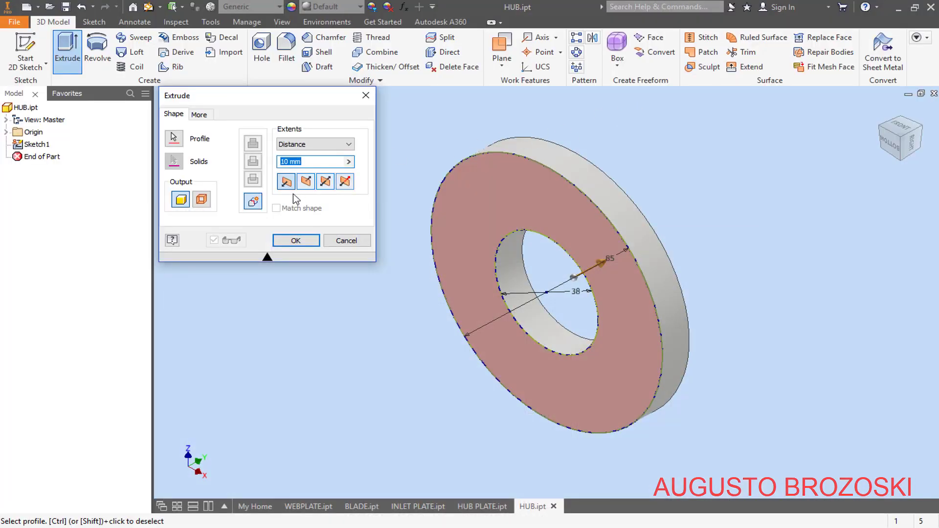
text(74)
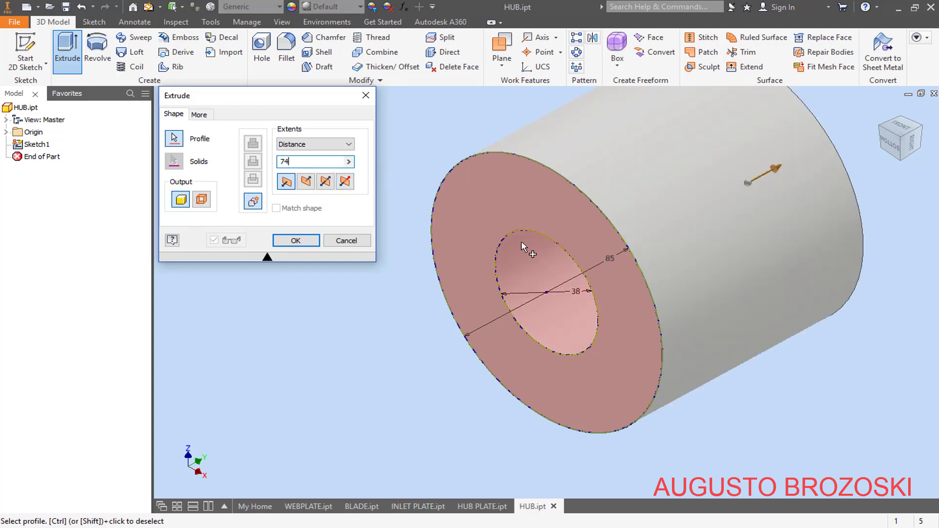
click(296, 241)
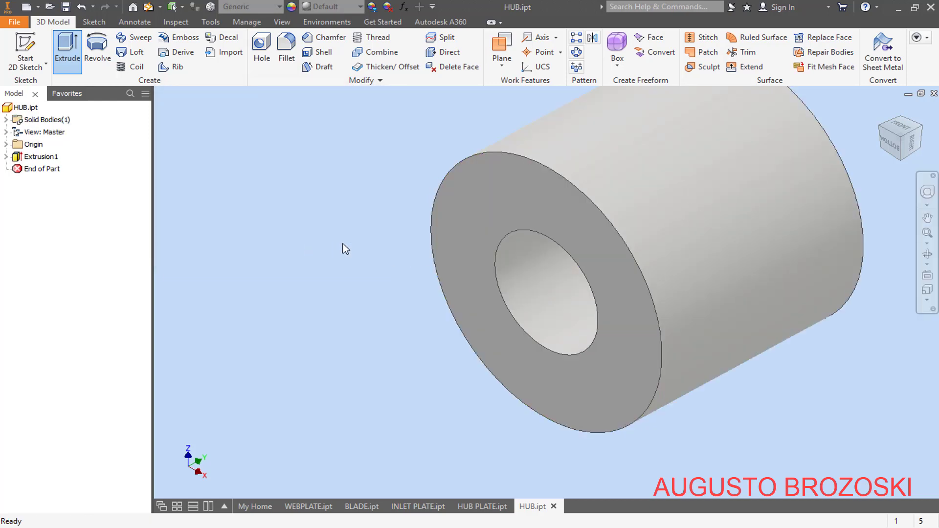
Save the hub part and check the hub's dimensions in the impeller PDF
click(882, 110)
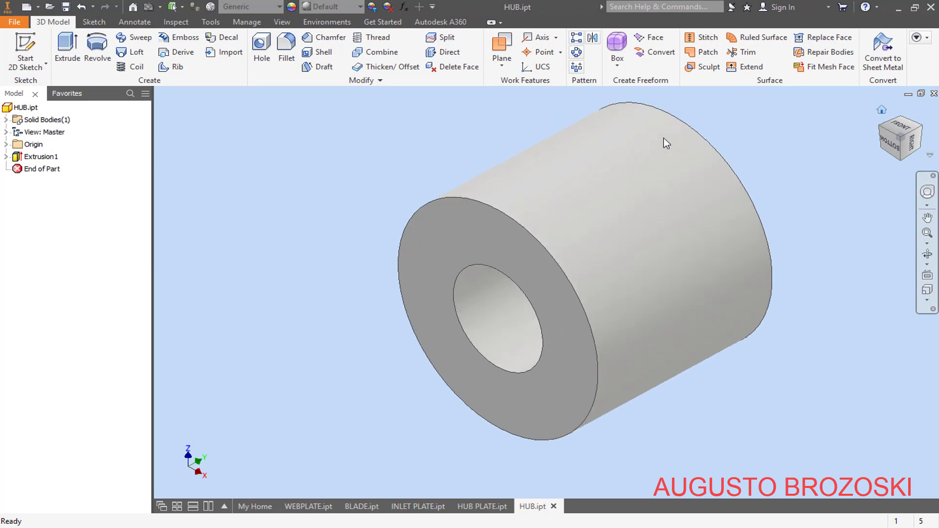
click(67, 7)
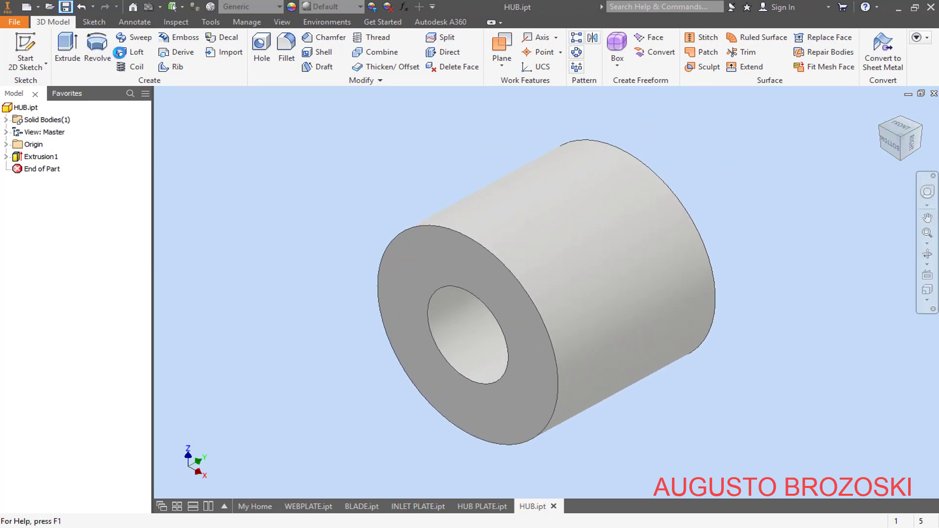
click(340, 527)
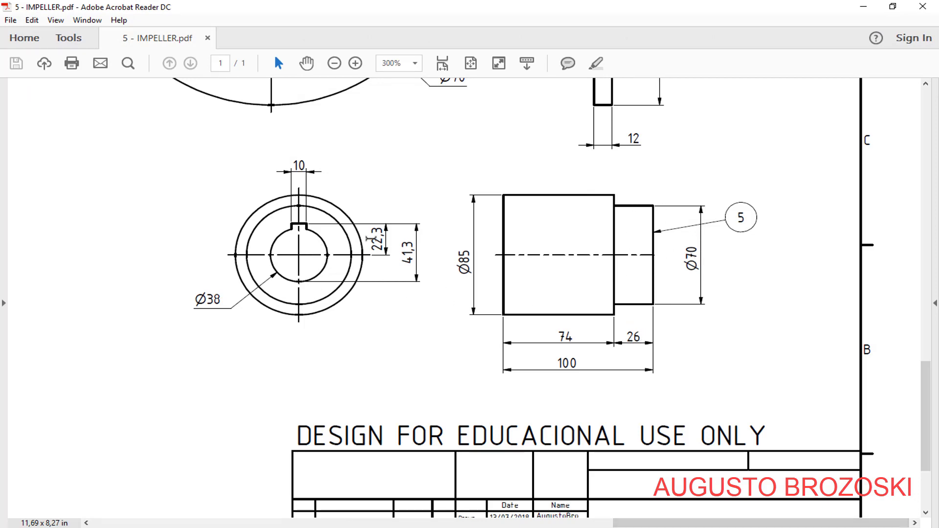
click(862, 6)
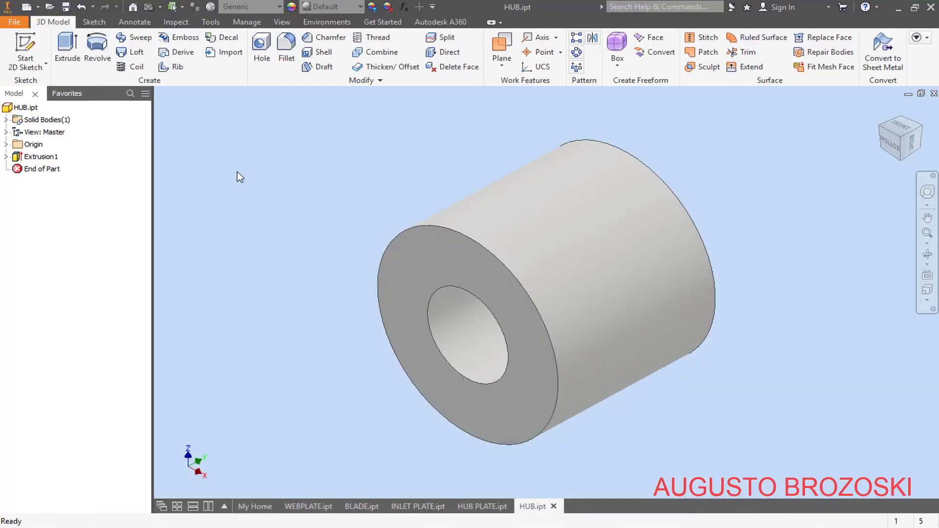
Start a 2D sketch on the hub's front end face and project the bore's circular edge into it
click(50, 68)
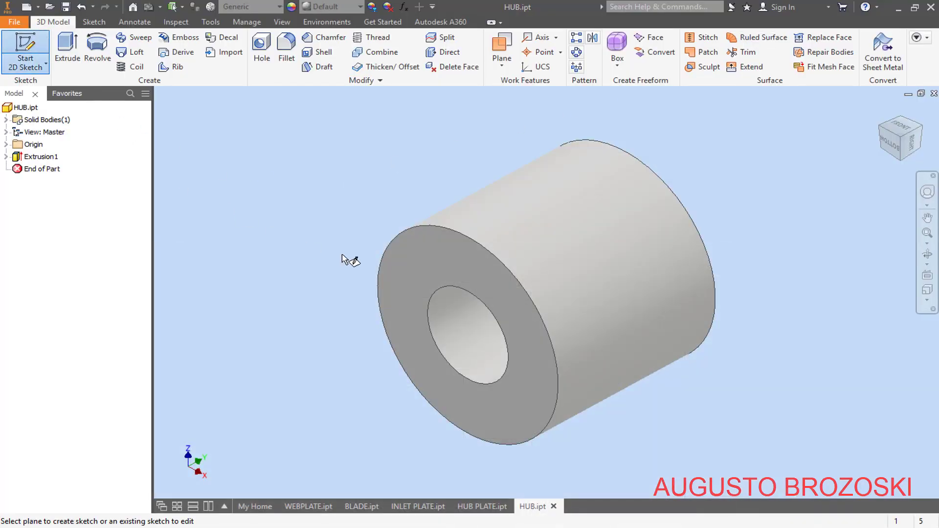
click(392, 282)
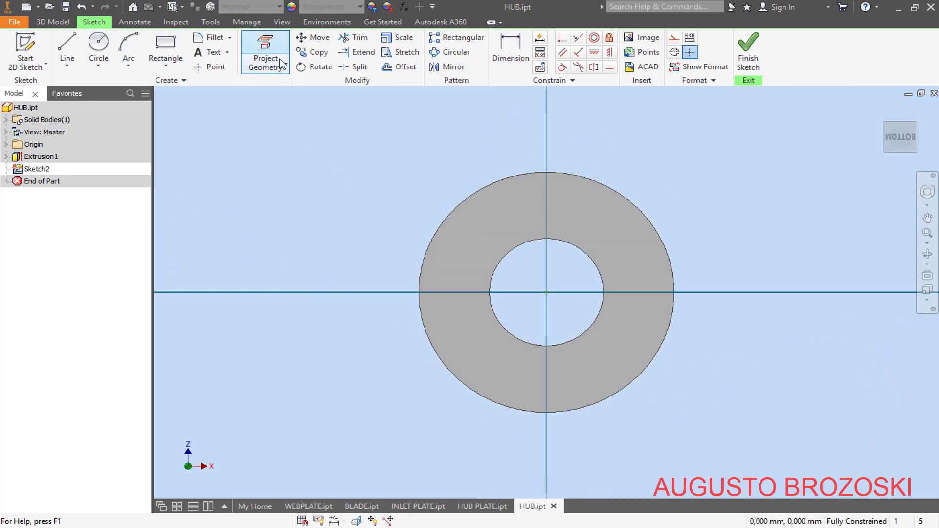
click(266, 47)
click(520, 247)
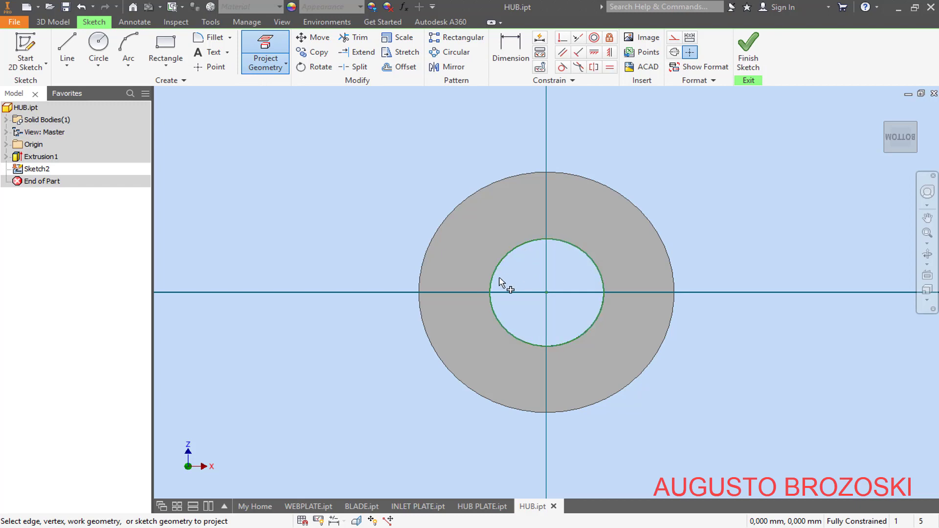
Draw a circle about 64 mm in diameter centred on the origin, between the bore and the hub's outer edge
click(98, 44)
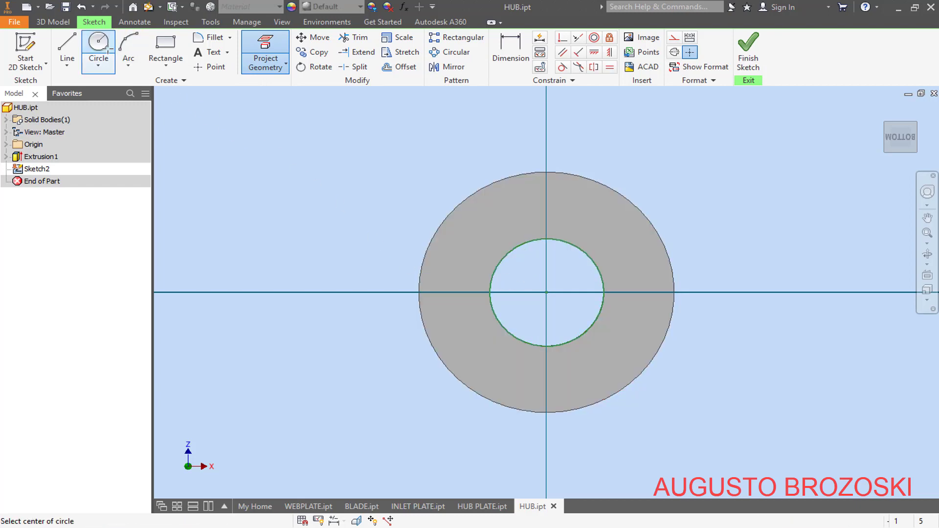
click(546, 292)
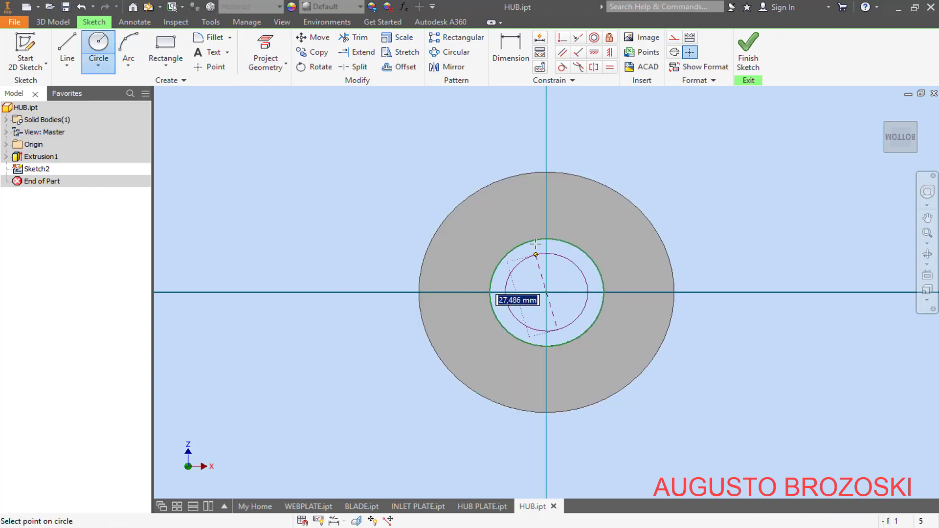
click(534, 202)
Dimension the new circle's diameter as 70 mm and finish the sketch
click(518, 45)
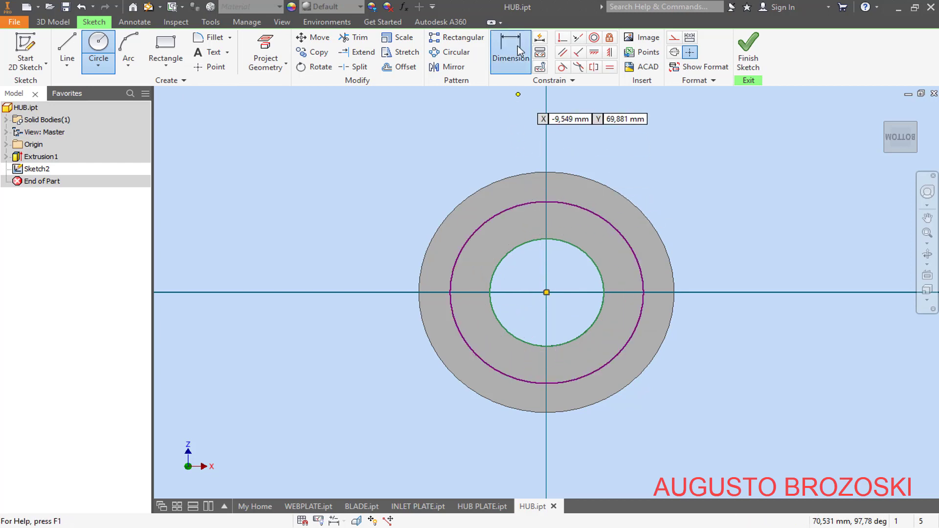
click(608, 227)
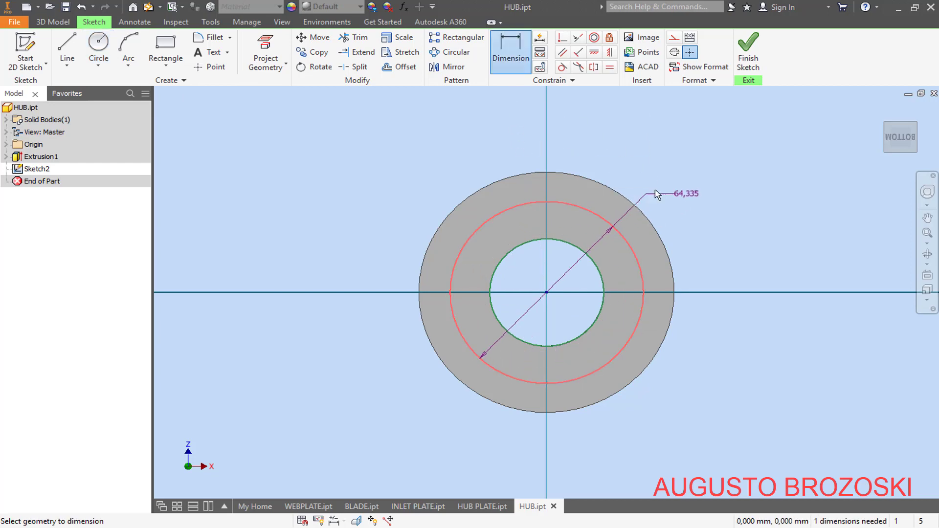
click(655, 200)
text(7)
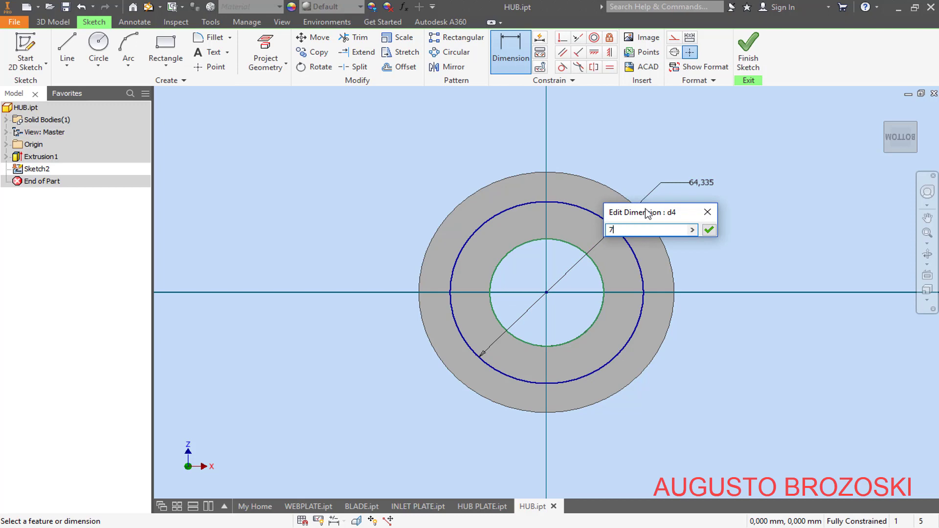
text(0)
key(Return)
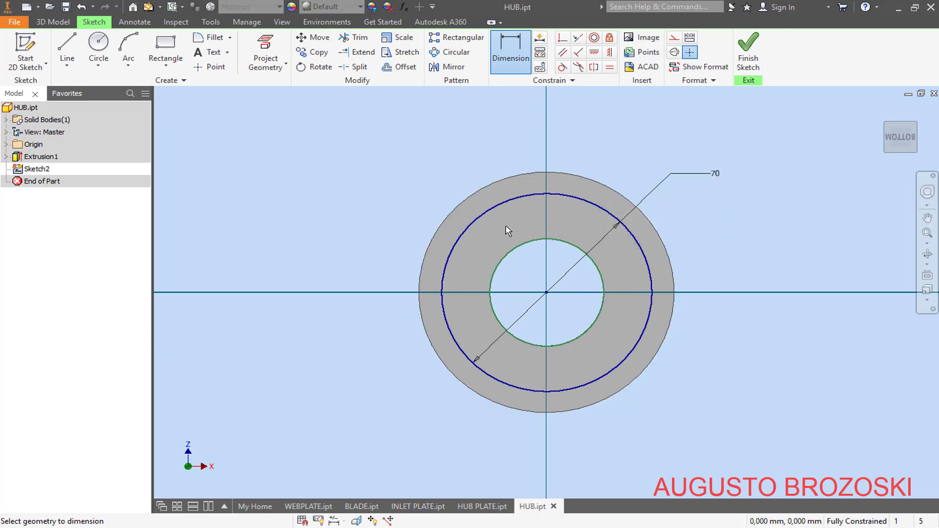
click(751, 59)
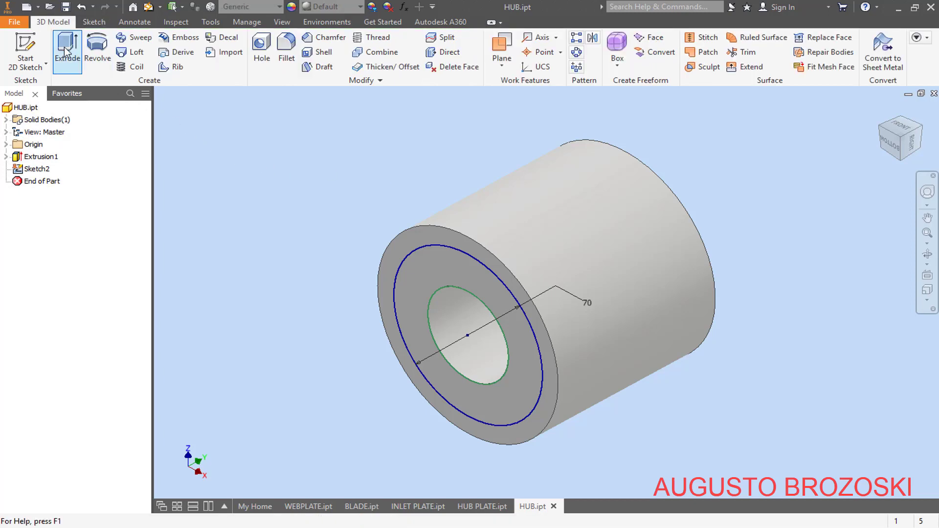
Extrude the ring between the bore and the 70 mm circle outward by 26 mm, joined to the hub body
click(64, 47)
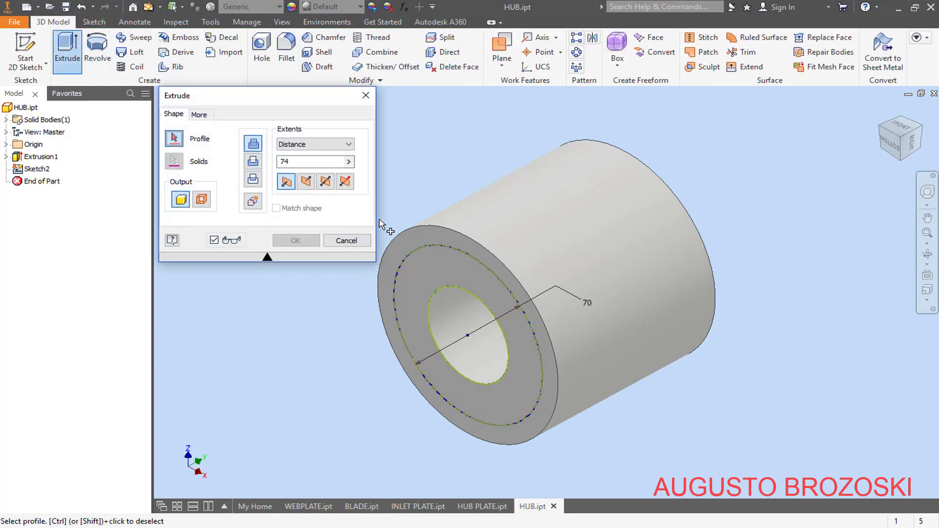
click(394, 292)
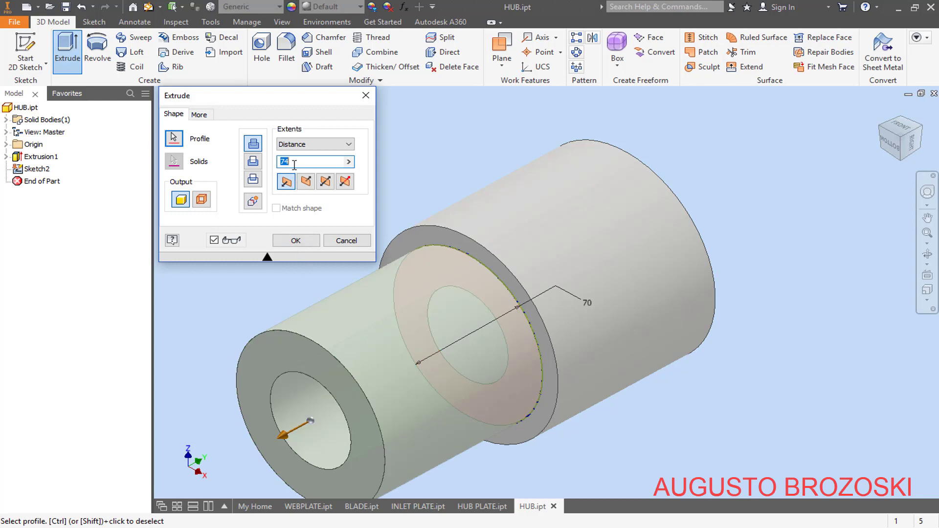
text(26)
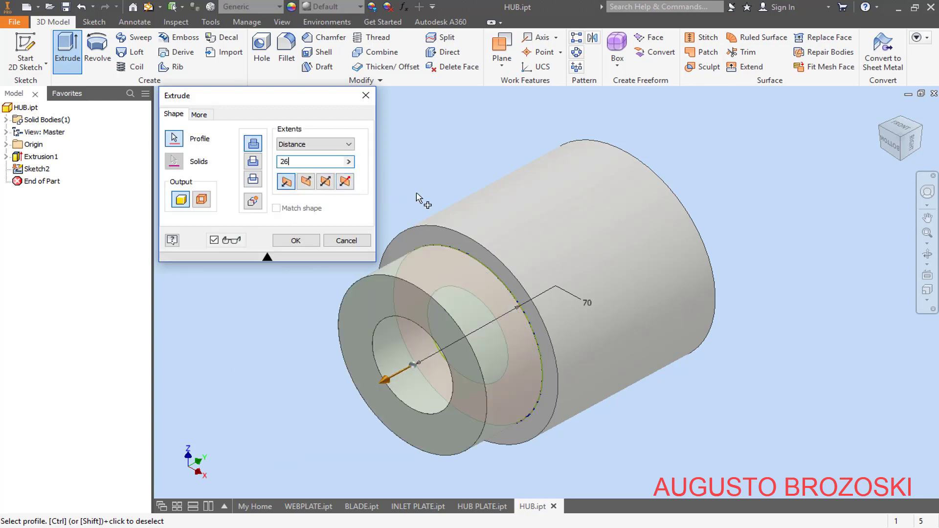
click(296, 242)
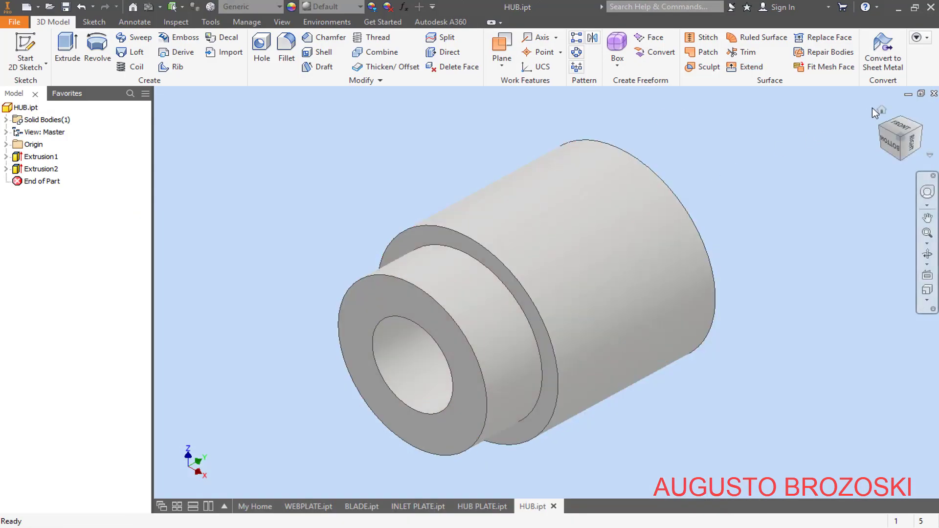
Check the keyway dimensions in the impeller PDF and start a 2D sketch on the end face of the hub's 70 mm step
click(881, 111)
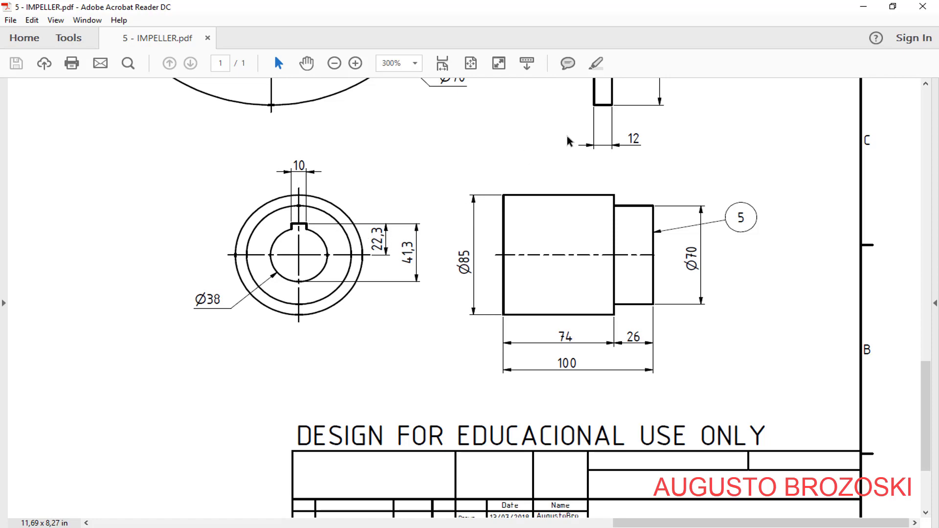
click(863, 7)
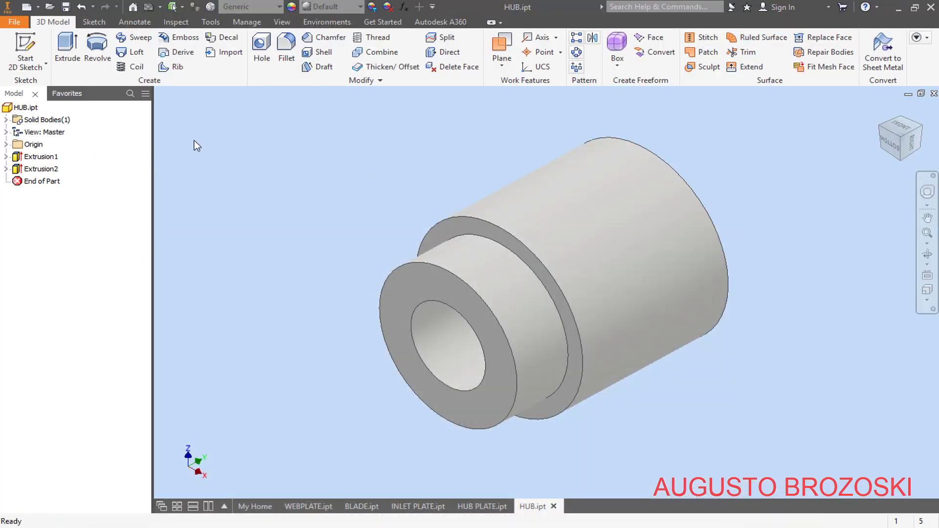
click(48, 68)
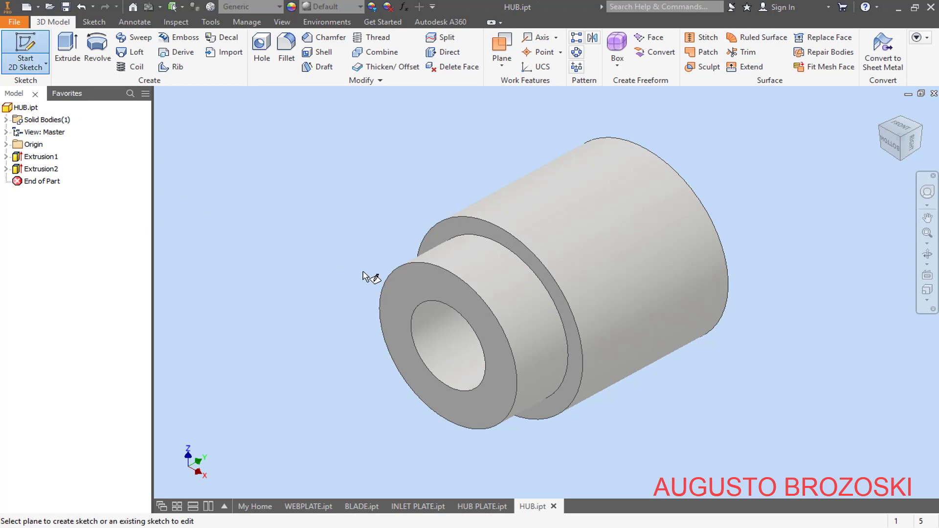
click(417, 286)
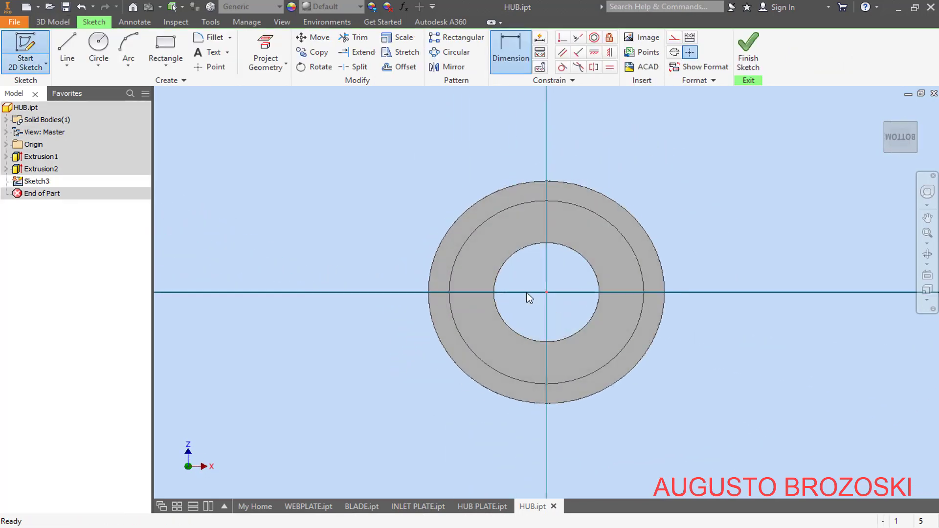
Draw a keyway rectangle about 8.4 mm wide that straddles the upper edge of the bore
scroll(588, 239, up, 5)
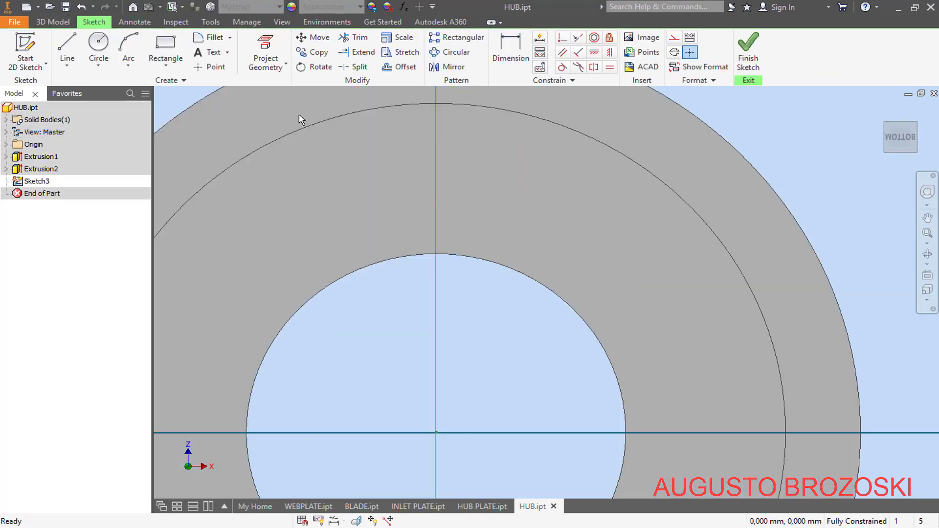
click(172, 49)
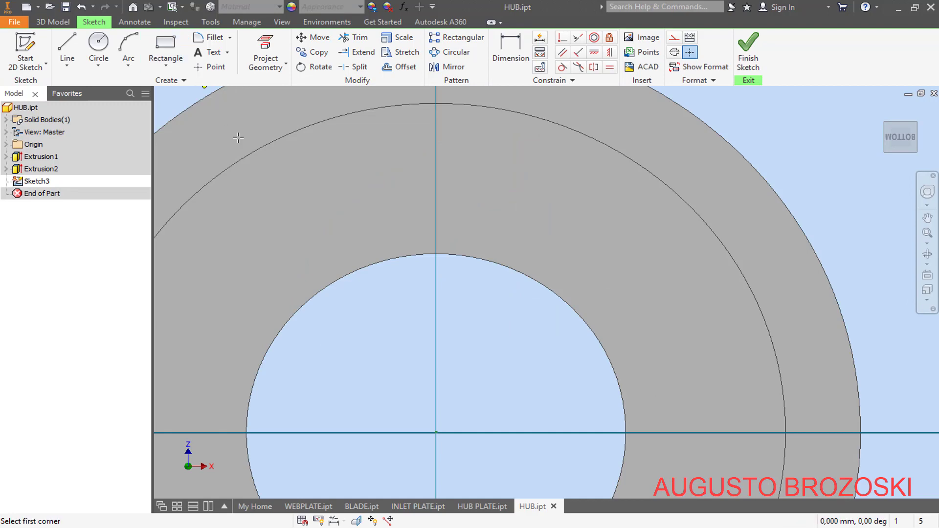
click(404, 285)
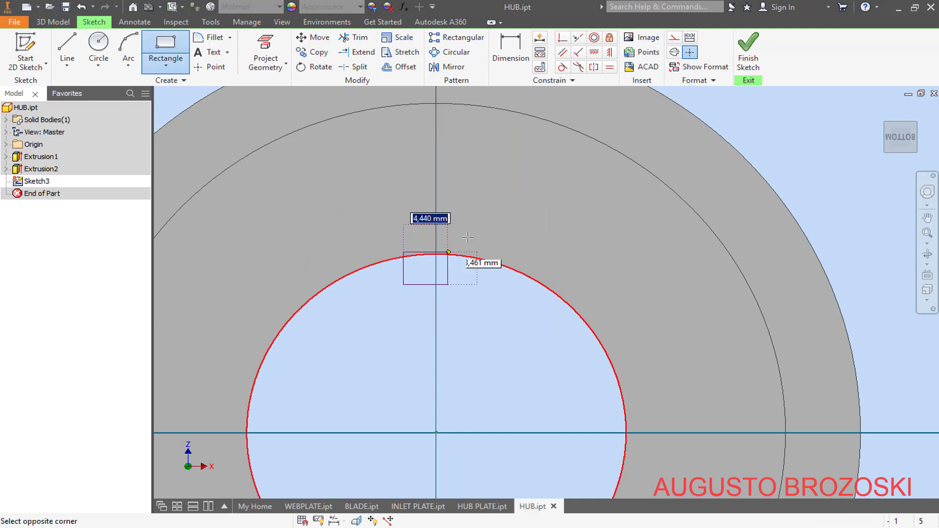
click(487, 212)
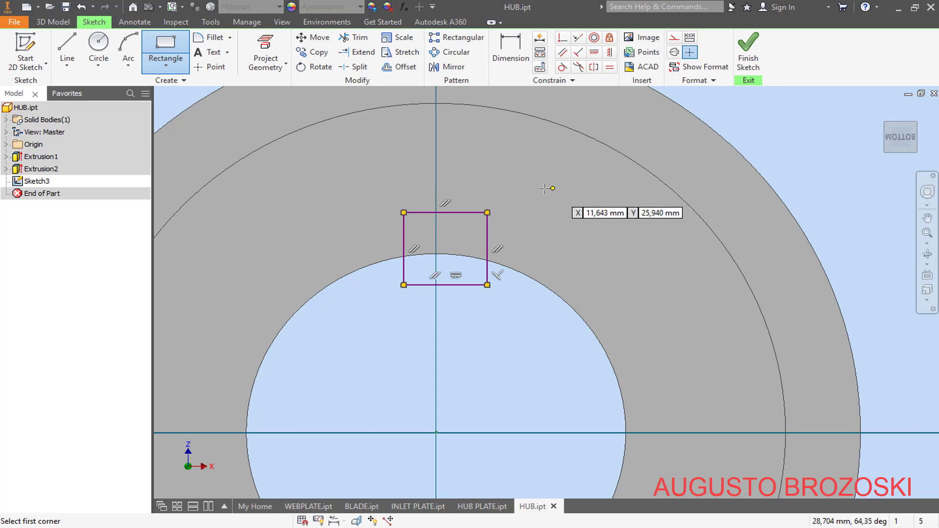
key(Escape)
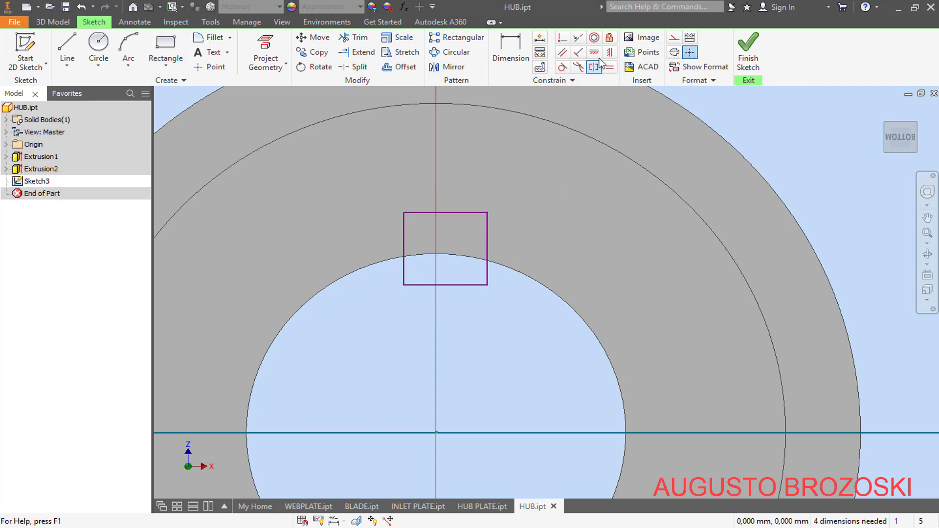
Align the midpoint of the rectangle's top edge vertically with the sketch origin
click(610, 52)
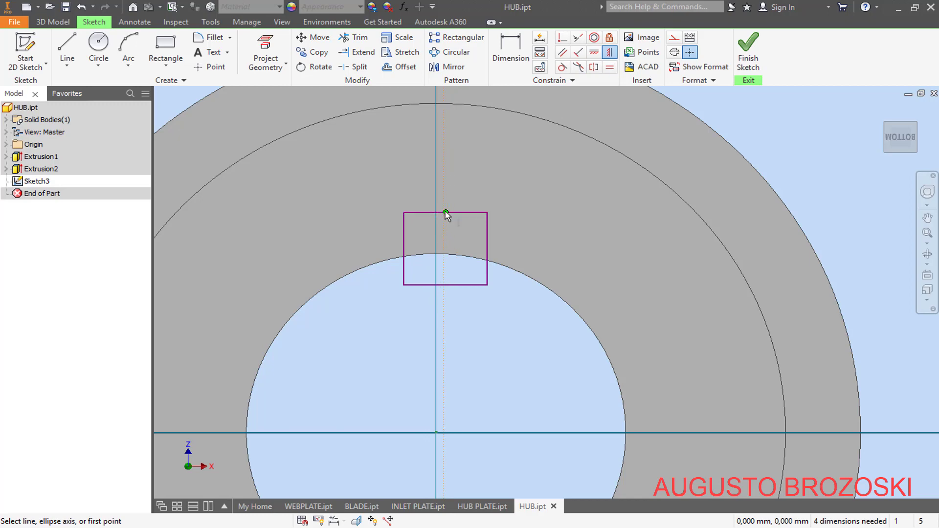
click(445, 212)
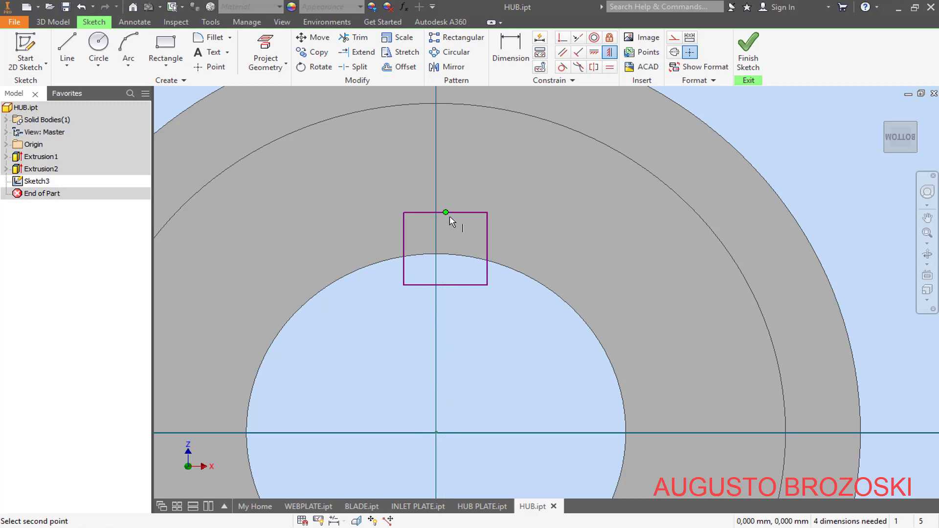
click(436, 432)
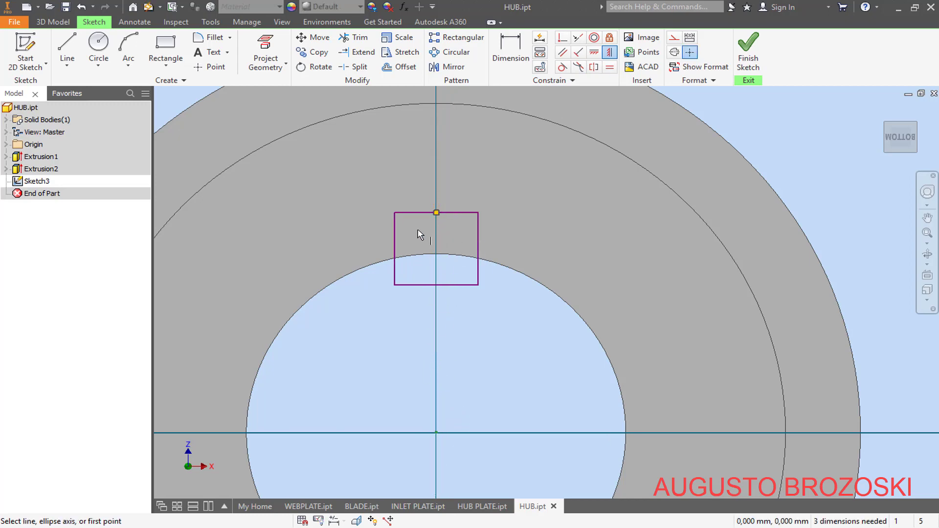
Dimension the keyway rectangle's width as 10 mm
click(511, 51)
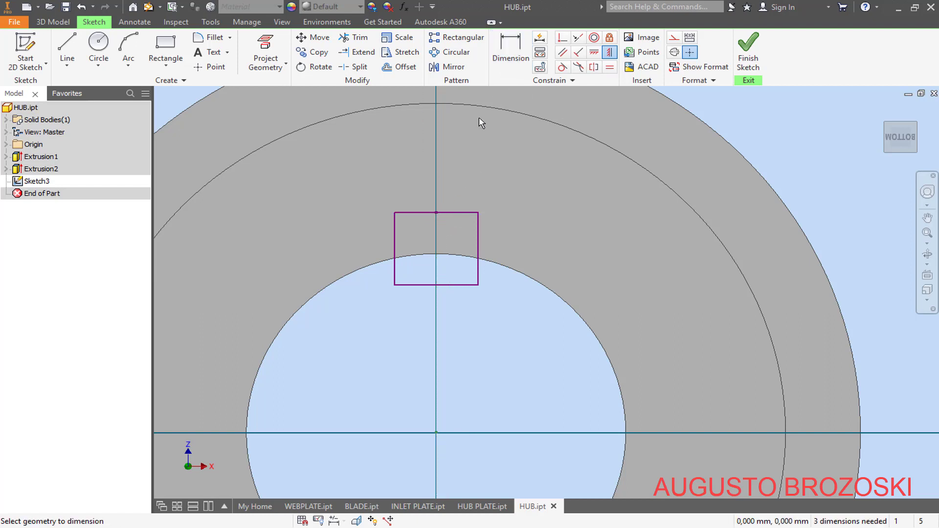
click(417, 214)
click(428, 175)
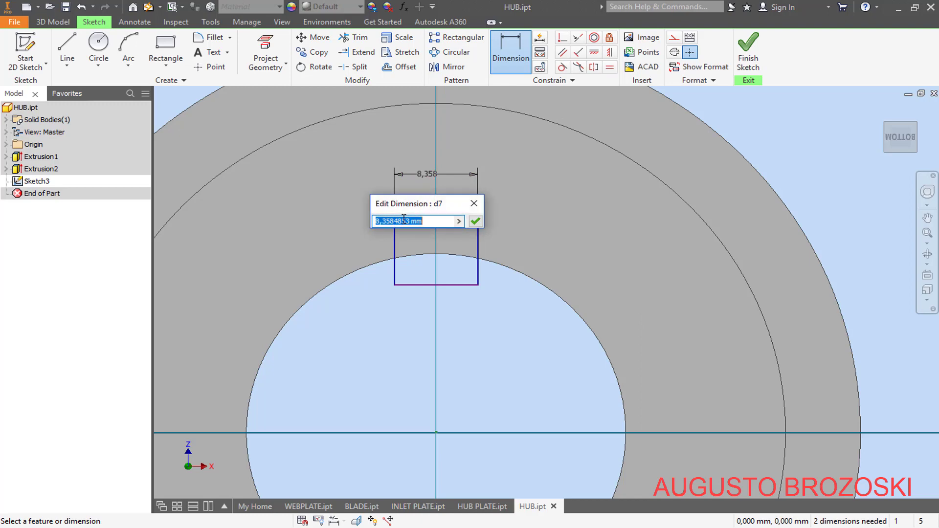
text(10)
key(Return)
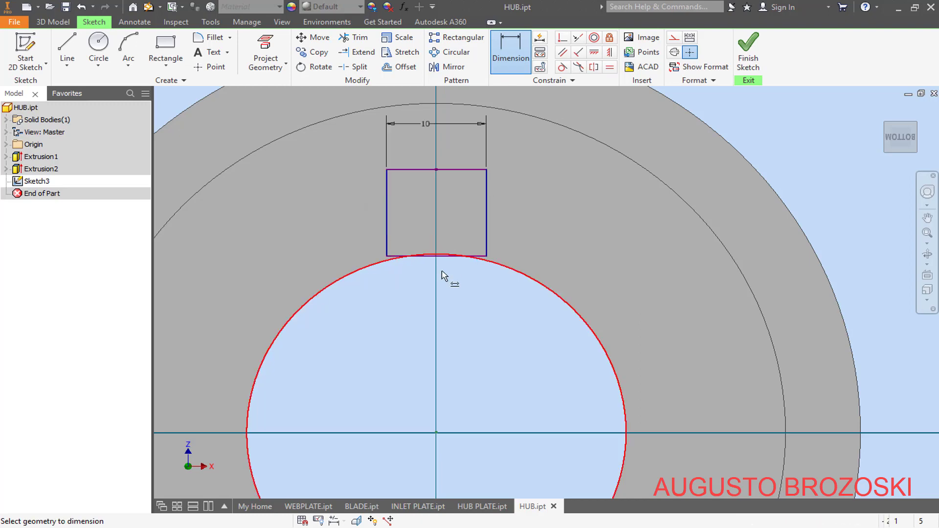
Dimension the keyway's top edge 22.3 mm from the bore centre, checking the value in the impeller PDF
click(486, 169)
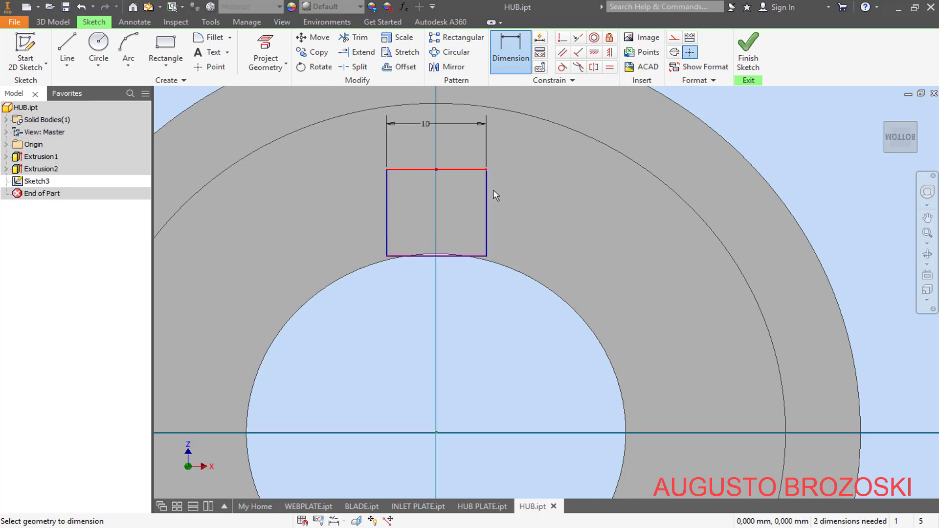
click(435, 432)
click(559, 321)
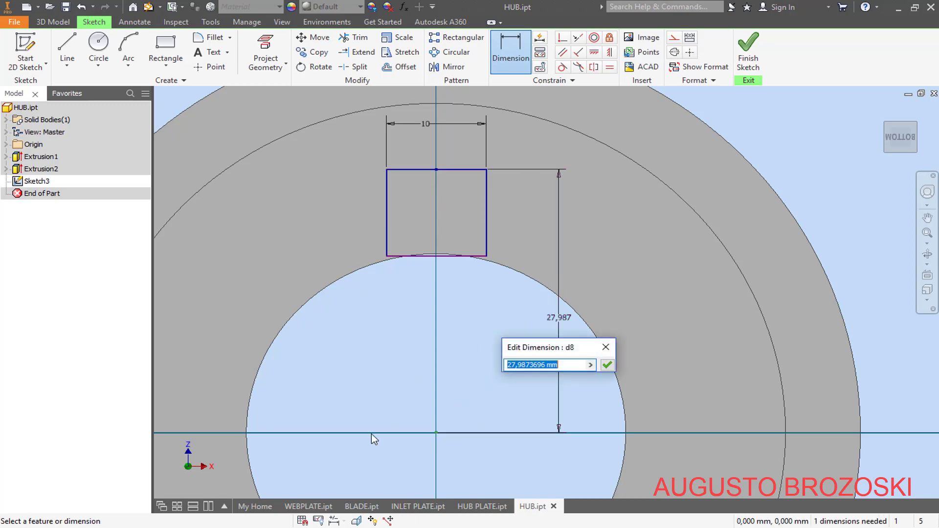
key(alt+Tab)
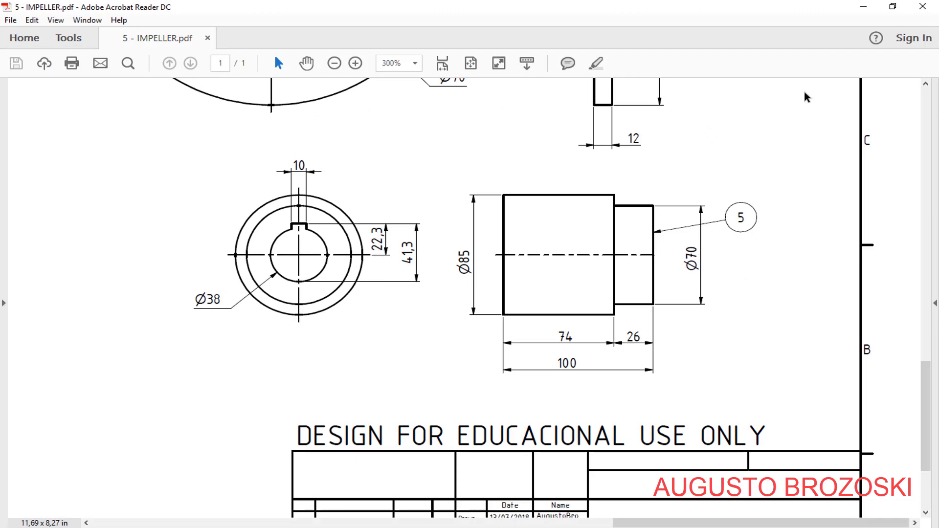
key(alt+Tab)
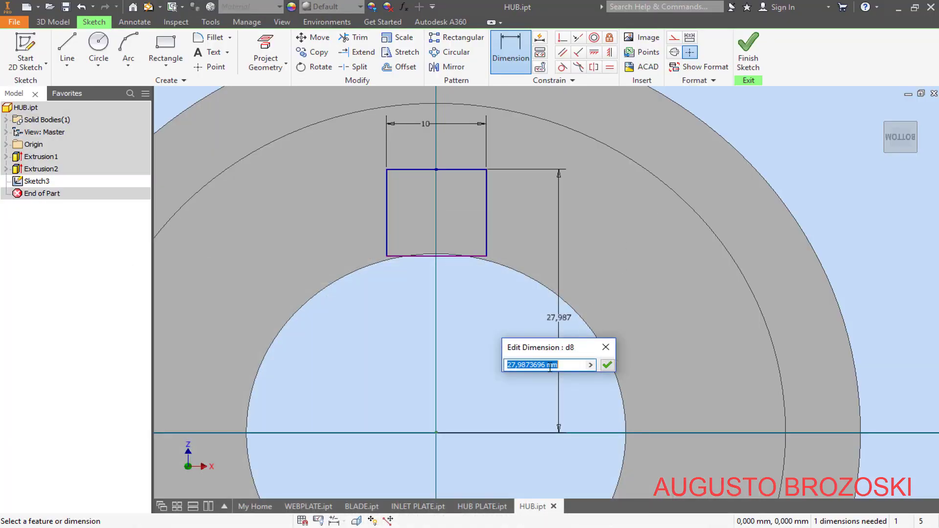
text(22,3)
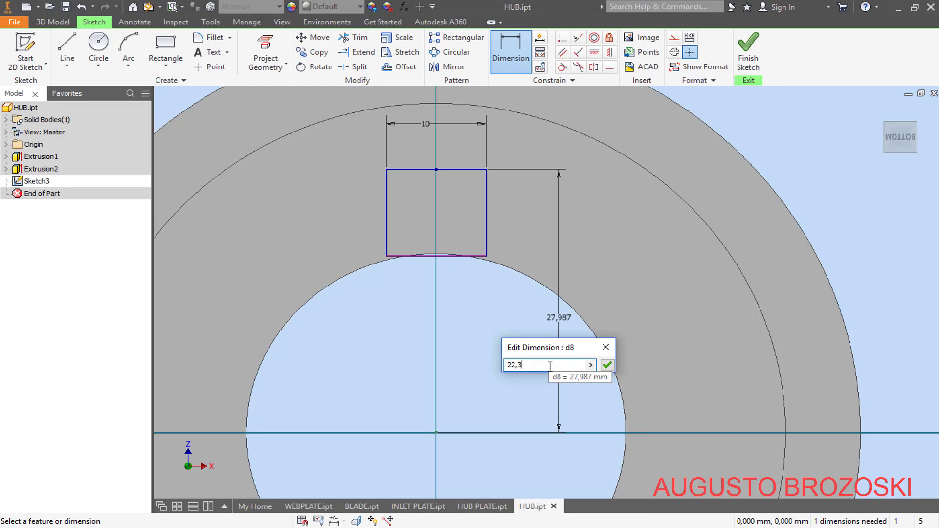
Dimension the keyway rectangle's top edge 22,3 mm from the bore centre and its height 6 mm, finishing the sketch
key(Return)
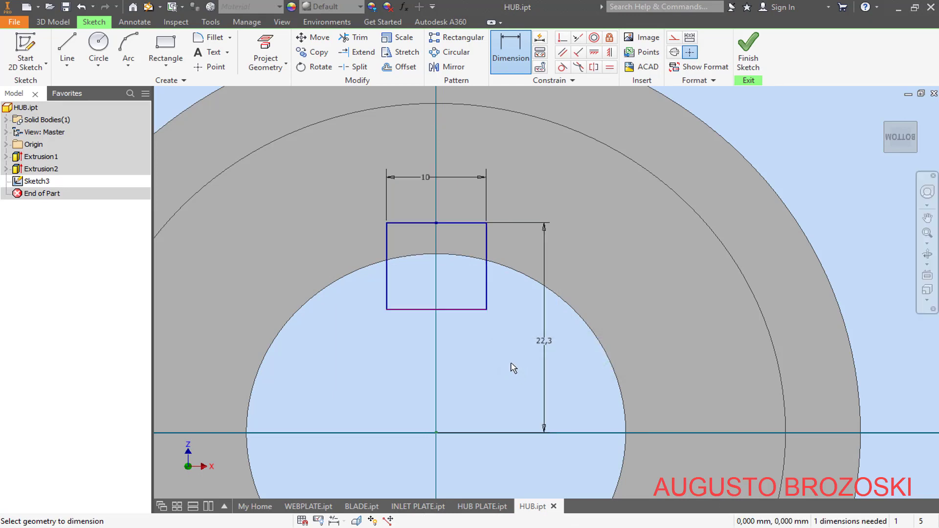
click(488, 277)
click(509, 281)
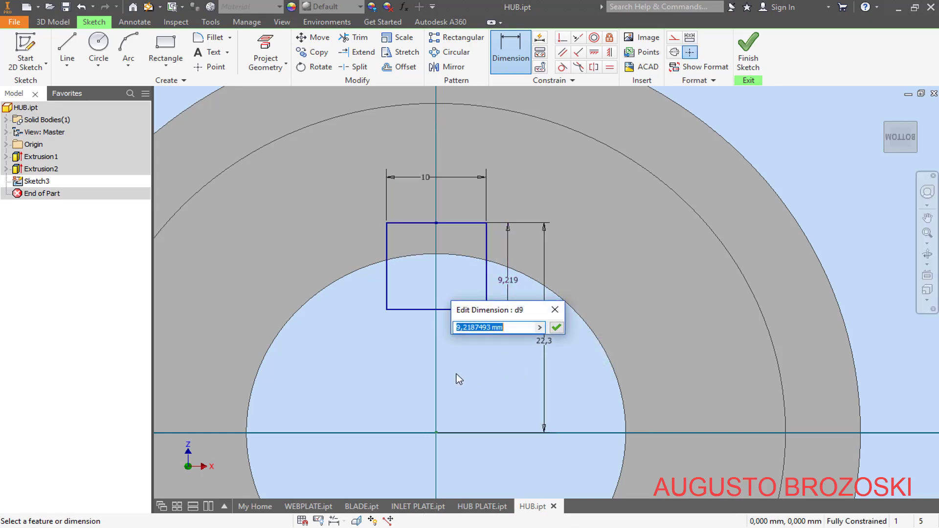
text(6)
key(Return)
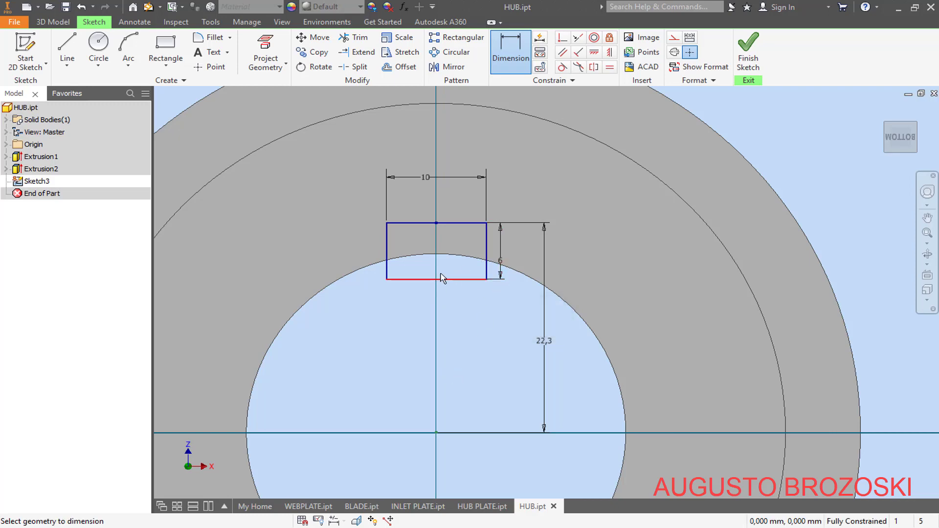
click(746, 66)
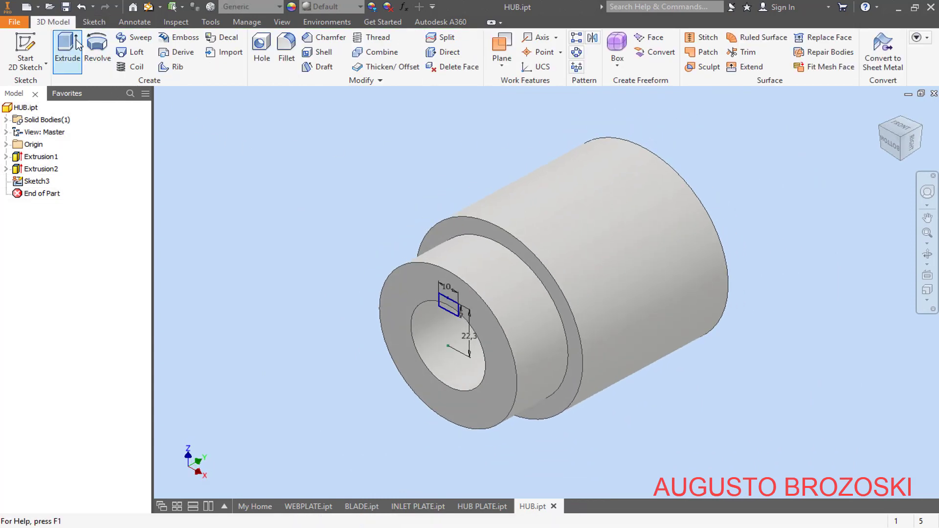
Cut the keyway rectangle through the full hub with a To Next extrusion, and save the part
click(68, 46)
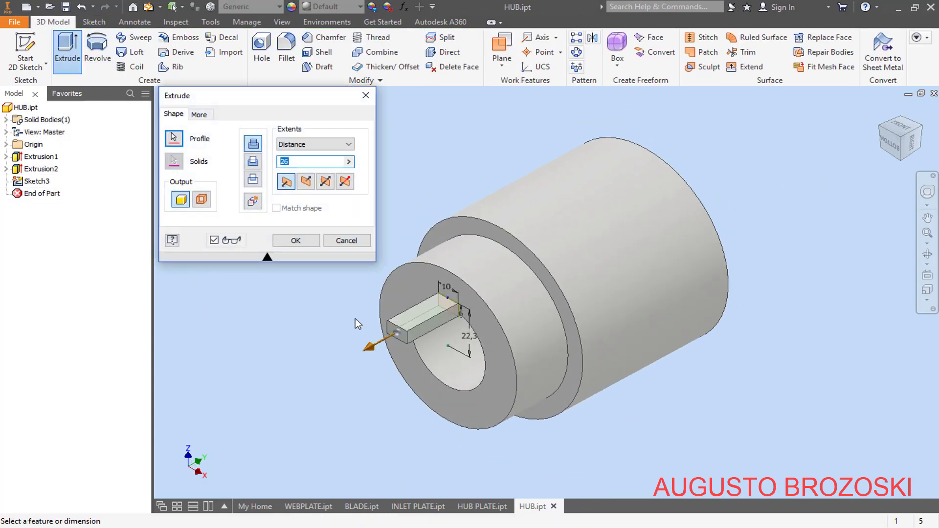
click(253, 163)
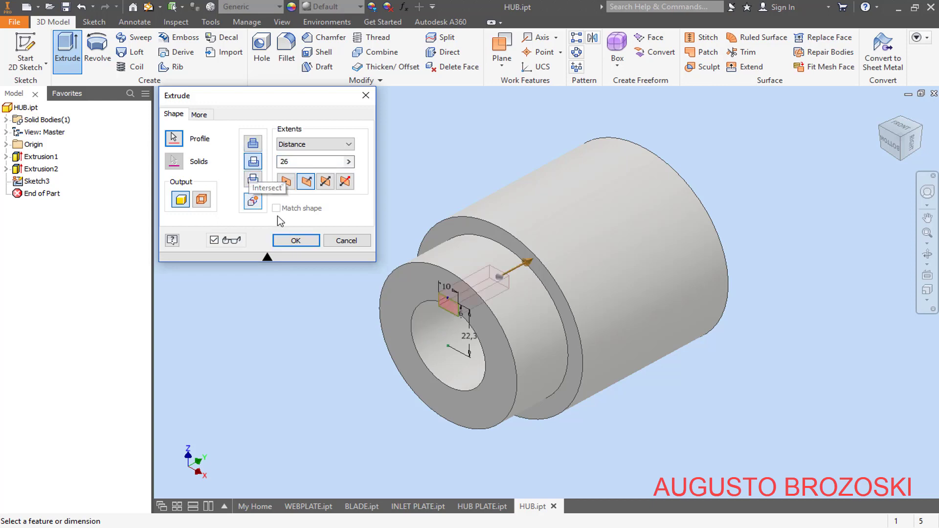
click(340, 144)
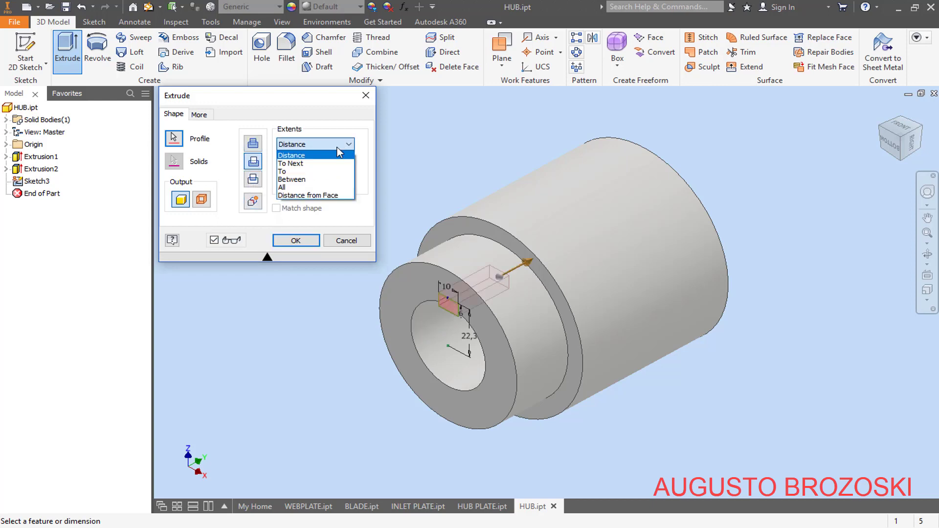
click(312, 163)
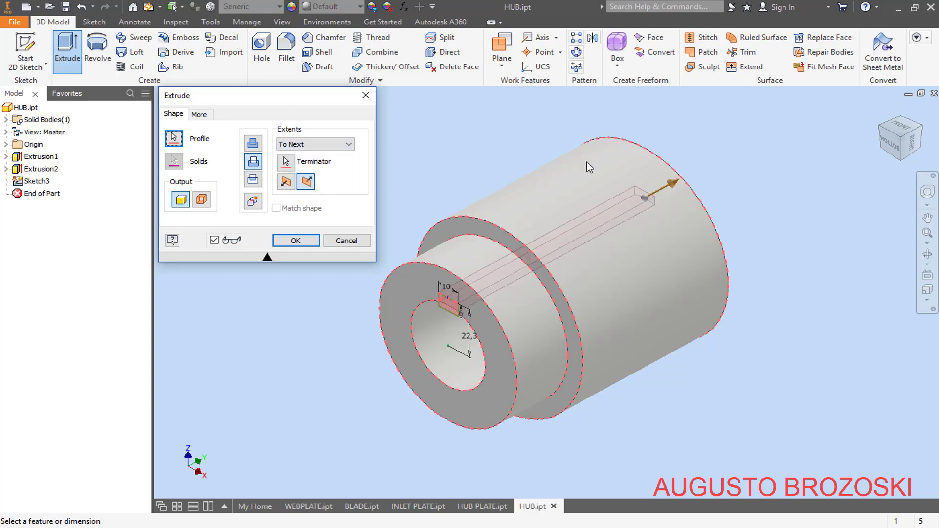
click(910, 143)
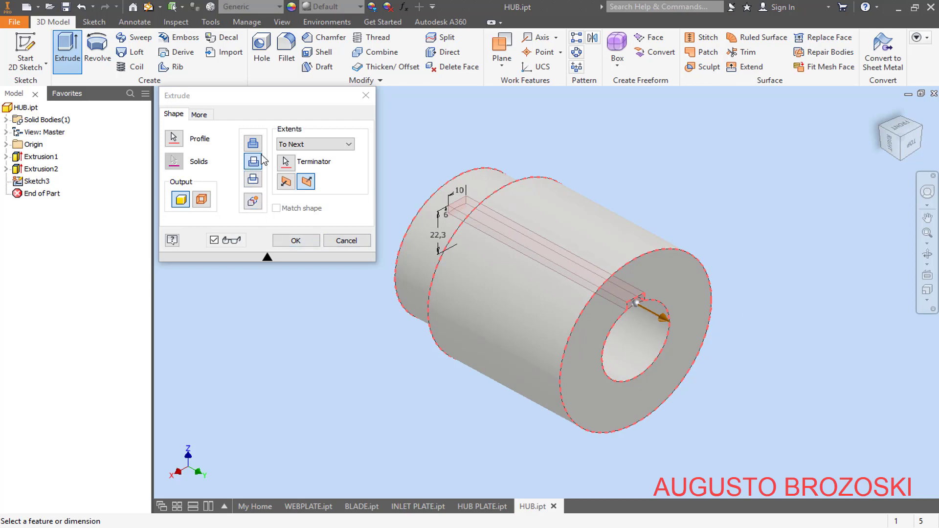
click(296, 243)
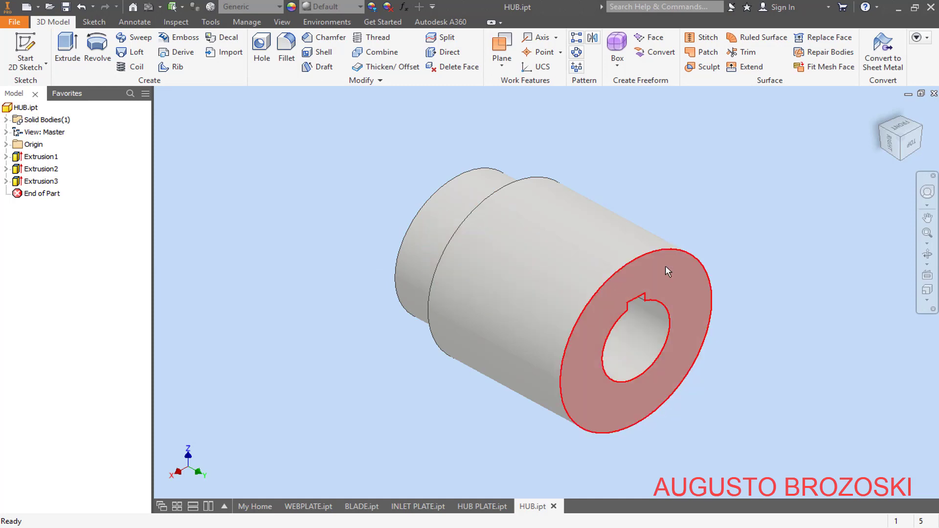
click(881, 111)
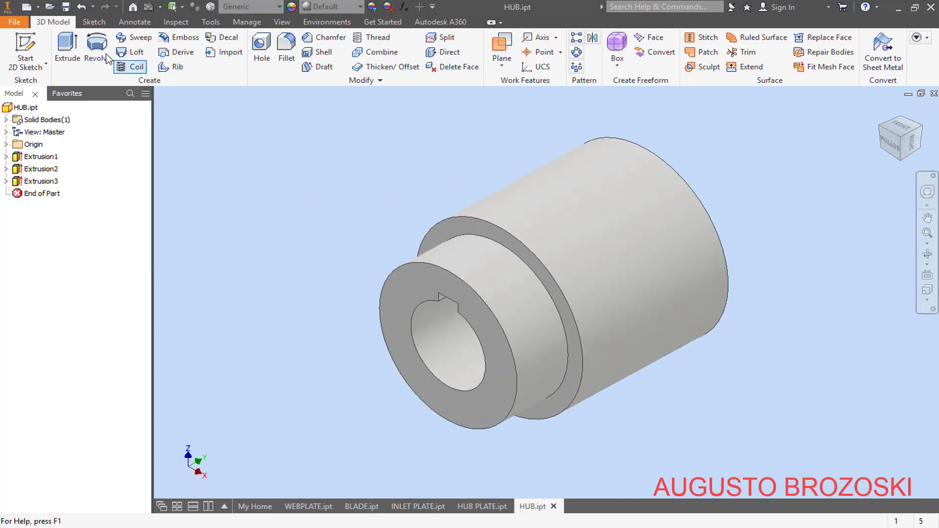
click(65, 7)
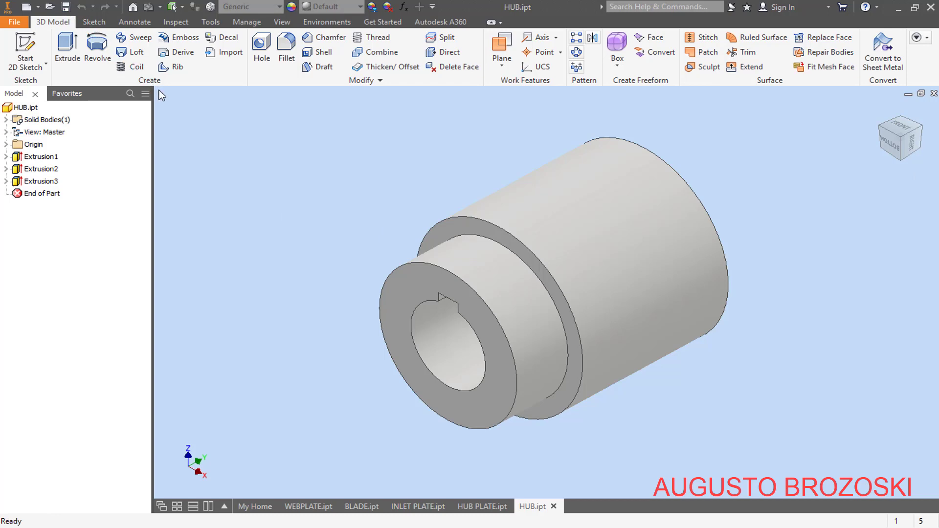
Check the hub section in the impeller PDF drawing, and create a new assembly from the Weldment (ANSI - mm) template
click(351, 524)
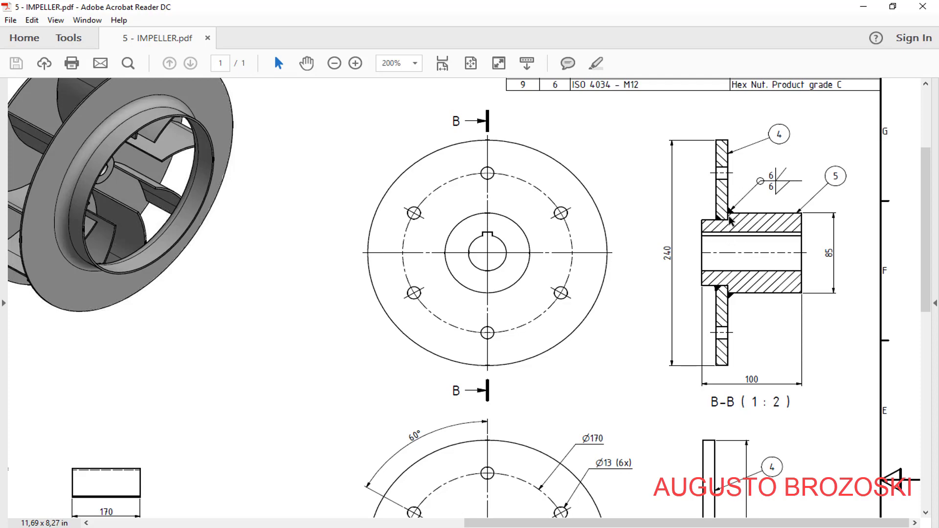
click(863, 7)
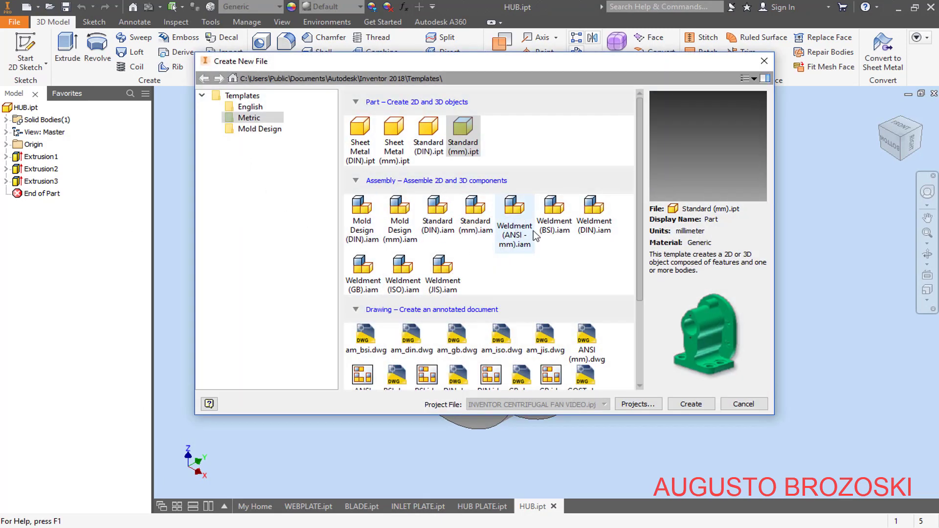
click(514, 218)
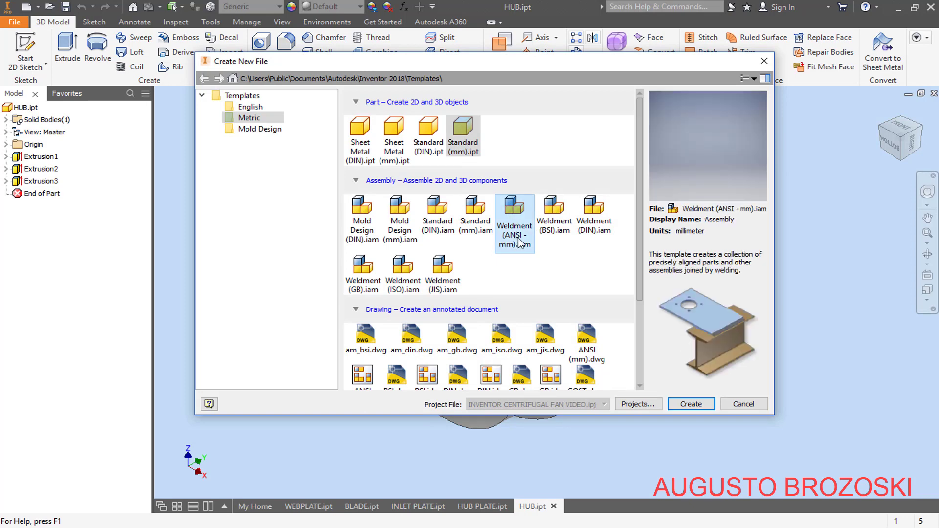
click(693, 406)
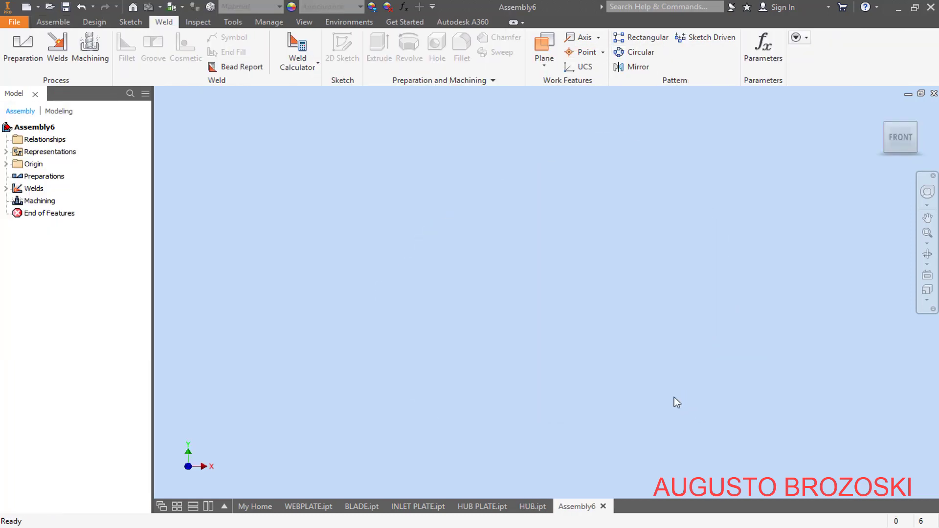
Save the new weldment assembly in the workspace as IMPELLER HUB
click(66, 7)
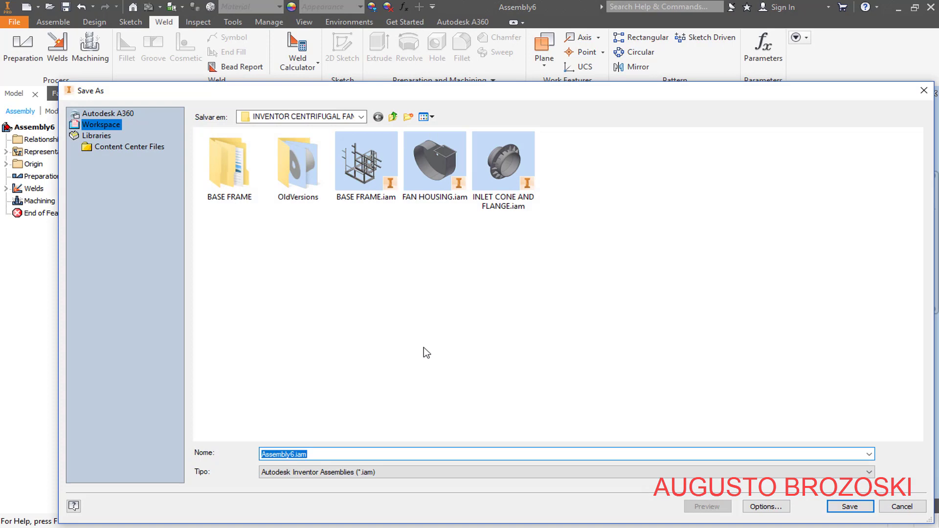
text(IMPELLER HUB)
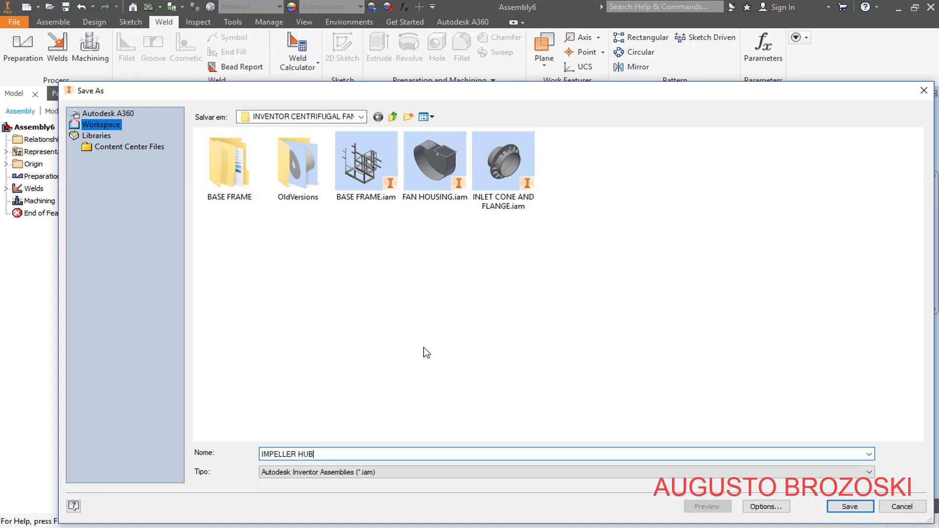
click(841, 502)
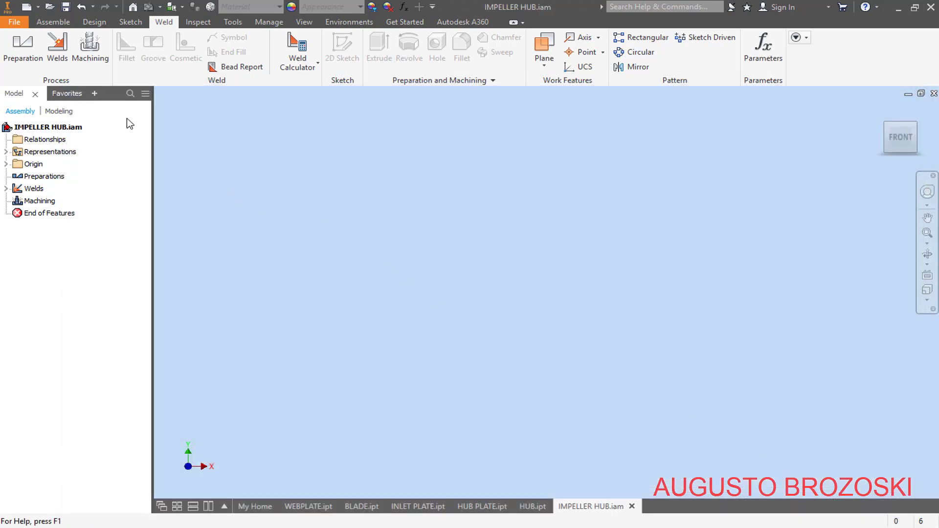
Place one instance of HUB.ipt in the IMPELLER HUB assembly
click(53, 22)
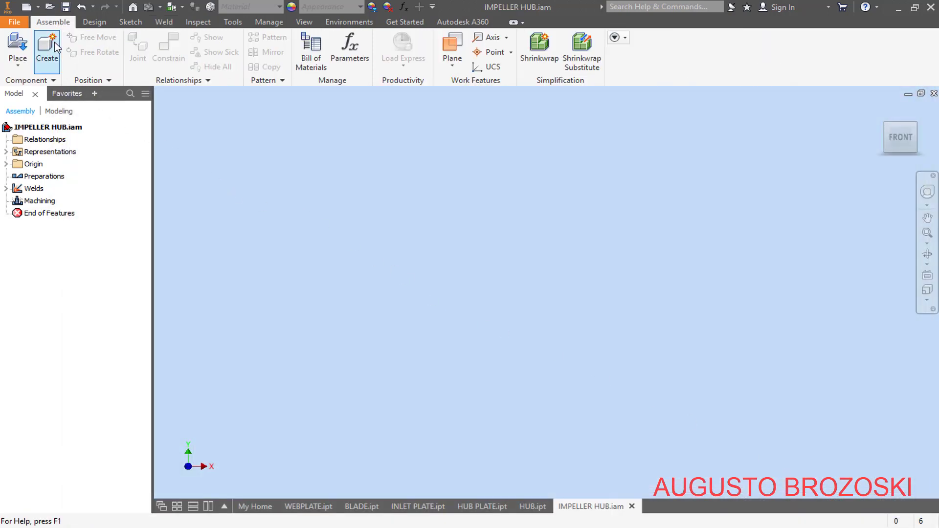
click(18, 45)
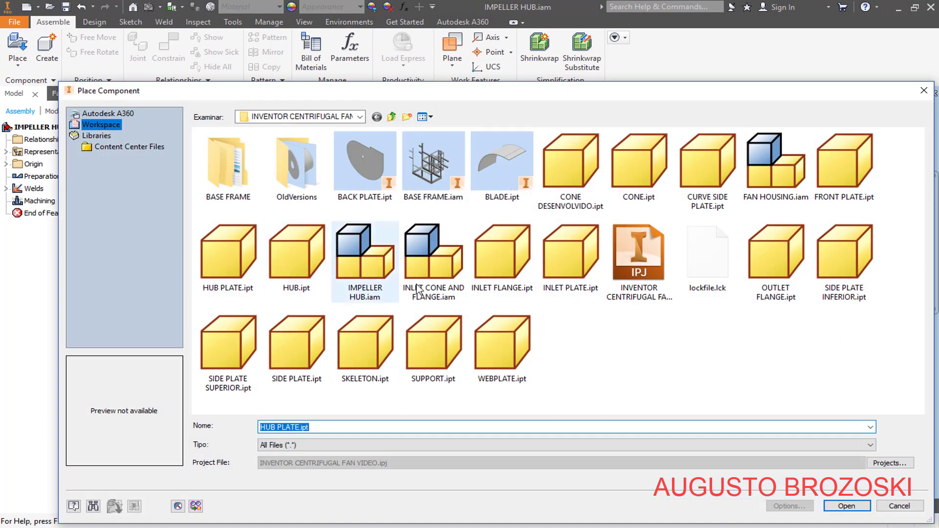
click(301, 259)
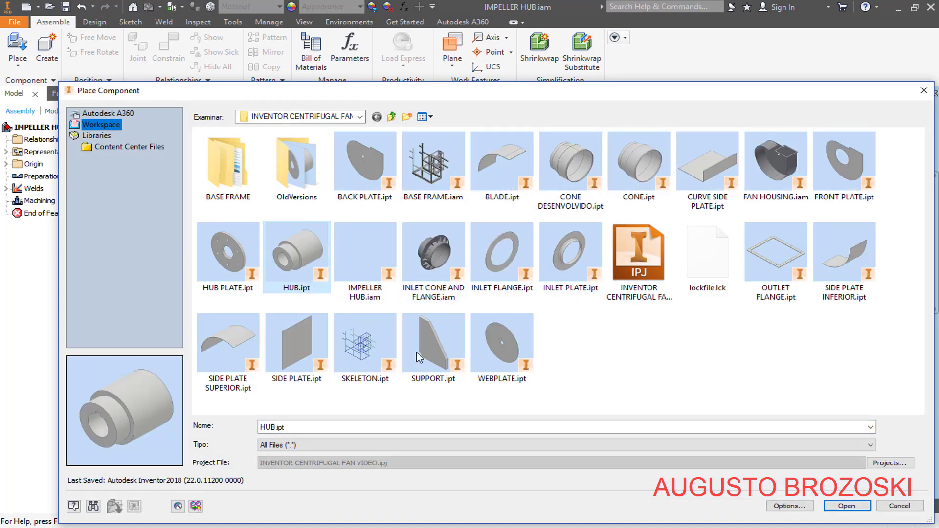
click(846, 505)
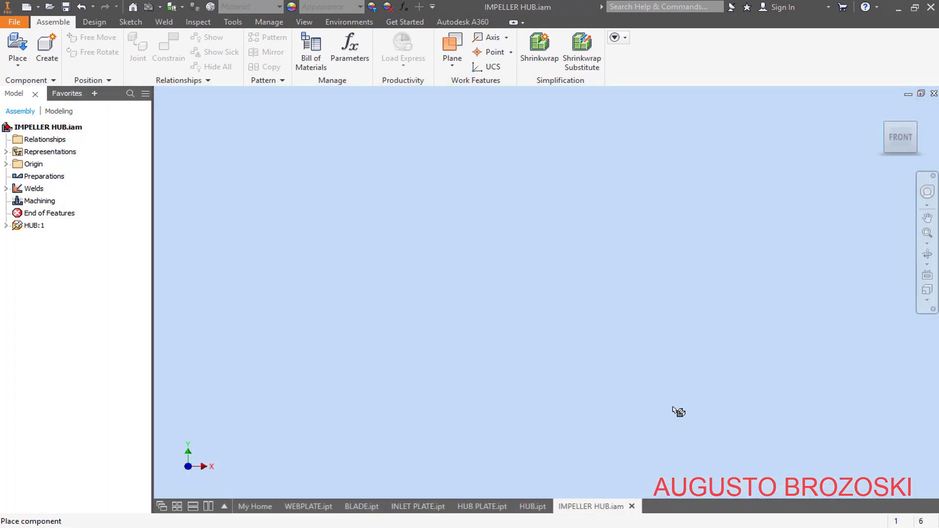
click(520, 296)
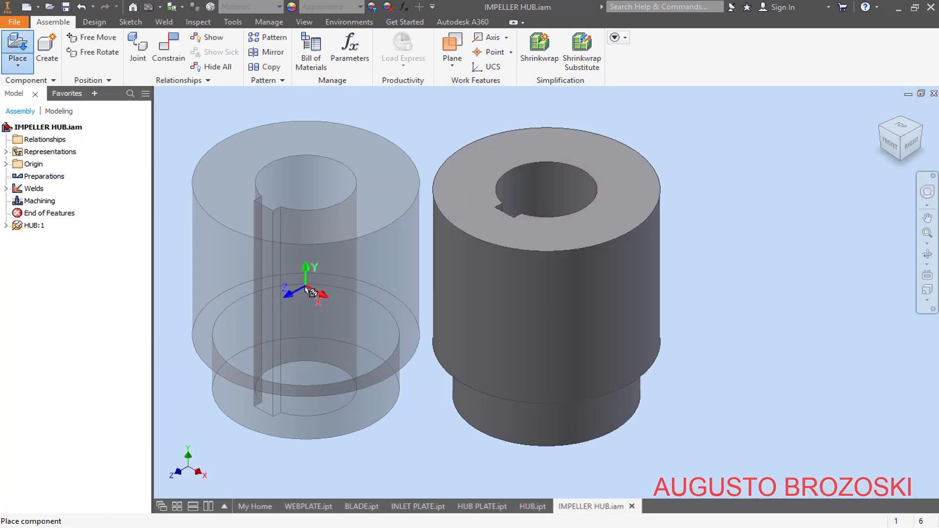
key(Escape)
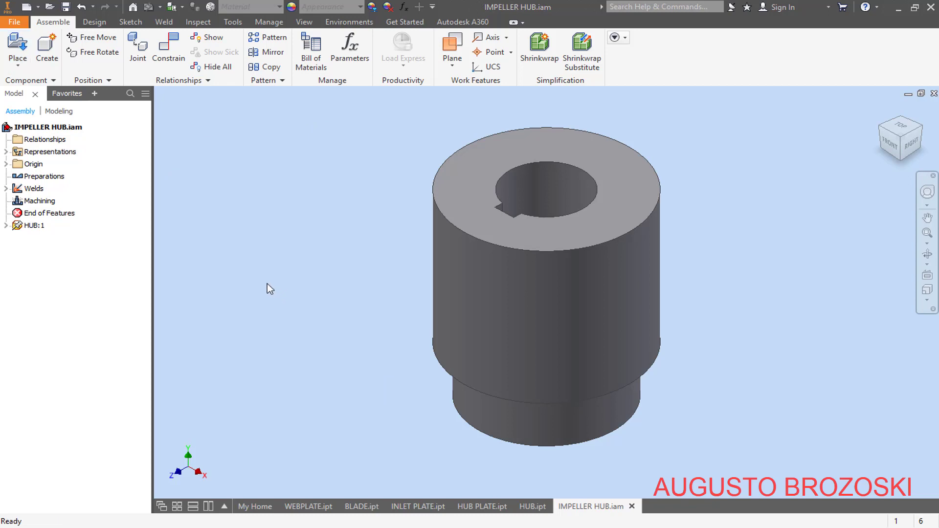
Unground the hub and freely rotate it so its stepped end faces forward with the keyway on top
right_click(34, 227)
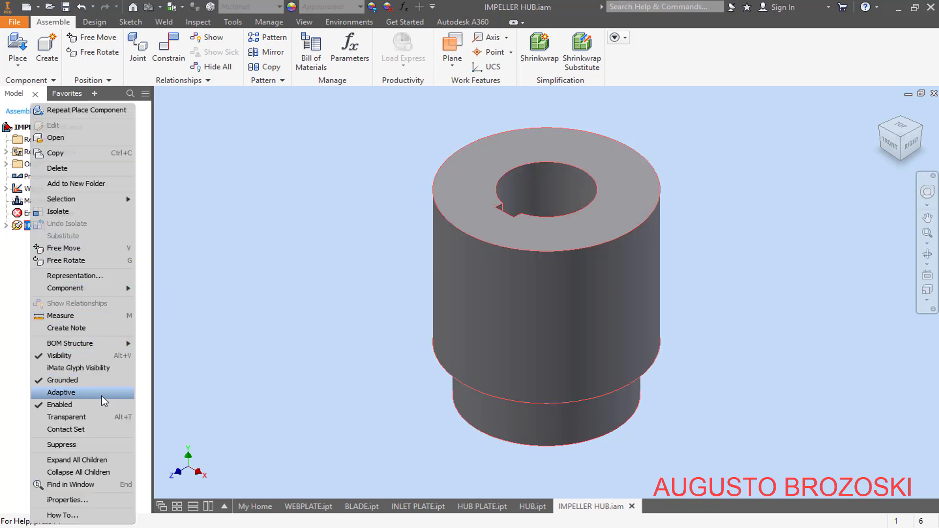
click(71, 381)
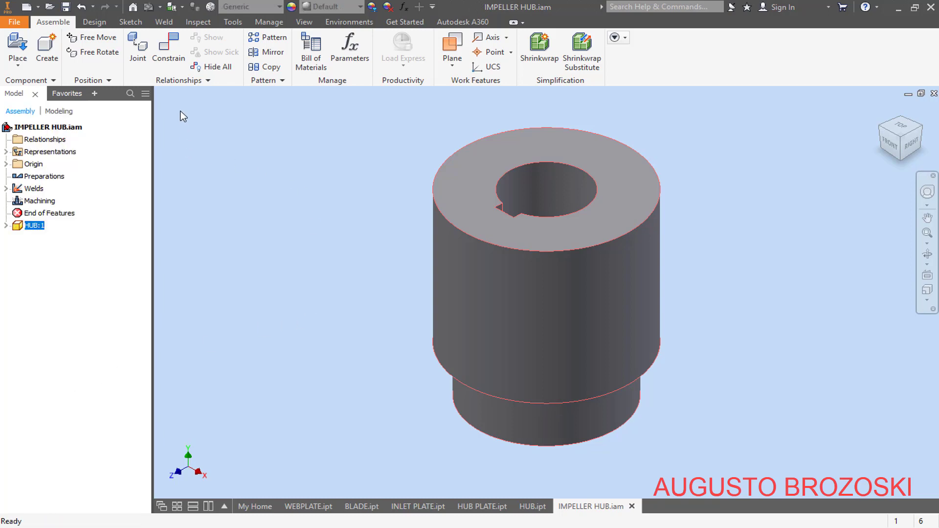
click(95, 52)
drag(478, 255, 514, 296)
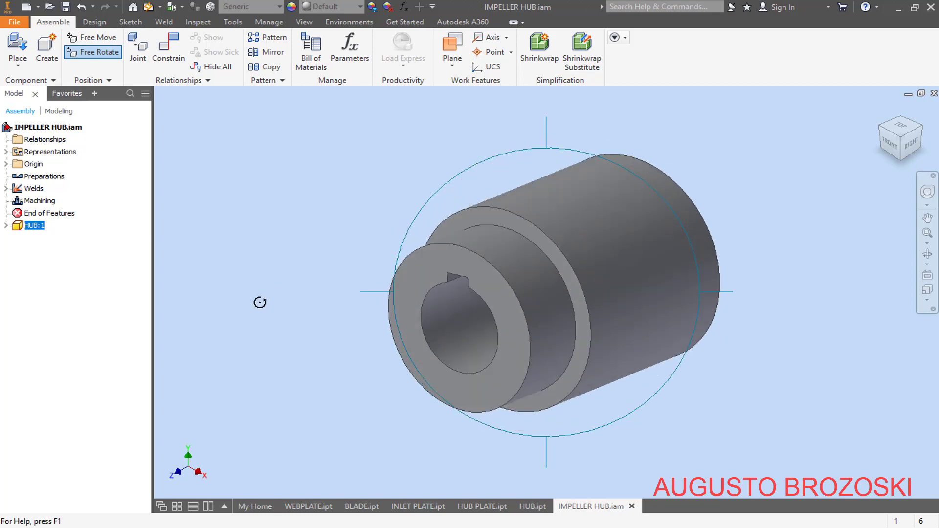
key(Escape)
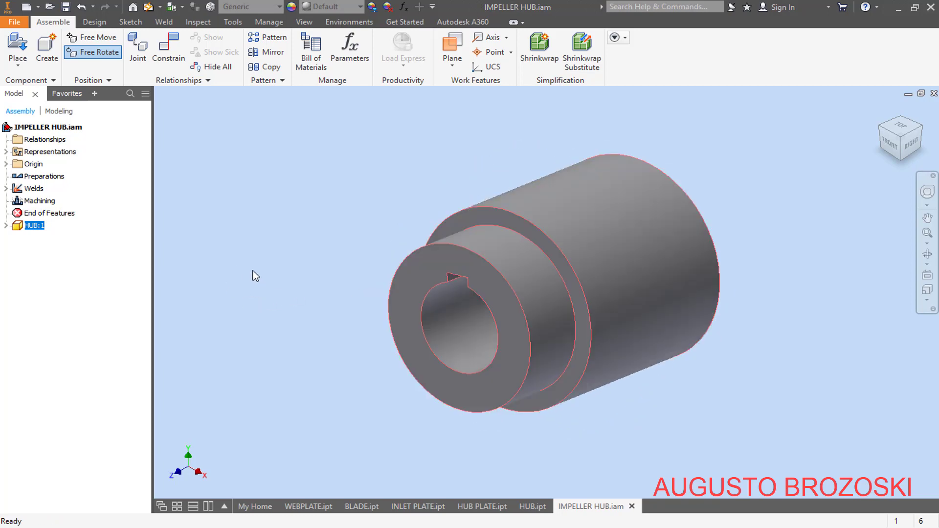
Constrain the hub's XY plane flush with the assembly's XZ plane
click(6, 226)
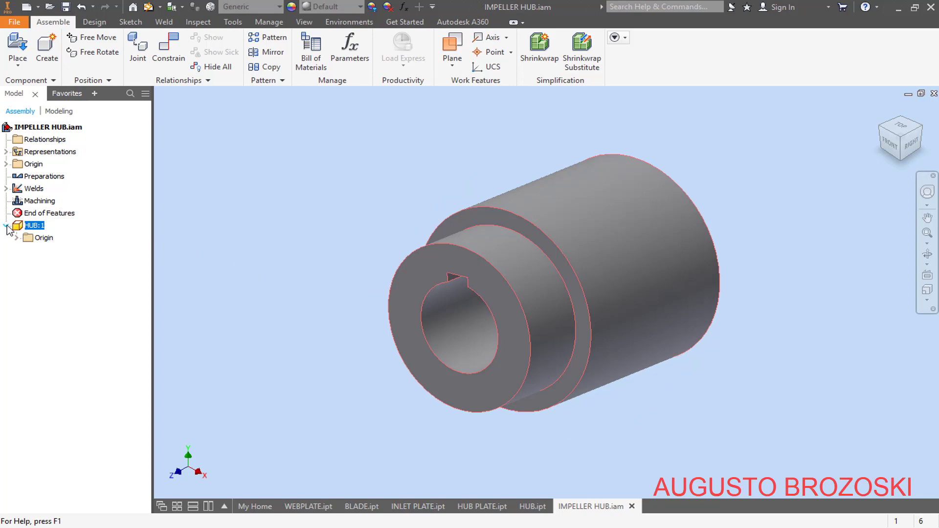
click(16, 238)
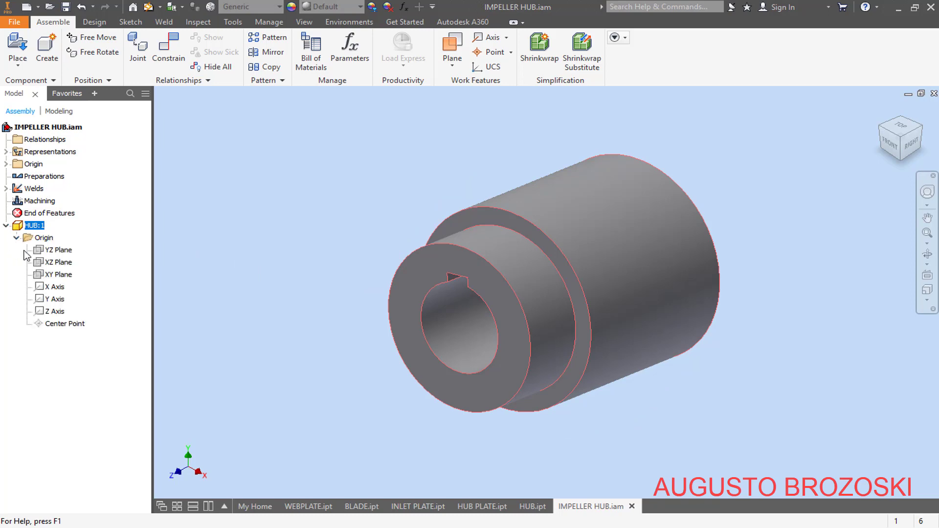
click(54, 274)
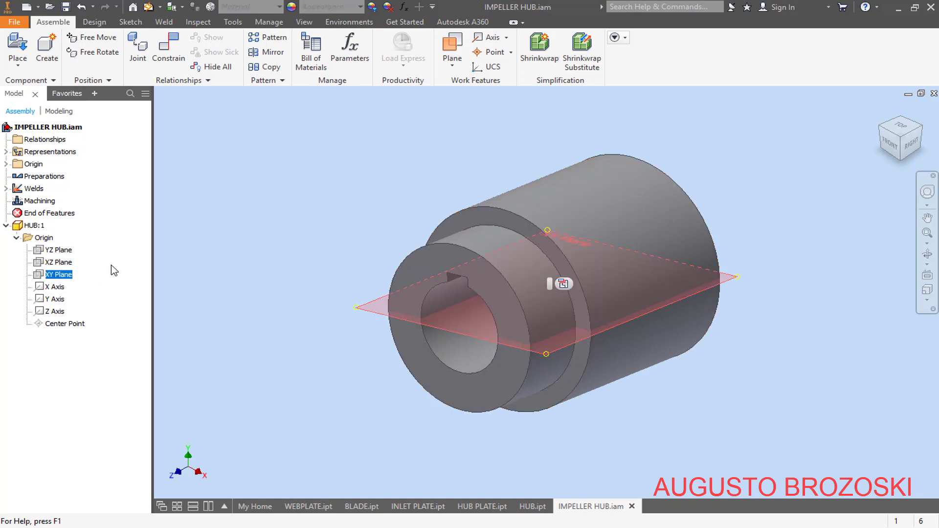
click(168, 49)
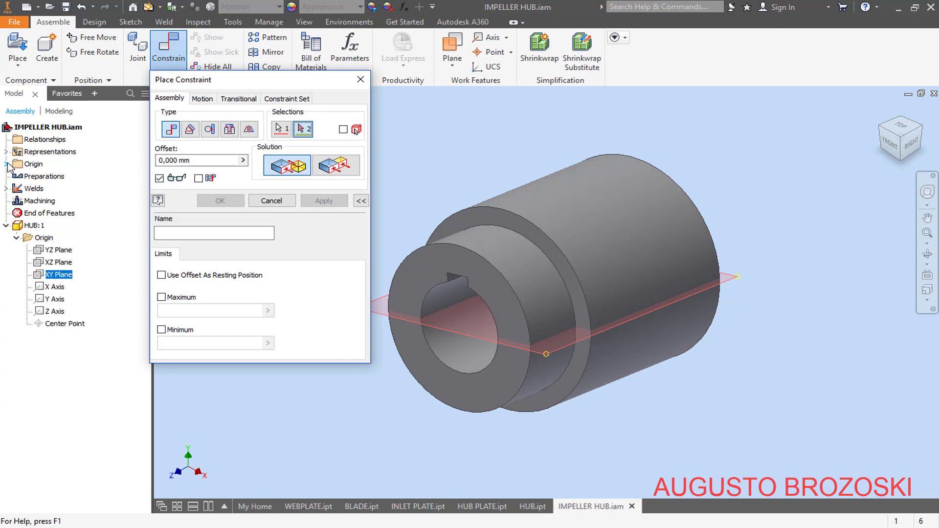
click(7, 164)
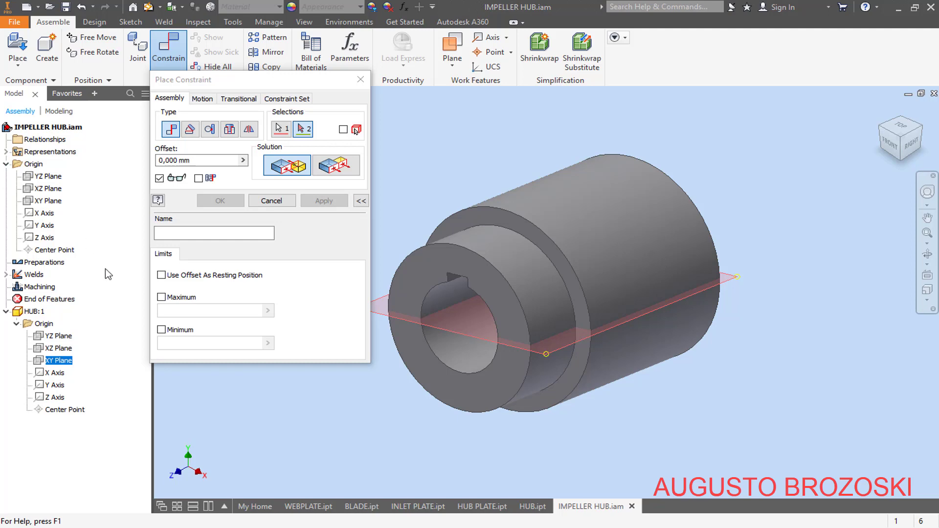
click(45, 189)
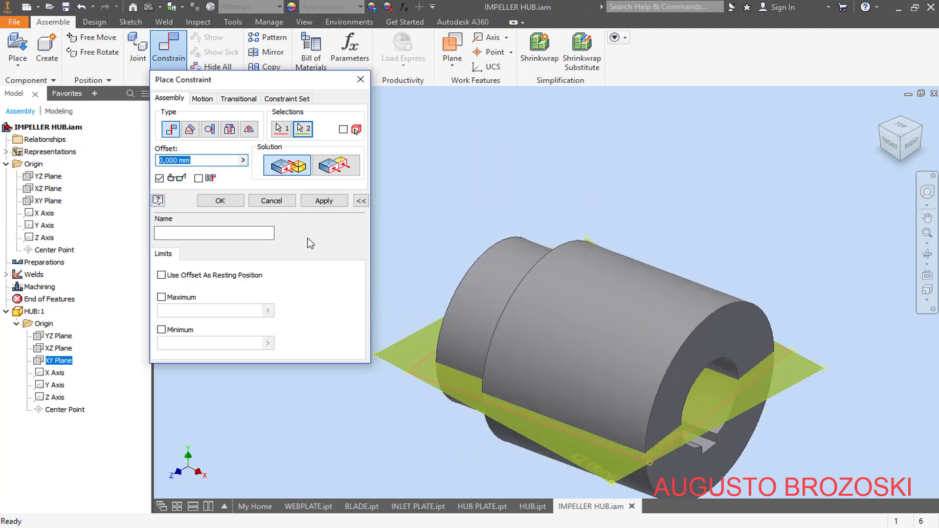
click(342, 173)
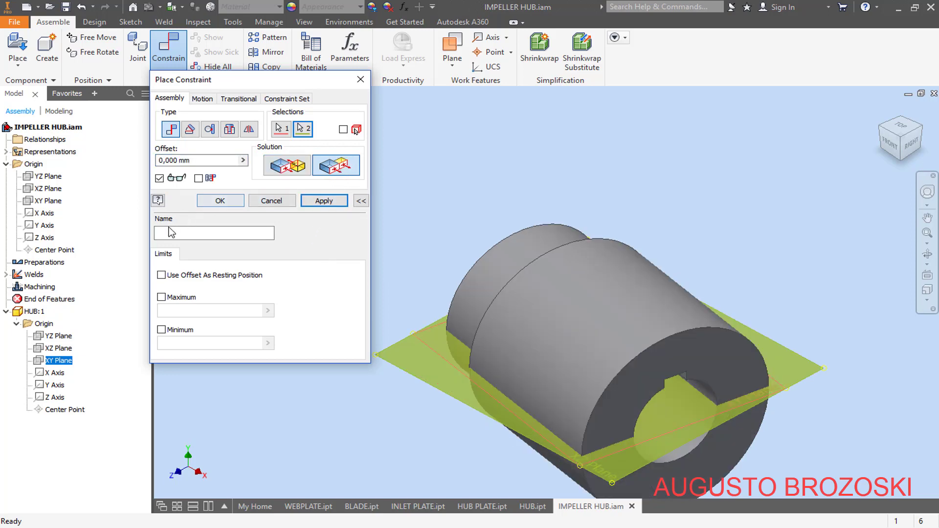
click(323, 202)
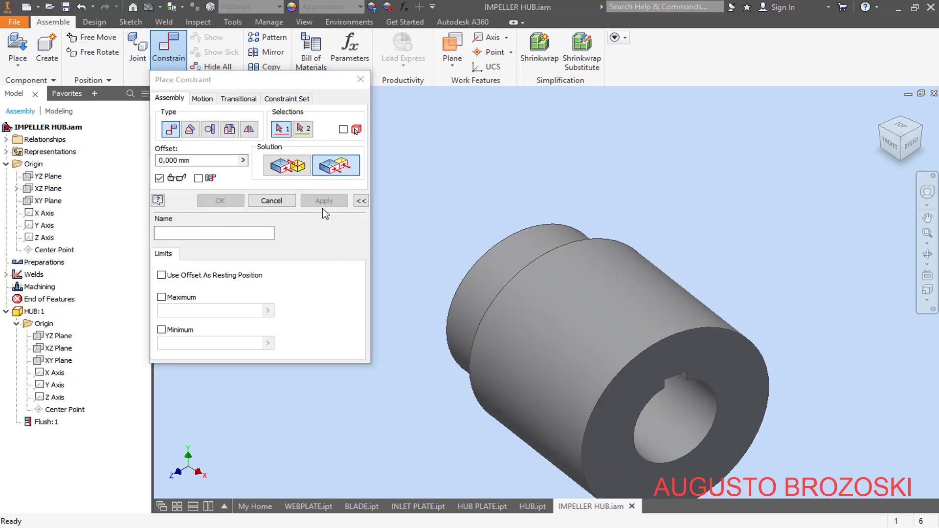
Constrain the hub's XZ plane flush with the assembly's YZ plane
click(881, 111)
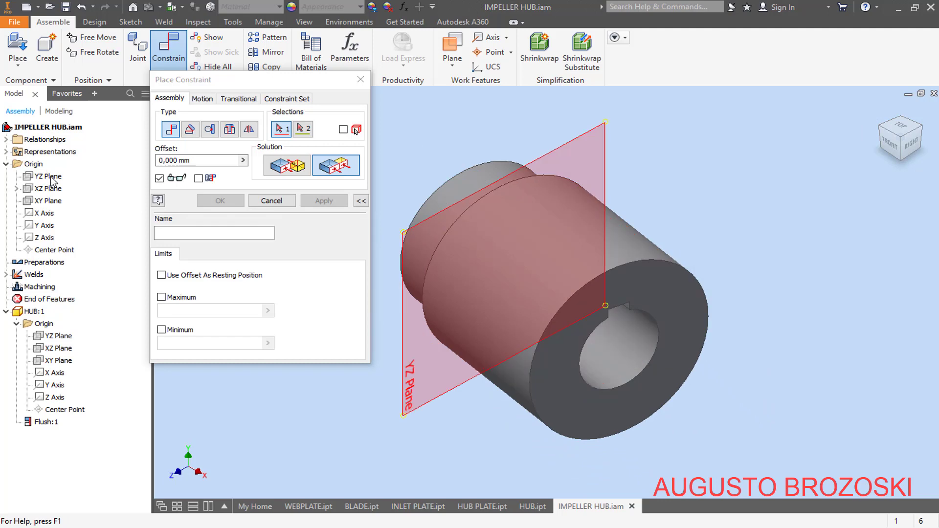
click(51, 177)
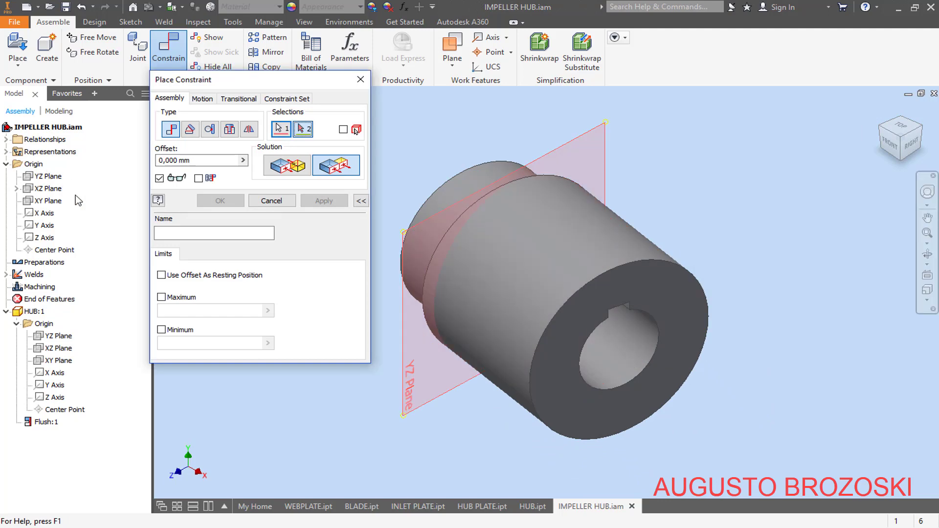
click(60, 348)
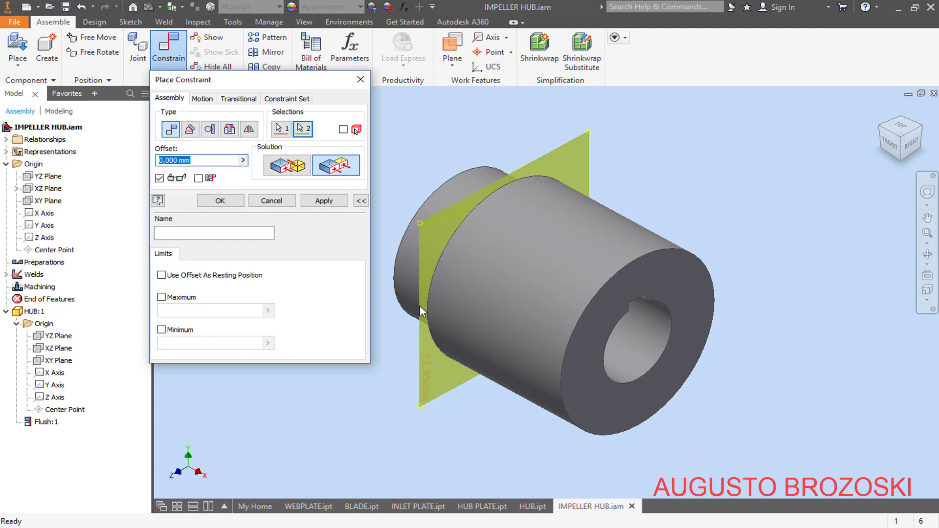
click(322, 201)
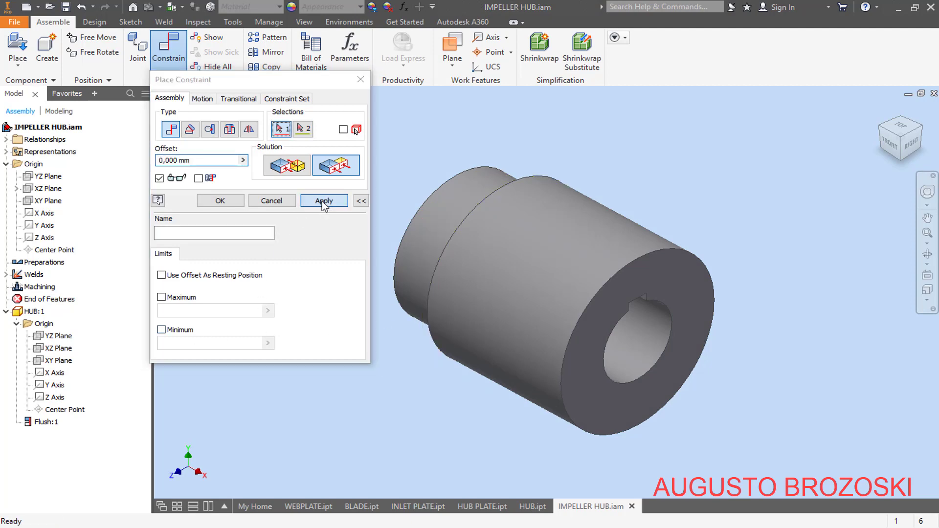
Constrain the hub's YZ plane flush with the assembly's XY plane, and finish placing constraints
click(55, 202)
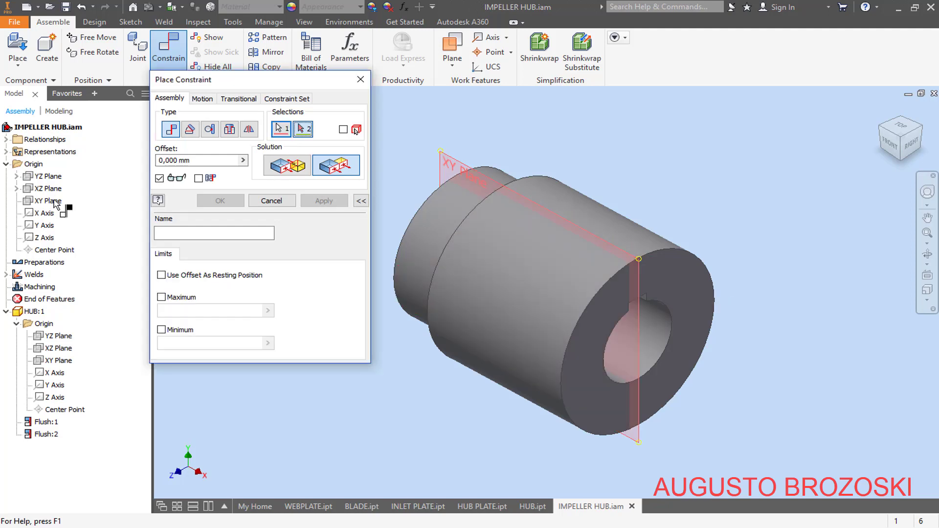
click(63, 337)
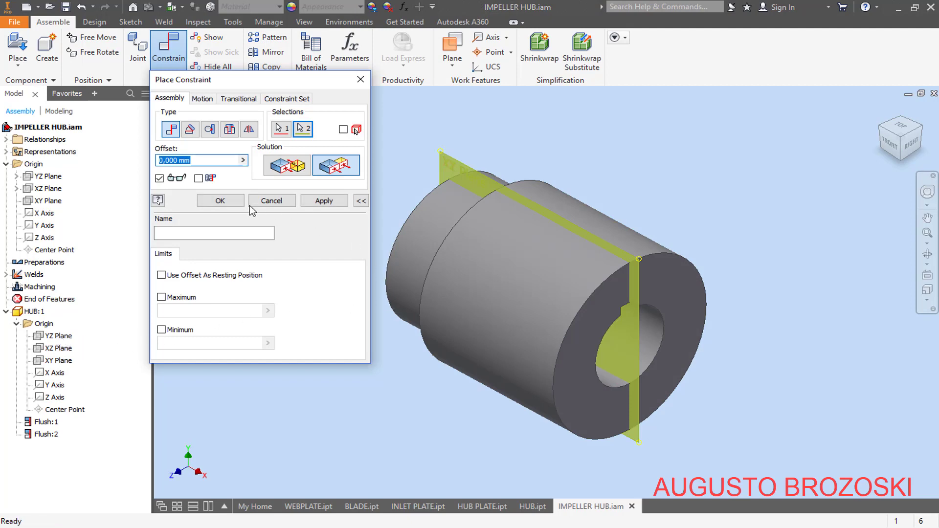
click(323, 201)
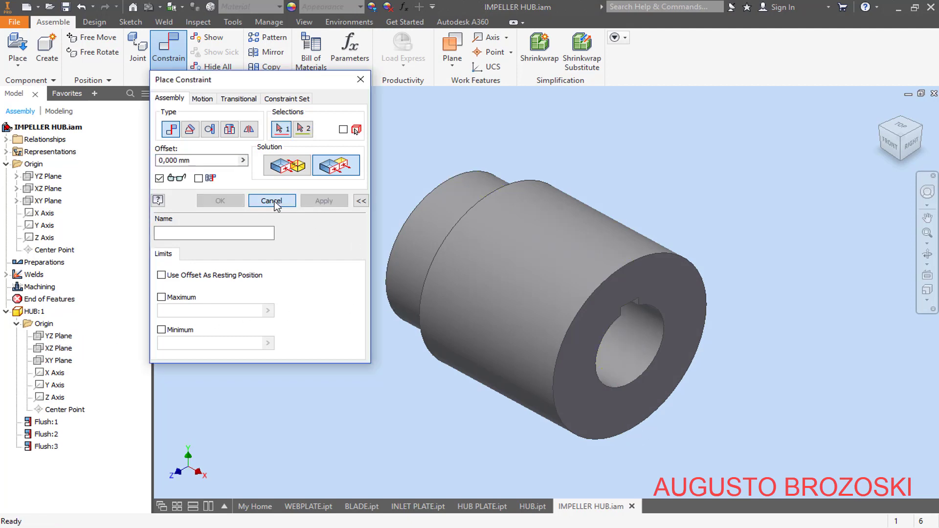
click(274, 203)
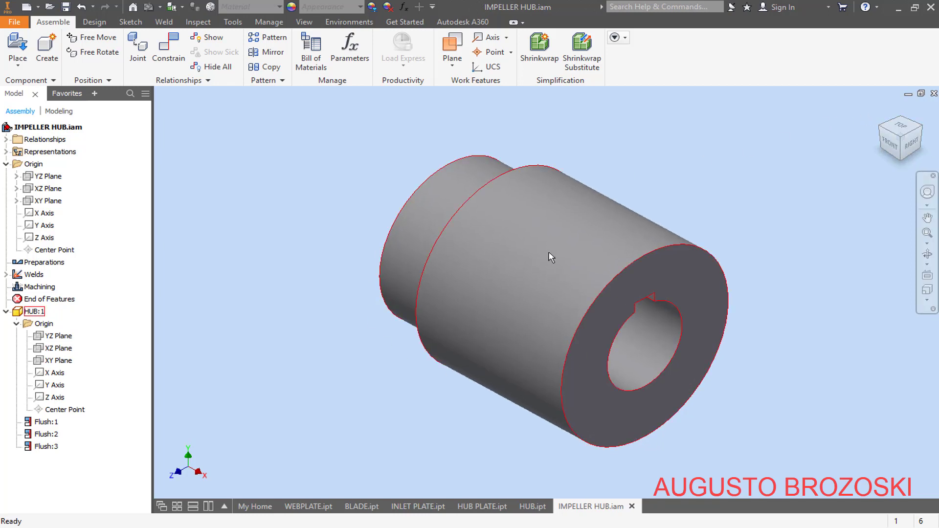
Ground the constrained hub, collapse the expanded browser nodes, and save the assembly
right_click(35, 314)
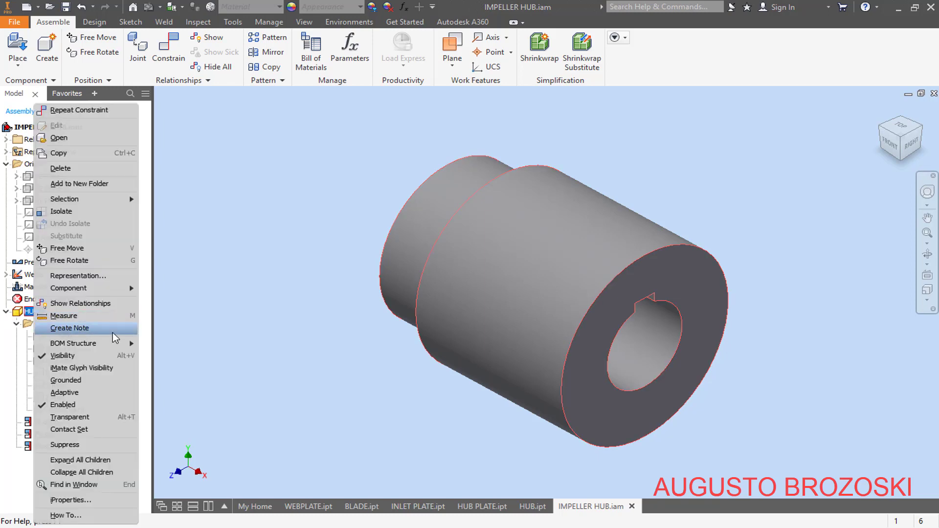
click(69, 381)
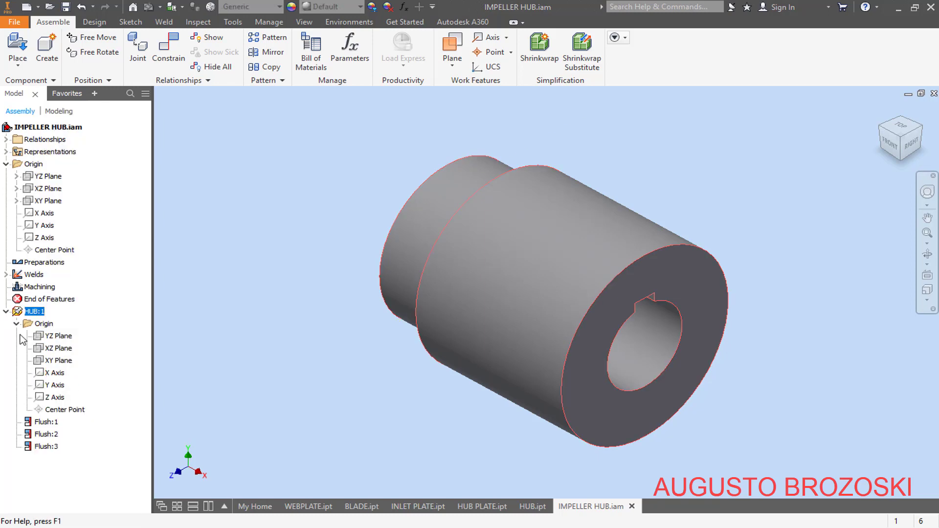
click(6, 312)
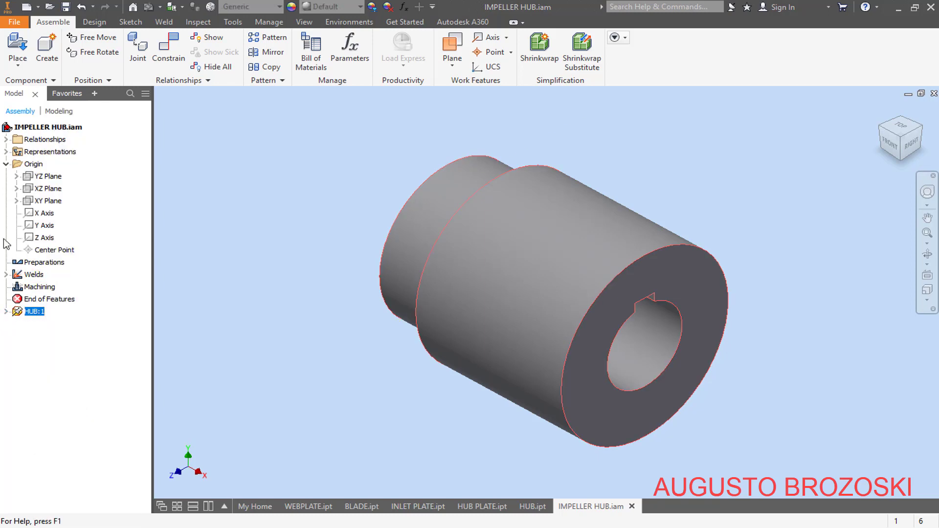
click(6, 164)
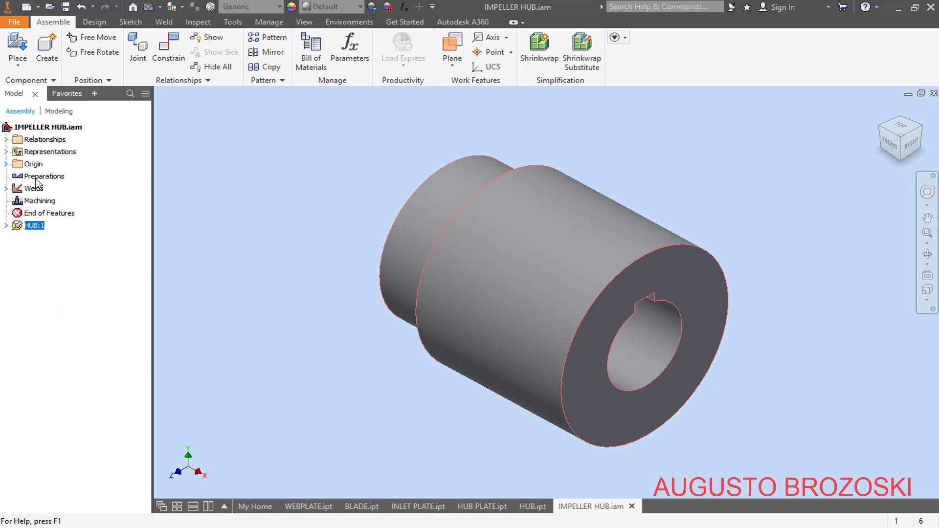
click(65, 7)
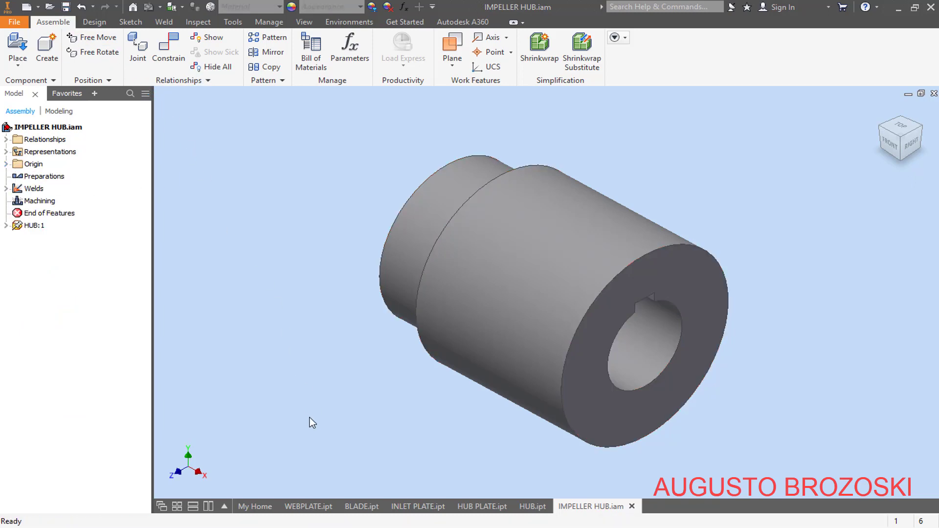
Check the hub plate and parts list in the impeller PDF drawing, and place one instance of HUB PLATE.ipt in the Inventor assembly
click(333, 527)
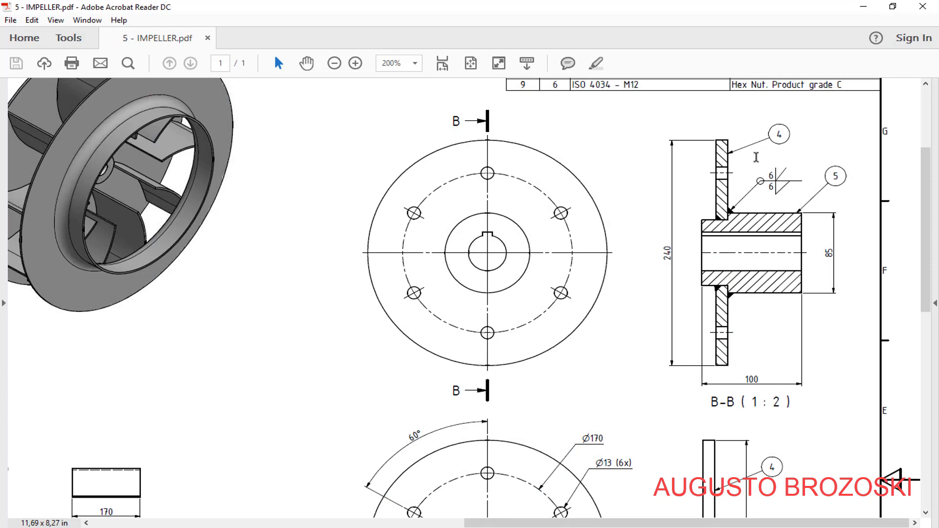
scroll(683, 239, up, 3)
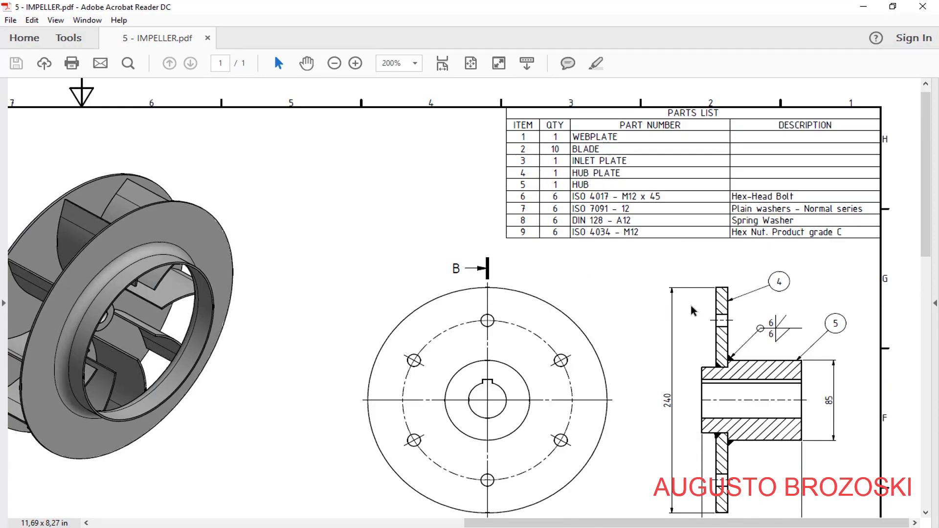
scroll(685, 300, down, 1)
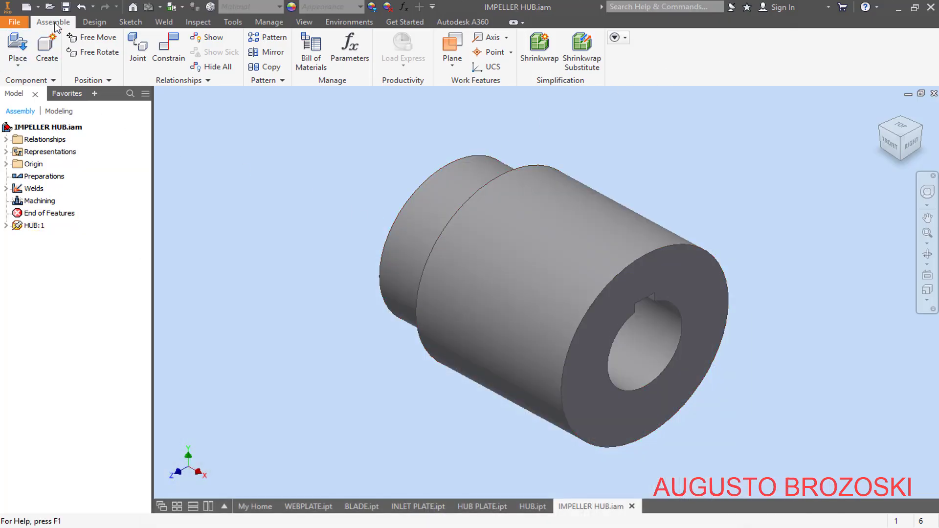
click(18, 44)
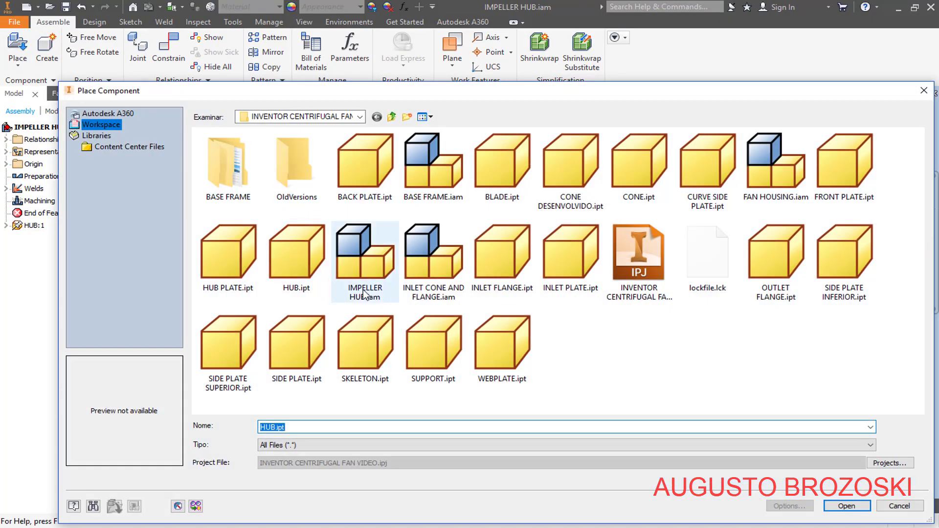
click(234, 256)
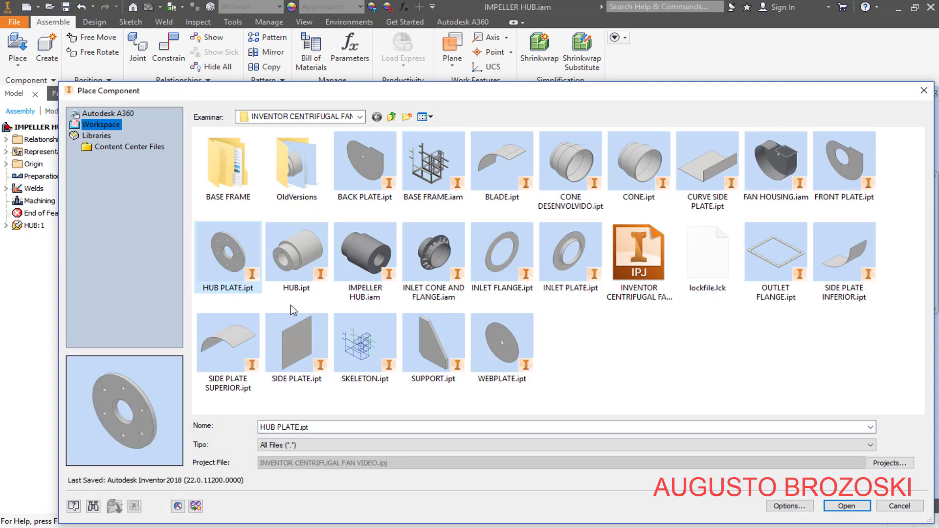
click(846, 506)
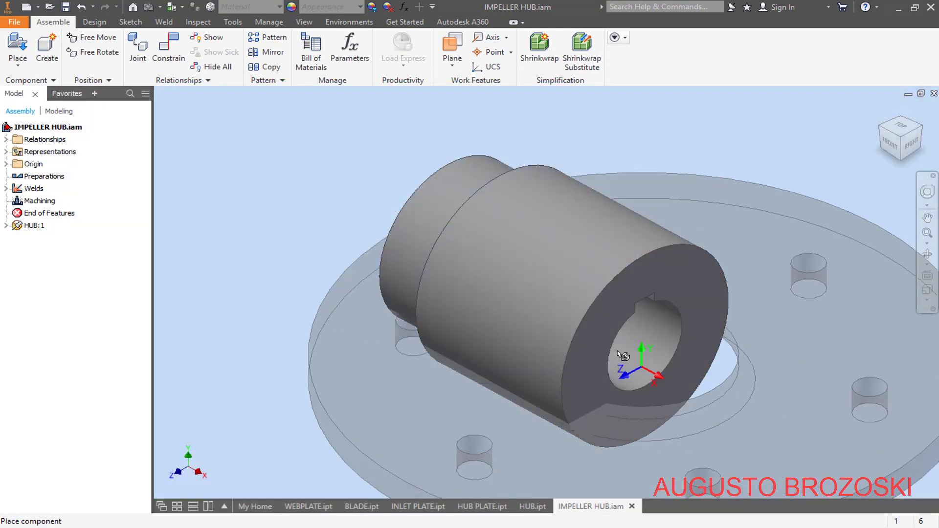
scroll(567, 327, down, 5)
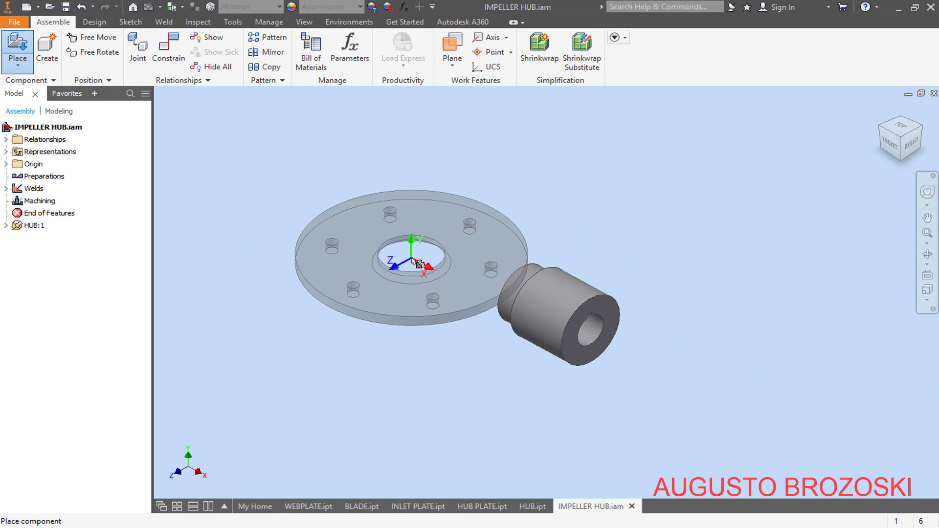
click(418, 260)
key(Escape)
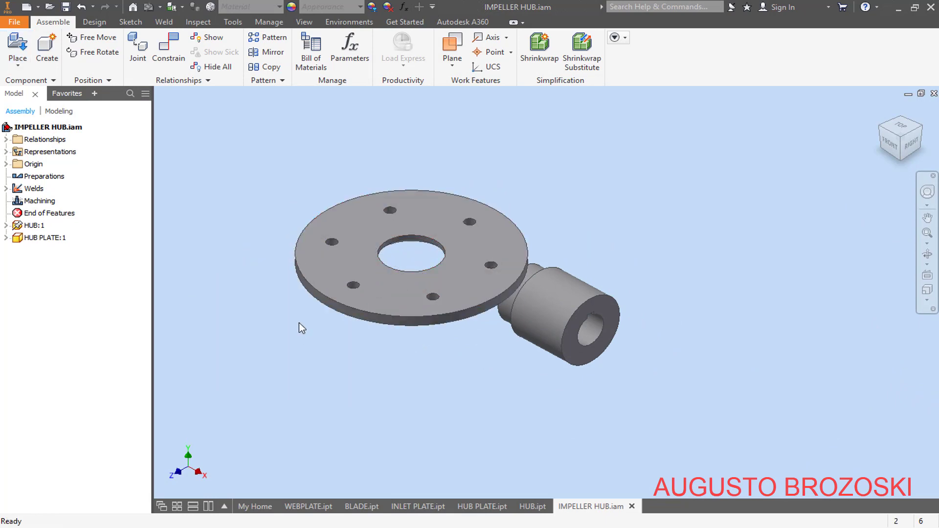
Insert-constrain the hub plate's central bore edge to the hub's shoulder edge with zero offset, and apply it
scroll(390, 235, up, 3)
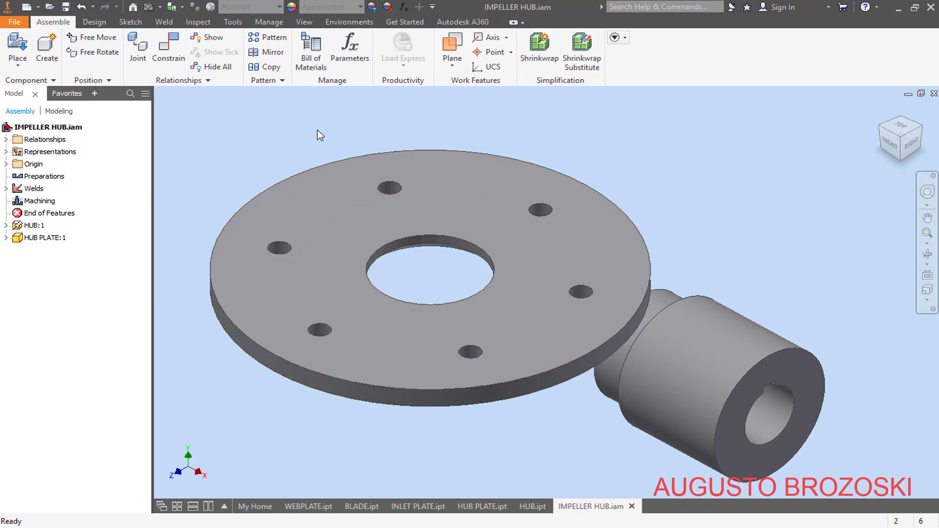
click(168, 61)
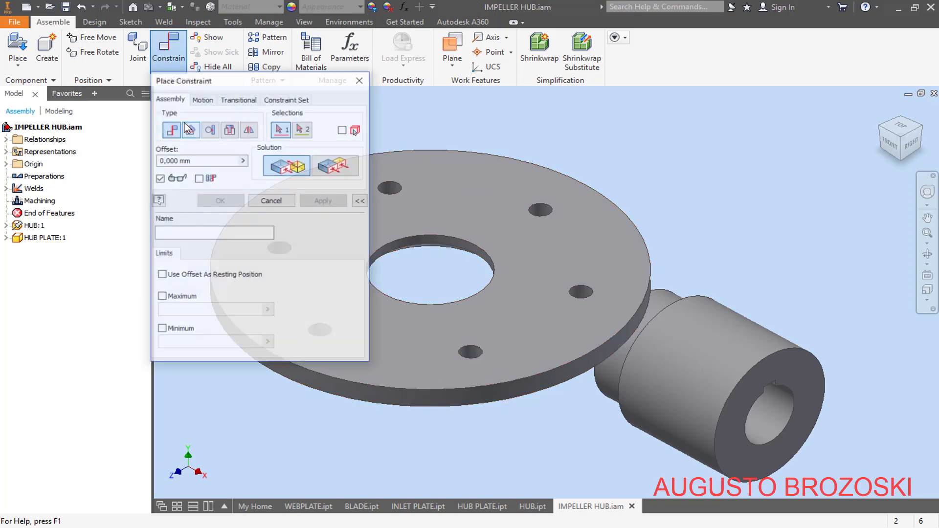
click(230, 130)
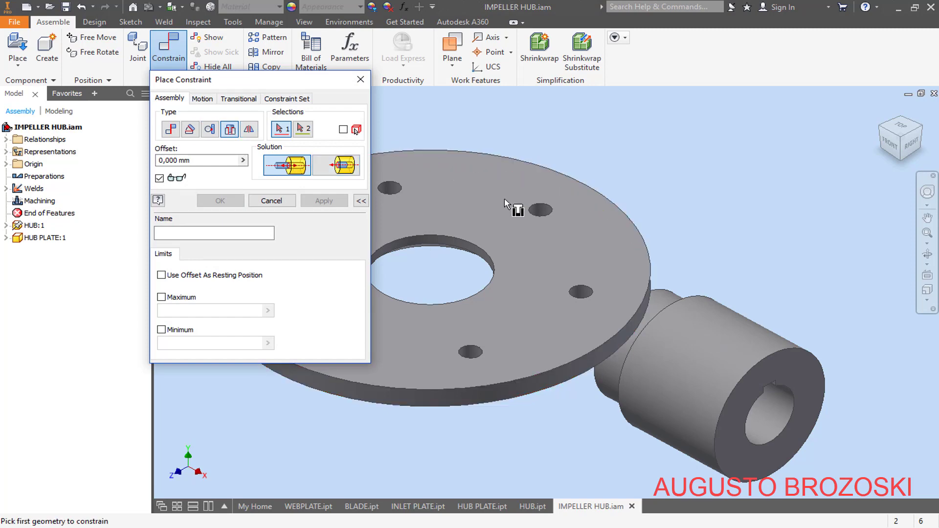
scroll(440, 270, down, 3)
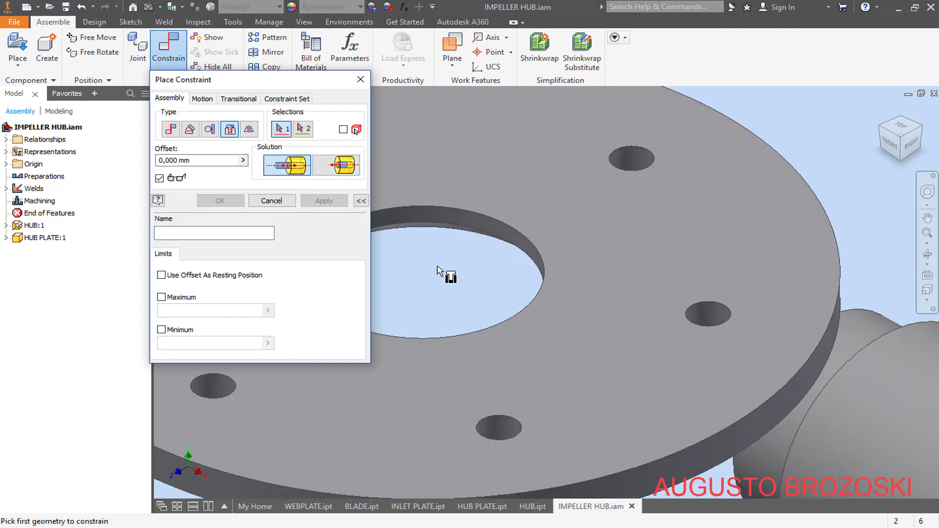
click(445, 212)
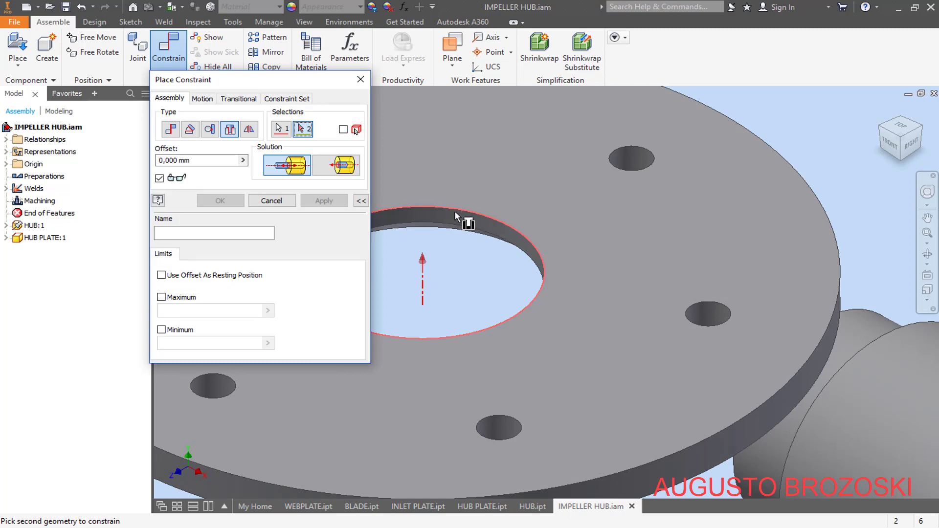
scroll(548, 242, up, 5)
scroll(548, 242, down, 4)
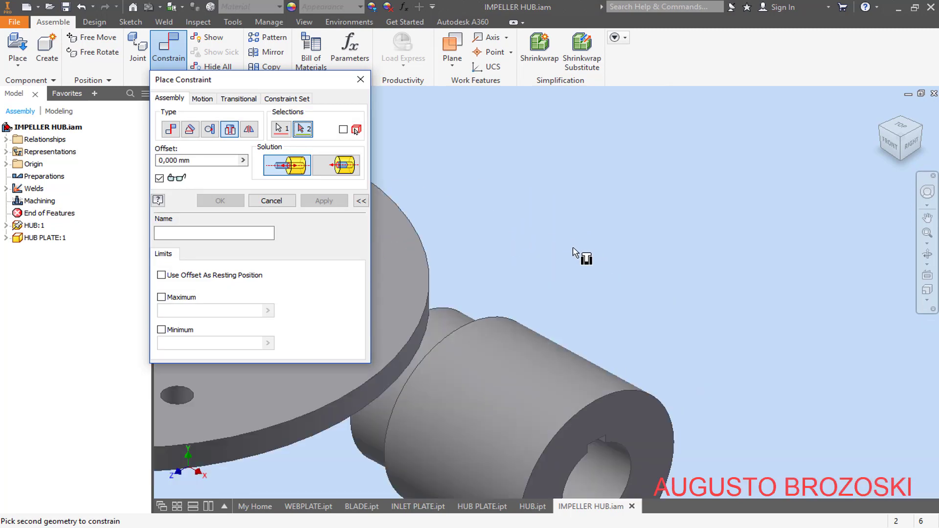
click(506, 320)
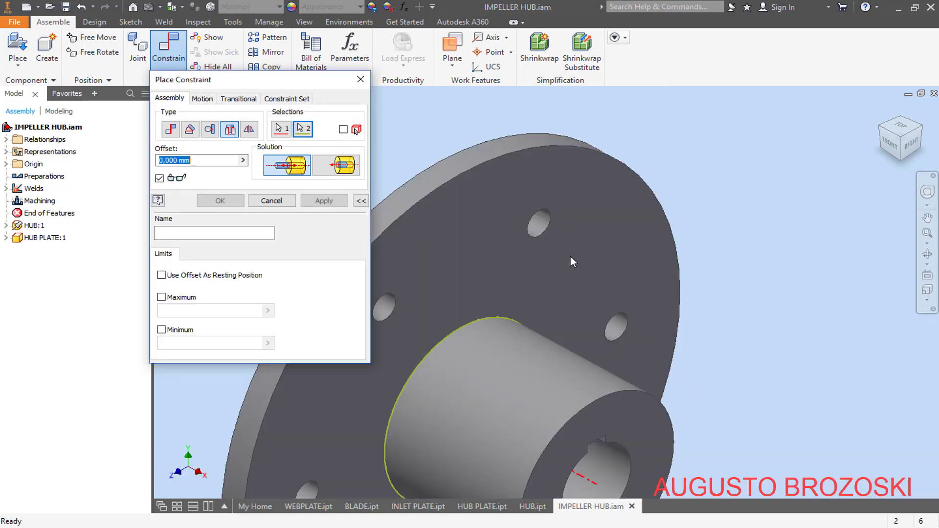
scroll(593, 289, up, 3)
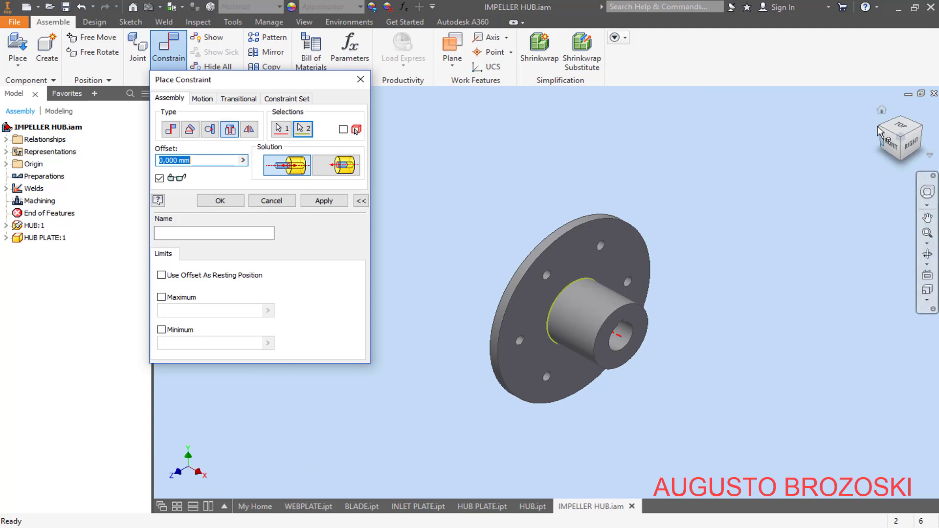
shift+middle_drag(764, 208, 634, 244)
scroll(516, 310, down, 4)
scroll(515, 309, down, 3)
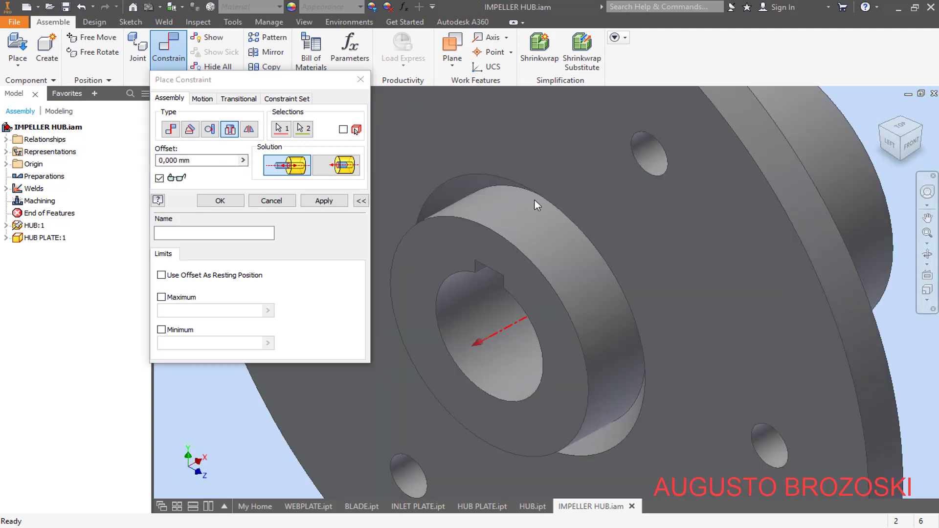
click(330, 201)
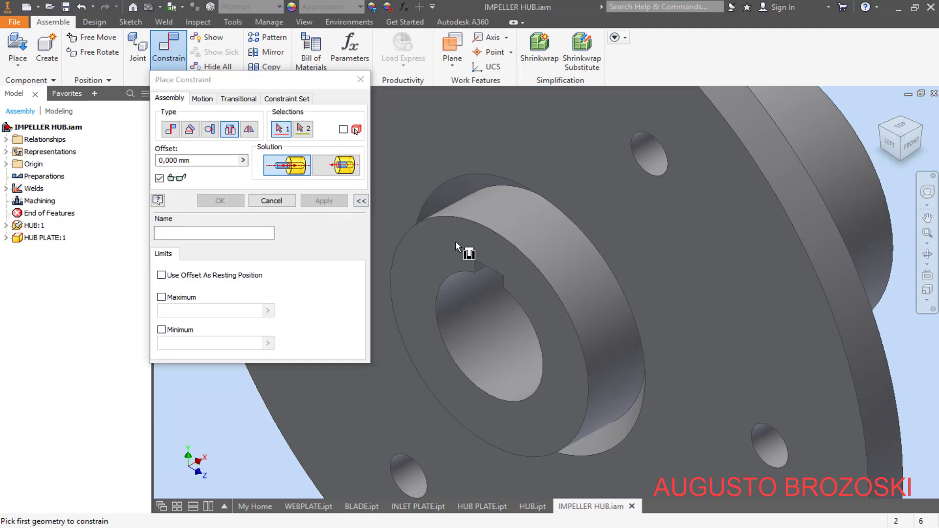
scroll(544, 272, up, 3)
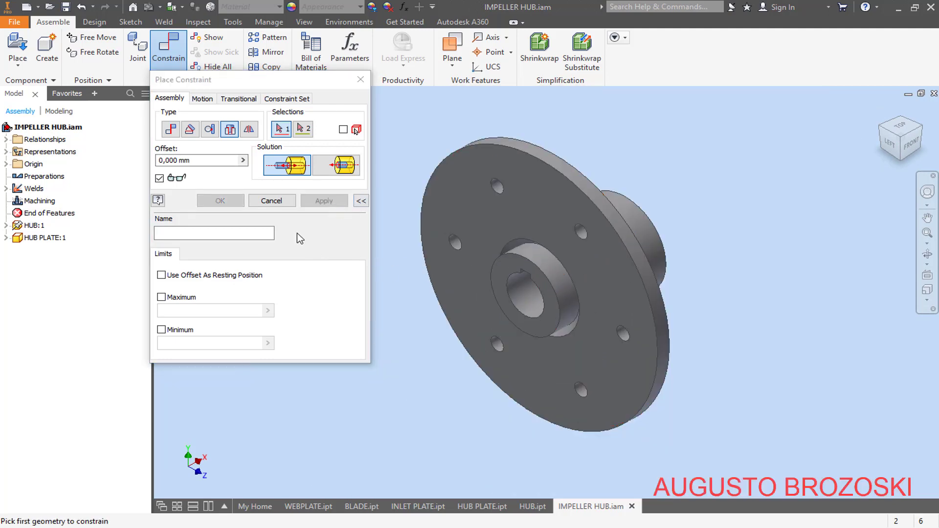
Mate the hub plate's YZ plane to the assembly's XY plane with zero offset, and finish placing constraints
click(6, 239)
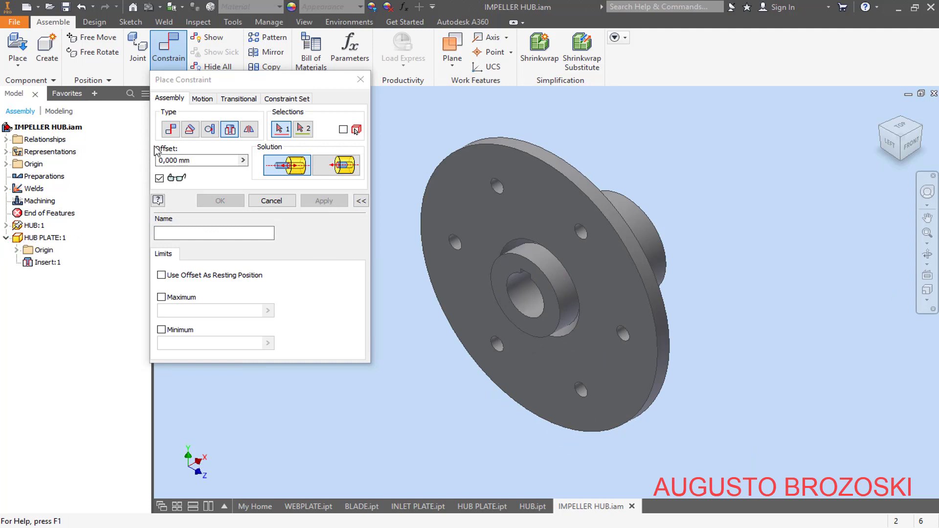
click(171, 129)
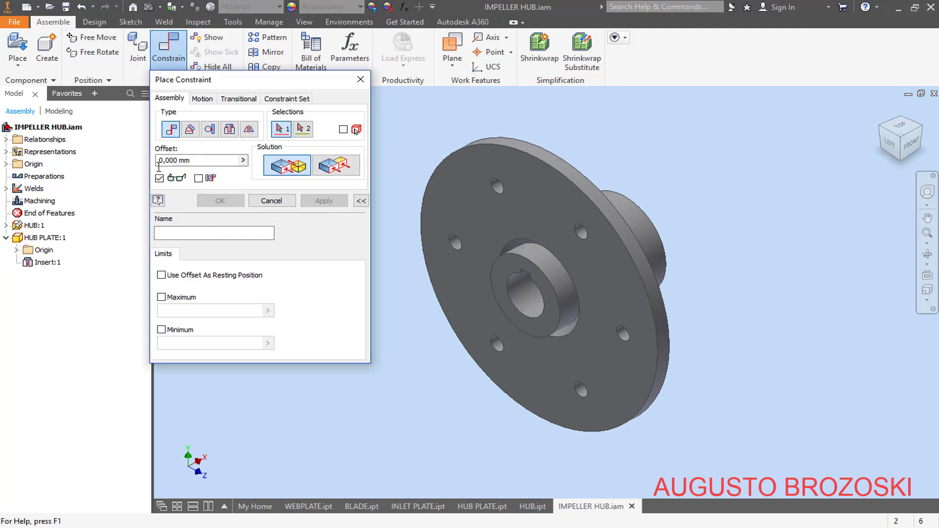
click(17, 250)
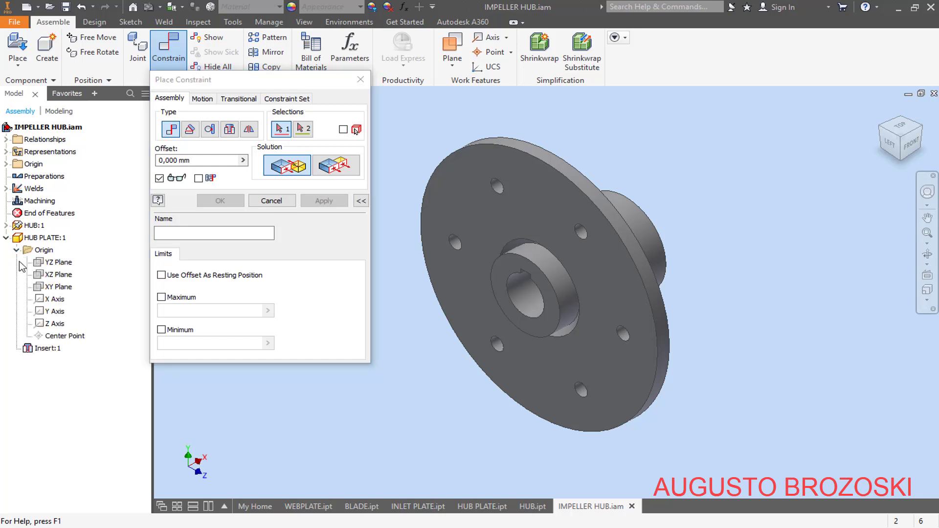
click(60, 264)
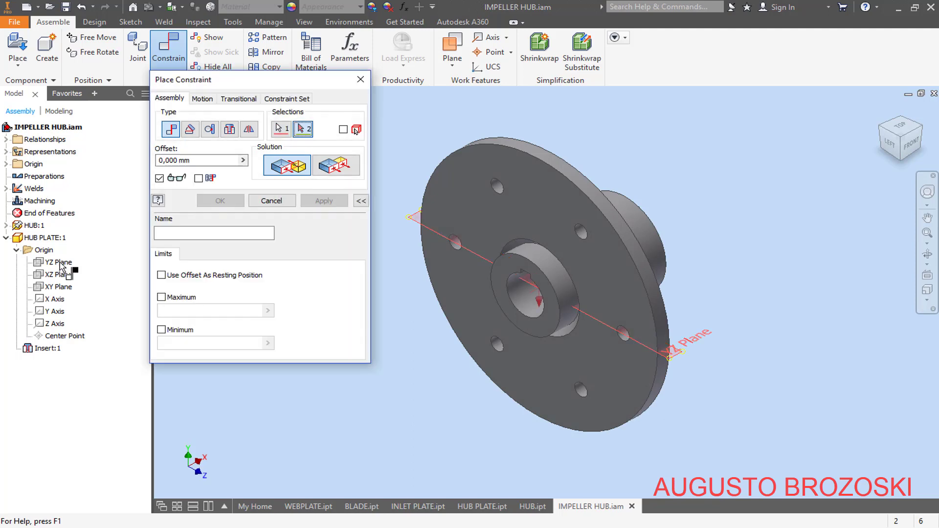
click(7, 165)
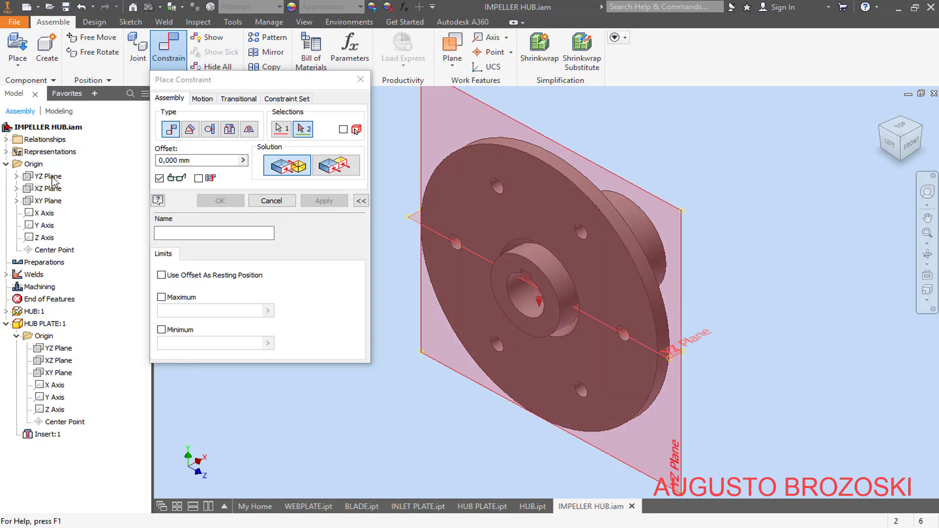
click(54, 204)
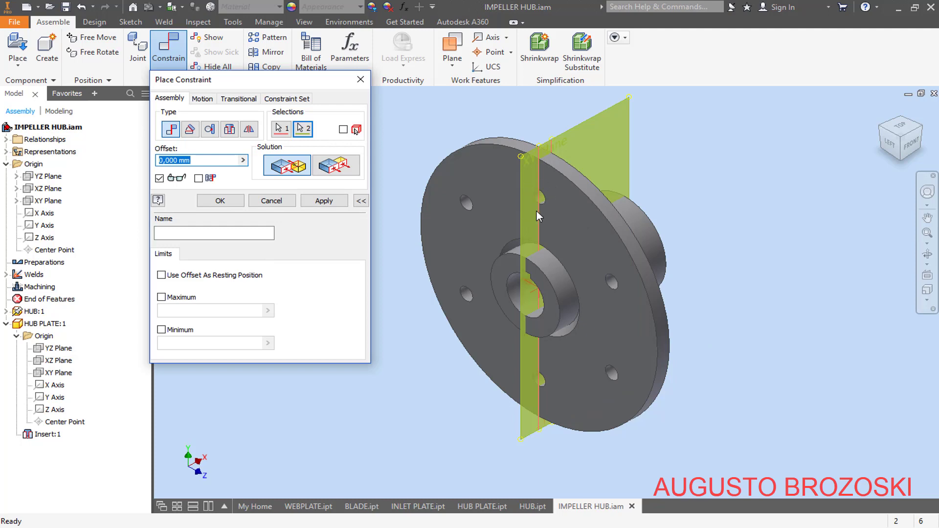
click(324, 201)
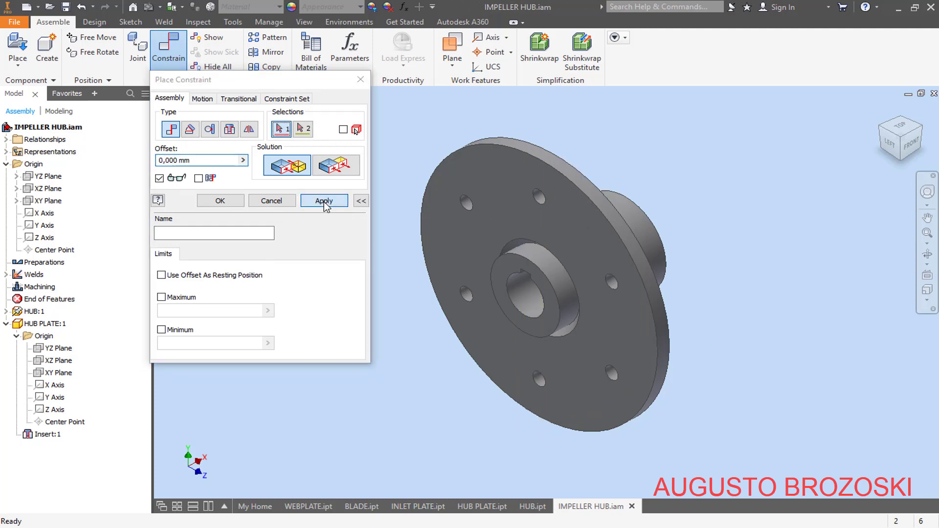
click(271, 200)
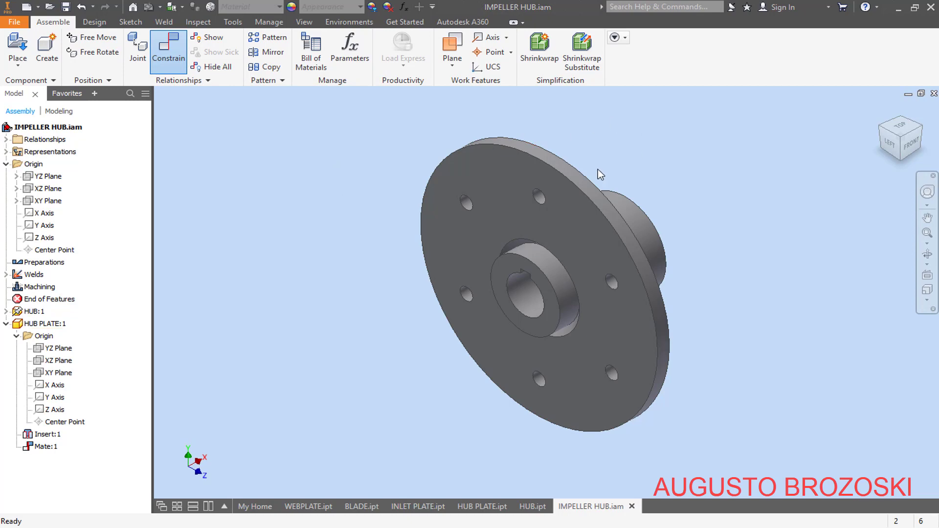
Test the hub plate's constraints by trying to move it, and collapse the expanded browser nodes
drag(597, 170, 531, 220)
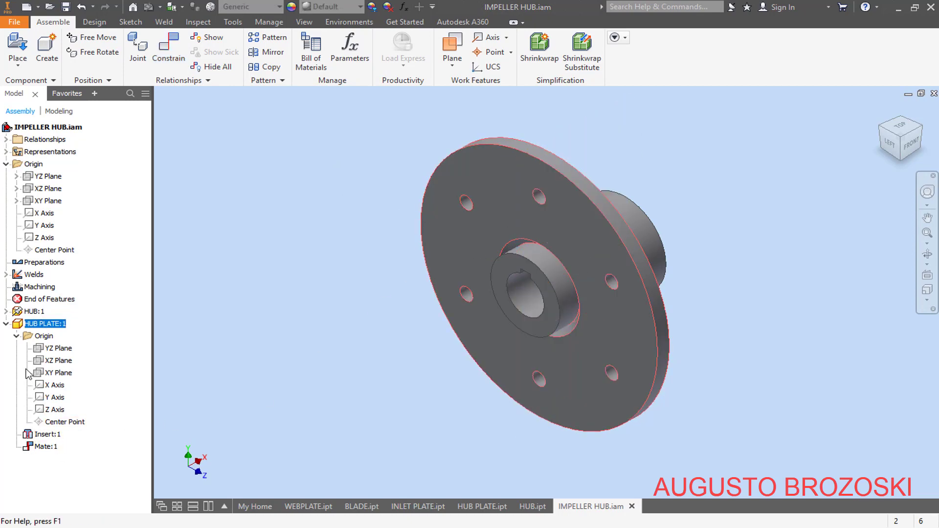
click(5, 324)
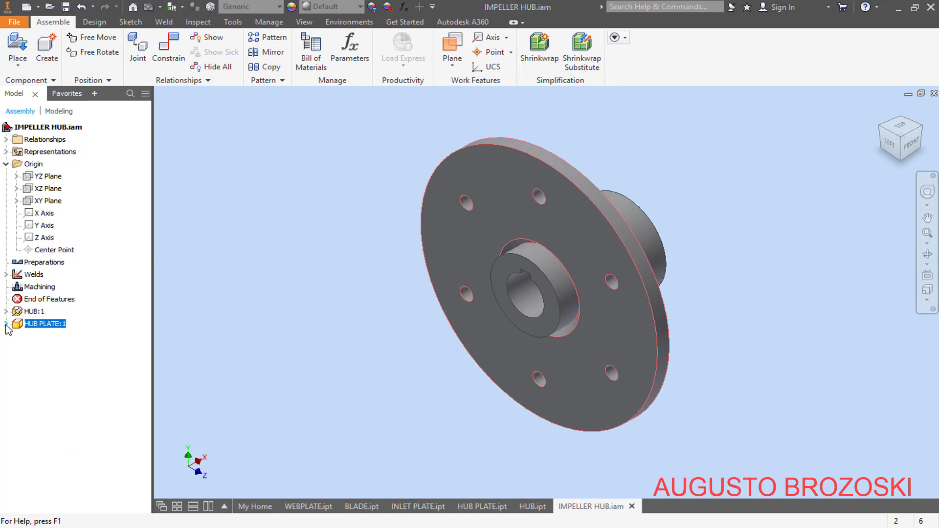
click(6, 164)
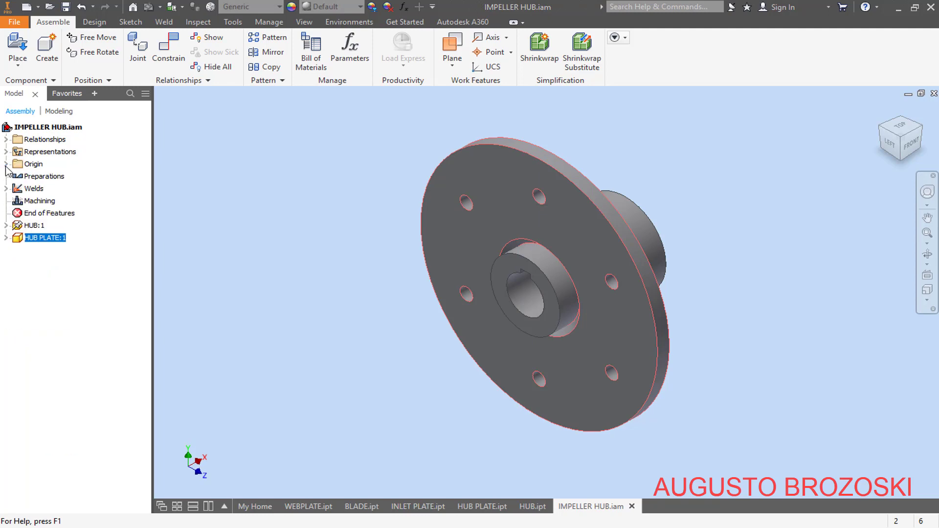
Examine the assembly from the home view and inspect the joint between the hub's keyed end and the plate's bore
click(885, 120)
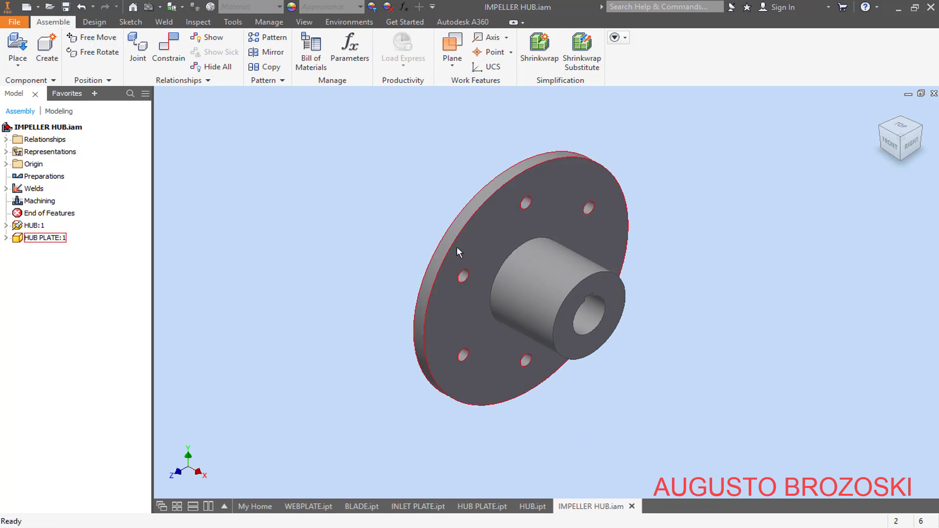
shift+middle_drag(486, 231, 593, 205)
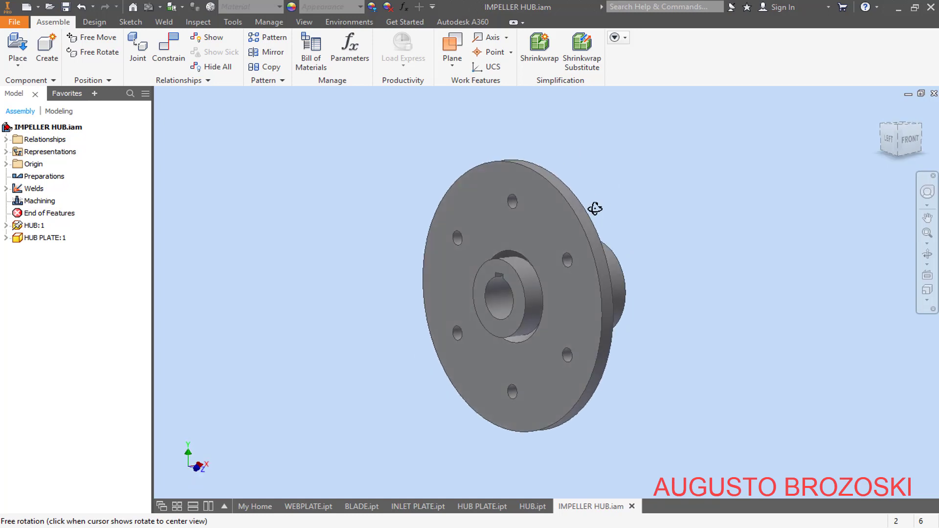
scroll(530, 264, up, 5)
scroll(489, 249, down, 5)
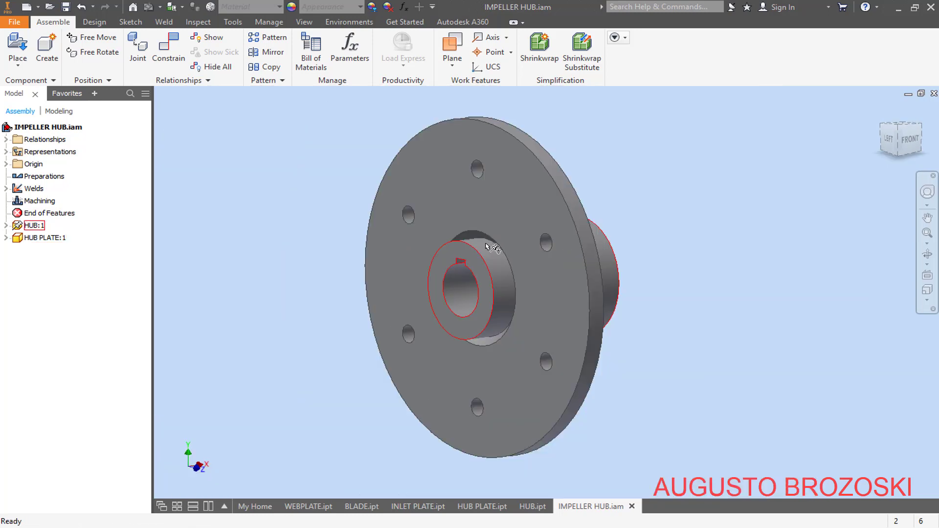
shift+middle_drag(472, 244, 544, 248)
scroll(492, 233, up, 5)
scroll(480, 211, down, 2)
scroll(458, 211, down, 3)
scroll(496, 193, up, 5)
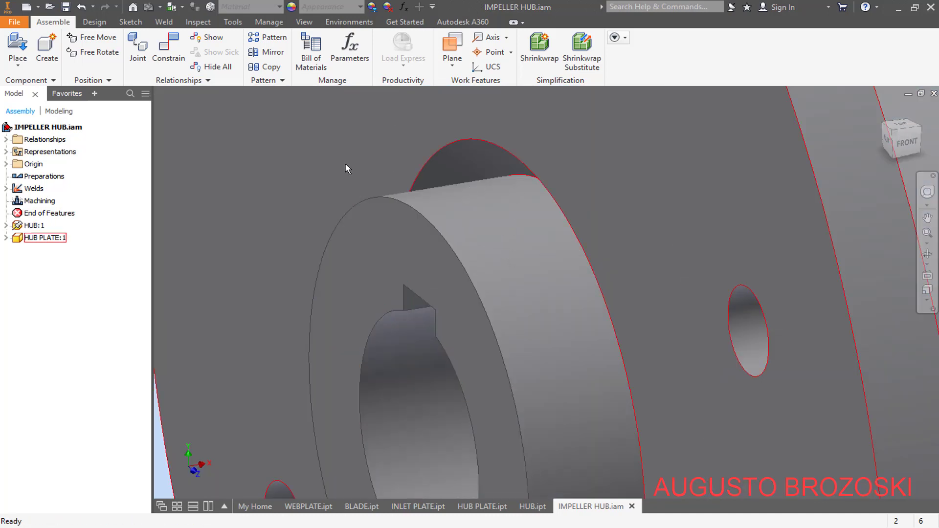
Activate the weldment's Welds environment, start a fillet weld, and expand the Welds and Beads nodes in the browser
click(163, 23)
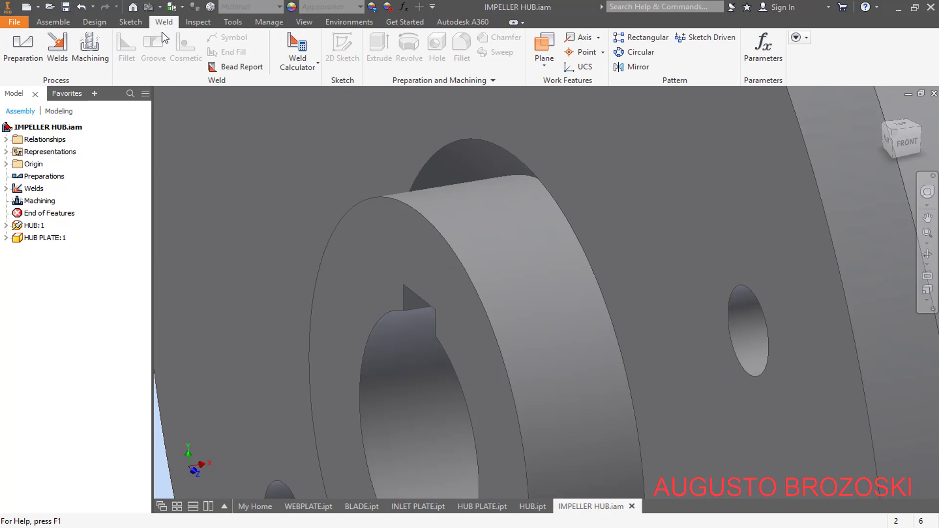
click(58, 47)
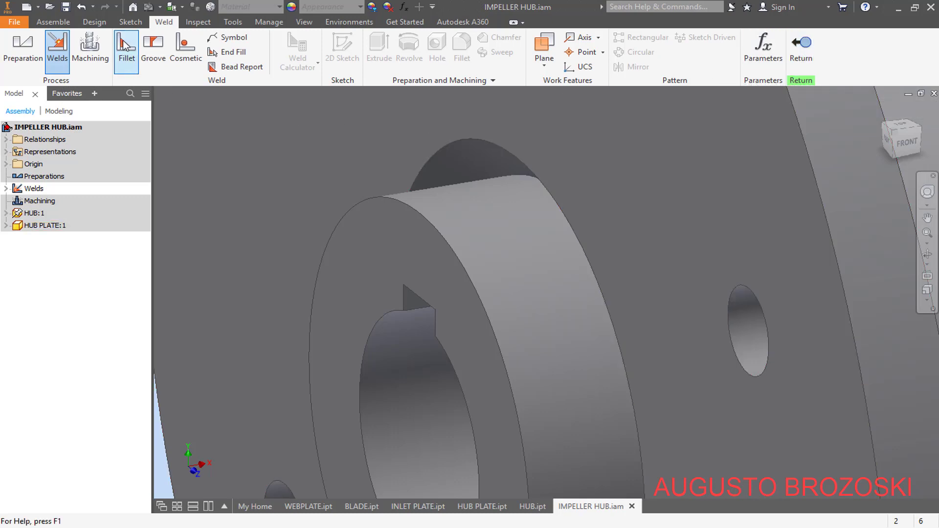
click(139, 71)
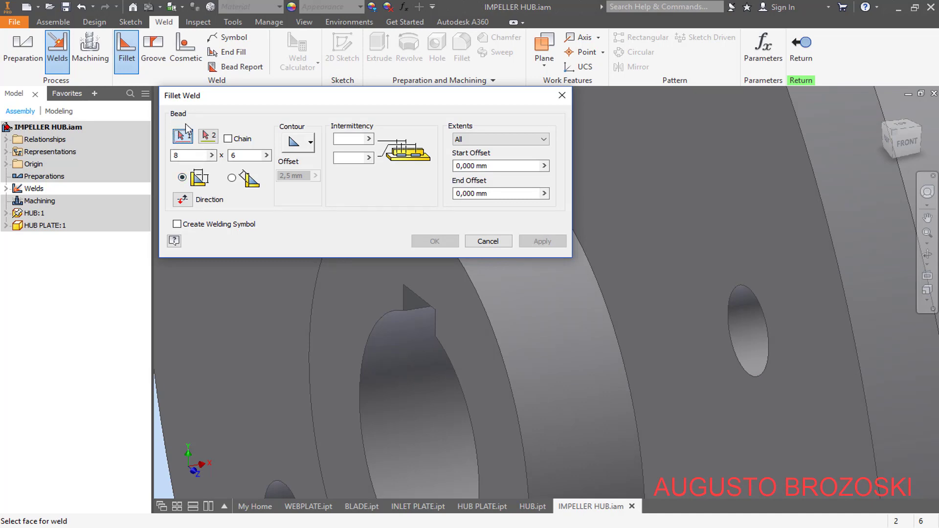
click(6, 189)
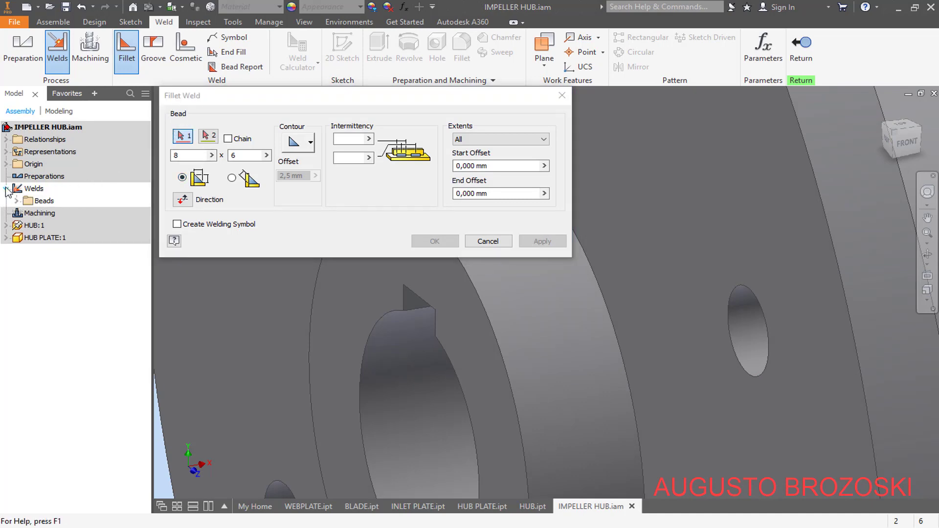
click(16, 201)
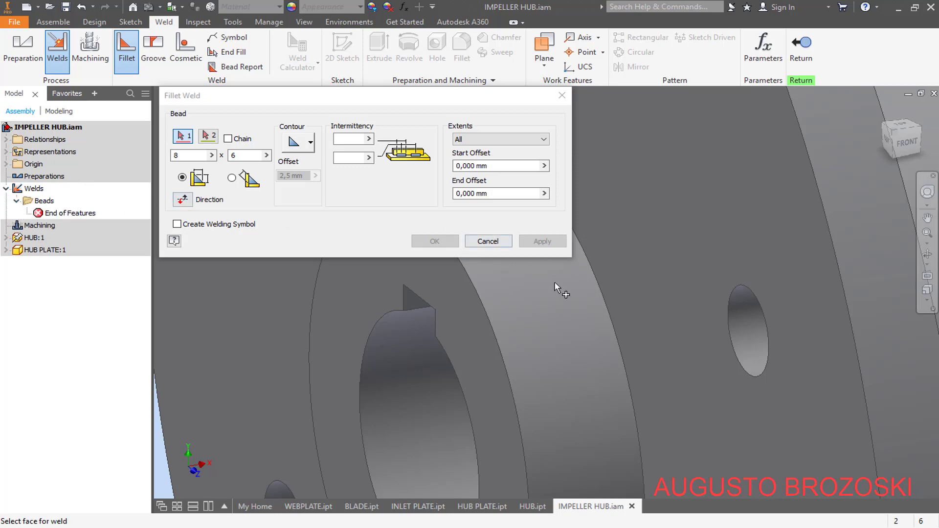
Choose the flat contour for the fillet weld bead
scroll(618, 310, down, 5)
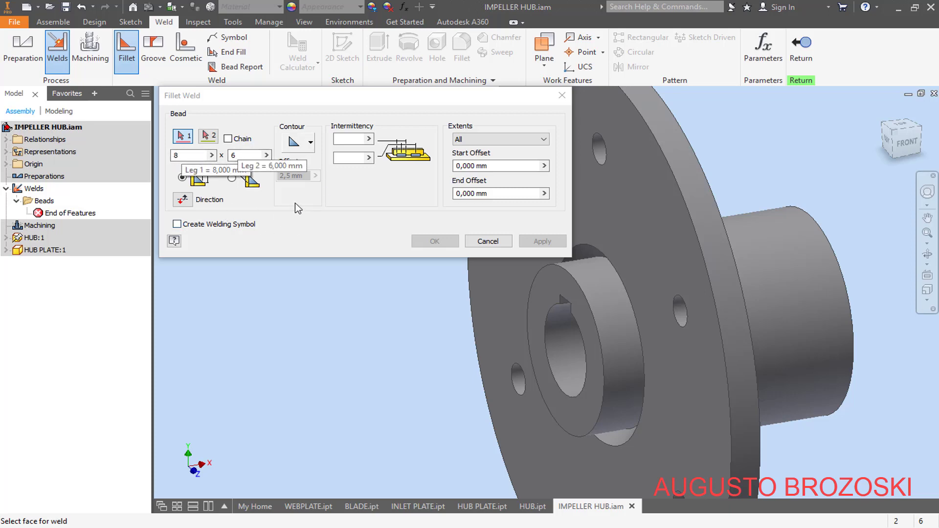
click(361, 197)
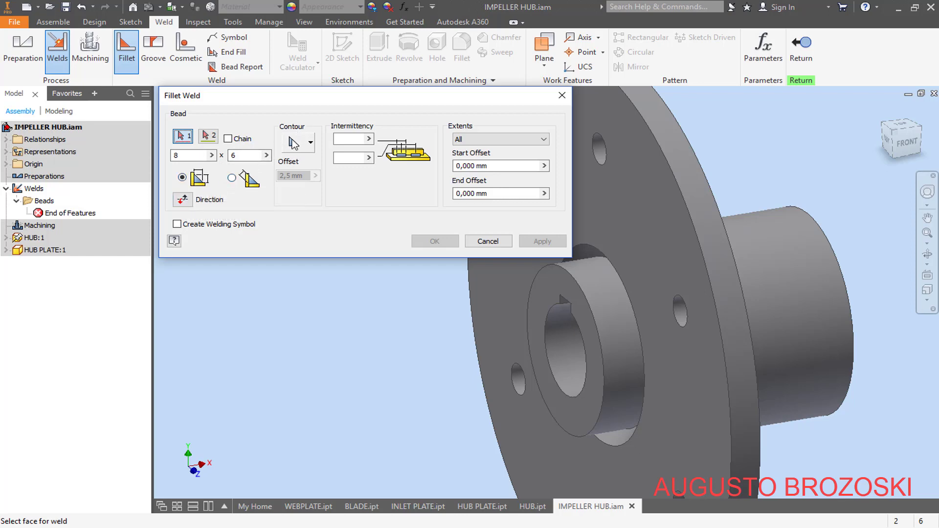
click(308, 143)
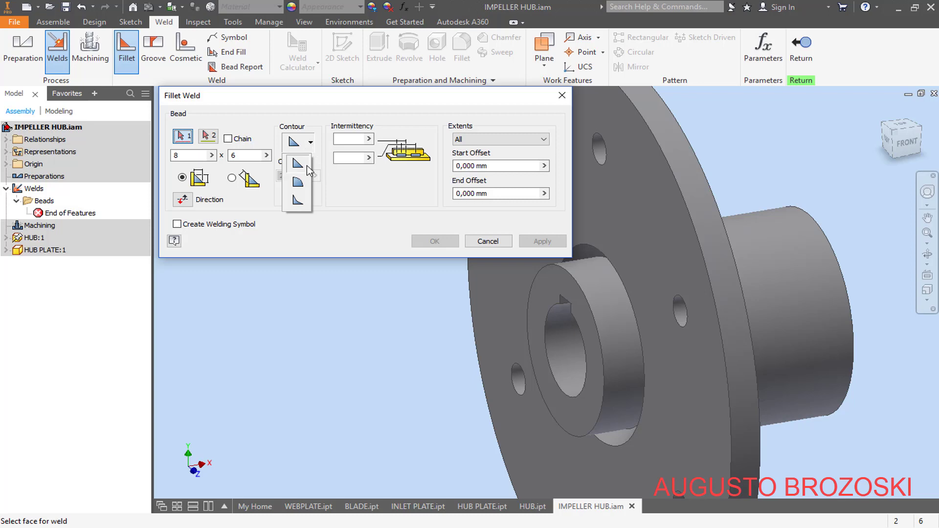
click(298, 163)
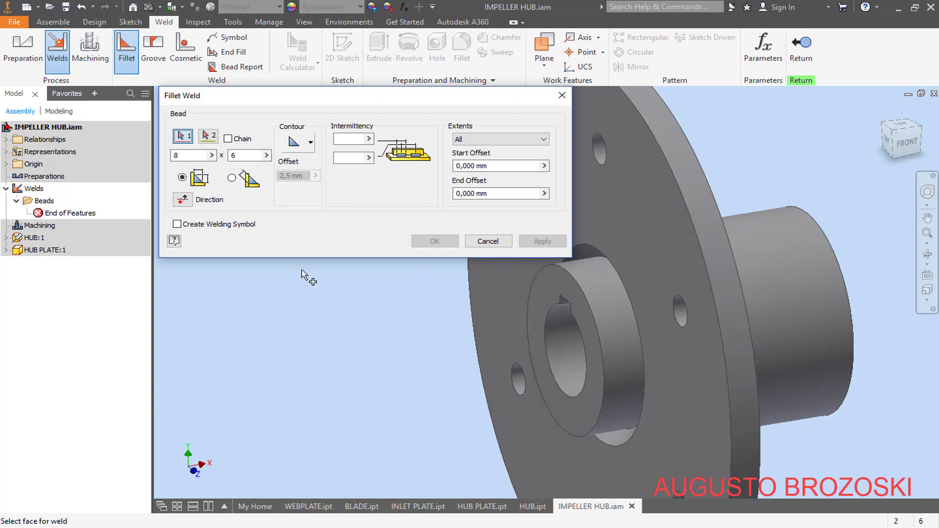
Define the 8 x 6 mm fillet bead between the hub plate's bore face and the outer cylindrical face of the hub's short end
scroll(580, 253, up, 5)
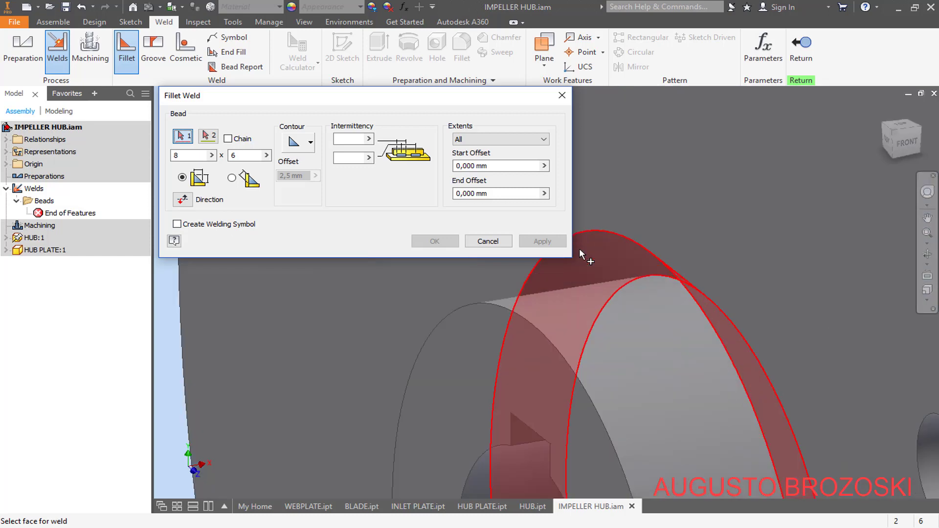
click(603, 248)
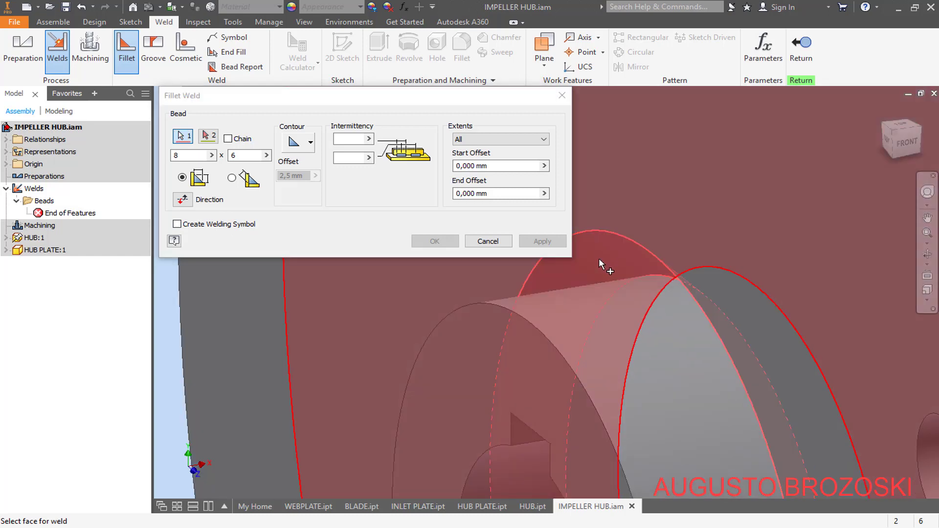
click(208, 136)
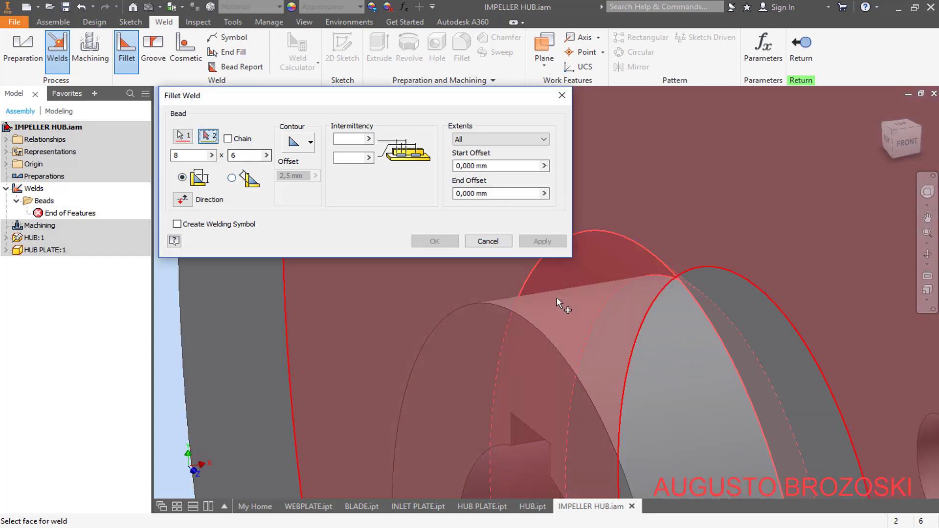
click(583, 320)
scroll(613, 313, down, 3)
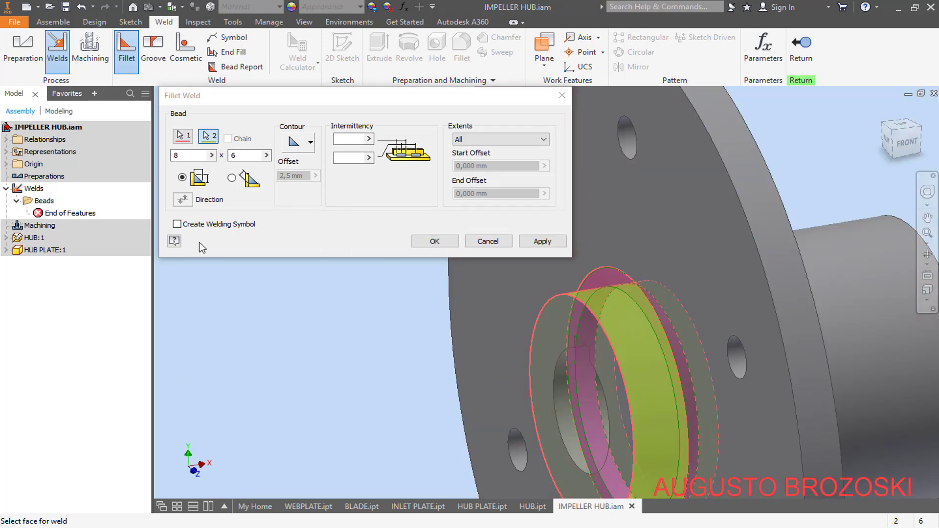
Include a welding symbol of bevel type with size 6 for the bead and create the fillet weld
click(176, 224)
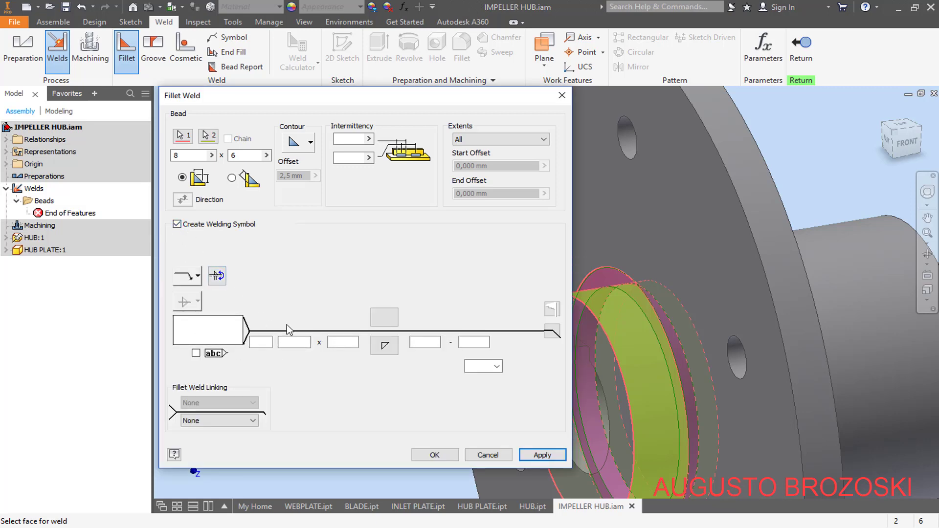
click(384, 346)
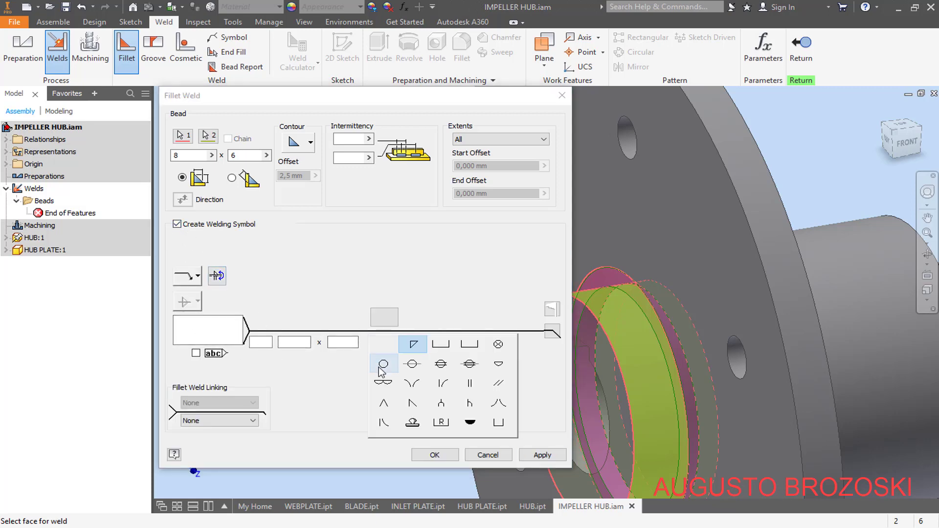
click(414, 404)
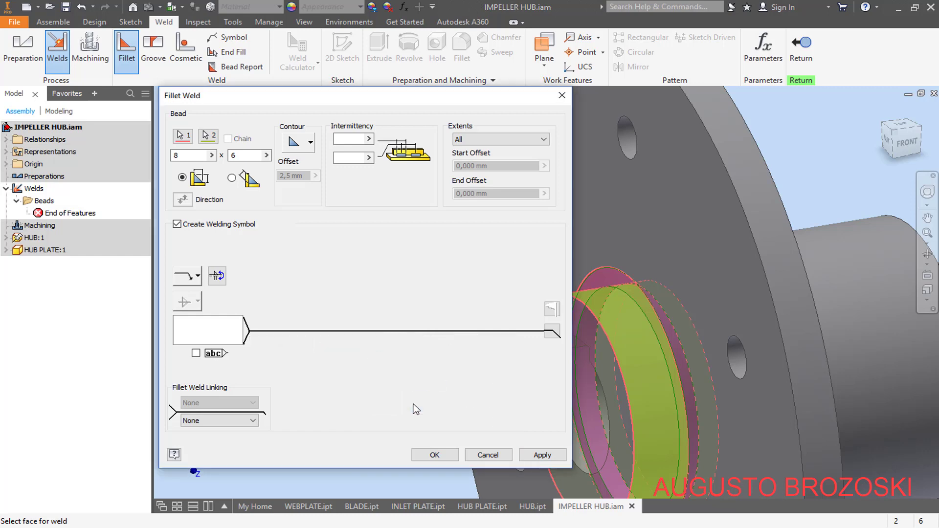
click(345, 344)
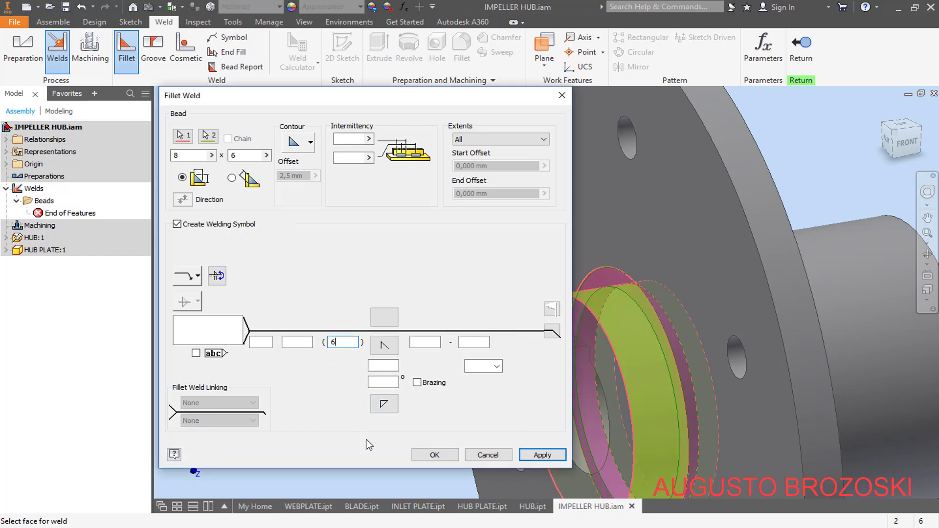
click(434, 455)
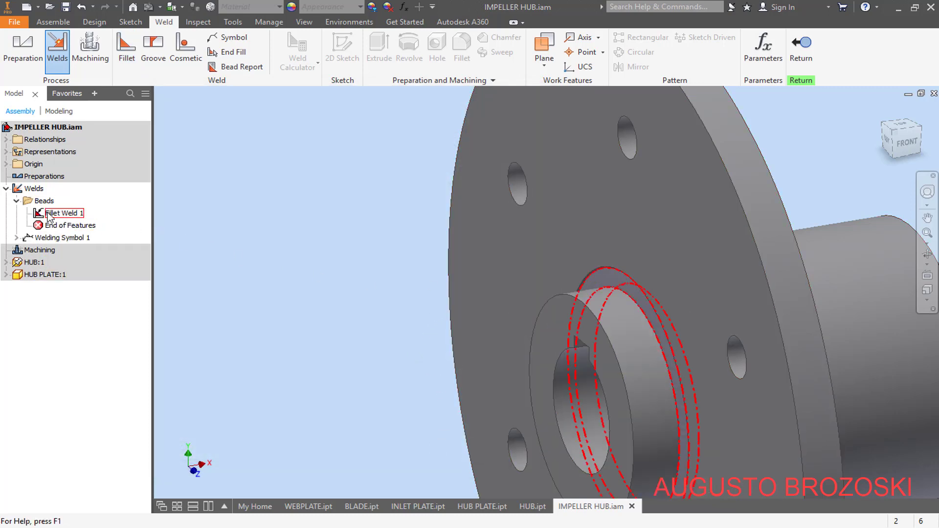
Review the settings of Fillet Weld 1 without changing them
right_click(67, 217)
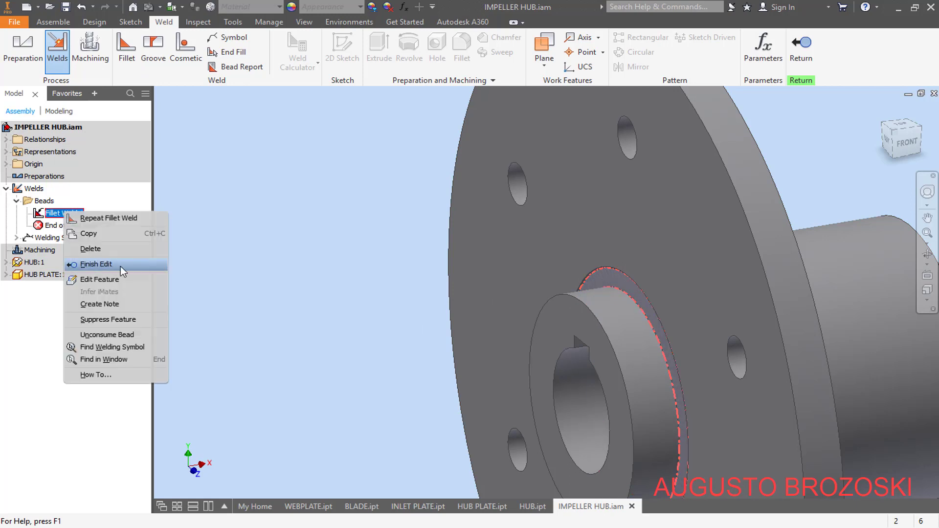
click(97, 281)
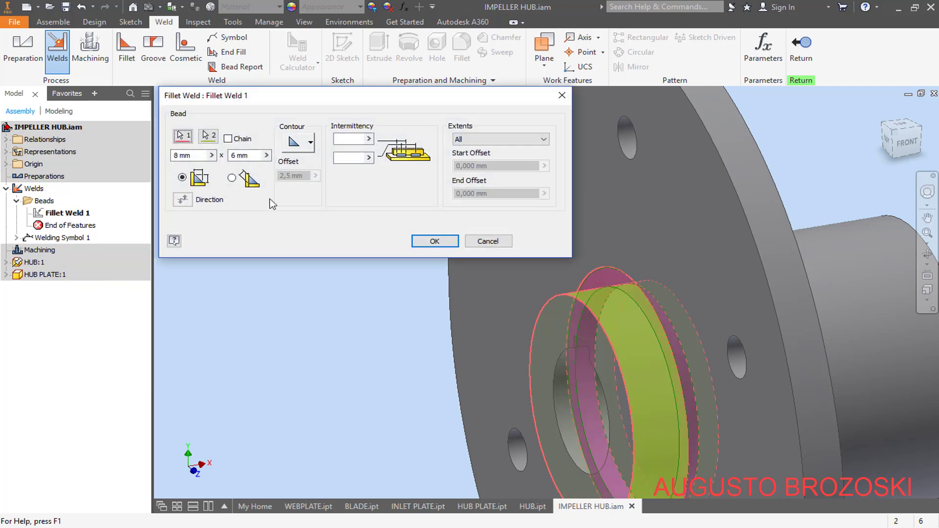
click(487, 241)
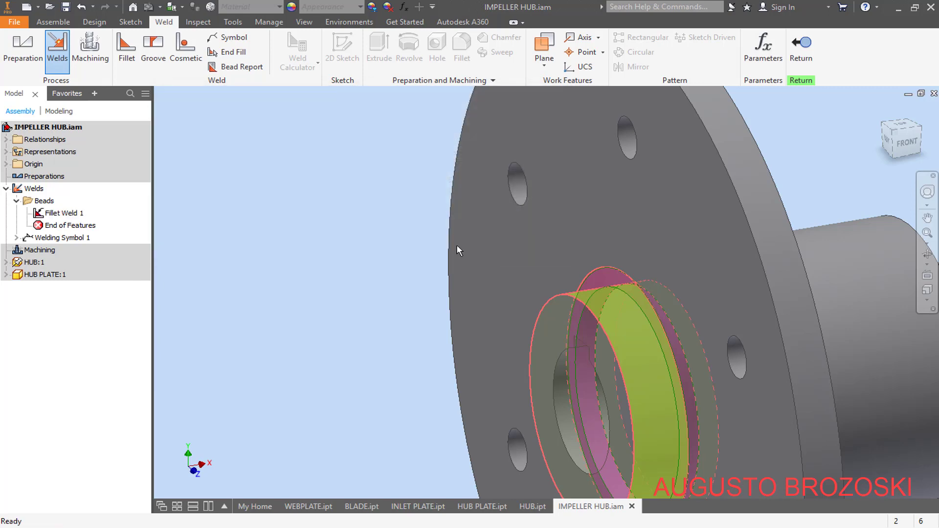
Move the first weld's welding symbol down and away from the hub plate's bore
scroll(644, 281, down, 5)
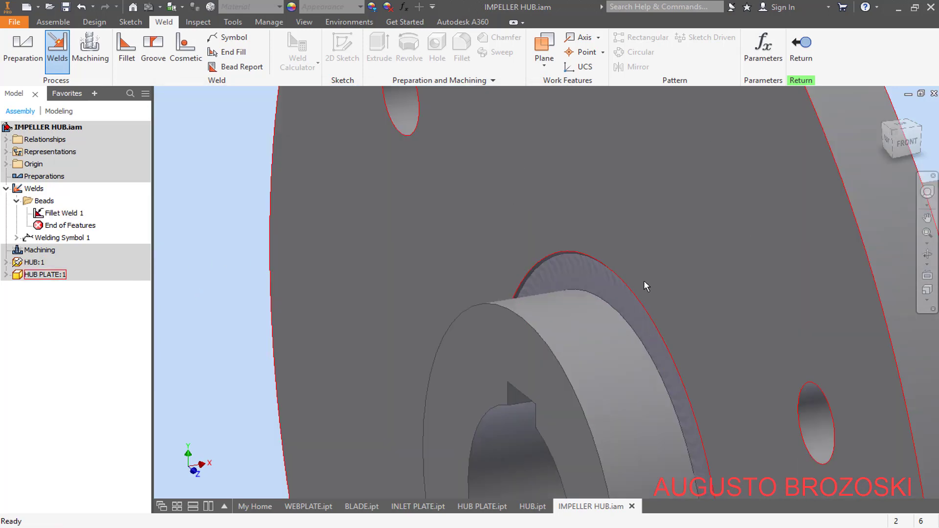
scroll(552, 286, up, 12)
scroll(523, 276, down, 5)
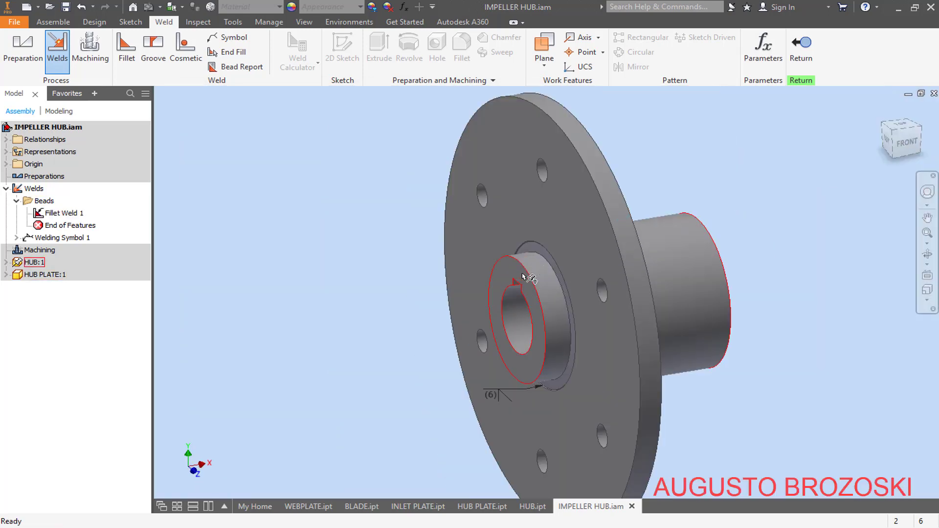
click(524, 389)
drag(507, 402, 460, 434)
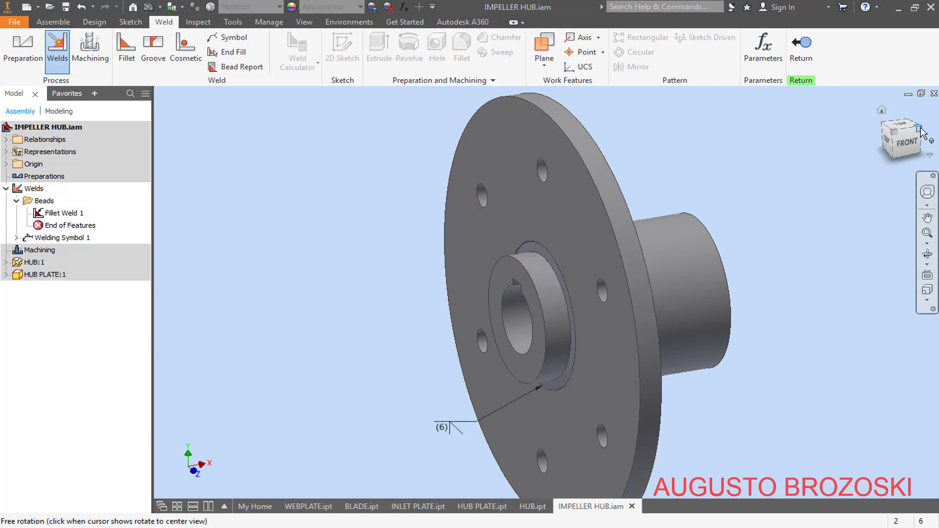
Define a second fillet weld with 6 x 6 mm legs between the long hub barrel's cylindrical face and the adjoining hub plate face
click(906, 143)
key(F6)
scroll(535, 266, down, 6)
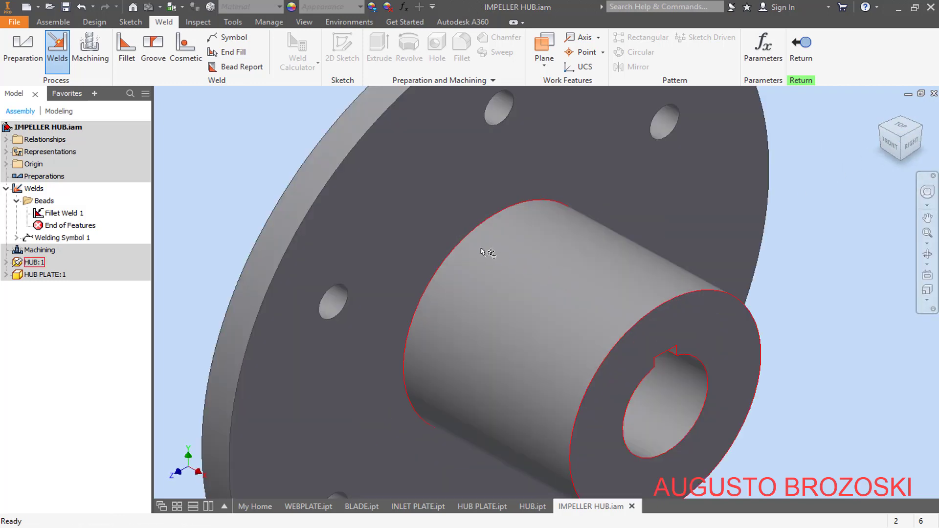
click(127, 52)
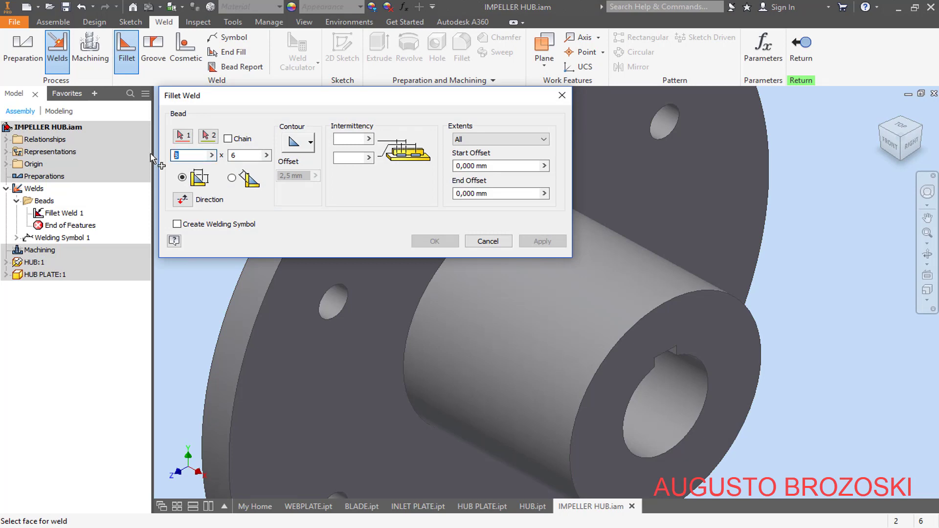
text(6)
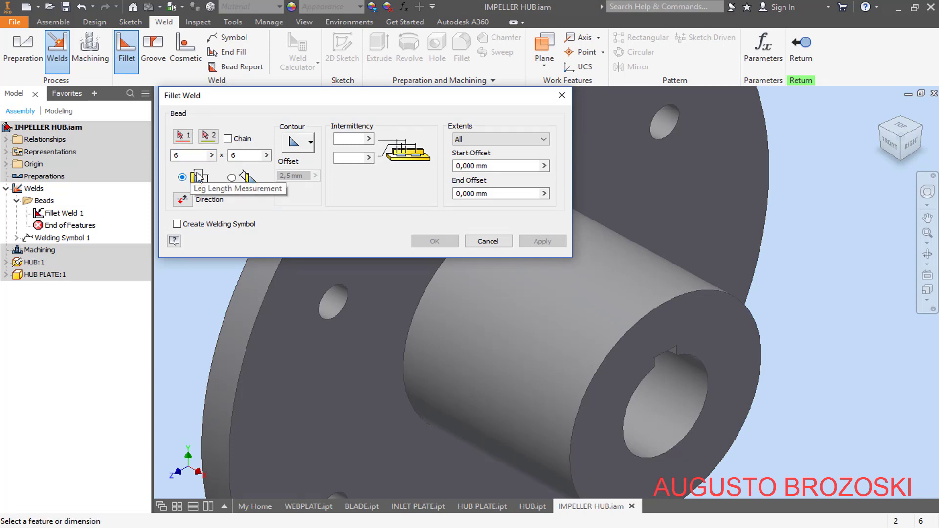
scroll(665, 237, up, 3)
scroll(631, 235, down, 6)
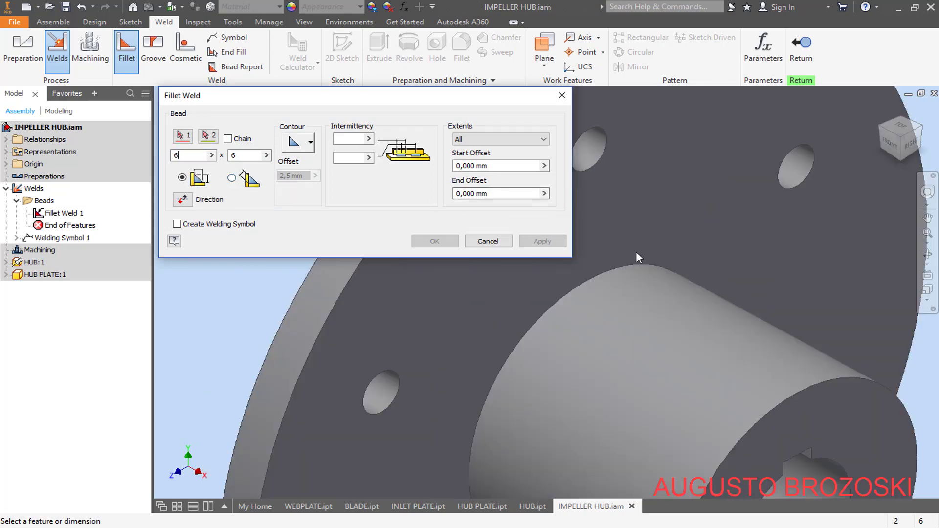
click(183, 138)
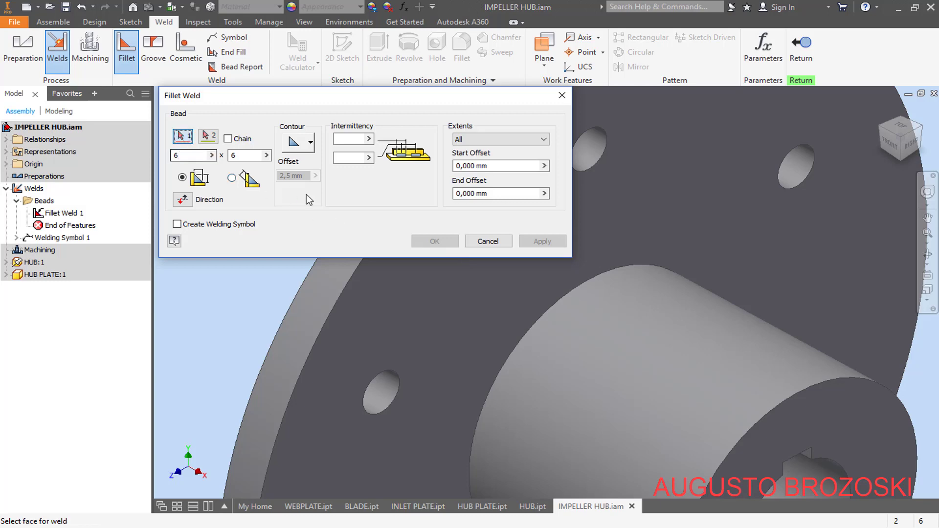
click(633, 320)
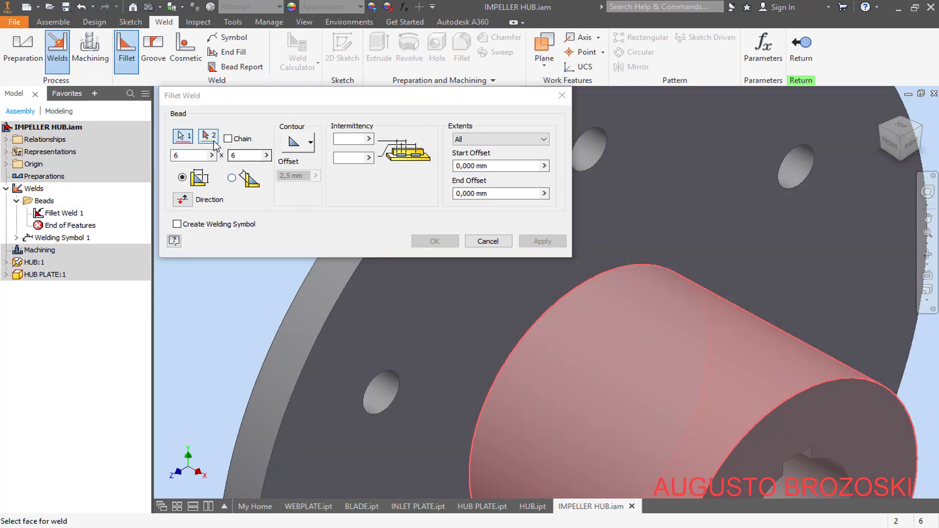
click(655, 181)
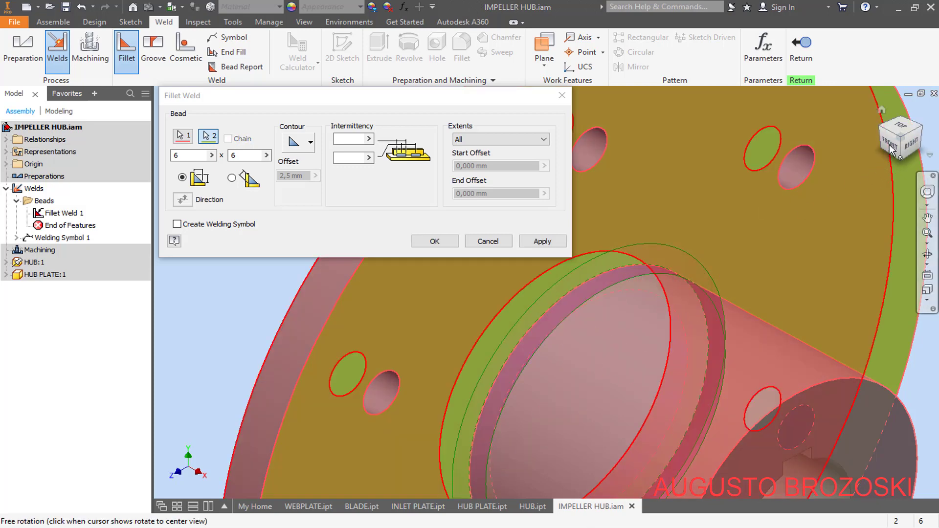
Create the second weld with an all-around fillet welding symbol of size 6 and position that symbol above the hub barrel
shift+middle_drag(606, 301, 682, 261)
scroll(631, 291, down, 5)
scroll(554, 290, up, 5)
scroll(556, 295, down, 7)
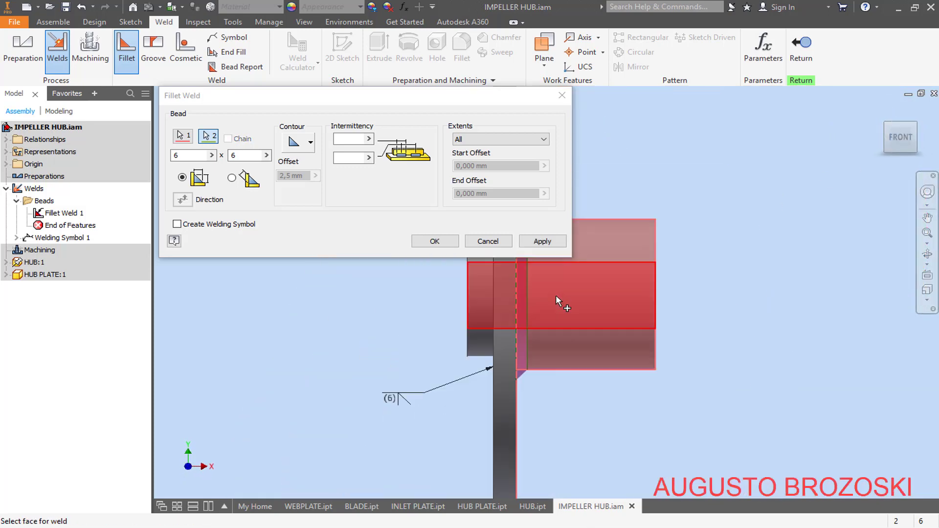
scroll(545, 289, up, 5)
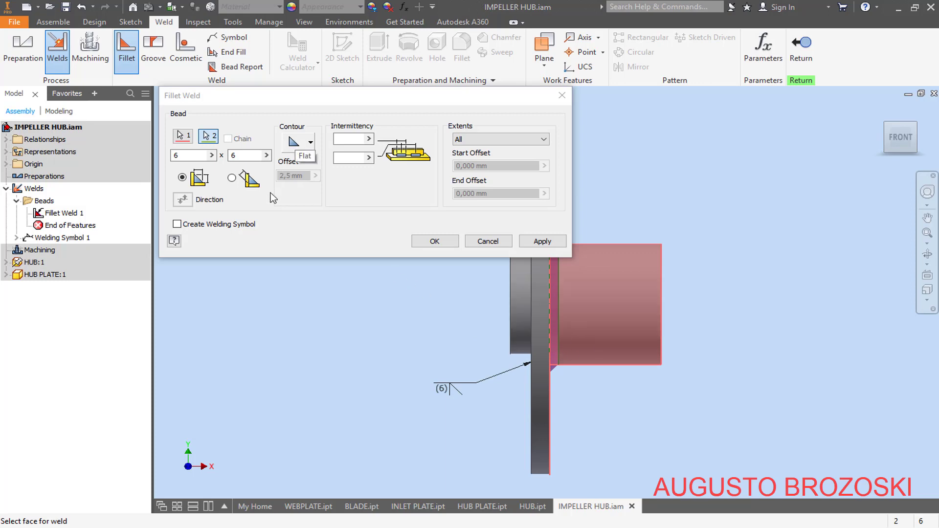
click(177, 224)
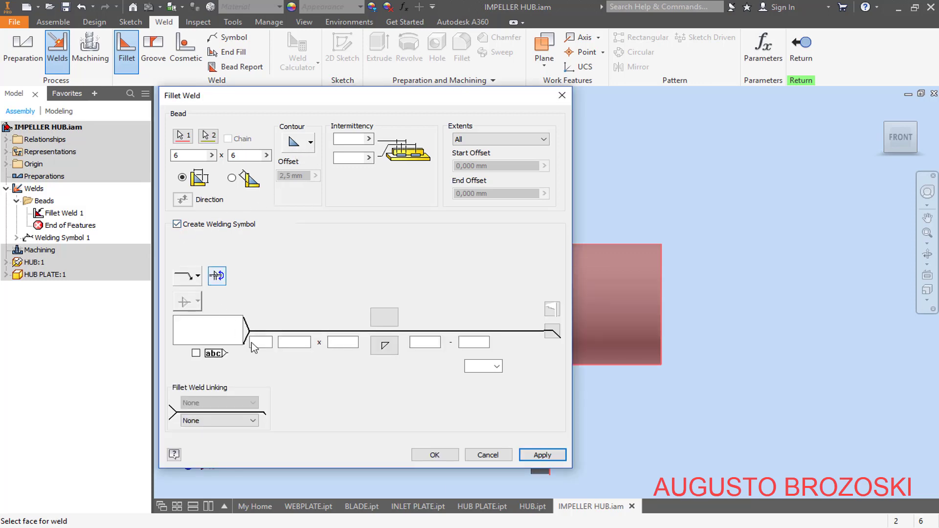
click(386, 349)
click(552, 332)
click(435, 455)
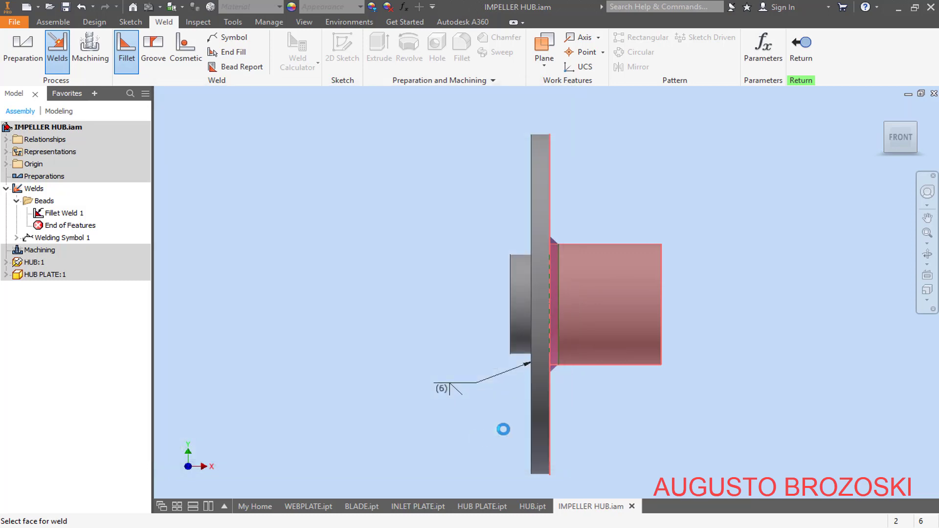
drag(571, 238, 610, 217)
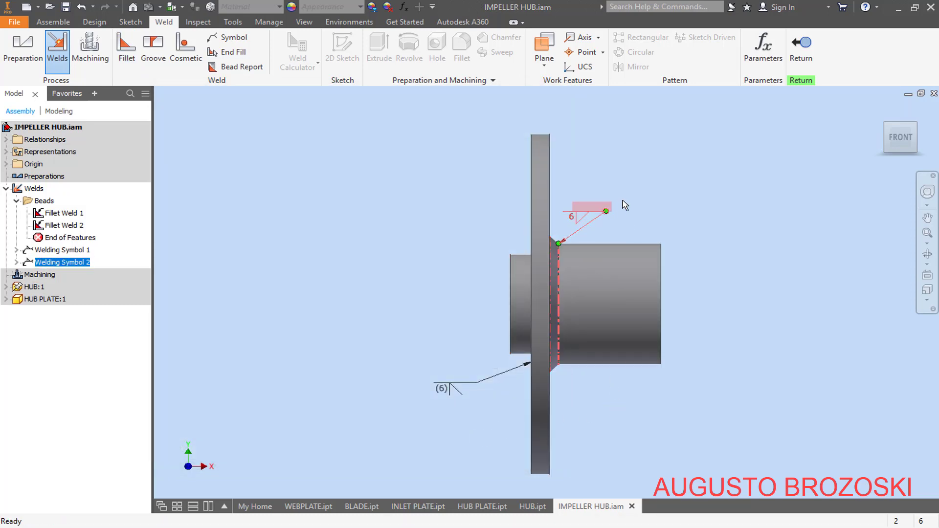
click(636, 213)
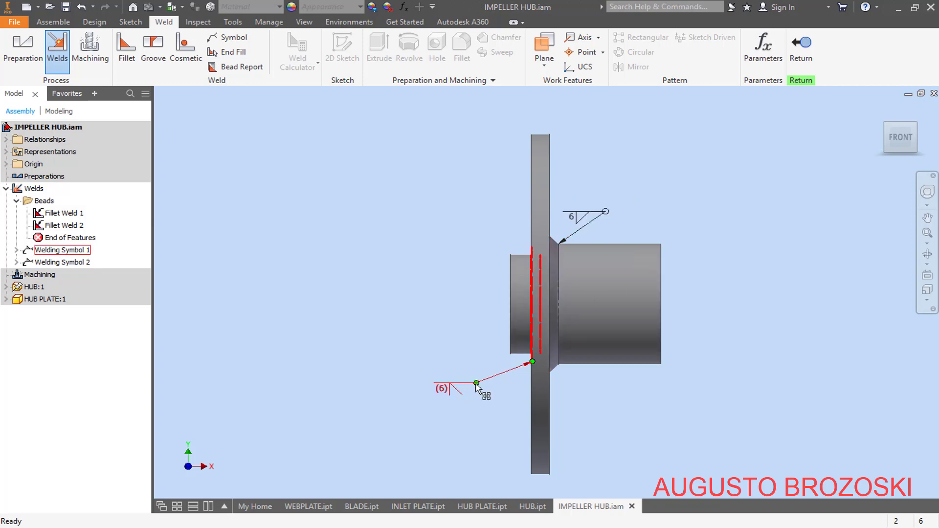
Add the all-around mark to the first weld's bevel symbol and leave the Welds environment
double_click(452, 386)
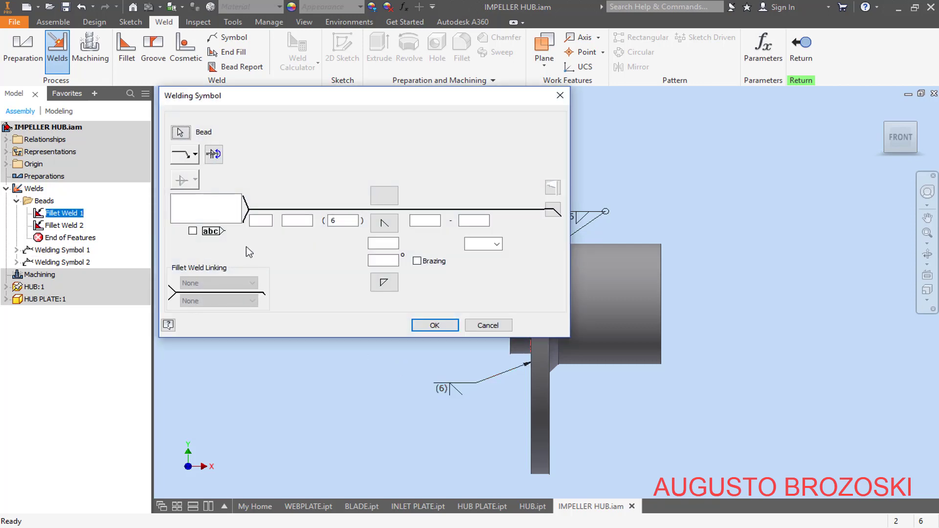
click(553, 210)
click(436, 326)
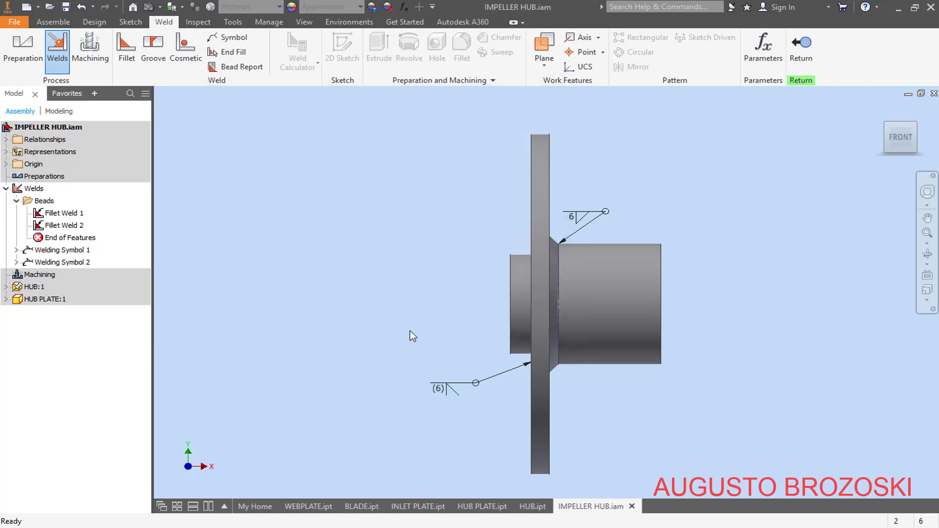
click(801, 48)
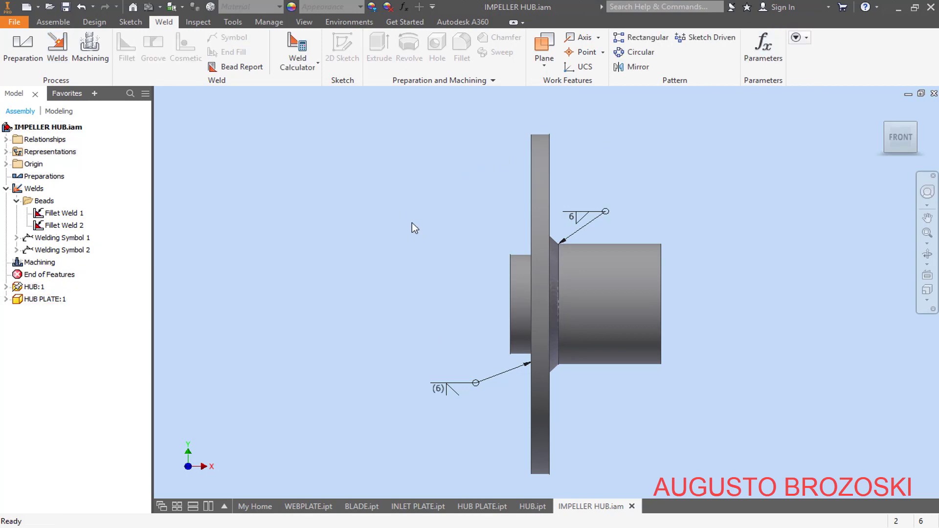
Return the weldment to its home view and save IMPELLER HUB.iam together with its dependent HUB.ipt
shift+middle_drag(583, 286, 563, 227)
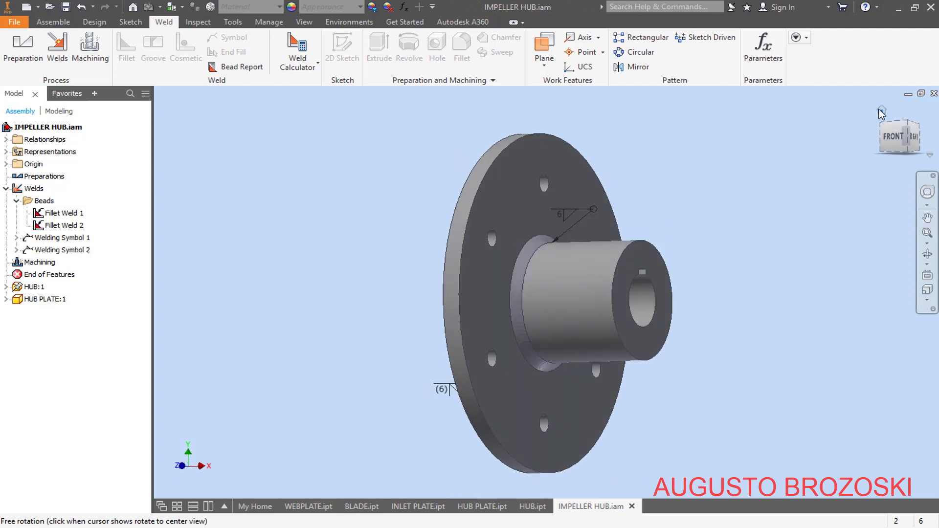
click(879, 112)
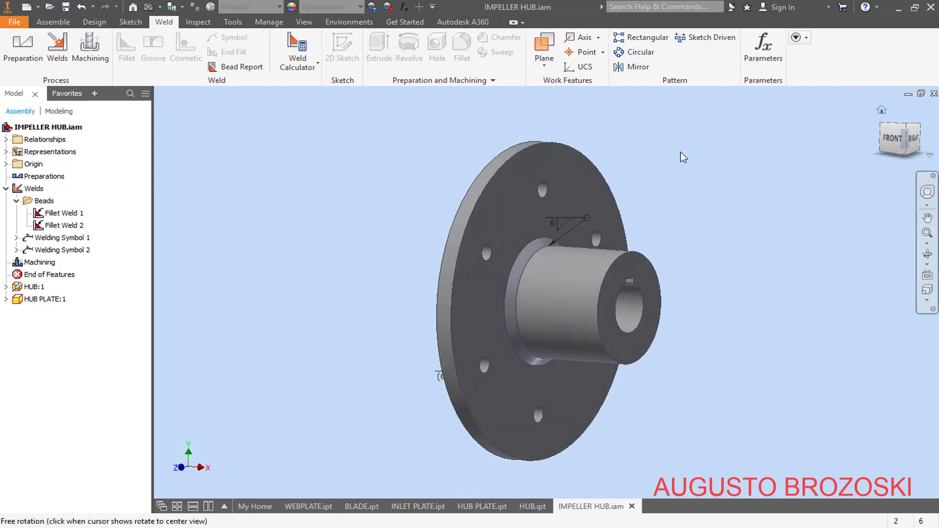
click(65, 7)
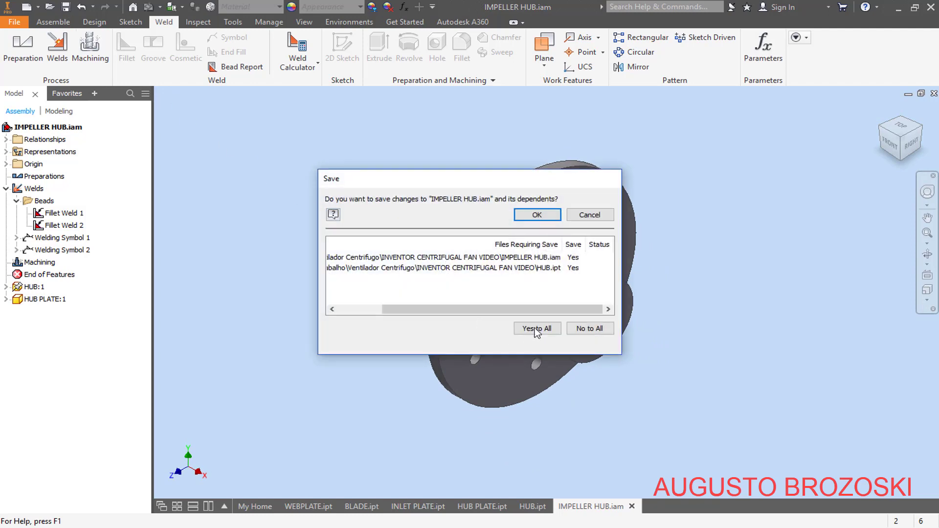
click(537, 215)
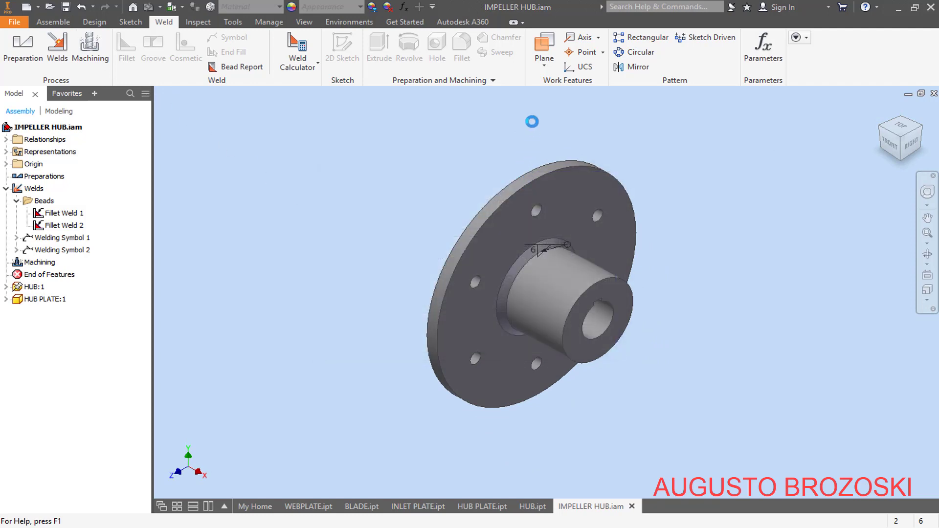
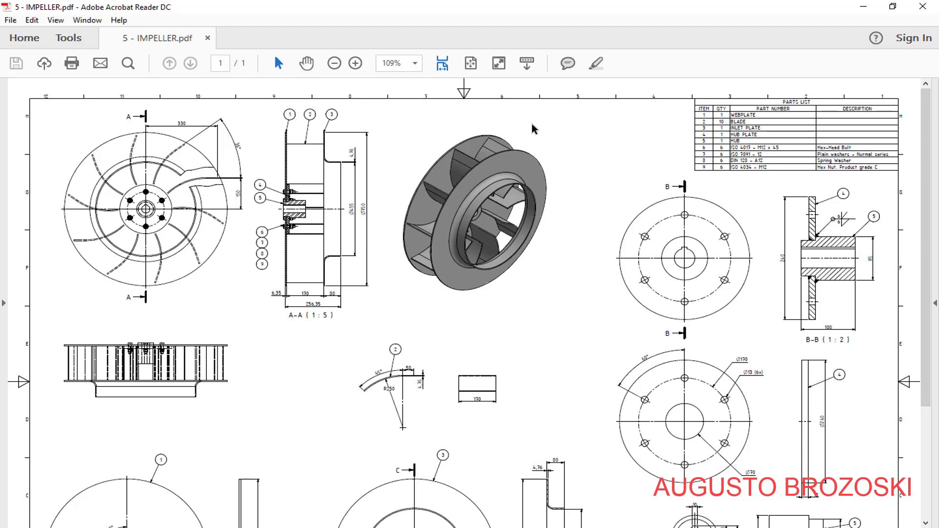
Return from the PDF drawing to Inventor and create a new assembly from the metric Standard (mm).iam template
click(863, 10)
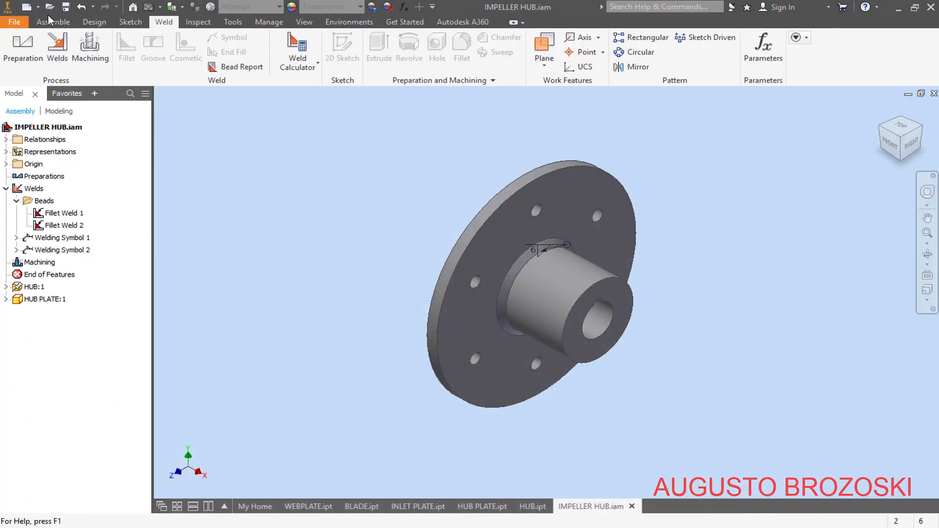
click(27, 6)
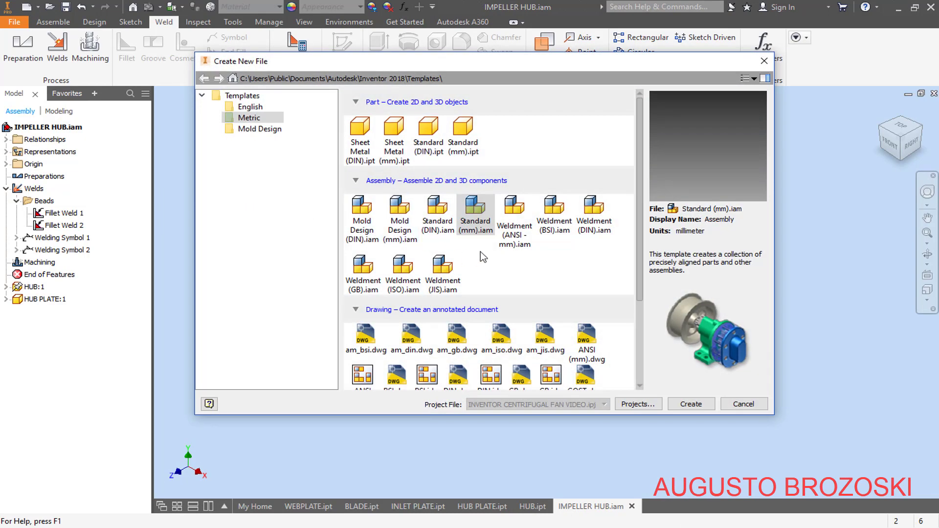
click(478, 222)
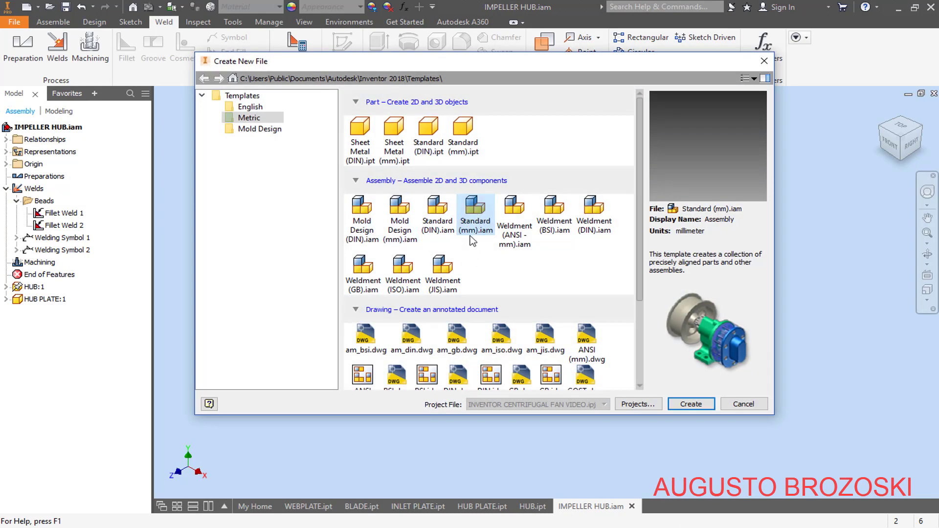
click(681, 399)
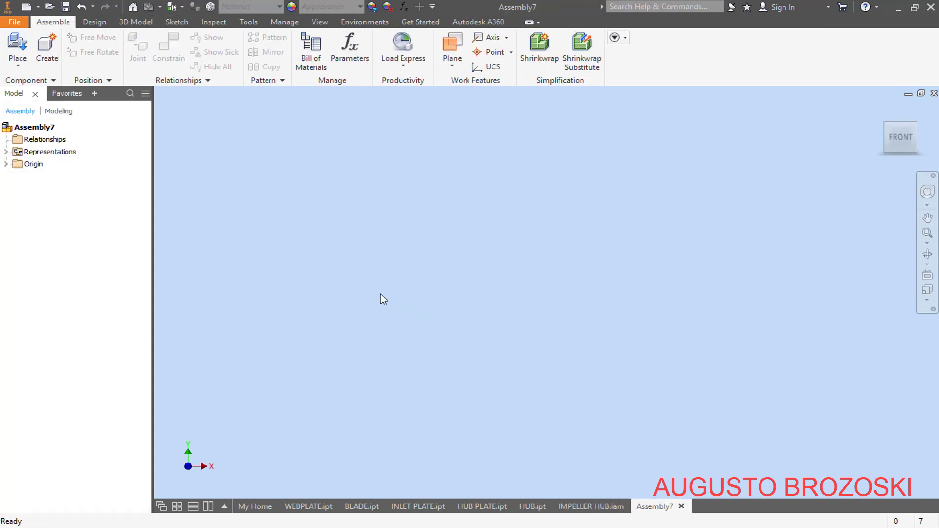
Save the new assembly as IMPELLER in the project workspace
click(65, 7)
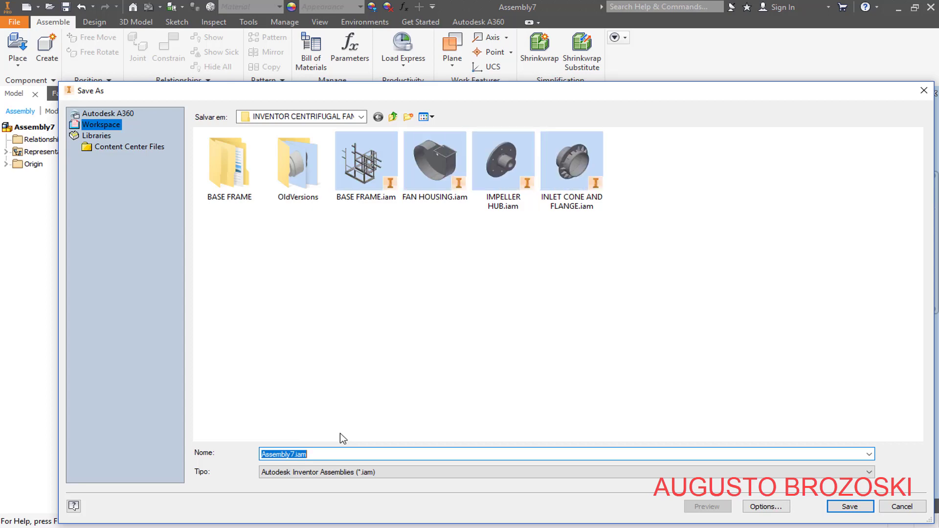
text(IMPELLER)
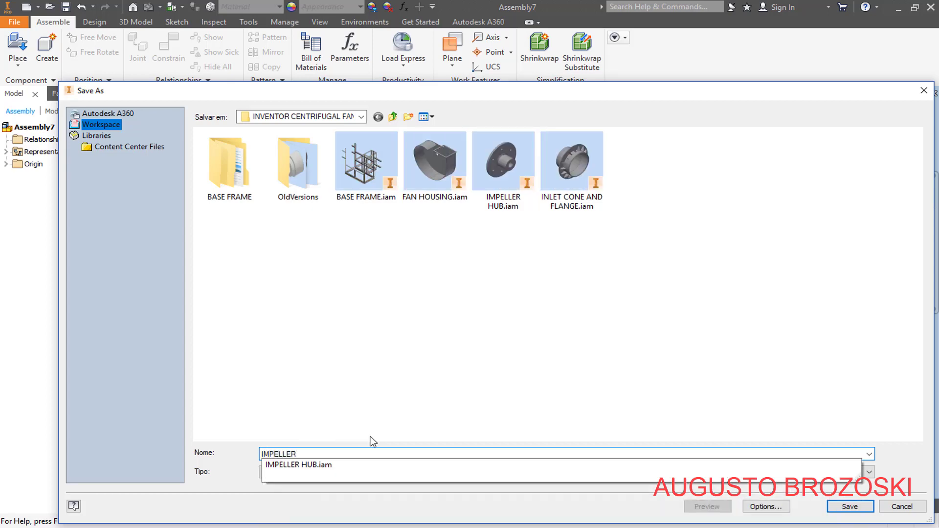
key(Down)
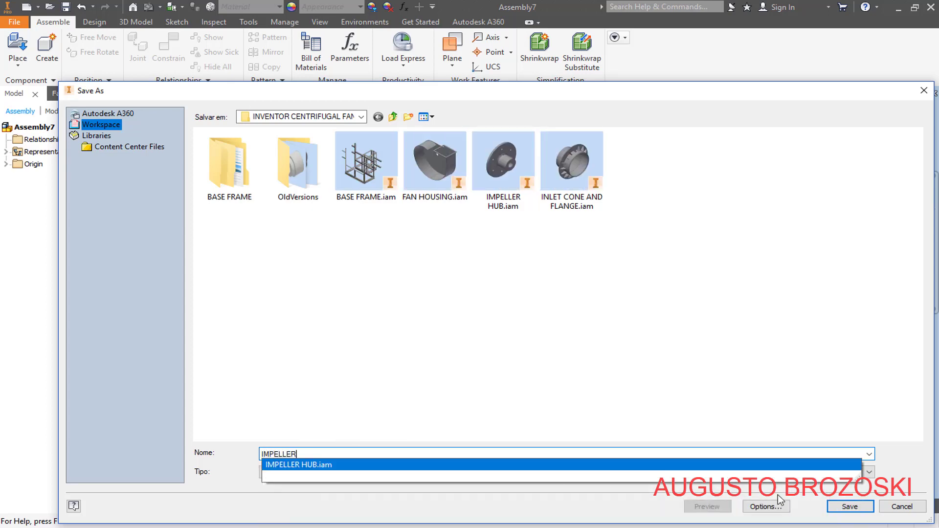
click(835, 508)
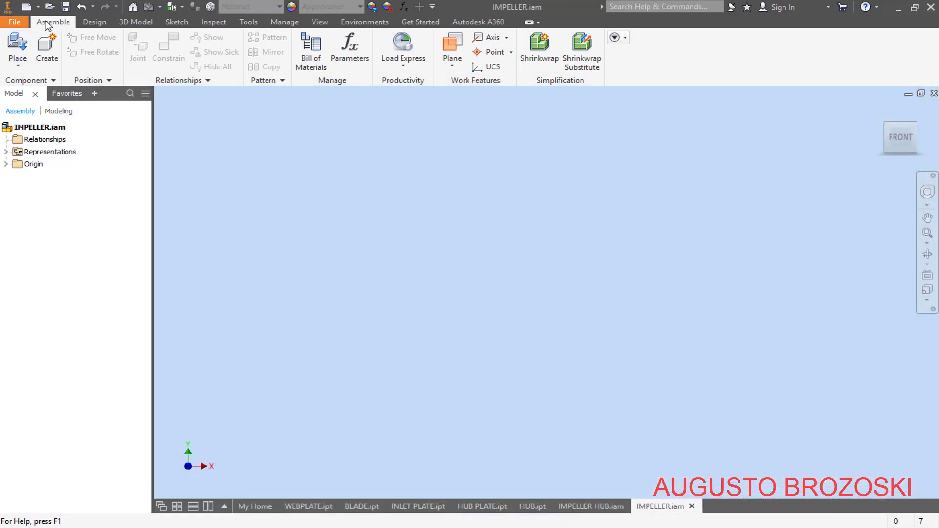
Place a single WEBPLATE.ipt as the first component of the IMPELLER assembly
click(18, 46)
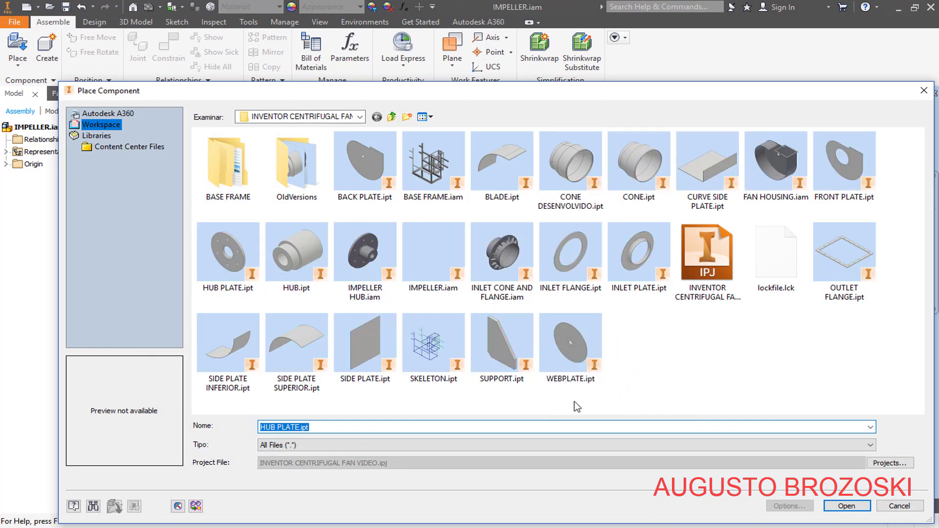
click(570, 348)
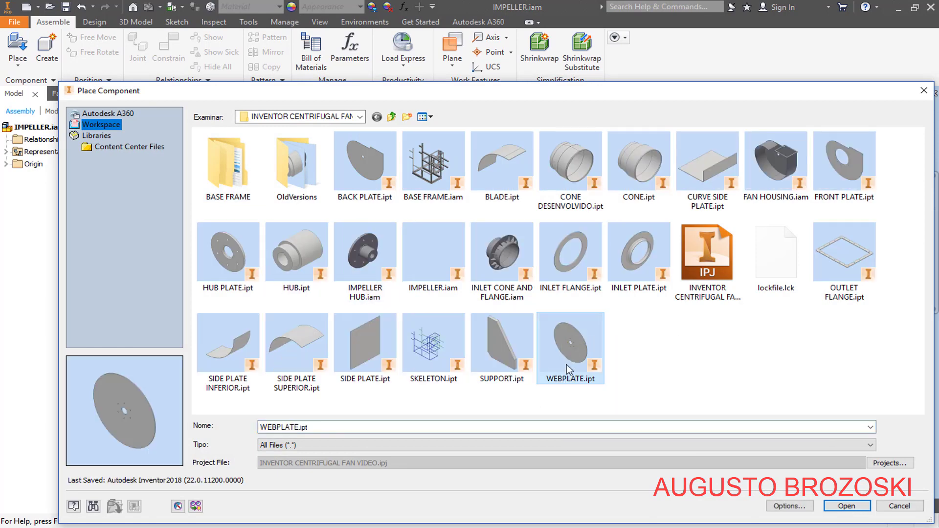
click(846, 505)
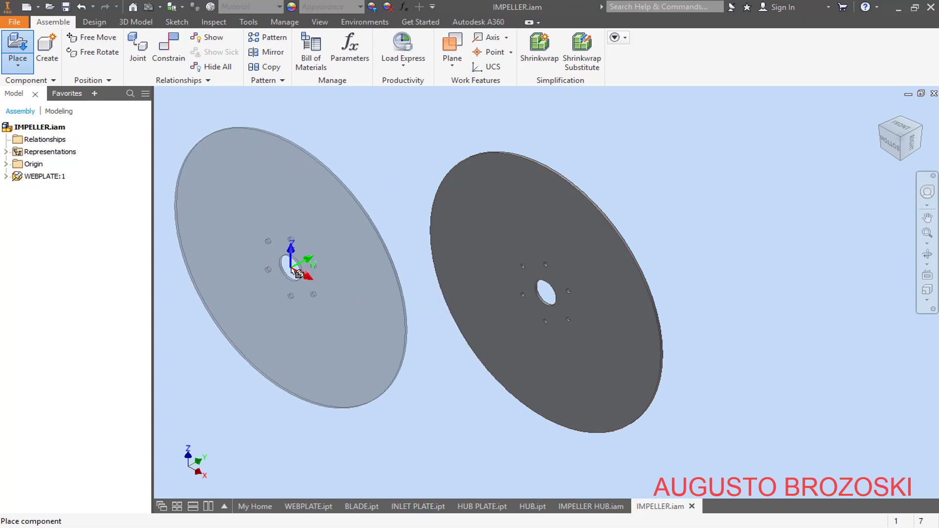
key(Escape)
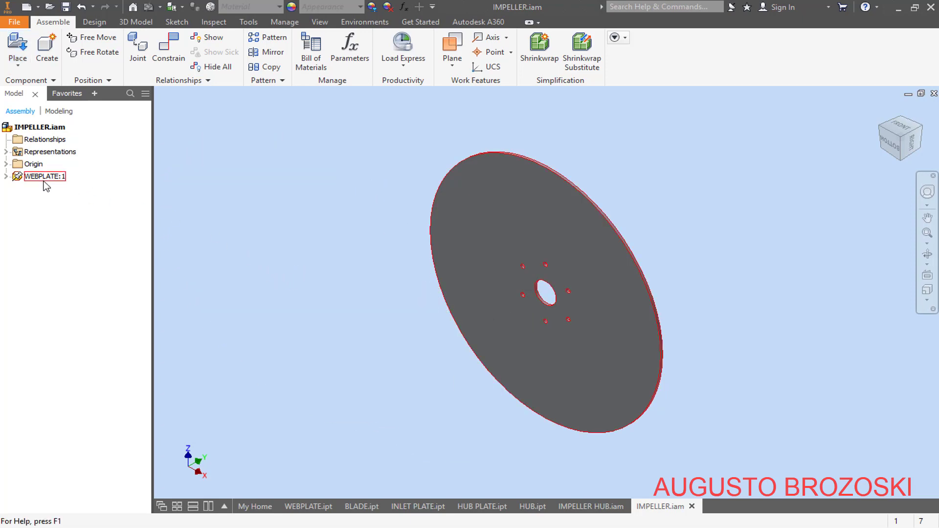
Check the web plate's Grounded setting and the assembly application option for placing and grounding the first component at the origin
right_click(38, 177)
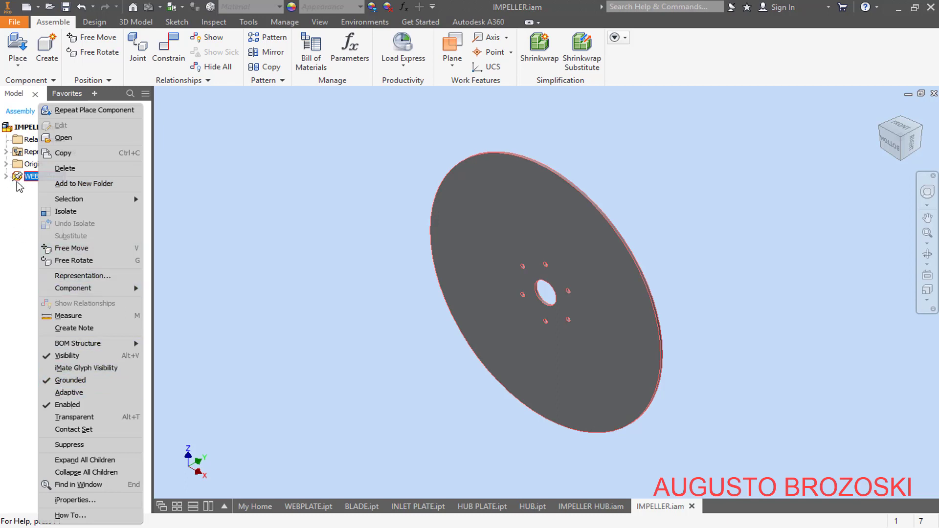
click(287, 223)
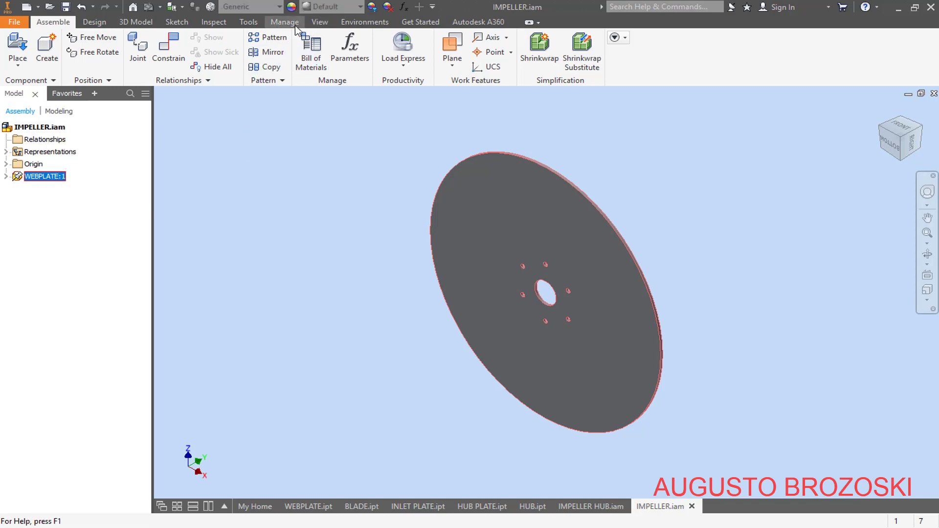
click(249, 22)
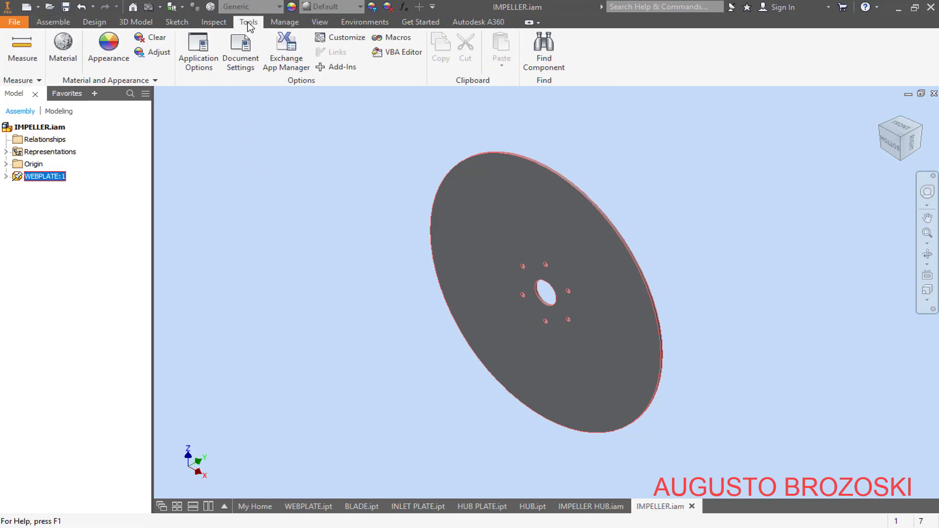
click(199, 50)
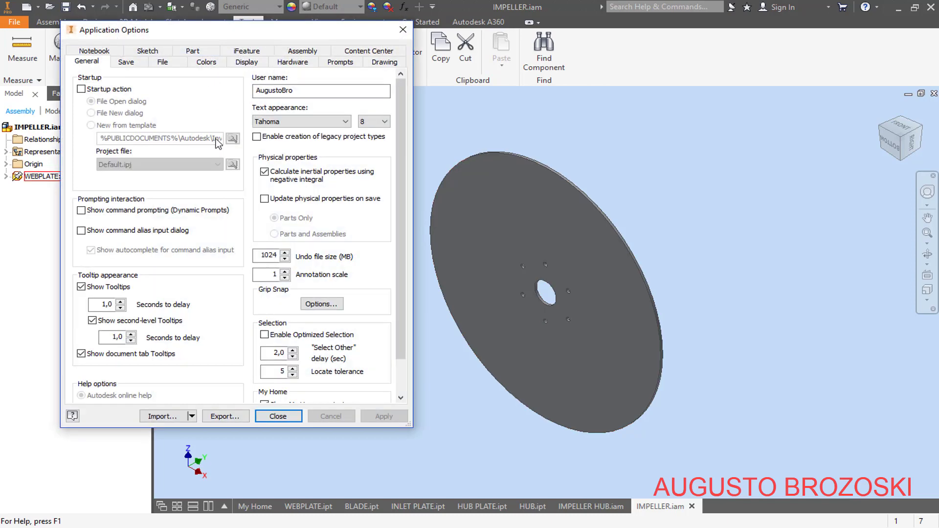
click(302, 51)
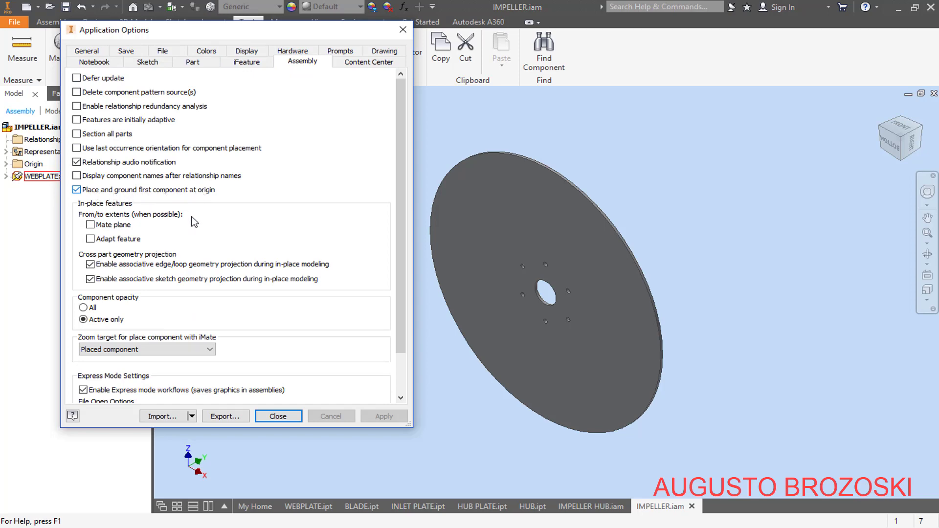
click(281, 417)
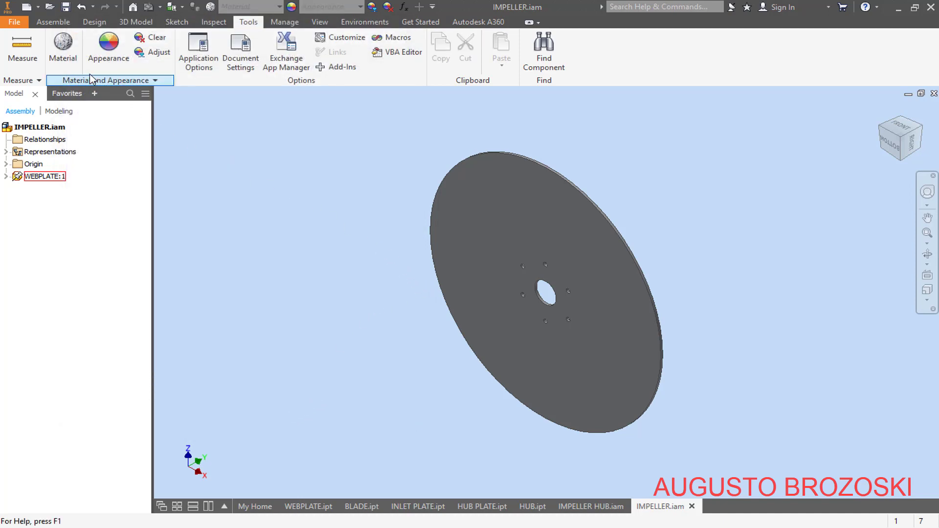
Place one instance of BLADE.ipt in the open space beside the web plate
click(58, 22)
click(19, 45)
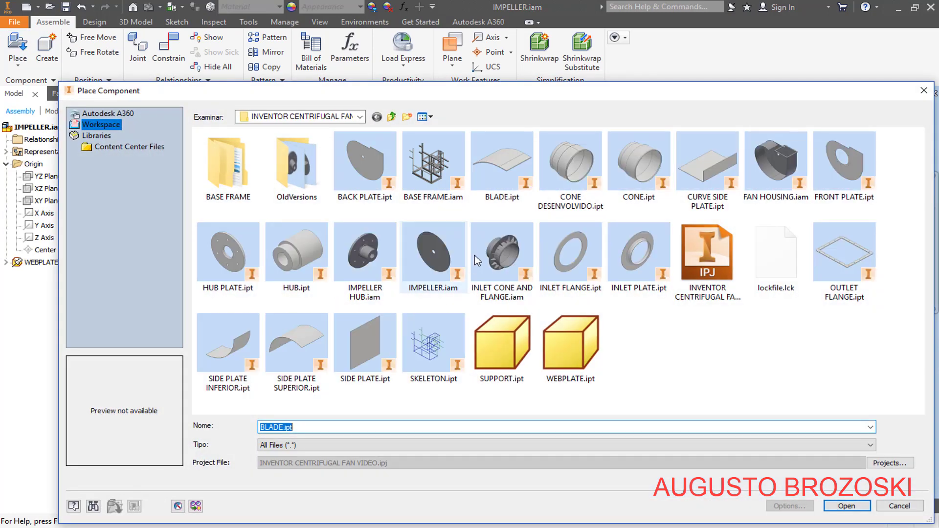
click(521, 167)
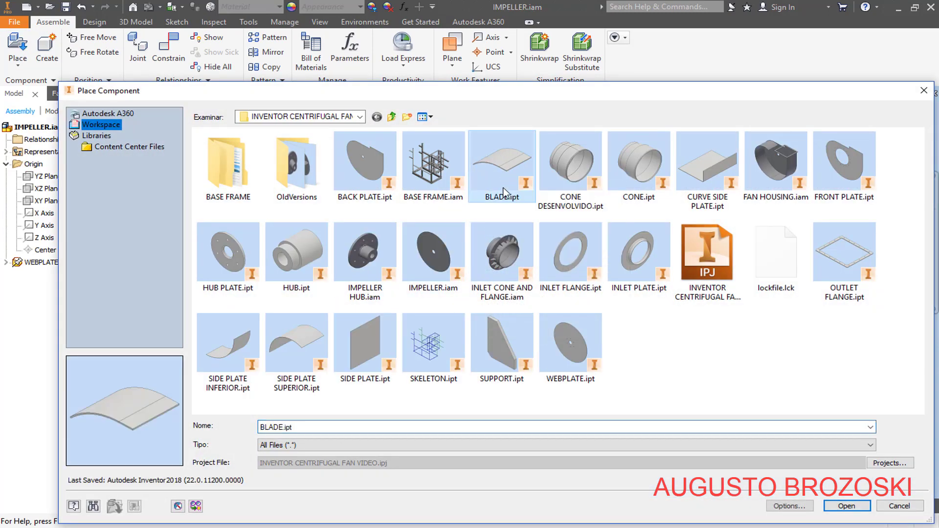
click(847, 505)
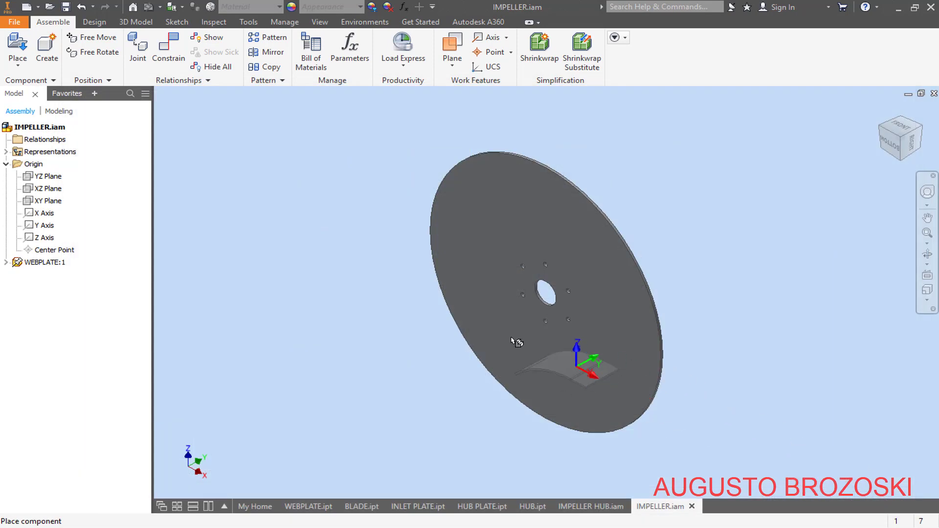
click(367, 264)
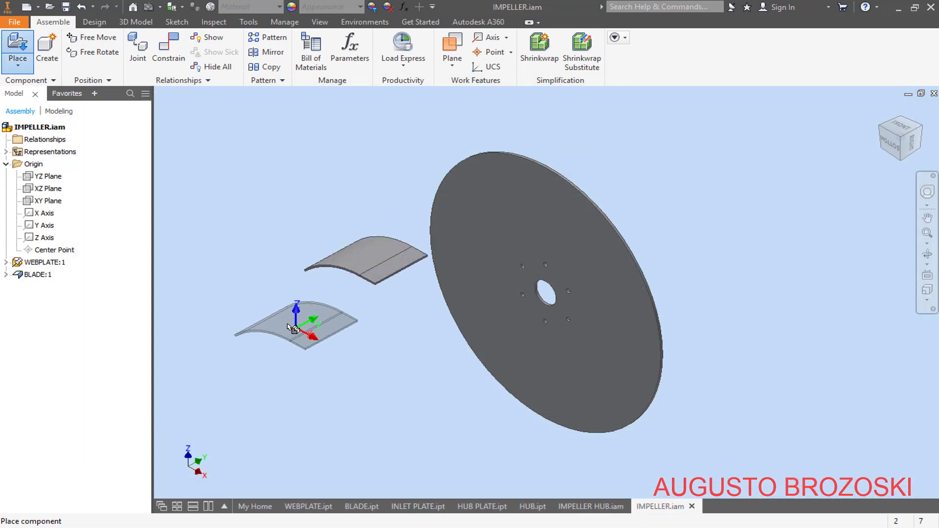
key(Escape)
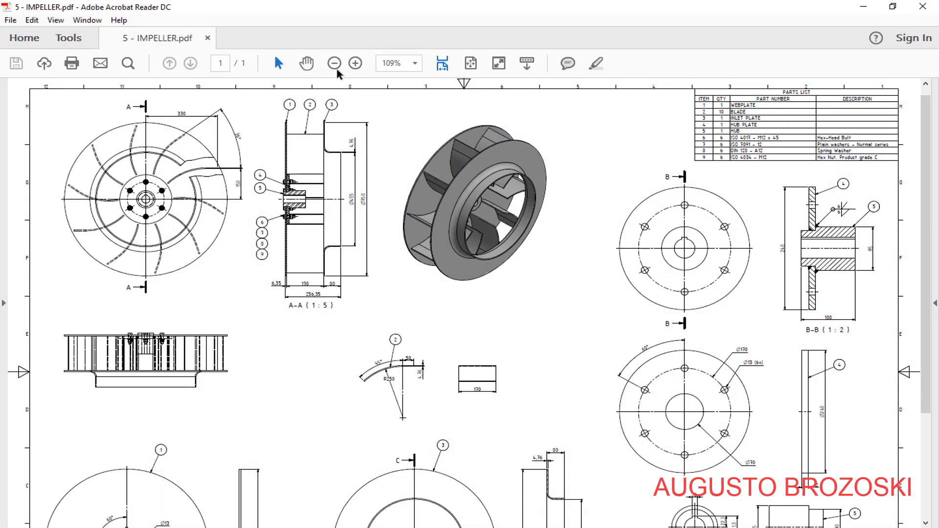
Enlarge the impeller PDF drawing to 200% to examine the blade position dimensions in the front view, and return to the assembly
click(352, 62)
click(352, 62)
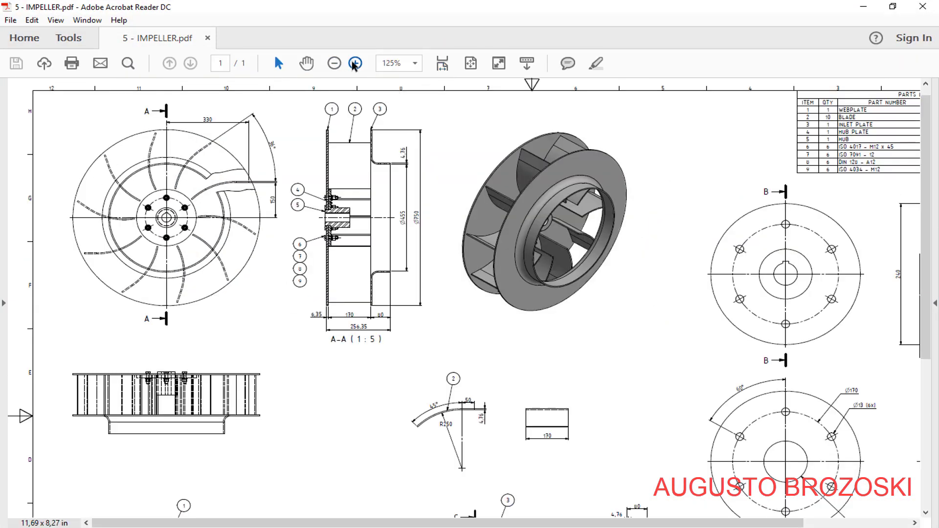
click(353, 62)
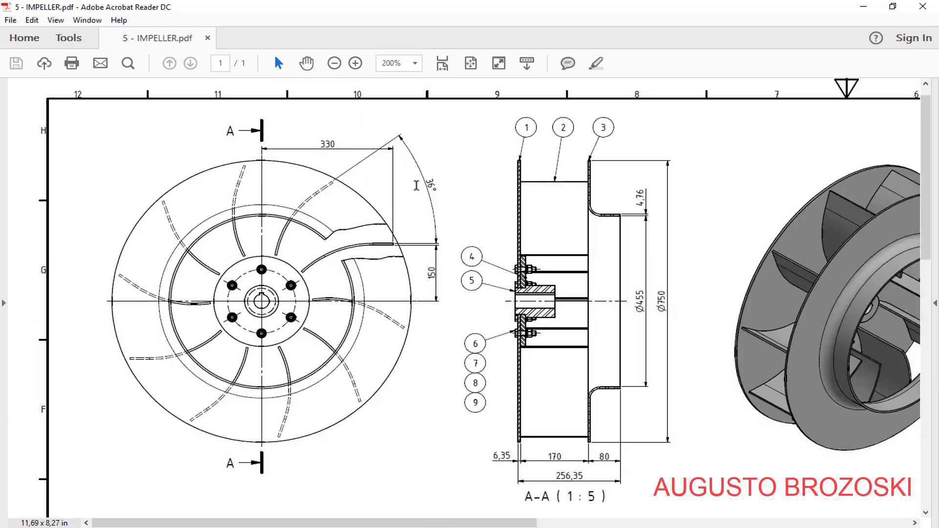
click(863, 7)
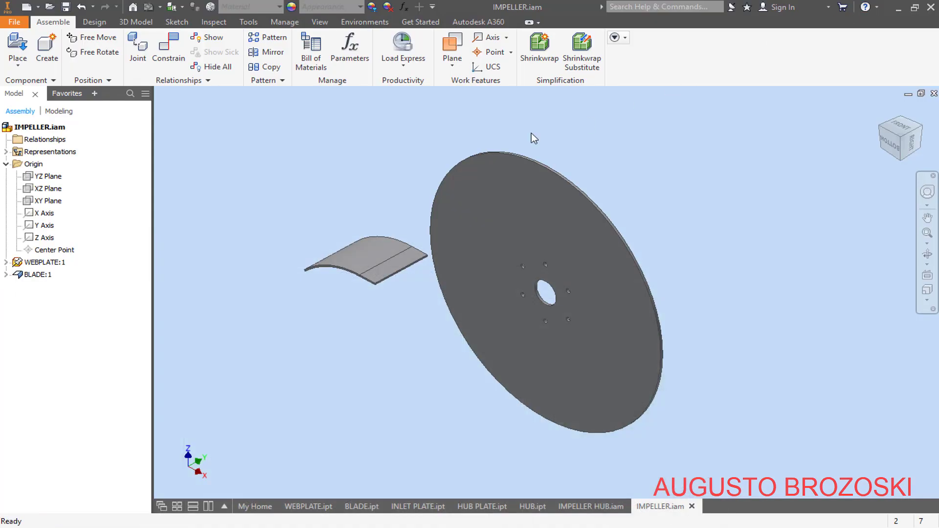
Mate the blade's narrow curved side face to the web plate's flat face with a 0 mm offset
click(922, 128)
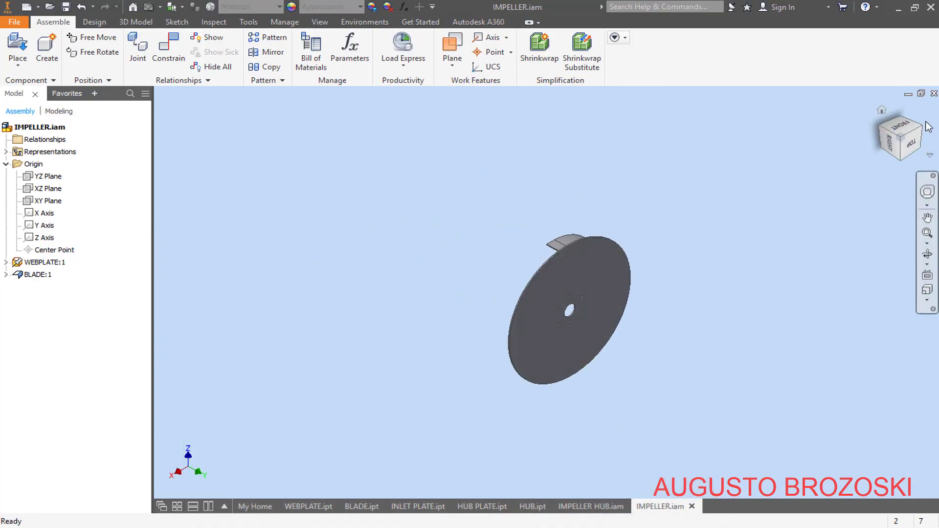
click(922, 128)
scroll(595, 323, up, 7)
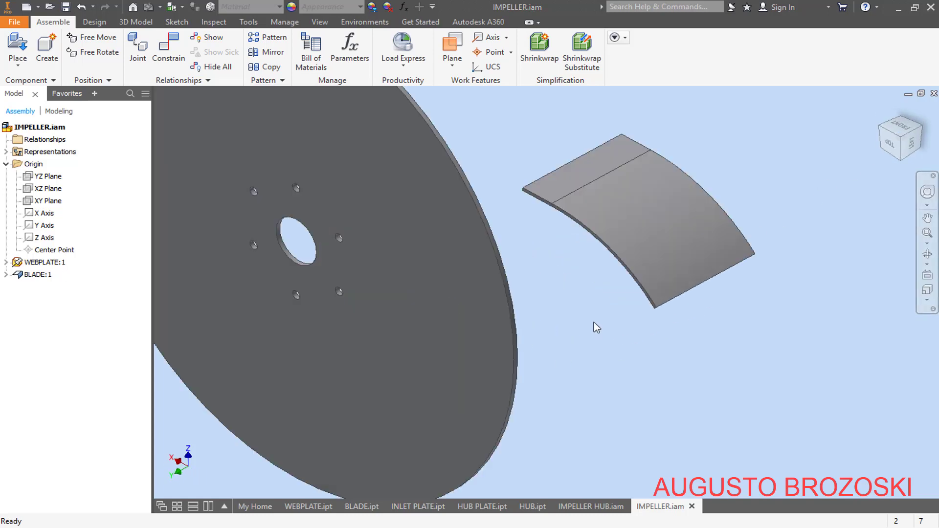
click(172, 49)
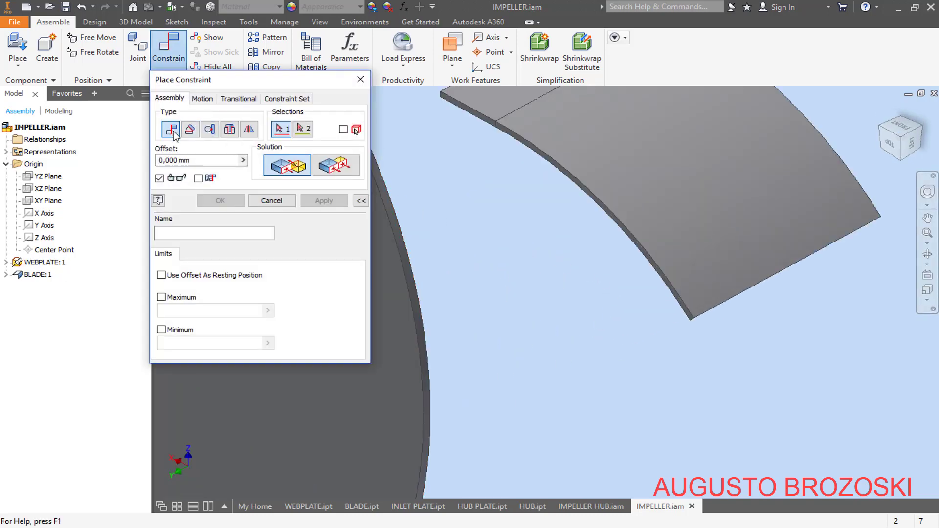
scroll(582, 226, up, 4)
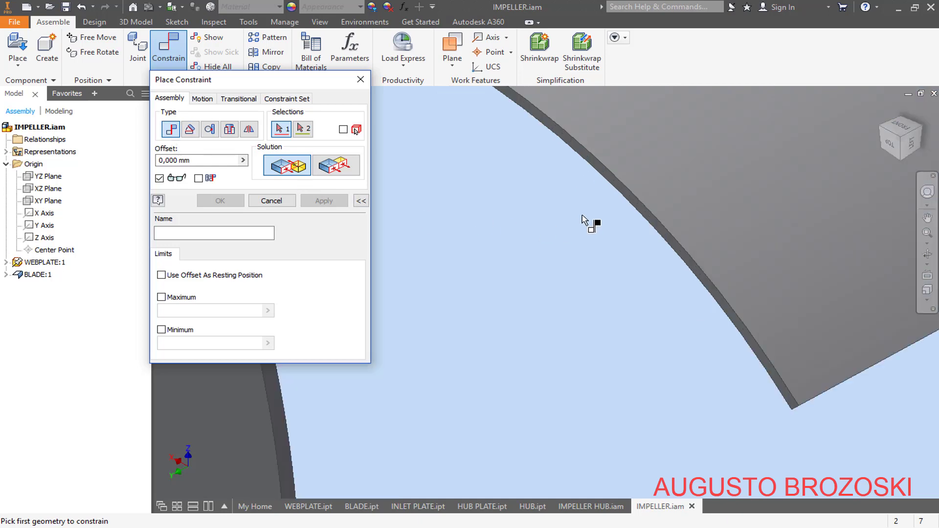
click(622, 192)
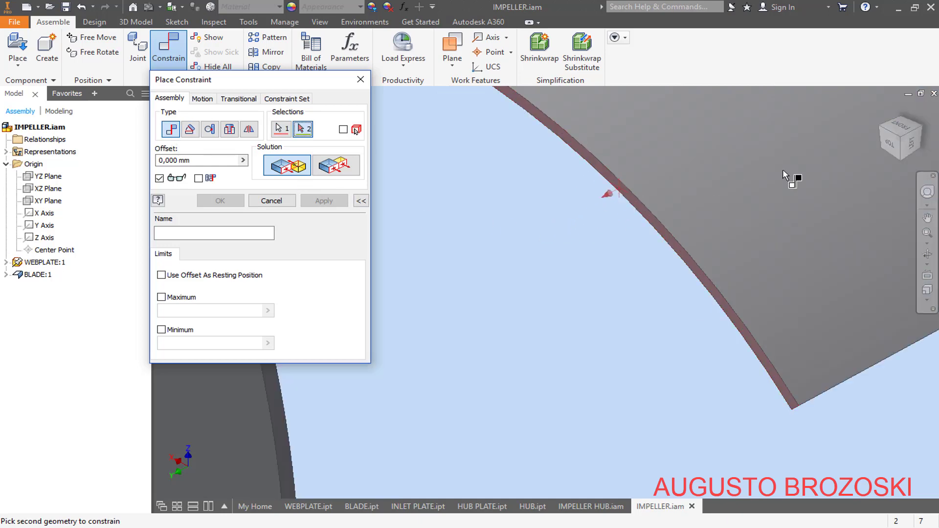
click(882, 110)
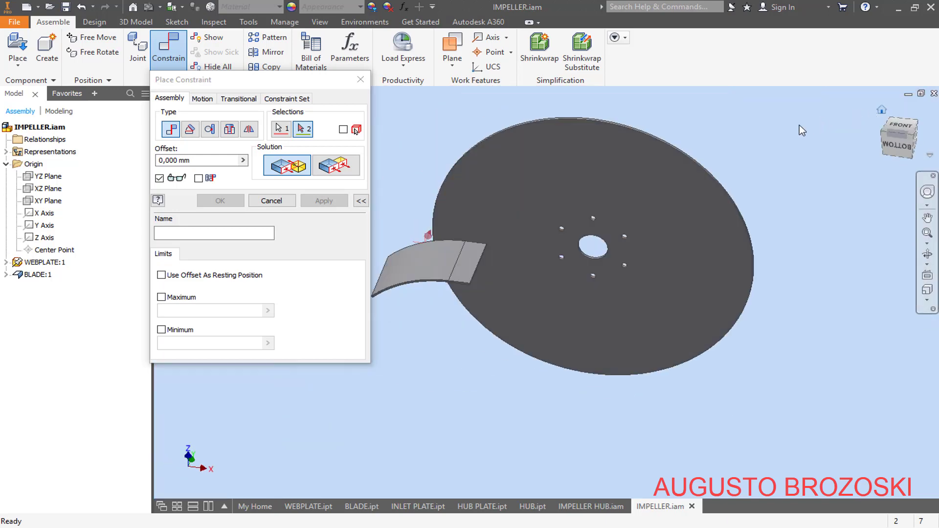
click(593, 213)
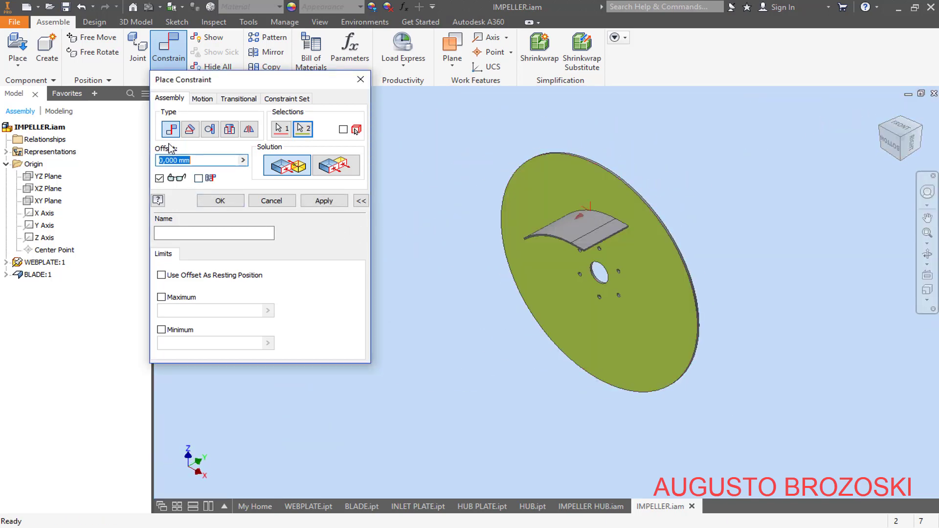
click(324, 201)
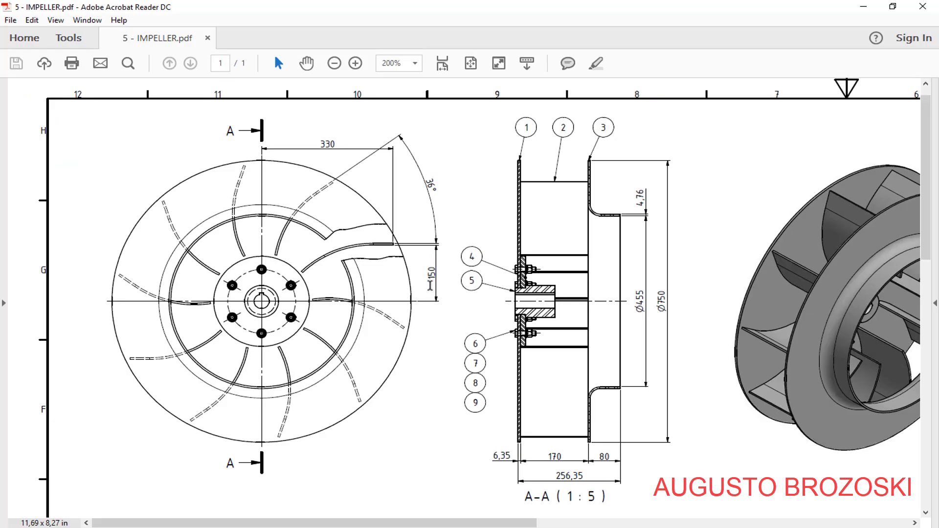
Mate the underside of the blade's flat end section to the assembly's XY plane with a 150 mm offset
click(865, 9)
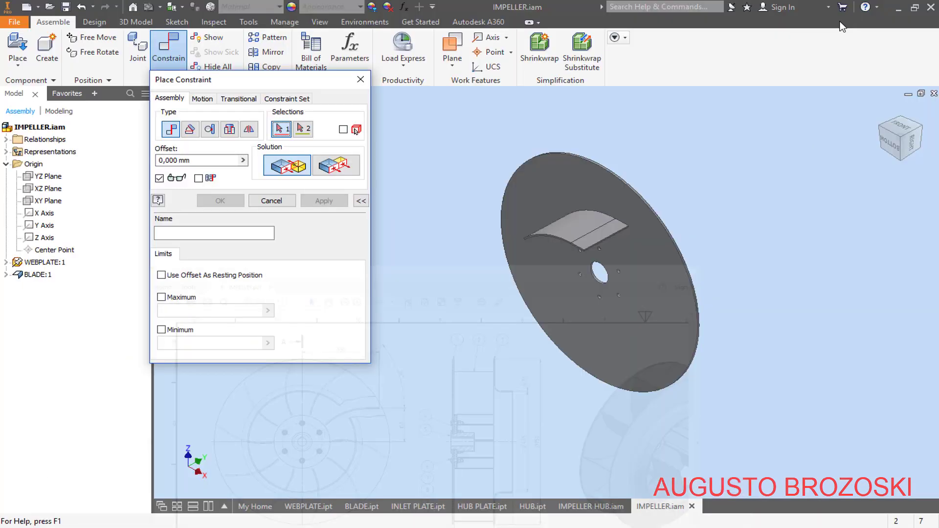
click(901, 162)
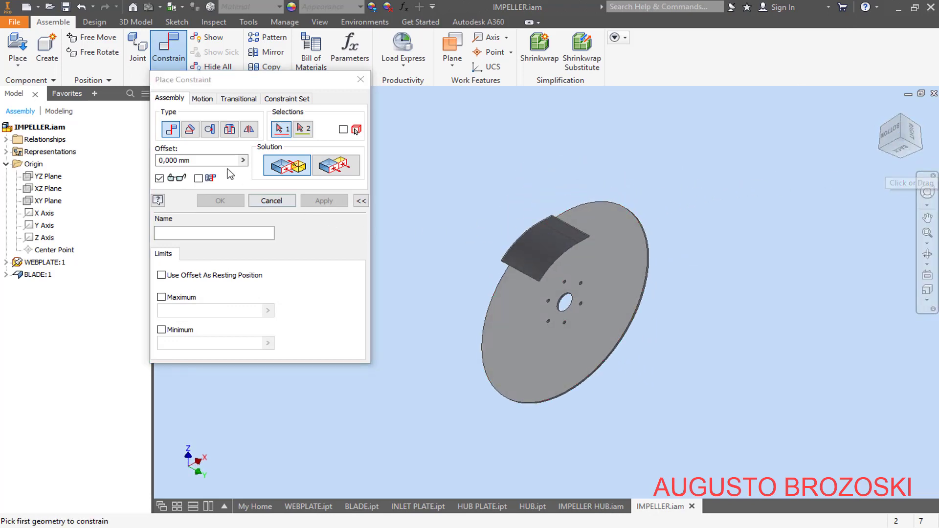
scroll(560, 227, up, 5)
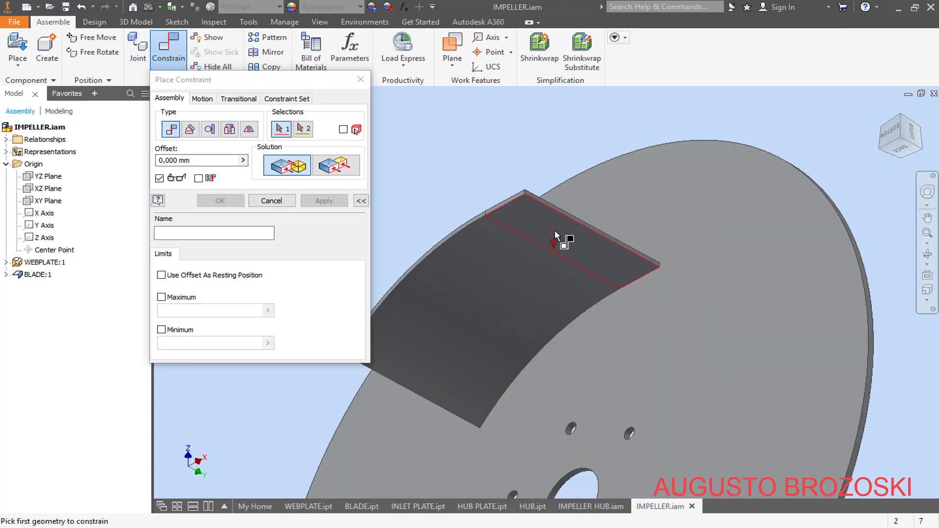
click(554, 230)
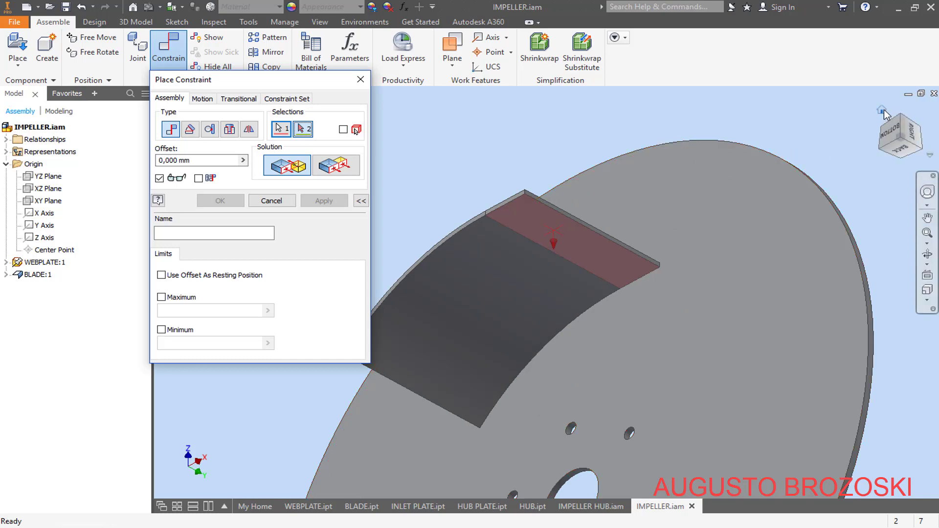
click(882, 110)
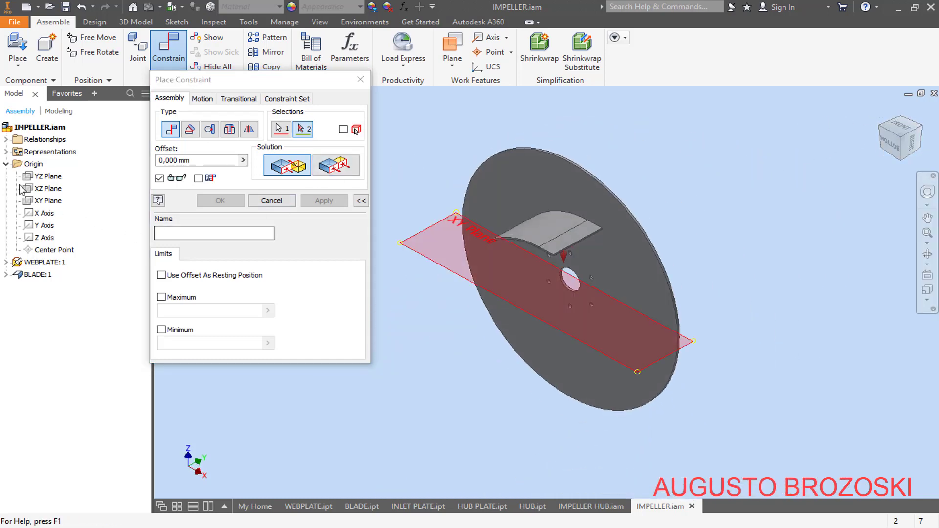
click(49, 201)
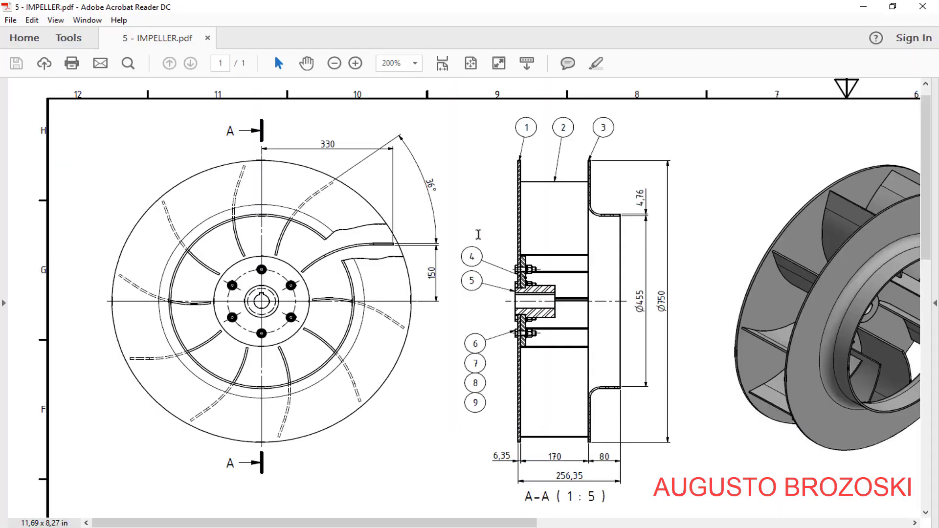
click(863, 7)
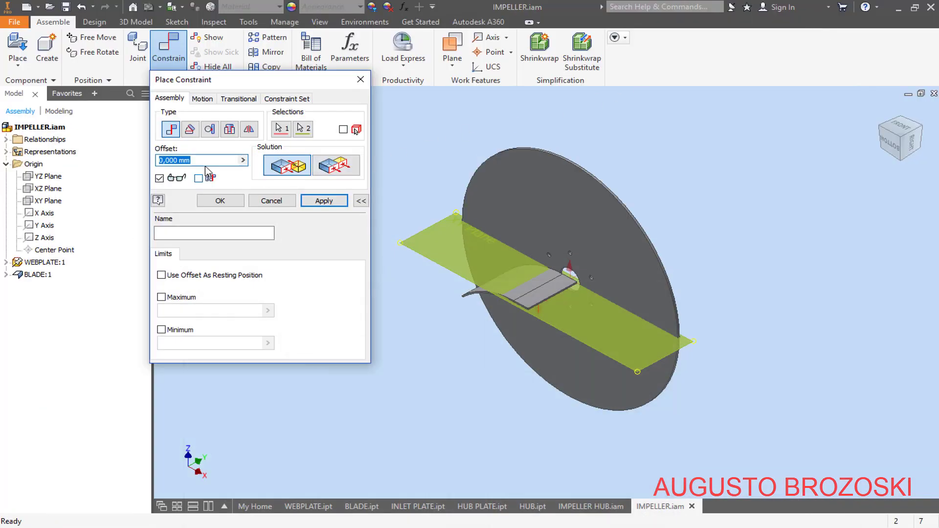
text(150)
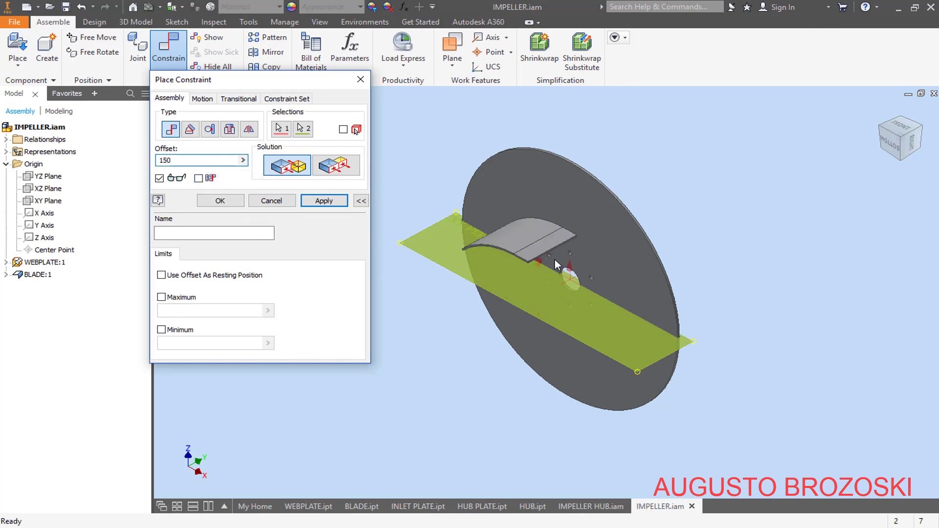
click(324, 202)
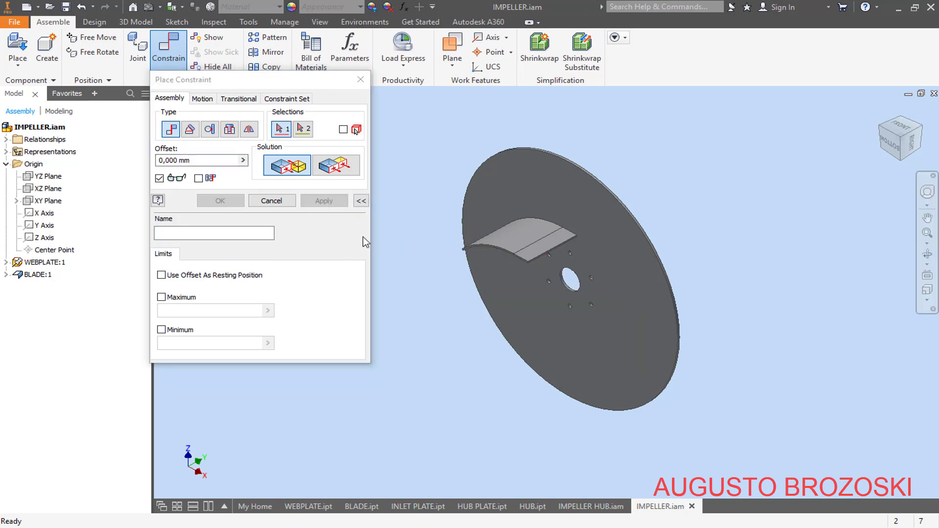
Constrain the narrow end face of the blade's flat section flush to the assembly's YZ plane with a -330 mm offset
scroll(533, 268, up, 6)
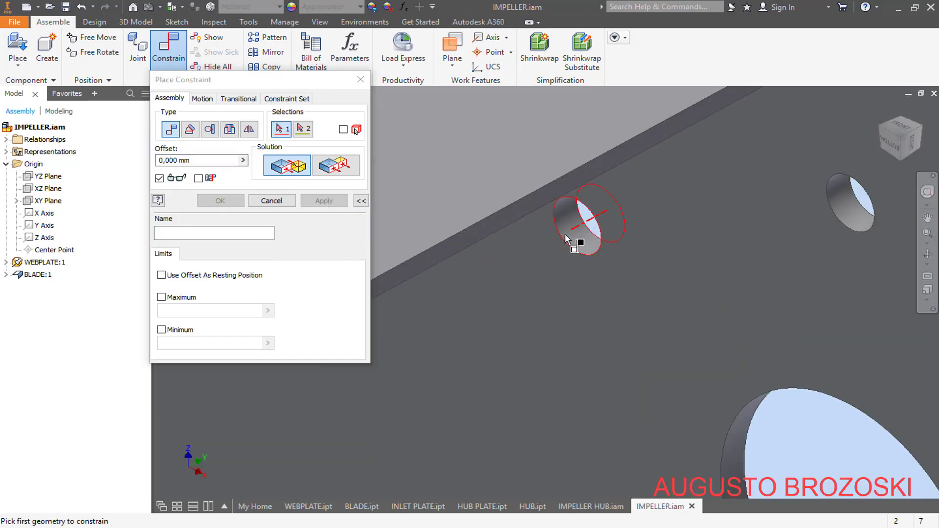
click(597, 184)
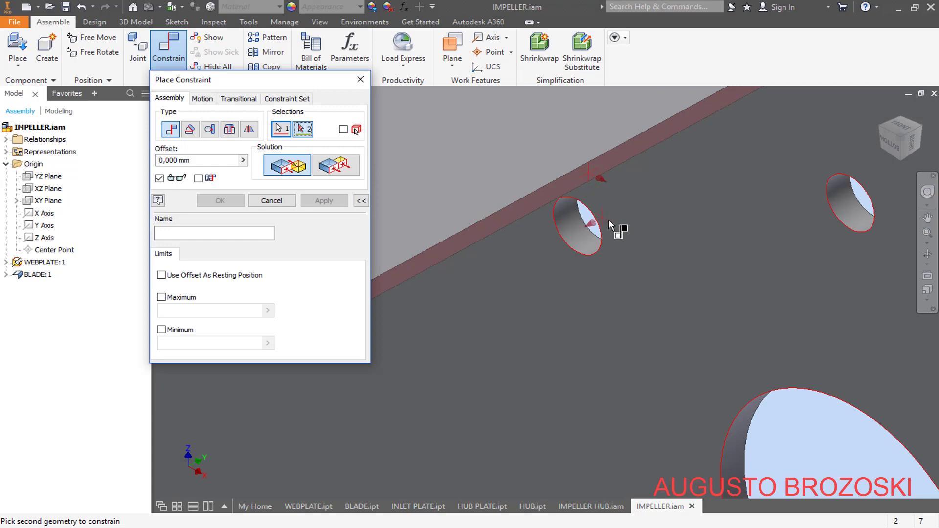
scroll(610, 225, down, 6)
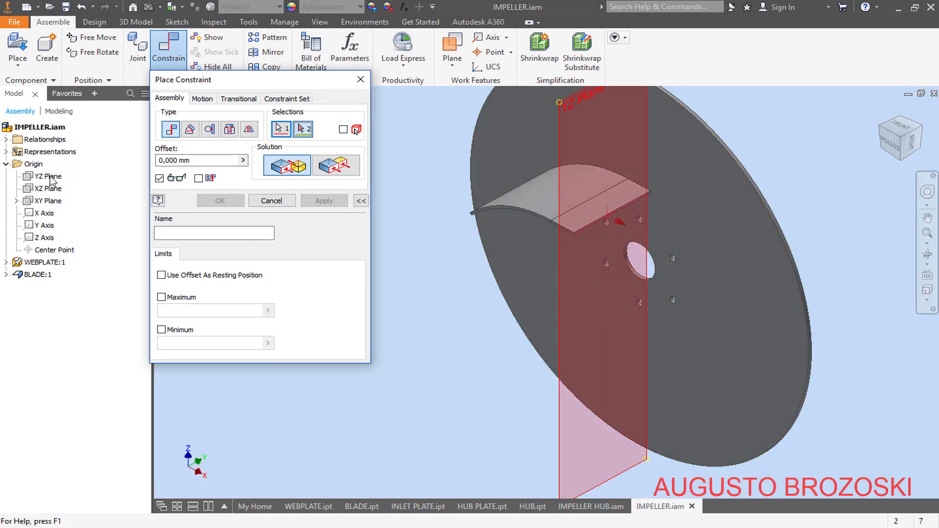
click(51, 178)
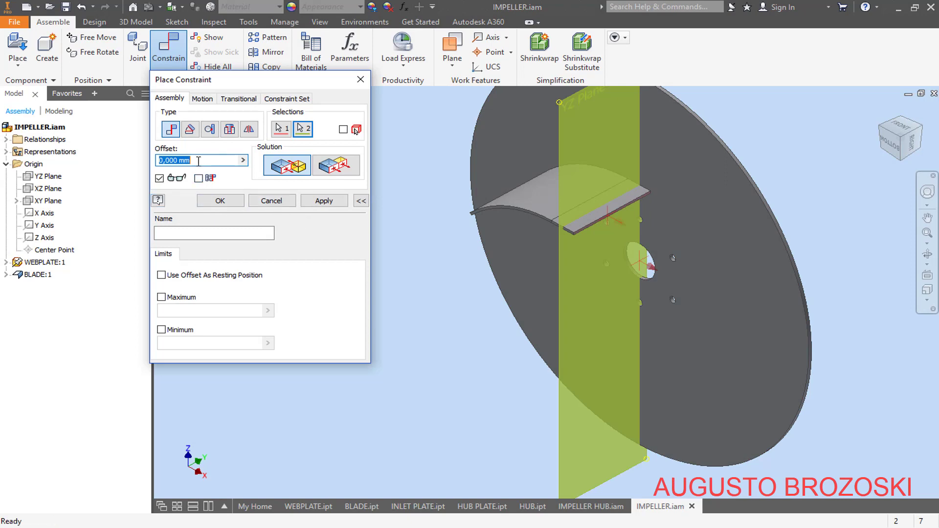
text(33)
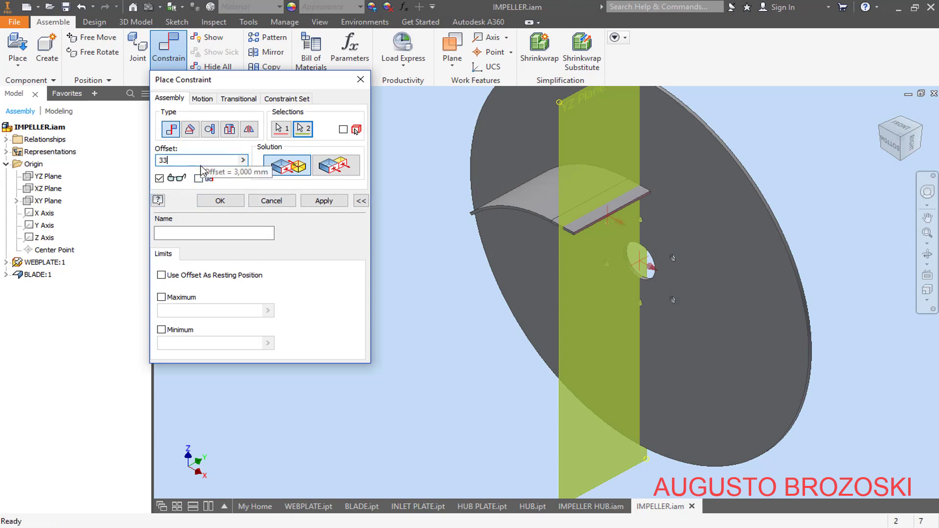
text(0)
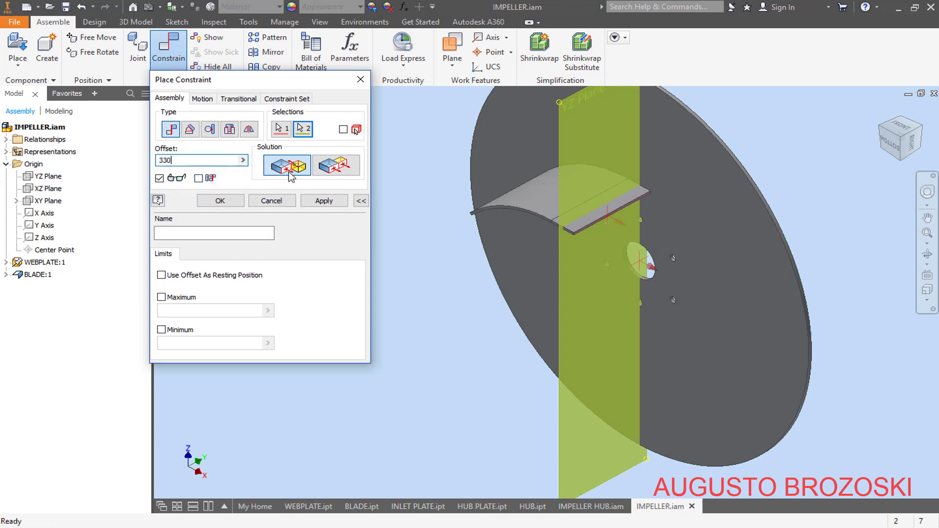
click(337, 168)
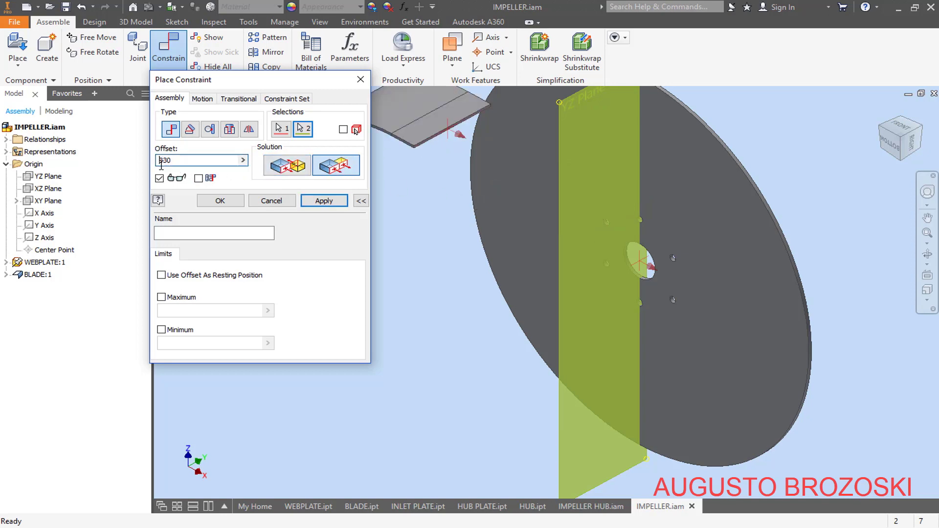
text(-)
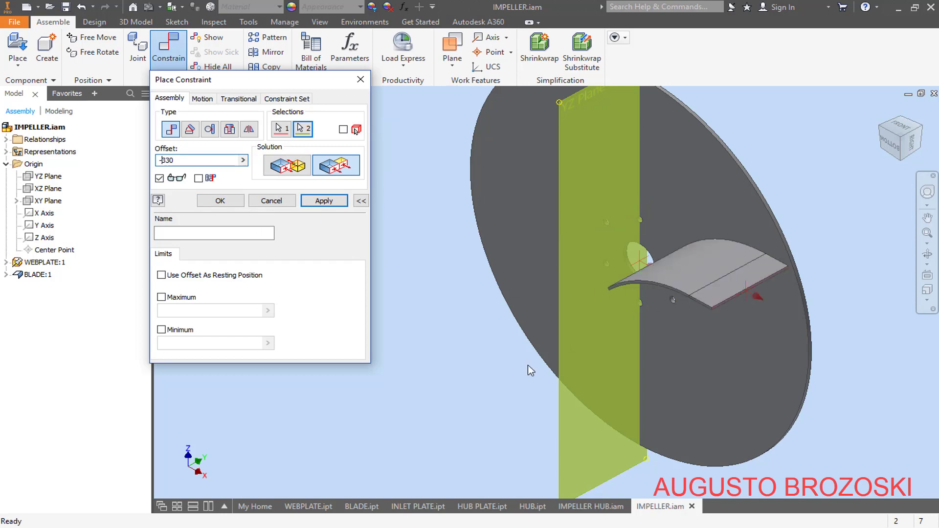
click(313, 525)
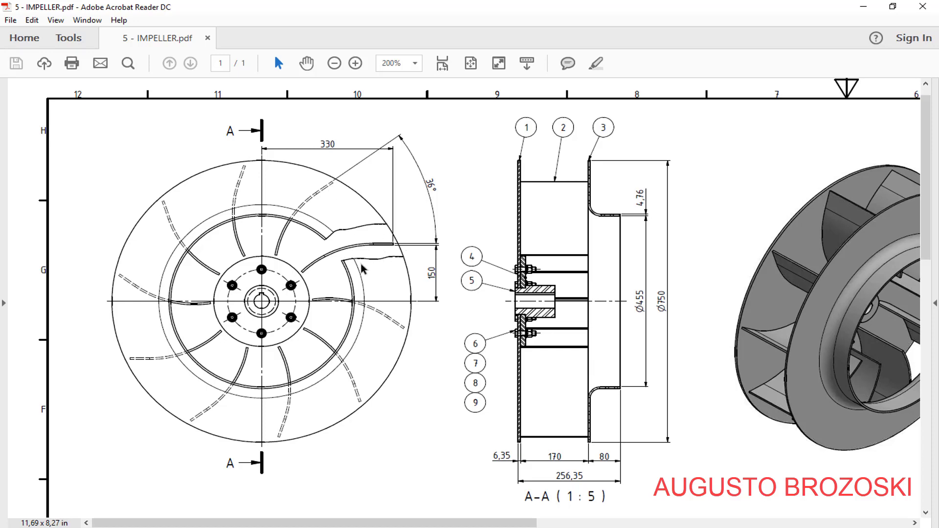
click(863, 7)
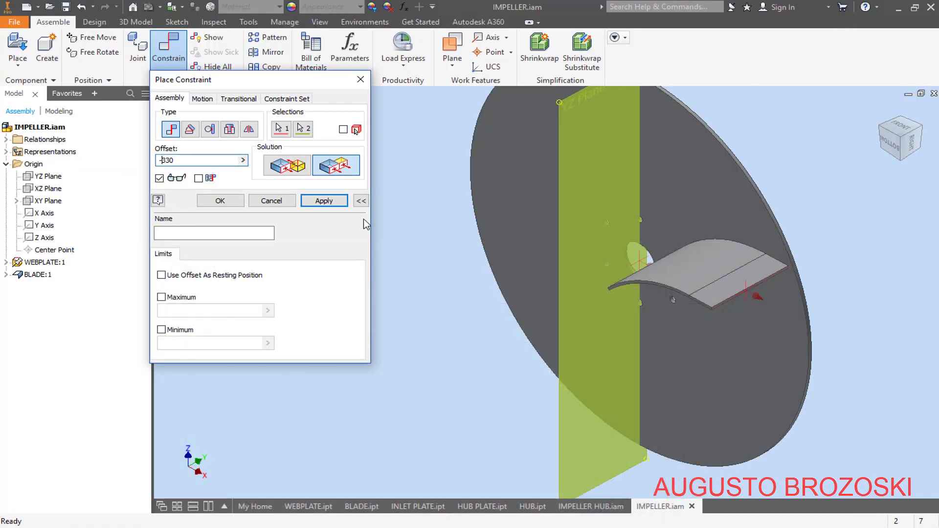
click(327, 203)
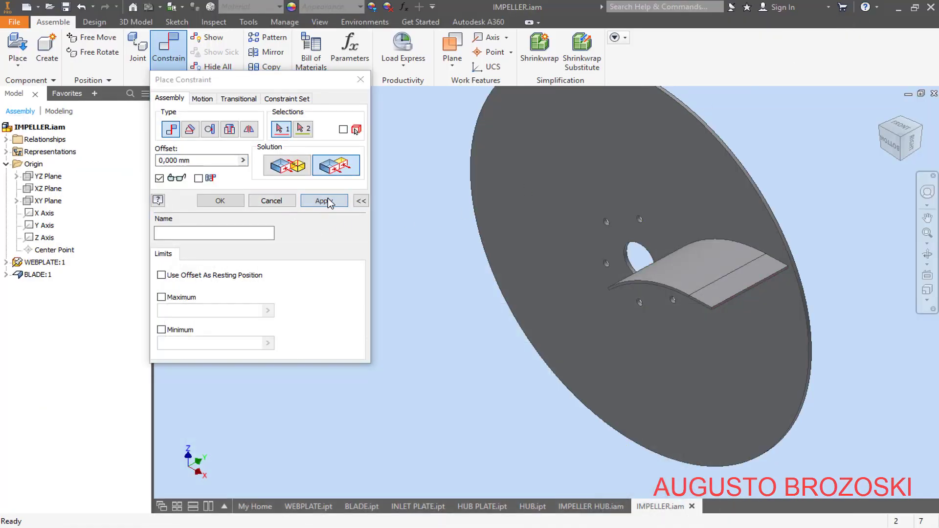
click(281, 201)
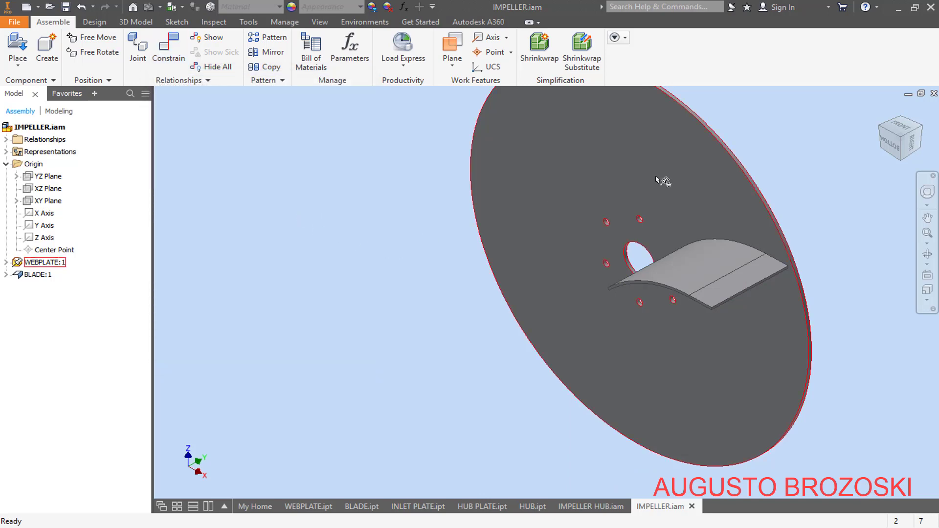
Save the assembly and check the blade quantity and spacing in the impeller PDF drawing
click(882, 109)
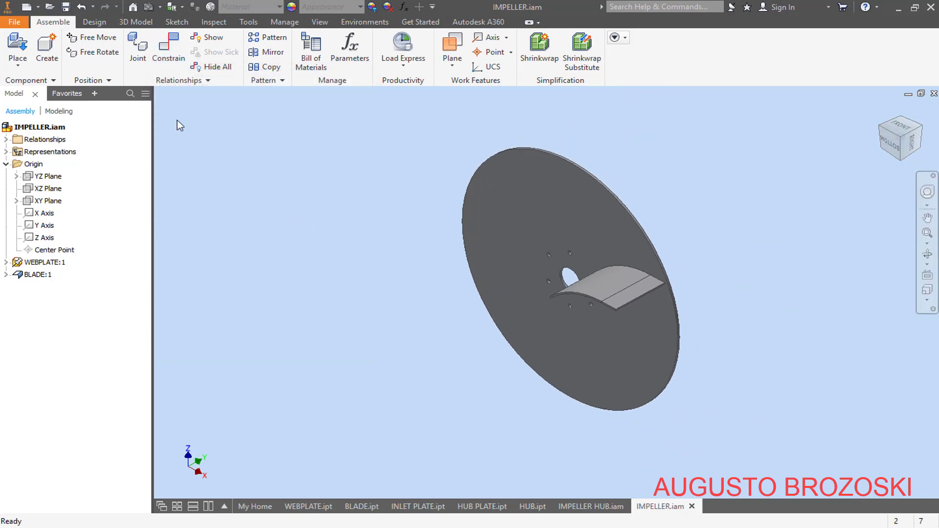
click(66, 7)
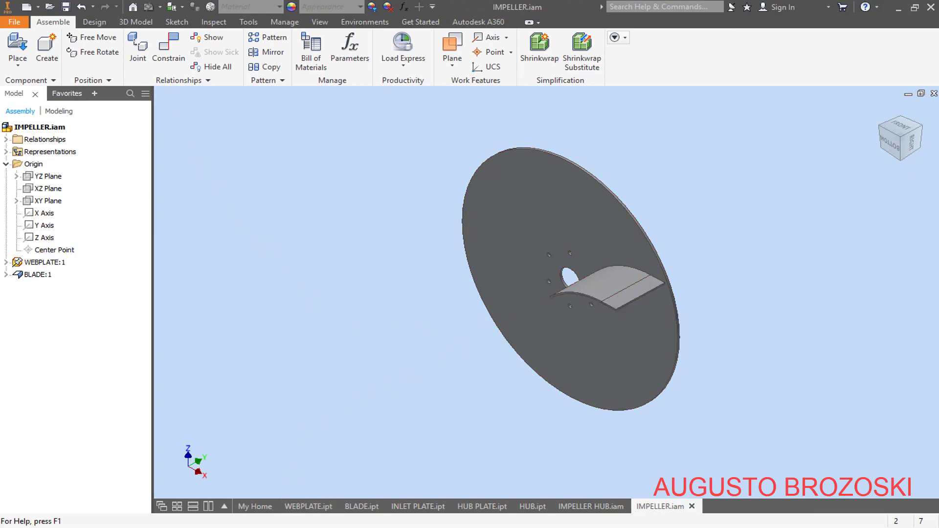
key(alt+Tab)
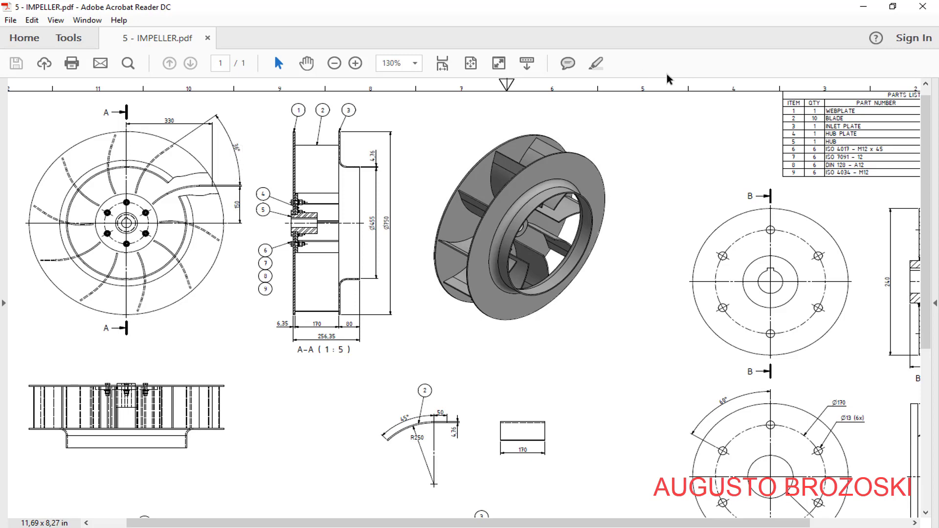
click(863, 6)
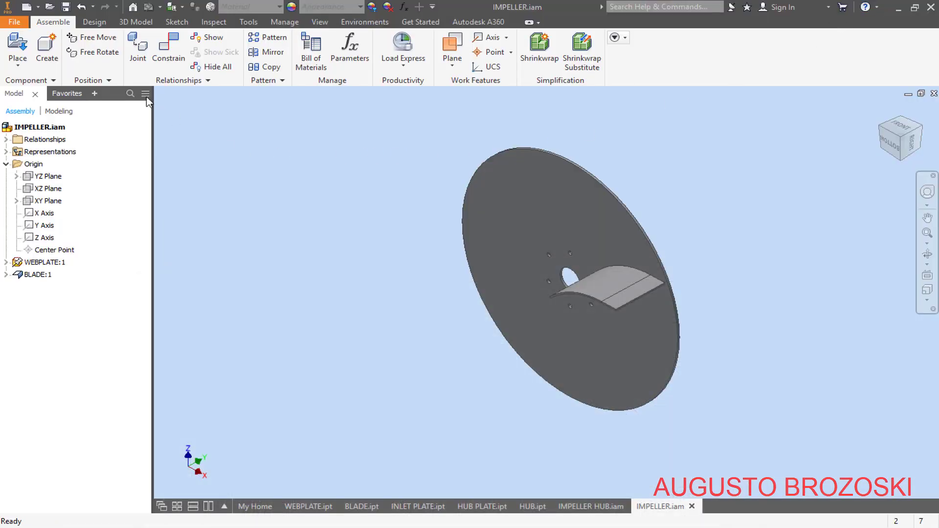
Set up a circular component pattern of the blade around the assembly's Y axis
click(267, 37)
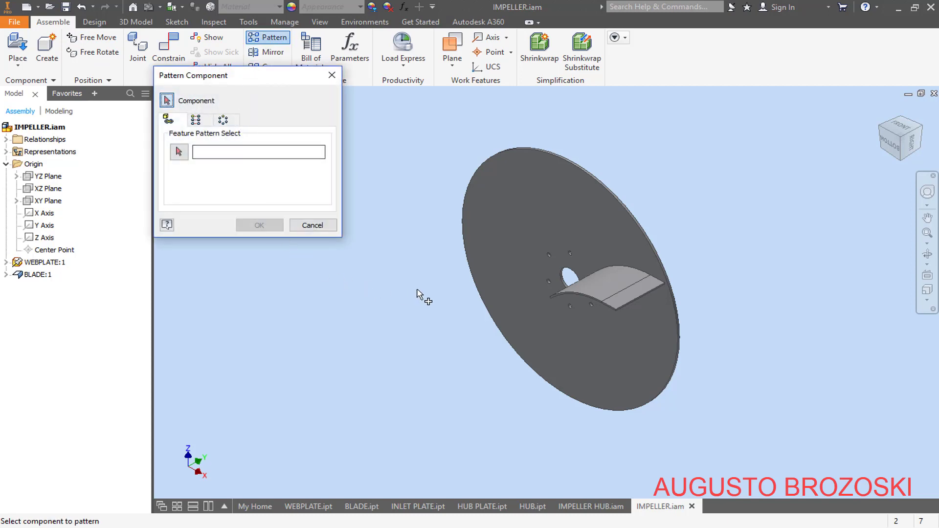
click(621, 300)
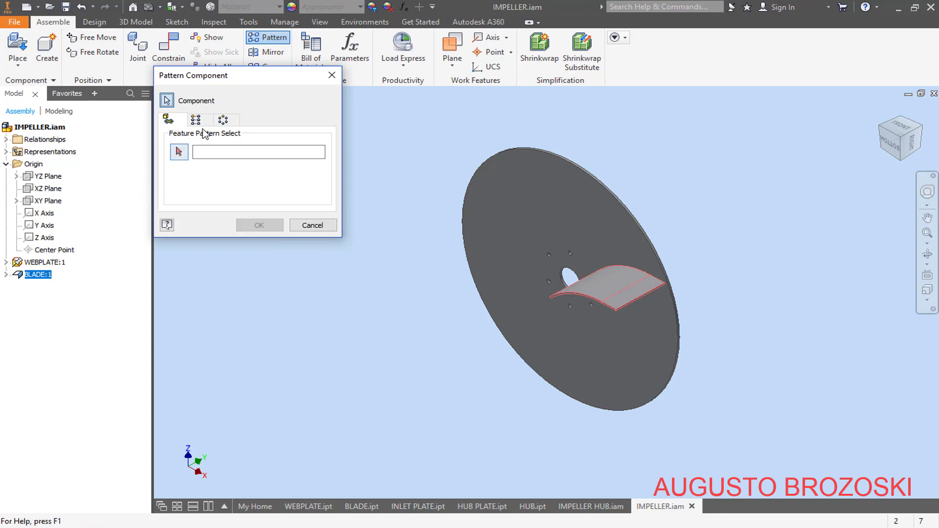
click(225, 122)
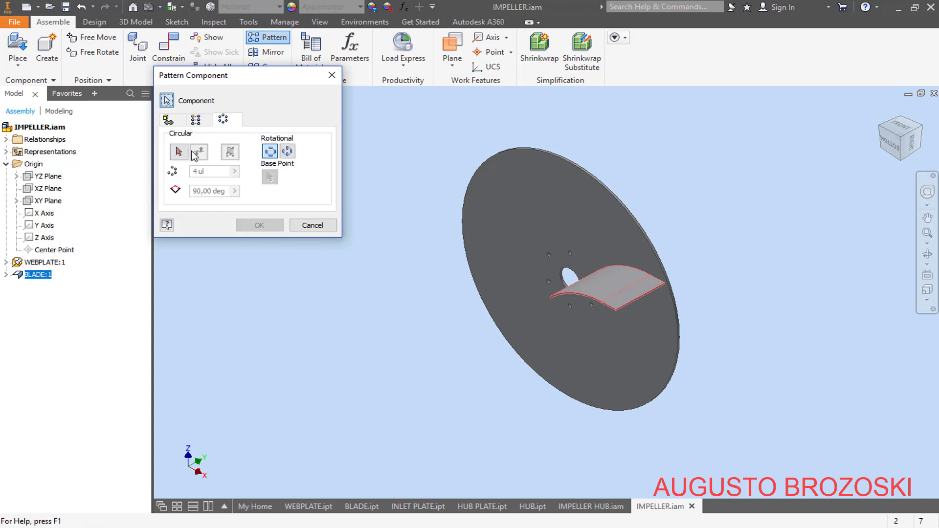
click(179, 152)
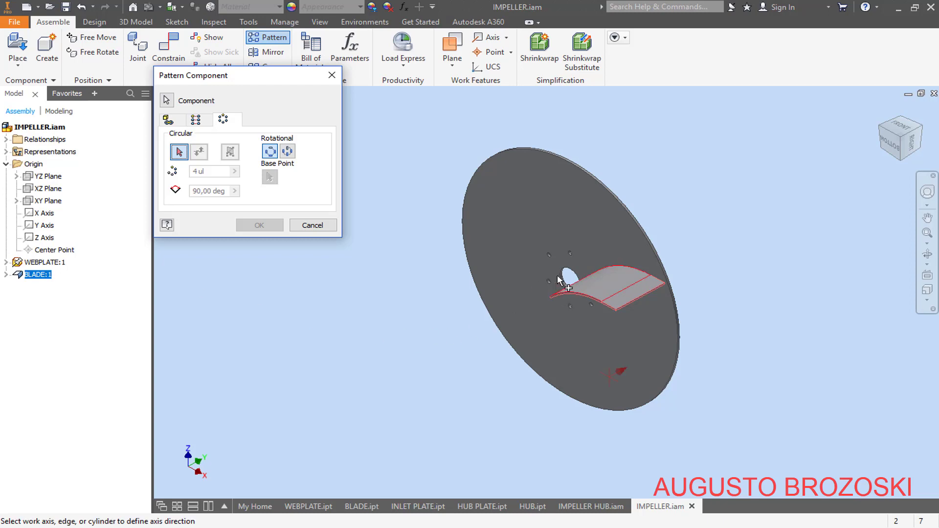
click(44, 226)
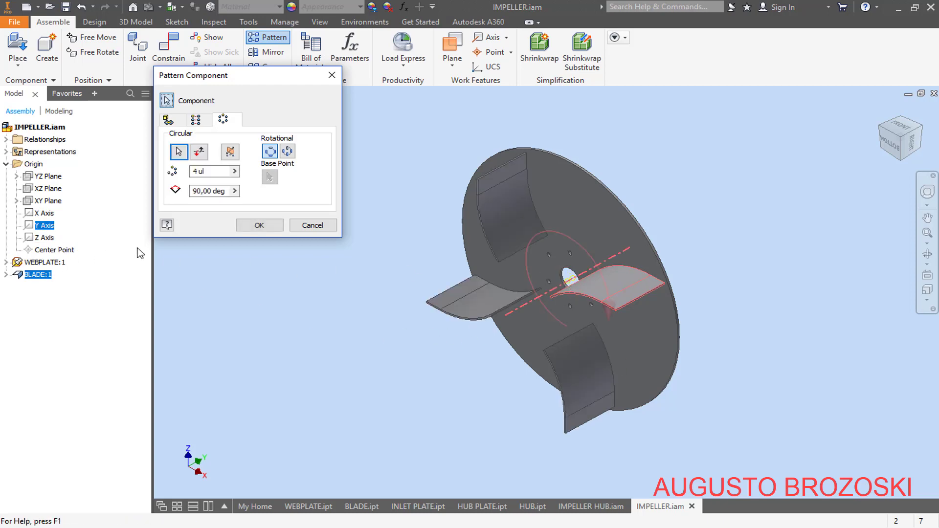
Set the circular pattern to 10 blades spaced 36 degrees apart and create it
click(197, 172)
text(1)
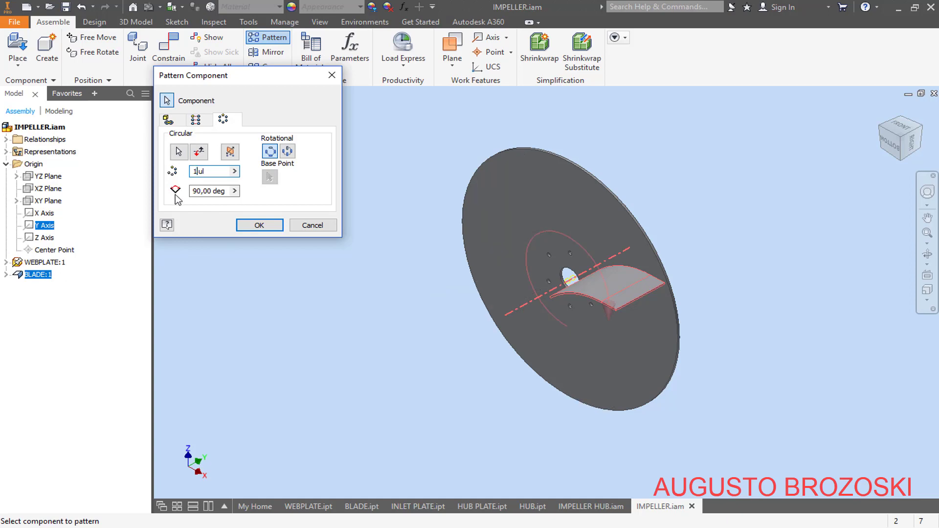
text(0)
drag(197, 191, 179, 195)
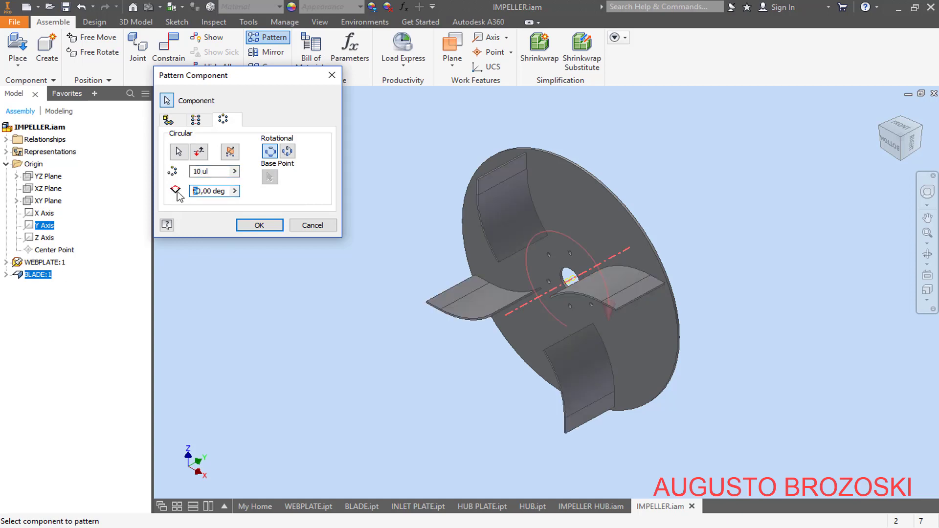
text(3)
key(Delete)
text(6)
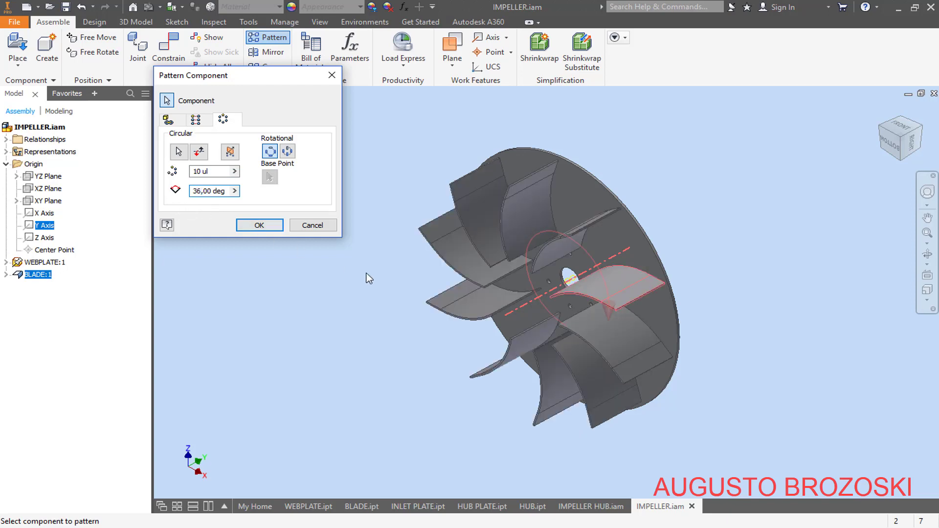
click(892, 145)
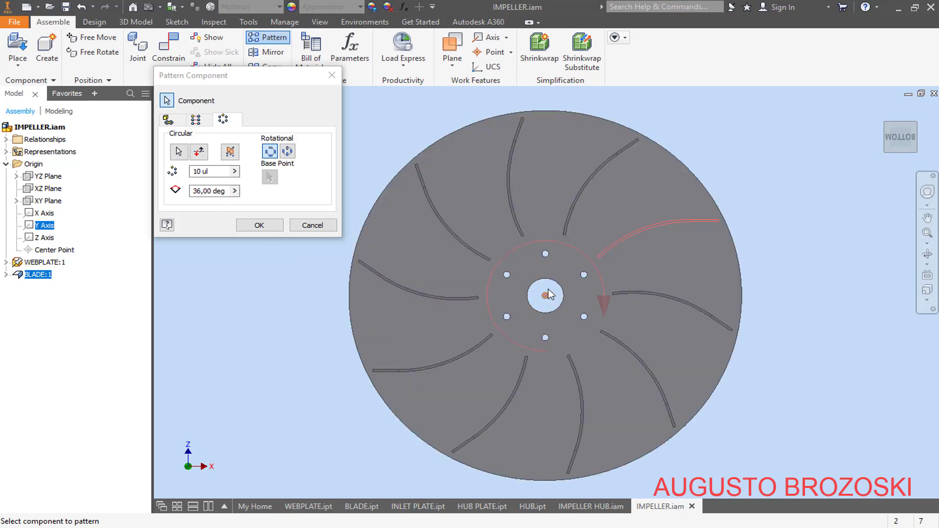
click(268, 226)
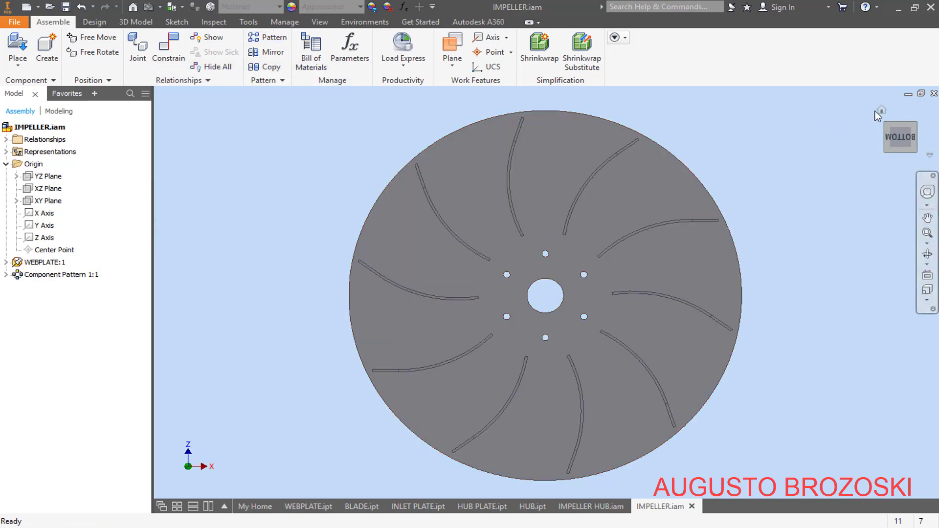
Save the assembly with the blade pattern and check the parts list in the impeller PDF drawing
click(879, 110)
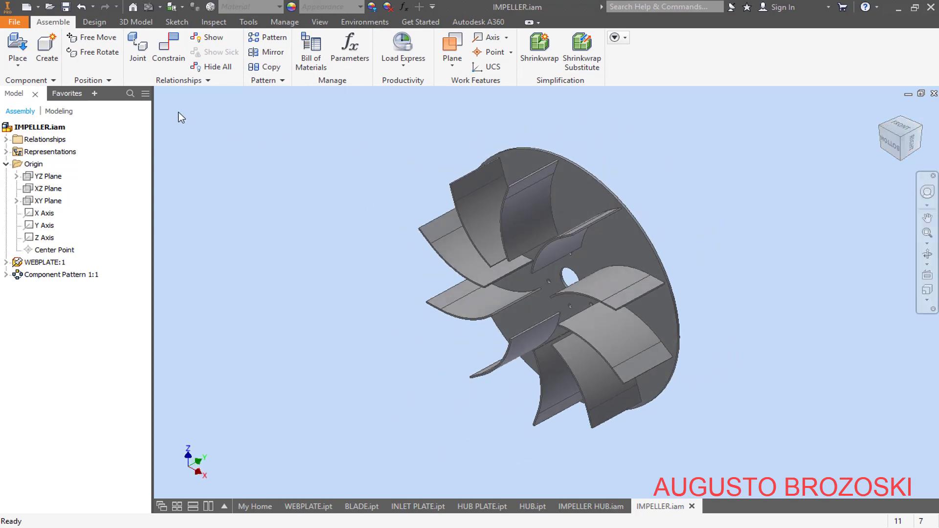
click(66, 7)
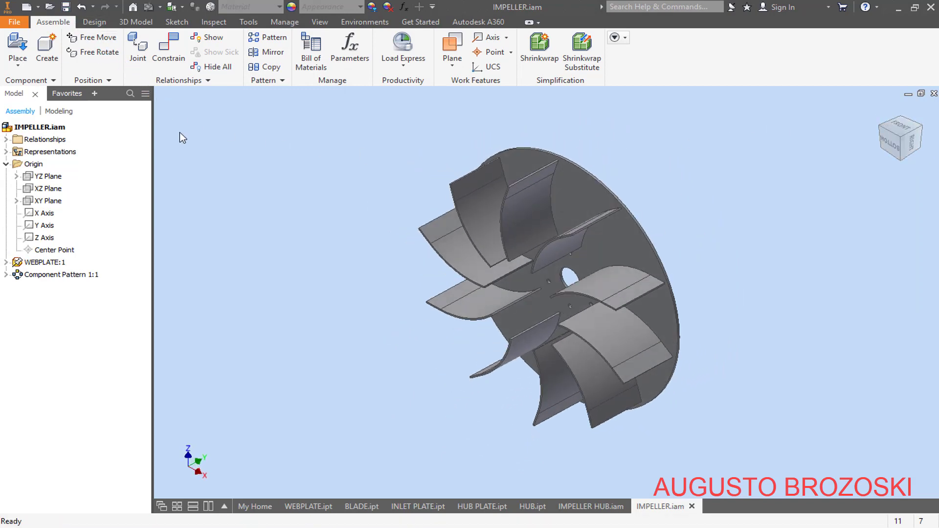
key(alt+Tab)
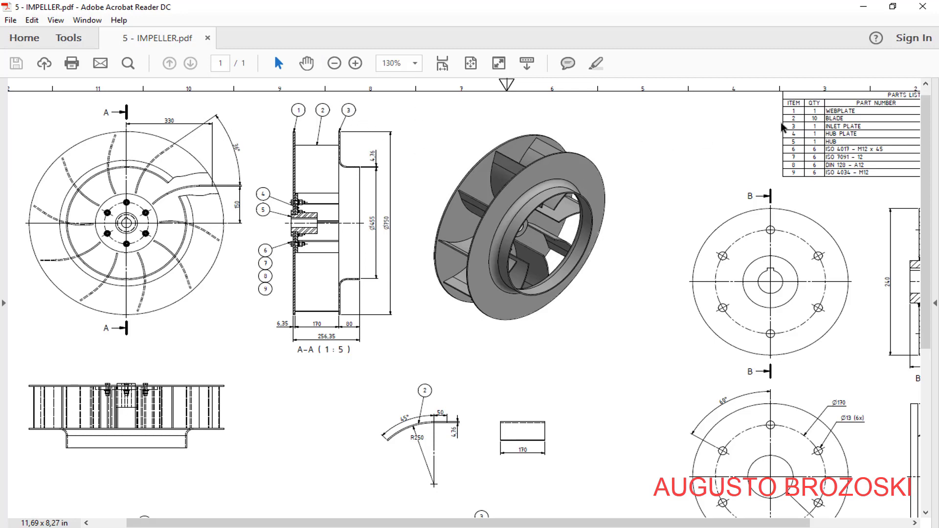
click(863, 7)
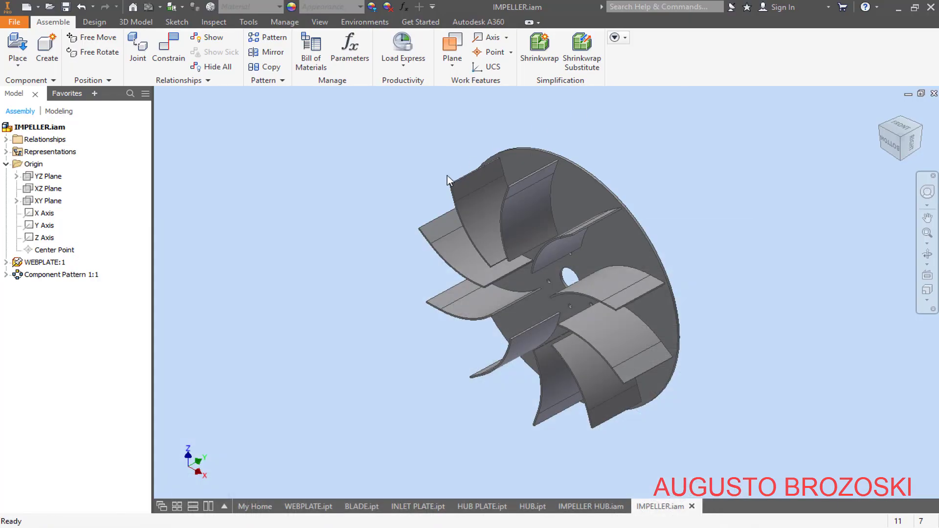
Place one INLET PLATE.ipt in the assembly beside the bladed web plate
click(17, 47)
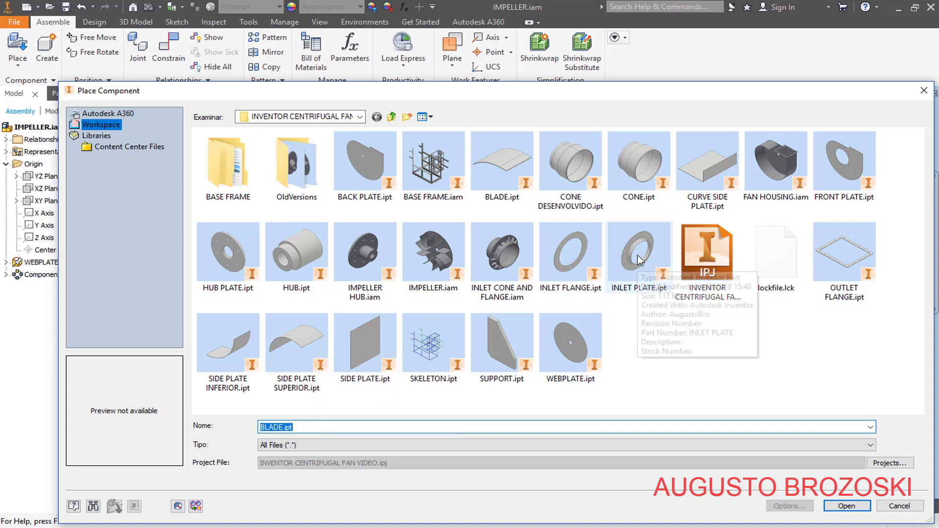
click(642, 285)
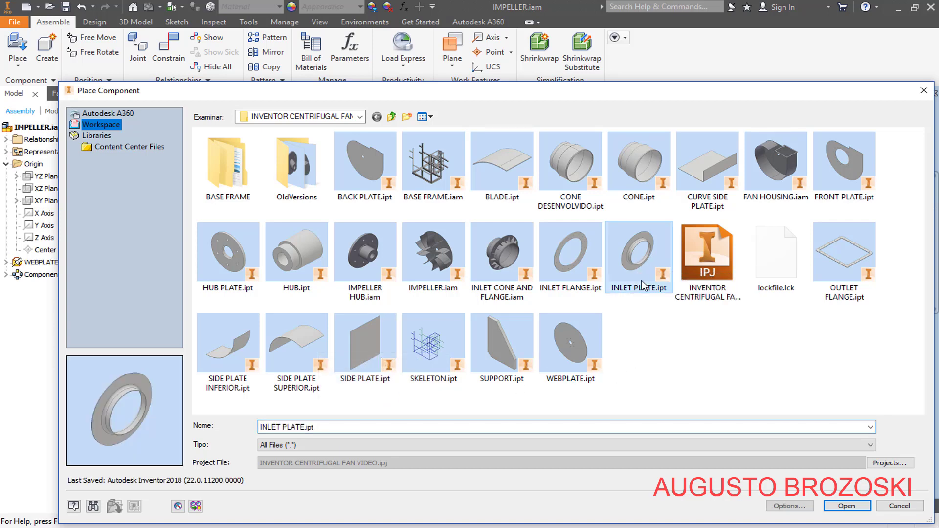
click(847, 506)
click(341, 292)
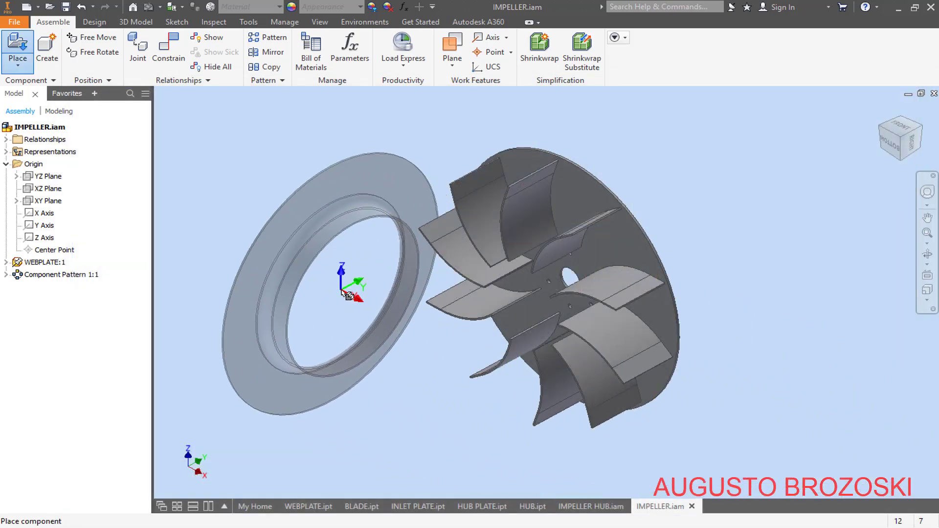
key(Escape)
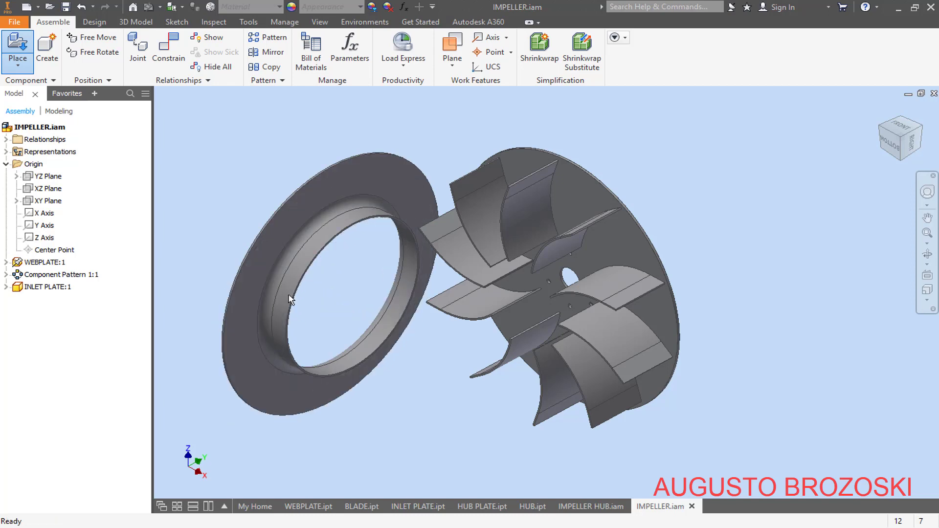
Mate the inlet plate's flat flange face, on the side opposite the collar, to a blade's free end face with 0 mm offset
click(169, 52)
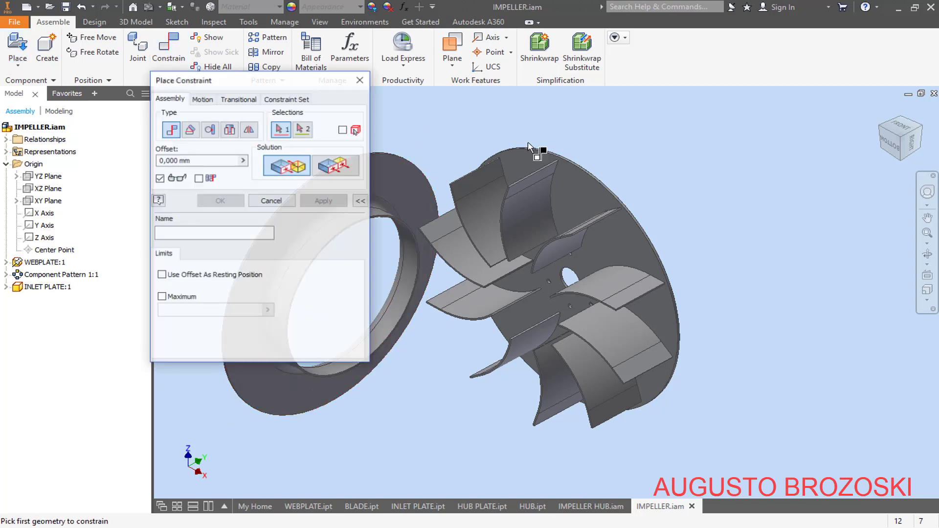
click(880, 130)
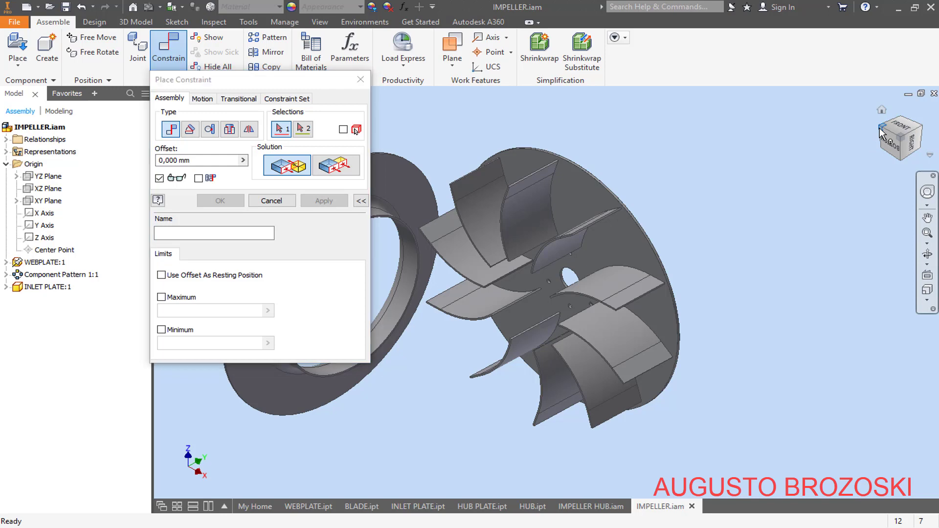
scroll(460, 292, down, 5)
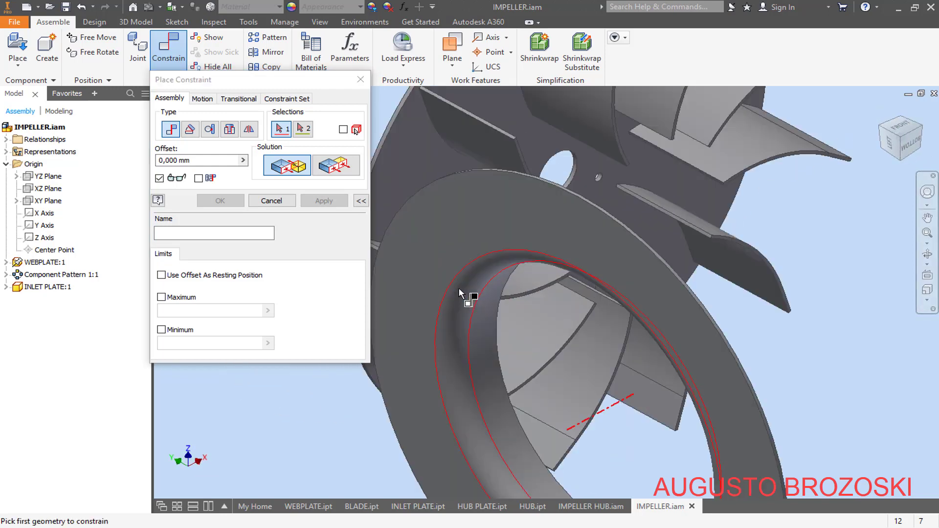
click(471, 230)
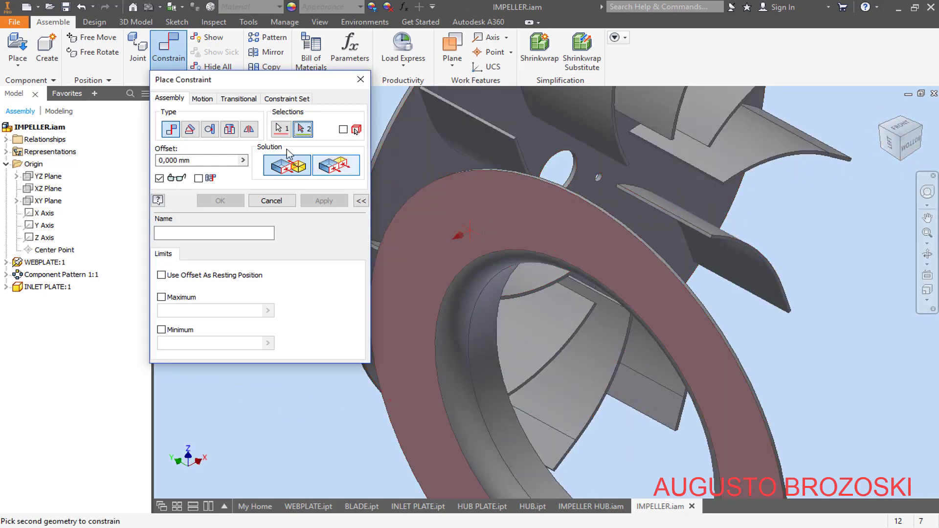
click(881, 112)
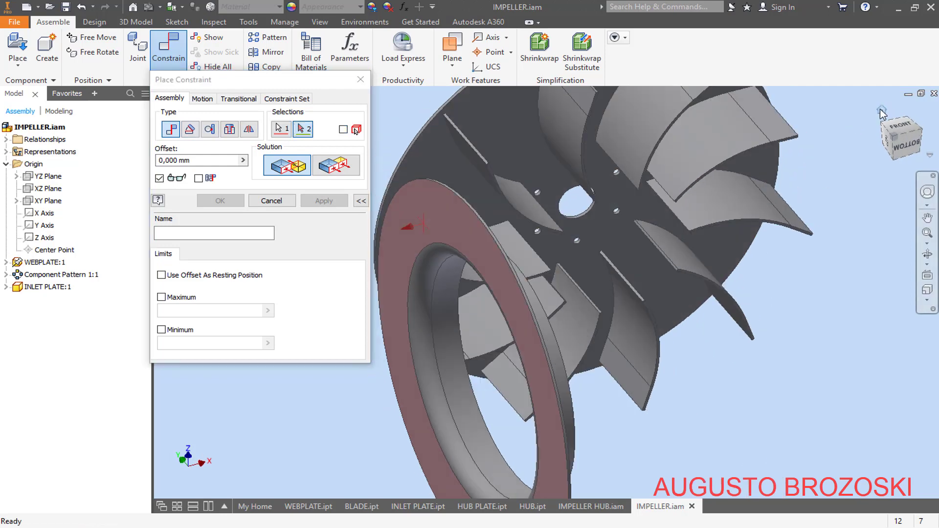
scroll(665, 267, down, 8)
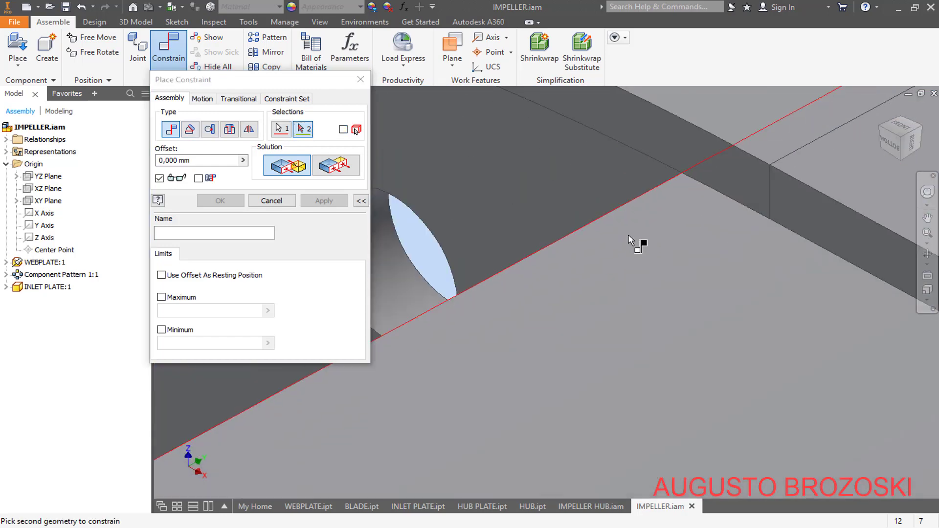
scroll(631, 240, up, 4)
click(603, 201)
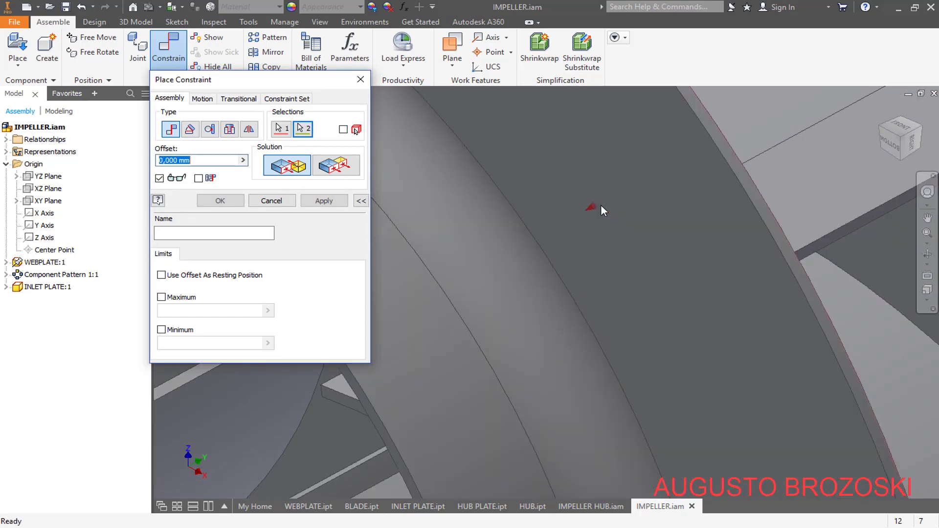
scroll(611, 270, up, 5)
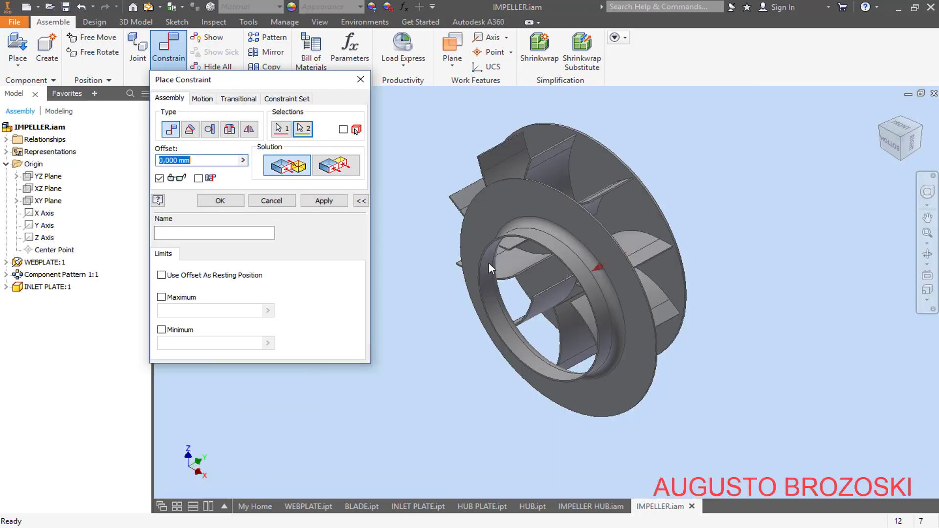
click(326, 204)
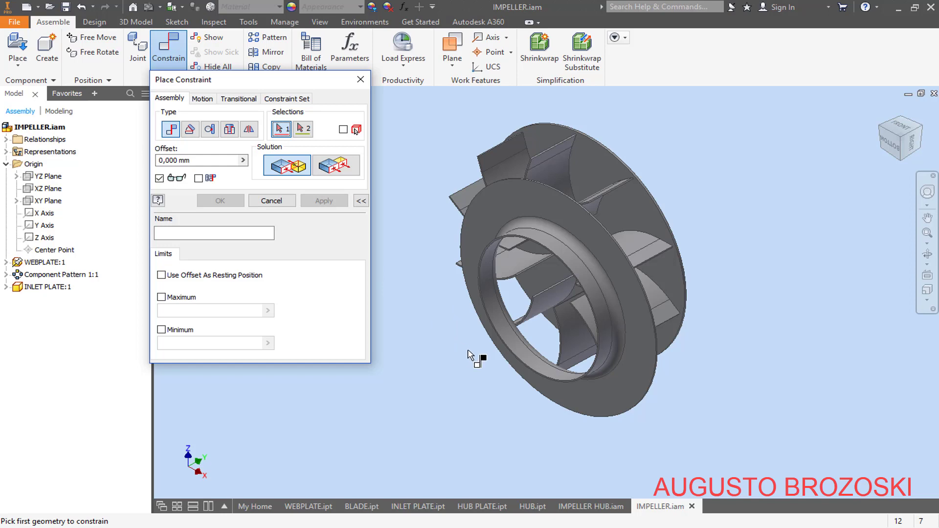
Mate the axis of the inlet plate's outer rim to the axis of the web plate's outer rim with 0 mm offset
scroll(623, 246, down, 6)
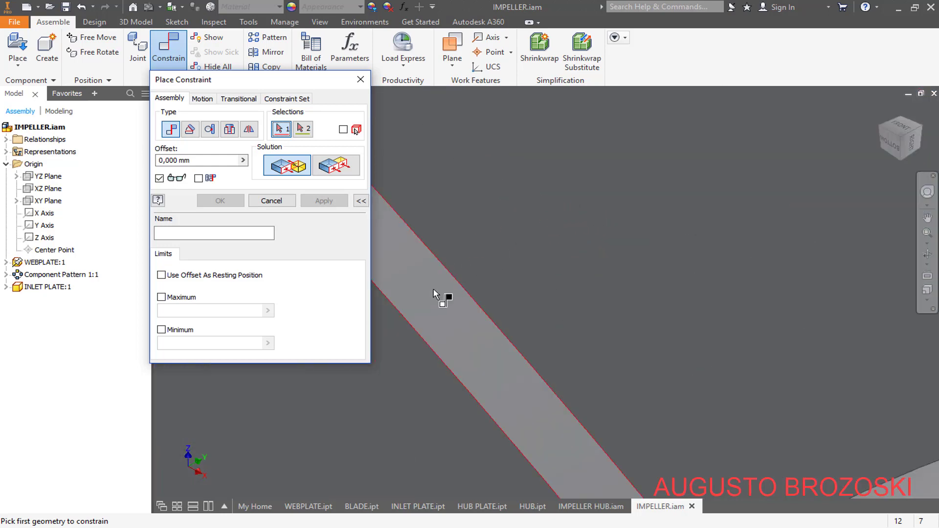
click(433, 291)
scroll(440, 299, up, 6)
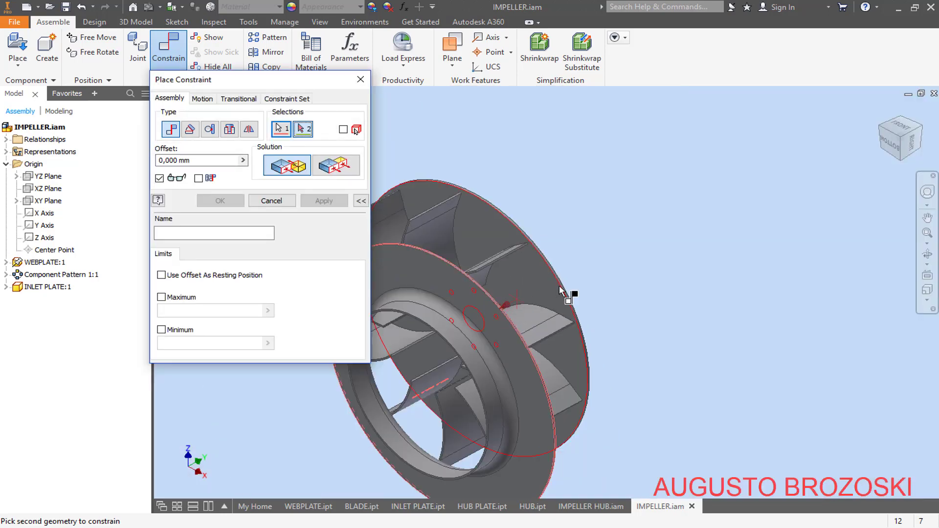
scroll(562, 292, down, 5)
scroll(486, 293, down, 3)
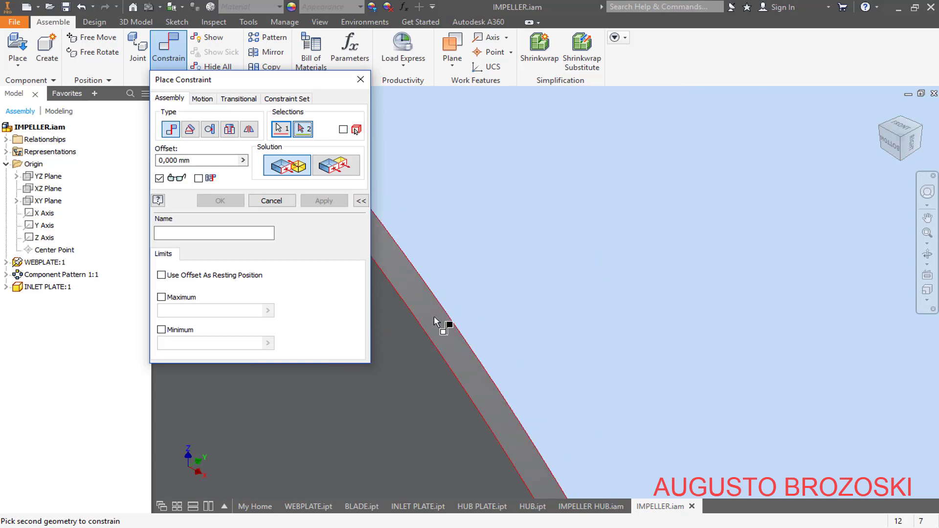
click(433, 315)
scroll(465, 314, up, 6)
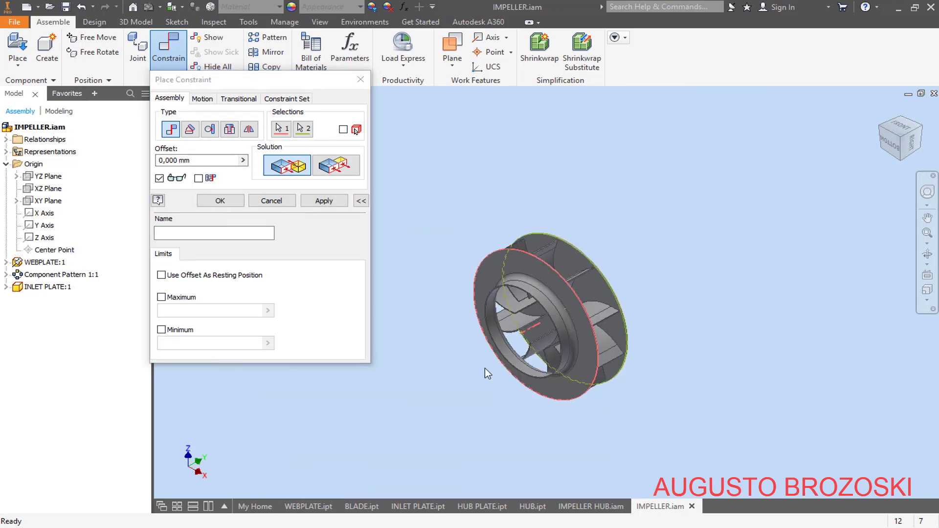
click(316, 201)
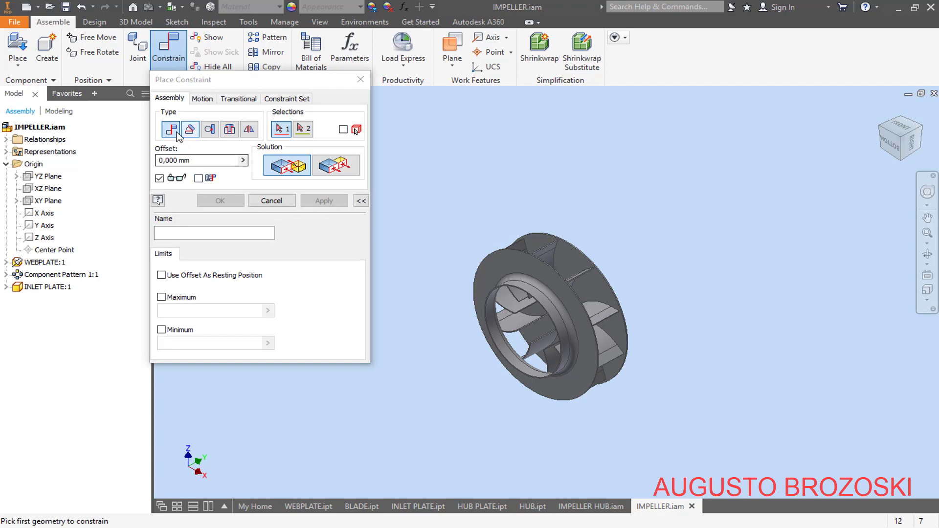
Mate the inlet plate's XZ Plane to the assembly's YZ Plane with 0 mm offset and finish constraining
click(6, 287)
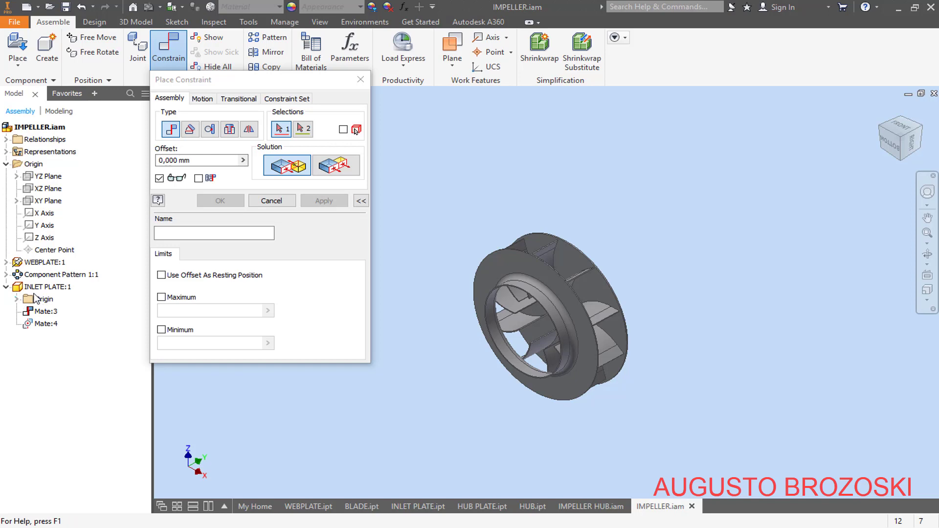
click(17, 298)
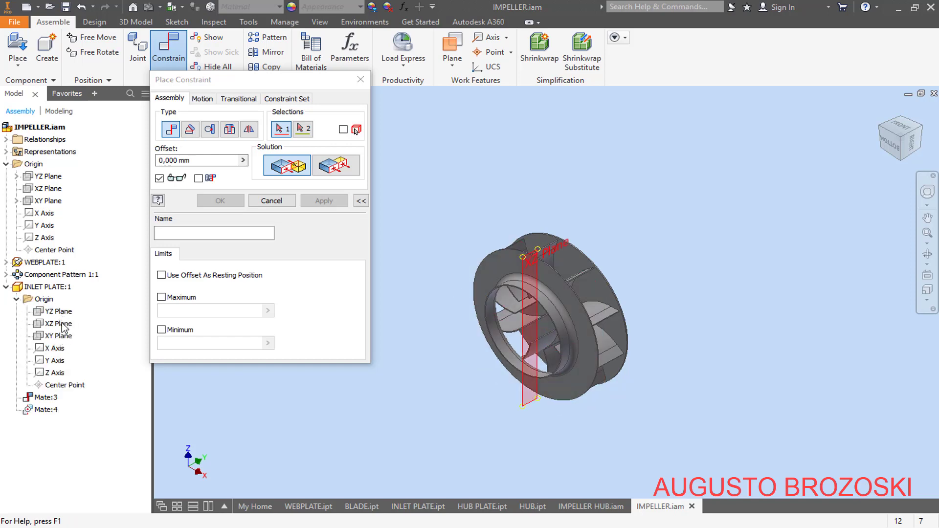
click(62, 326)
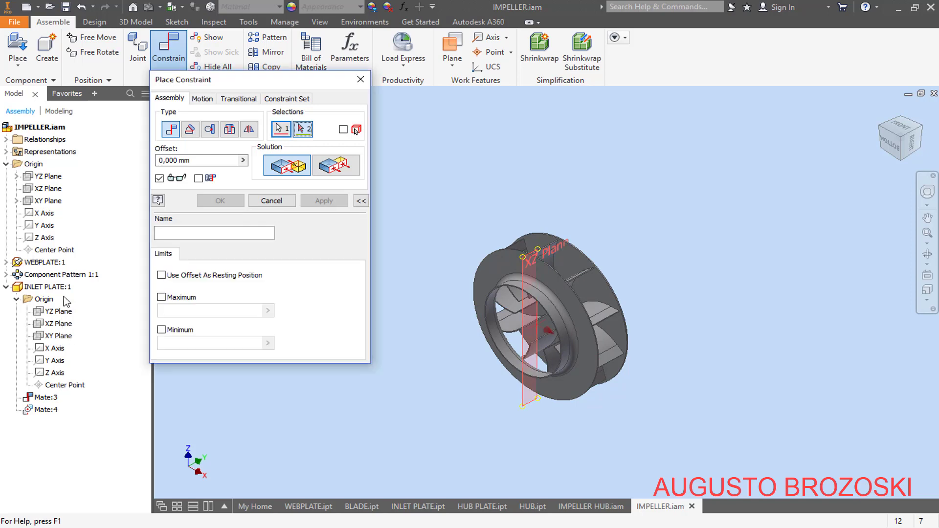
click(51, 178)
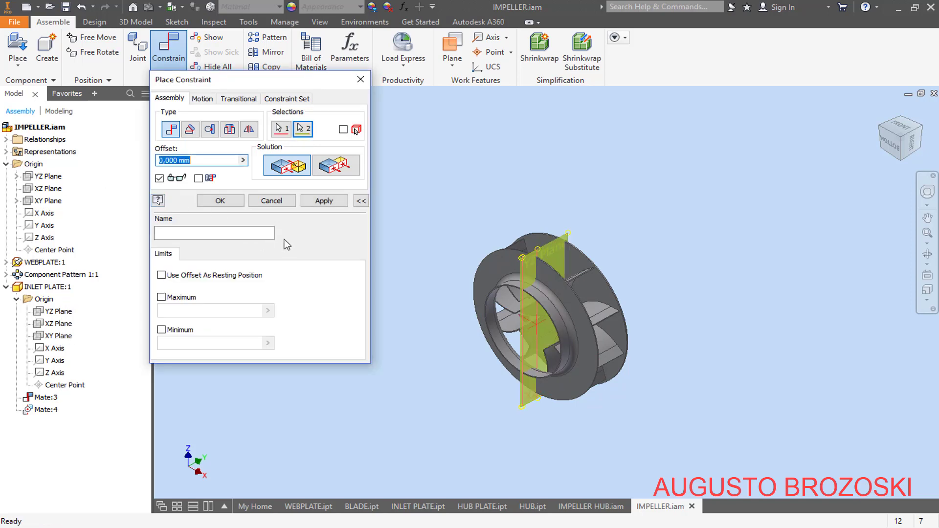
click(334, 202)
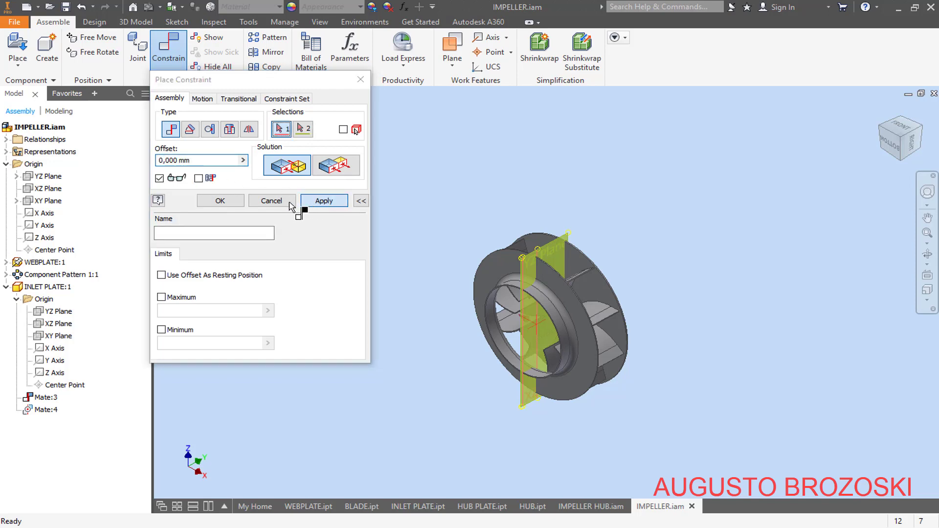
click(271, 203)
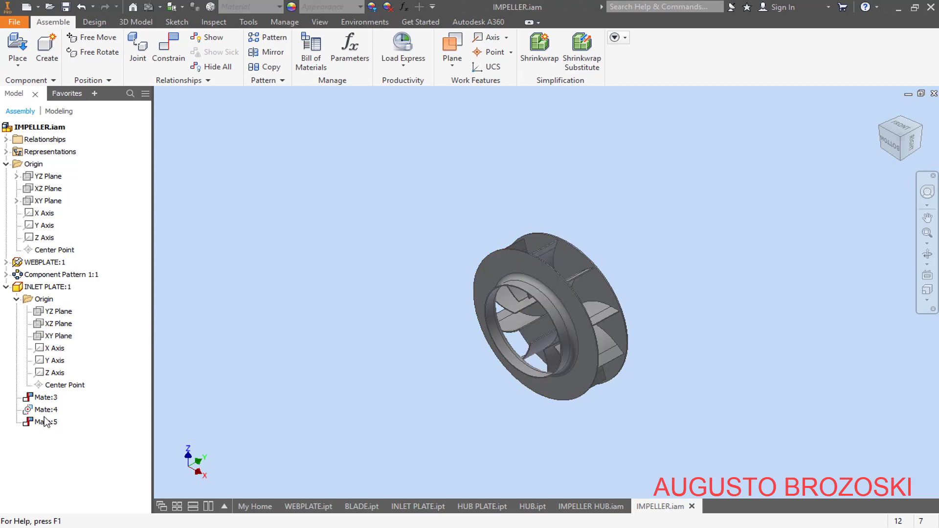
click(7, 287)
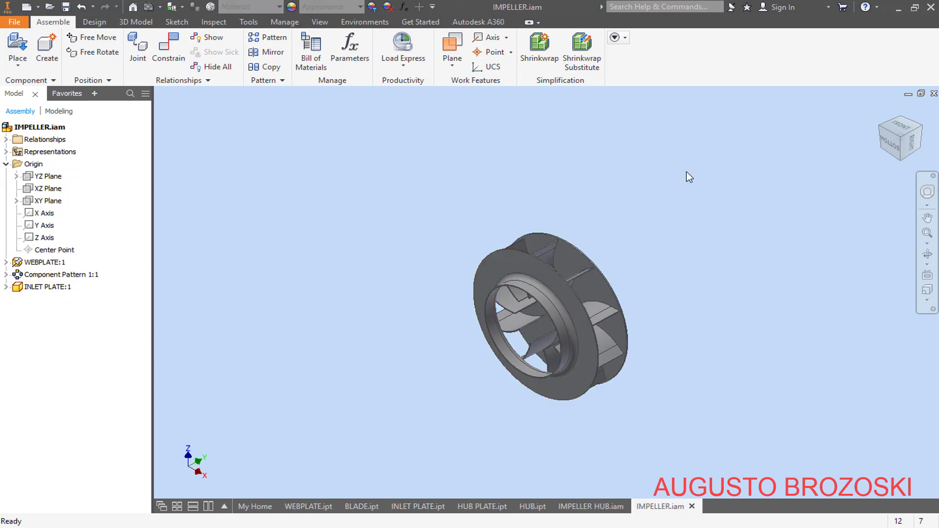
Return to the home view, save the assembly and check the hub parts in the impeller PDF drawing
click(882, 112)
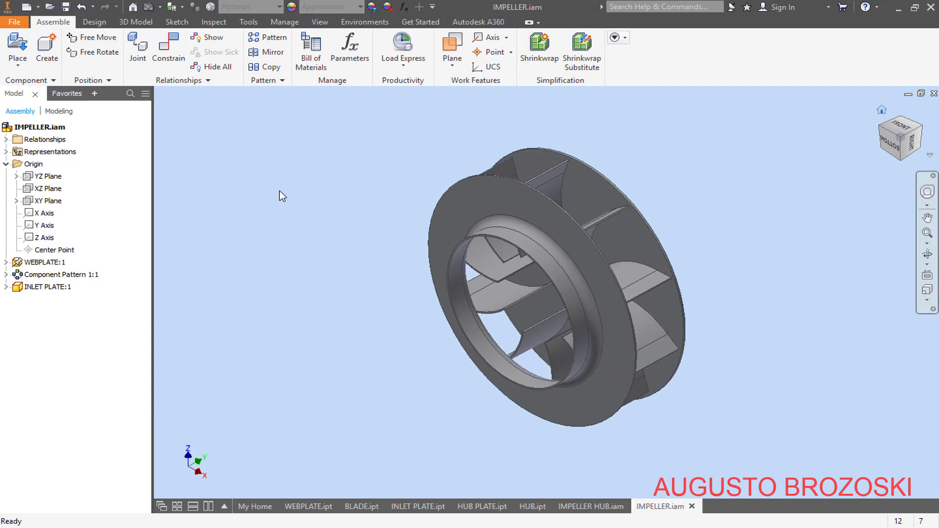
click(66, 7)
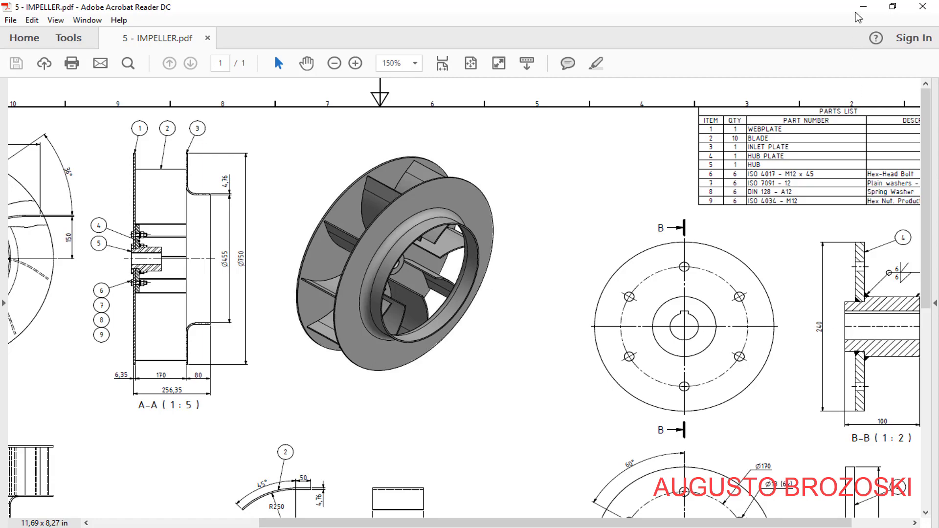
click(863, 7)
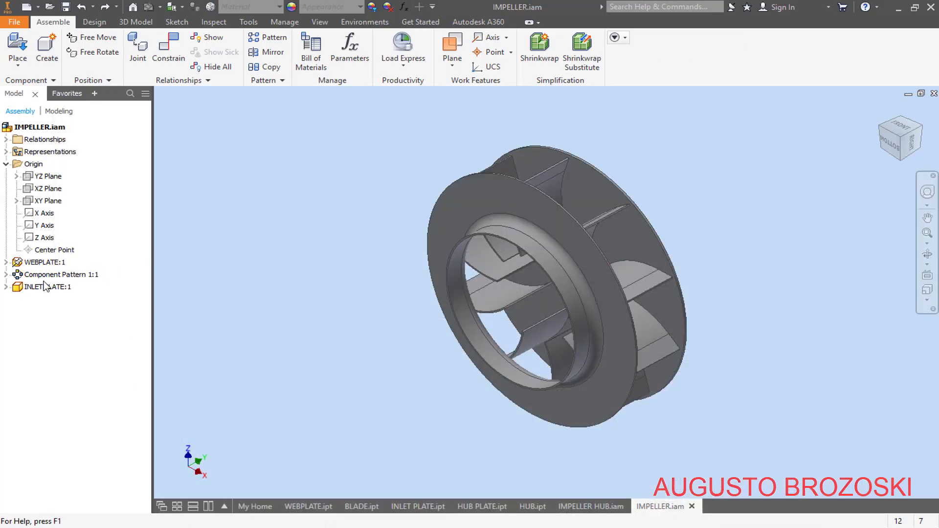
Hide the blade component pattern and the inlet plate, leaving only the web plate displayed
right_click(72, 279)
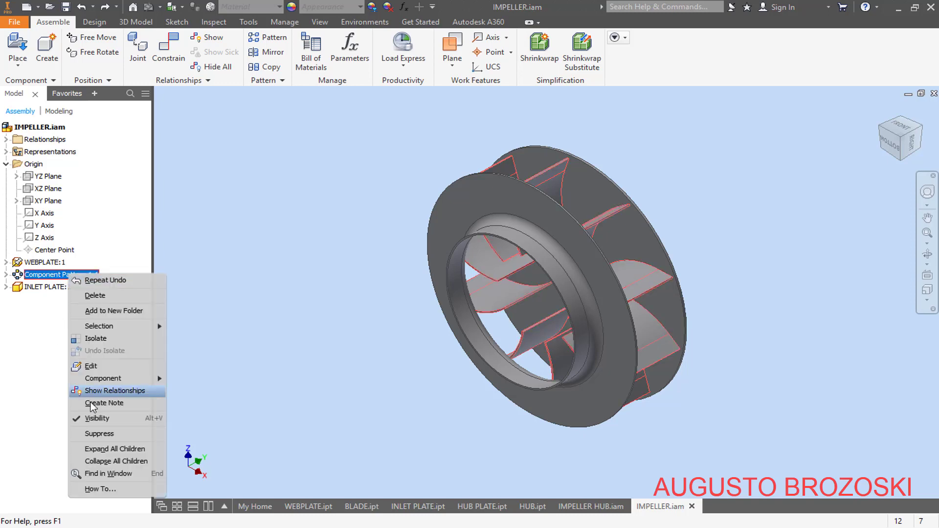
click(101, 419)
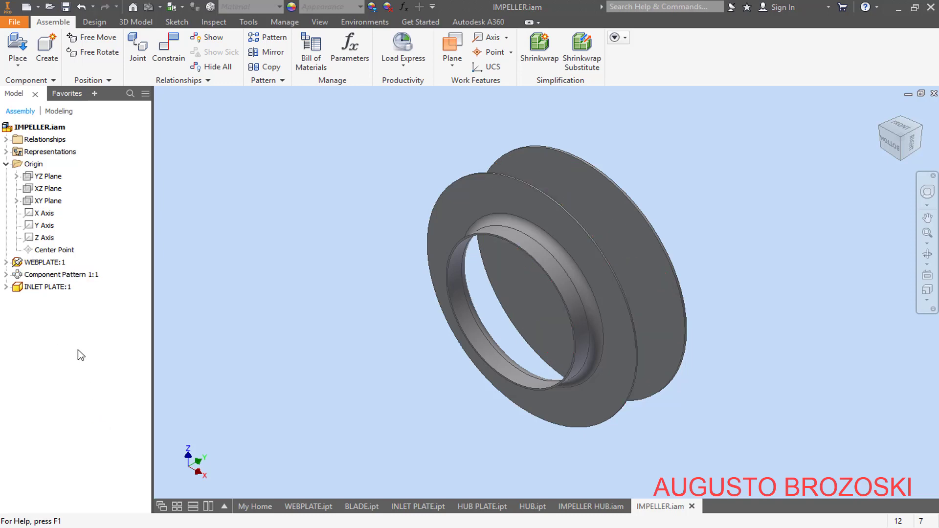
right_click(46, 287)
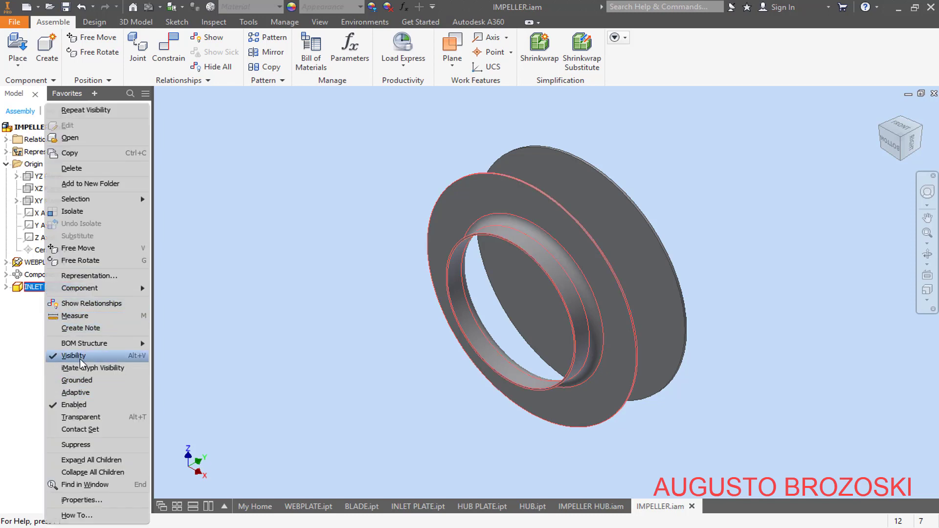
click(74, 355)
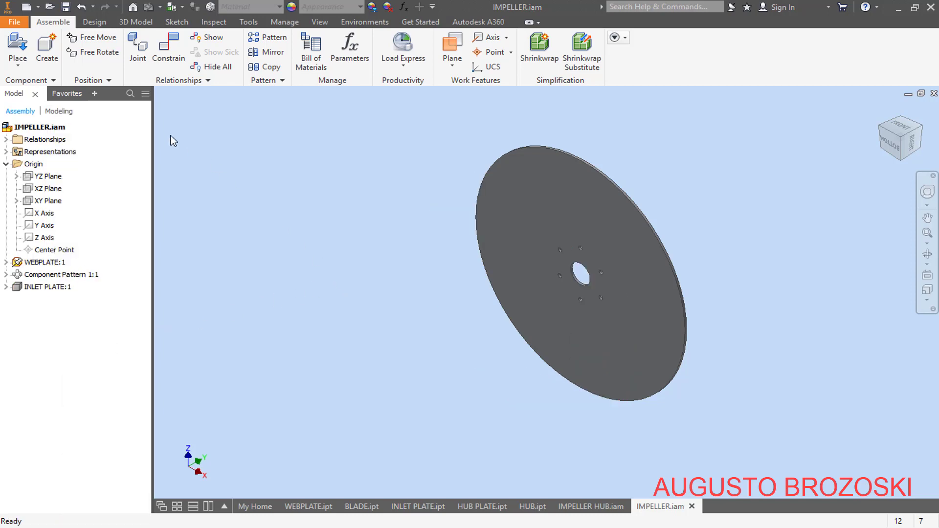
Place one instance of IMPELLER HUB.iam beside the web plate
click(17, 45)
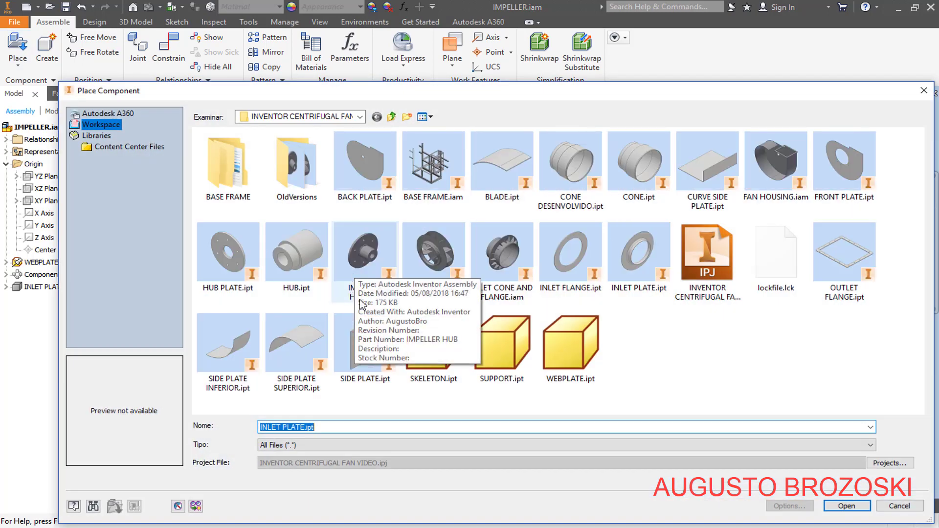
click(371, 247)
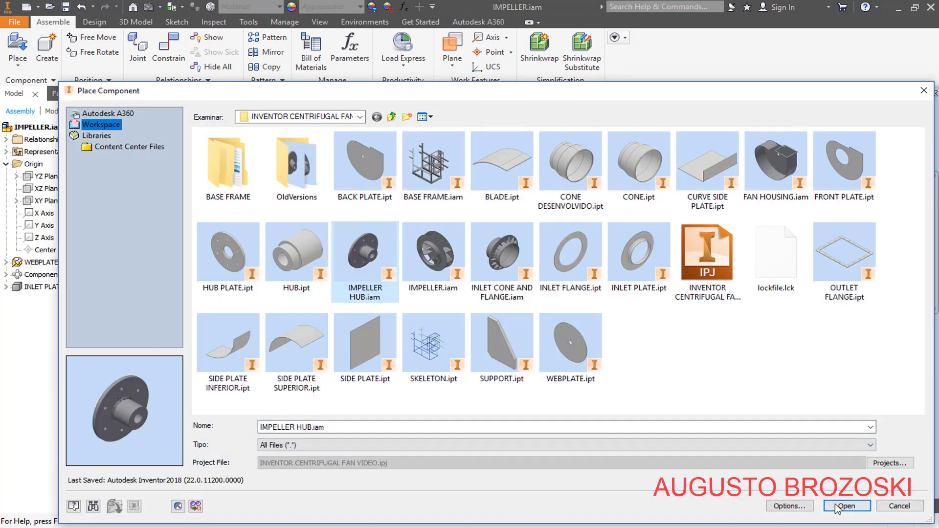
click(837, 506)
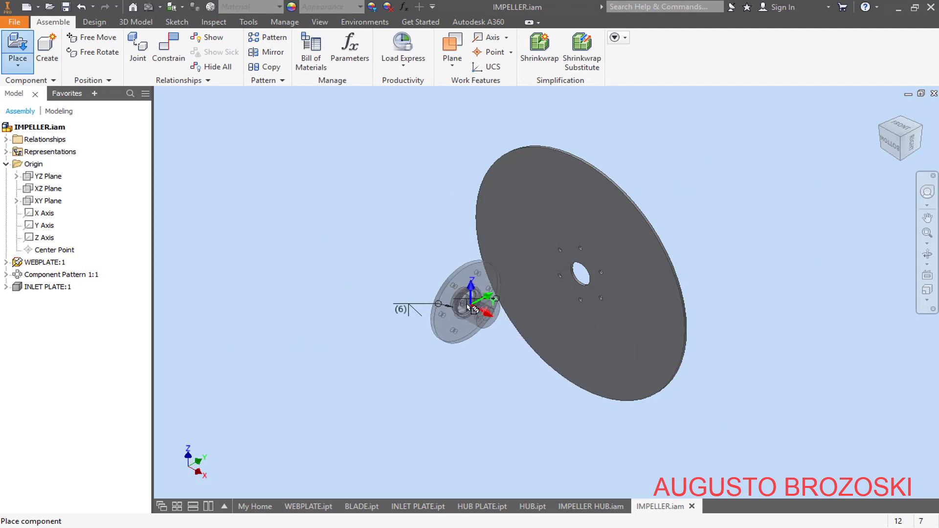
click(472, 308)
key(Escape)
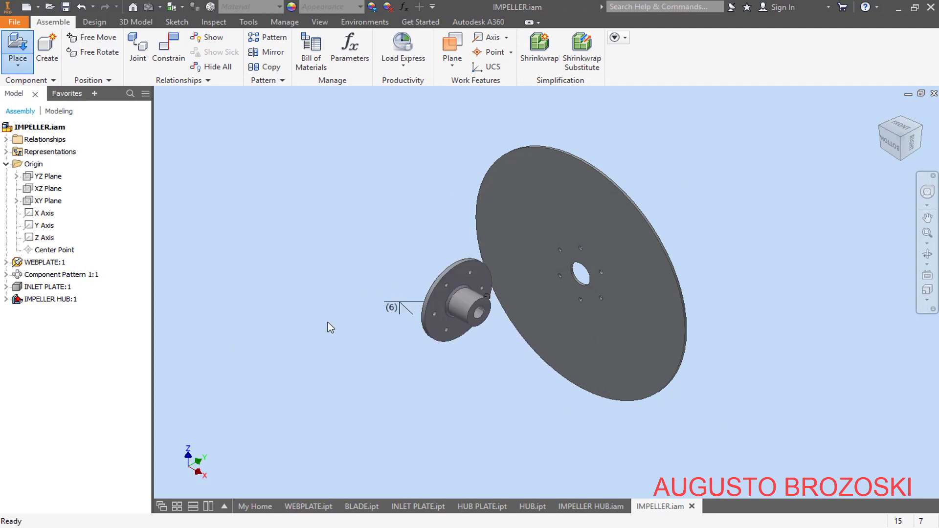
Insert-constrain the hub plate's outer circular edge, on the short-boss side, to the web plate's centre hole edge with 0 mm offset
click(883, 130)
scroll(533, 332, down, 5)
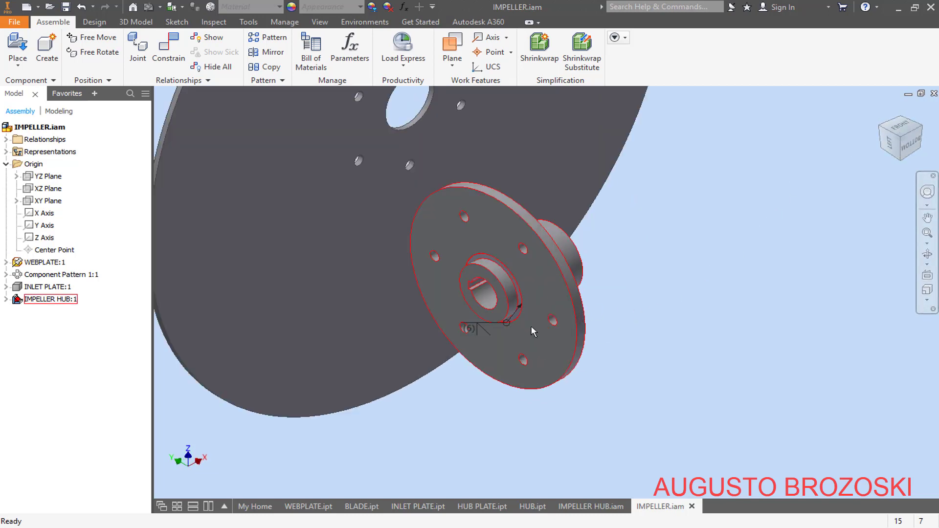
click(167, 49)
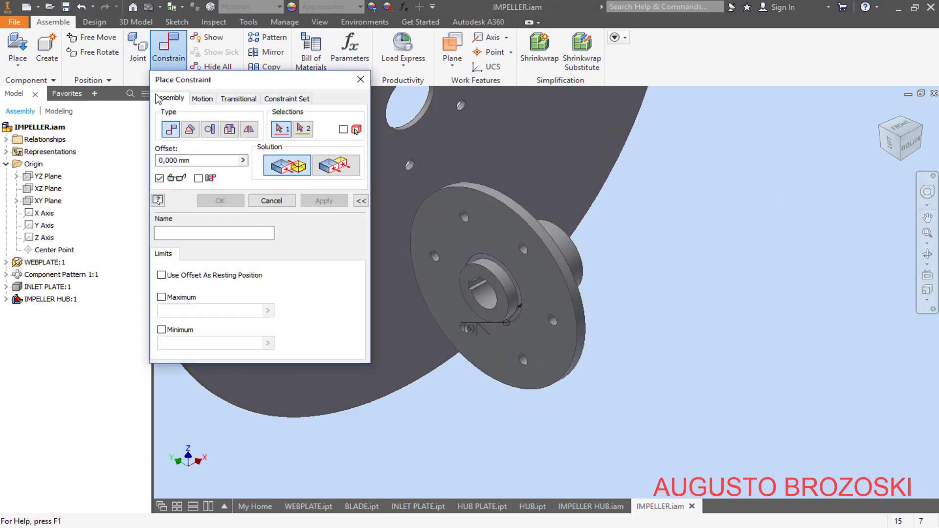
click(230, 129)
scroll(496, 202, down, 3)
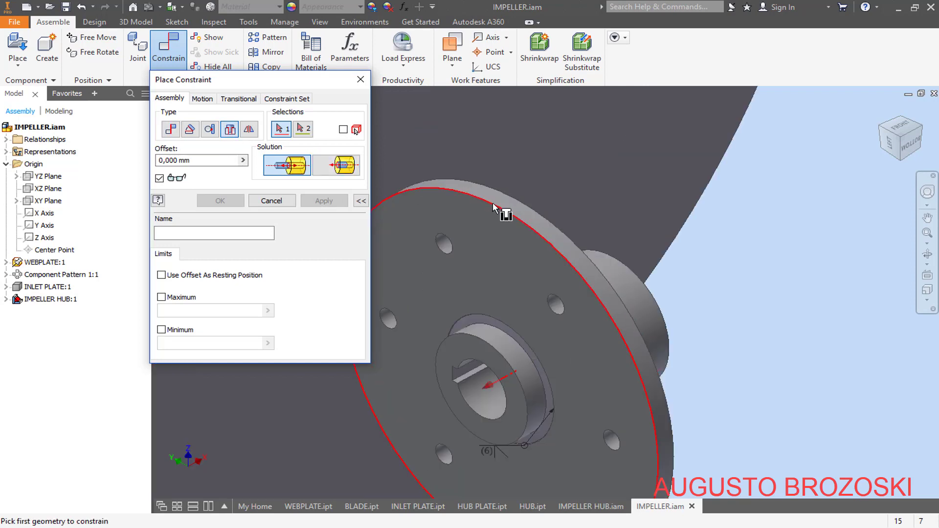
click(513, 215)
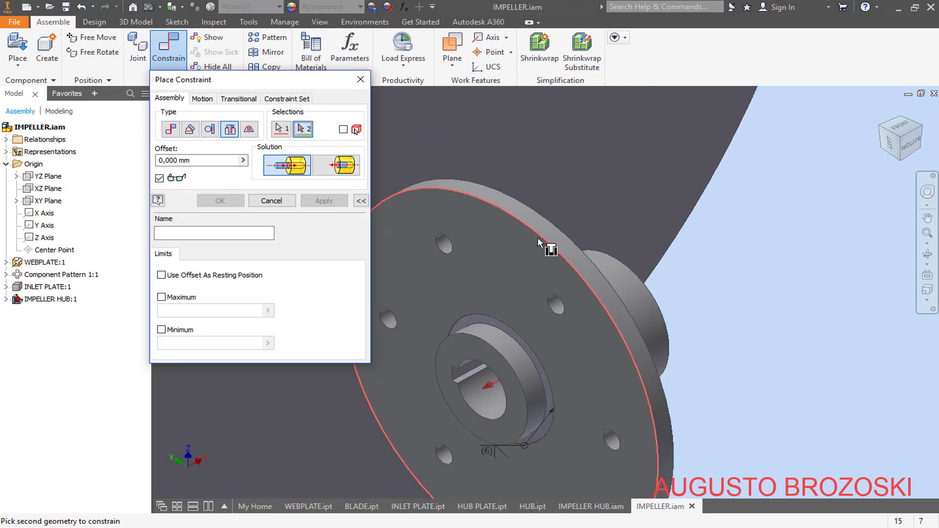
scroll(533, 225, up, 5)
scroll(532, 224, down, 5)
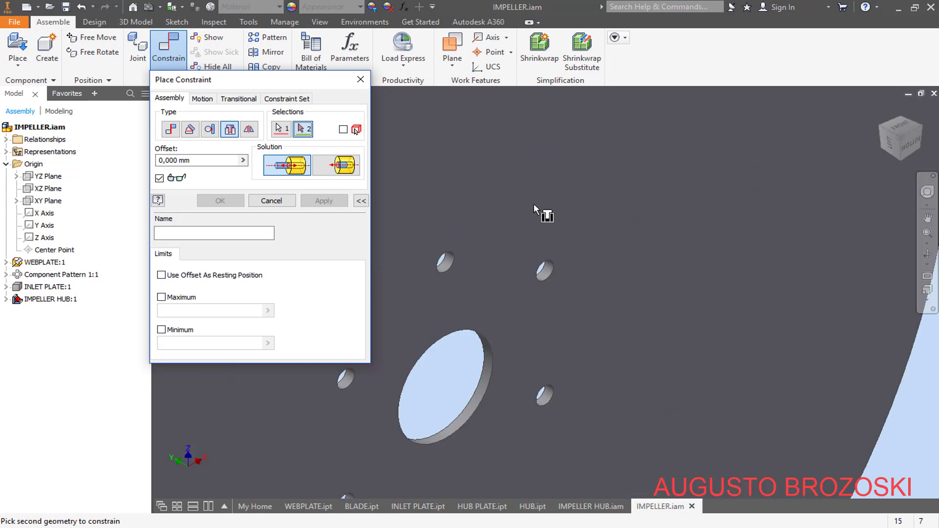
click(503, 345)
scroll(497, 312, up, 4)
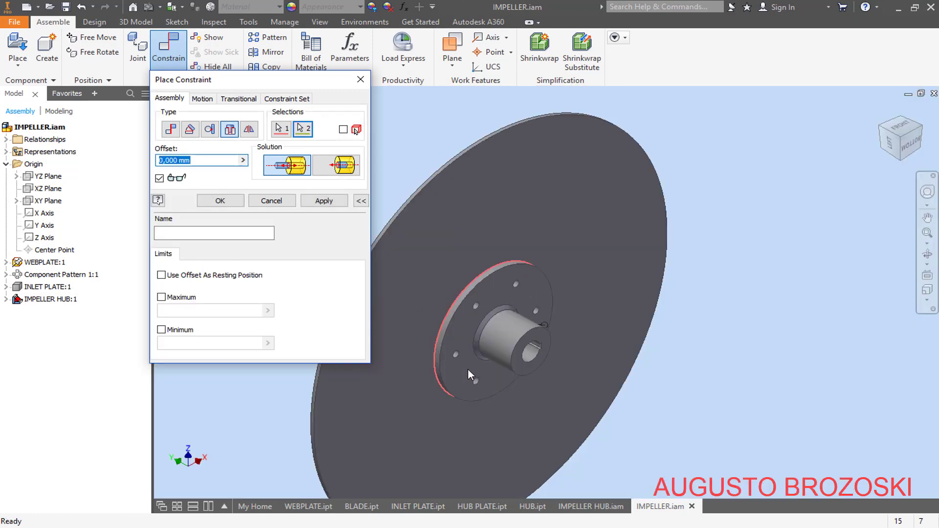
click(324, 201)
click(271, 201)
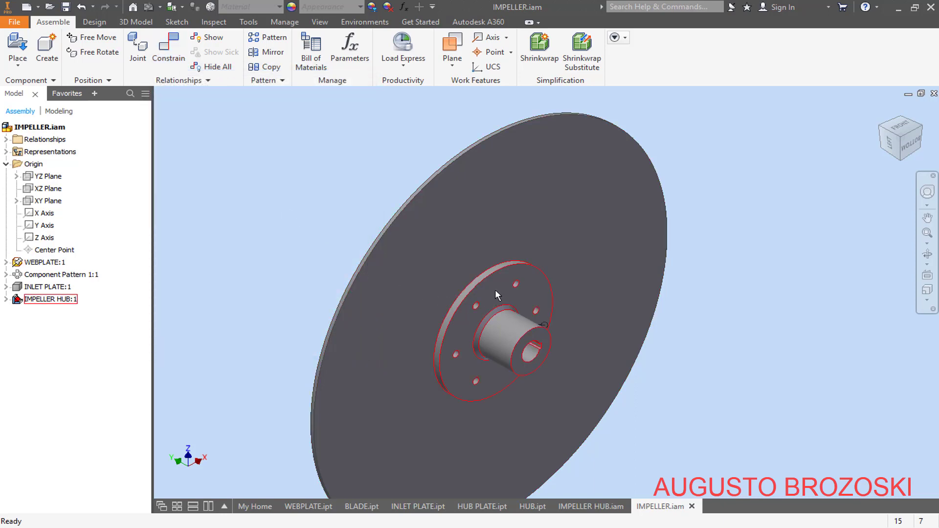
Mate the impeller hub's XY Plane to the assembly's YZ Plane with 0 mm offset and finish constraining
mouse_move(495, 289)
mouse_down()
mouse_move(483, 296)
mouse_move(530, 283)
mouse_move(484, 301)
mouse_up()
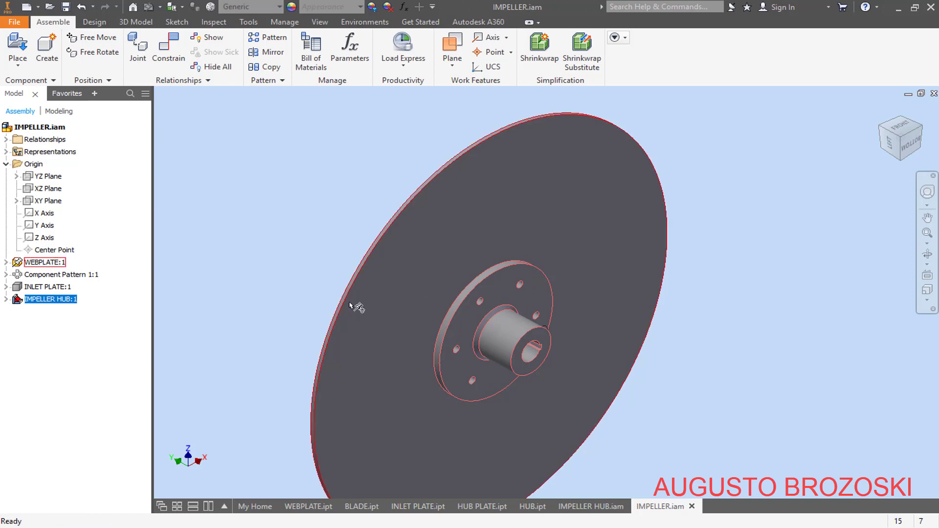
click(169, 49)
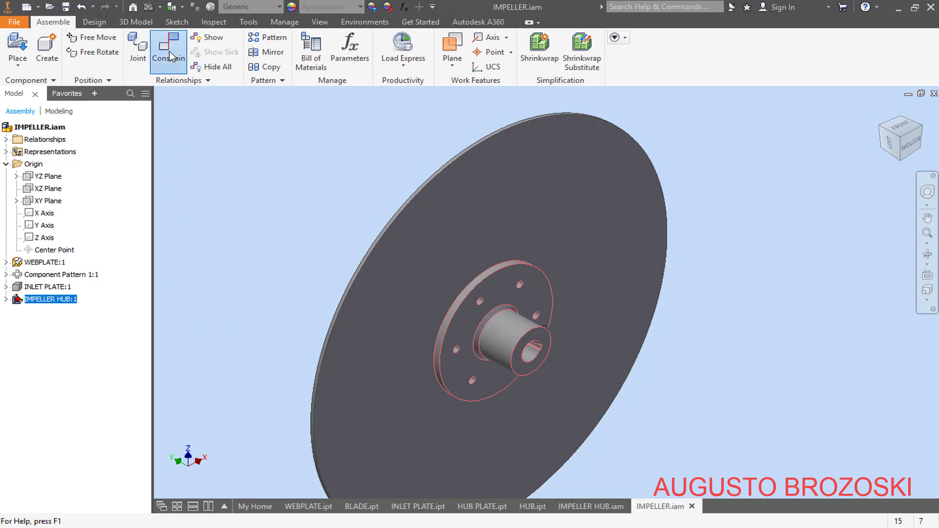
click(6, 299)
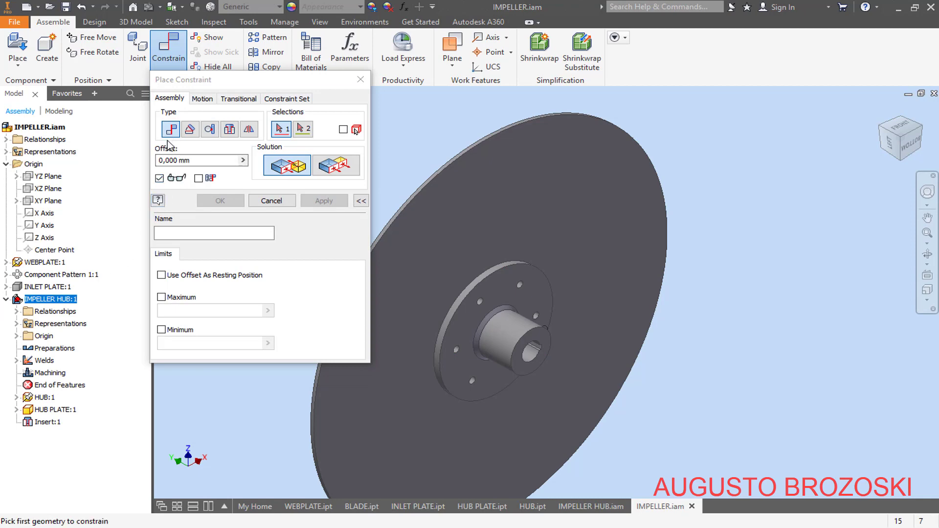
click(17, 335)
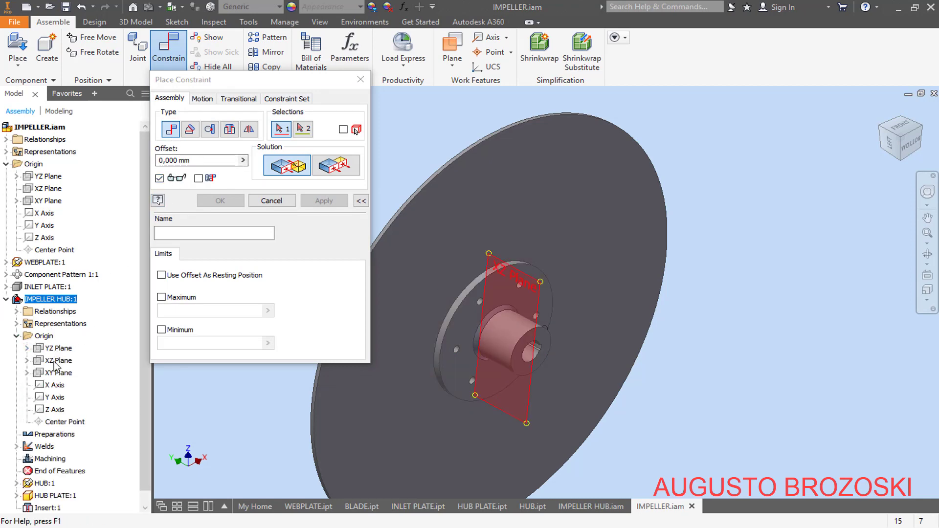
scroll(538, 357, up, 4)
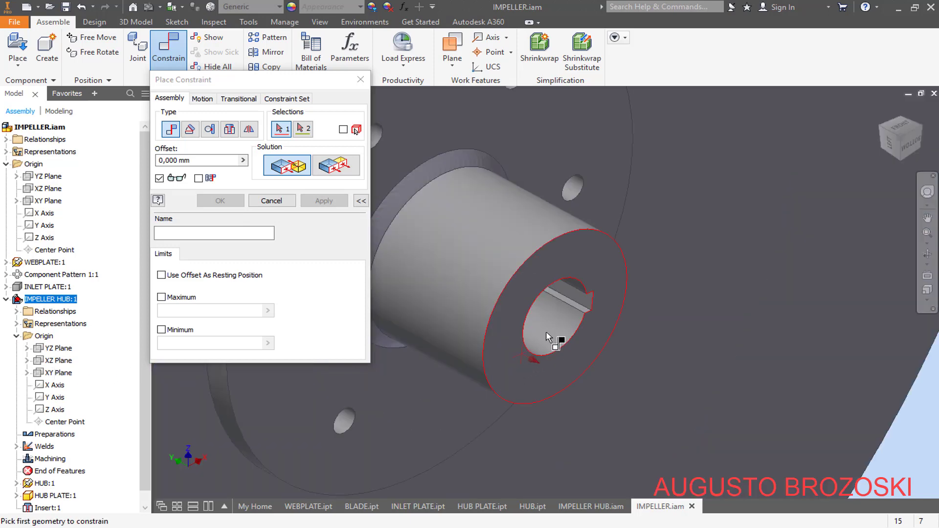
click(63, 374)
scroll(573, 348, down, 5)
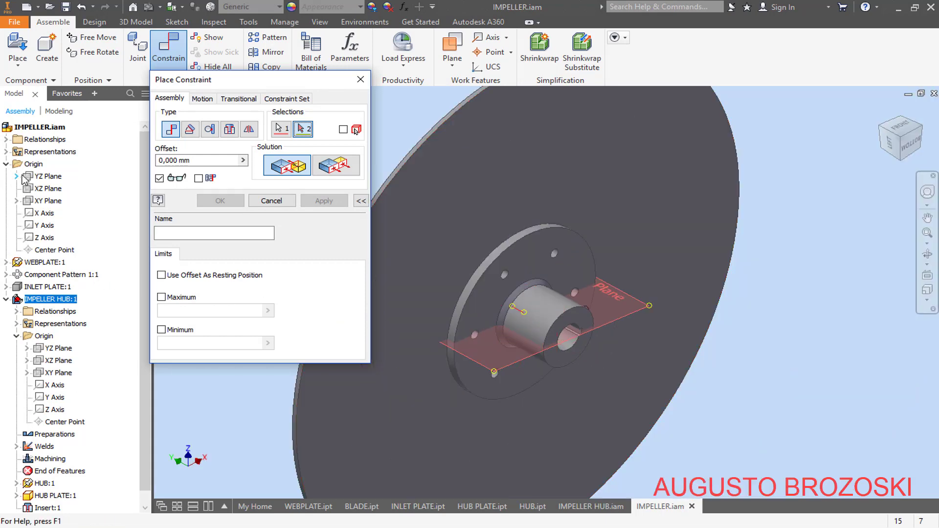
click(49, 178)
scroll(576, 335, up, 5)
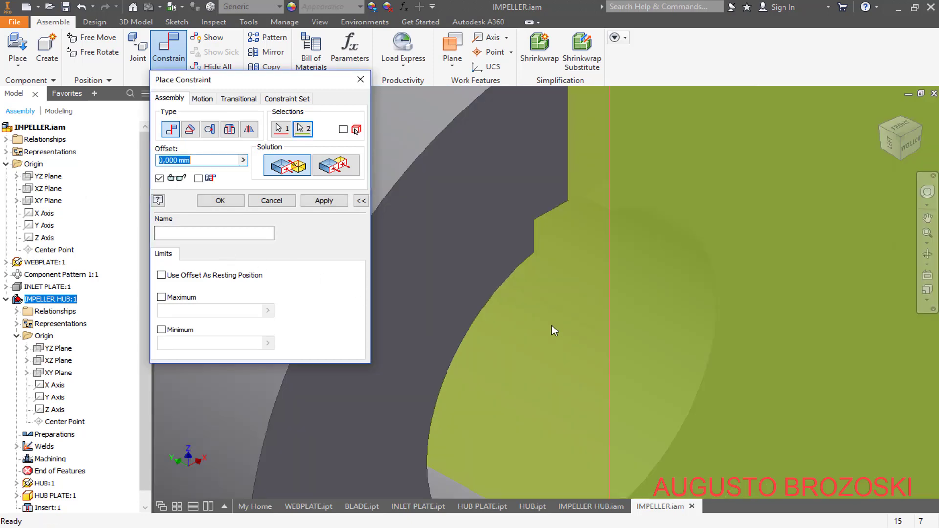
click(322, 201)
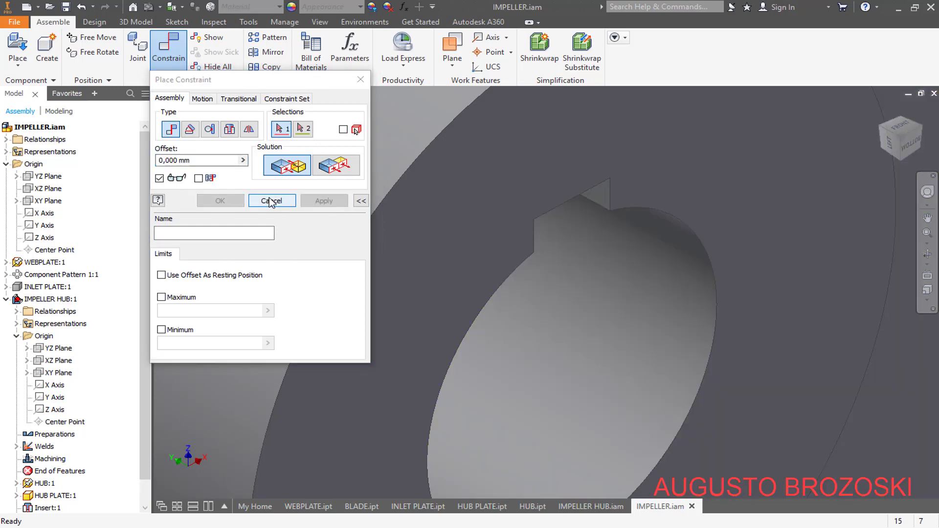
click(284, 202)
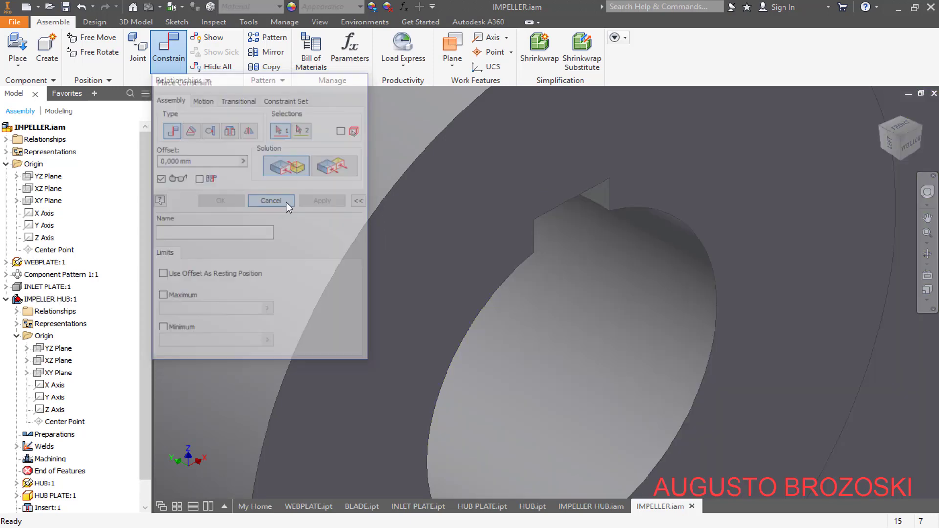
Test the hub for any remaining movement and save the assembly
scroll(513, 245, down, 5)
click(485, 224)
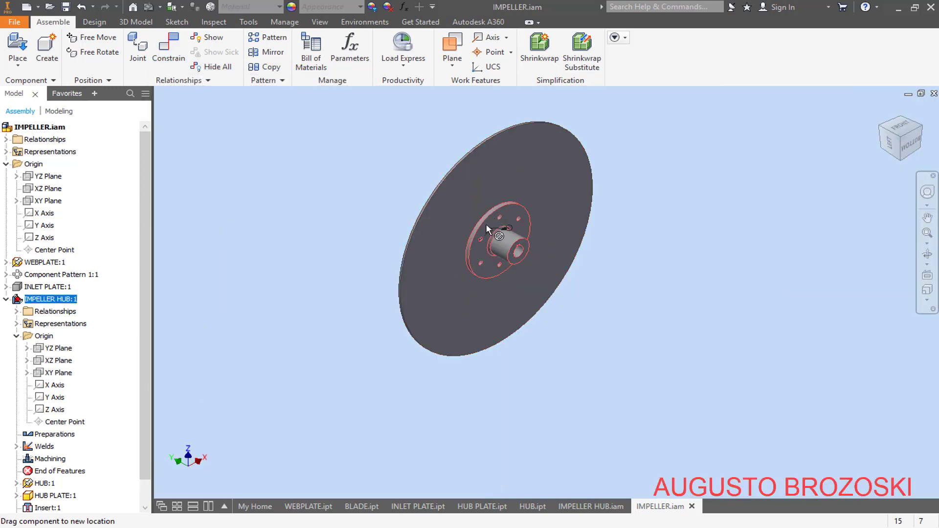
drag(482, 229, 550, 216)
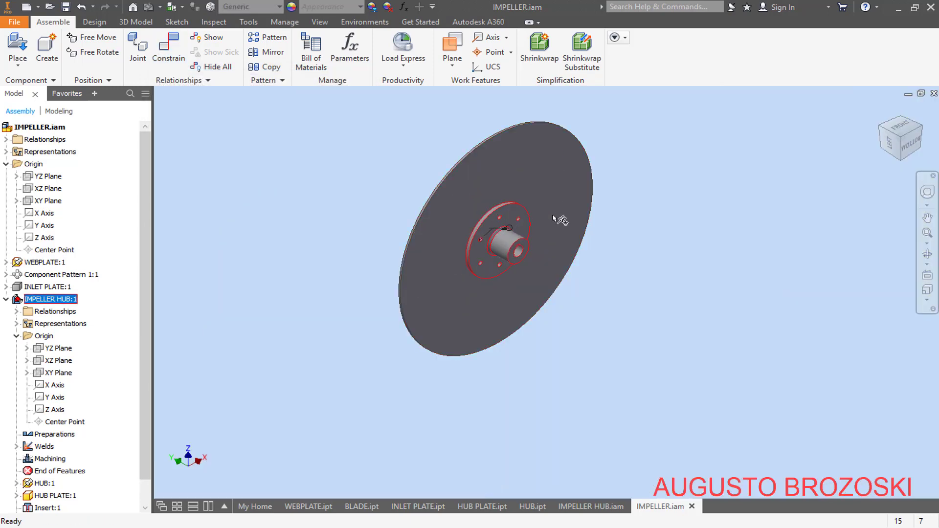
click(863, 121)
click(882, 112)
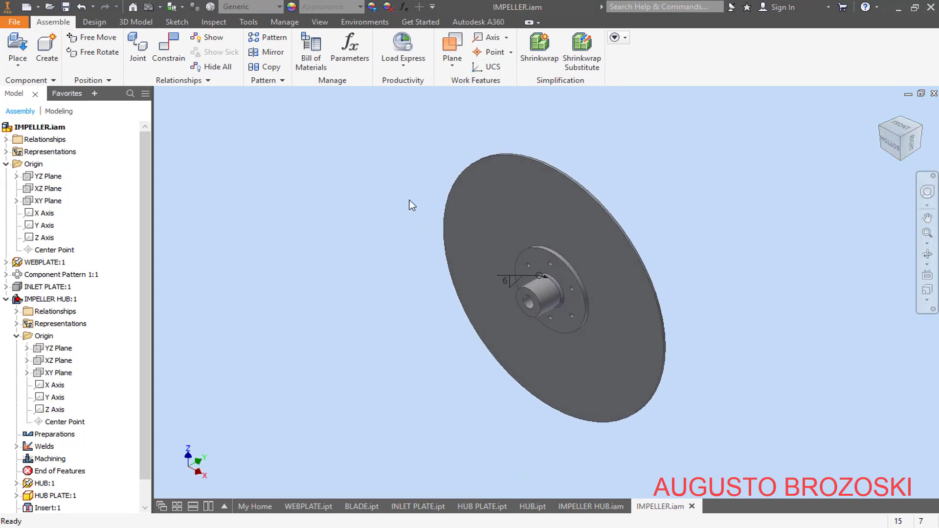
click(67, 7)
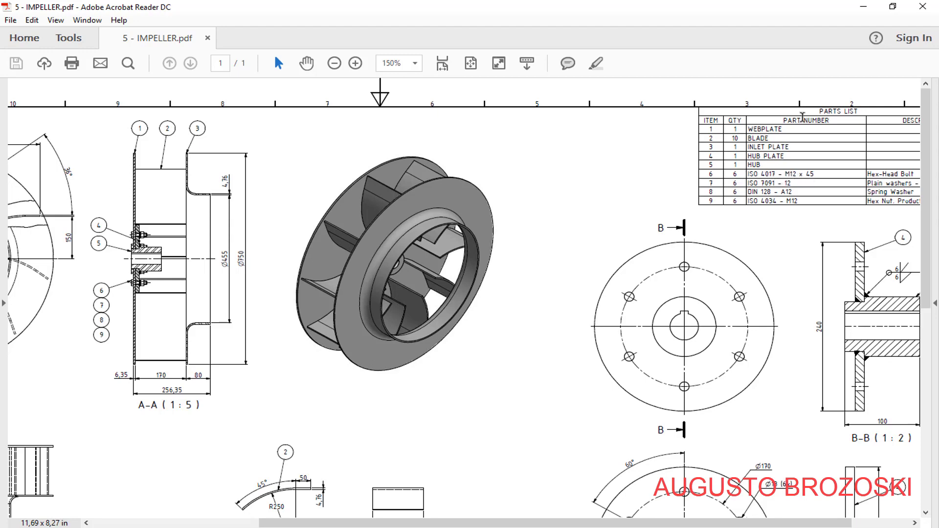
Return from the PDF drawing to the Inventor assembly, open the Content Center and filter its parts by the ISO standard
click(863, 7)
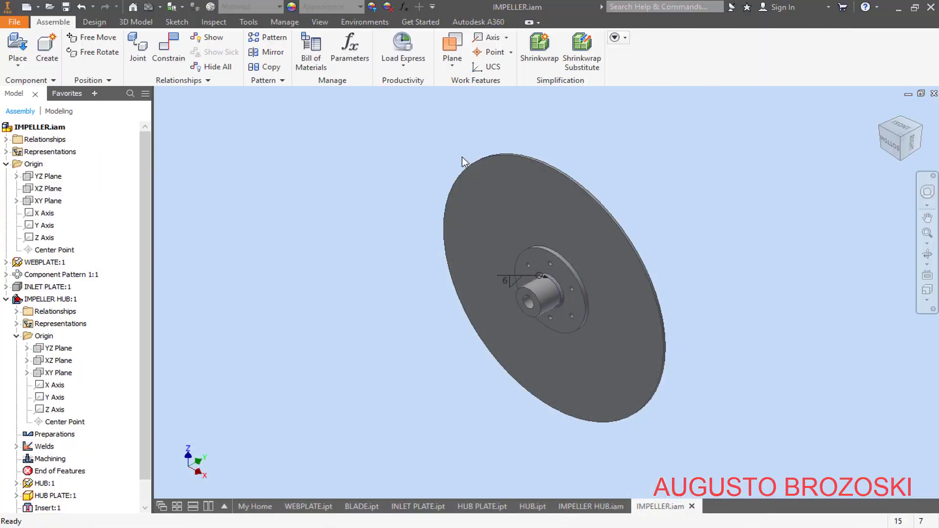
click(16, 67)
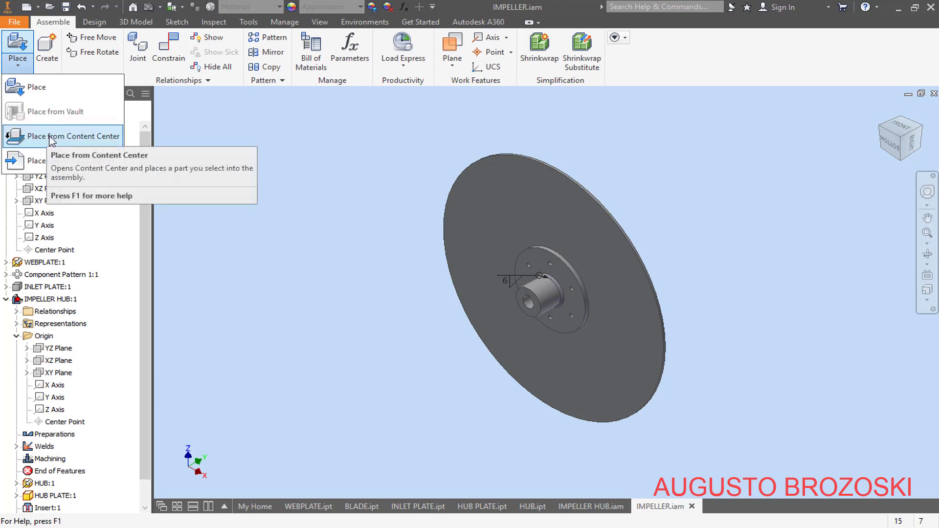
click(46, 136)
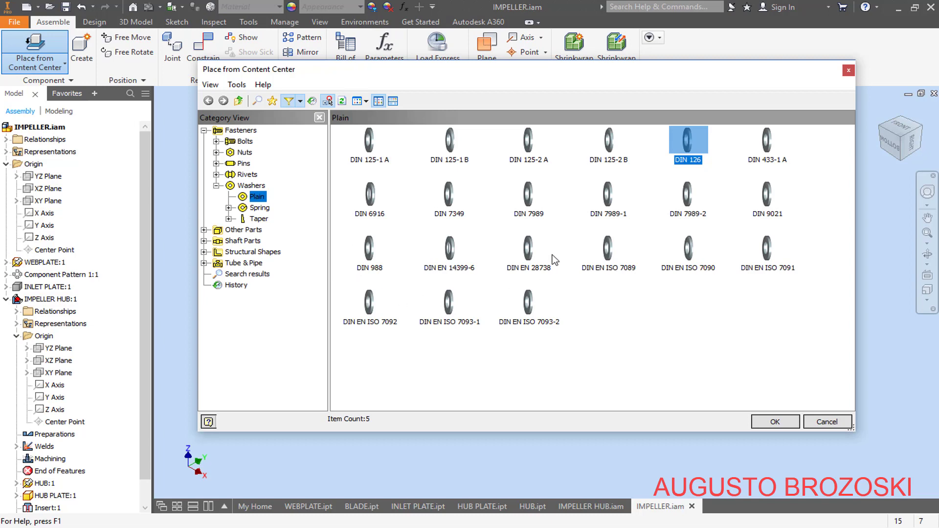
click(300, 102)
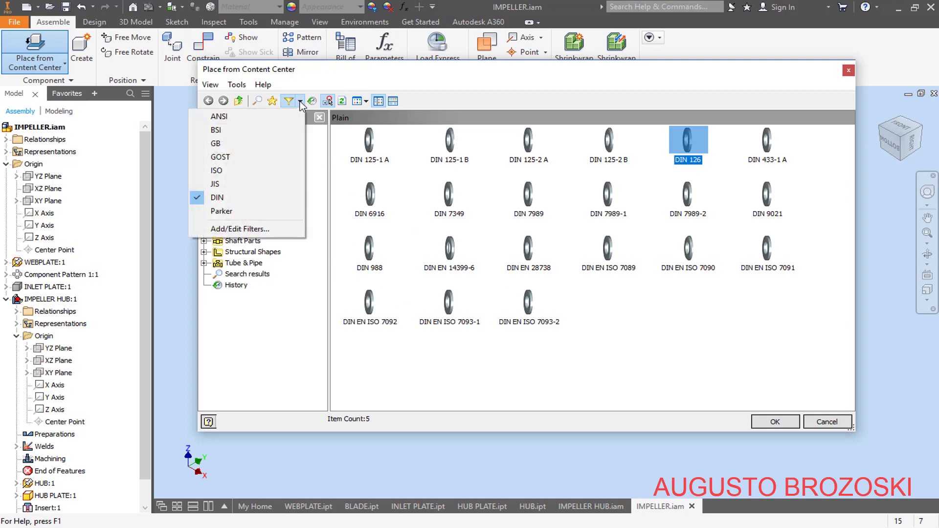
click(250, 169)
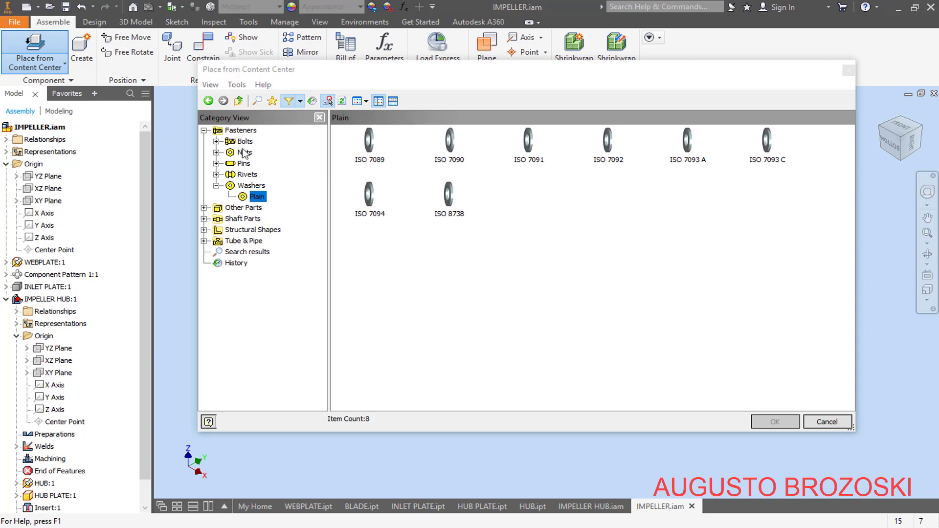
Choose the ISO 4017 hex head bolt from the Content Center fasteners and exit automatic hole placement to reach its size options
click(216, 141)
click(243, 141)
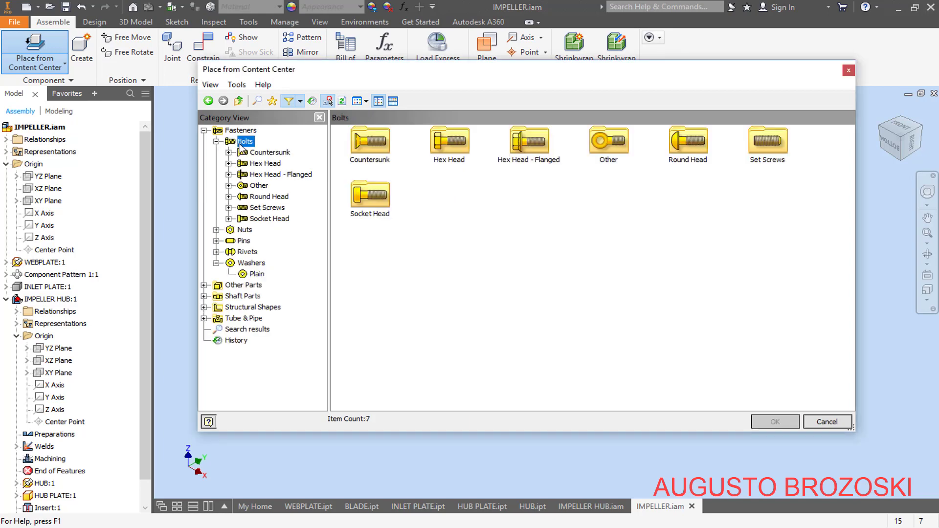
double_click(451, 141)
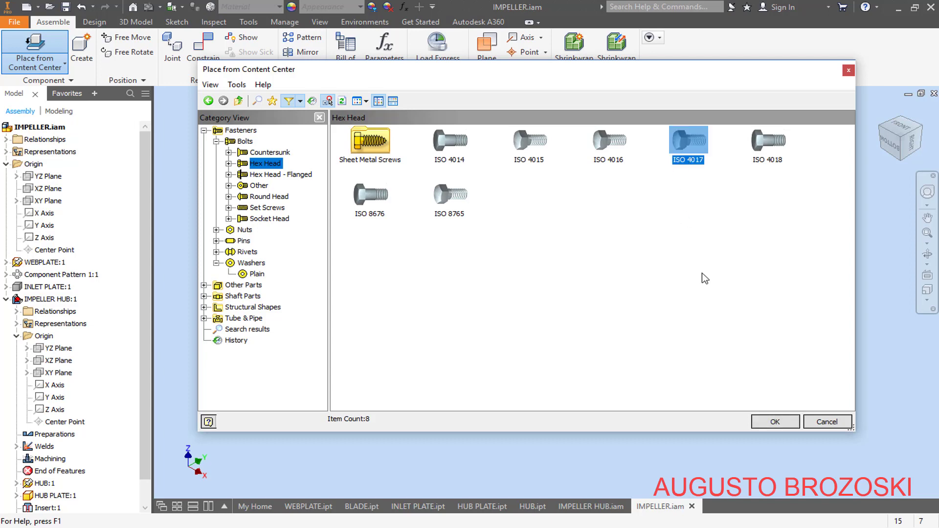
click(775, 422)
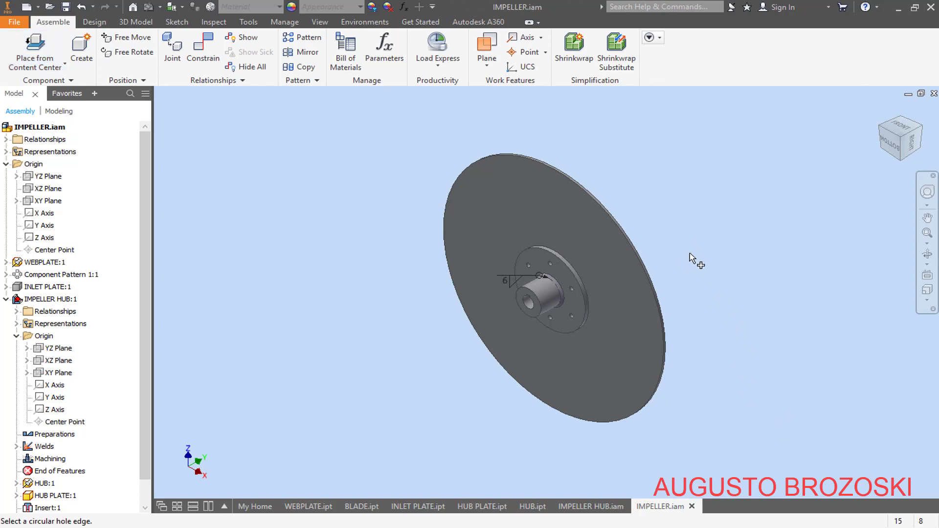
key(Escape)
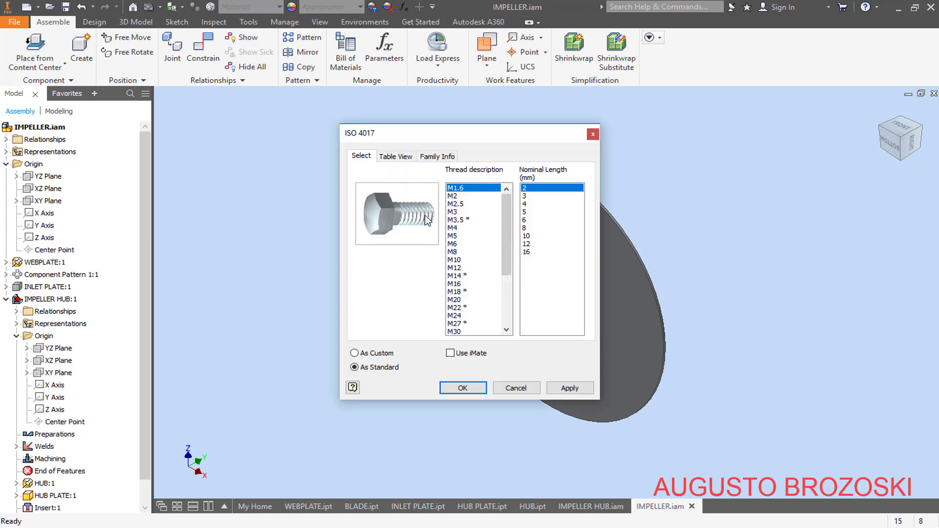
Set the ISO 4017 bolt to M12 with a nominal length of 45 mm and place one instance beside the web plate
click(458, 268)
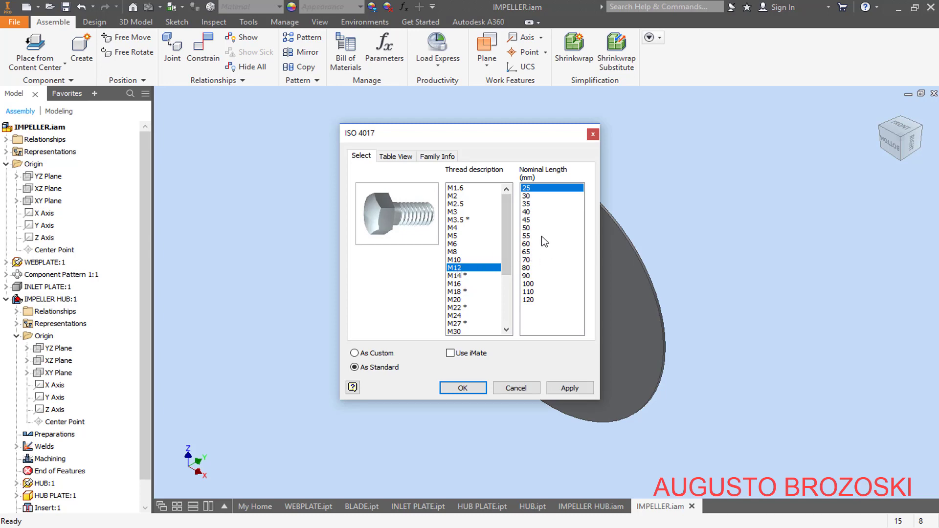
click(528, 220)
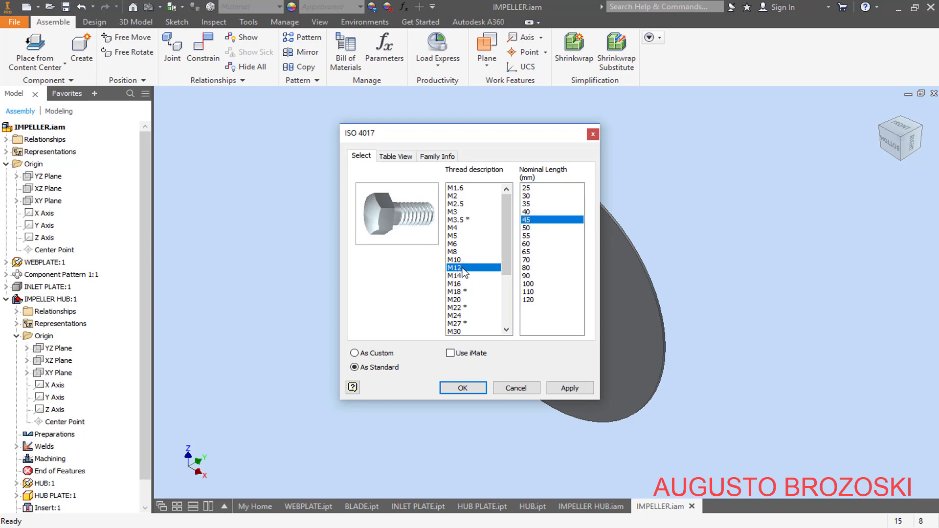
click(463, 388)
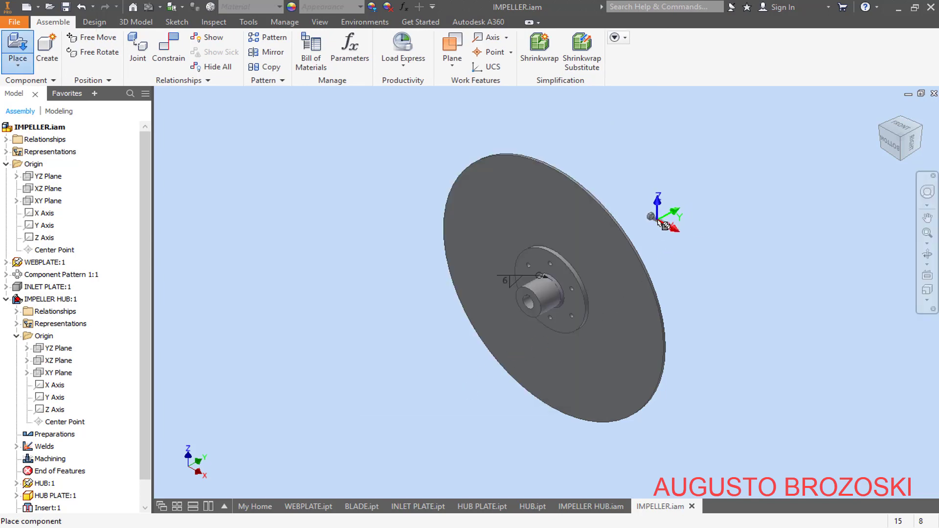
scroll(666, 226, down, 5)
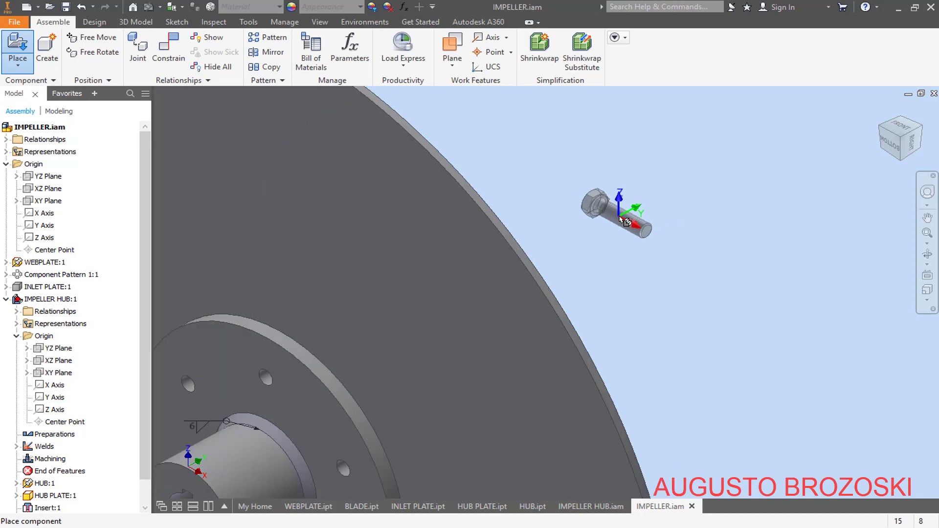
click(621, 219)
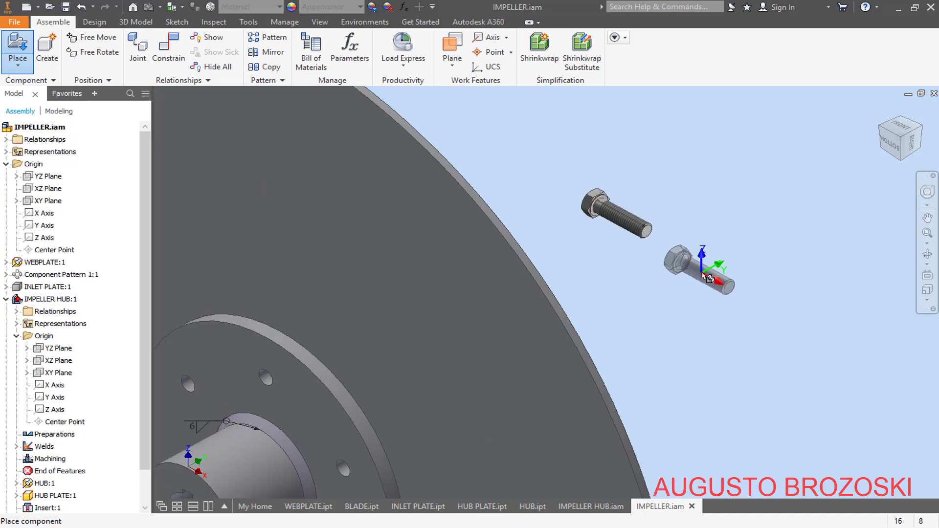
key(Escape)
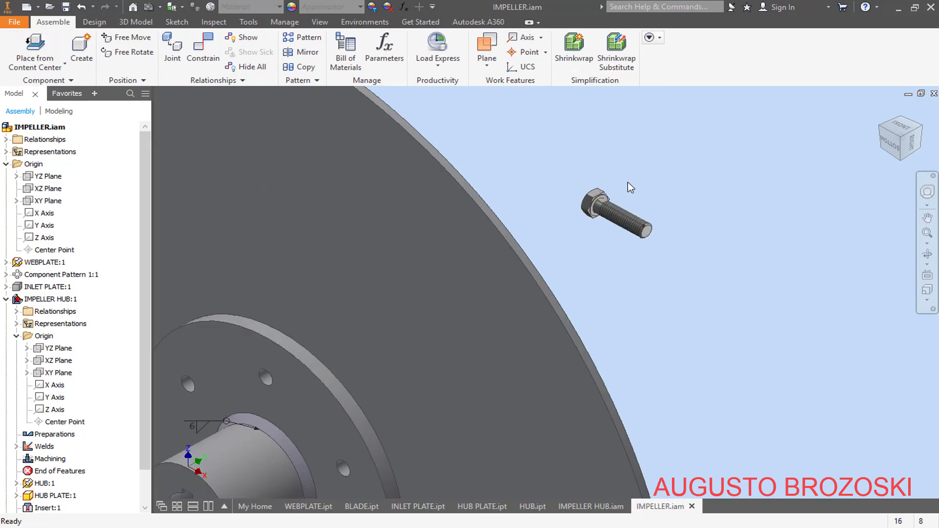
Insert-constrain the circular edge under the bolt head to the web plate's bolt hole above the hub keyway, with 0 mm offset
scroll(613, 181, down, 4)
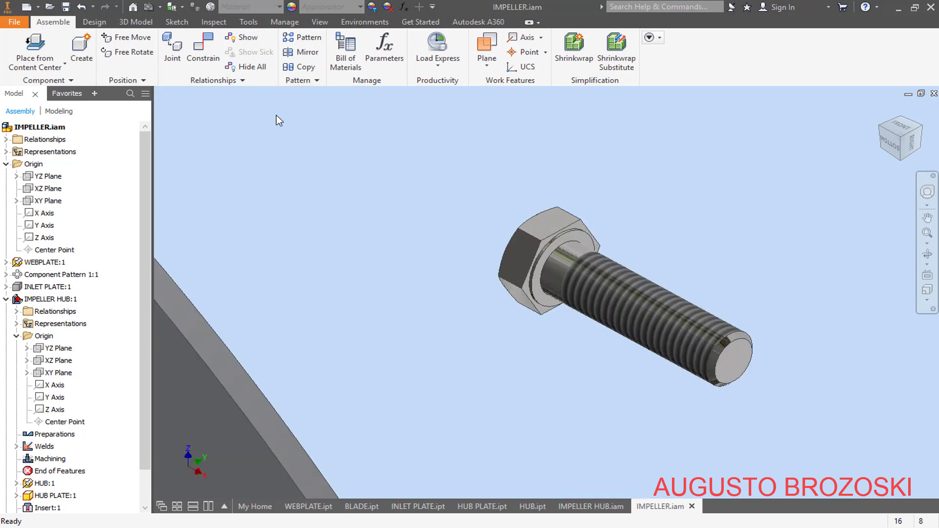
click(201, 63)
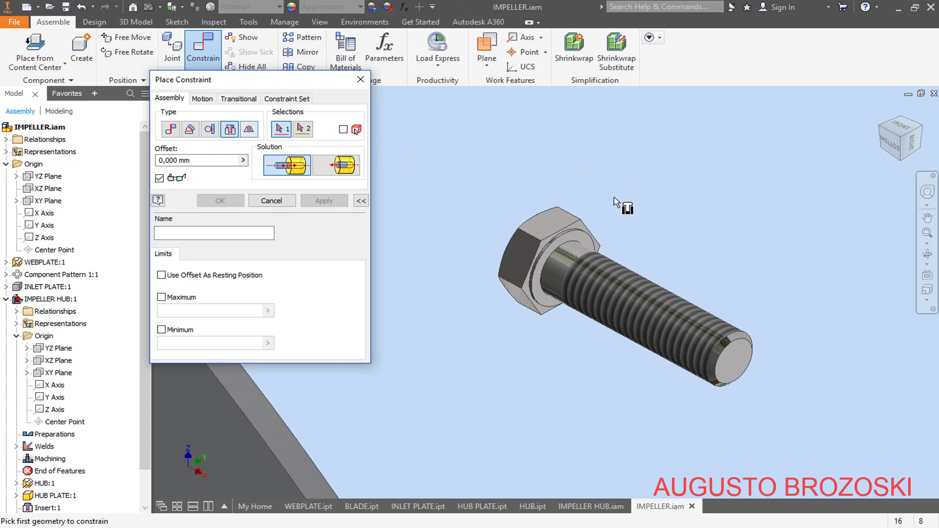
scroll(587, 254, down, 5)
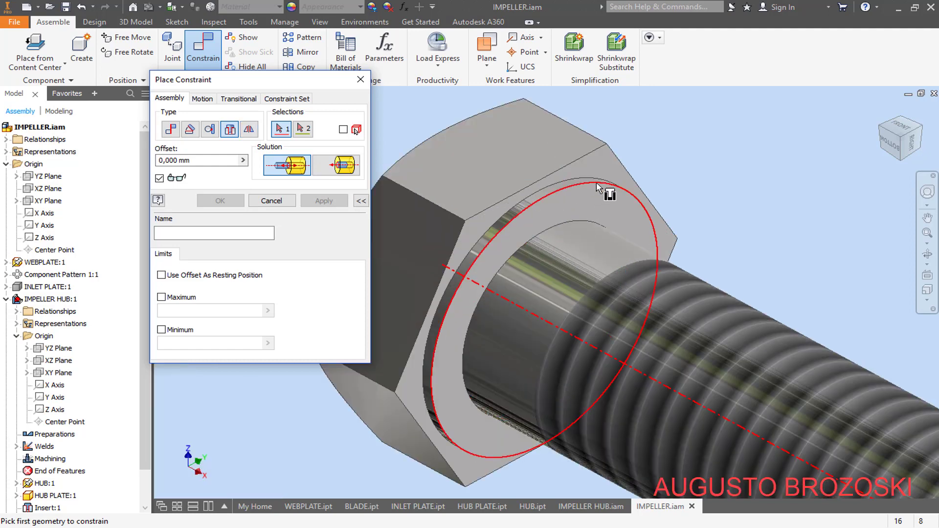
click(598, 186)
scroll(726, 169, up, 5)
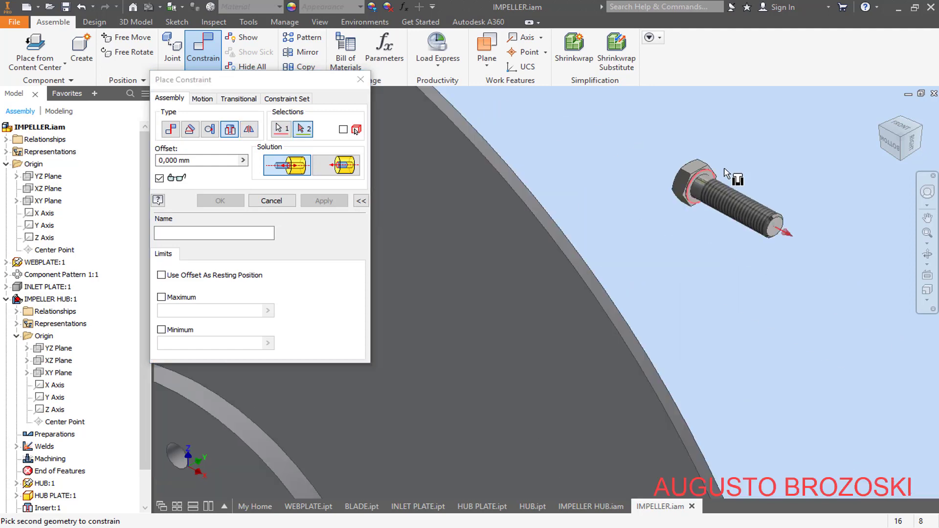
scroll(766, 161, up, 3)
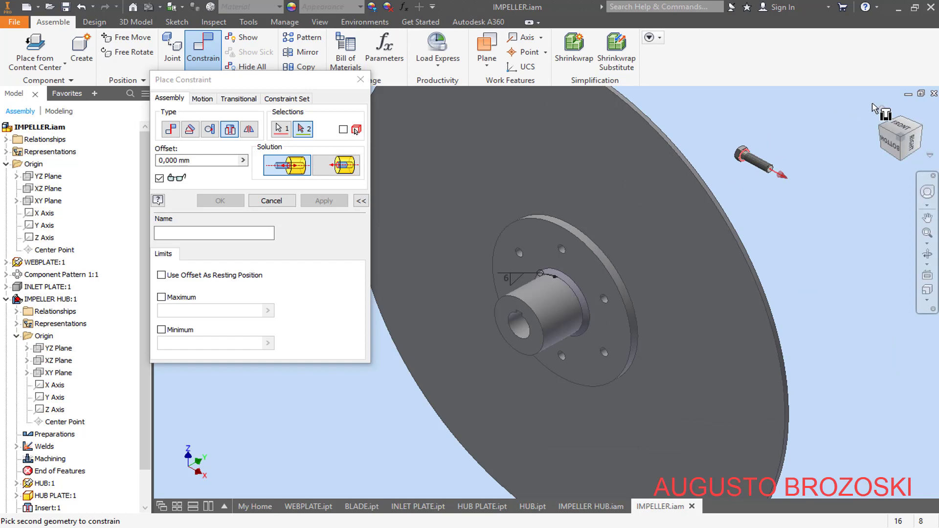
click(922, 129)
scroll(527, 262, down, 5)
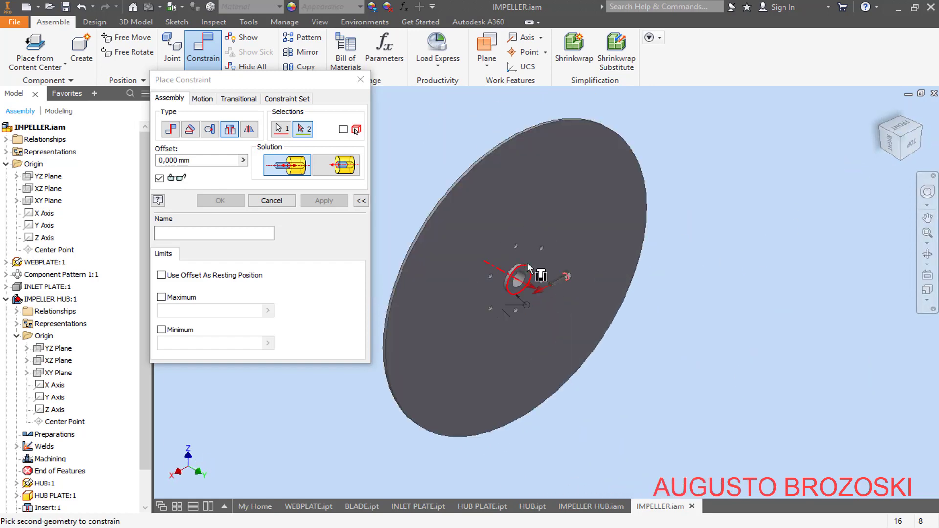
scroll(522, 248, down, 4)
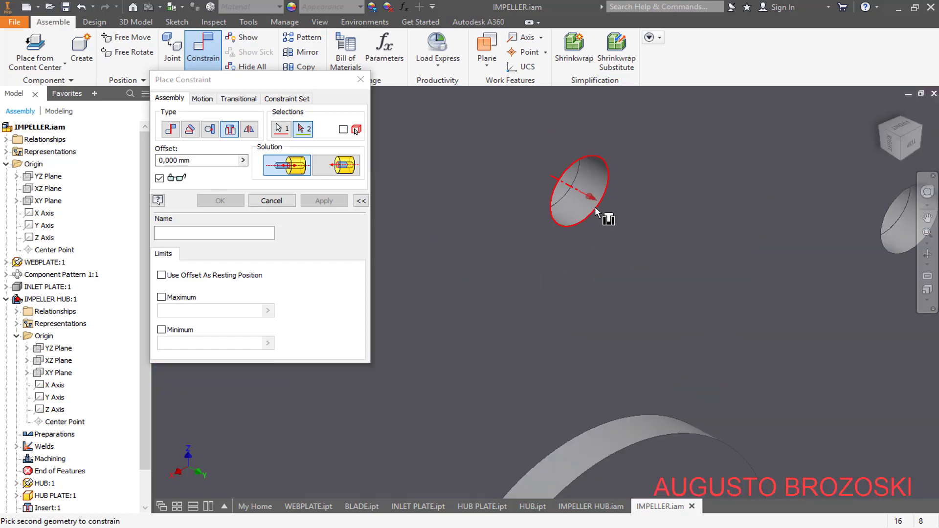
click(594, 206)
scroll(588, 276, up, 3)
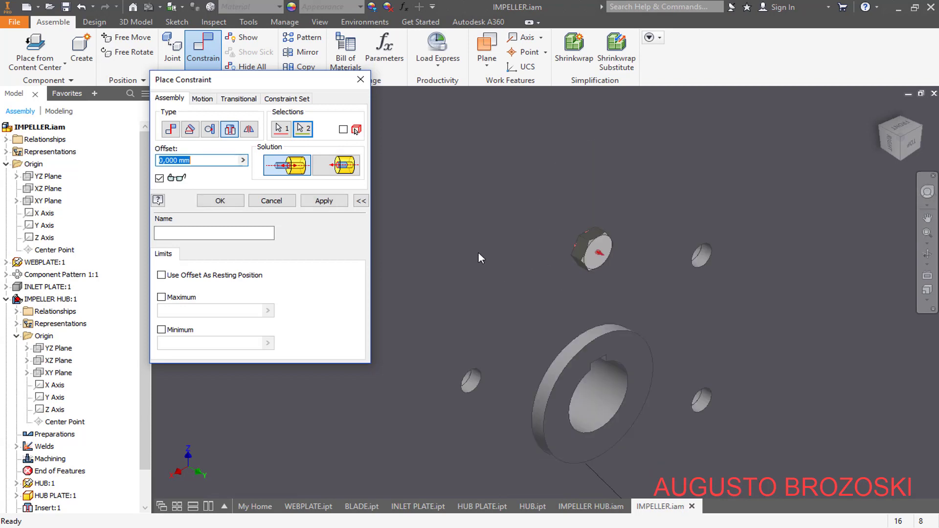
click(324, 200)
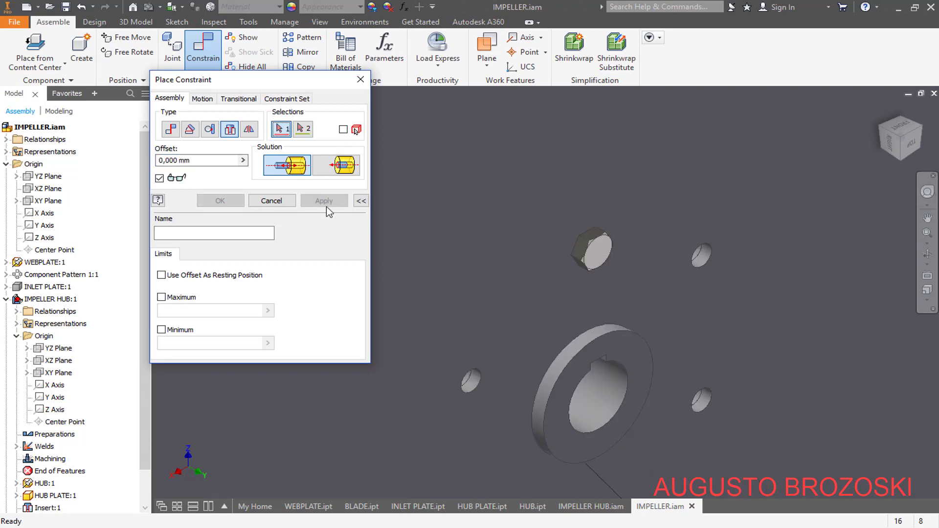
Add a directed angle constraint of 0 deg between a side flat of the bolt head and the assembly's YZ Plane, and finish constraining
click(190, 130)
scroll(580, 248, down, 2)
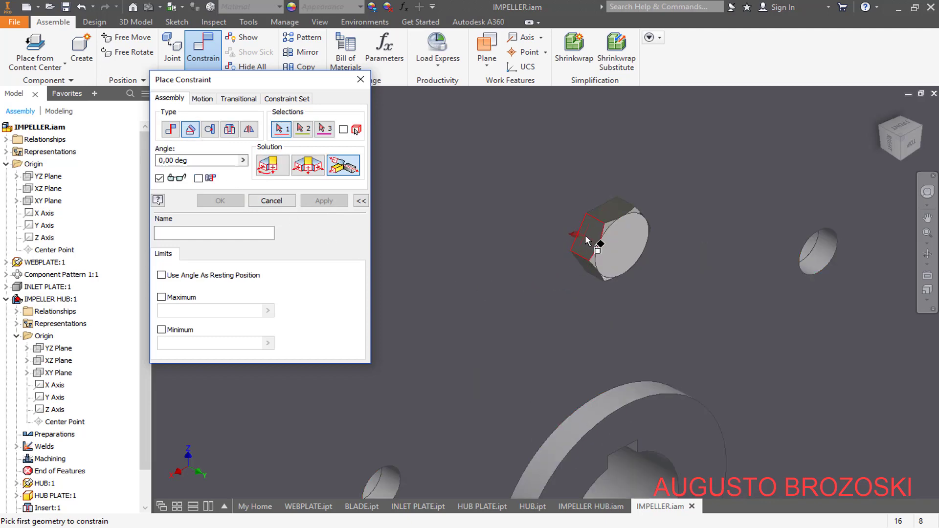
click(593, 245)
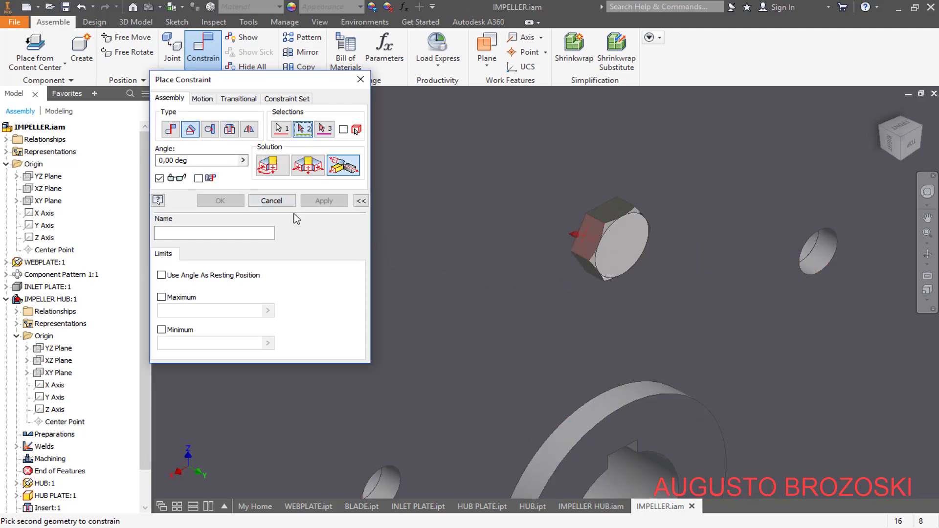
scroll(528, 241, up, 5)
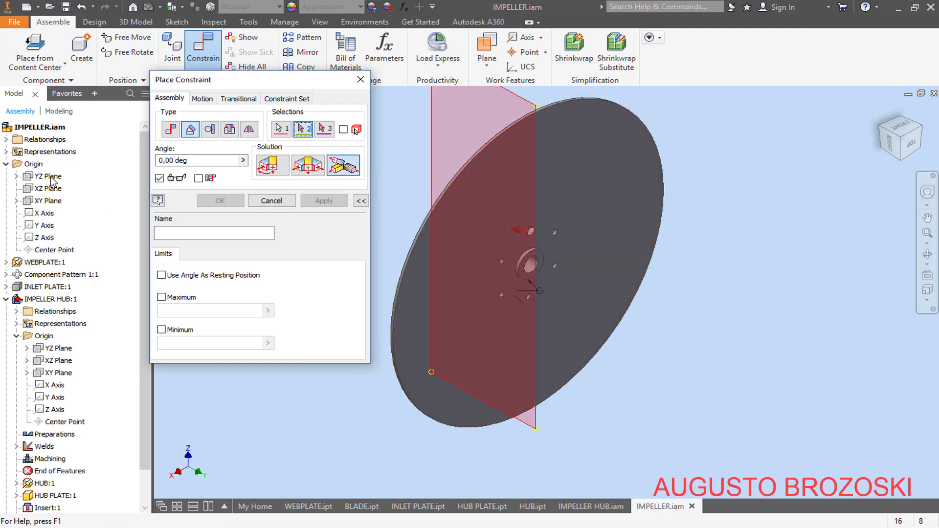
click(50, 177)
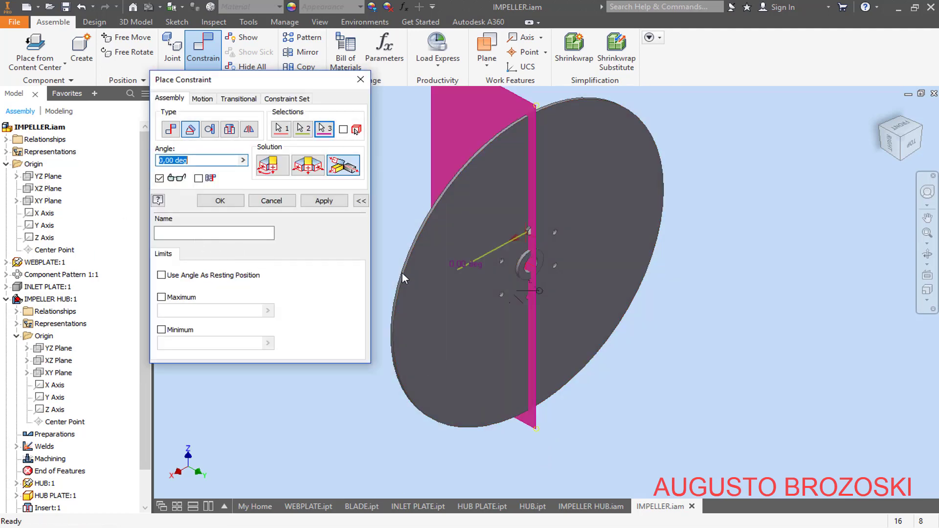
scroll(514, 239, down, 5)
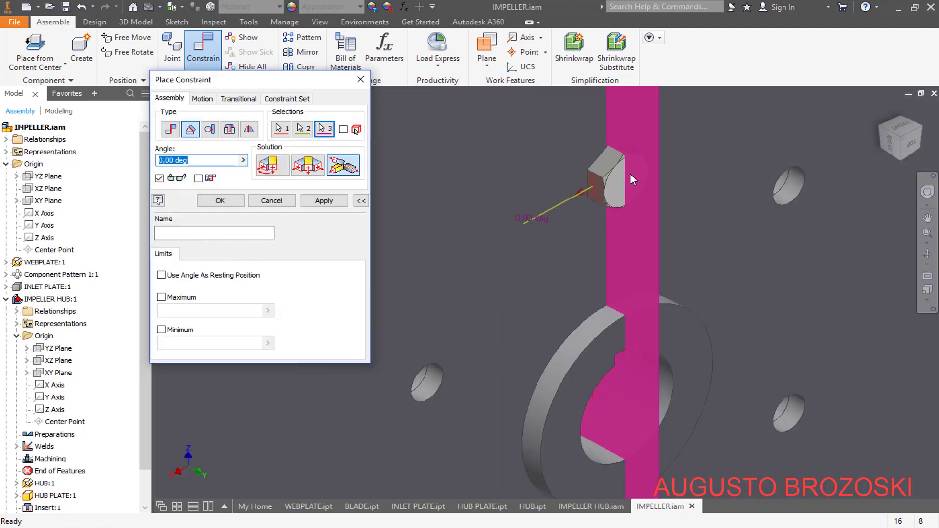
click(272, 165)
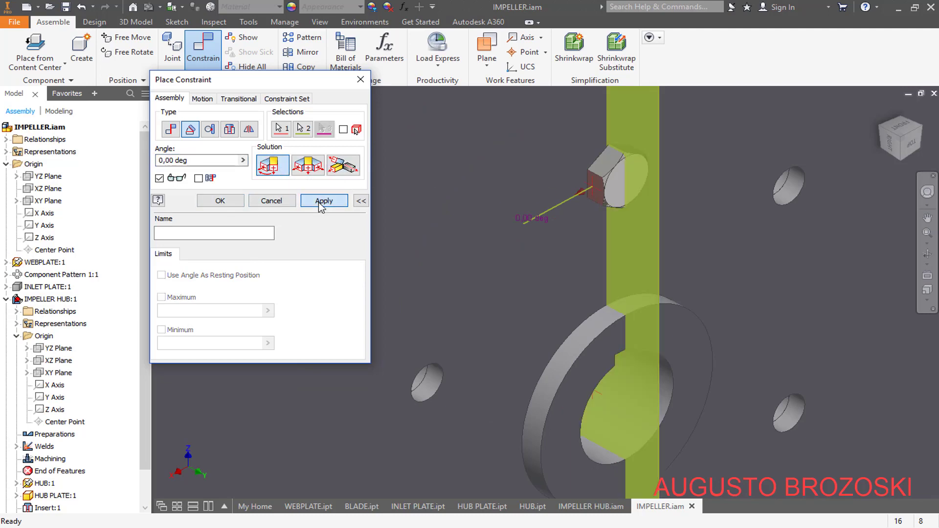
click(319, 202)
click(271, 200)
Save the assembly, check the washer specification in the IMPELLER PDF's parts list in Acrobat Reader, and return to Inventor
scroll(559, 240, up, 5)
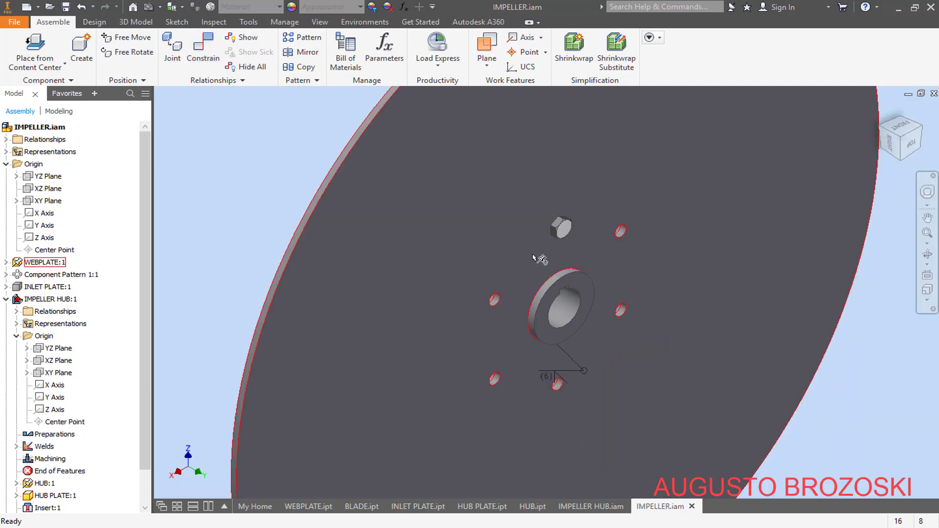
click(882, 110)
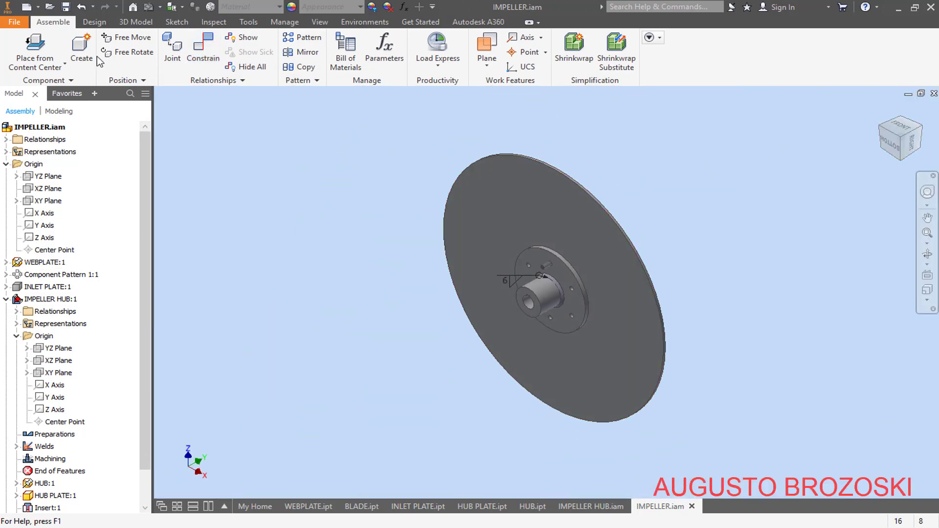
click(65, 7)
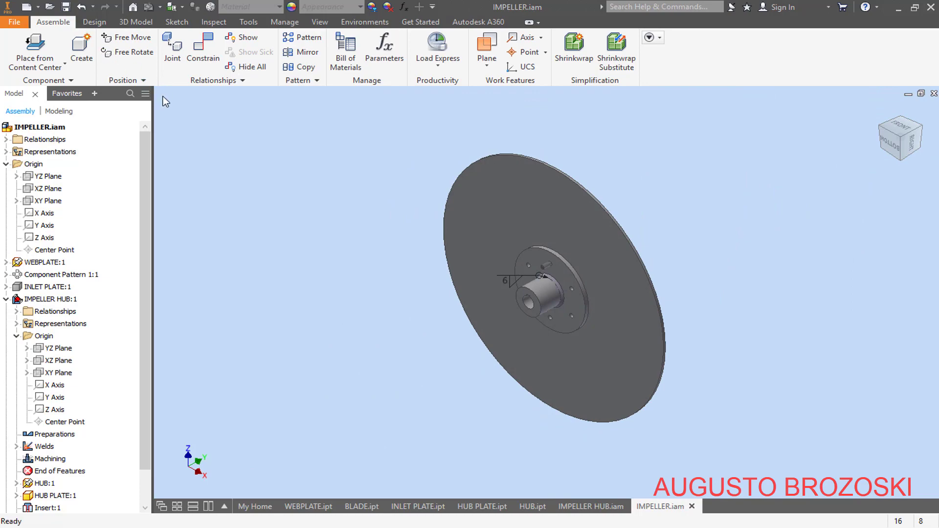
click(337, 522)
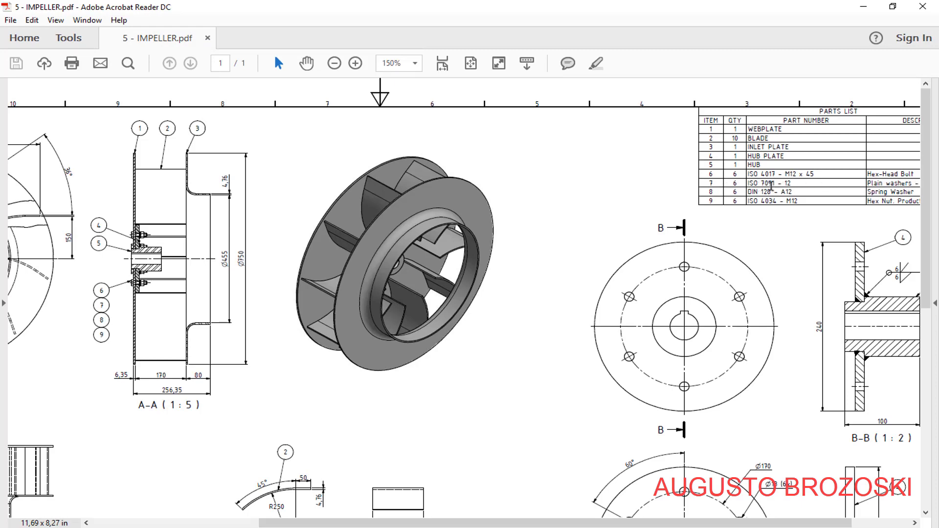
click(863, 6)
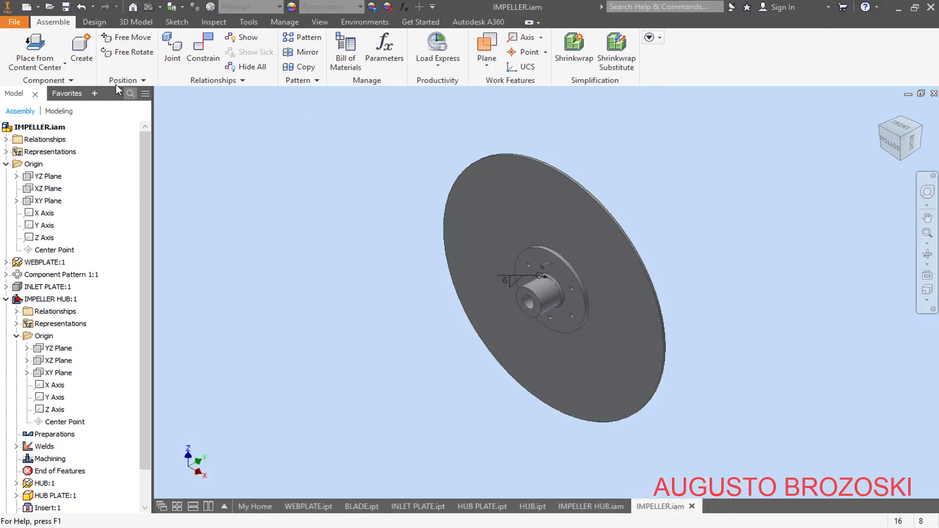
Choose the ISO 7091 plain washer from the Content Center fasteners for placement in the assembly
click(34, 41)
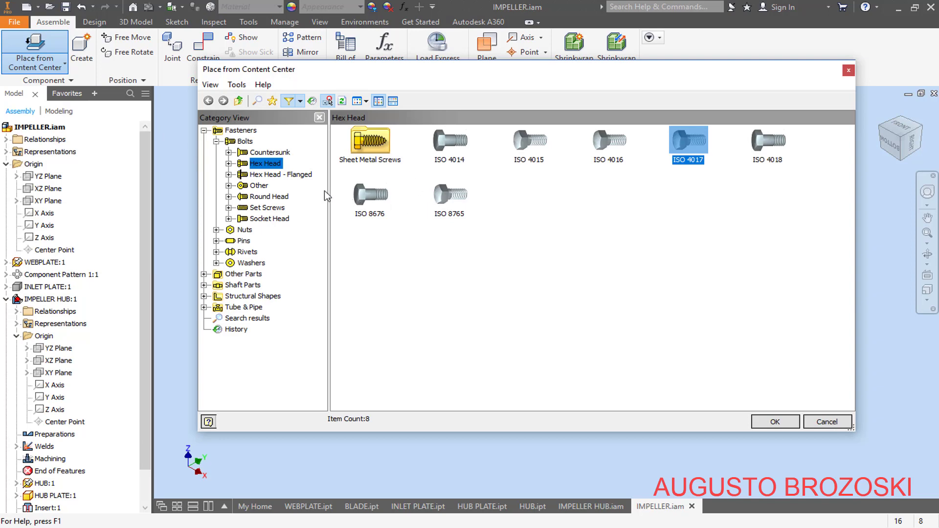
click(216, 263)
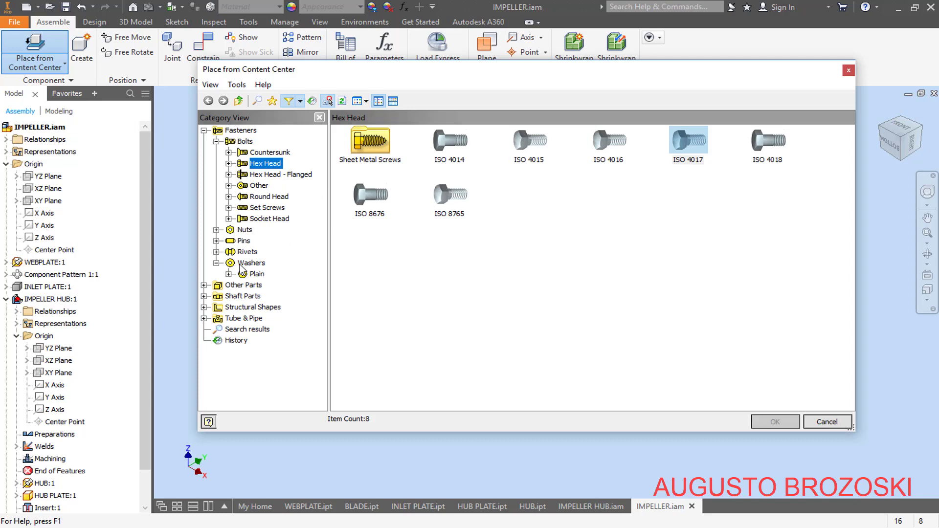
click(241, 264)
click(246, 275)
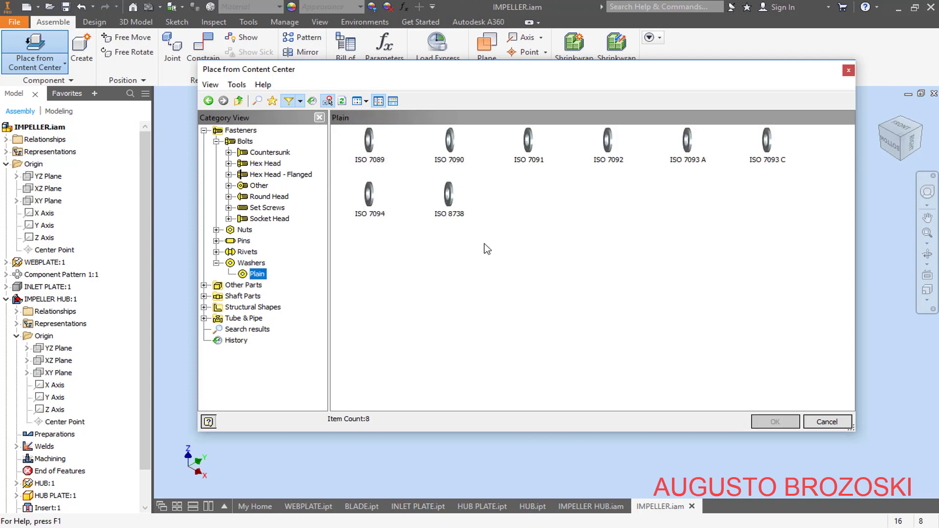
click(526, 154)
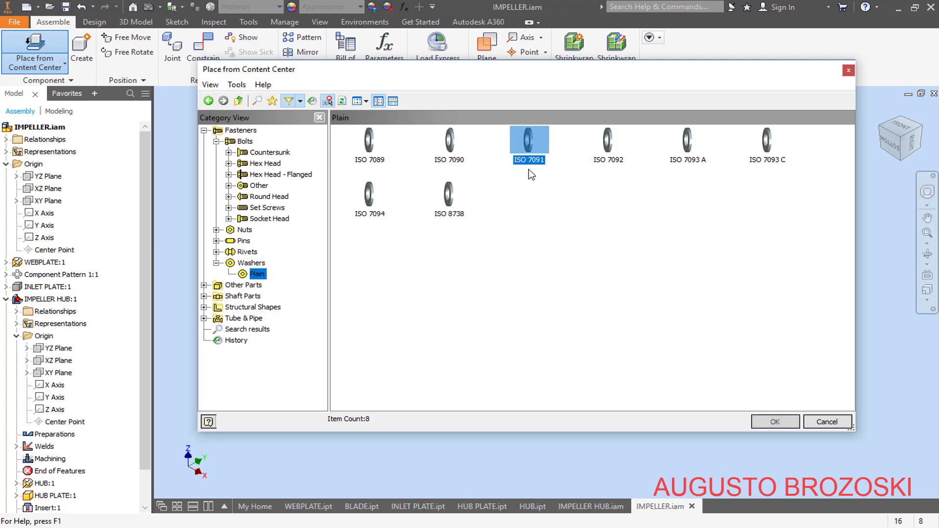
click(784, 422)
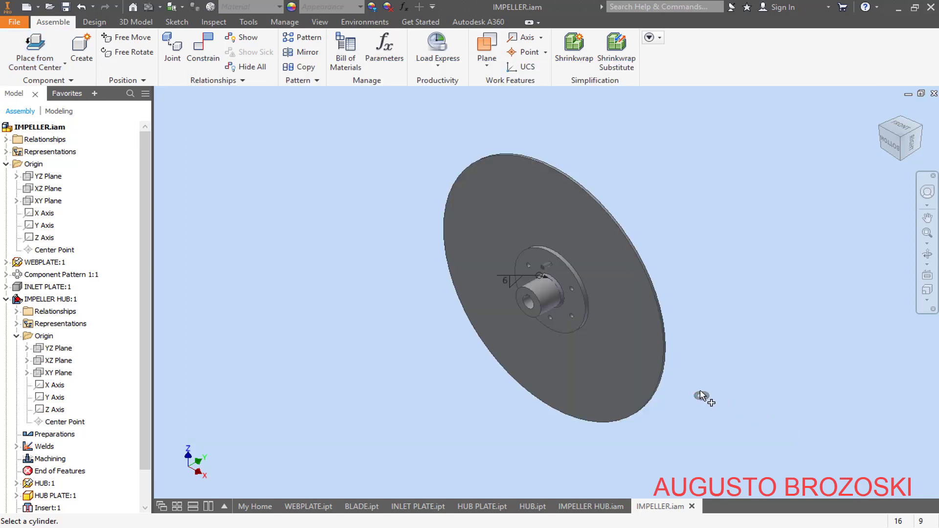
Set the ISO 7091 washer's nominal diameter to 12 mm and place one instance beside the web plate
scroll(655, 259, up, 5)
scroll(654, 260, down, 3)
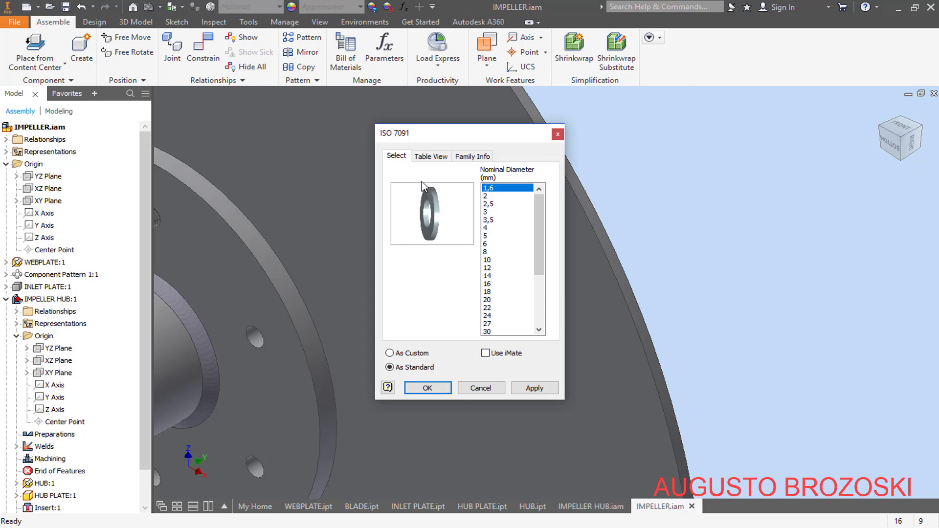
click(496, 269)
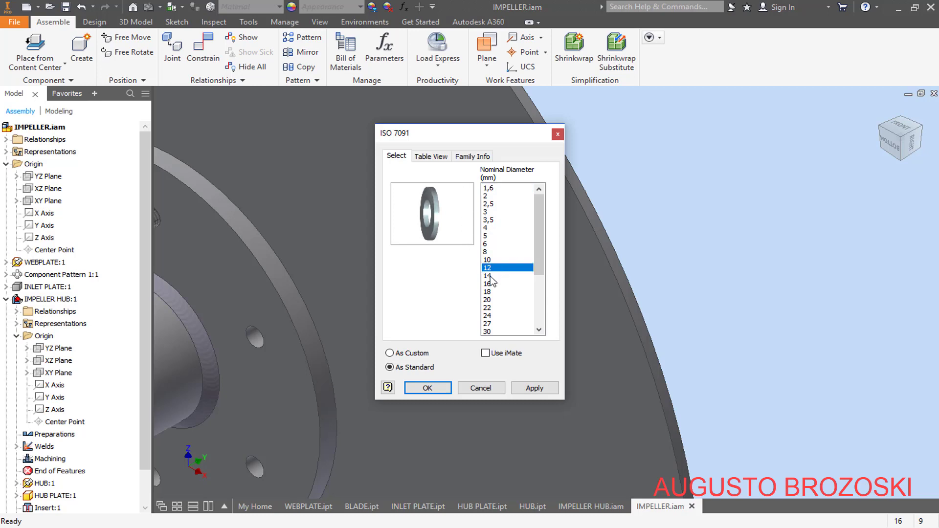
click(427, 388)
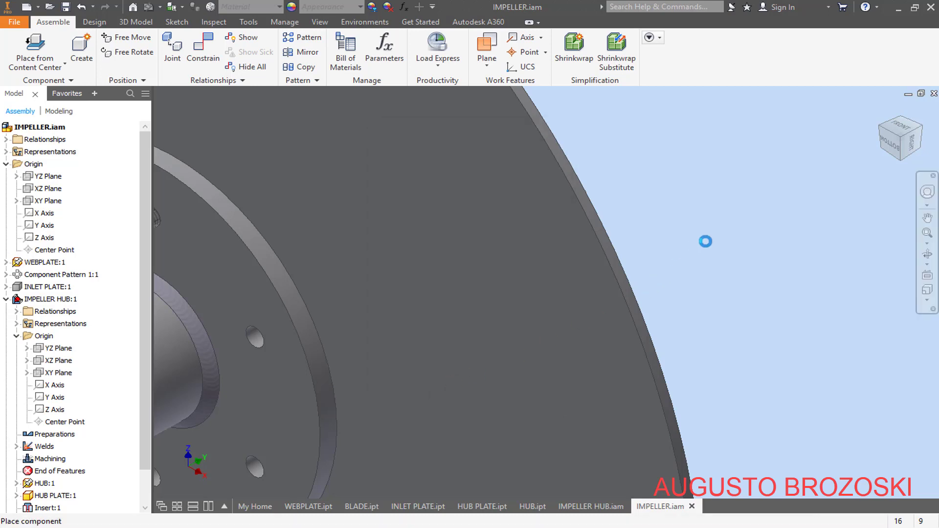
click(720, 231)
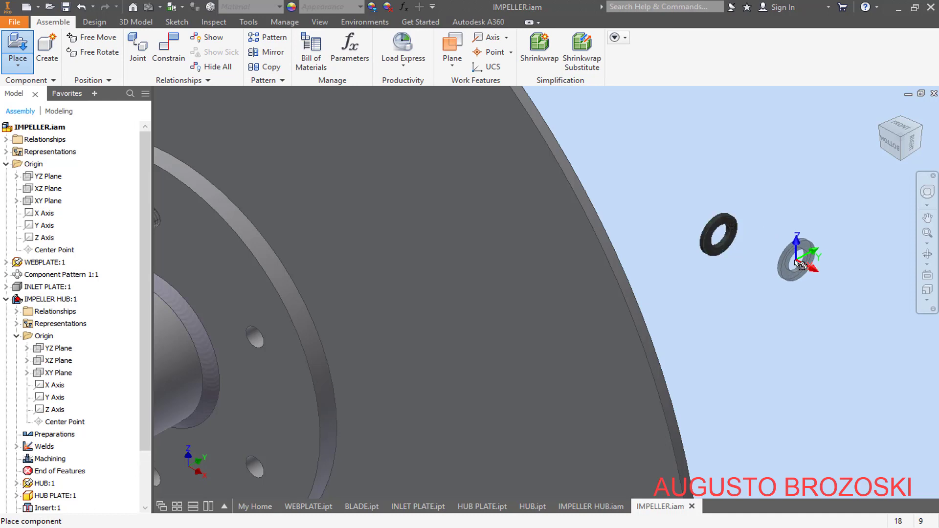
key(Escape)
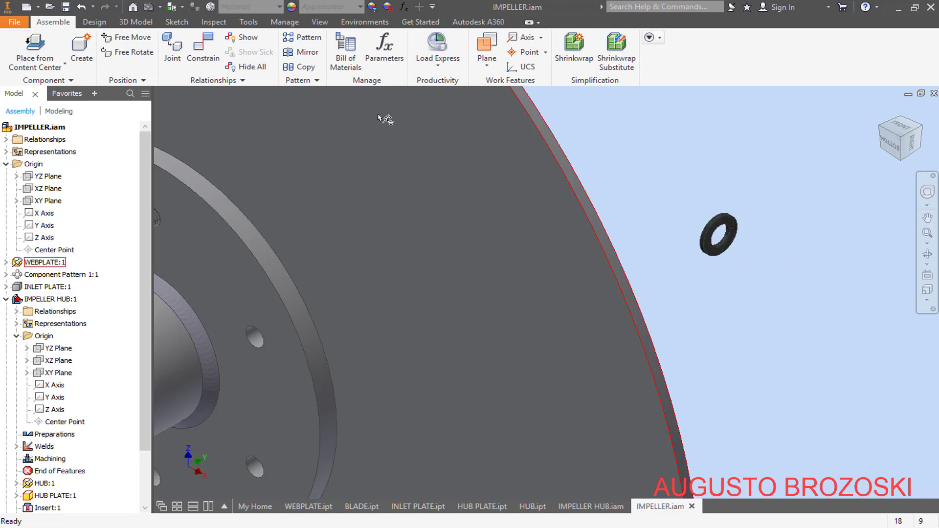
Insert-constrain the plain washer's outer circular edge to the hub plate's hole edge around the bolt, with 0 mm offset, and finish constraining
click(196, 64)
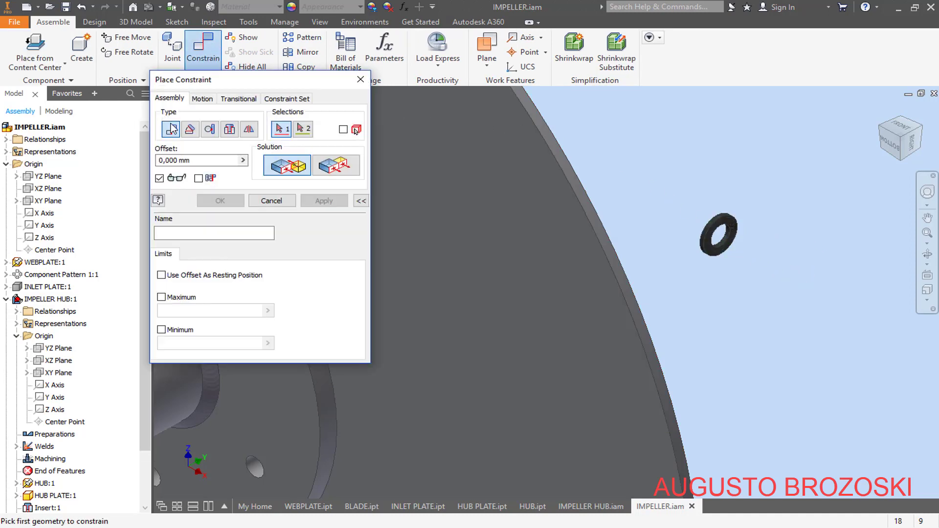
click(230, 133)
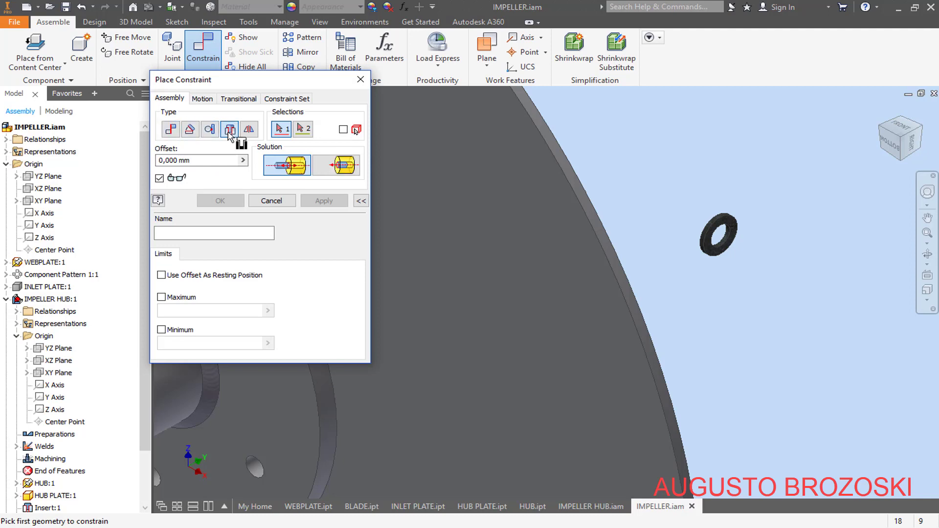
scroll(765, 231, down, 5)
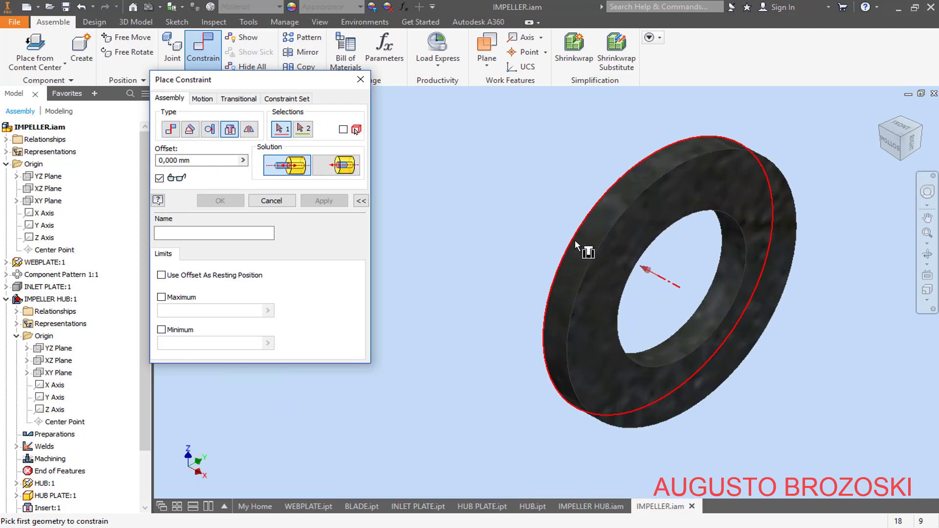
click(575, 244)
scroll(678, 239, up, 3)
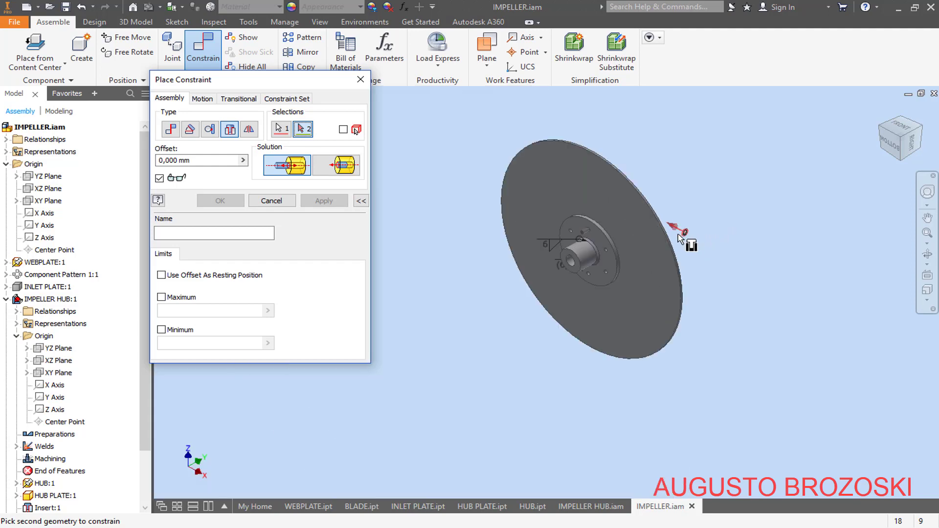
scroll(614, 207, down, 5)
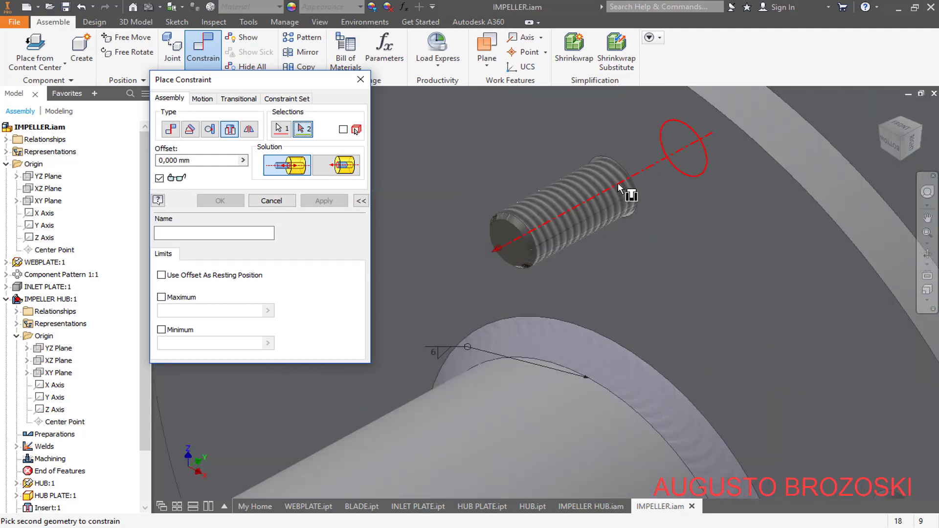
scroll(618, 183, down, 3)
click(553, 199)
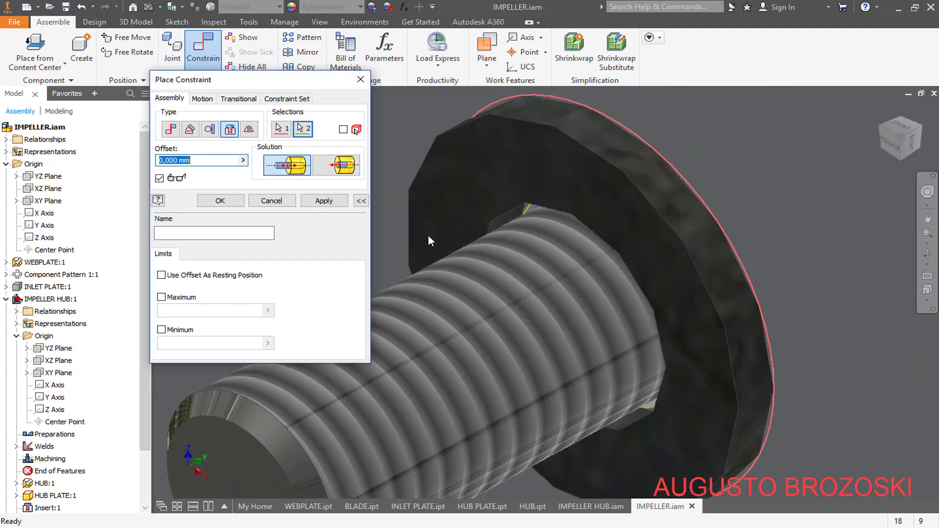
click(320, 201)
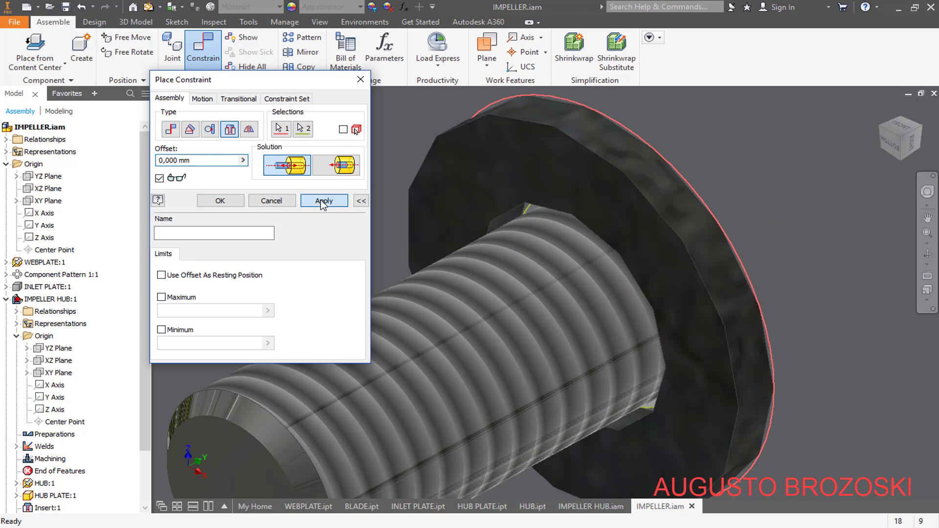
click(286, 201)
scroll(506, 235, up, 6)
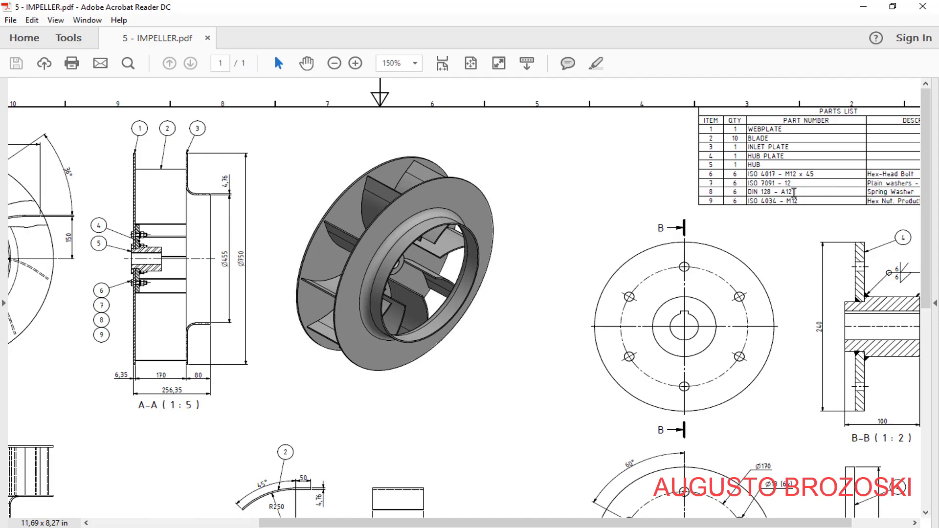
Return from the IMPELLER PDF to Inventor, filter the Content Center to the DIN standard, and choose the DIN 128 spring washer
click(863, 6)
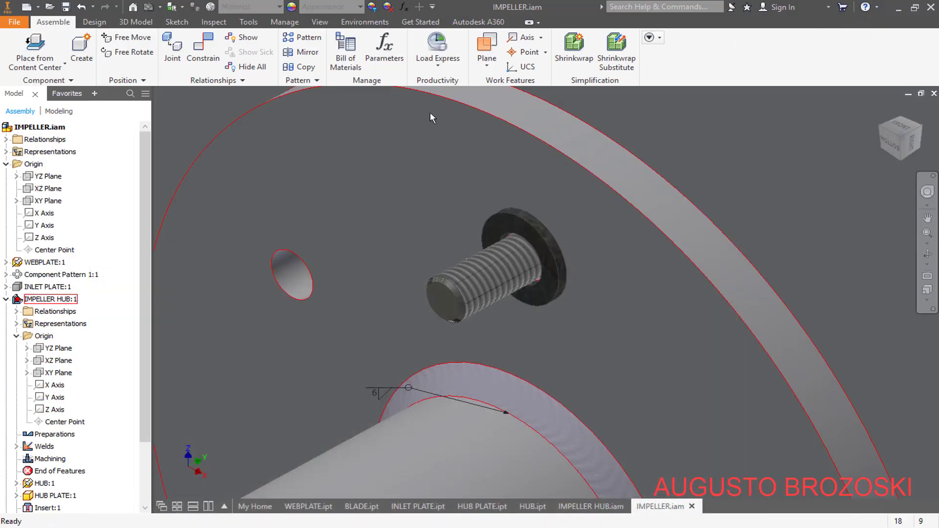
click(43, 47)
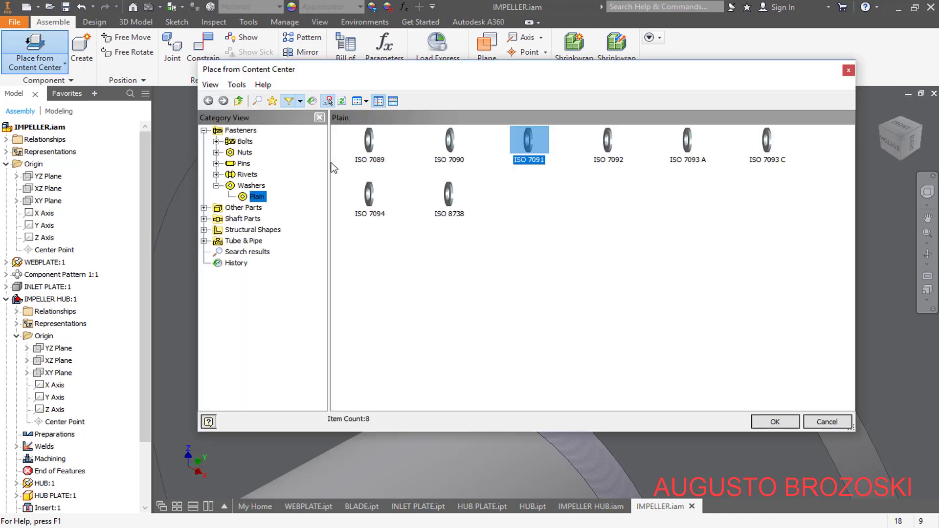
click(301, 101)
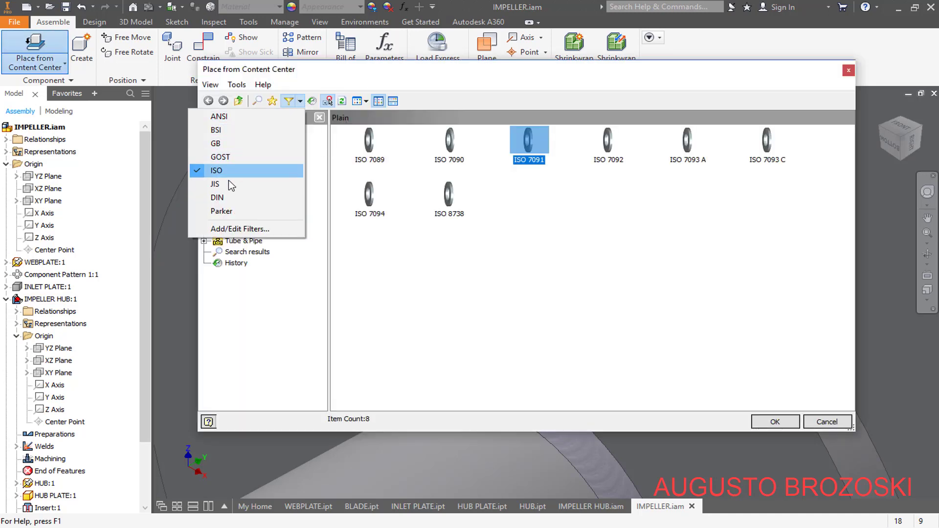
click(216, 197)
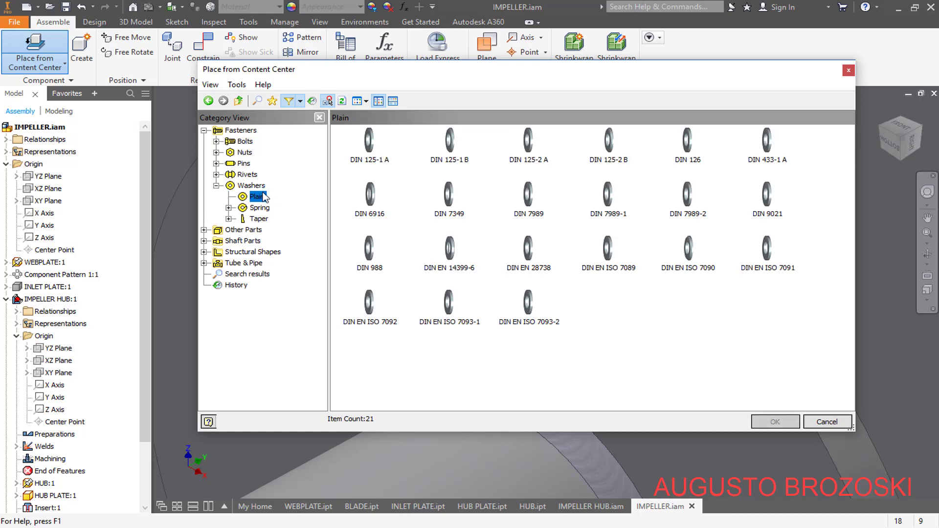
click(258, 208)
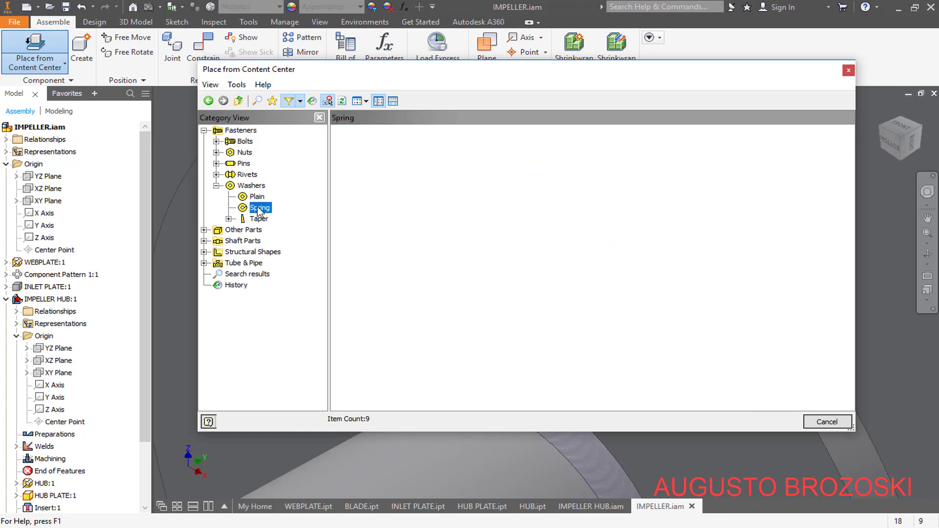
click(447, 147)
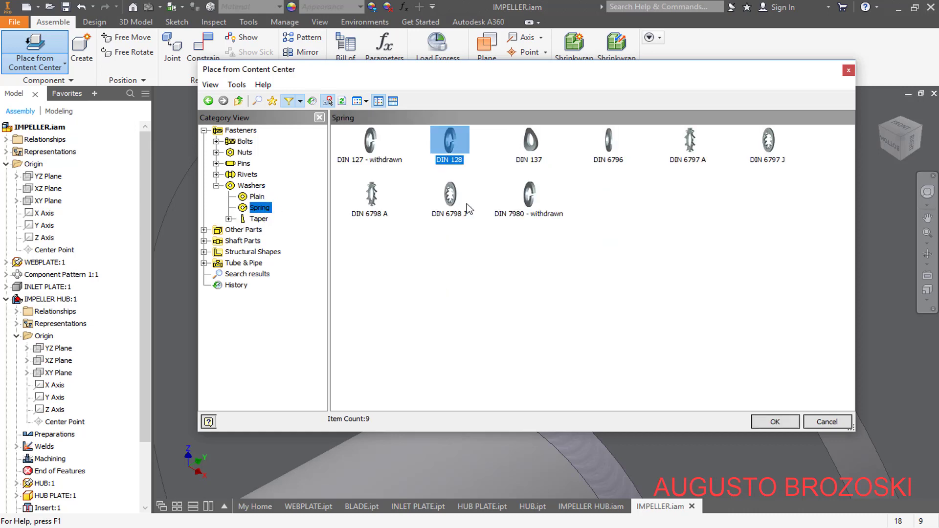
click(782, 422)
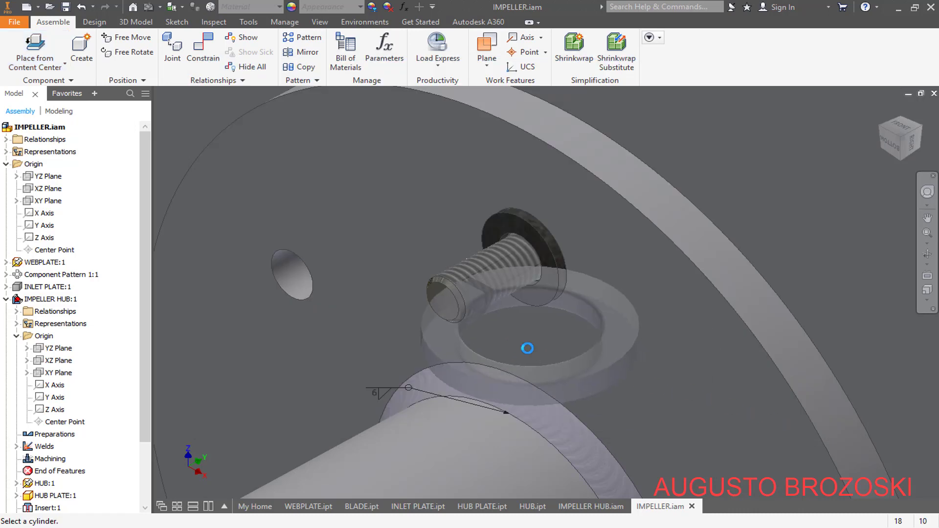
Set the DIN 128 spring washer's nominal diameter to 12 mm and place one instance beside the web plate
scroll(526, 347, up, 5)
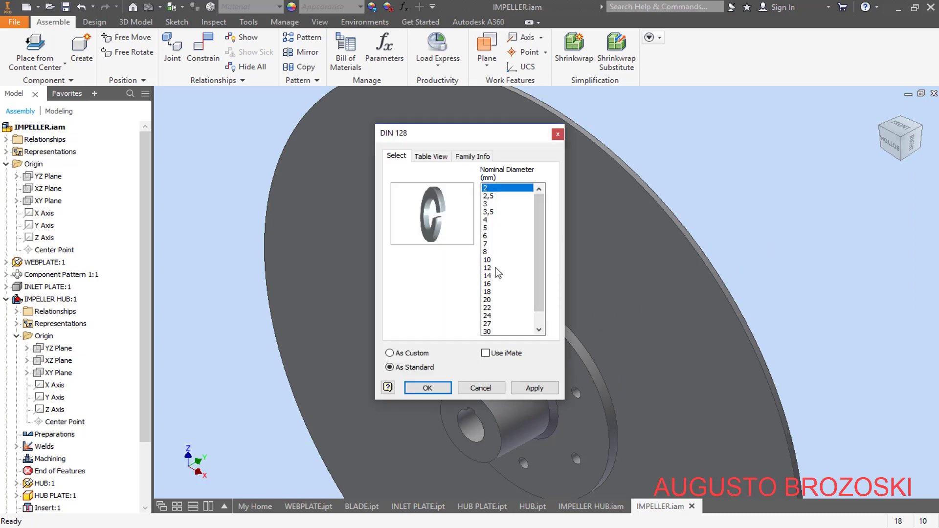
click(496, 268)
click(428, 389)
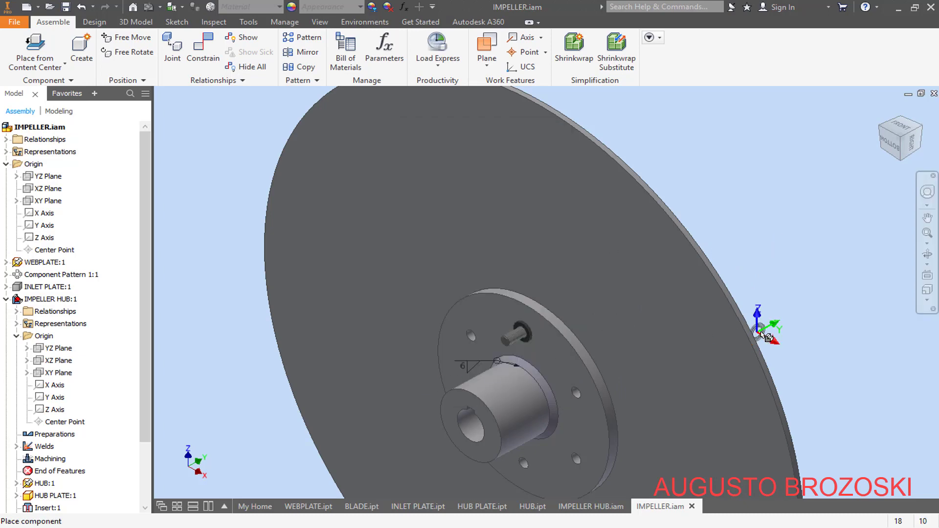
click(764, 285)
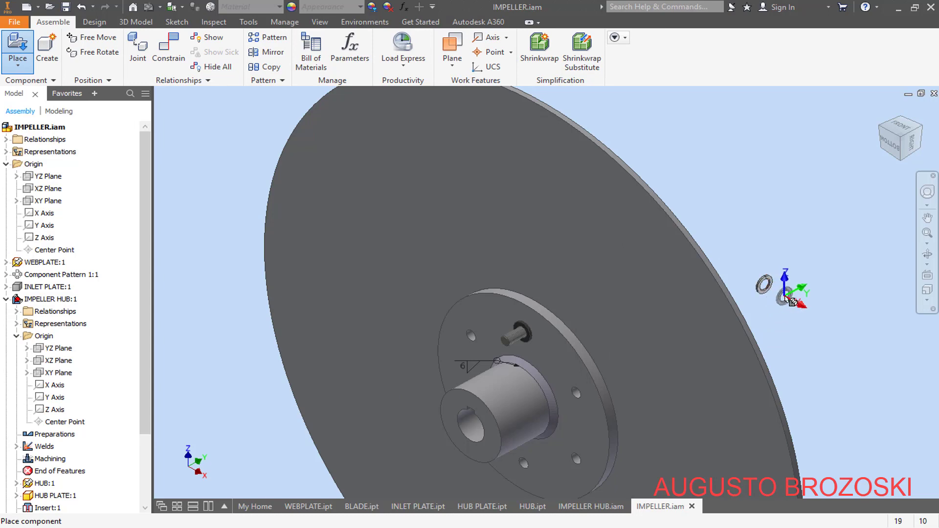
scroll(787, 288, up, 4)
scroll(749, 292, up, 3)
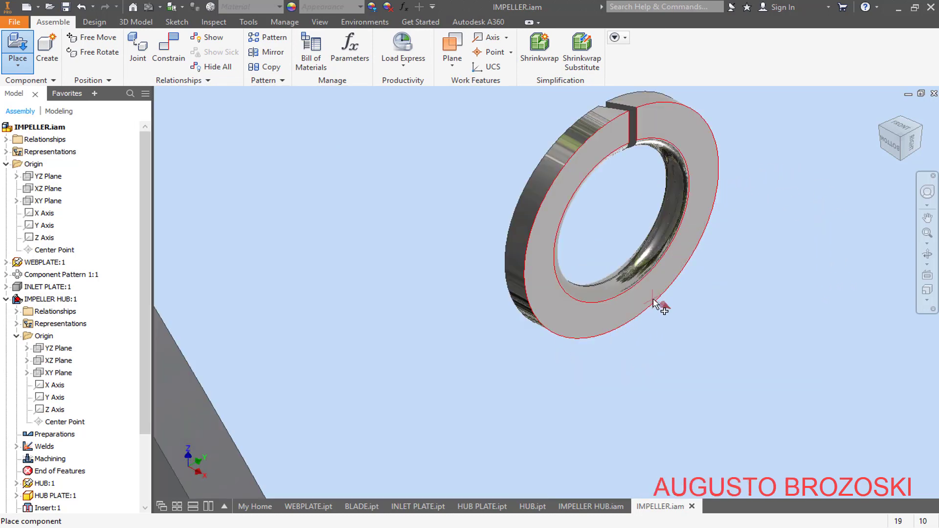
key(Escape)
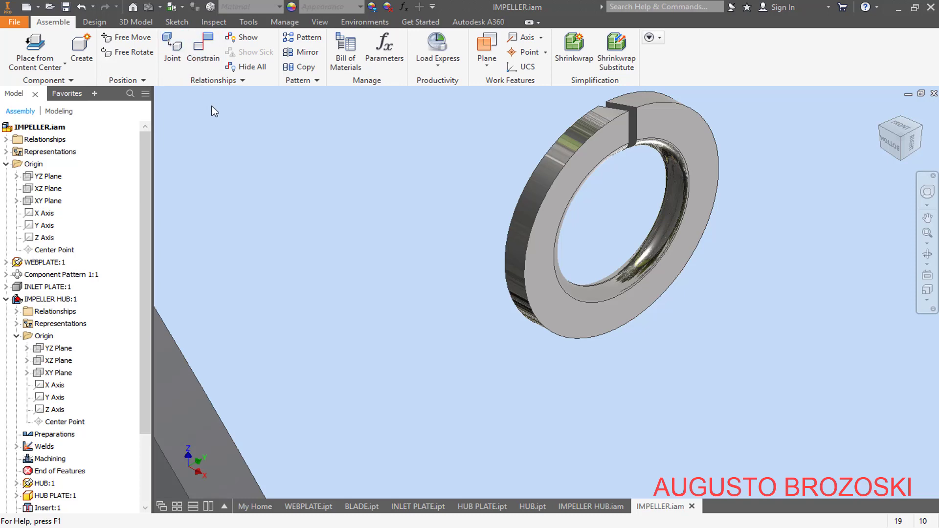
Insert-constrain the spring washer's outer circular edge to the outer face edge of the plain washer on the bolt, with 0 mm offset
key(c)
click(229, 129)
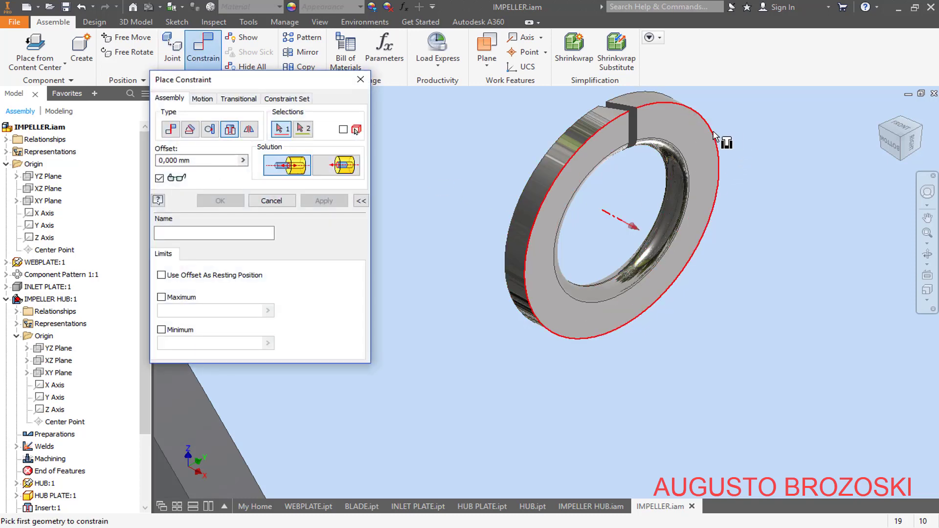
click(715, 136)
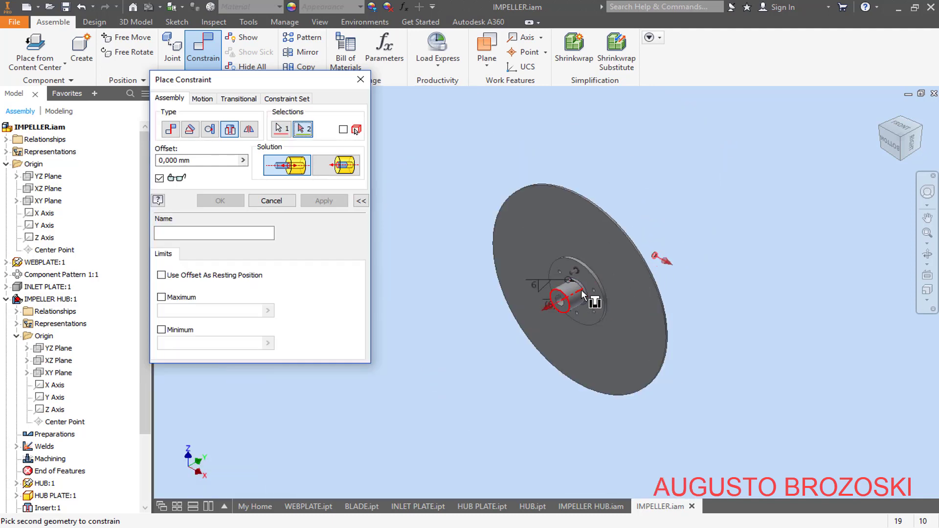
scroll(532, 198, up, 5)
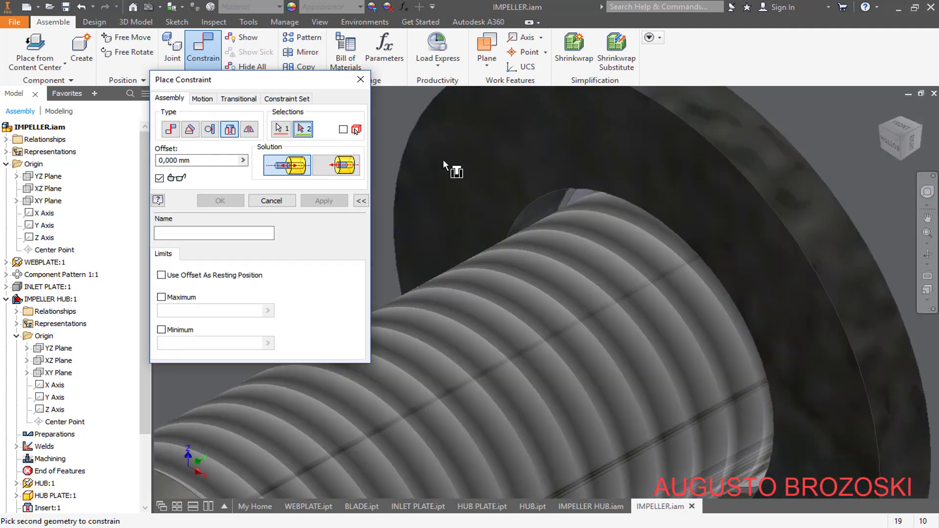
click(398, 186)
scroll(564, 254, down, 5)
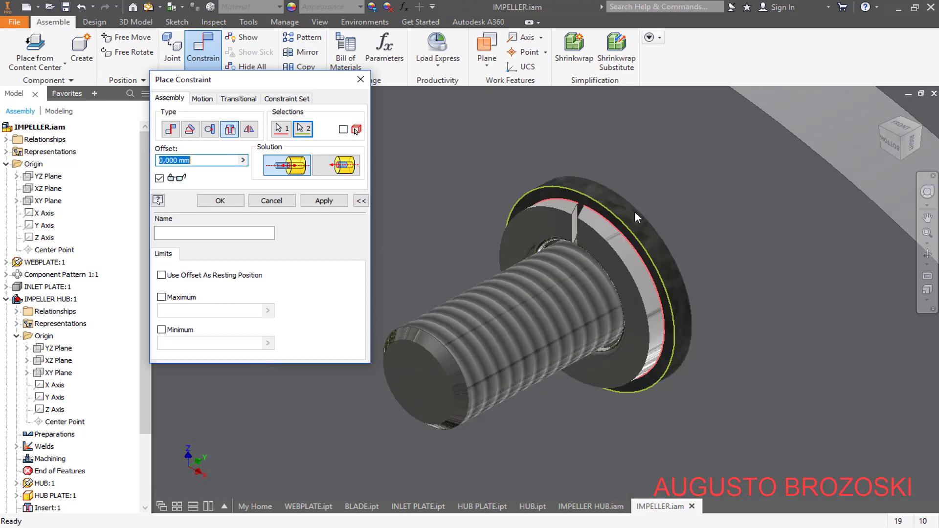
click(340, 201)
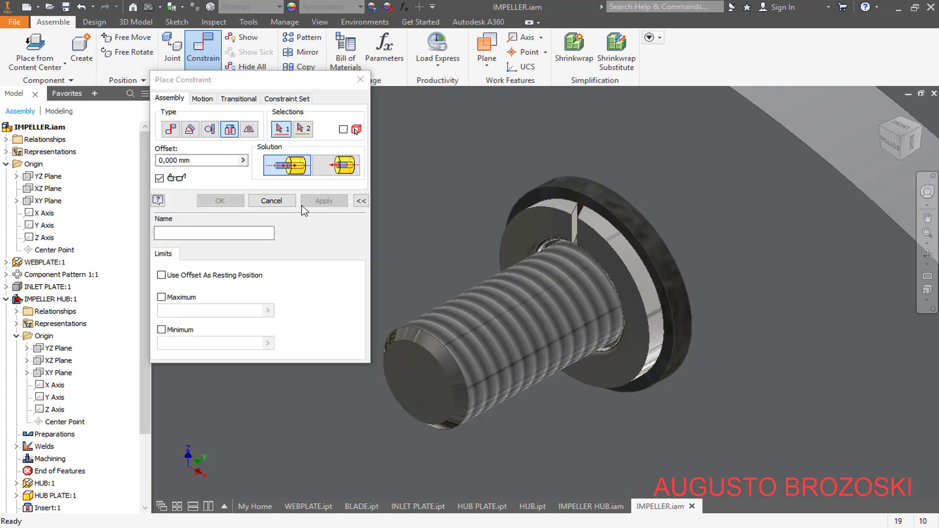
Finish constraining the spring washer, filter the Content Center to the ISO standard, and choose the ISO 4034 hex nut
click(280, 202)
scroll(495, 249, down, 8)
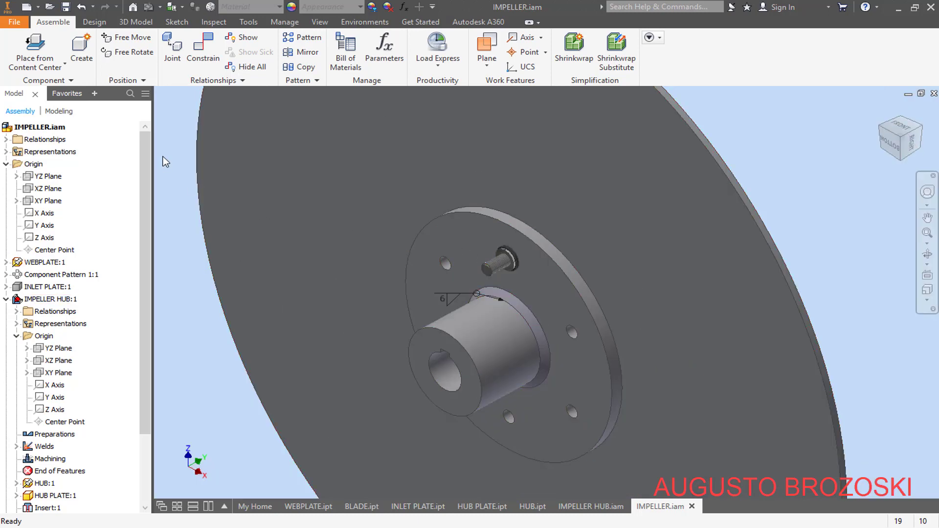
click(45, 49)
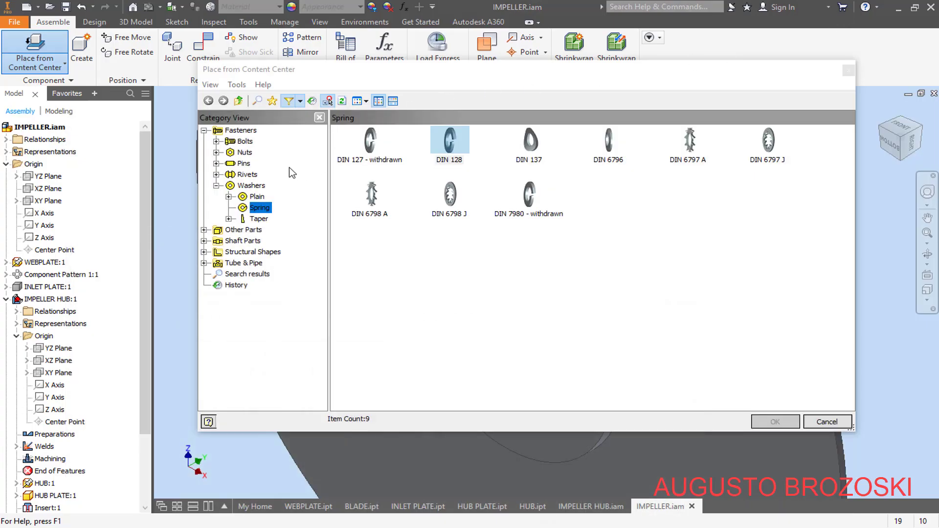
click(299, 101)
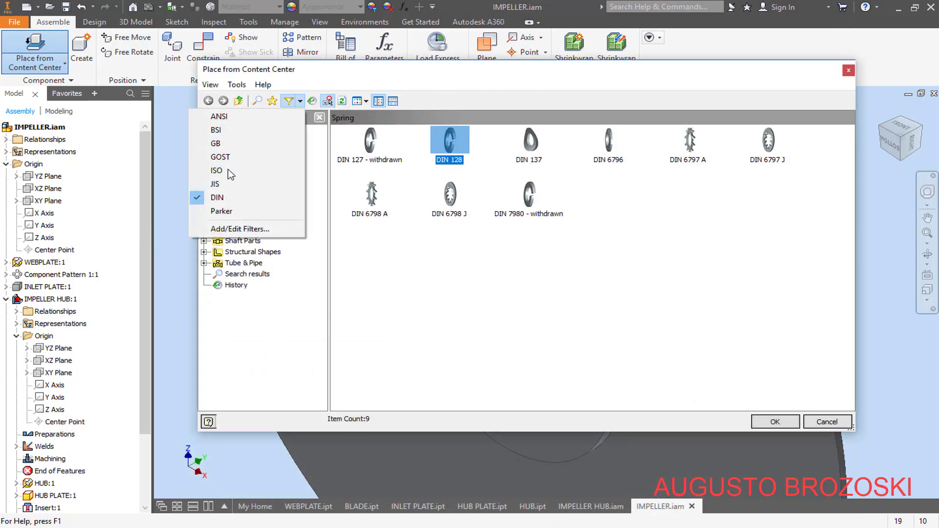
click(254, 175)
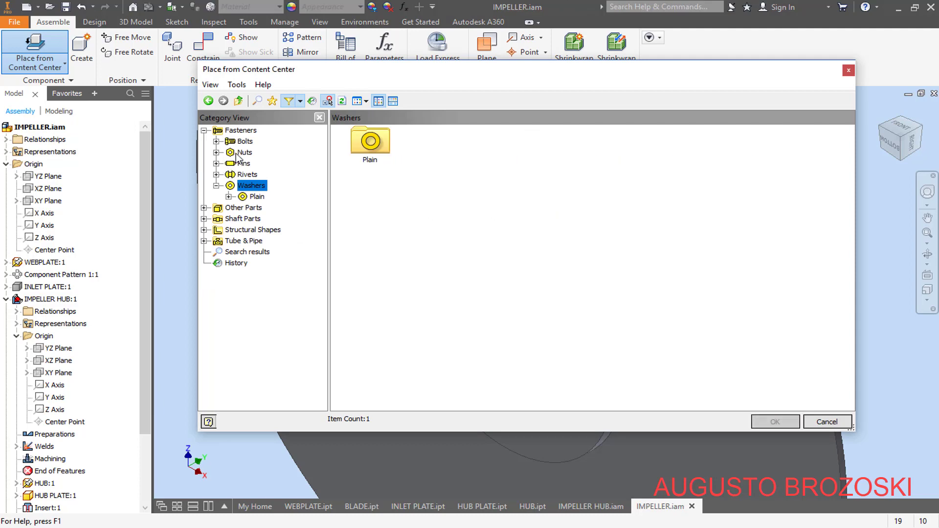
click(237, 154)
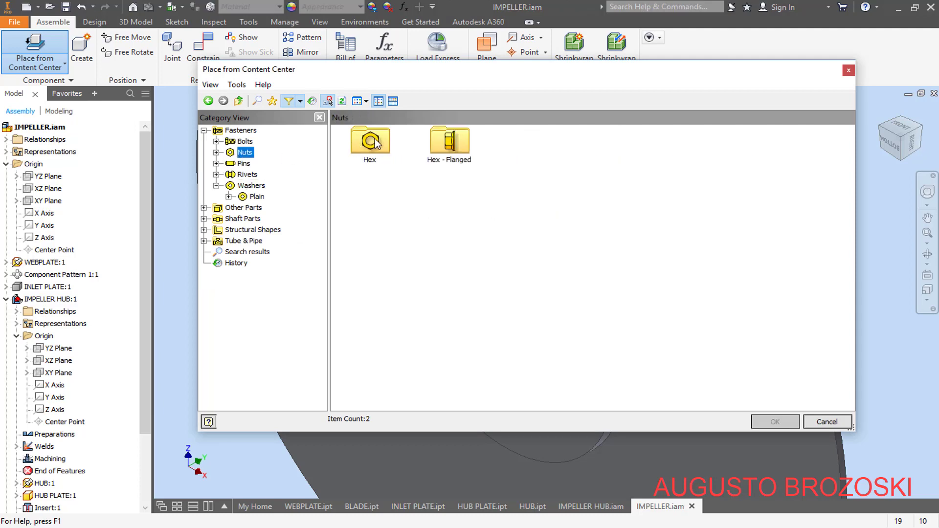
double_click(374, 141)
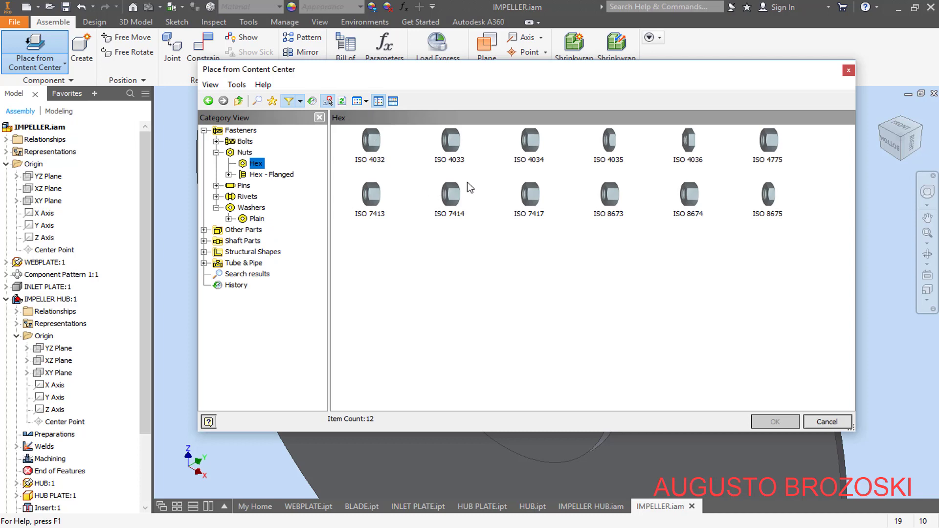
click(527, 148)
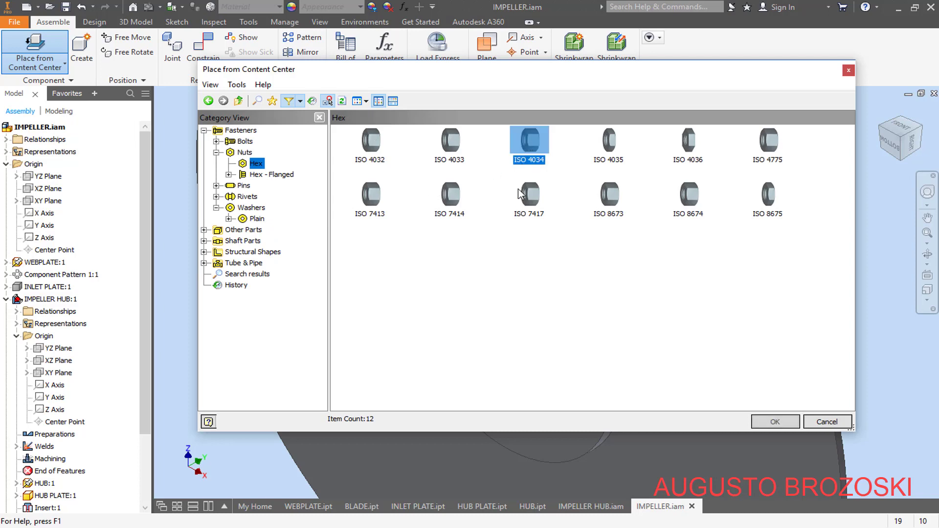
click(781, 421)
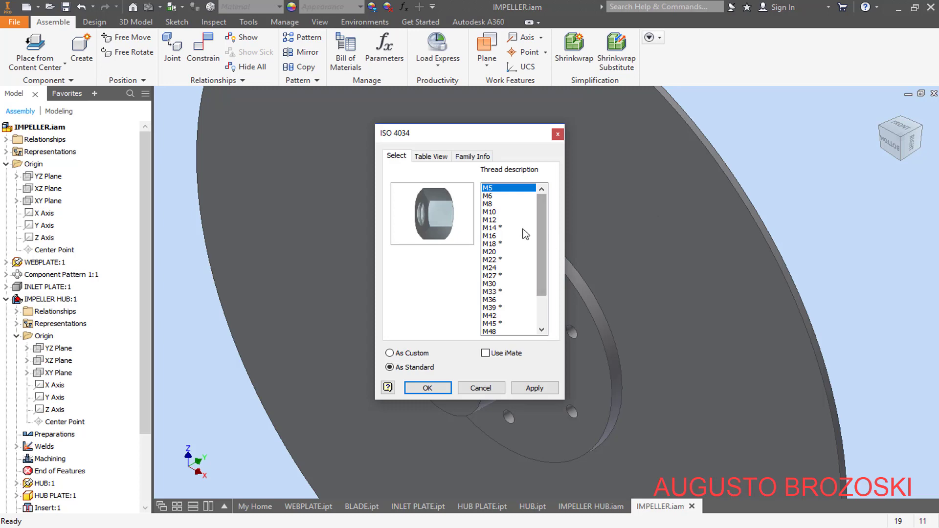
Set the ISO 4034 nut's thread to M12 and place one instance beside the web plate
click(492, 220)
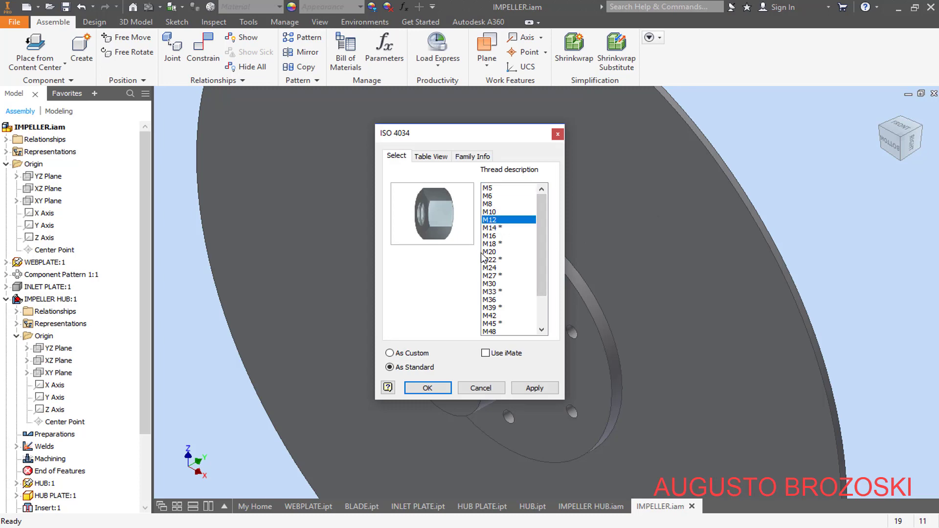
click(439, 388)
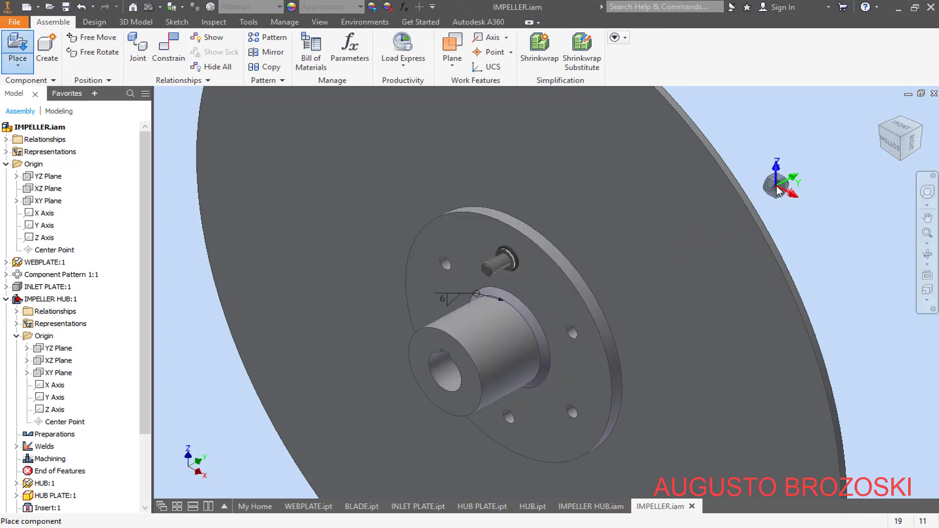
click(776, 187)
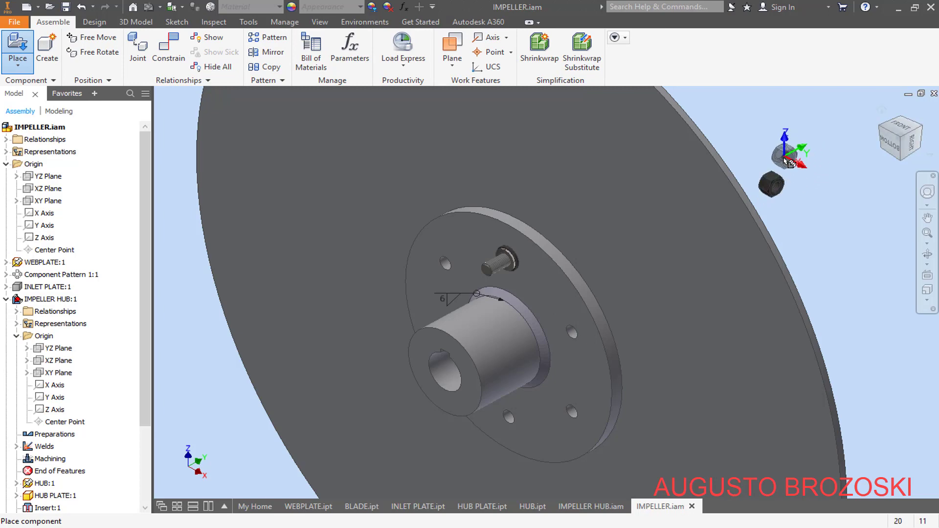
key(Escape)
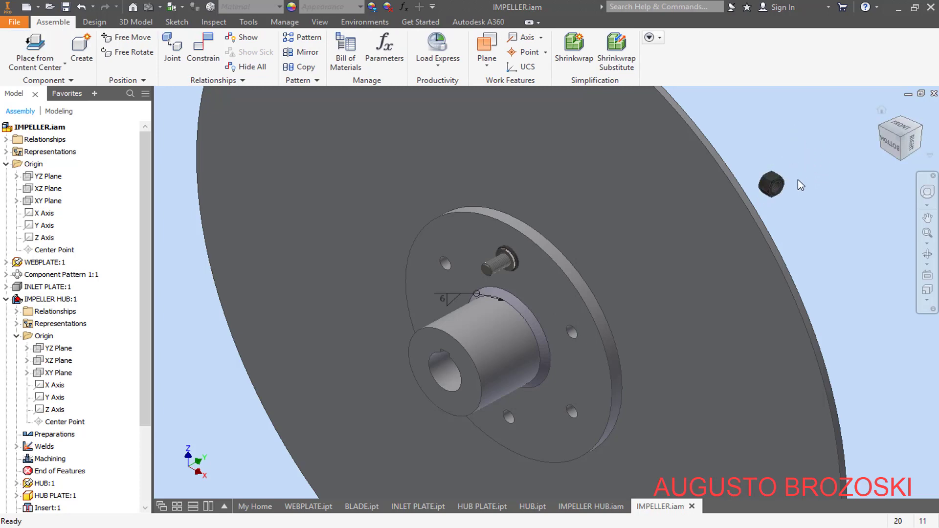
Insert-constrain the nut's circular face edge to the outer face edge of the spring washer on the bolt, with 0 mm offset
scroll(792, 178, up, 10)
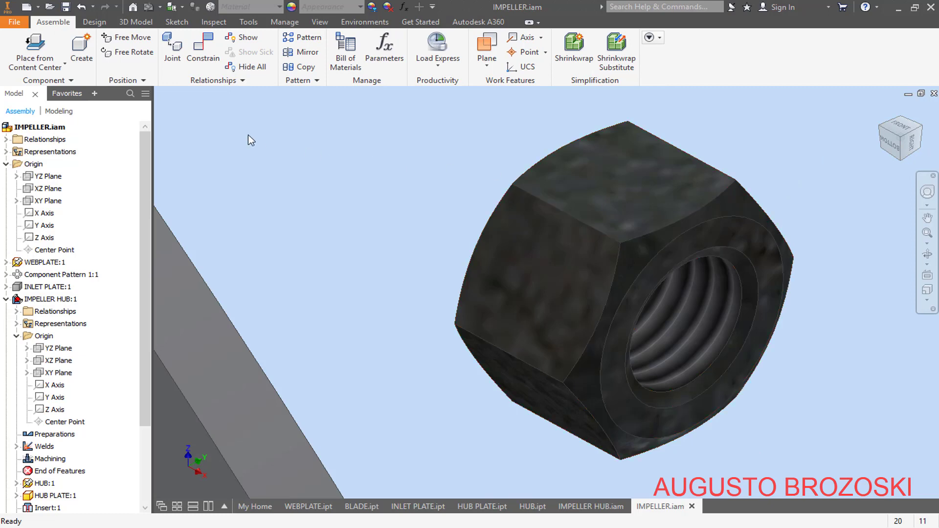
click(205, 44)
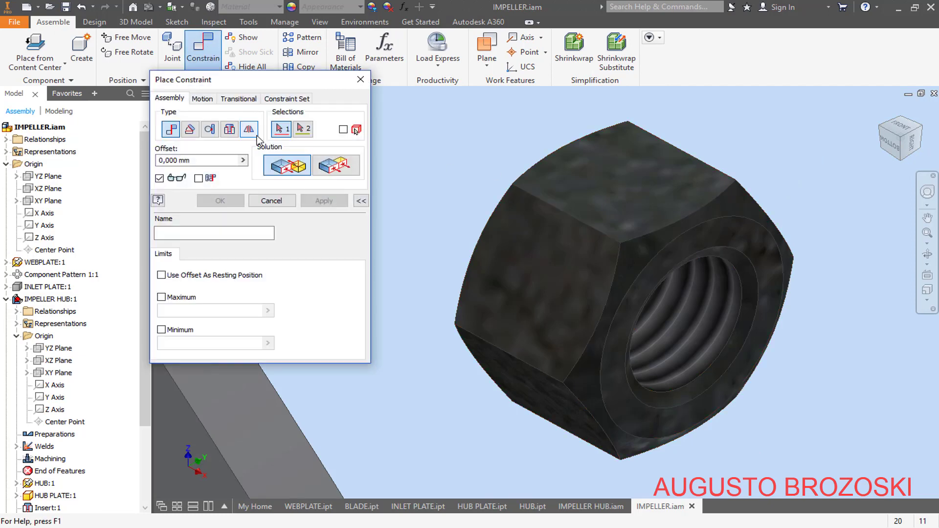
click(230, 129)
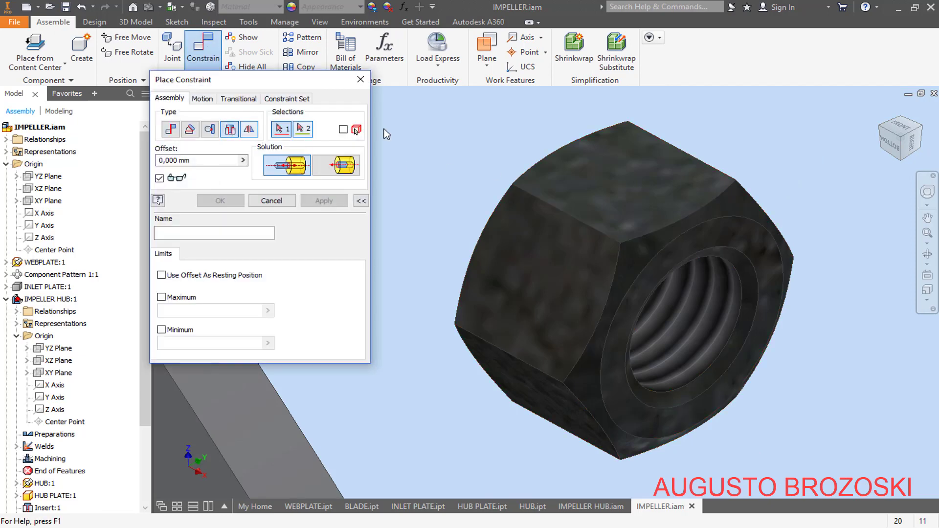
click(750, 219)
scroll(720, 257, down, 8)
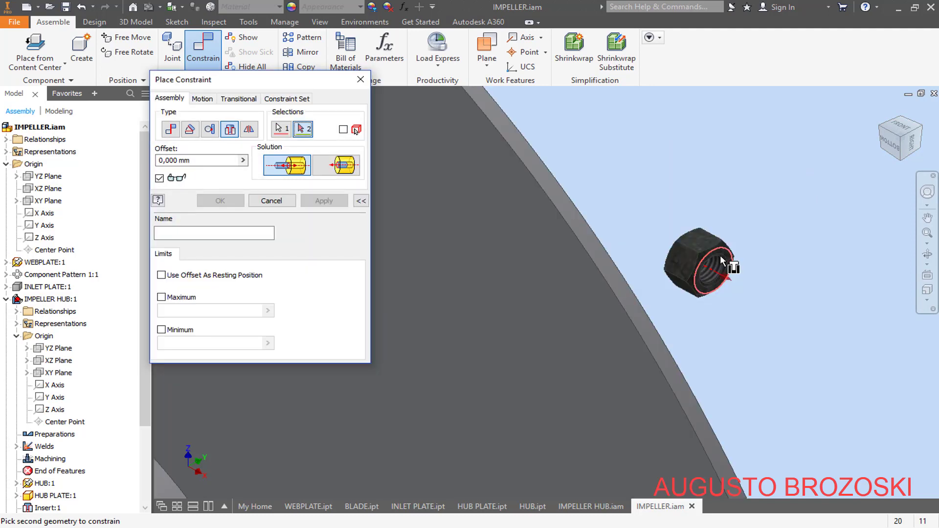
scroll(641, 308, down, 4)
scroll(607, 300, up, 10)
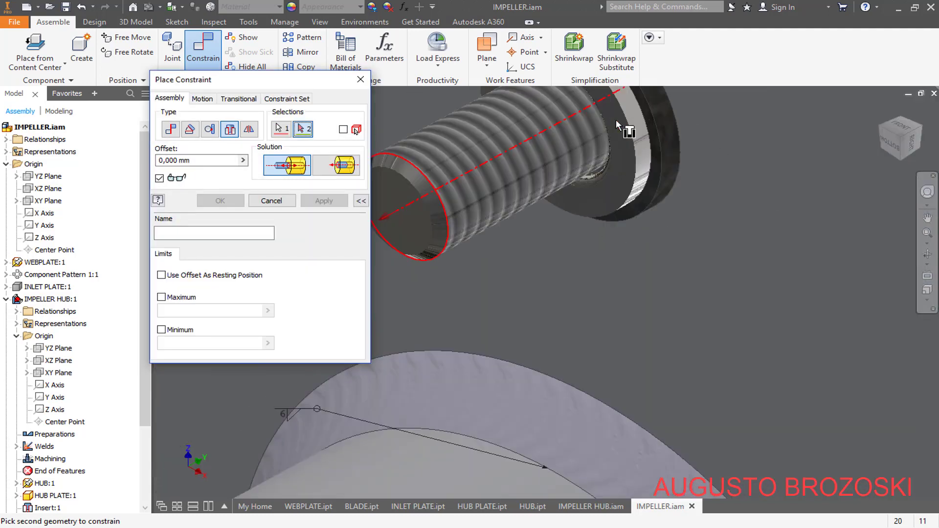
click(647, 177)
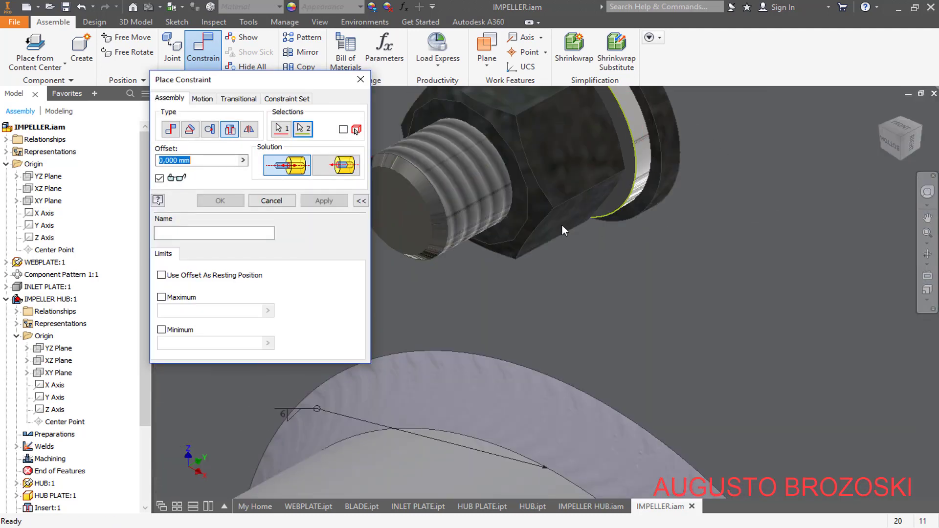
scroll(556, 270, down, 4)
click(325, 201)
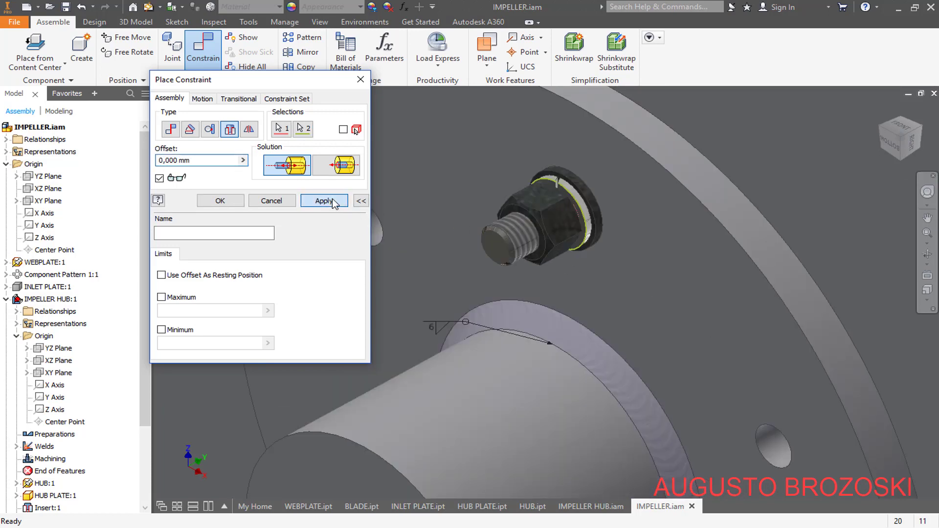
Add a directed angle constraint of 0 degrees between a flat of the nut and a flat of the bolt head
click(190, 129)
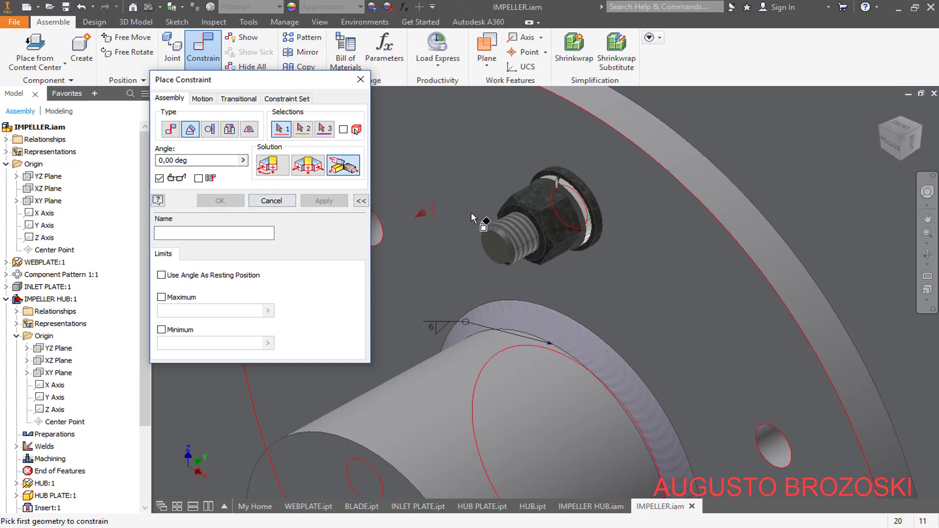
click(557, 229)
scroll(478, 287, up, 4)
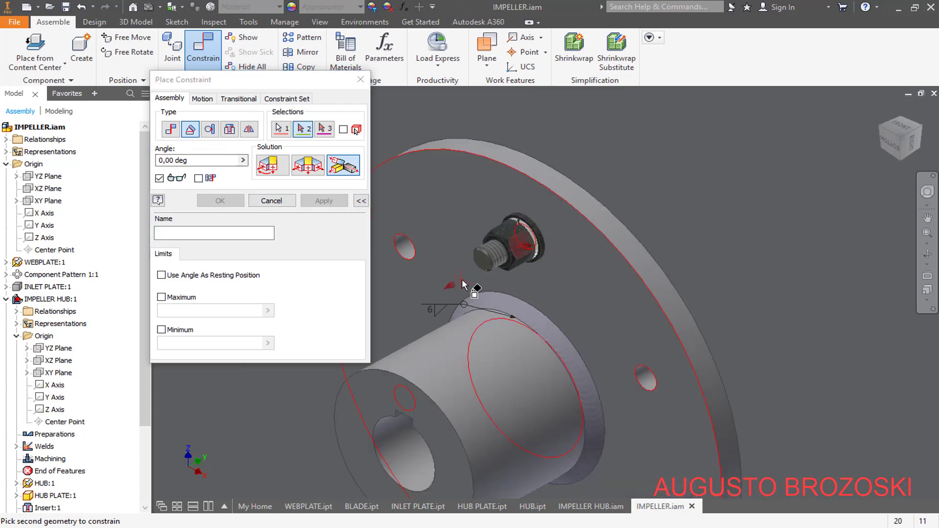
click(920, 129)
scroll(571, 293, down, 8)
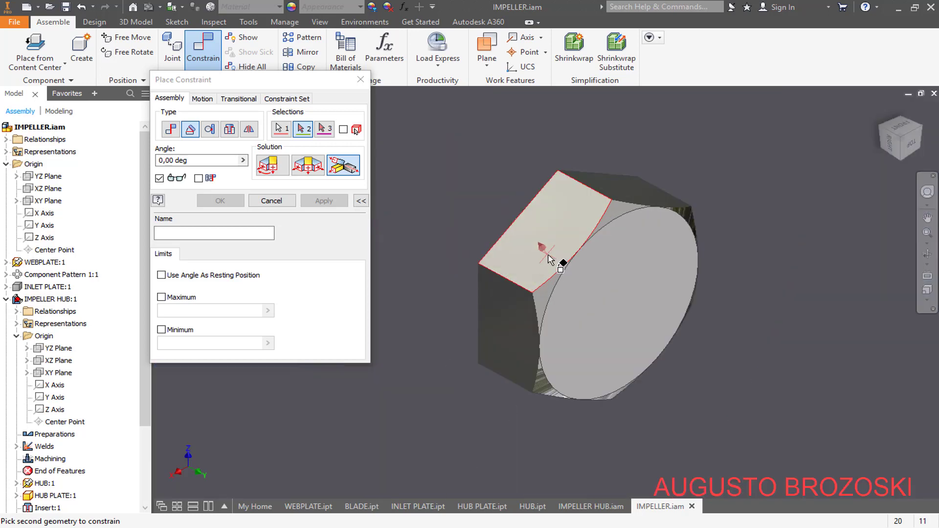
click(521, 320)
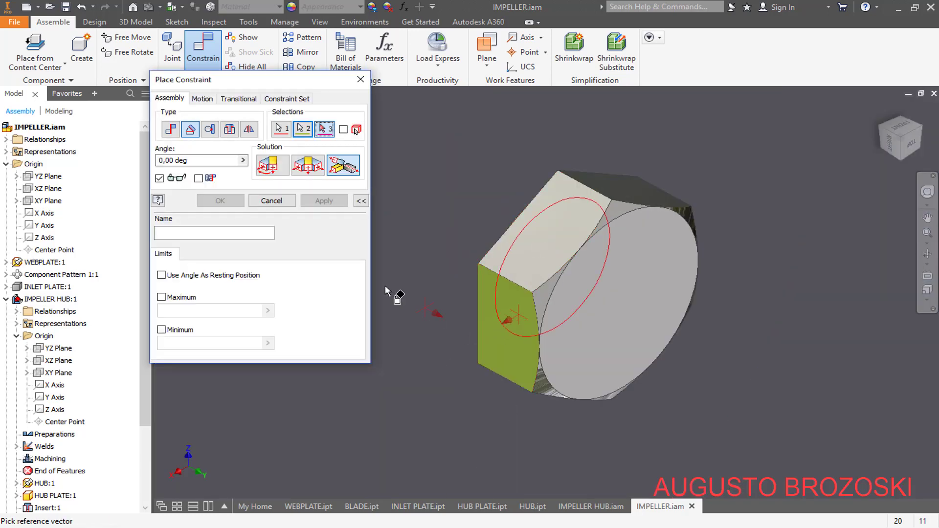
click(273, 167)
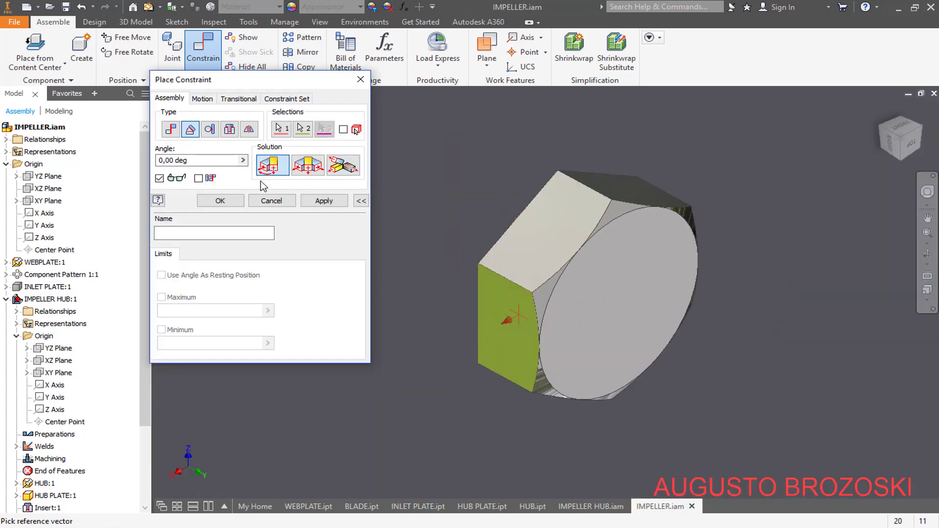
click(221, 201)
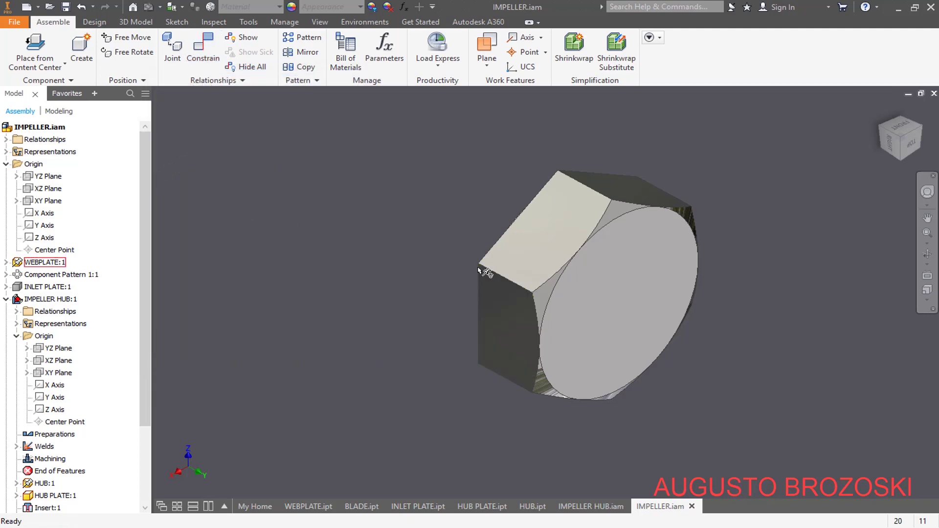
Save the IMPELLER assembly
scroll(486, 272, up, 5)
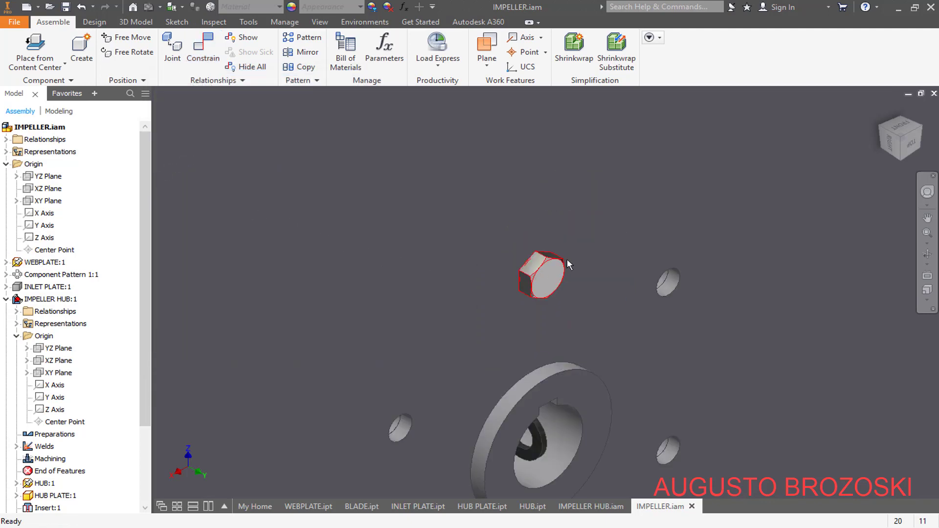
click(879, 125)
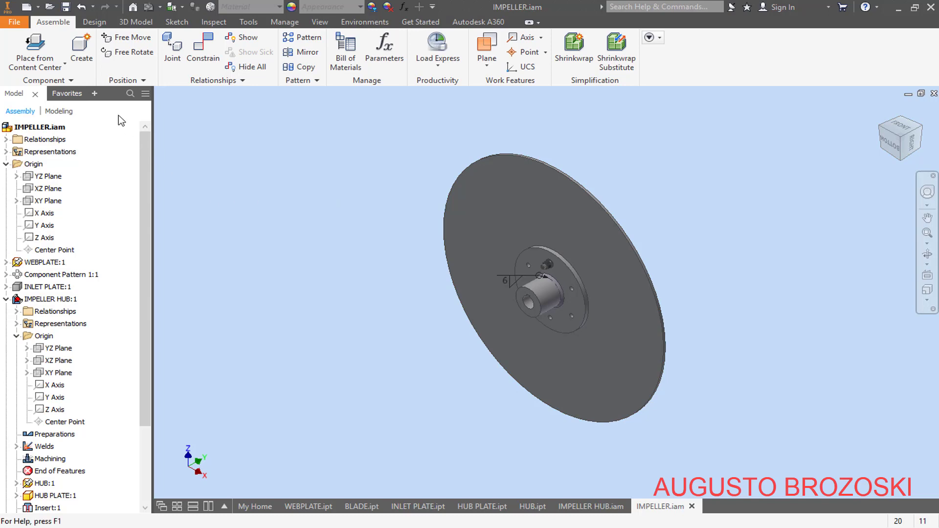
click(65, 6)
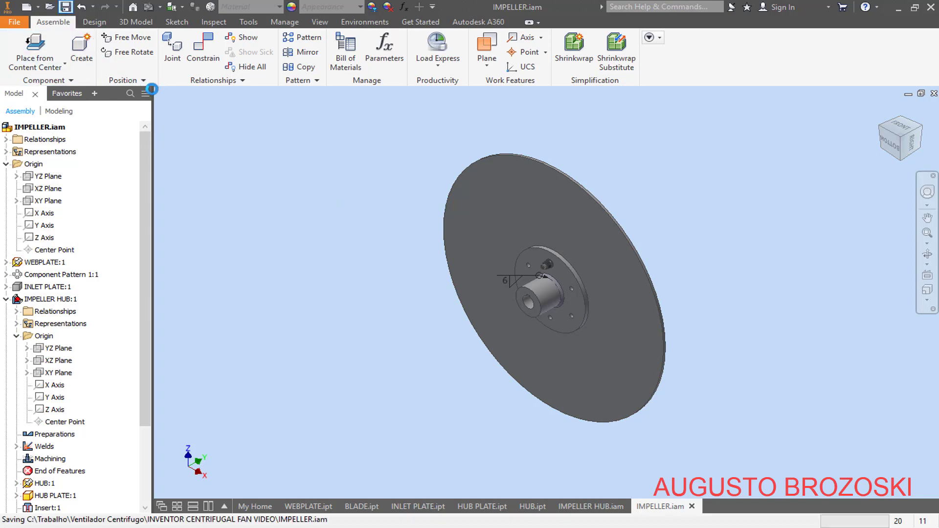
Start a component pattern with the M12 bolt, flat washer, spring washer and nut as the components
scroll(544, 259, up, 5)
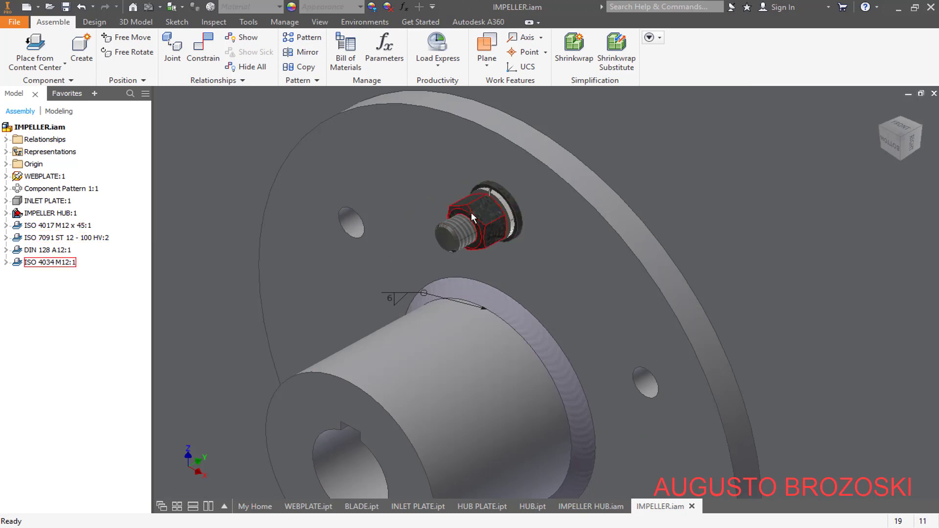
click(300, 37)
scroll(419, 205, up, 5)
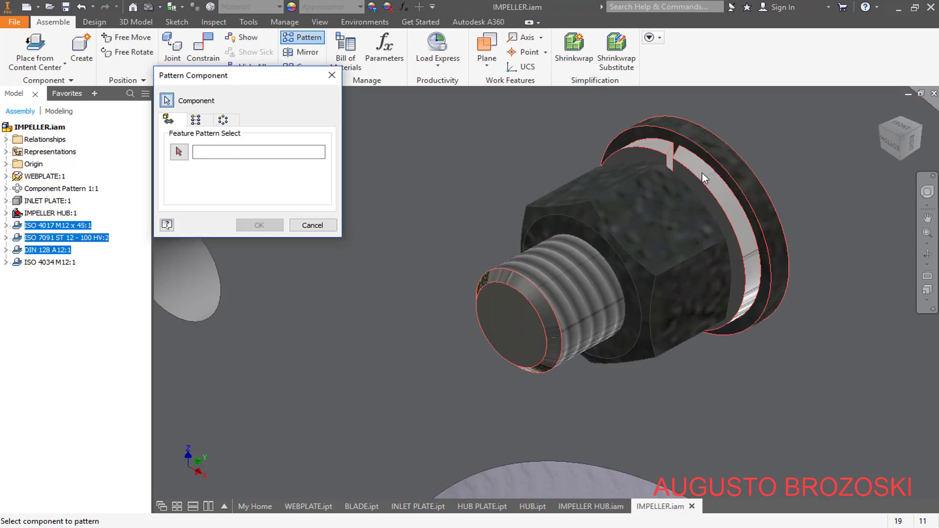
click(655, 202)
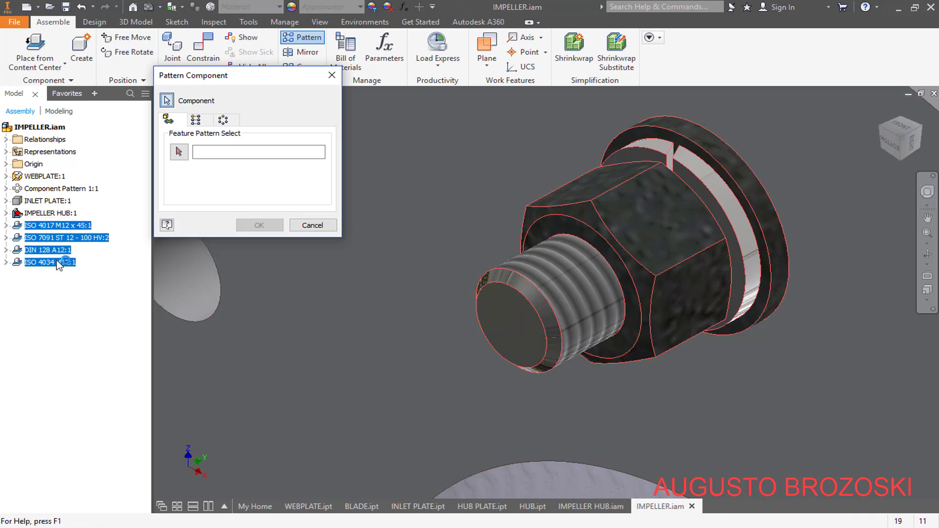
Make the fastener pattern circular, using the IMPELLER assembly's origin Y axis as the rotation axis
click(223, 120)
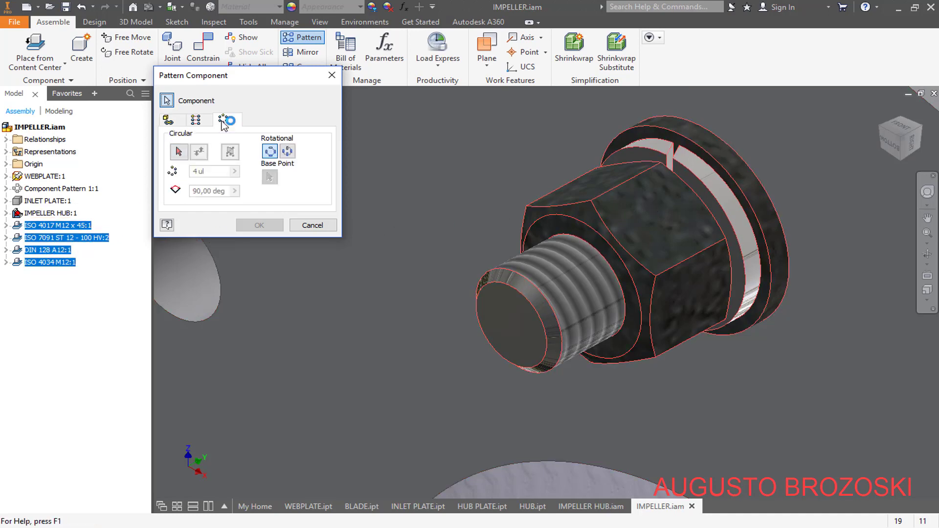
click(179, 152)
scroll(474, 188, down, 5)
scroll(477, 193, down, 5)
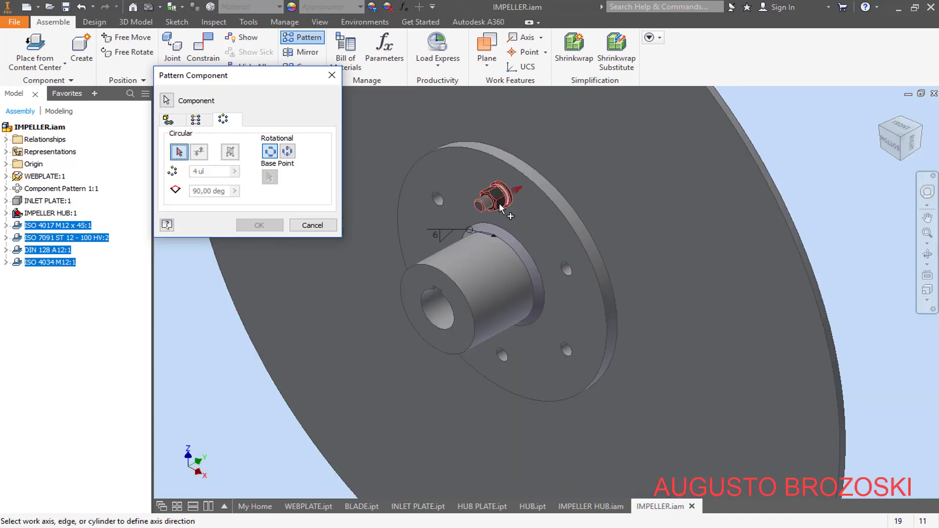
click(6, 164)
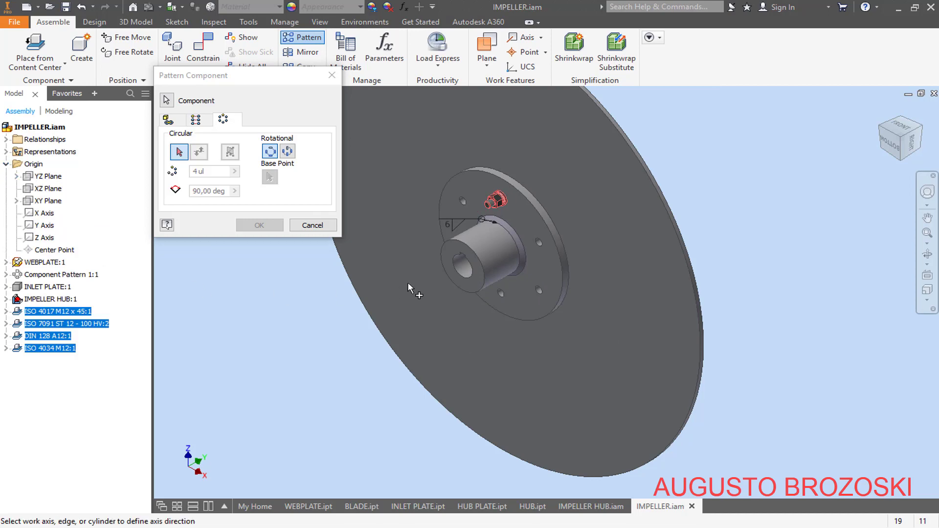
click(47, 226)
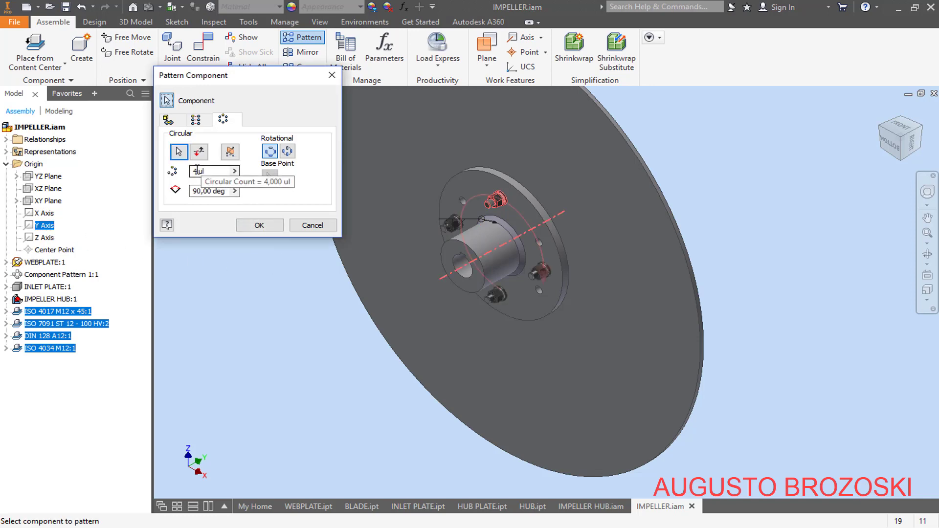
Create the circular fastener pattern with 6 instances spaced 60 degrees apart
drag(198, 172, 187, 177)
text(6)
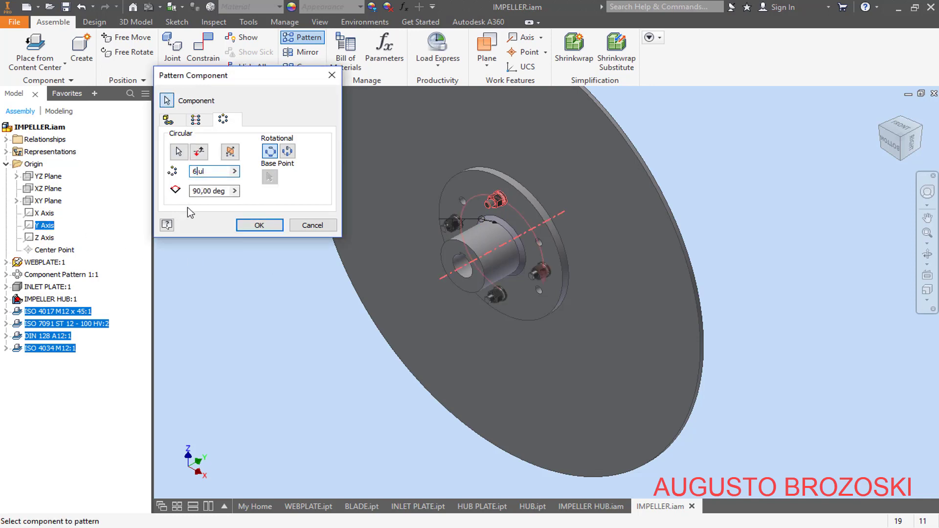
key(Tab)
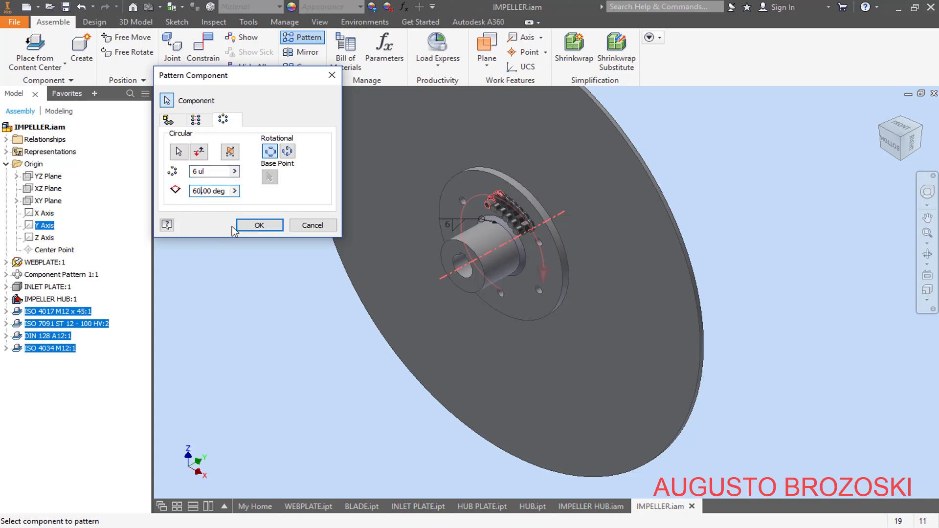
scroll(493, 242, up, 5)
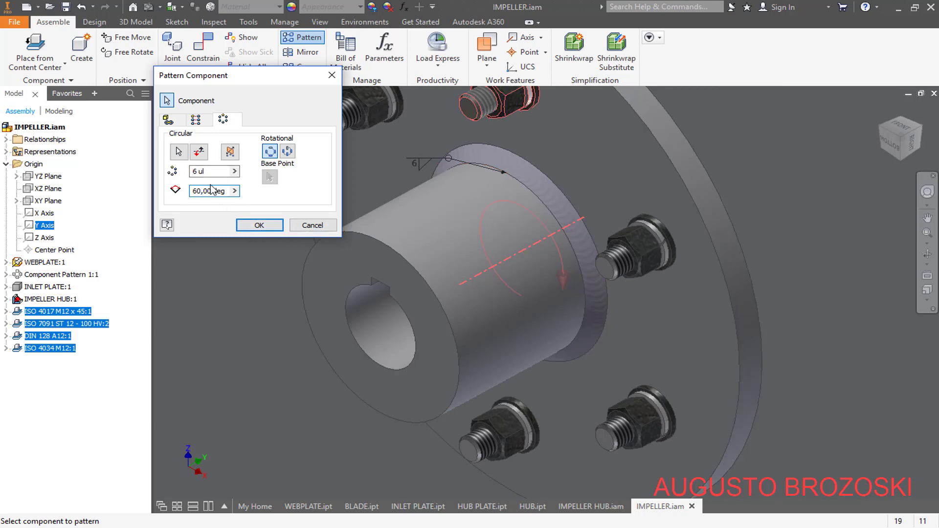
click(268, 226)
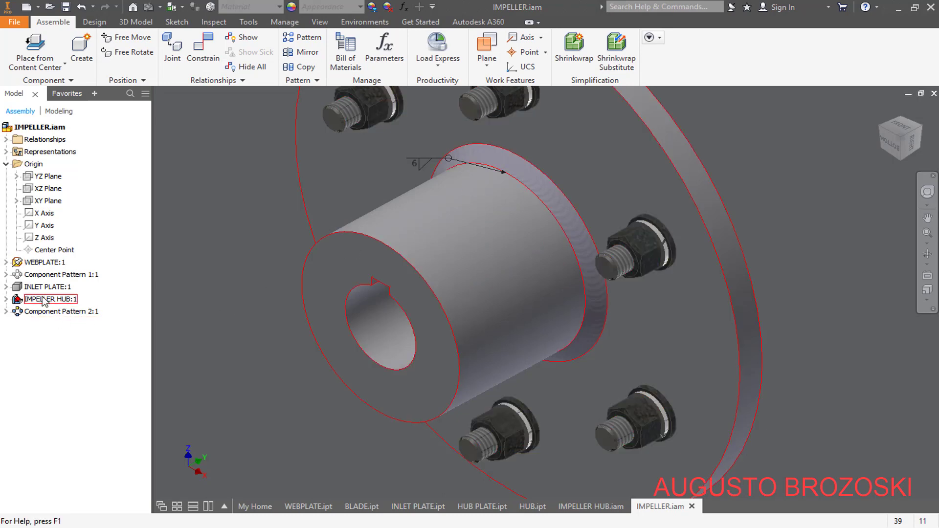
Hide both welding symbols of the impeller hub, removing the design view associativity
click(6, 299)
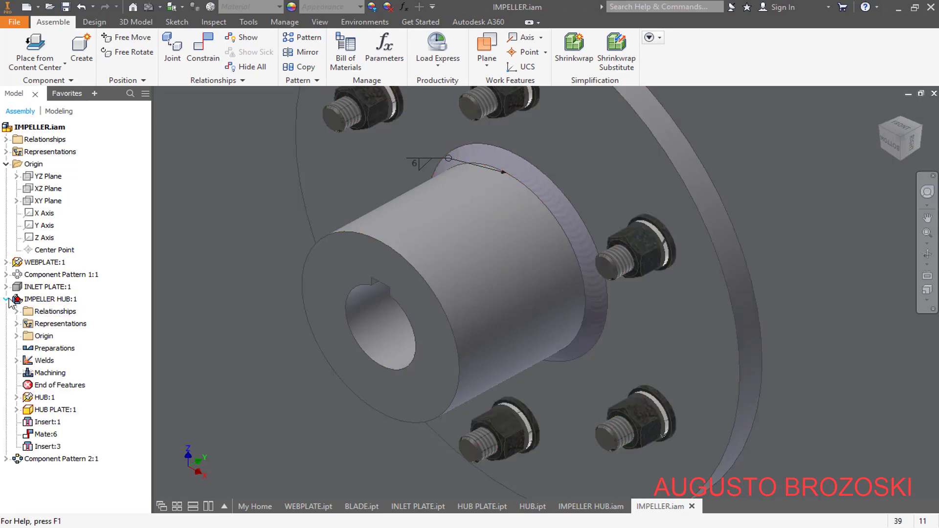
click(17, 360)
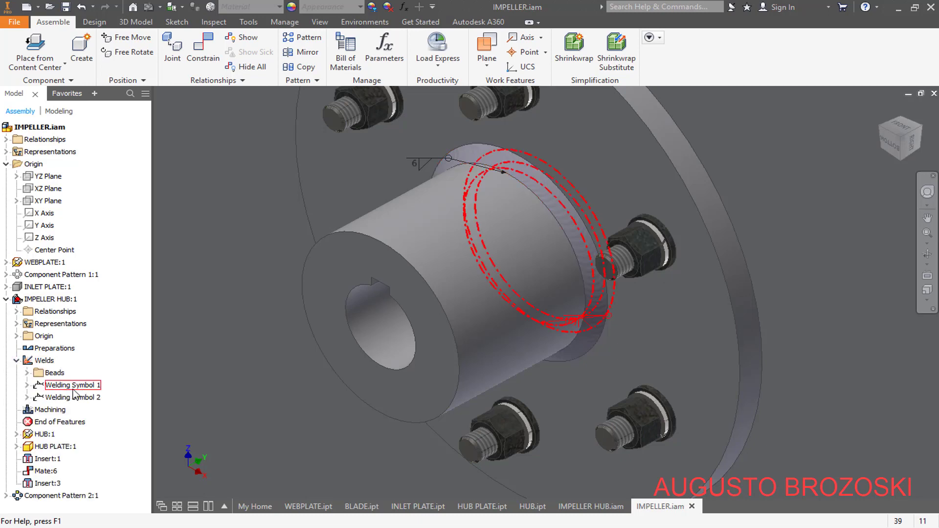
right_click(59, 386)
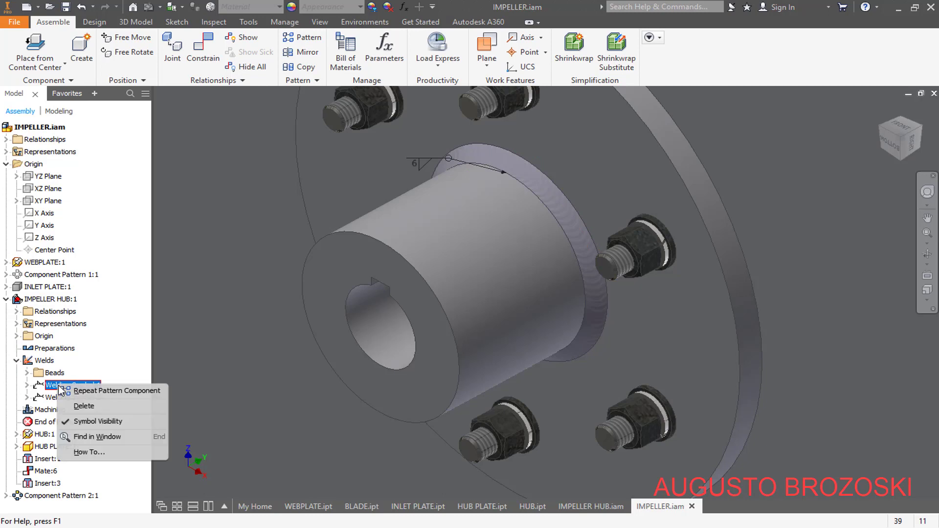
click(99, 422)
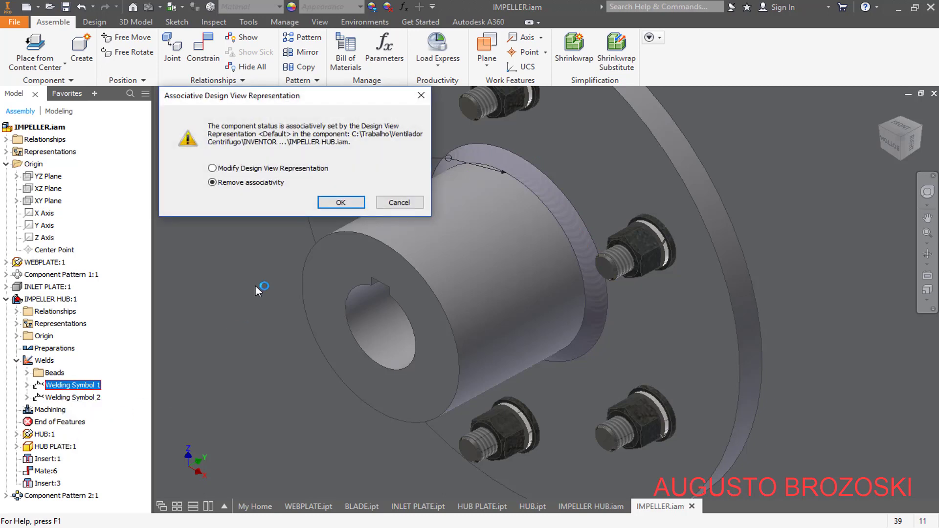
click(340, 203)
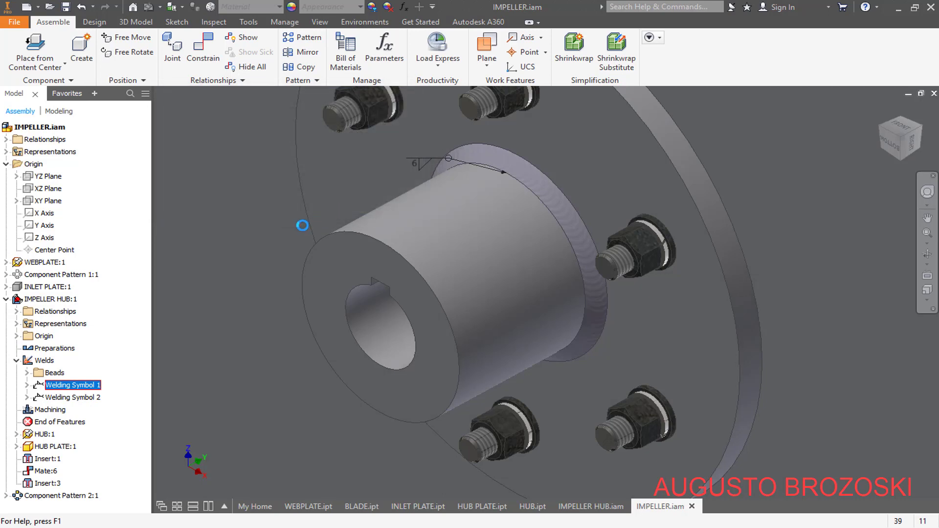
right_click(77, 397)
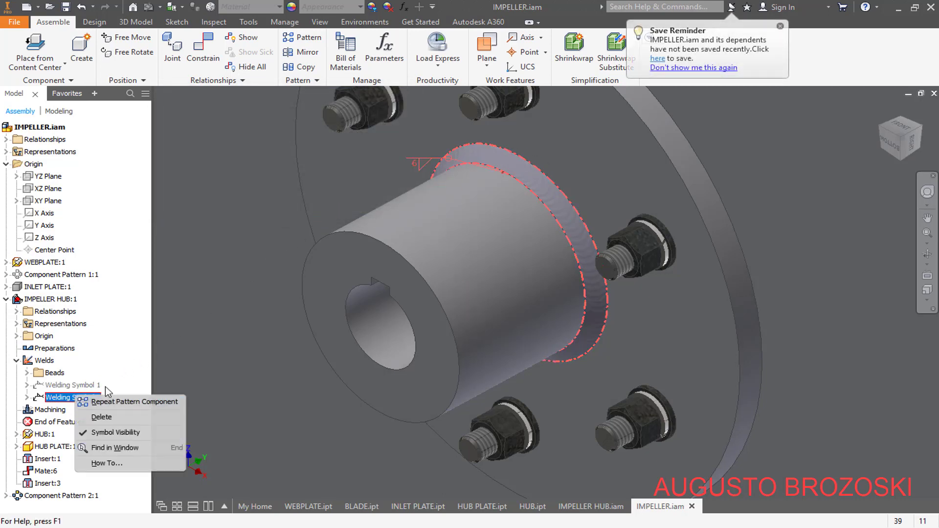
click(113, 433)
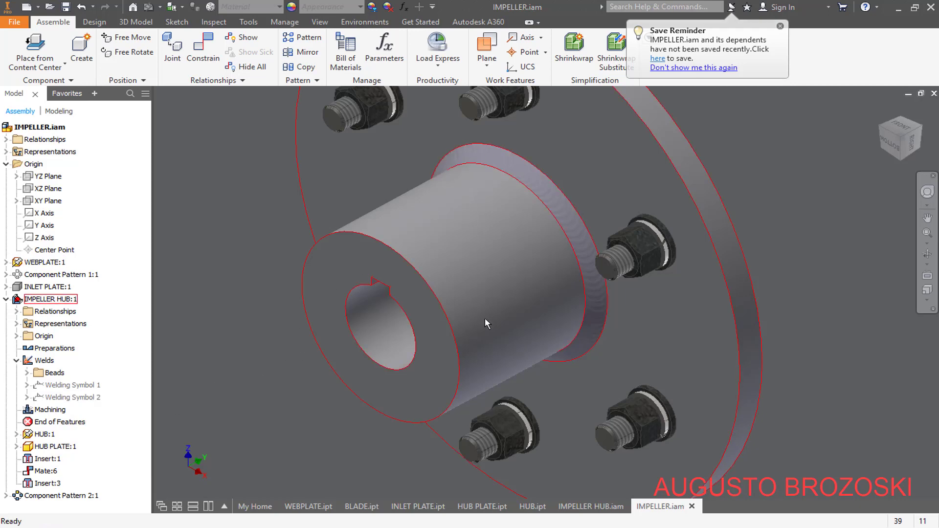
Save the IMPELLER assembly with the complete fastener pattern and hidden weld symbols
scroll(497, 306, down, 5)
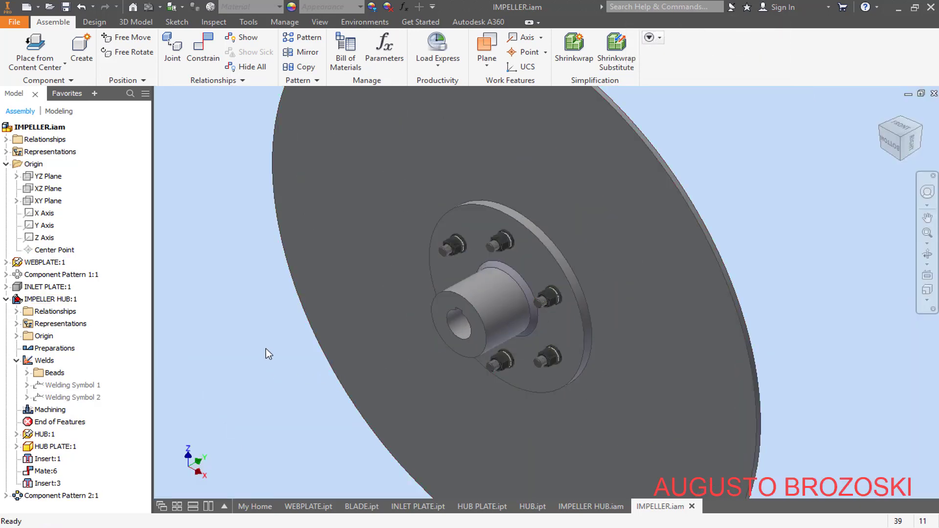
click(881, 110)
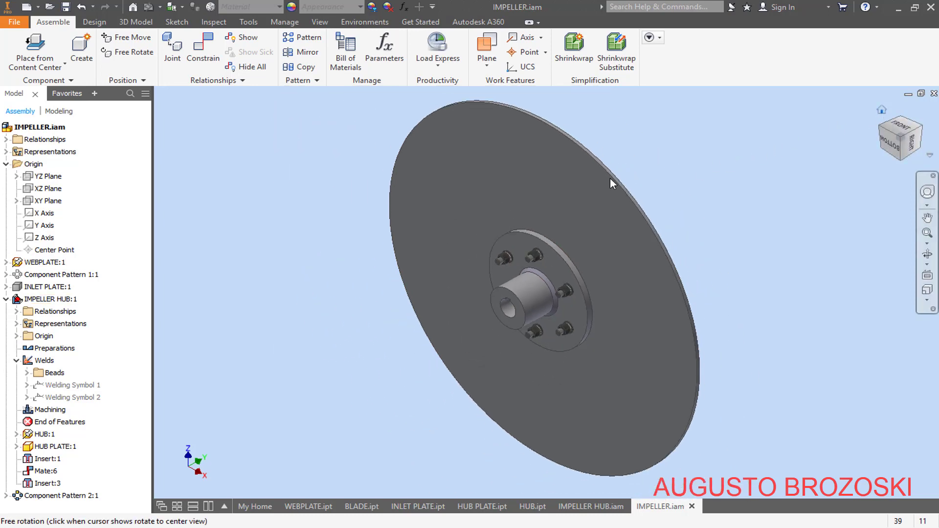
click(66, 7)
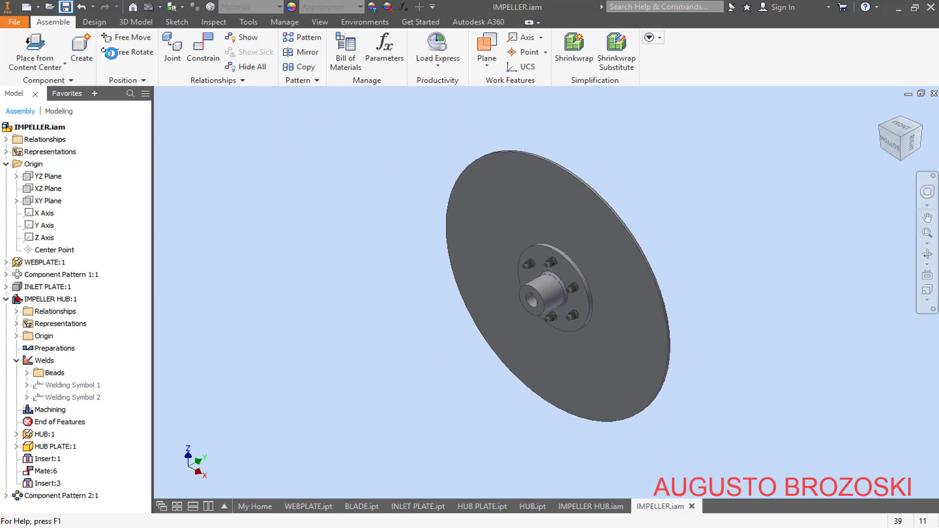
Make the inlet plate and the blade component pattern visible again in the IMPELLER assembly
click(6, 299)
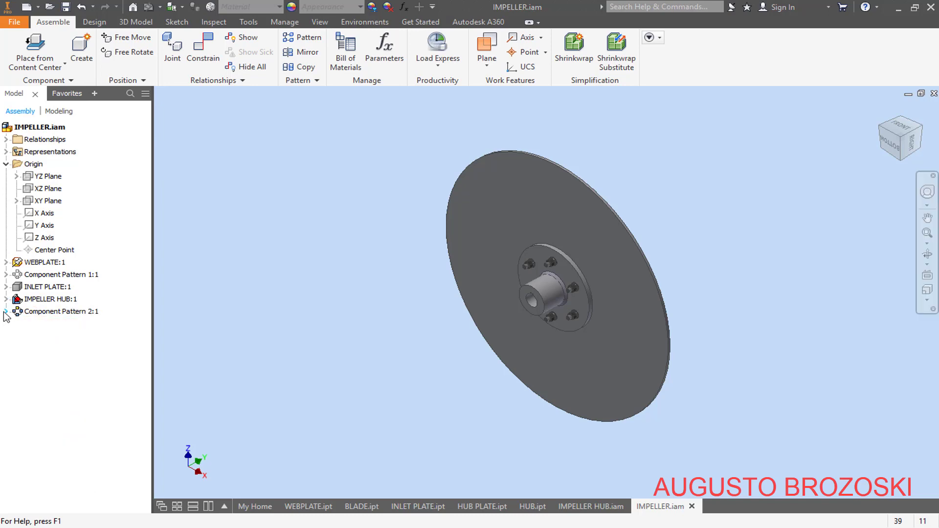
right_click(47, 289)
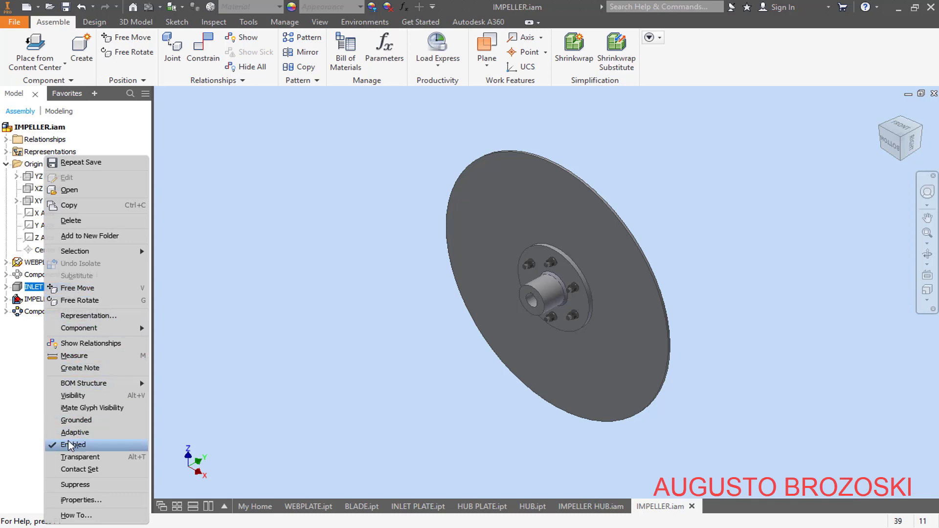
click(73, 400)
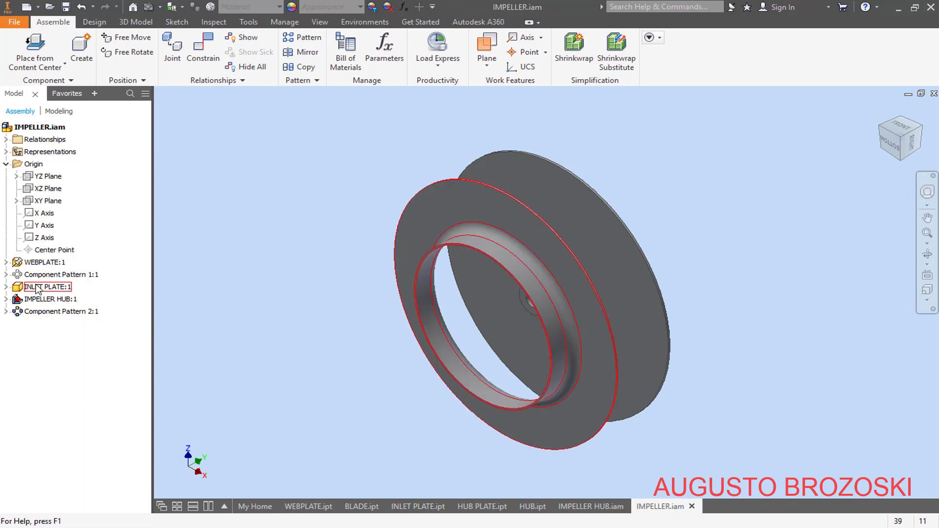
click(49, 278)
right_click(49, 278)
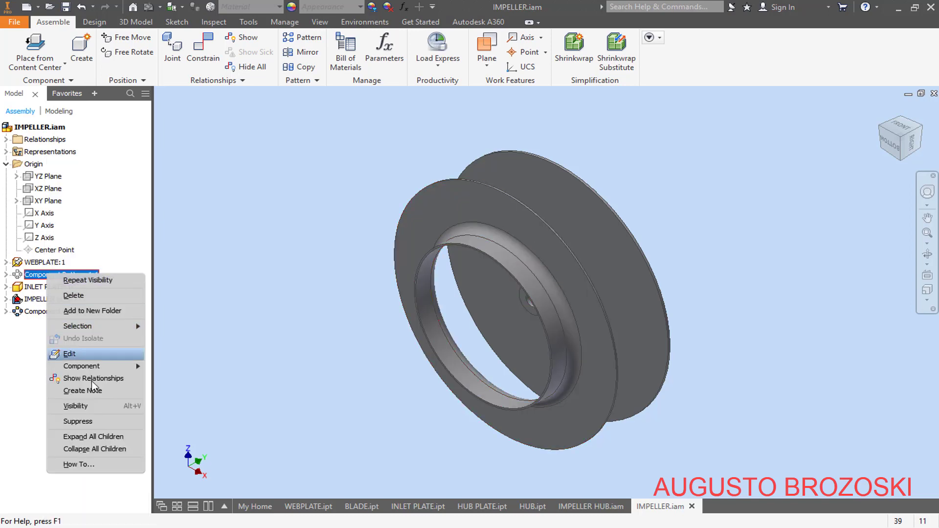
click(116, 388)
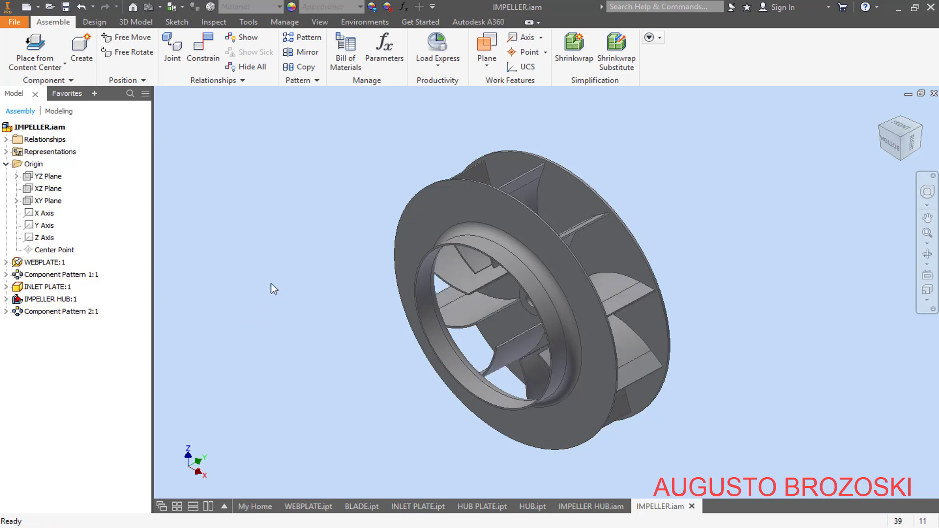
Check the complete impeller from the inlet and the side, and save the assembly in the home view
mouse_move(636, 294)
shift+middle_down()
mouse_move(554, 300)
mouse_move(704, 242)
mouse_move(635, 292)
shift+middle_up()
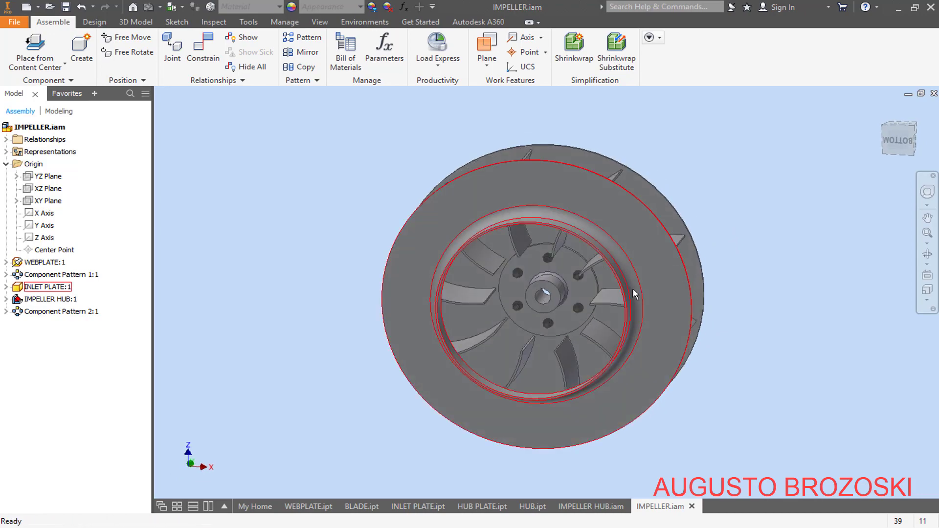
scroll(542, 294, down, 3)
scroll(536, 291, up, 5)
shift+middle_drag(537, 291, 420, 274)
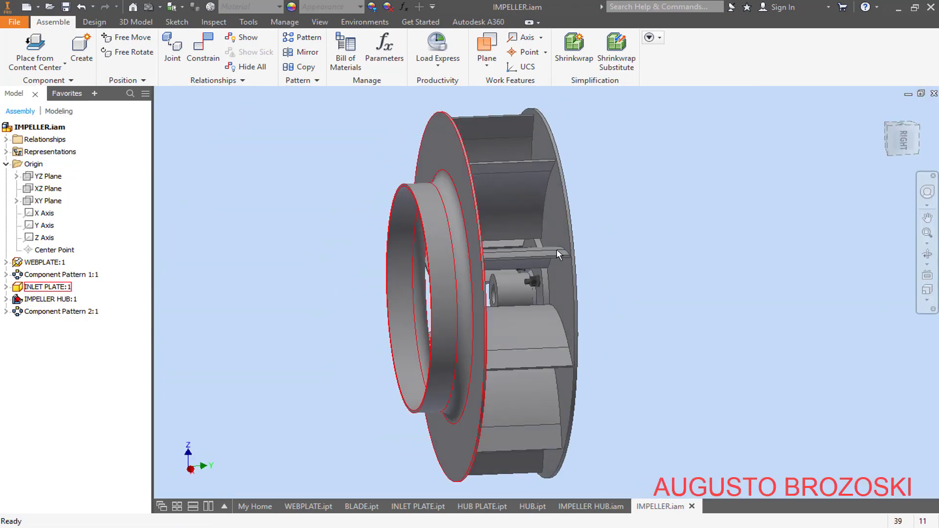
click(881, 111)
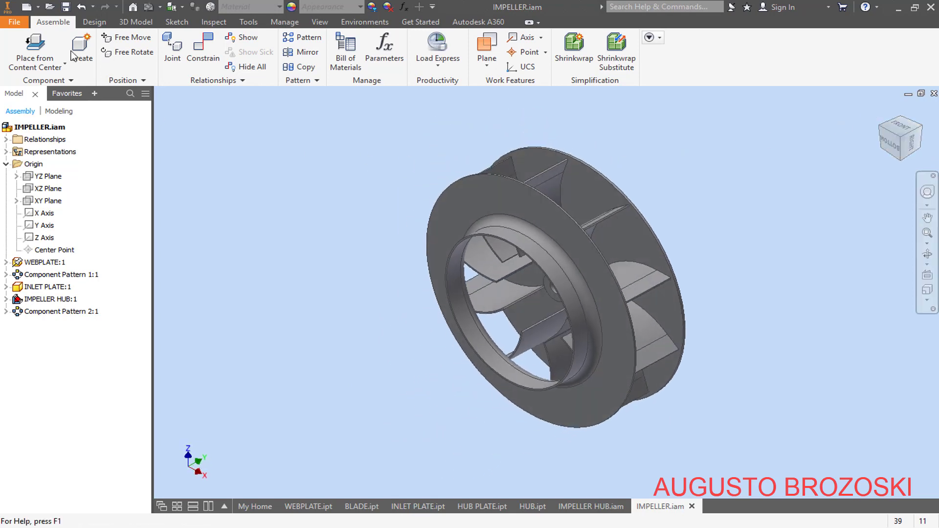
click(66, 6)
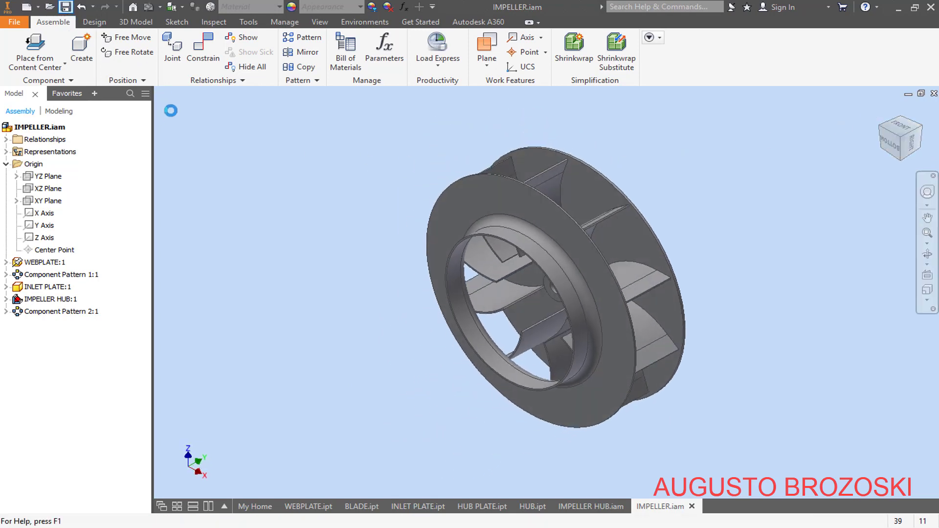